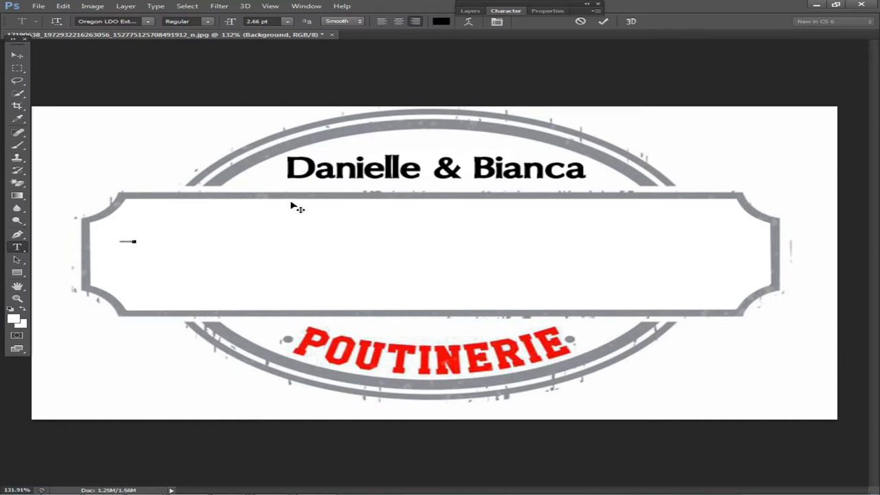
Enlarge the tiny FOOD CRAVES text to about 4155% so it fills the width of the central banner
left_click(18, 58)
key("ctrl+t")
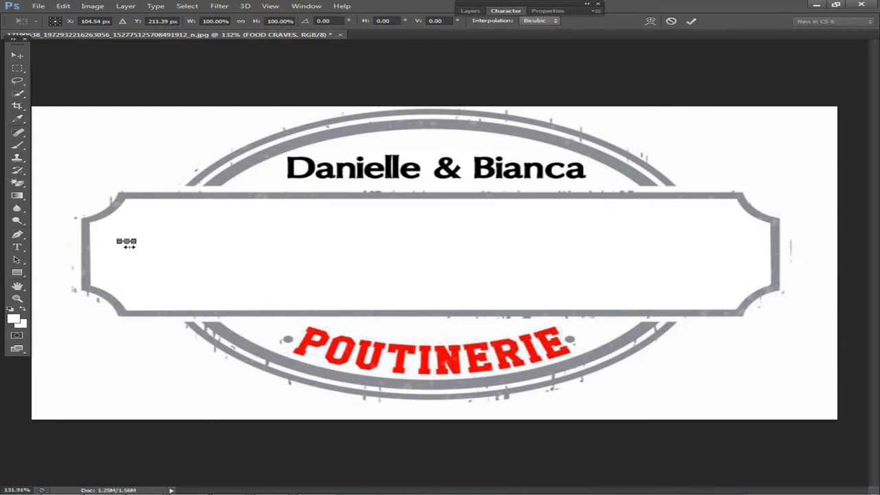
left_click_drag(134, 245, 675, 309)
left_click_drag(540, 289, 548, 266)
left_click_drag(654, 291, 749, 300)
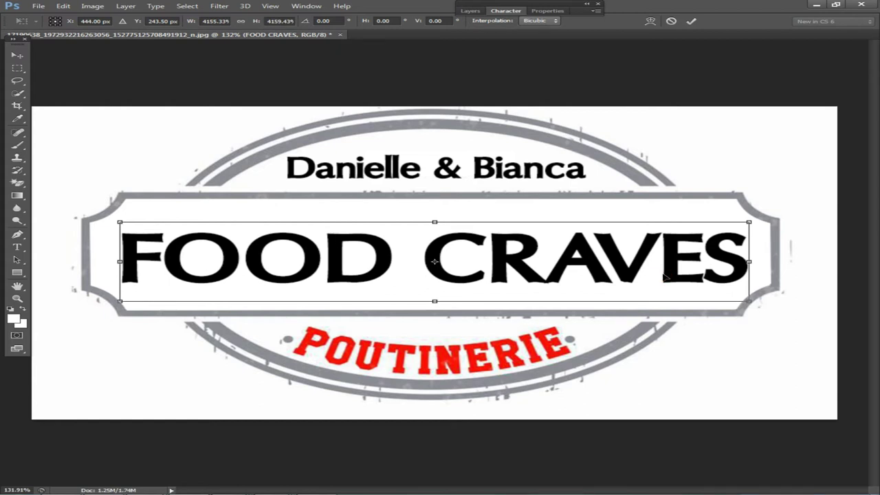
key("Return")
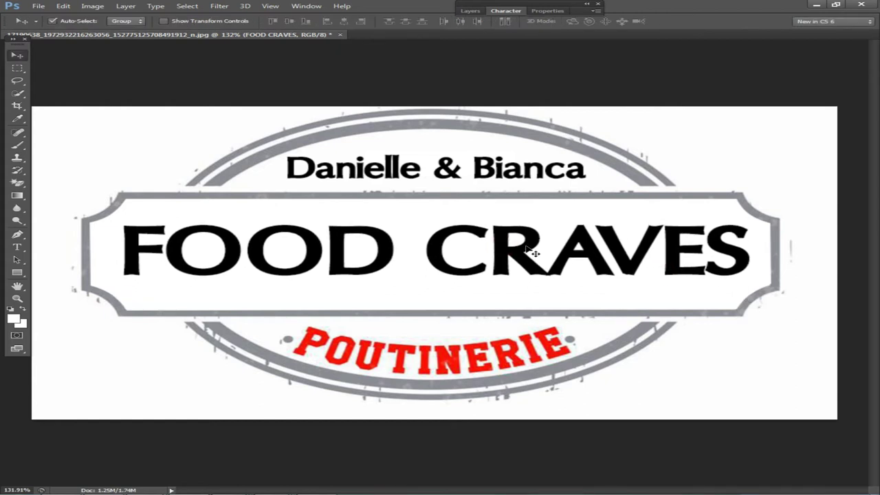
Enlarge the owners' names text to about 205% inside the banner and move FOOD CRAVES over the upper arc
scroll(514, 270, "down", 2)
scroll(514, 269, "up", 1)
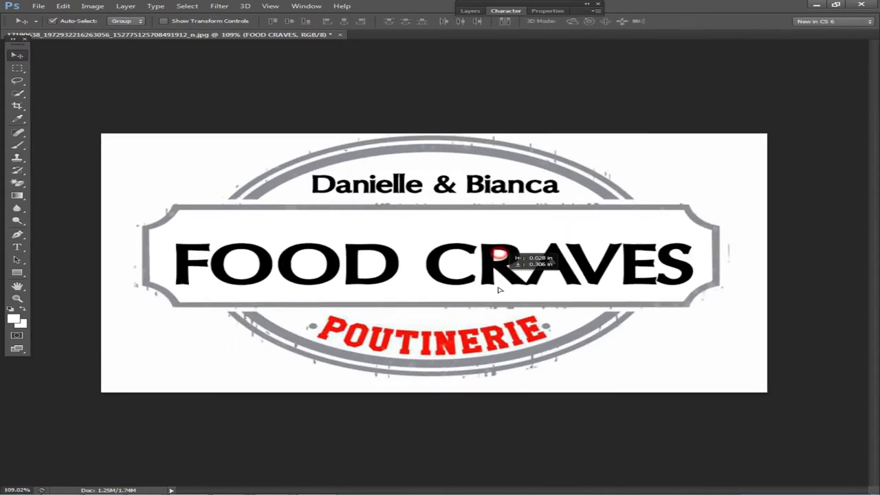
left_click_drag(498, 251, 500, 360)
right_click(370, 199)
left_click(406, 191)
left_click_drag(396, 177, 269, 220)
key("ctrl+t")
left_click_drag(431, 243, 681, 300)
left_click_drag(592, 268, 595, 281)
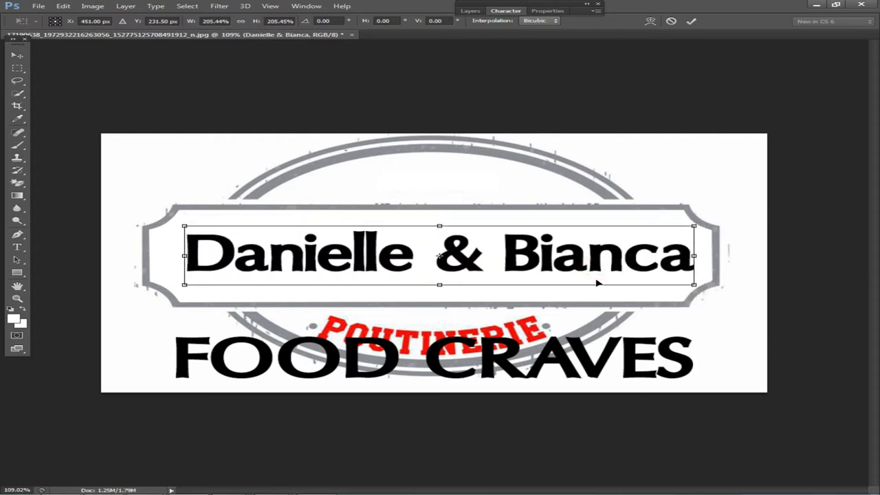
key("Return")
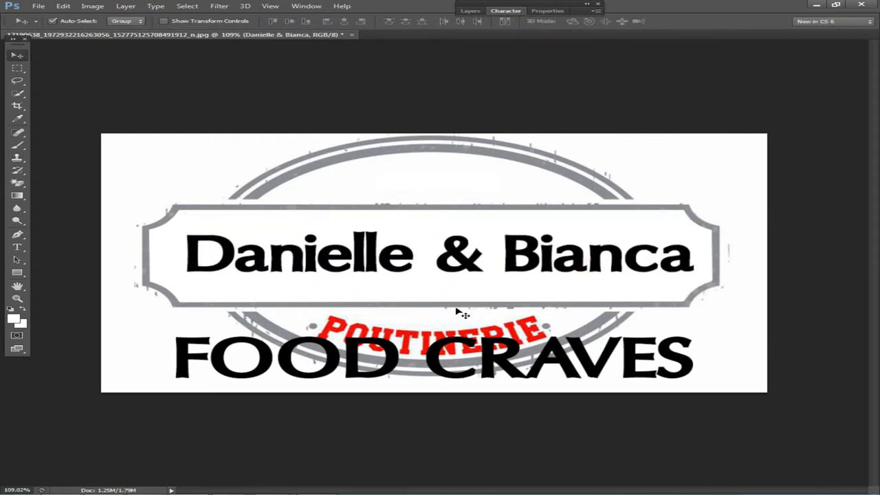
left_click_drag(380, 335, 413, 143)
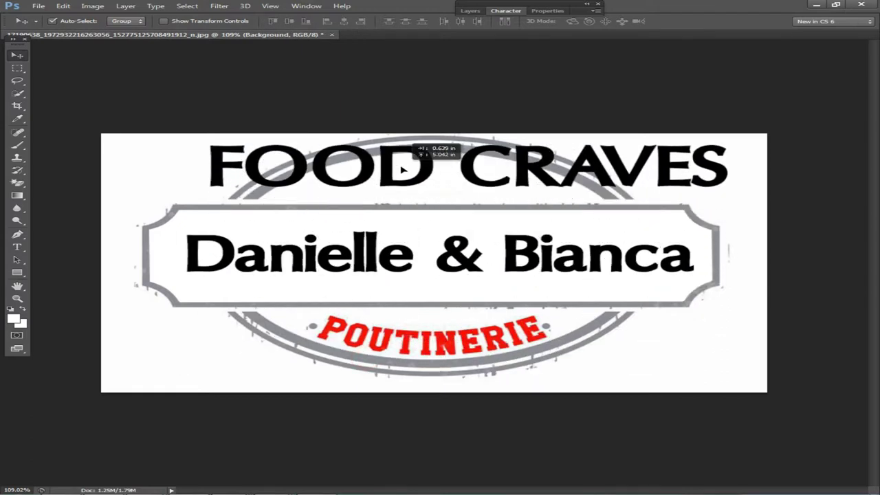
Select an ellipse over the middle of the red POUTINERIE lettering and fill it with the background color on the Background layer
right_click(17, 68)
left_click(76, 76)
scroll(327, 319, "up", 3)
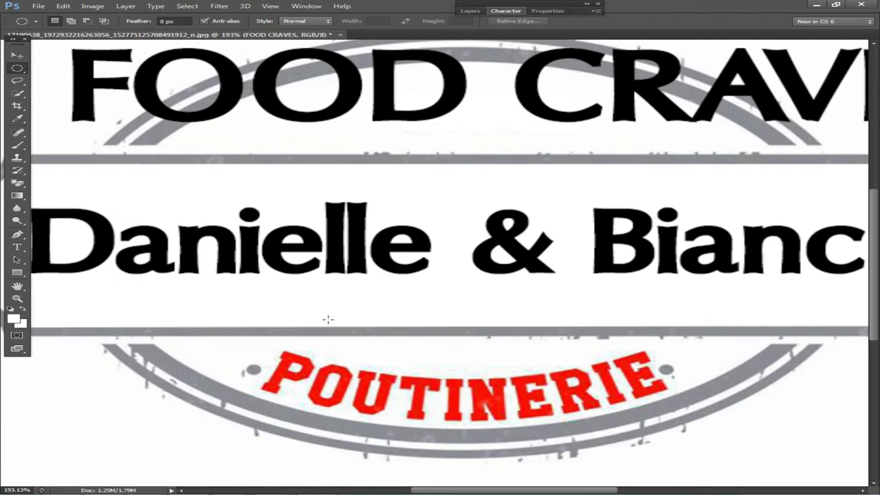
left_click_drag(480, 419, 465, 400)
left_click_drag(303, 355, 515, 423)
key("Delete")
key("Return")
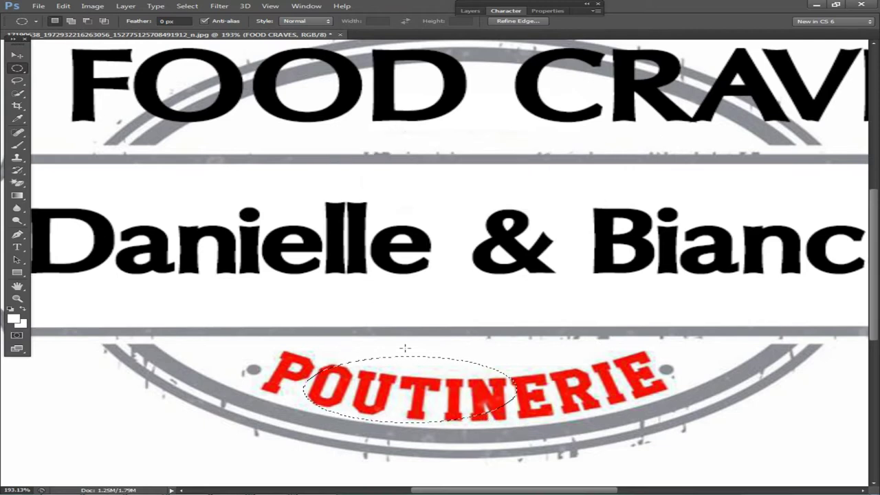
left_click(15, 55)
right_click(300, 179)
left_click(334, 184)
key("Delete")
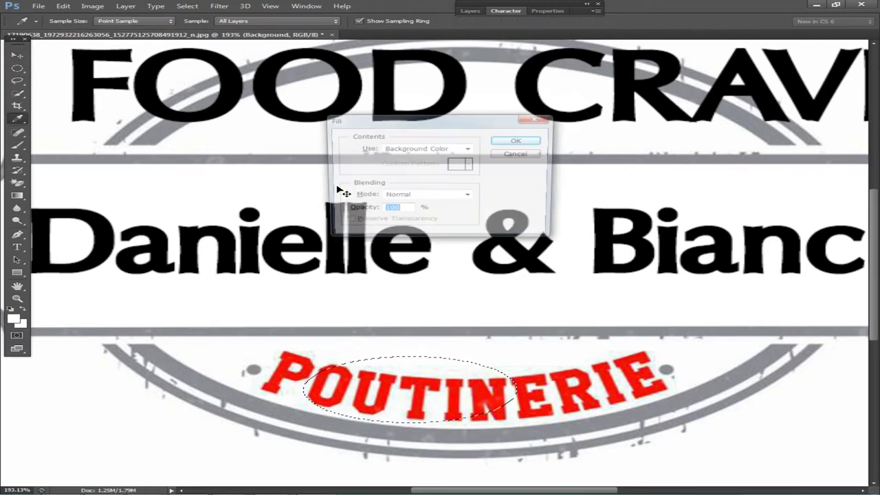
key("Return")
Cover the right half of the red POUTINERIE lettering with background-color fills in elliptical selections
left_click(18, 68)
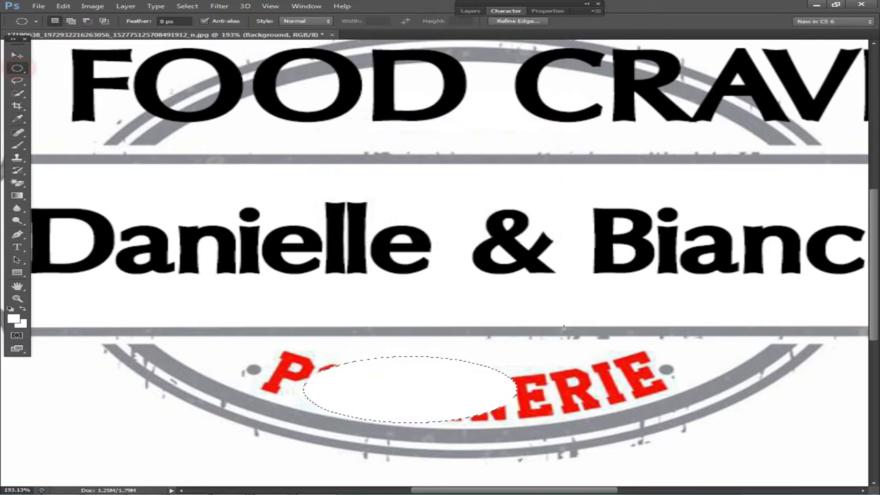
left_click_drag(456, 354, 618, 418)
key("Delete")
key("Return")
left_click_drag(573, 390, 636, 373)
key("Delete")
key("Return")
key("Delete")
key("Return")
Fill elliptical selections over the remaining middle and left lettering with the background color and deselect
left_click_drag(422, 370, 493, 405)
key("Delete")
key("Return")
key("Delete")
key("Return")
left_click_drag(548, 400, 423, 372)
key("Delete")
key("Return")
mouse_move(230, 355)
left_mouse_down()
mouse_move(312, 375)
mouse_move(317, 385)
mouse_move(293, 366)
left_mouse_up()
key("Delete")
key("Return")
key("Delete")
key("Return")
left_click(447, 376)
Fill a rectangular selection below the banner with the background color and remove the selection
scroll(593, 306, "down", 8)
scroll(620, 267, "up", 6)
right_click(17, 68)
left_click(70, 68)
left_click_drag(622, 333, 375, 318)
key("Delete")
key("Return")
left_click(756, 353)
key("ctrl+0")
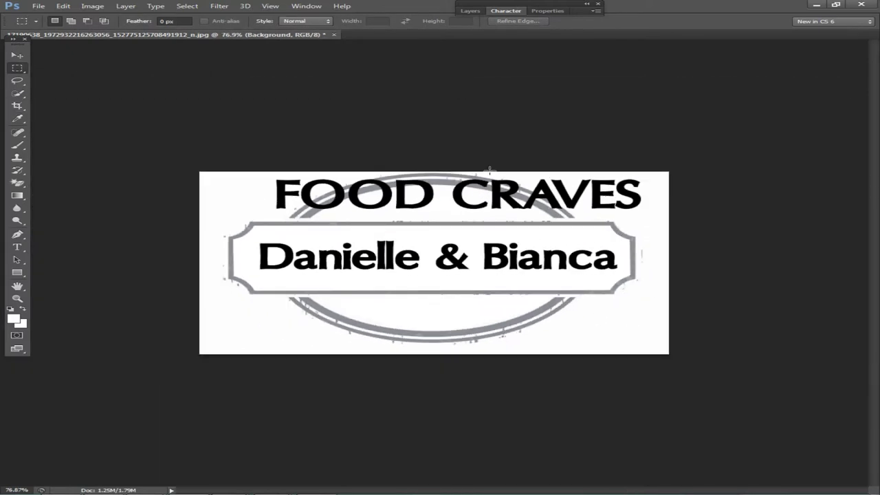
Scale down the FOOD CRAVES text and place it inside the lower arc, beneath the banner
left_click(24, 56)
right_click(521, 190)
left_click(557, 208)
right_click(646, 180)
left_click(589, 206)
key("ctrl+t")
left_click_drag(646, 174, 484, 187)
left_click_drag(418, 205, 485, 312)
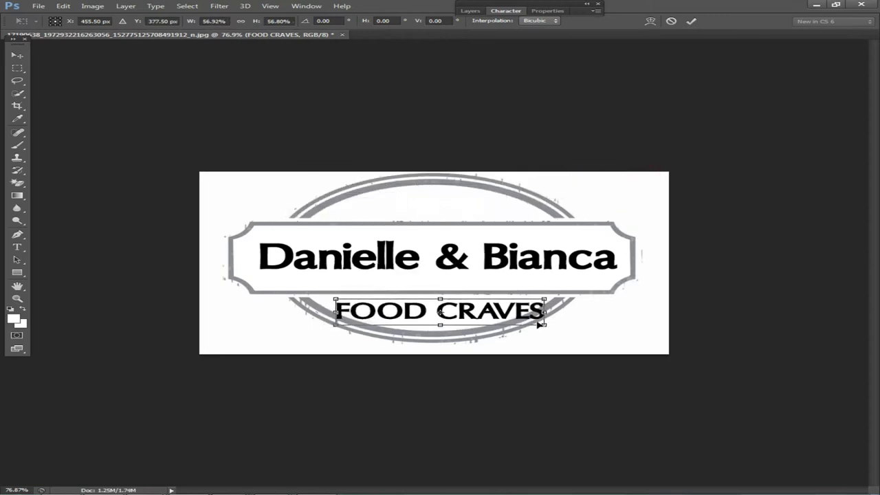
left_click_drag(543, 322, 473, 303)
key("Return")
Nudge the FOOD CRAVES text up and right in the lower arc and enlarge it slightly
key("ctrl+minus")
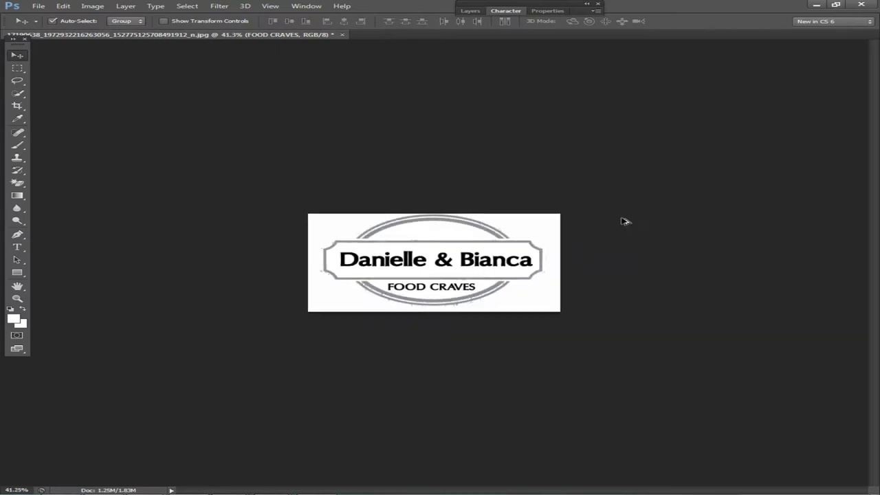
key("Up")
key("Up")
key("Right")
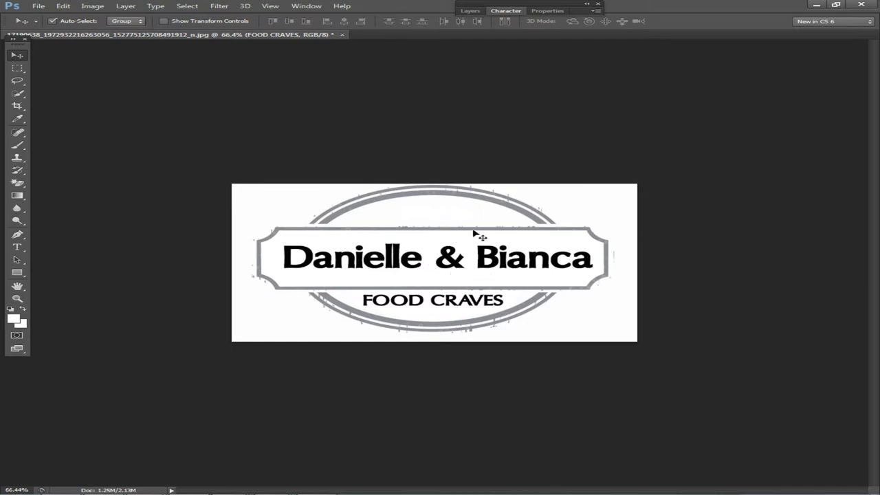
scroll(474, 235, "up", 5)
right_click(388, 323)
left_click(413, 326)
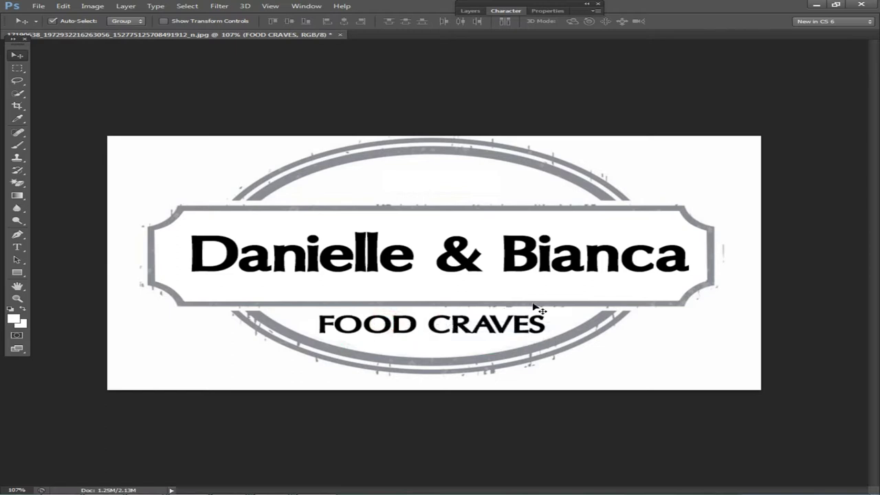
key("ctrl+t")
left_click_drag(548, 339, 555, 344)
key("Return")
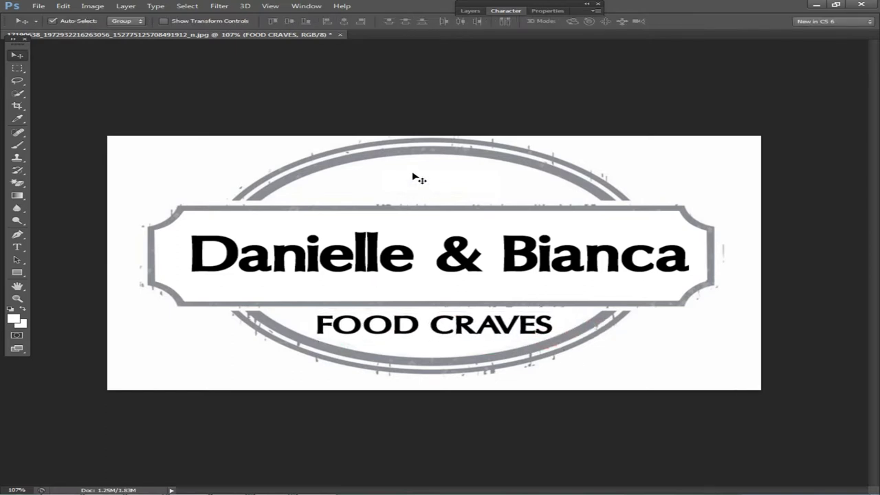
Shrink the owners' names text and move it from the banner into the upper arc
mouse_move(440, 492)
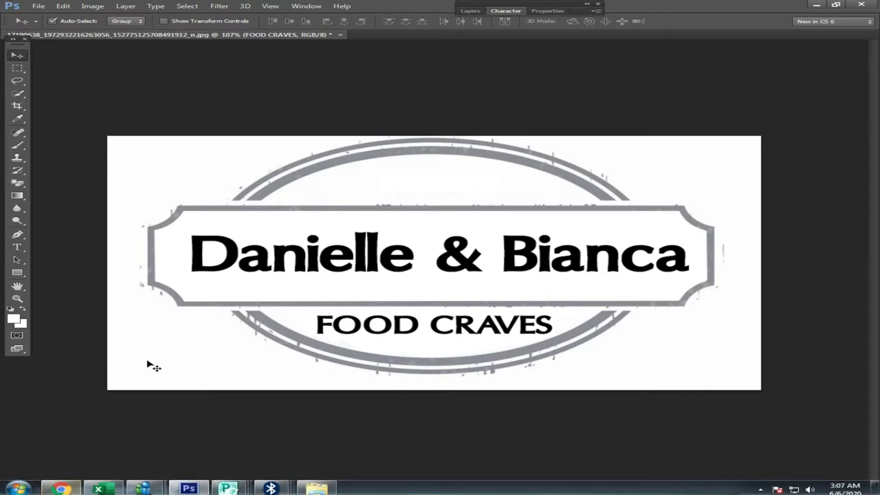
left_click(443, 260)
key("ctrl+t")
left_click_drag(690, 286, 404, 251)
double_click(328, 240)
left_click_drag(329, 241, 474, 187)
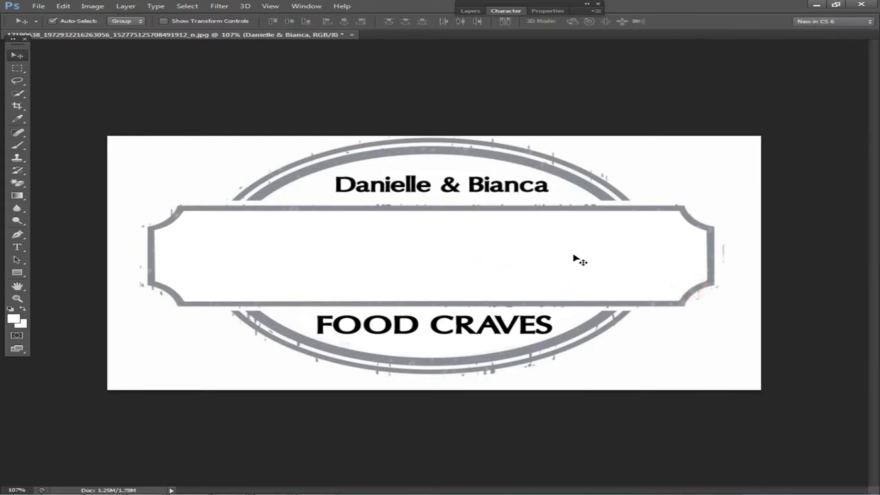
Move the FOOD CRAVES text into the banner and enlarge it to about 207%
left_click_drag(434, 332, 311, 242)
key("ctrl+t")
left_click_drag(422, 251, 671, 307)
left_click_drag(604, 256, 605, 262)
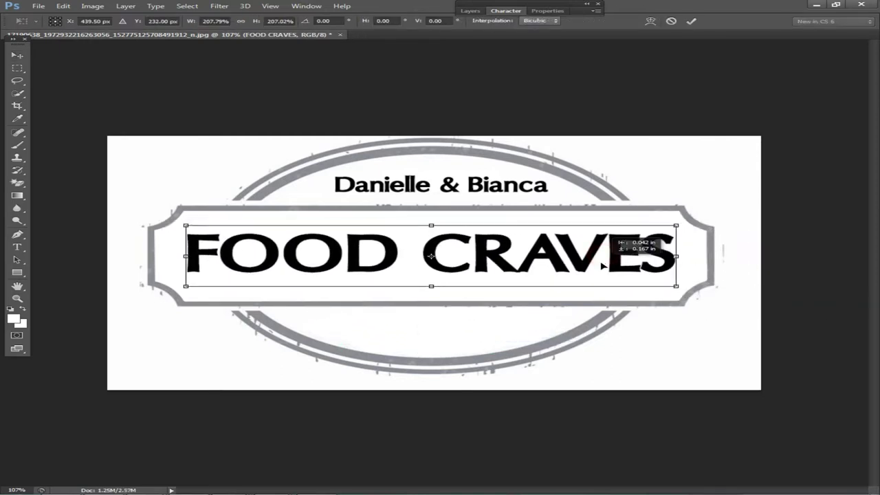
key("Return")
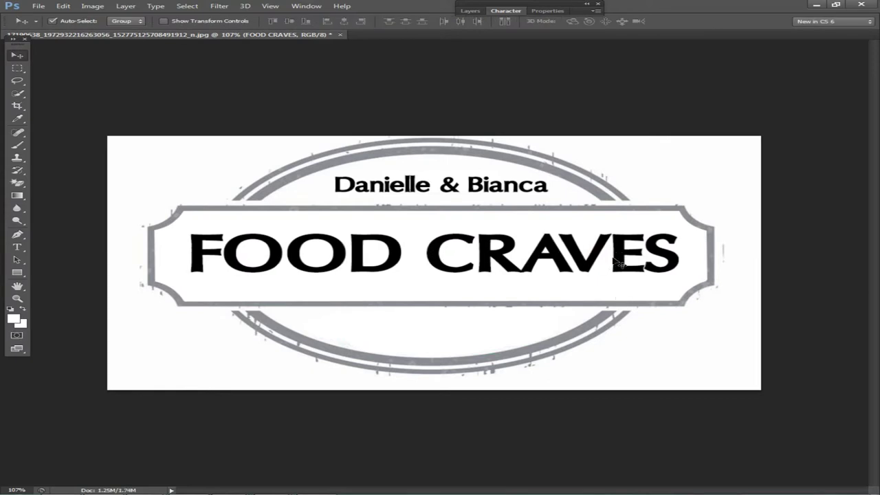
scroll(608, 289, "down", 2)
right_click(370, 313)
left_click(389, 323)
right_click(447, 294)
left_click(459, 303)
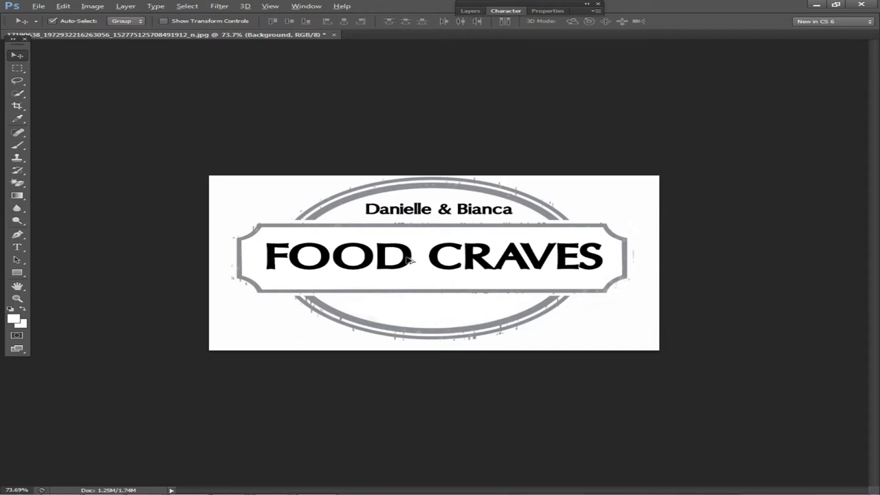
scroll(408, 259, "up", 2)
Switch to Chrome and open the Google home page in a new tab
mouse_move(193, 492)
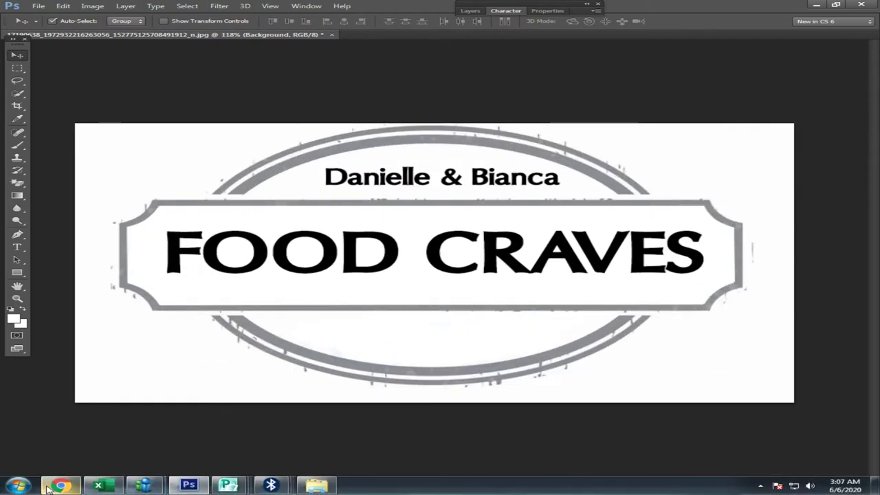
left_click(51, 487)
left_click(591, 8)
left_click(761, 8)
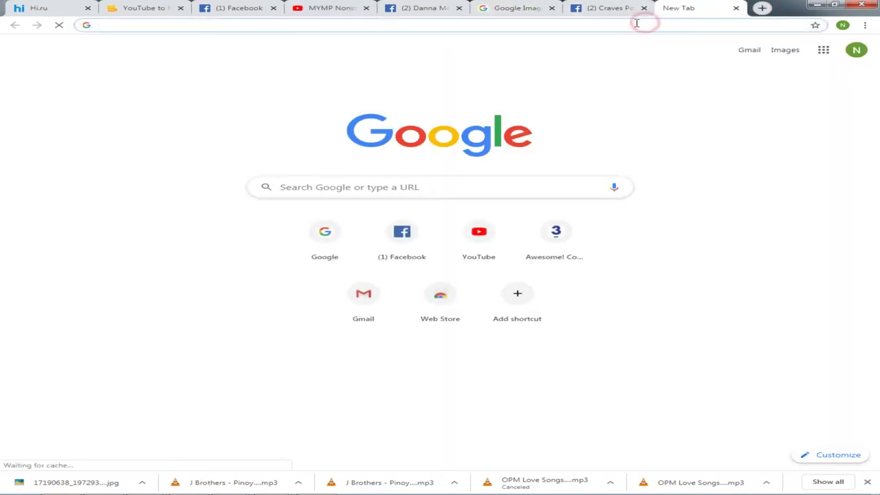
type("g")
key("Return")
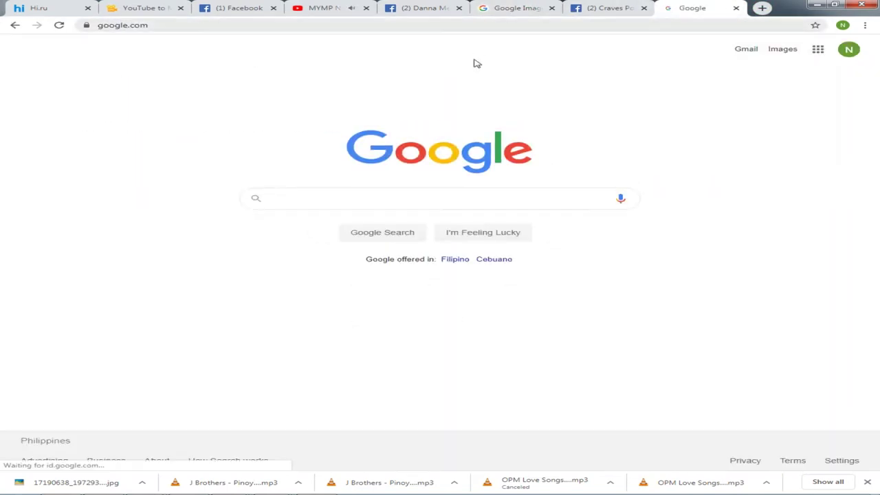
Search Google Images for "food crave clipart"
type("g")
key("BackSpace")
type("FOO")
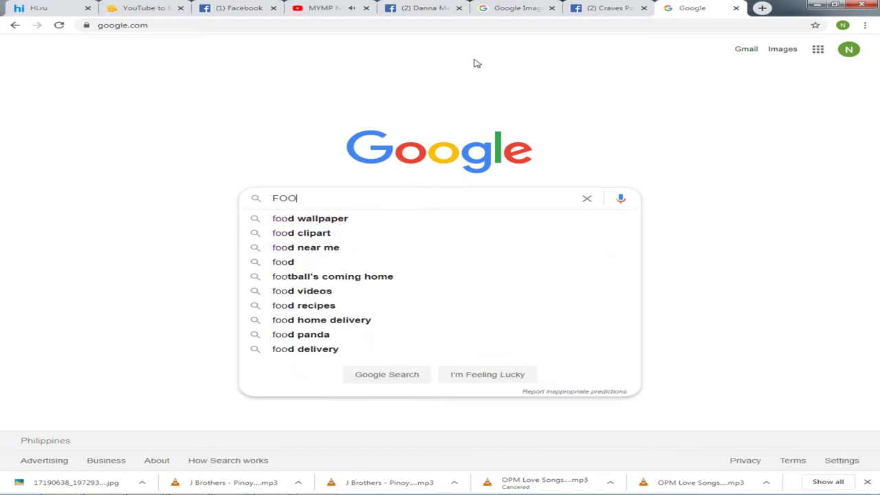
type("D CRAVES")
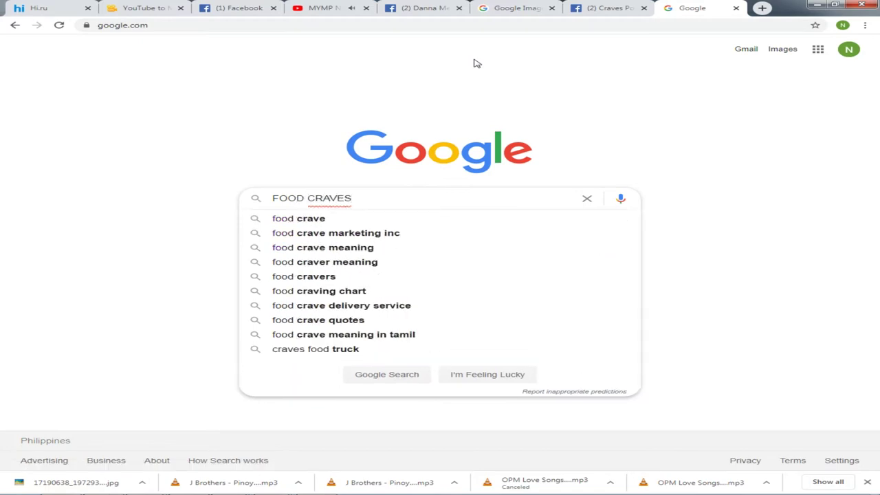
key("Down")
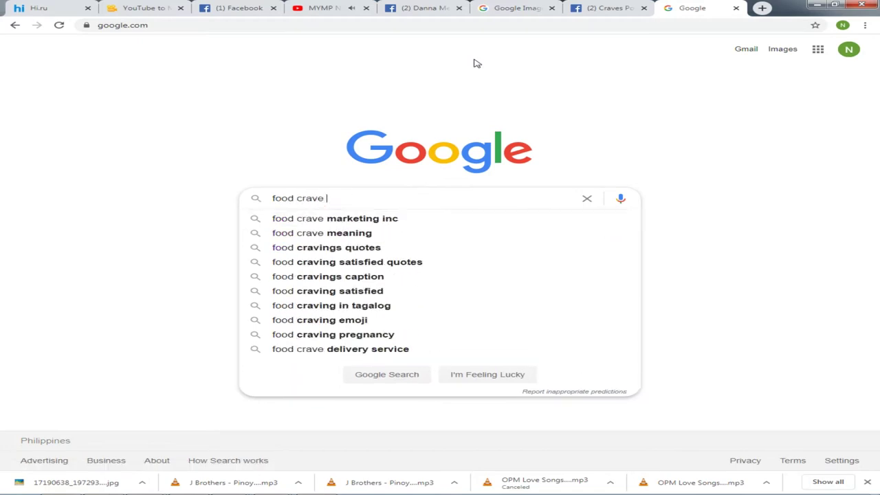
type("CLI")
key("Down")
key("Return")
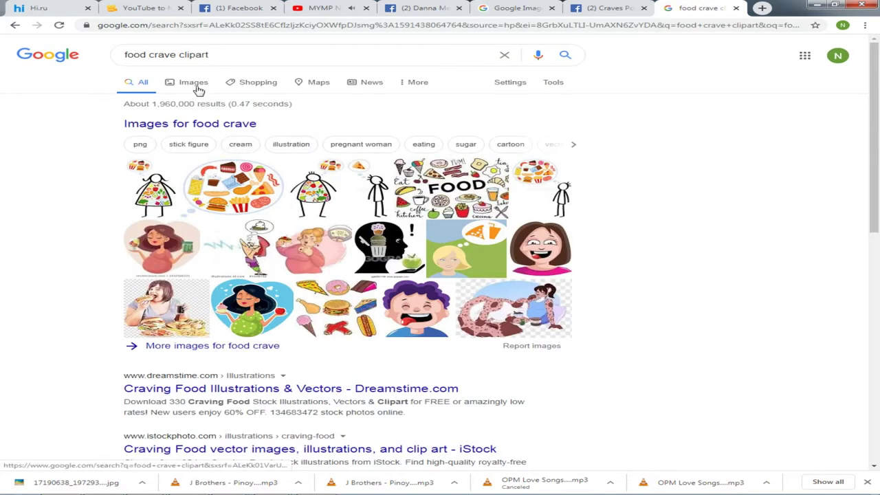
left_click(196, 82)
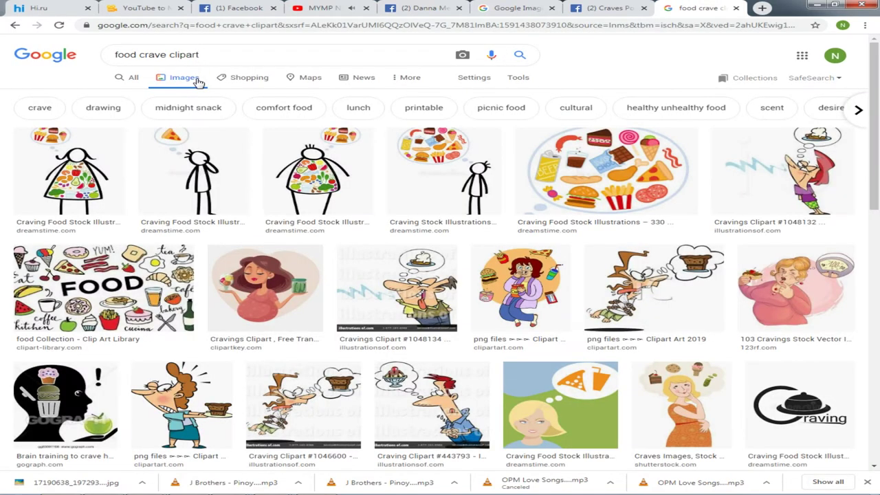
Browse the clipart results and change the image search to "food craveS"
scroll(199, 206, "down", 3)
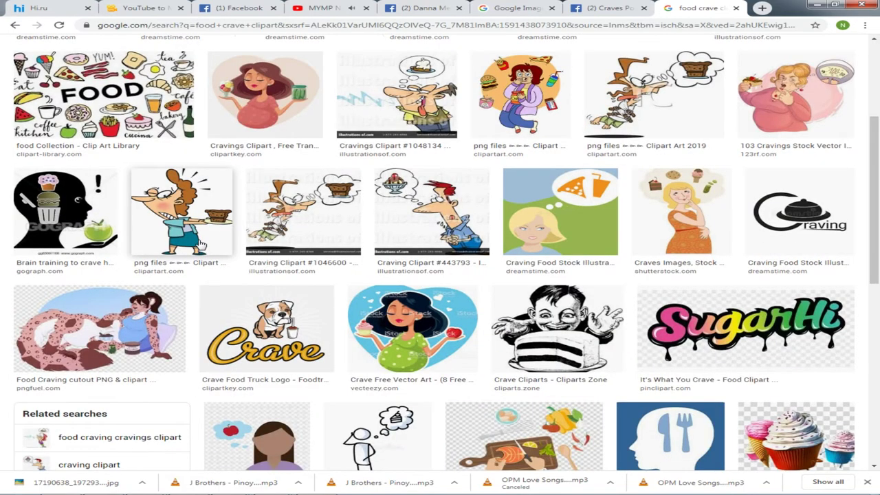
scroll(199, 244, "down", 5)
scroll(328, 226, "up", 8)
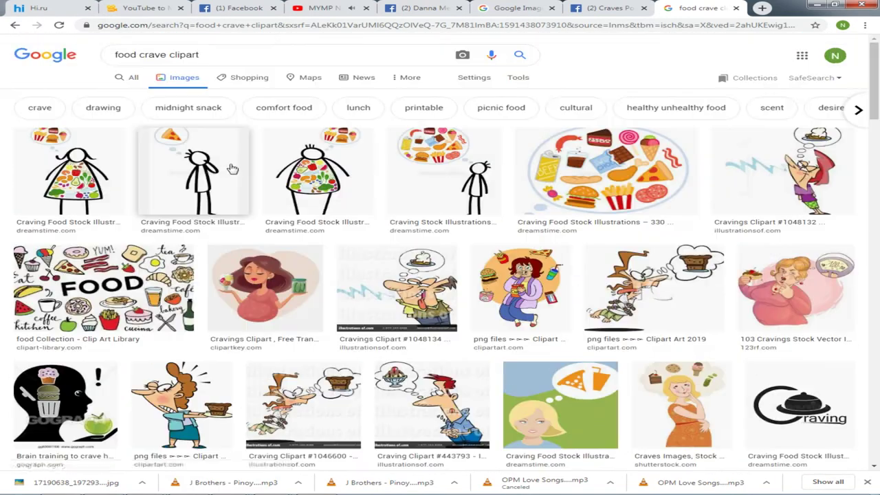
key("BackSpace")
type("d")
key("BackSpace")
type("S")
key("Return")
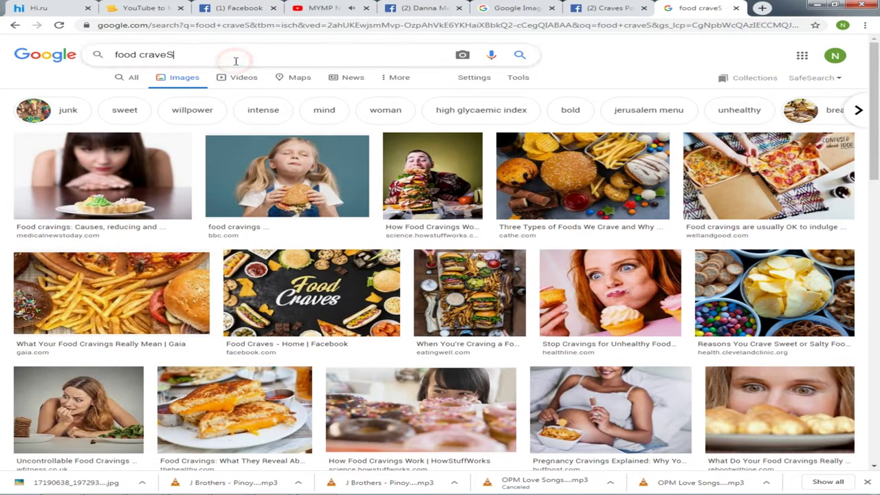
Open the preview of the Food Craves image from facebook.com with the lettering on a black food background
type("DE")
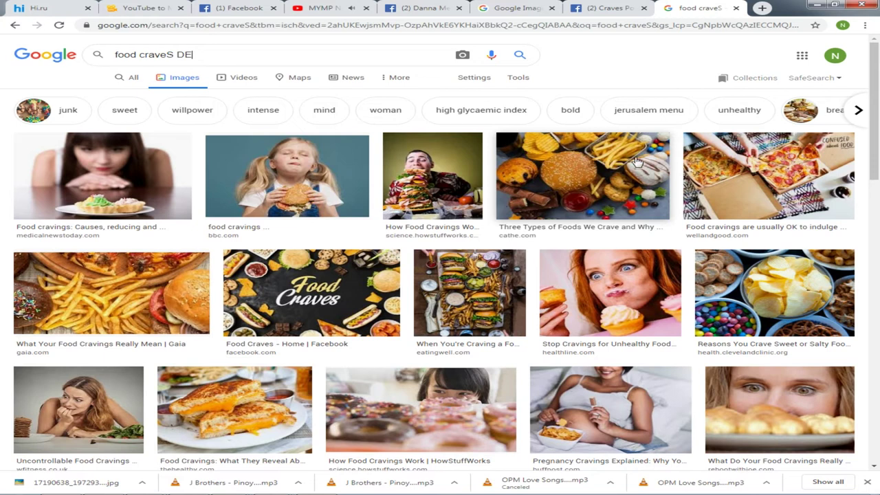
left_click(107, 283)
left_click(260, 301)
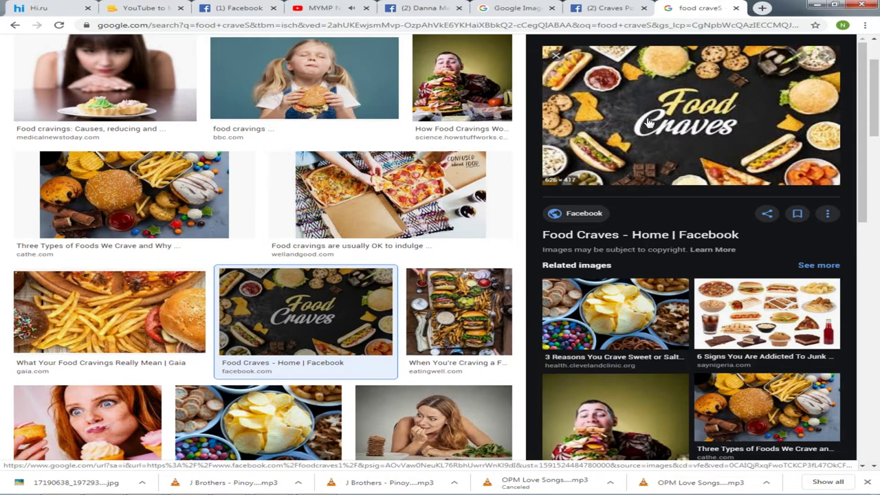
Copy the Food Craves preview image, switch to Photoshop and paste it into the logo document
right_click(665, 160)
left_click(701, 258)
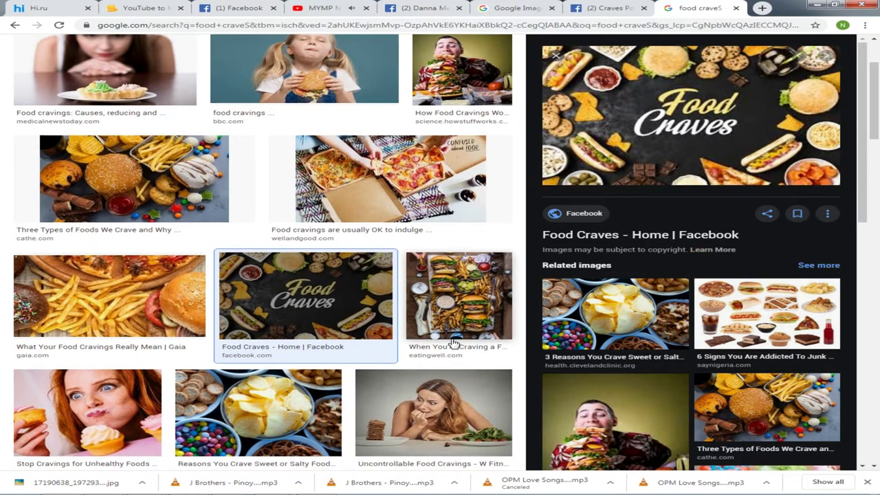
scroll(455, 326, "down", 3)
scroll(453, 325, "down", 3)
key("alt+Tab")
key("Tab")
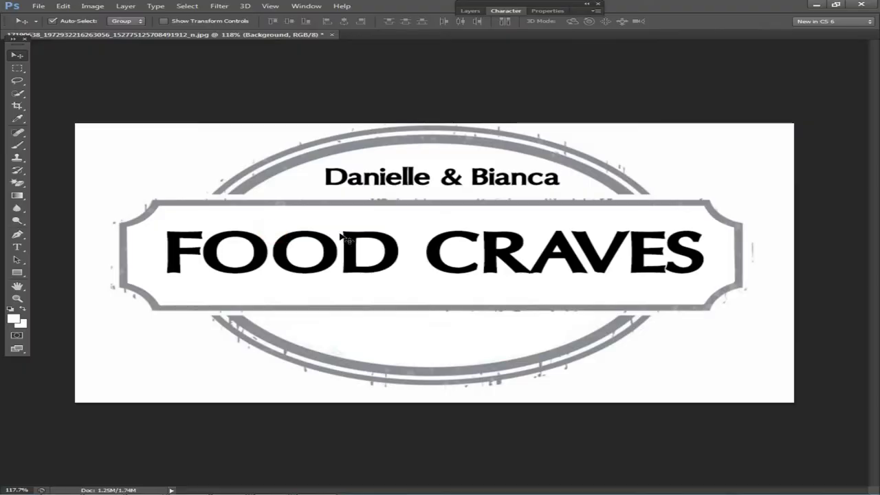
key("ctrl+v")
left_click_drag(512, 291, 307, 279)
Stretch the pasted food image over the banner frame, to about 276% width and 107% height
key("ctrl+t")
left_click_drag(331, 249, 749, 275)
left_click_drag(428, 301, 431, 316)
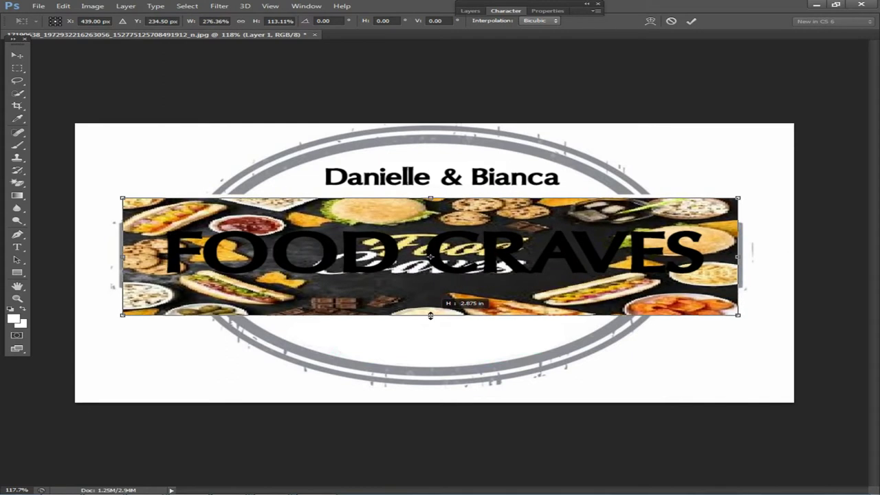
left_click_drag(431, 197, 431, 204)
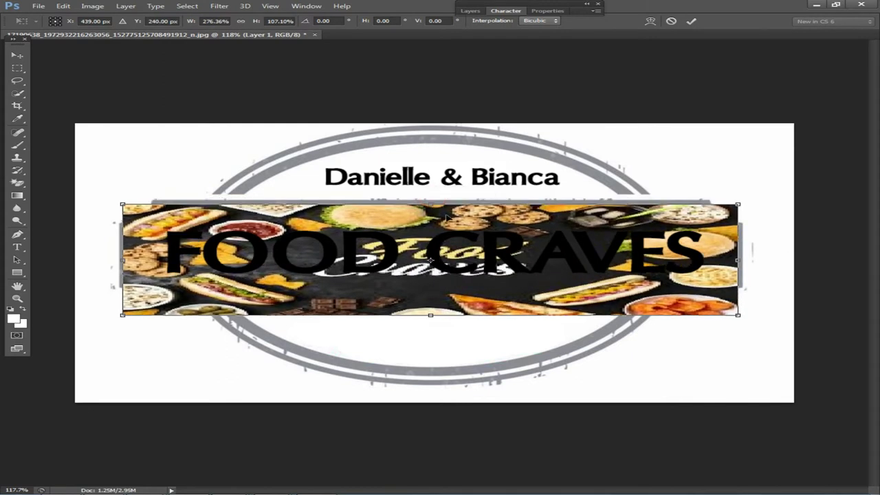
key("Return")
Move the FOOD CRAVES text off the banner into the white area below the food image
left_click_drag(473, 240, 466, 352)
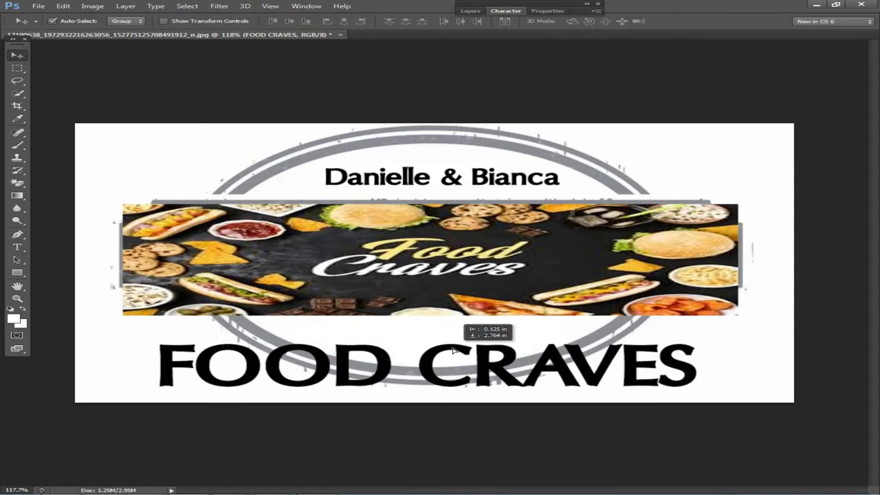
key("ctrl+z")
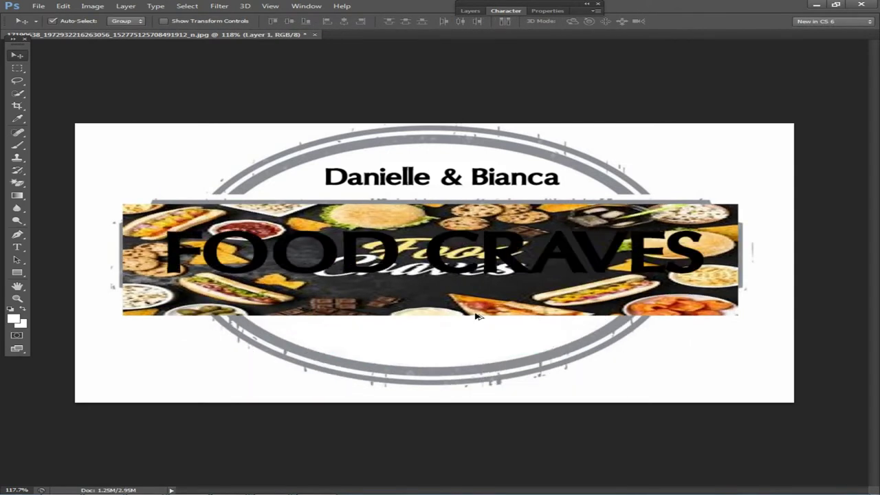
scroll(480, 317, "down", 3)
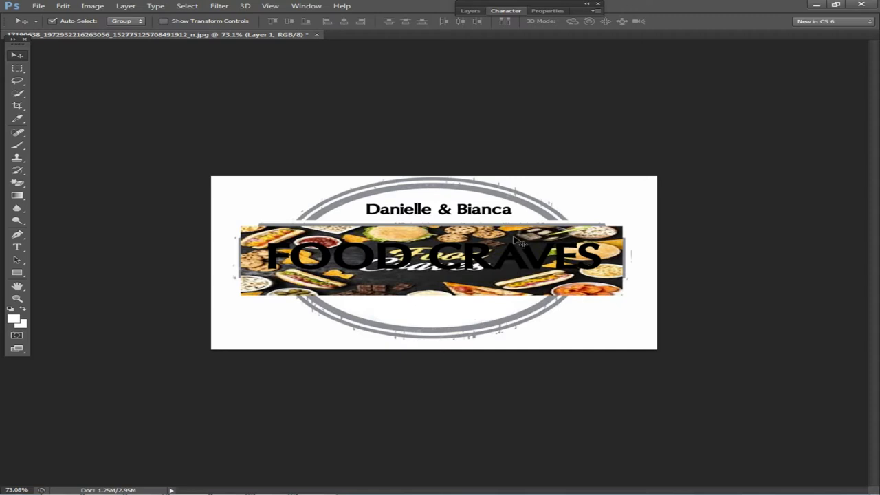
left_click_drag(517, 242, 500, 314)
key("ctrl+alt+z")
left_click_drag(486, 253, 484, 325)
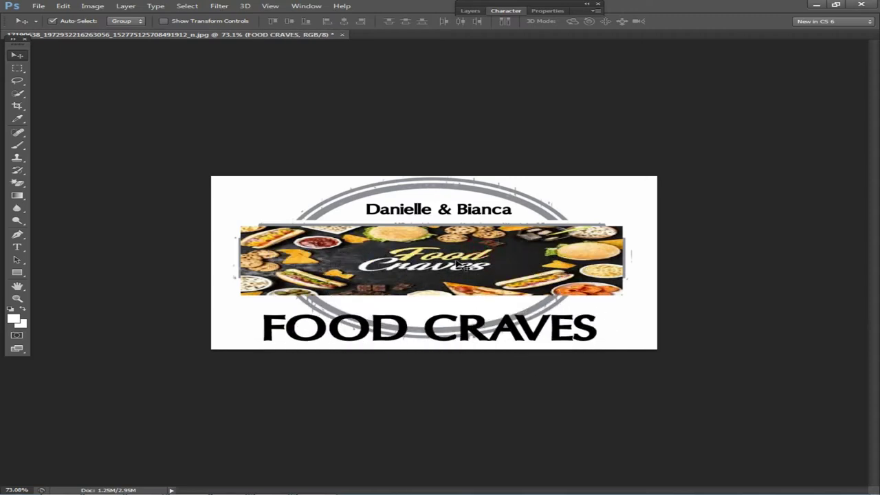
Widen the pasted food image slightly so it extends past the banner frame's right edge
scroll(492, 288, "up", 4)
key("ctrl+t")
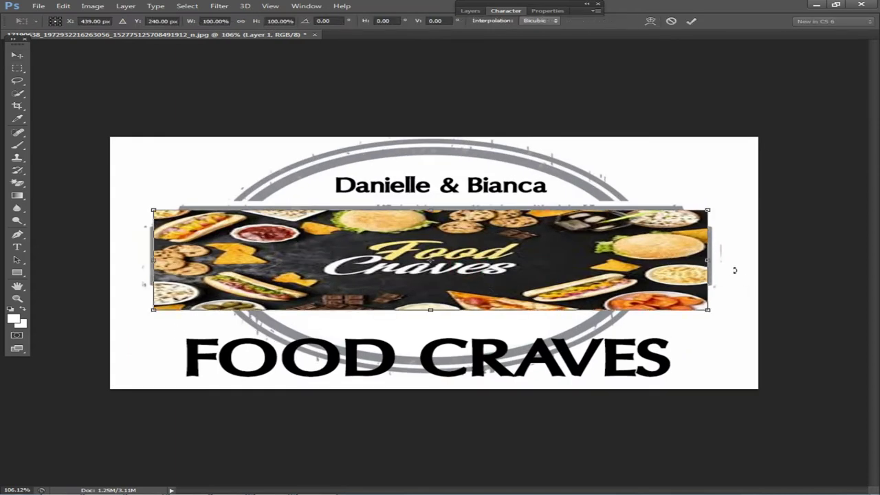
mouse_move(709, 261)
left_mouse_down()
mouse_move(589, 263)
mouse_move(718, 261)
left_mouse_up()
key("Return")
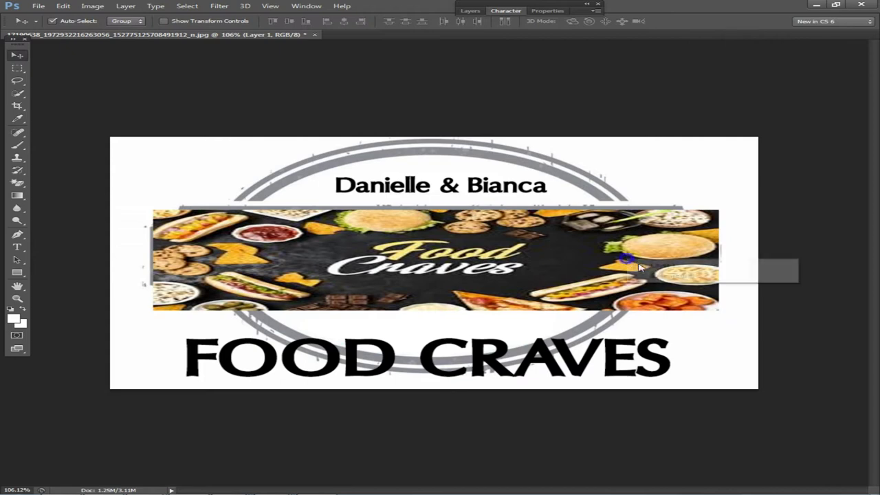
Try to cover the end of the Craves lettering on the pasted image with the Clone Stamp
left_click(26, 160)
scroll(395, 216, "up", 3)
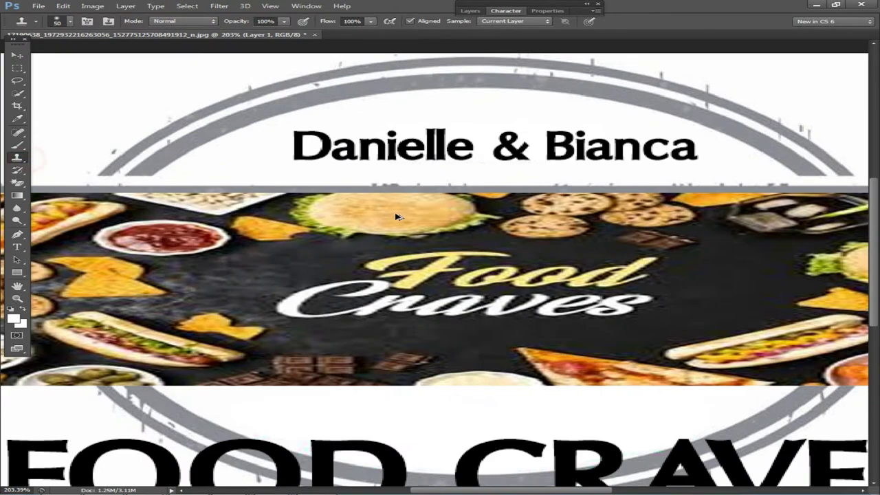
left_click(617, 306)
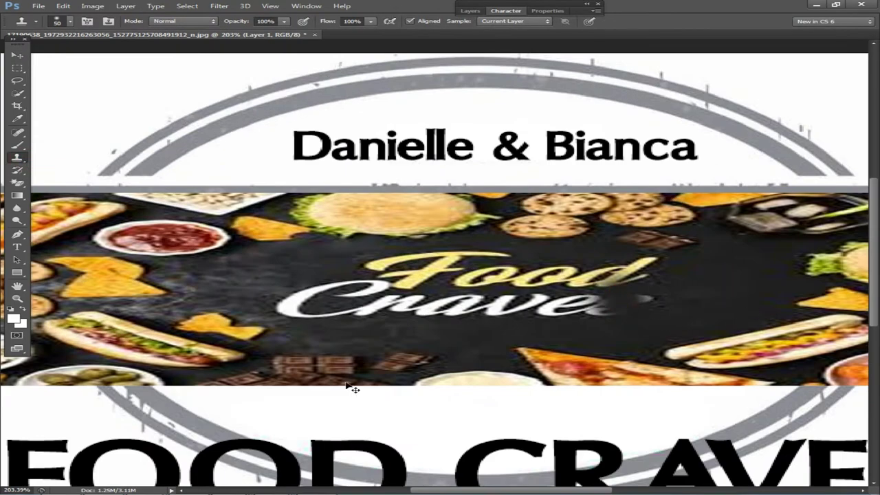
Switch to Chrome, open the Food Craves Facebook page from the image result and open its profile picture
key("alt+Tab")
left_click(272, 224)
left_click(699, 118)
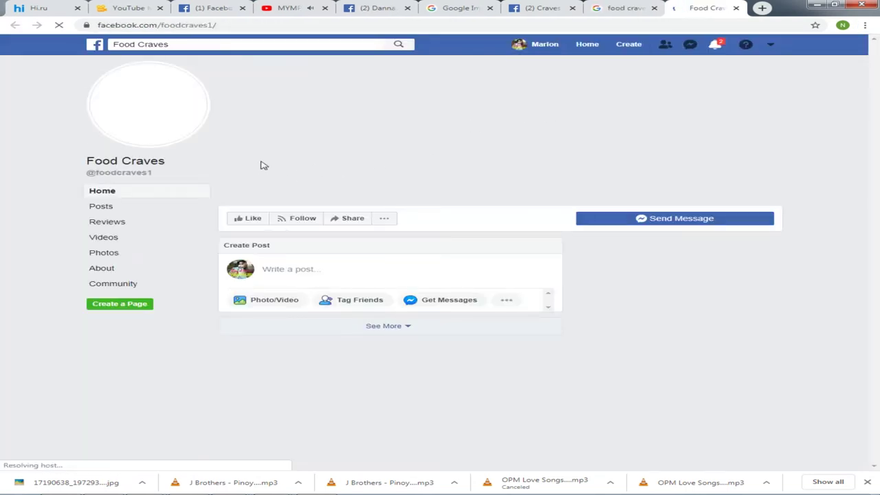
left_click(190, 106)
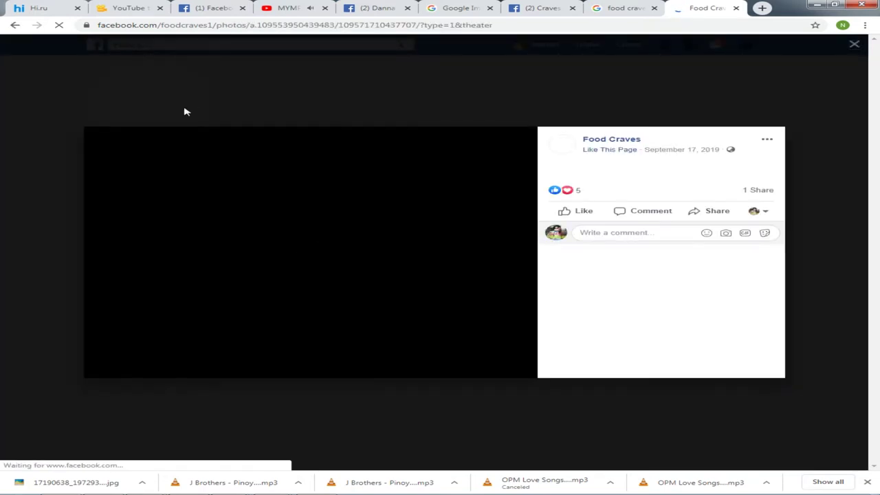
Save the Food Craves profile picture to disk and open the downloaded file in Photoshop
right_click(327, 218)
left_click(383, 242)
right_click(286, 204)
left_click(334, 220)
key("Return")
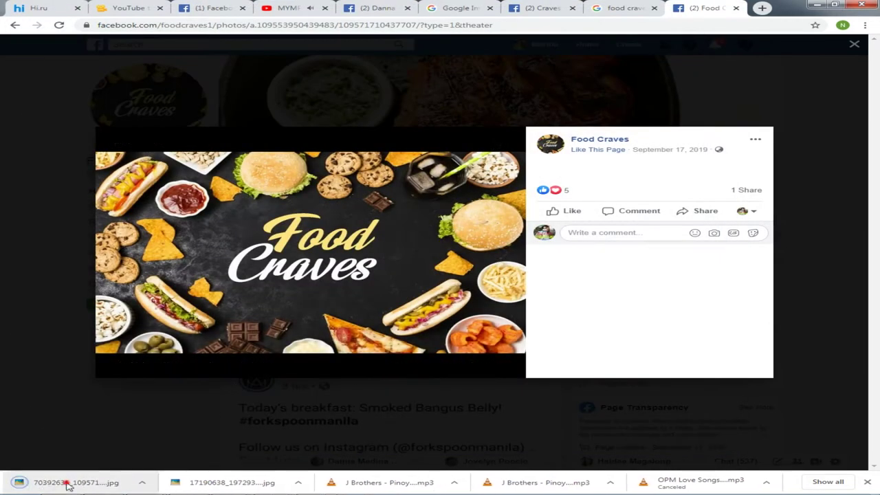
left_click(189, 486)
left_click_drag(192, 487, 377, 4)
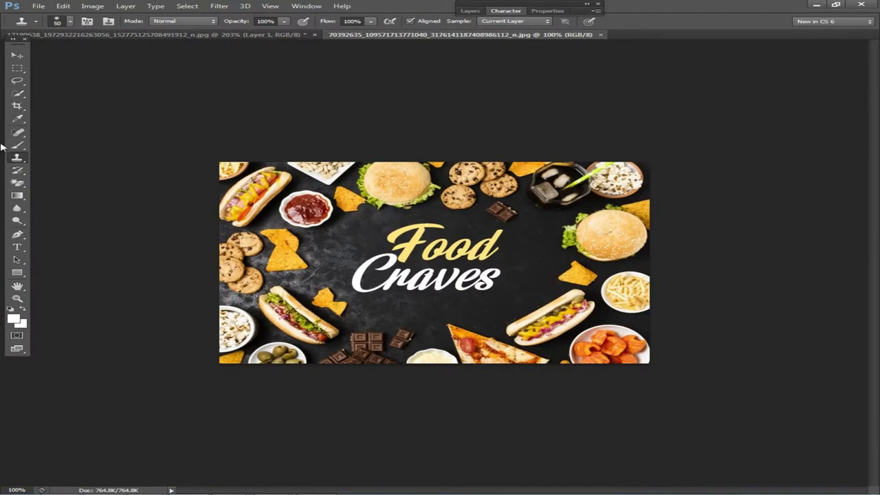
Set up the Clone Stamp with a soft round brush of 86 px and 0% hardness
left_click(17, 55)
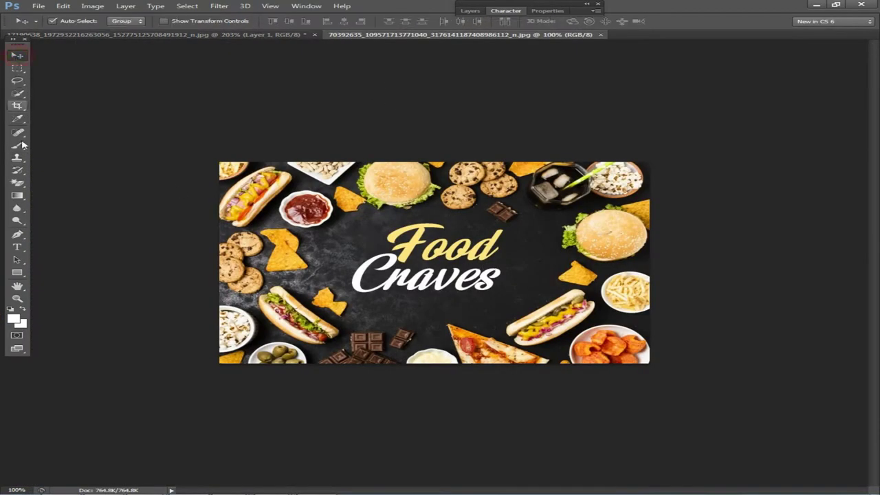
left_click(17, 105)
left_click(17, 159)
scroll(496, 316, "up", 3)
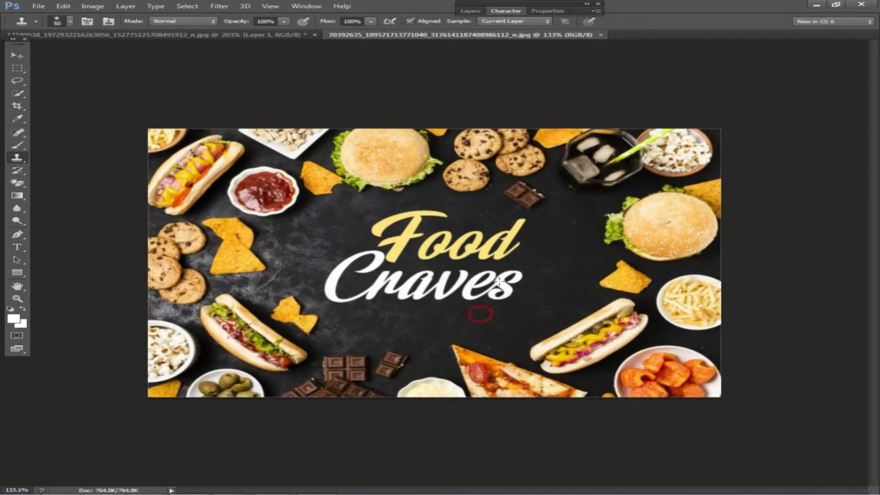
right_click(503, 314)
left_click_drag(554, 336, 560, 339)
type("121")
key("Return")
right_click(481, 316)
left_click_drag(574, 338, 550, 337)
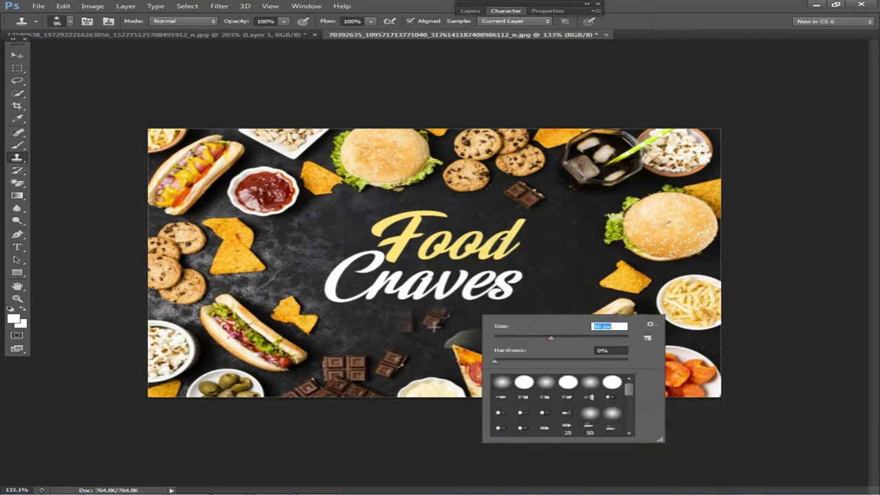
right_click(437, 327)
left_click(482, 393)
left_click(460, 394)
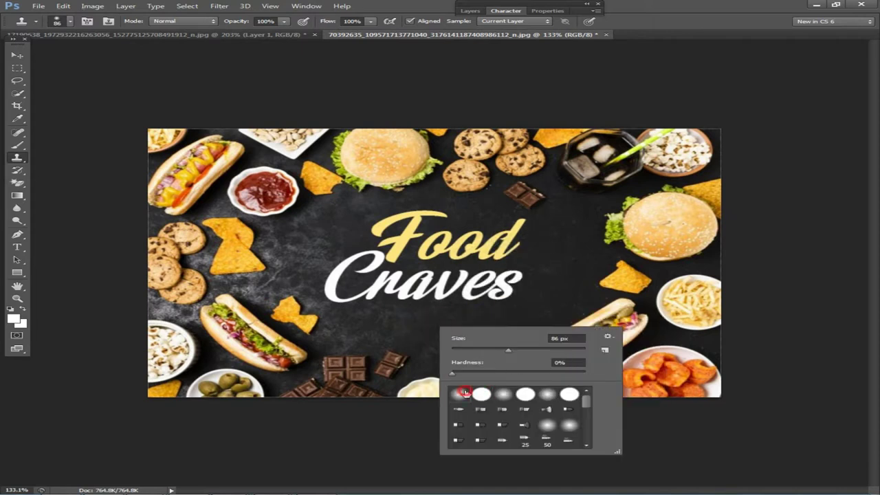
Clone dark background over the right part of the Food Craves lettering, reducing the brush to 53 px
left_click(435, 325, "alt")
mouse_move(490, 294)
left_mouse_down()
mouse_move(483, 293)
mouse_move(495, 286)
left_mouse_up()
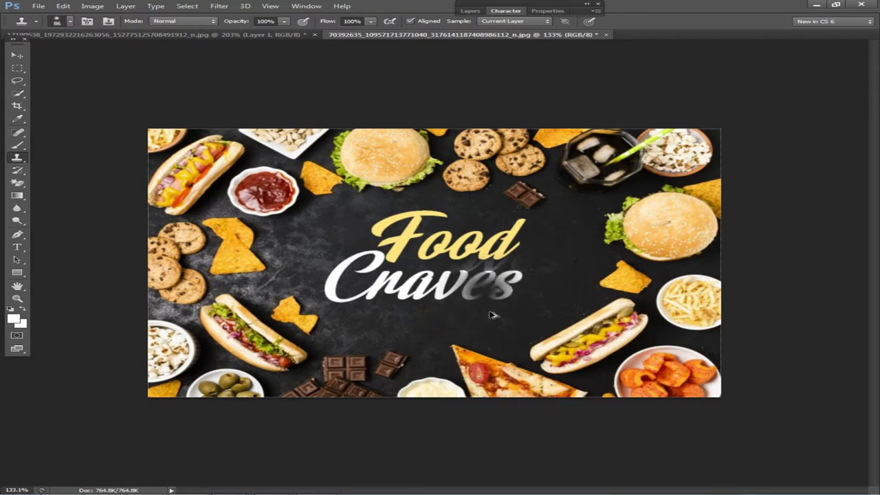
right_click(490, 314)
left_click_drag(559, 334, 543, 332)
left_click(551, 257, "alt")
mouse_move(529, 278)
left_mouse_down()
mouse_move(489, 310)
mouse_move(485, 273)
mouse_move(466, 273)
mouse_move(530, 289)
mouse_move(451, 293)
mouse_move(457, 275)
mouse_move(425, 284)
left_mouse_up()
left_click(475, 313)
left_click(563, 297, "alt")
mouse_move(517, 226)
left_mouse_down()
mouse_move(476, 243)
mouse_move(424, 291)
left_mouse_up()
Clone dark background over the remaining left part of the Food Craves lettering until it is fully covered
left_click(427, 293, "alt")
mouse_move(403, 241)
left_mouse_down()
mouse_move(406, 219)
mouse_move(371, 261)
left_mouse_up()
left_click(472, 265, "alt")
left_click_drag(427, 211, 362, 229)
left_click(491, 268, "alt")
mouse_move(378, 262)
left_mouse_down()
mouse_move(362, 235)
mouse_move(411, 245)
left_mouse_up()
mouse_move(383, 281)
left_mouse_down()
mouse_move(371, 293)
mouse_move(335, 271)
mouse_move(358, 286)
left_mouse_up()
left_click(404, 298, "alt")
left_click(343, 292)
left_click(309, 246)
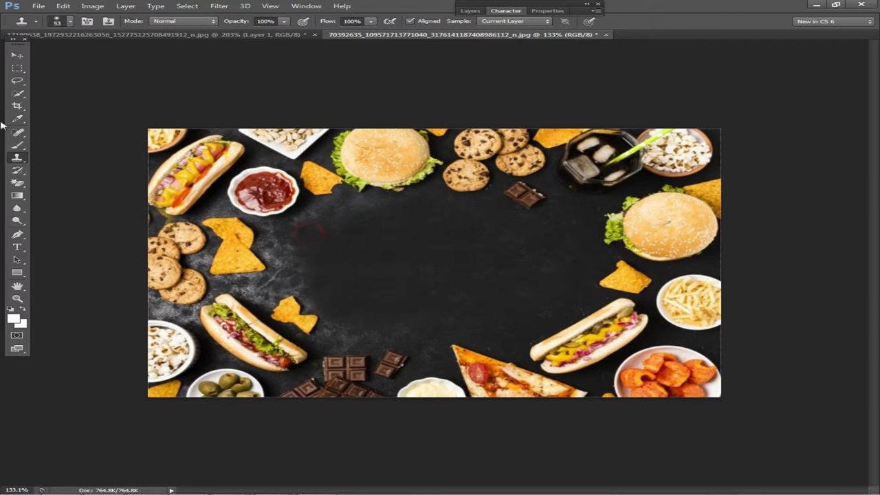
Smooth the cloned area left of the image's centre with the Patch tool, using nearby background, and deselect
right_click(21, 131)
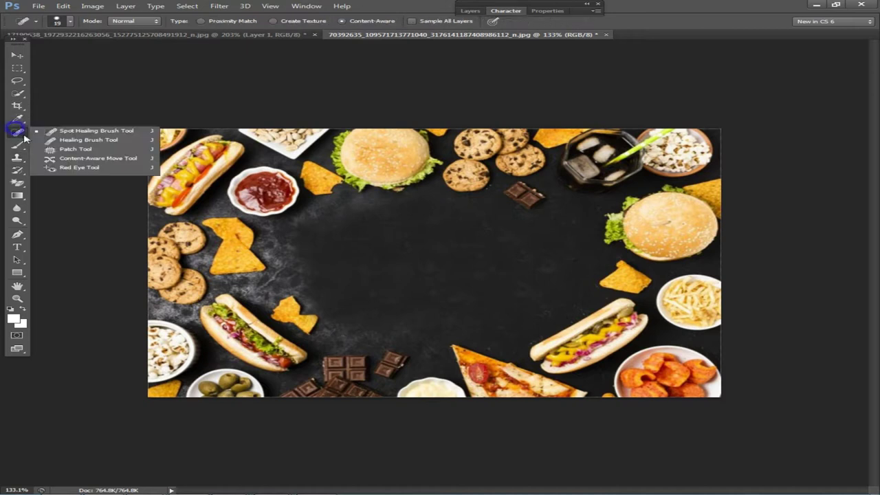
left_click(68, 156)
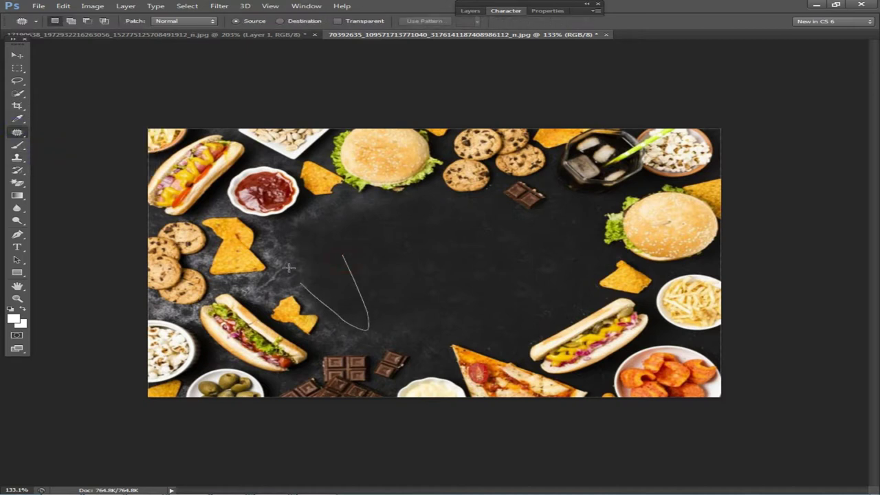
left_click_drag(334, 212, 341, 244)
left_click_drag(341, 243, 430, 250)
left_click(389, 275)
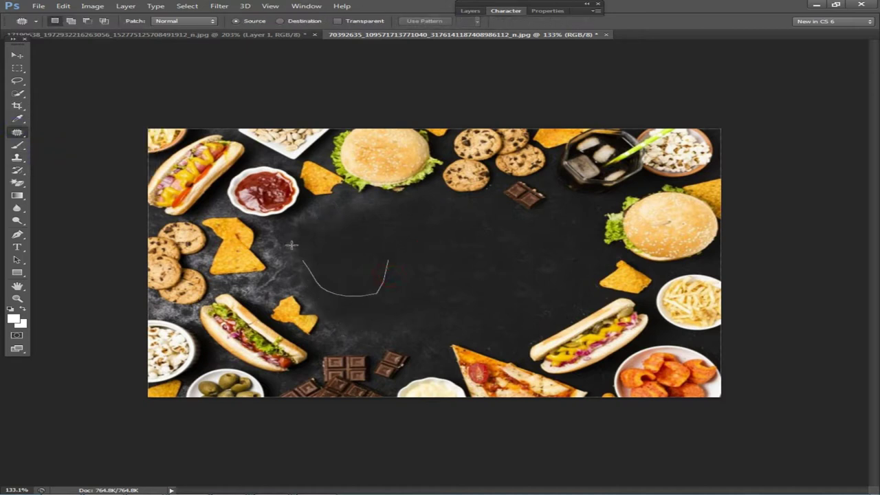
left_click_drag(331, 230, 342, 237)
left_click(427, 259)
left_click_drag(351, 276, 351, 298)
left_click_drag(299, 277, 344, 266)
left_click_drag(324, 273, 398, 273)
key("ctrl+d")
Patch the remaining uneven spots in the dark centre of the food image and deselect
scroll(534, 277, "down", 9)
scroll(524, 278, "up", 5)
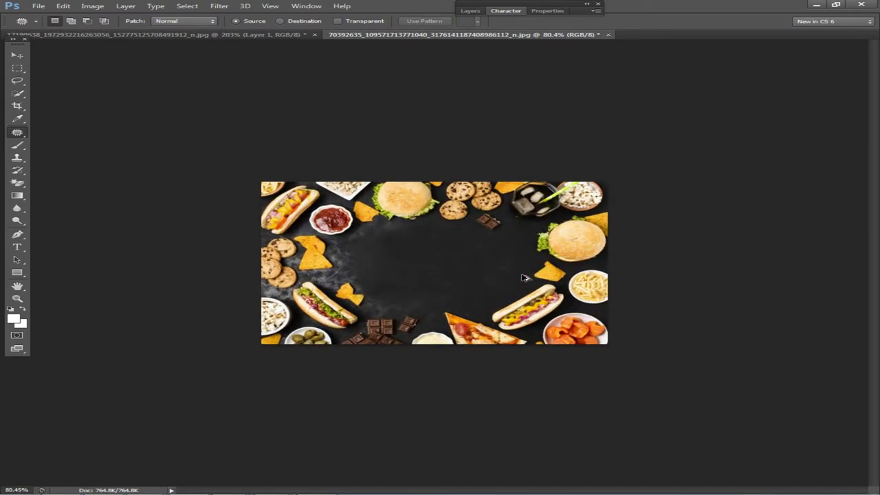
left_click(426, 256)
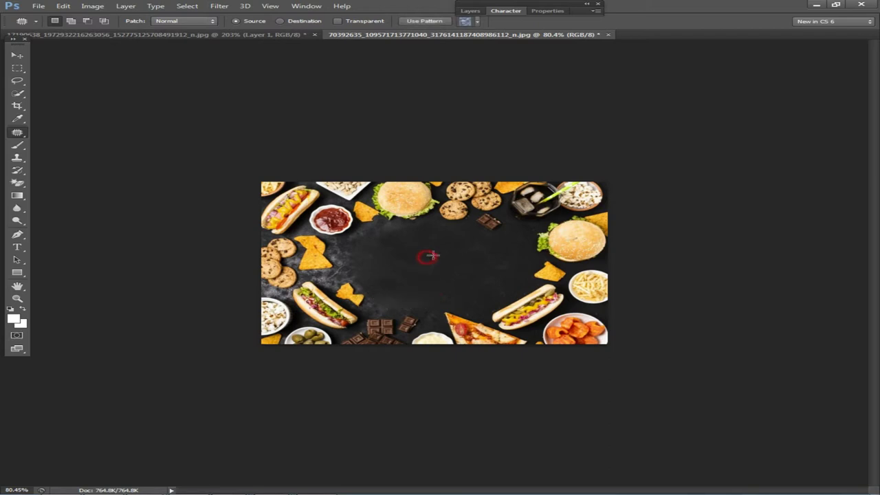
mouse_move(350, 263)
left_mouse_down()
mouse_move(362, 249)
mouse_move(404, 253)
left_mouse_up()
left_click(392, 238)
scroll(681, 287, "down", 2)
scroll(688, 287, "down", 1)
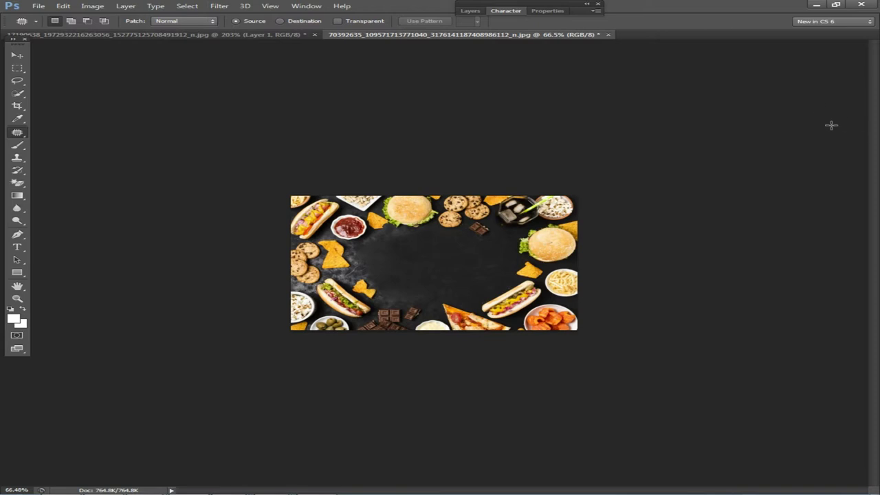
Replace the earlier food image in the logo document with the retouched one, placed beneath the text
left_click(257, 34)
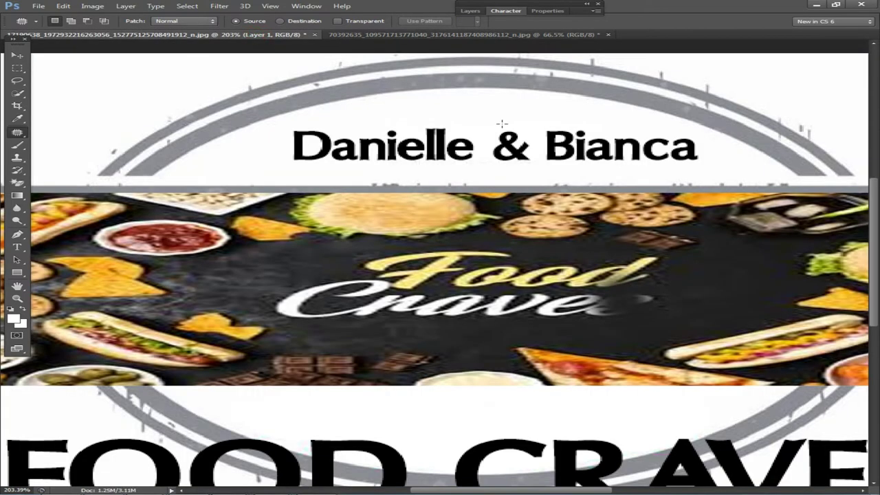
scroll(512, 195, "down", 2)
scroll(512, 195, "down", 6)
left_click(17, 55)
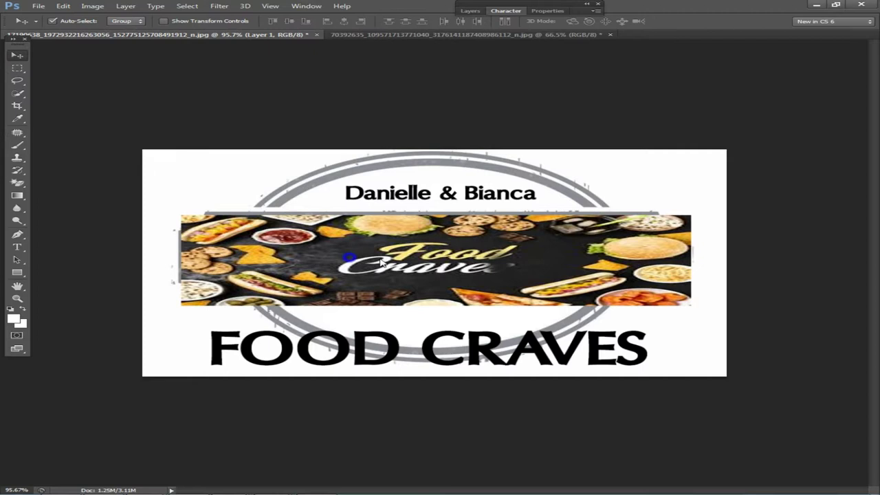
left_click(387, 264)
left_click_drag(387, 264, 387, 262)
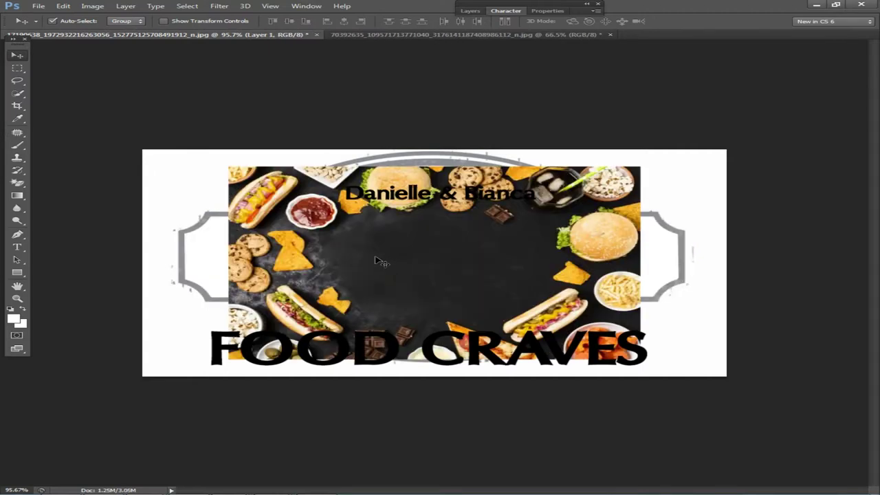
Transform the retouched food image to fill the banner frame, at about 123% width and 46.5% height
key("ctrl+t")
left_click_drag(445, 362, 445, 301)
left_click_drag(433, 167, 433, 210)
left_click_drag(226, 254, 179, 253)
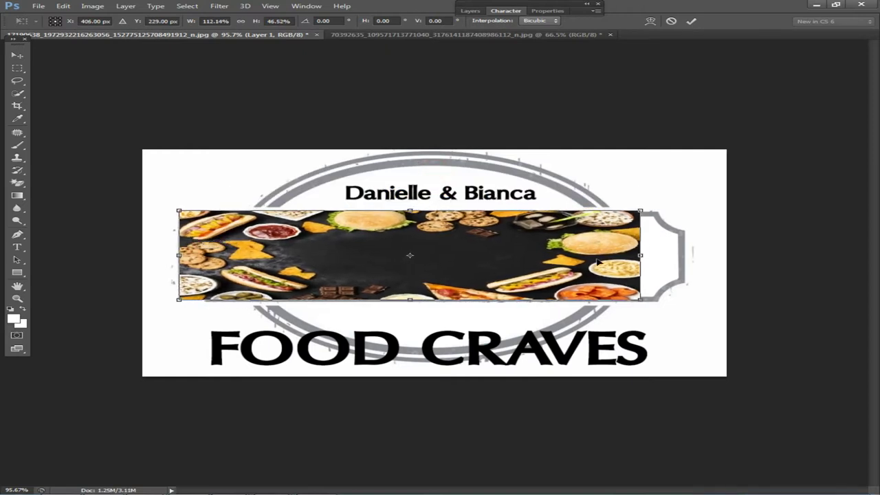
left_click_drag(643, 257, 685, 255)
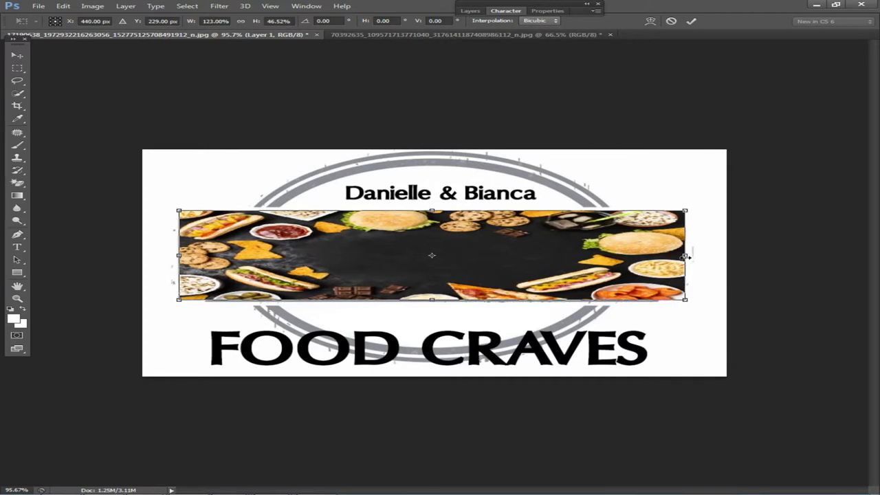
key("Return")
Apply the food image's transform and lower its layer opacity to 8% so the banner frame shows through
left_click(469, 11)
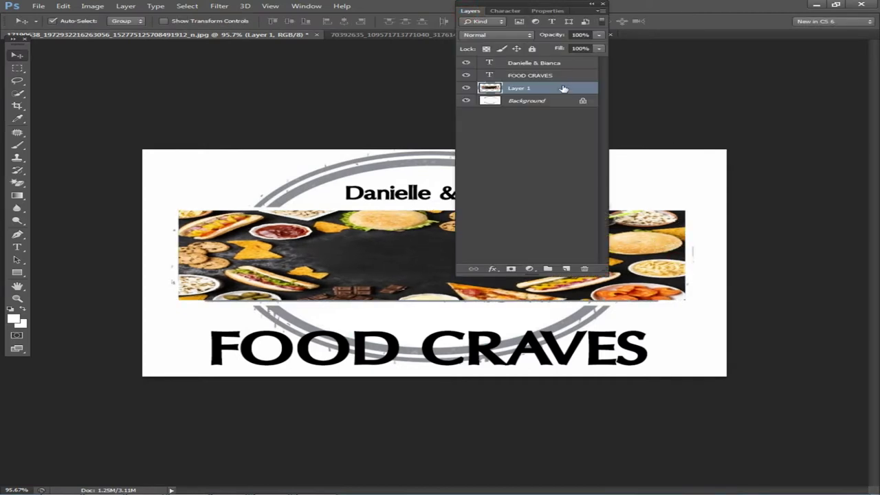
double_click(564, 89)
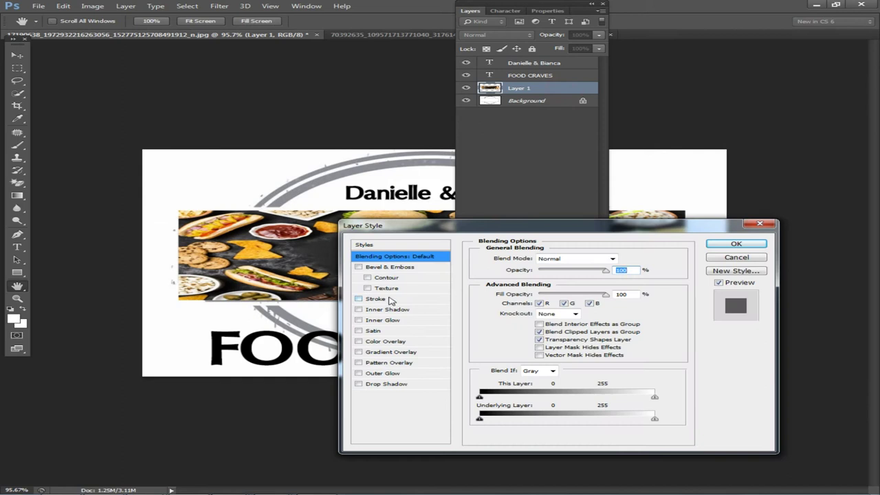
left_click_drag(603, 274, 547, 275)
left_click(733, 244)
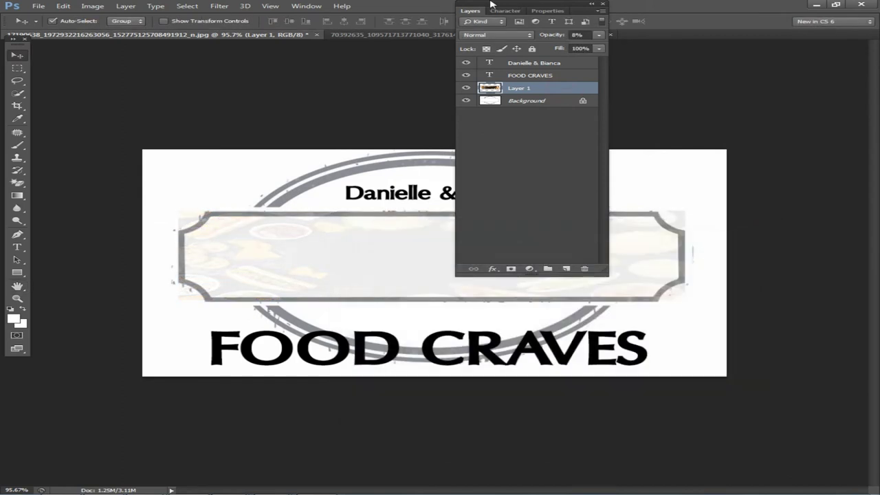
left_click(476, 13)
Start a Pen path along the banner frame's inner edge, tracing the left side, upper-left notch and top edge
left_click(17, 233)
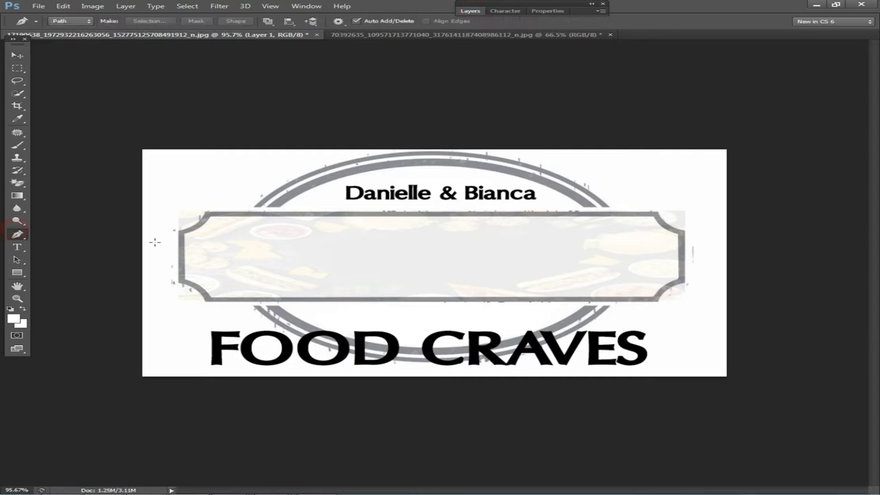
key("ctrl+0")
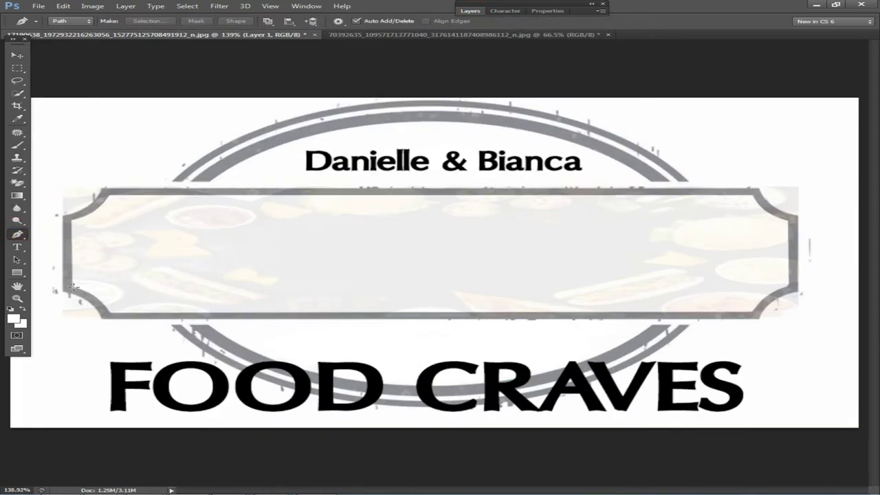
left_click(76, 287)
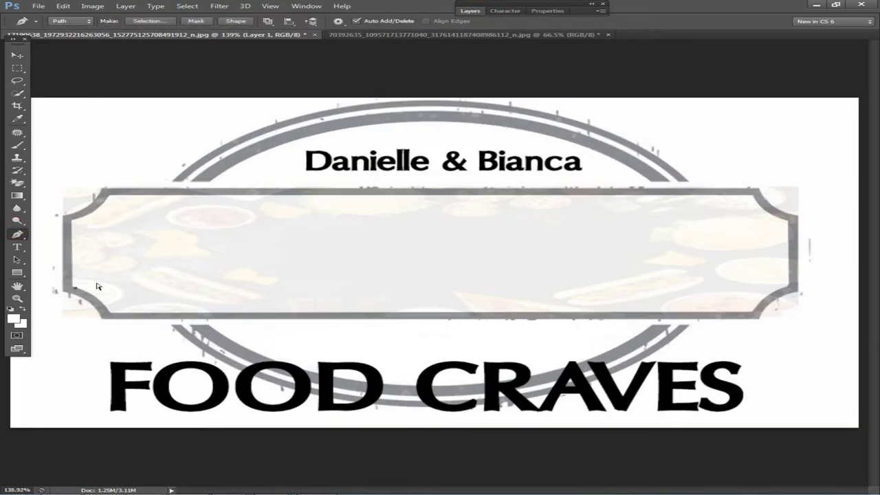
left_click(71, 289)
left_click(72, 218)
left_click_drag(108, 201, 103, 210)
left_click(751, 195)
scroll(799, 230, "up", 1)
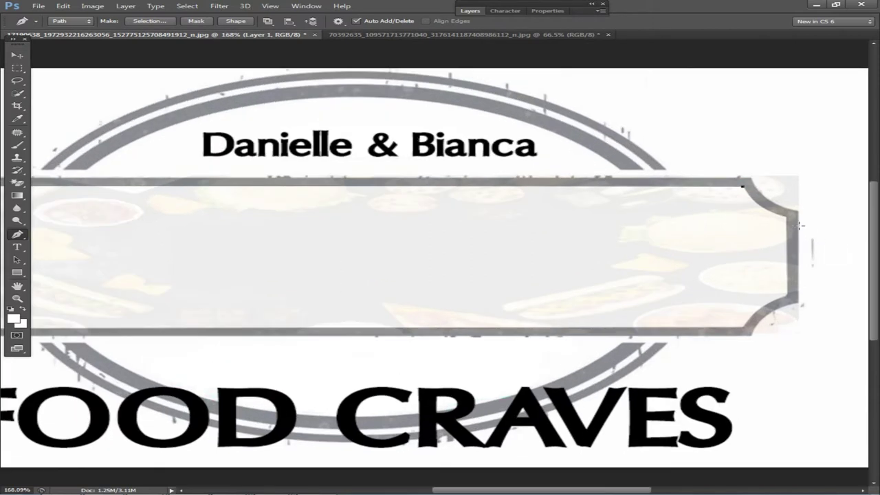
Continue the Pen path around the frame's upper-right notch, right side and lower-right notch with curved corner segments
left_click_drag(767, 208, 760, 209)
scroll(797, 247, "left", 1)
scroll(788, 231, "up", 2)
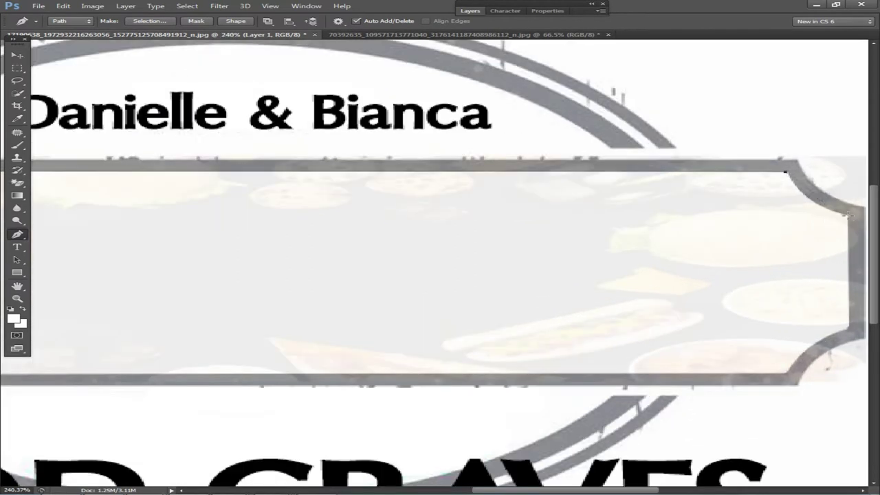
left_click_drag(824, 202, 816, 206)
left_click(847, 328)
left_click_drag(787, 373, 801, 355)
Trace the frame's bottom edge with the Pen tool and close the path along the curved lower-left notch
scroll(759, 360, "down", 3)
left_click_drag(504, 389, 736, 351)
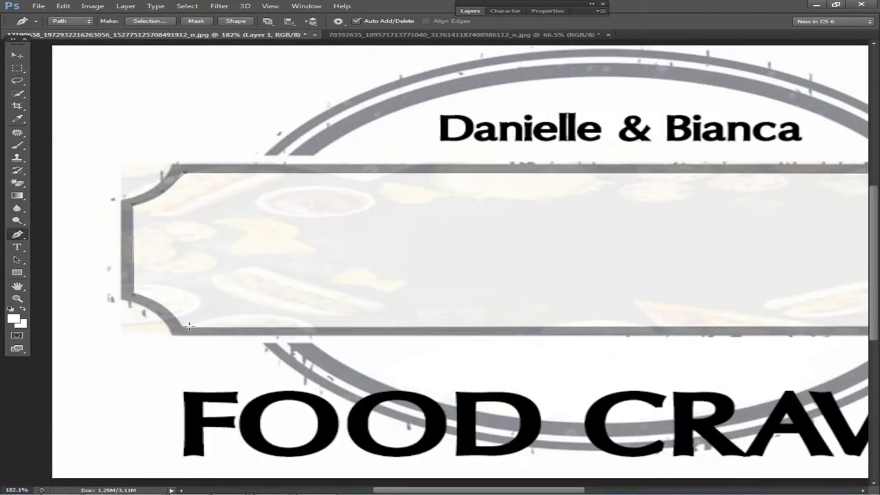
left_click(184, 327)
scroll(147, 307, "up", 4)
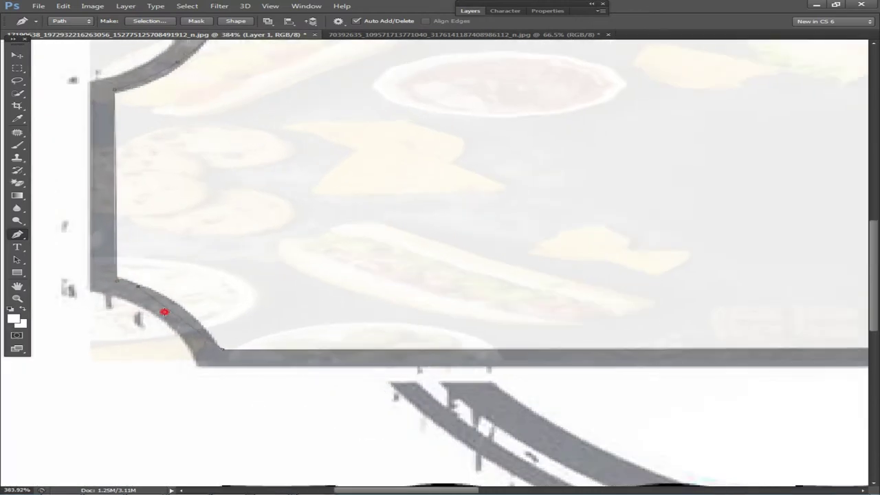
left_click(170, 313)
Convert the closed path into a new anti-aliased selection with a feather radius of 0 pixels
scroll(431, 155, "down", 5)
scroll(398, 165, "up", 1)
right_click(398, 165)
left_click(472, 208)
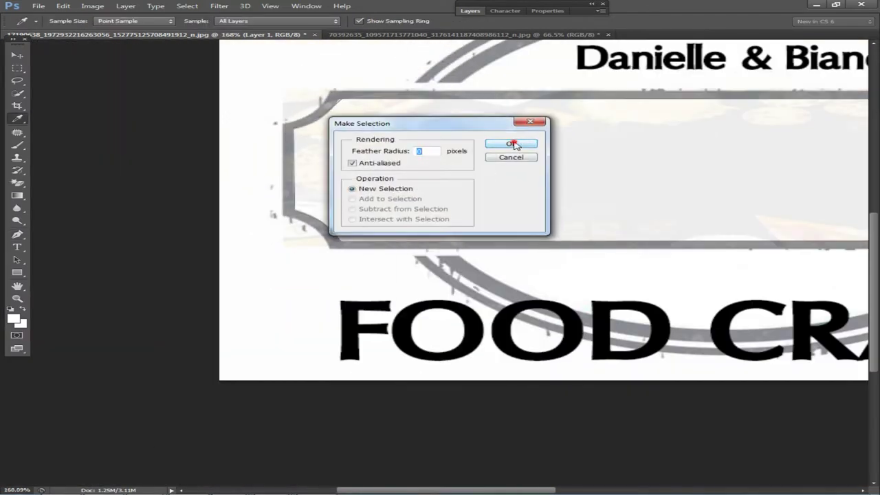
left_click(512, 144)
Invert the selection, delete the parts of the food image outside the frame's inner edge, and deselect
left_click(187, 6)
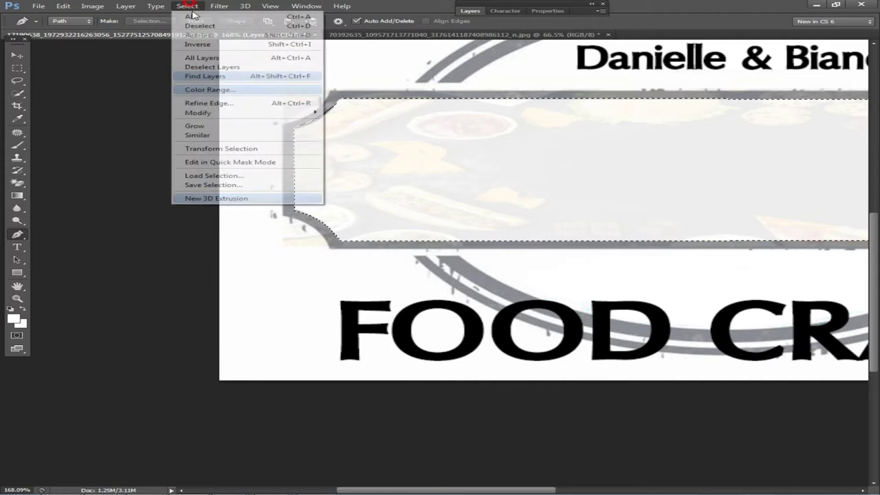
left_click(208, 45)
left_click(17, 69)
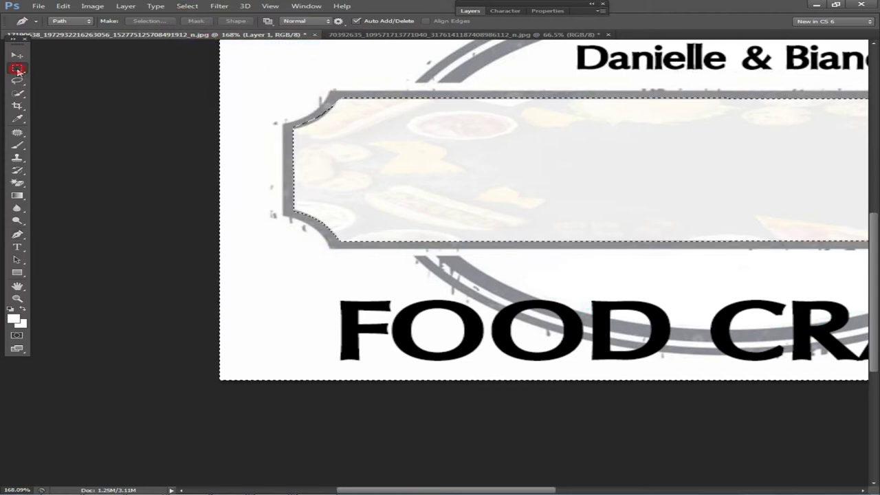
right_click(342, 132)
left_click(371, 140)
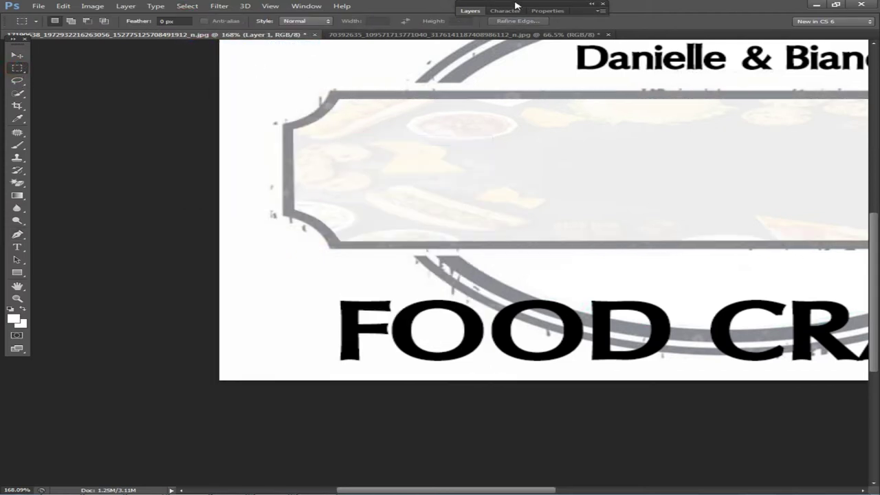
Restore the food image layer's opacity to 100% and view the whole logo
left_click(466, 11)
double_click(577, 88)
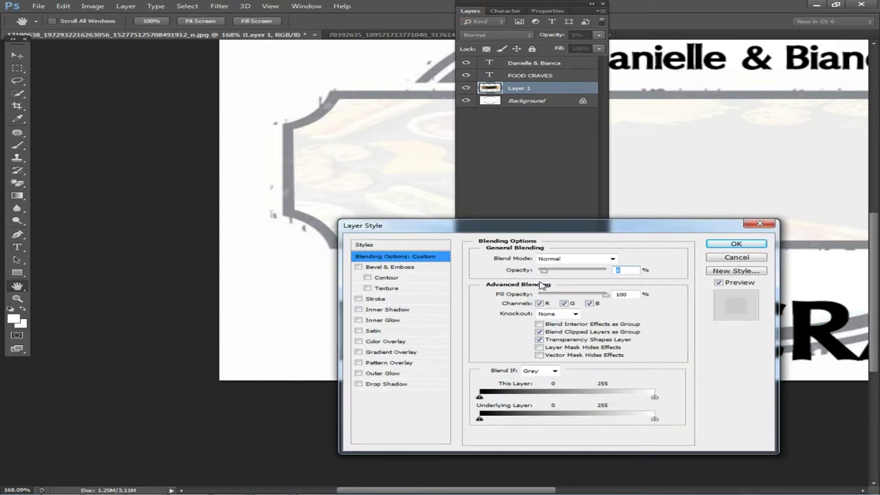
left_click_drag(556, 272, 692, 268)
left_click(728, 245)
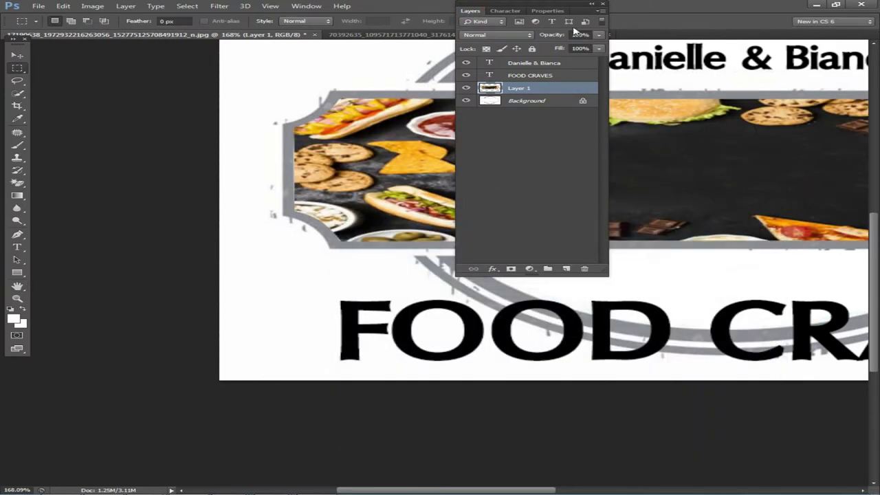
left_click(465, 11)
key("ctrl+0")
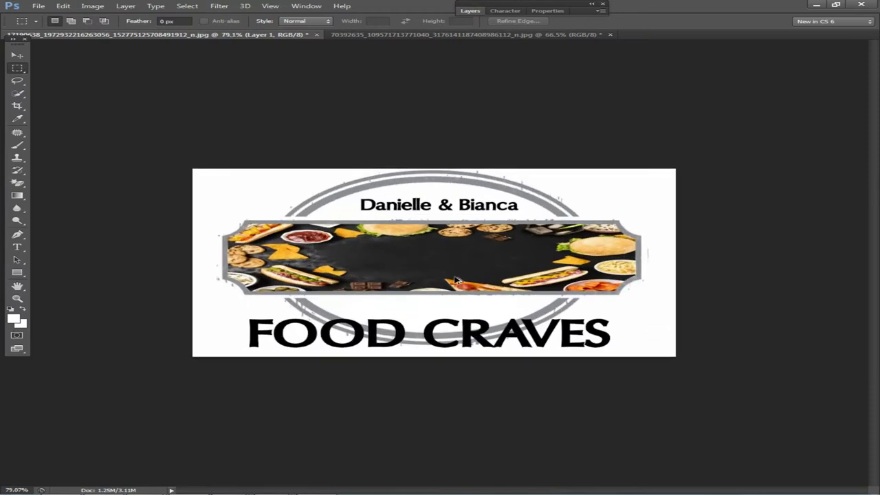
Scale the FOOD CRAVES text down proportionally to about 85.6% and move it onto the food banner
left_click(18, 54)
key("ctrl+t")
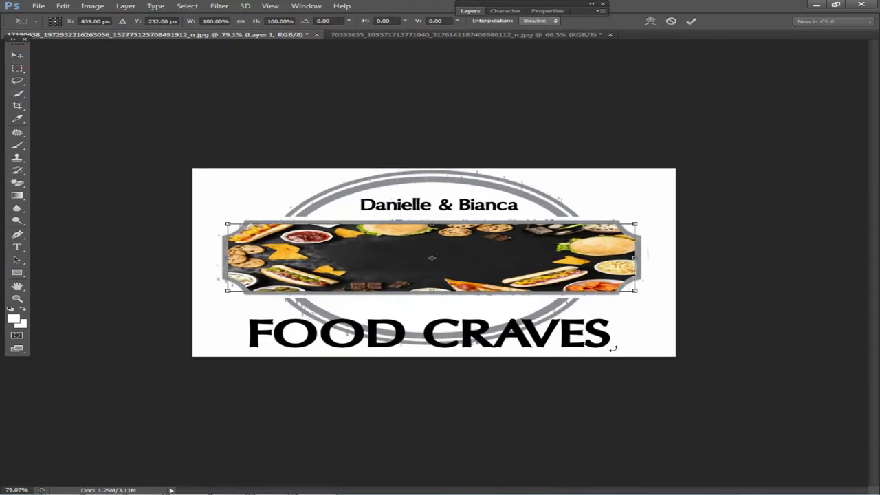
key("Return")
right_click(587, 338)
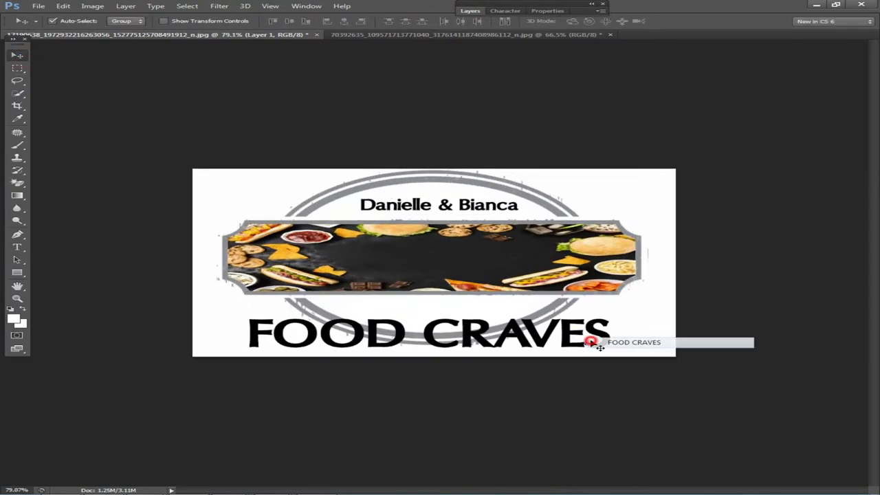
left_click(601, 343)
key("ctrl+t")
left_click_drag(609, 352, 514, 343)
left_click_drag(466, 327, 489, 254)
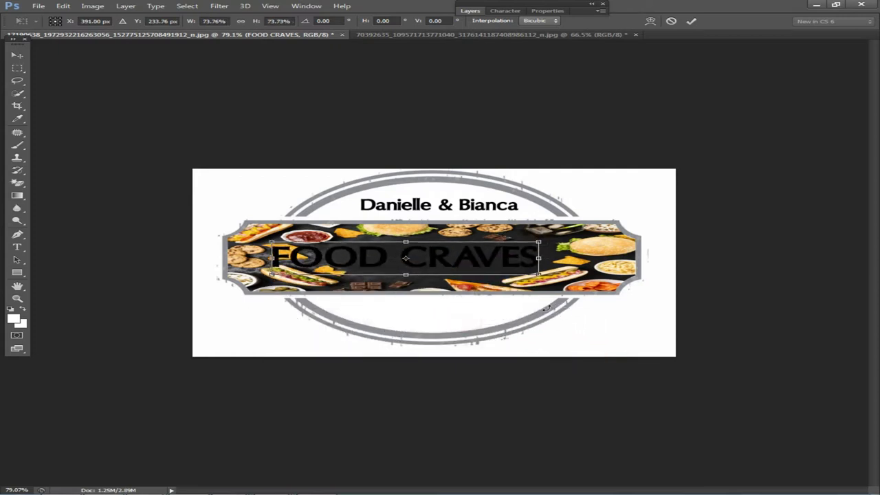
left_click_drag(536, 279, 578, 289)
key("Return")
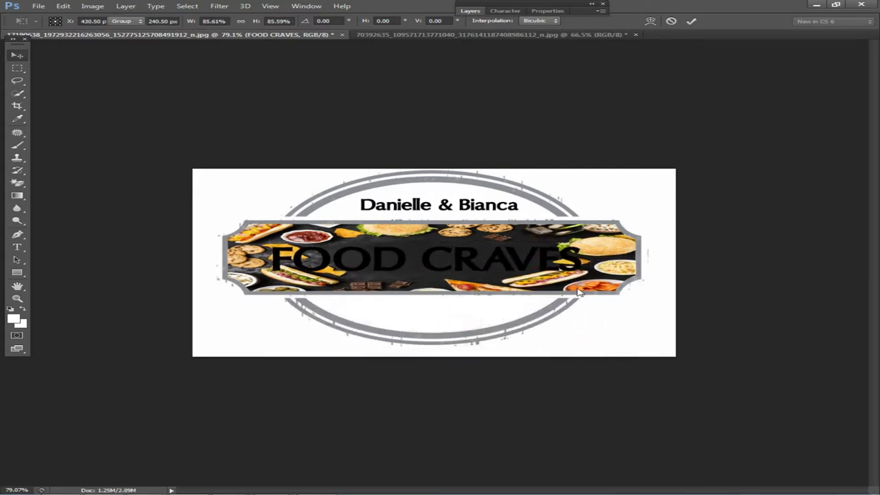
Add a Color Overlay in white (ffffff) to the FOOD CRAVES text layer
left_click(470, 10)
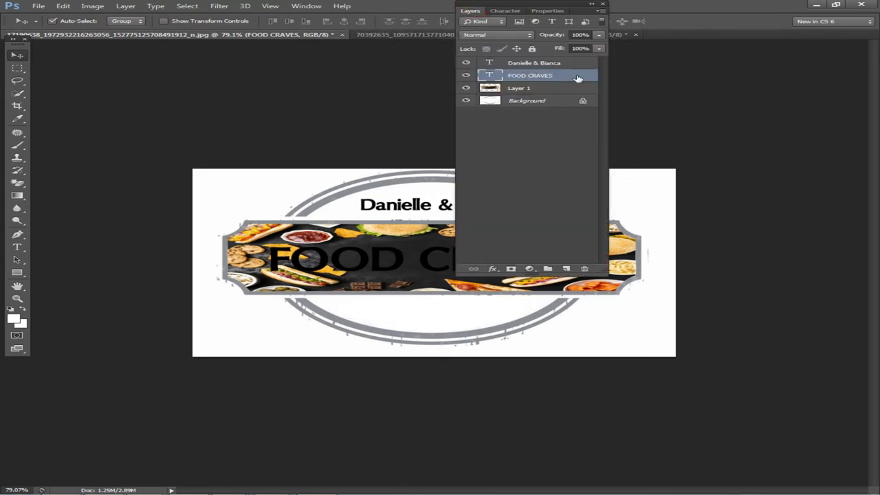
double_click(561, 73)
left_click(389, 341)
left_click(632, 258)
left_click_drag(408, 202, 116, 23)
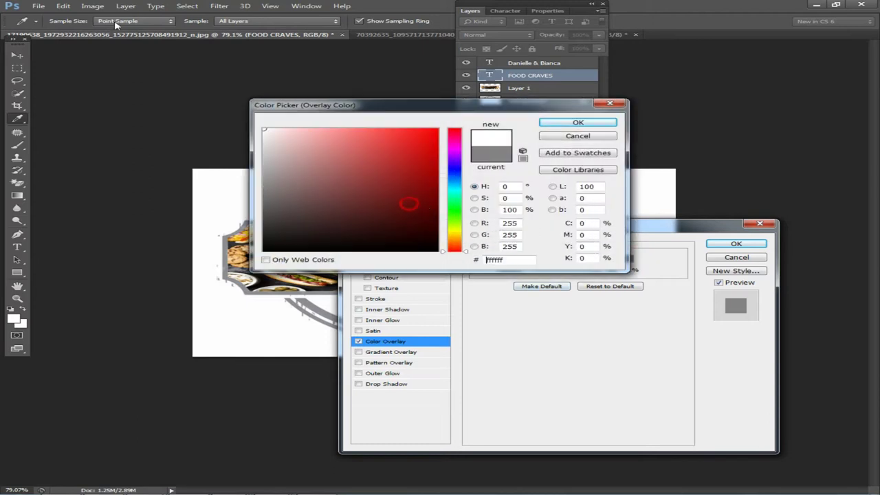
left_click(586, 122)
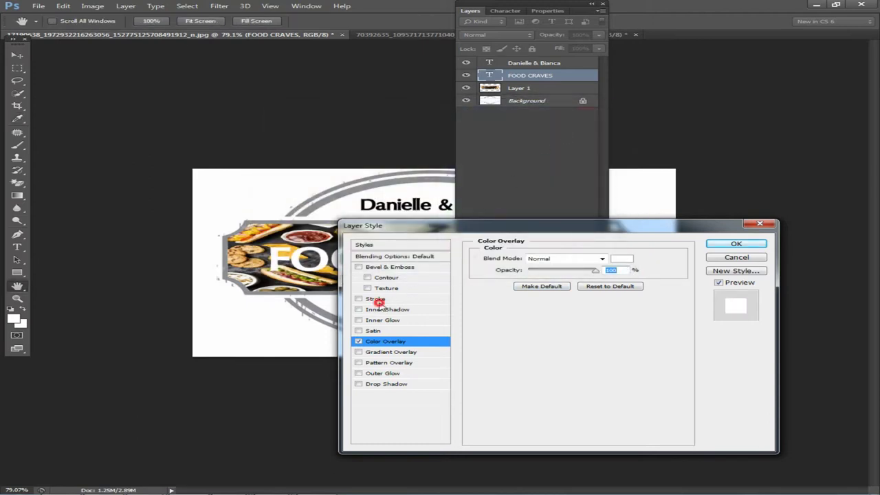
Add a black stroke around the FOOD CRAVES letters and apply the layer style
left_click(377, 299)
left_click_drag(535, 259, 540, 263)
left_click(711, 244)
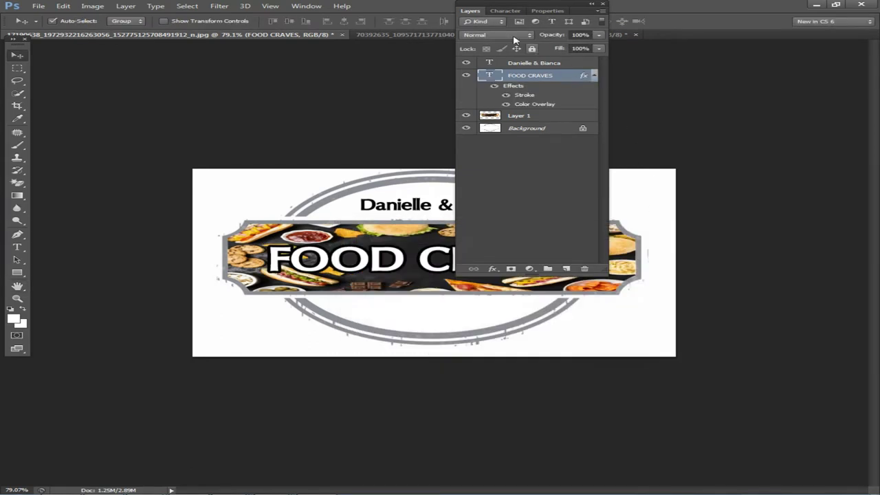
Select the whole FOOD CRAVES text and change its font to a chunky, playful display typeface
double_click(494, 83)
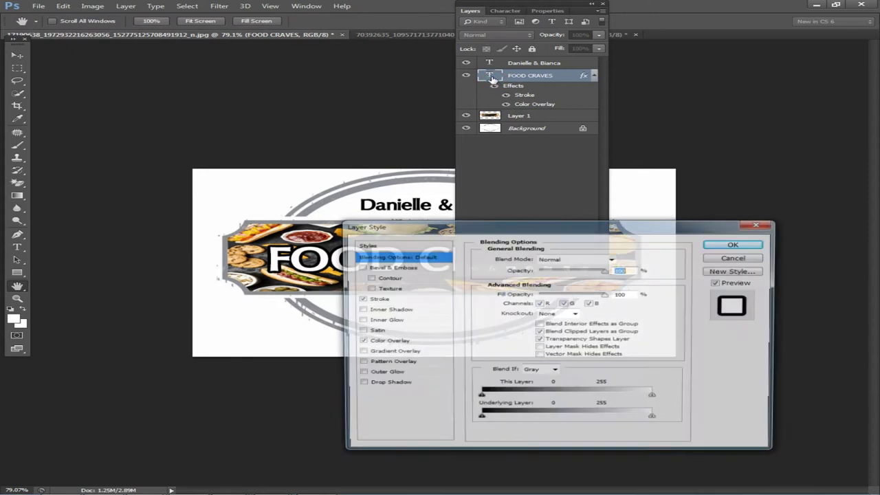
key("Return")
key("t")
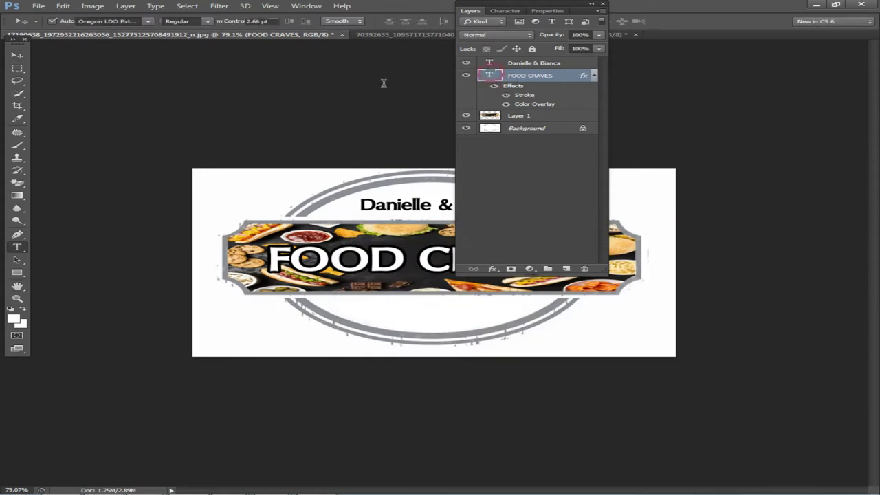
left_click(469, 12)
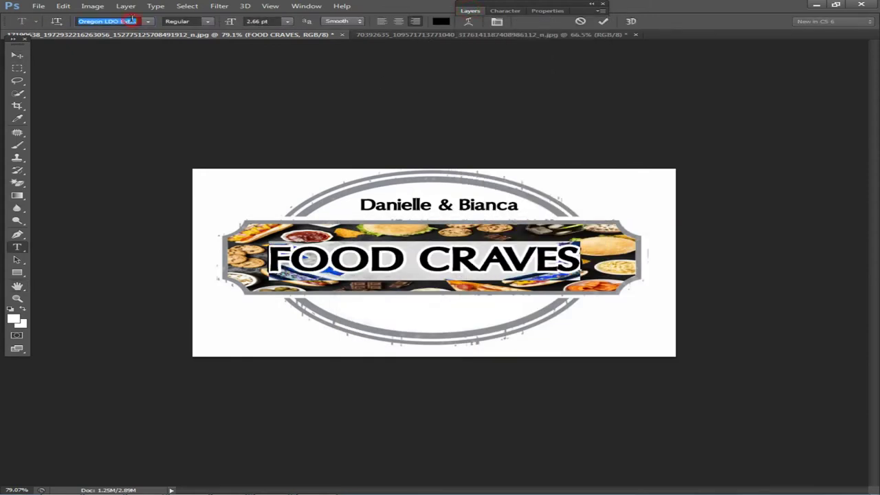
left_click(131, 21)
key("Down")
key("Down")
key("Down")
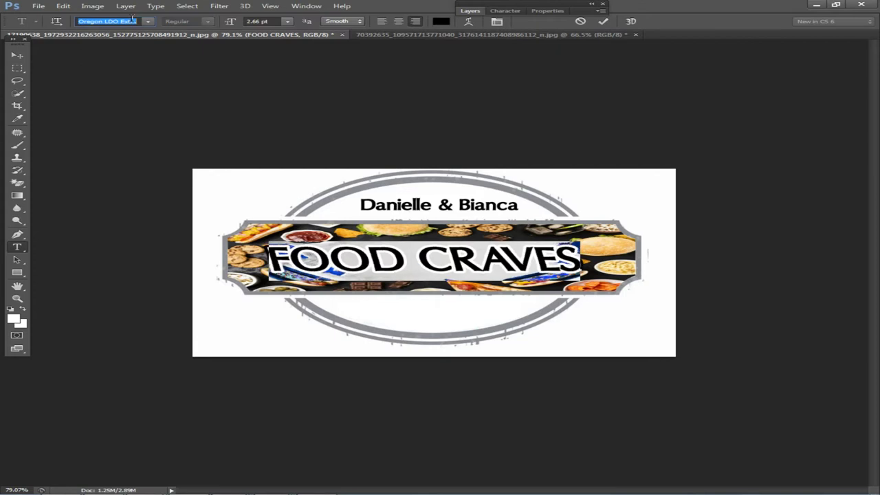
left_click(148, 21)
scroll(246, 184, "up", 5)
scroll(254, 171, "up", 10)
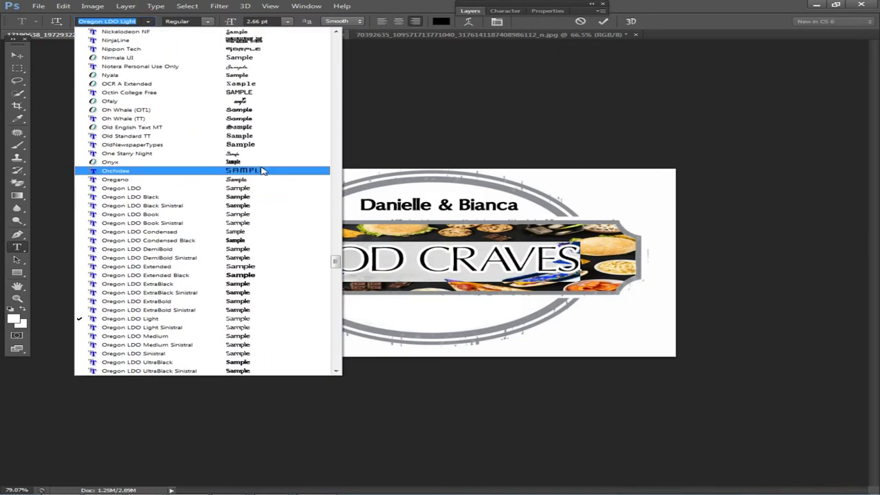
scroll(246, 130, "up", 9)
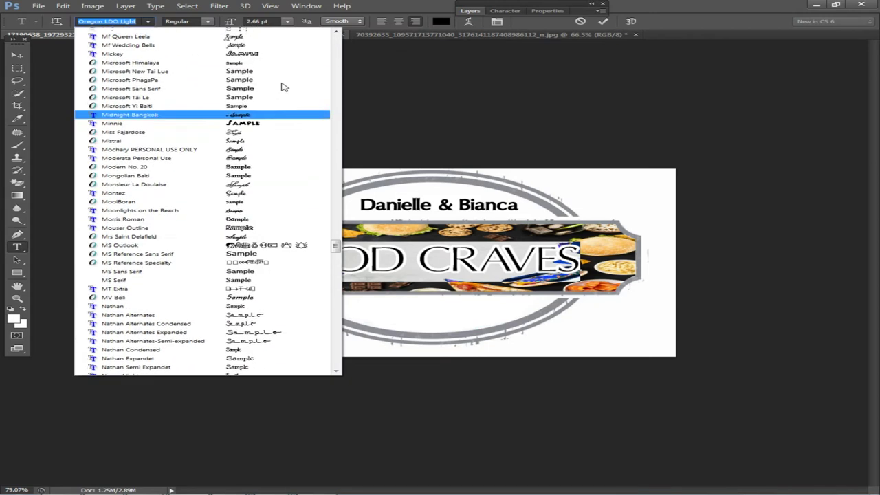
left_click(249, 146)
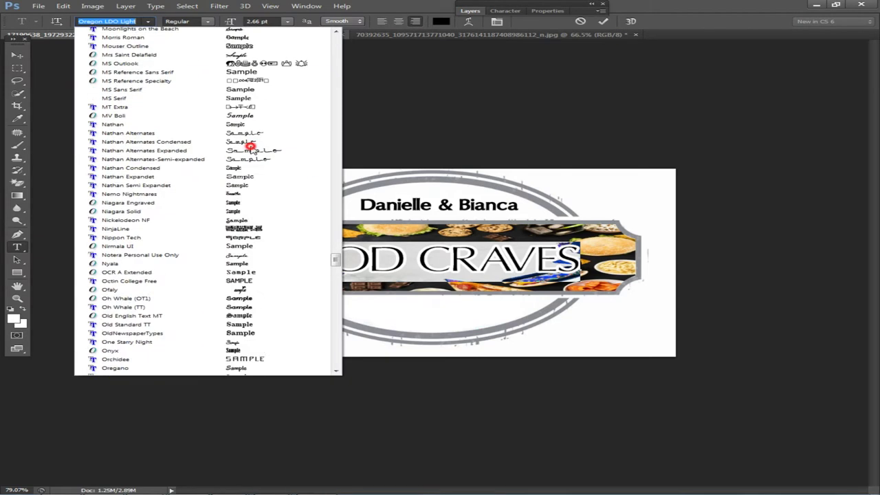
Scale the restyled FOOD CRAVES text down to about 80% and centre it within the food banner
left_click(19, 57)
left_click_drag(382, 255, 477, 262)
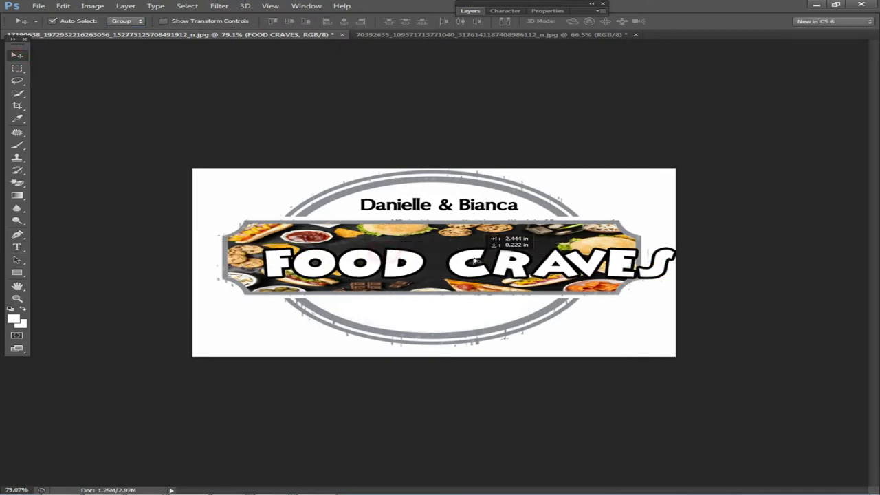
key("ctrl+t")
left_click_drag(675, 285, 604, 274)
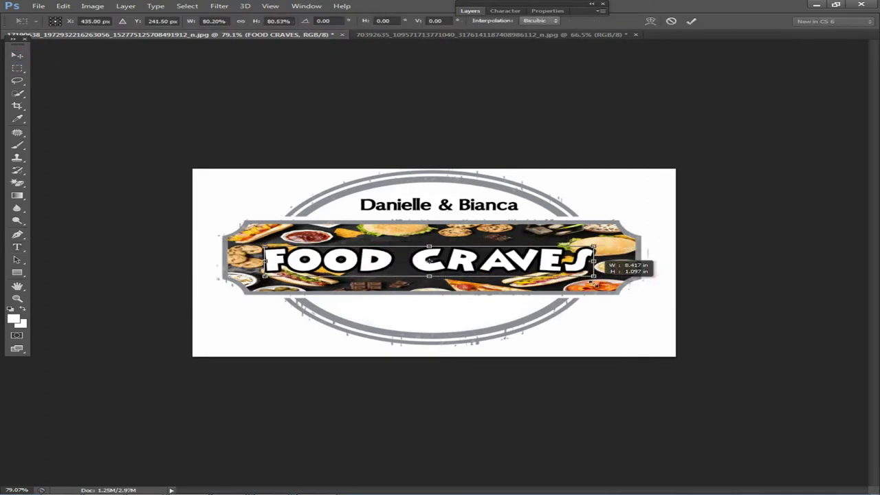
key("Return")
left_click_drag(474, 268, 470, 264)
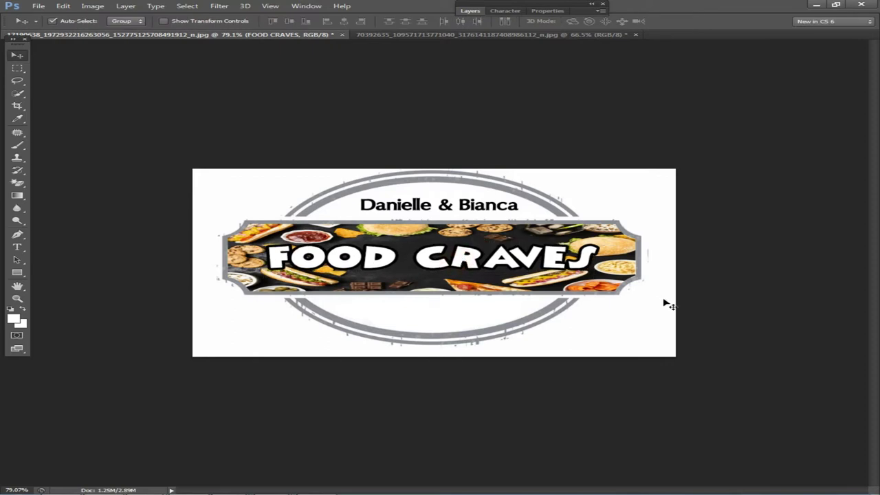
Change the Color Overlay of the FOOD CRAVES text layer to black (000000)
scroll(632, 320, "up", 7)
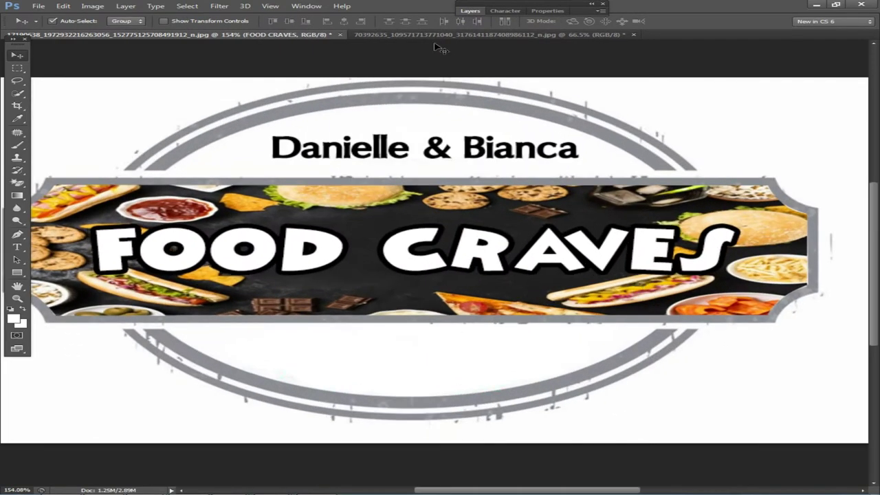
left_click(472, 13)
double_click(569, 77)
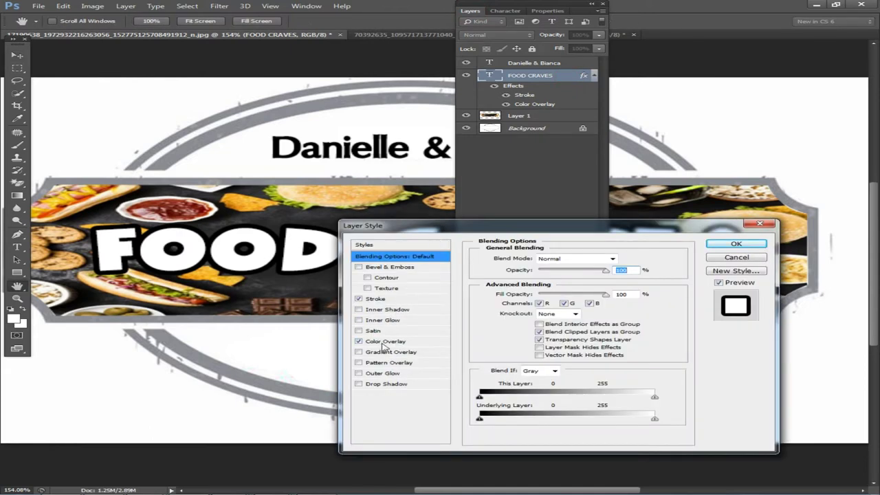
left_click(378, 342)
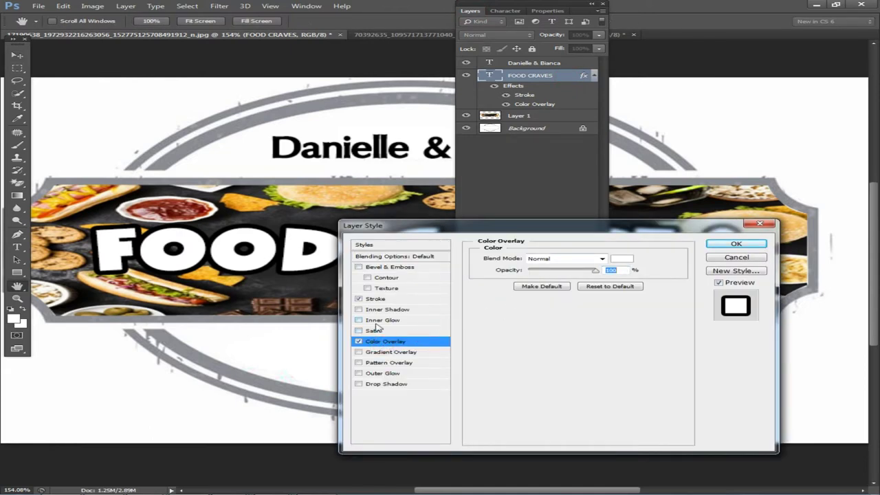
left_click(623, 259)
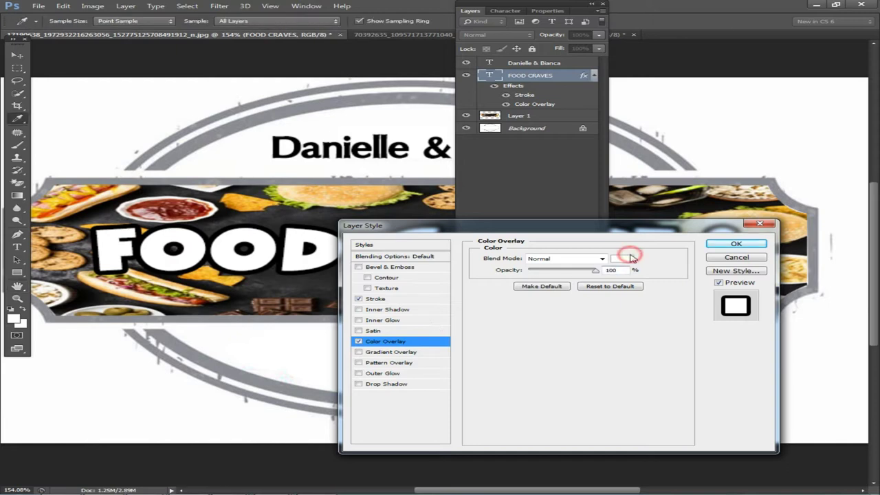
left_click(432, 230)
left_click(577, 122)
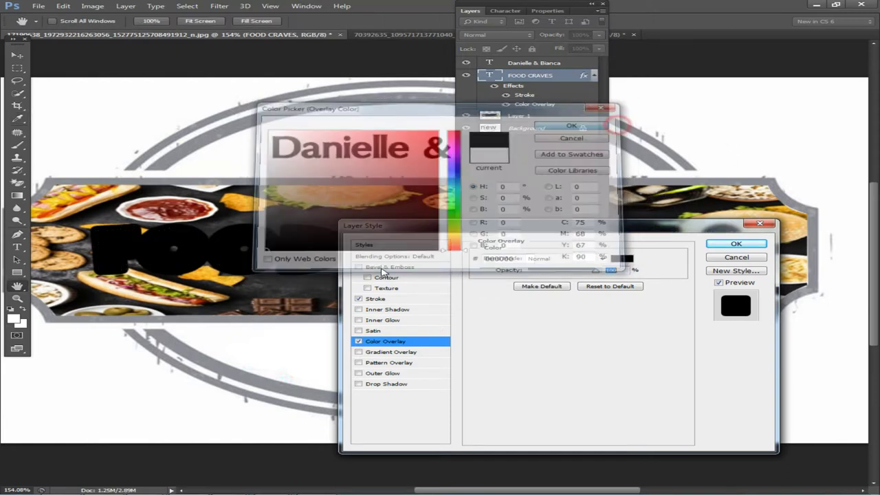
Recolour the stroke around the FOOD CRAVES letters to bright green and apply the layer style
left_click(376, 298)
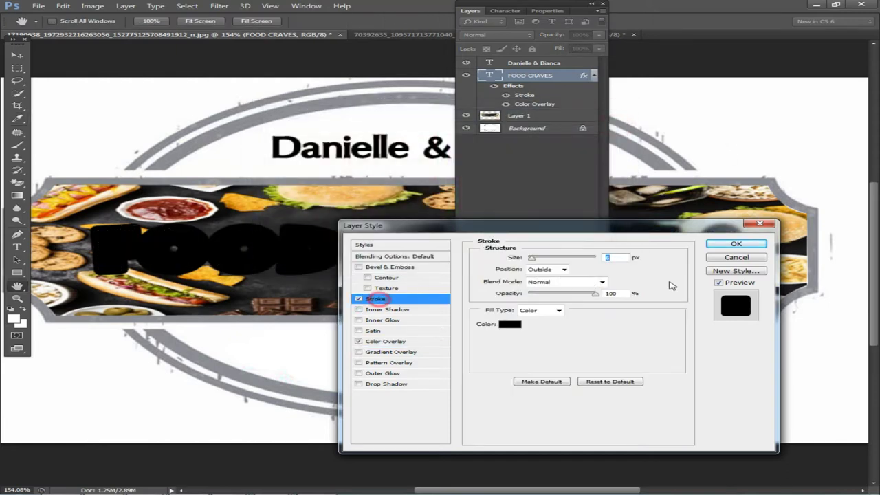
left_click(508, 324)
left_click(463, 213)
left_click_drag(415, 193, 620, 94)
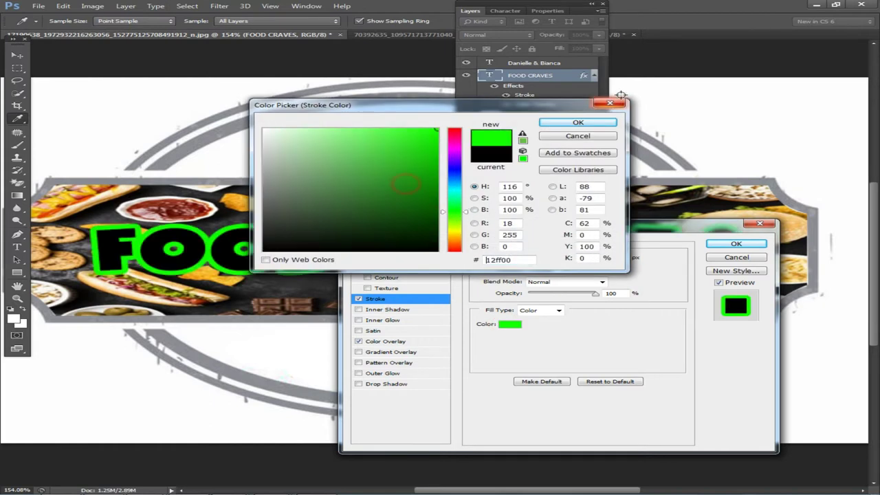
left_click(454, 208)
left_click(452, 157)
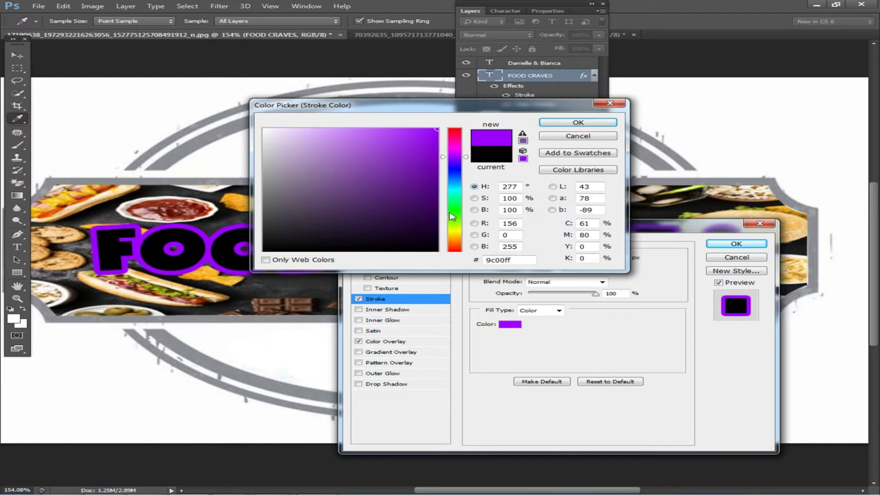
left_click(451, 215)
left_click_drag(414, 145, 415, 132)
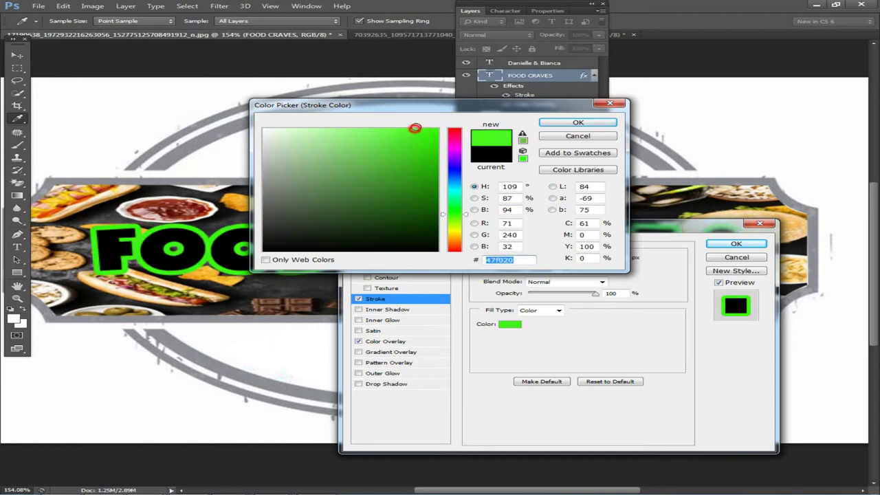
left_click(578, 122)
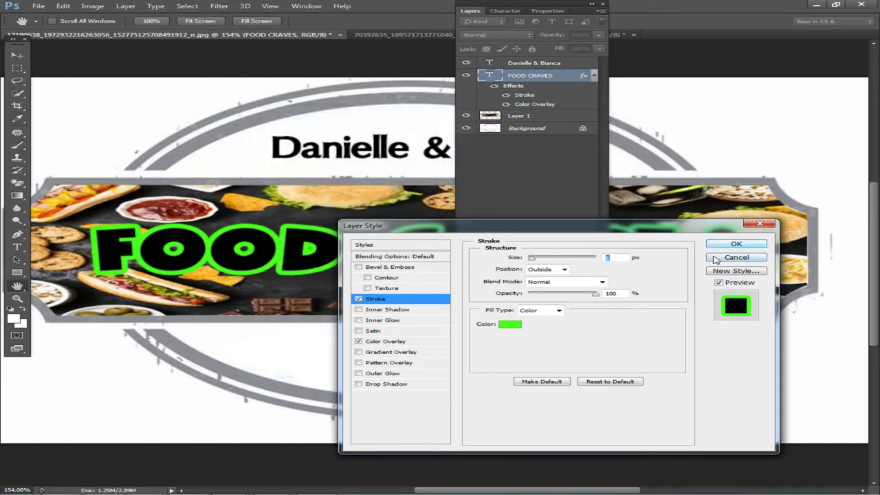
left_click(723, 244)
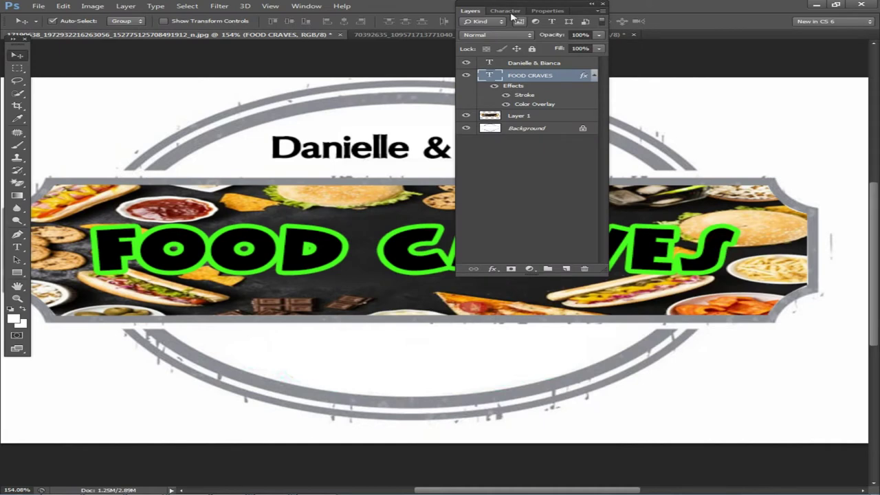
double_click(470, 11)
scroll(541, 120, "down", 6)
scroll(506, 171, "up", 5)
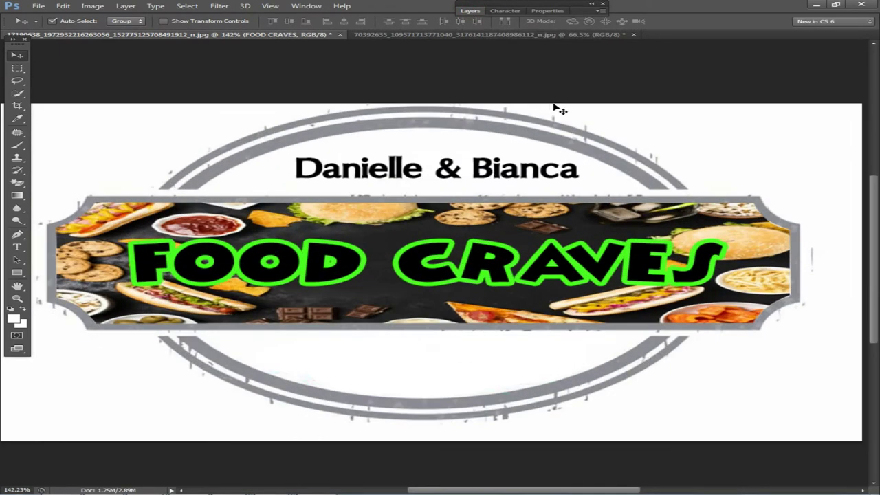
Try a yellow-green (d8ff00) Color Overlay on the FOOD CRAVES letters and apply the layer style
left_click(474, 11)
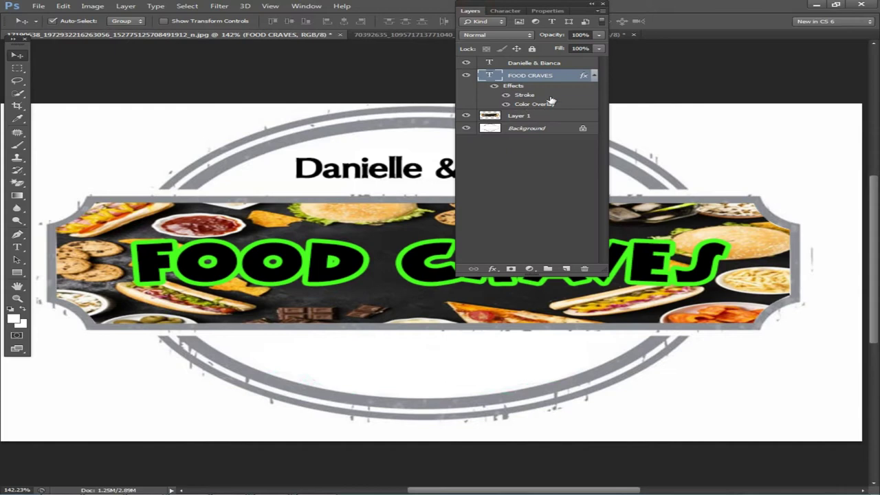
double_click(565, 77)
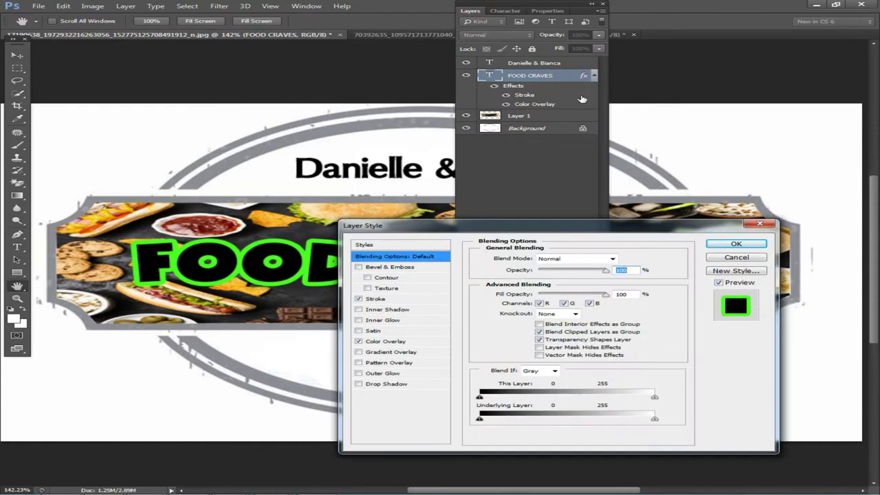
left_click(387, 341)
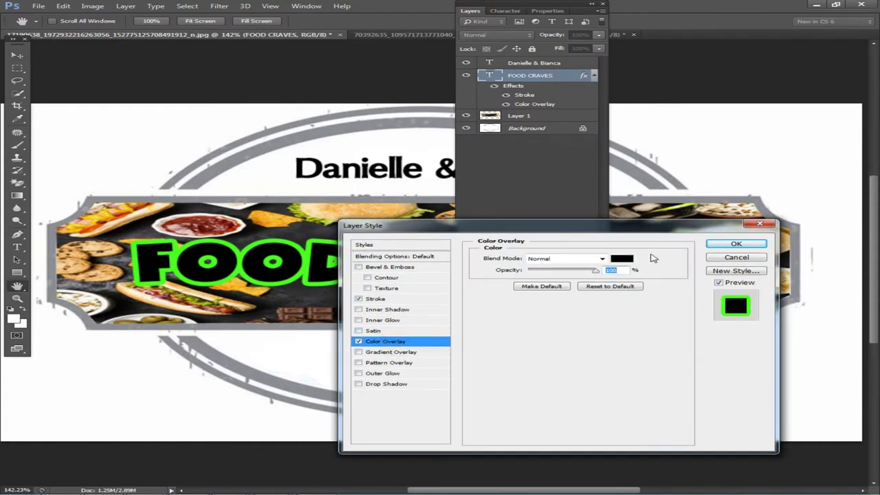
left_click(625, 258)
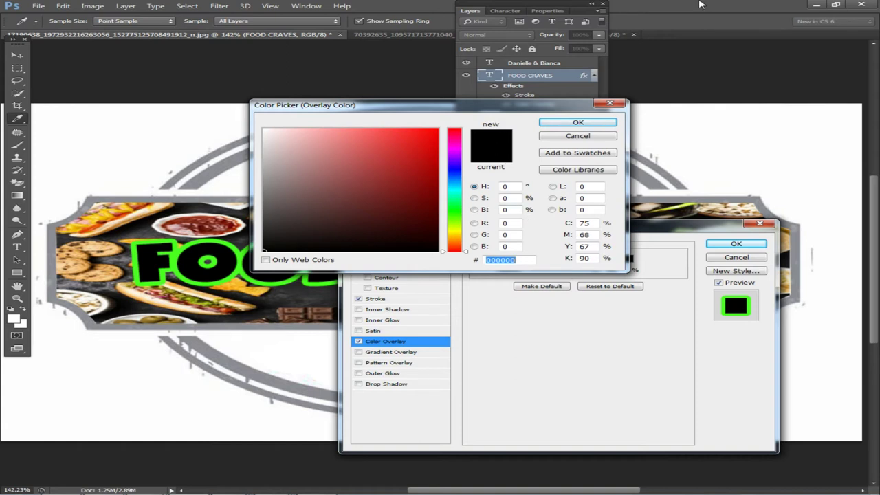
left_click(167, 211)
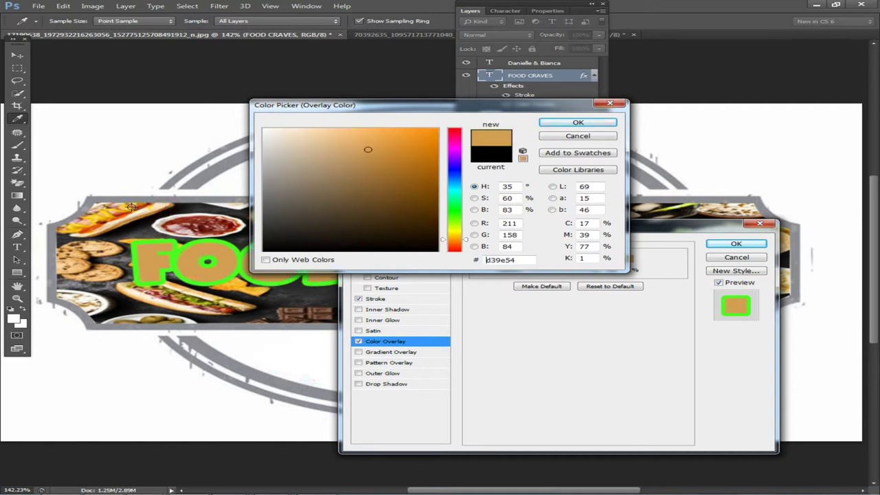
left_click(131, 206)
left_click_drag(366, 174, 550, 91)
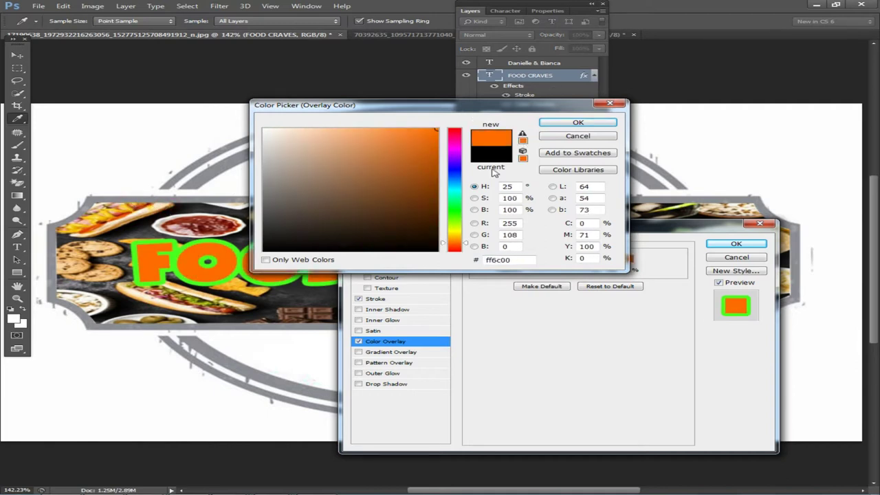
left_click(450, 228)
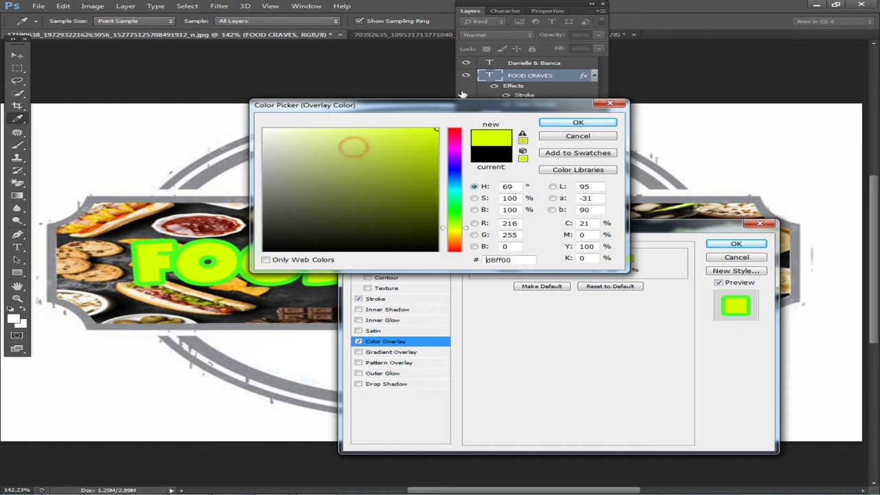
left_click(568, 123)
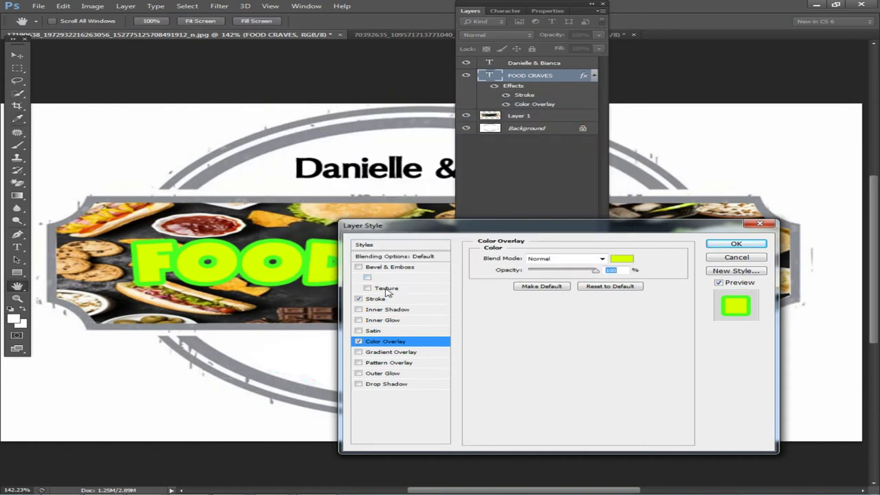
left_click(378, 299)
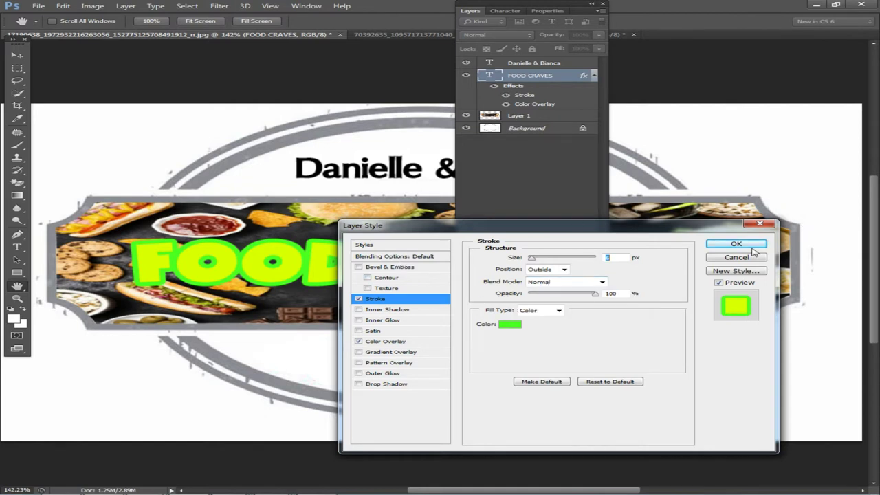
left_click(471, 11)
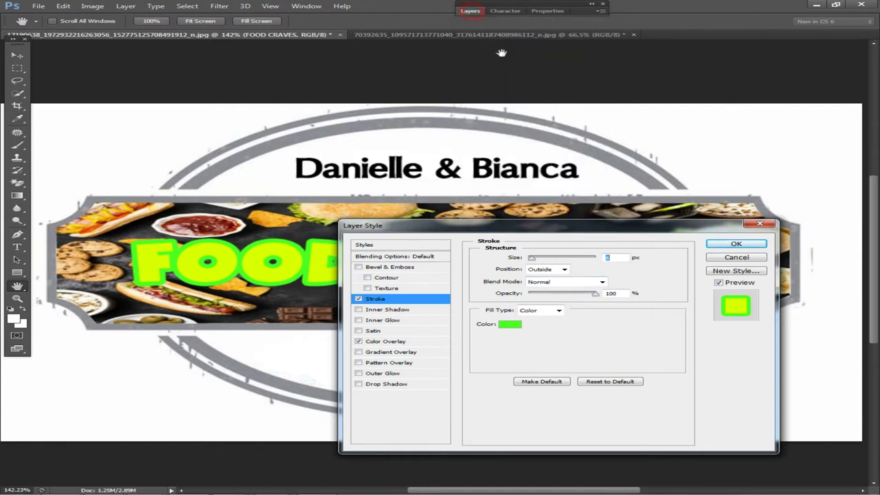
left_click(745, 245)
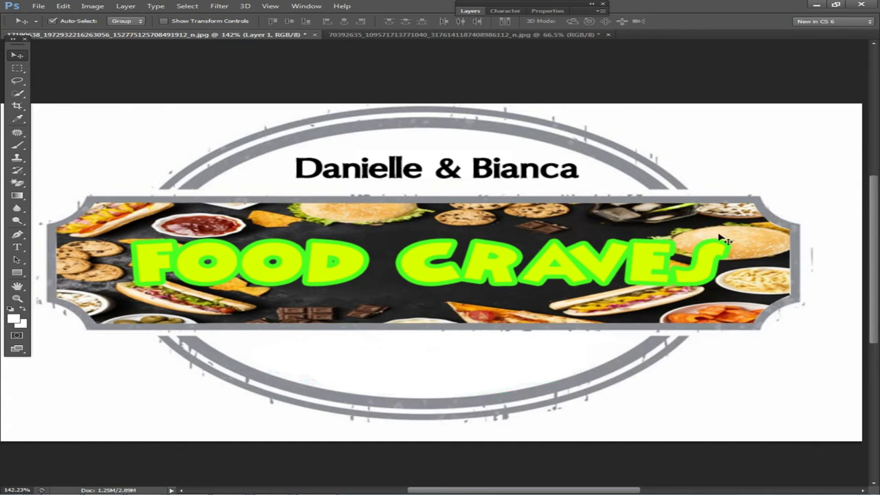
Undo the yellow-green Color Overlay on the FOOD CRAVES letters
key("Delete")
scroll(731, 206, "down", 1)
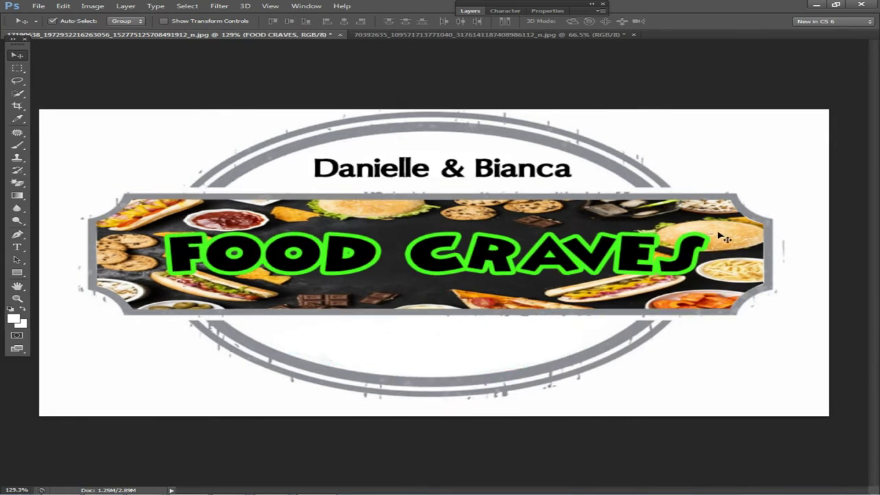
scroll(599, 205, "down", 2)
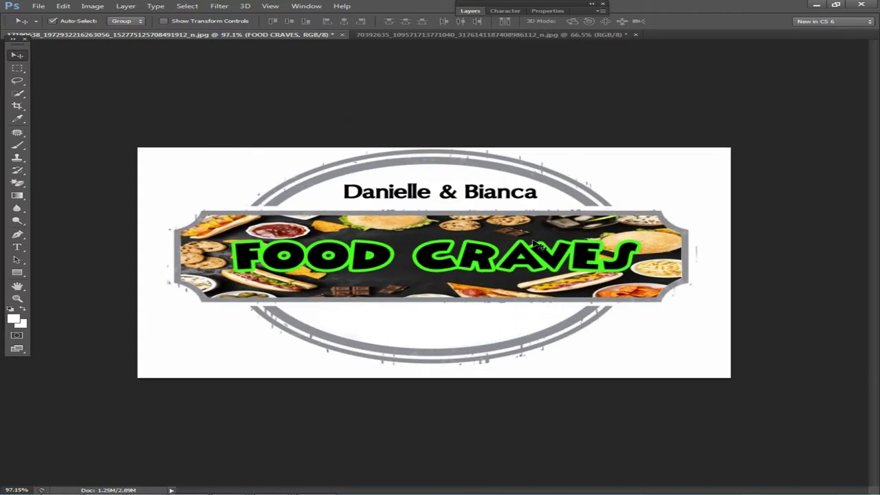
Select the frame-shaped food image layer behind the title and delete it
left_click(536, 262)
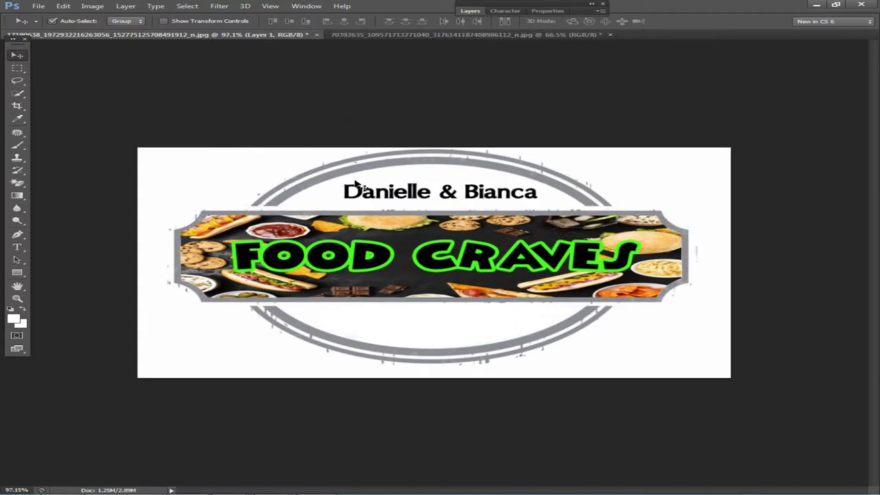
scroll(431, 255, "up", 1)
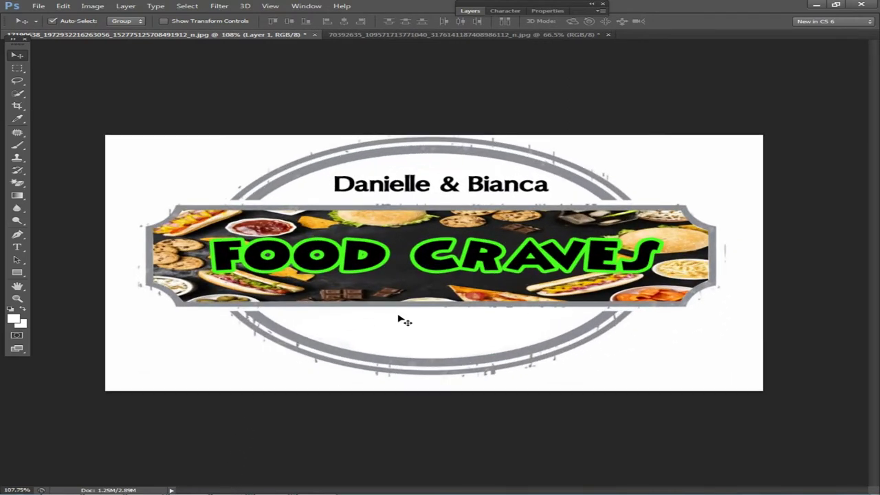
right_click(417, 293)
left_click(425, 298)
key("Delete")
Move the FOOD CRAVES text to the left end of the frame and enlarge it to span the frame's width
right_click(478, 264)
left_click(490, 270)
mouse_move(493, 264)
left_mouse_down()
mouse_move(408, 260)
mouse_move(481, 263)
left_mouse_up()
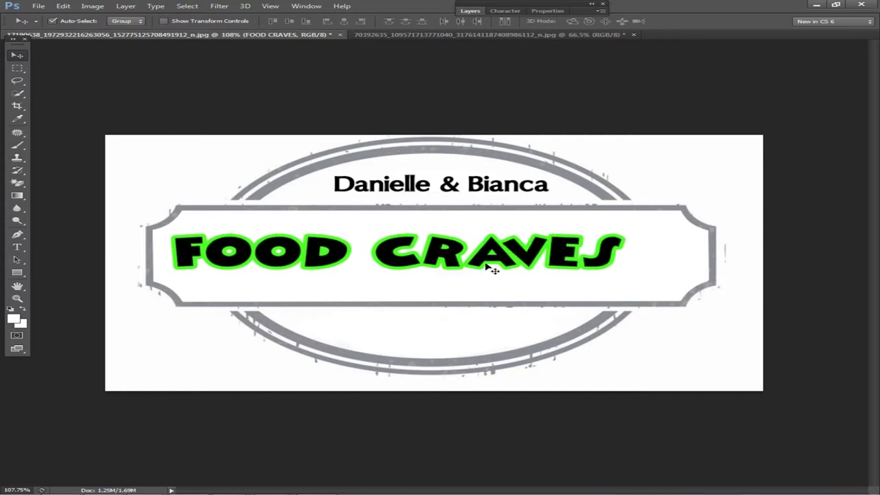
key("ctrl+t")
left_click_drag(621, 273, 686, 282)
key("Return")
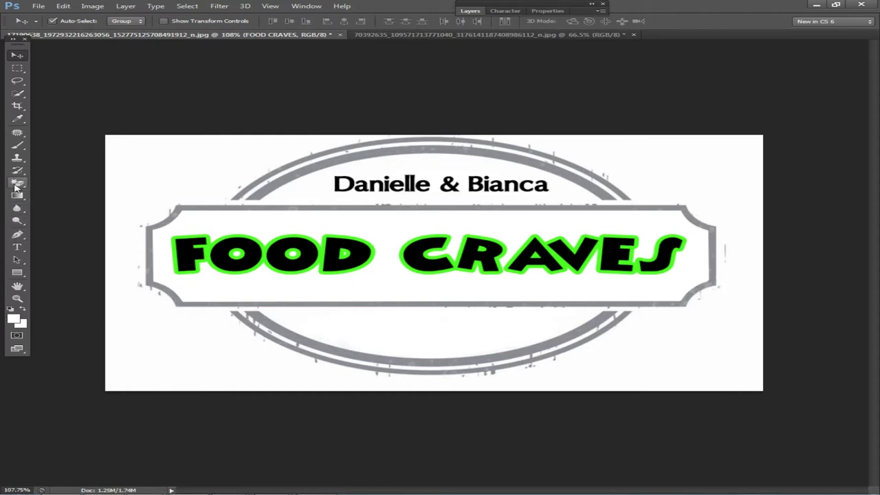
Cut the whole food photo from its document, paste it into the logo document and move it to the canvas's upper-left corner
left_click(73, 485)
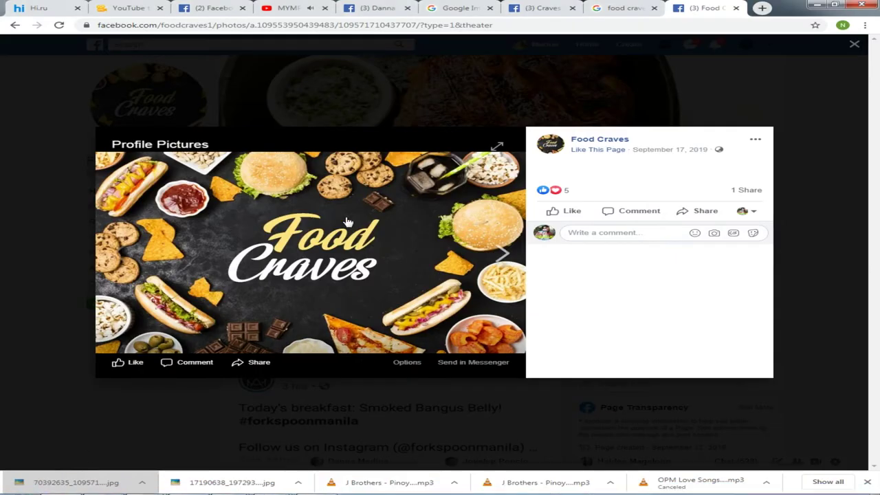
left_click(188, 486)
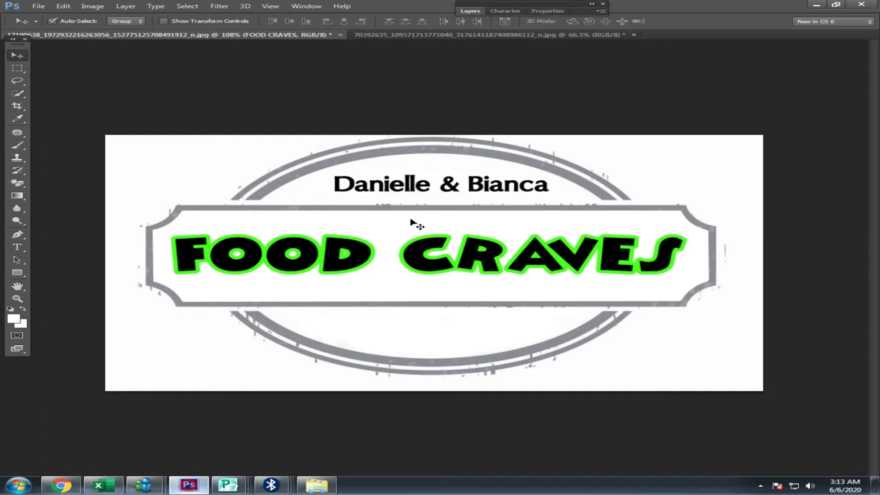
left_click(467, 35)
key("ctrl+z")
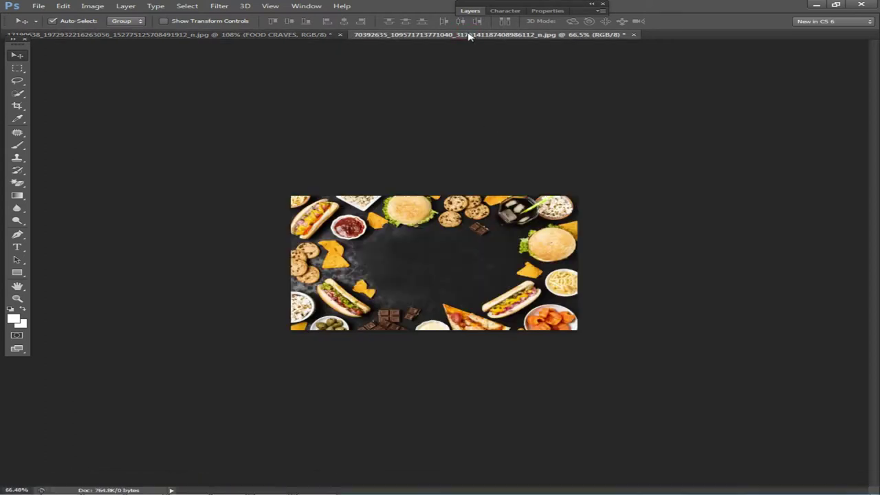
key("ctrl+x")
left_click(236, 37)
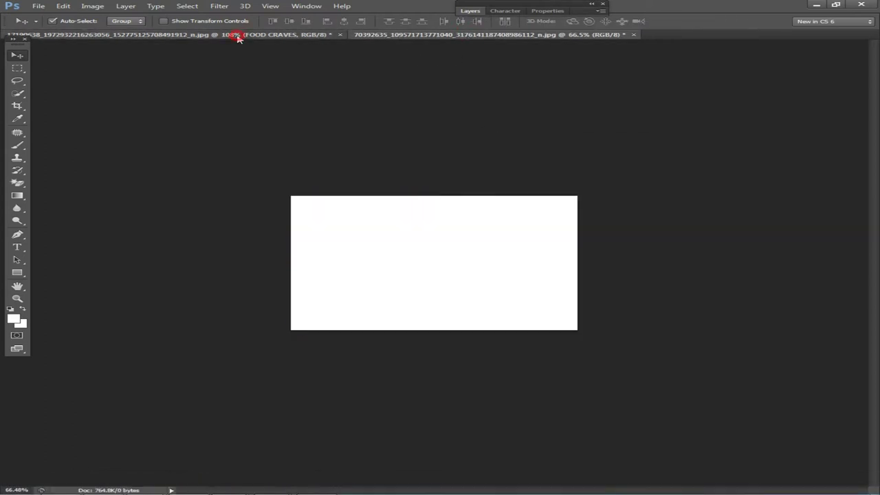
left_click_drag(237, 35, 481, 184)
left_click_drag(464, 224, 367, 203)
Stretch the pasted food photo to cover the full canvas and send it behind the texts
key("ctrl+t")
left_click_drag(568, 355, 702, 363)
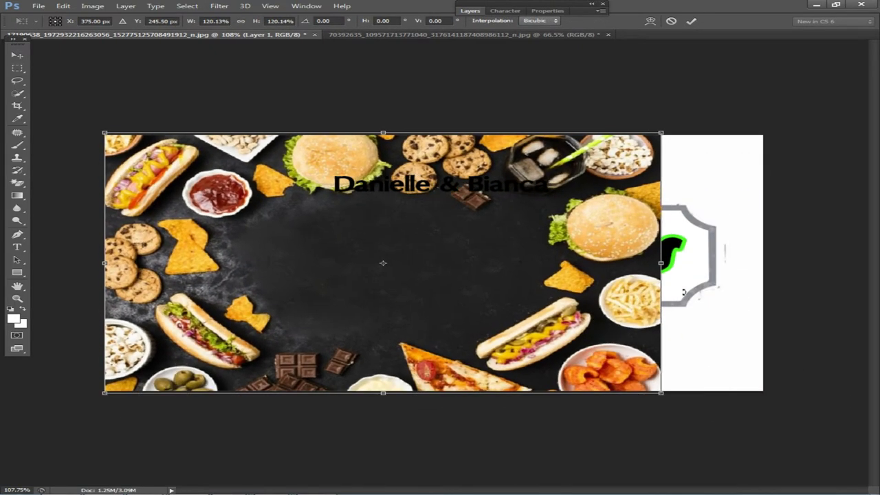
left_click_drag(660, 263, 762, 252)
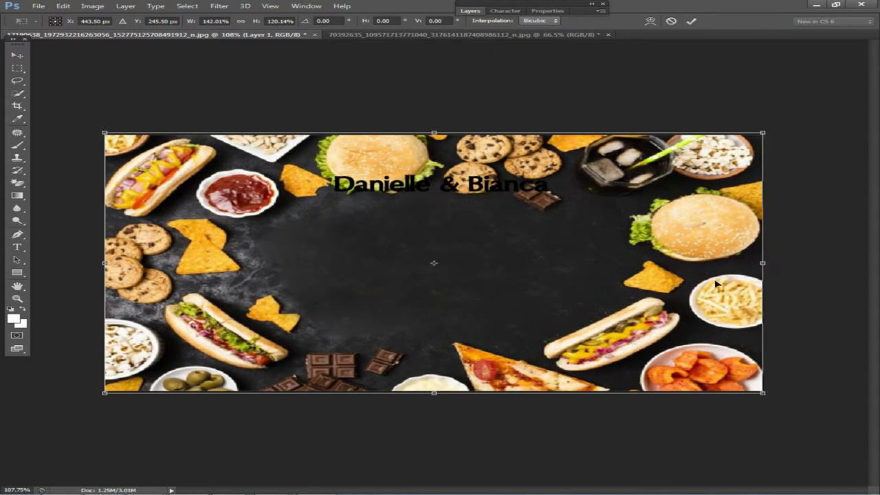
key("Return")
left_click(126, 6)
mouse_move(207, 229)
left_click(356, 258)
right_click(377, 208)
left_click(397, 218)
left_click_drag(387, 209, 209, 328)
key("ctrl+z")
Cut the frame artwork from the Background, paste it as a new layer and bring that layer to the front
right_click(495, 197)
left_click(556, 216)
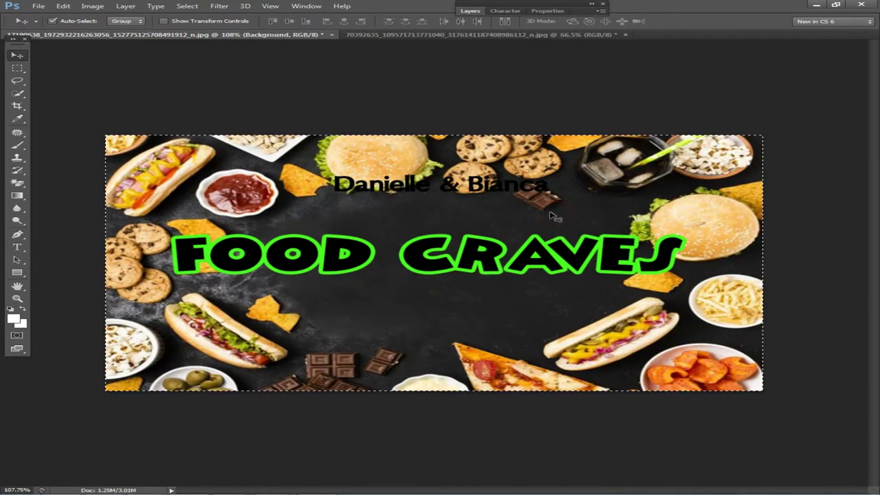
left_click(92, 5)
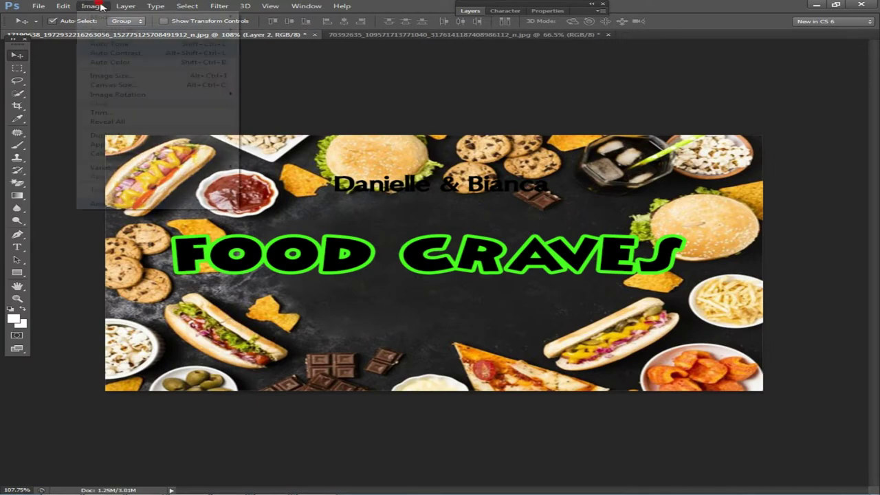
mouse_move(125, 5)
mouse_move(169, 232)
left_click(363, 231)
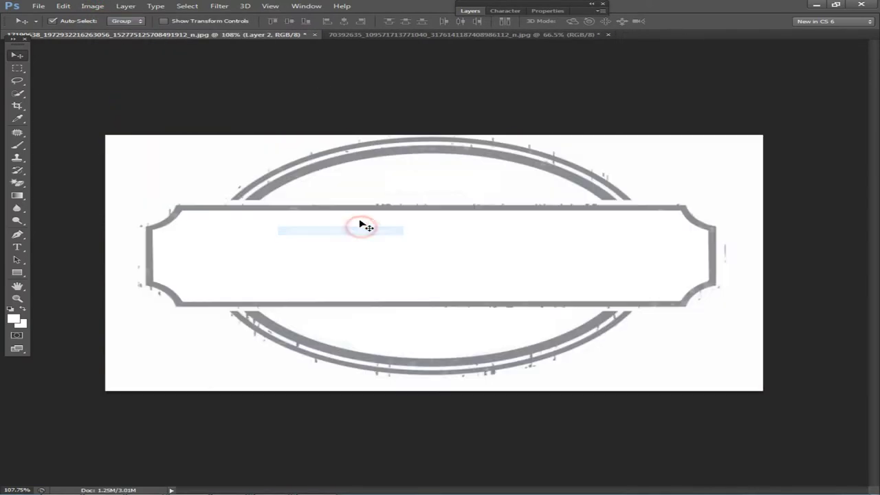
Erase the white around and inside the grey oval with the Magic Eraser, keeping the central title plate white
right_click(216, 159)
left_click(239, 167)
left_click(15, 183)
left_click(253, 175)
key("ctrl+z")
left_click(216, 163)
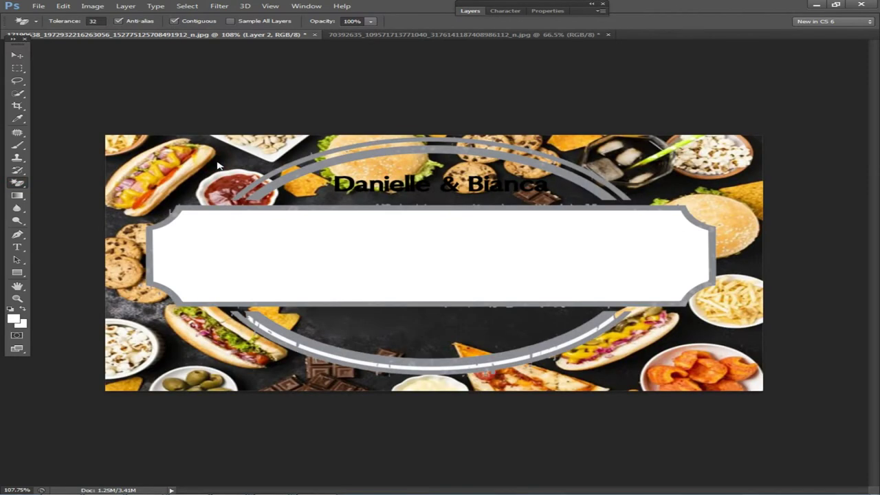
Select the FOOD CRAVES text layer and bring it to the front, above the white title plate
scroll(514, 336, "down", 2)
scroll(507, 337, "up", 2)
left_click(16, 55)
right_click(330, 235)
left_click(344, 257)
left_click(125, 6)
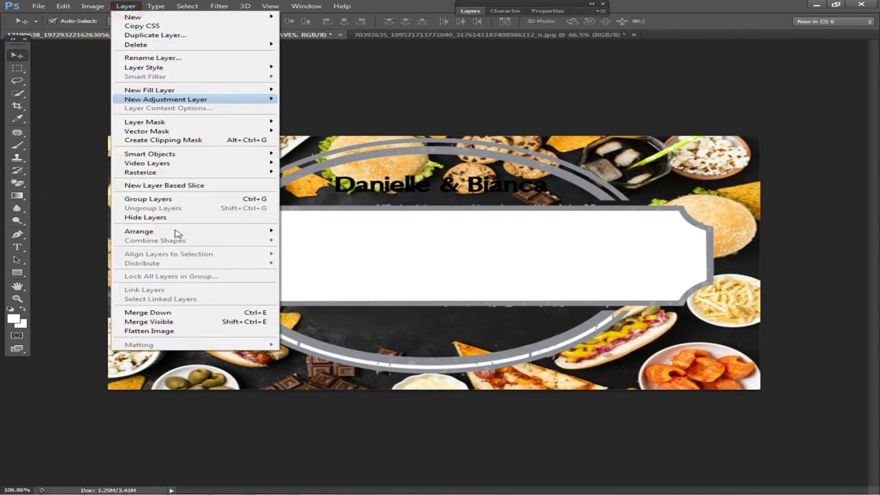
left_click(309, 230)
scroll(569, 314, "down", 5)
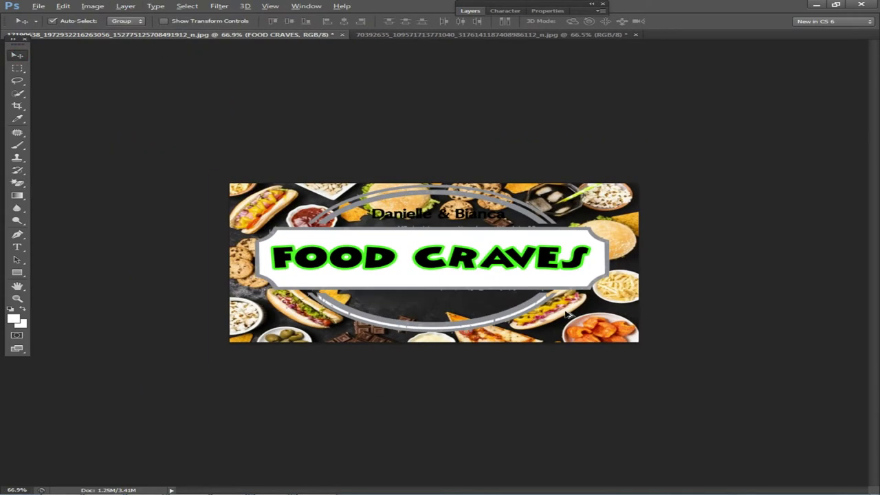
Apply a white (ffffff) Color Overlay to the owners' names text
scroll(569, 315, "up", 2)
right_click(388, 198)
left_click(416, 202)
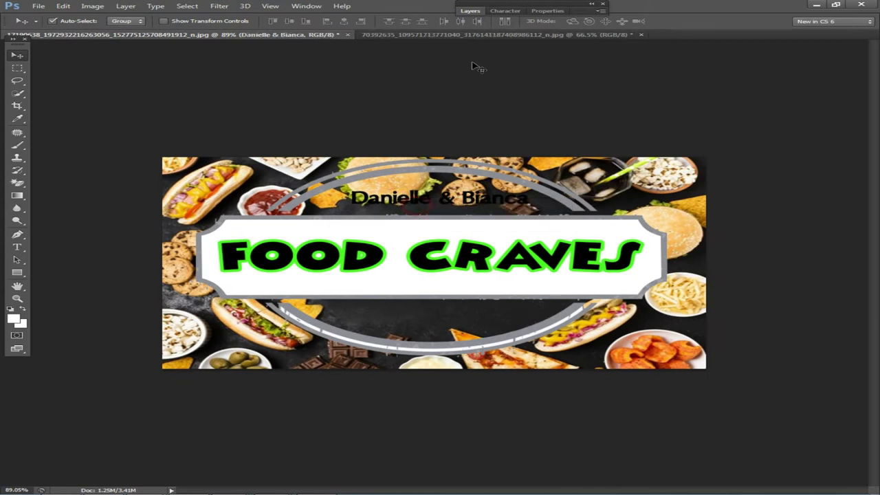
left_click(483, 10)
double_click(575, 122)
left_click(401, 342)
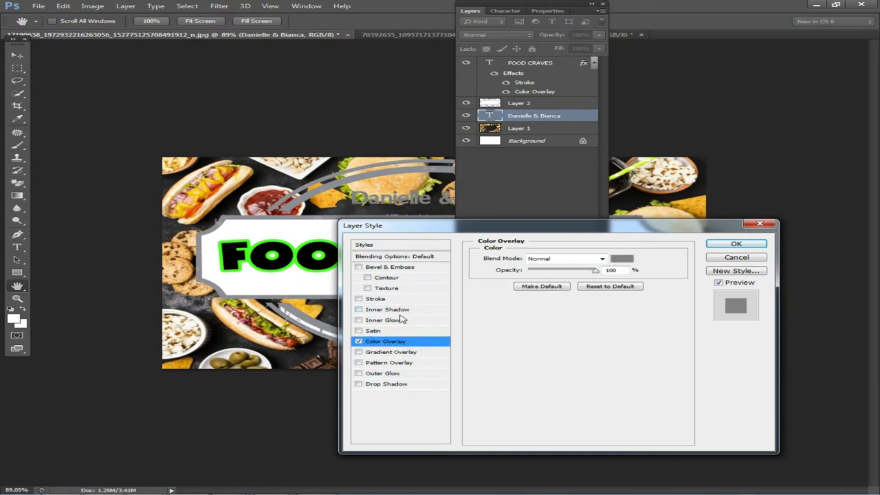
left_click(623, 257)
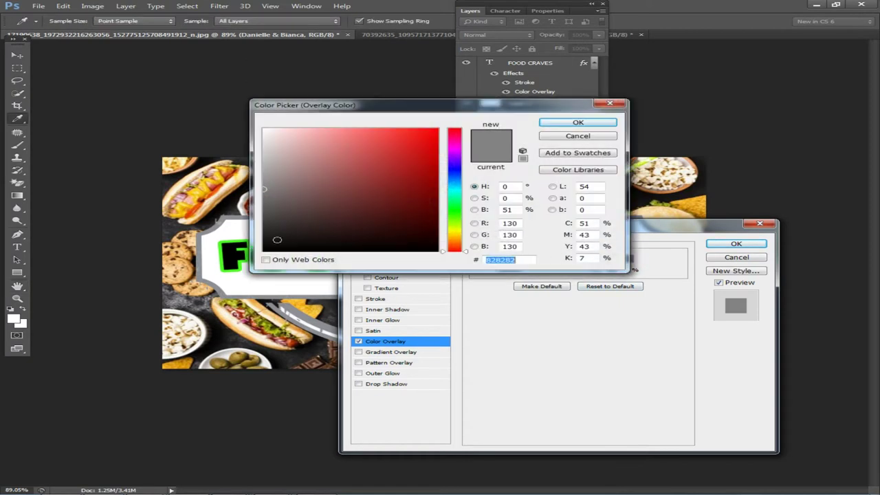
type("ffffff")
left_click_drag(500, 116, 608, 285)
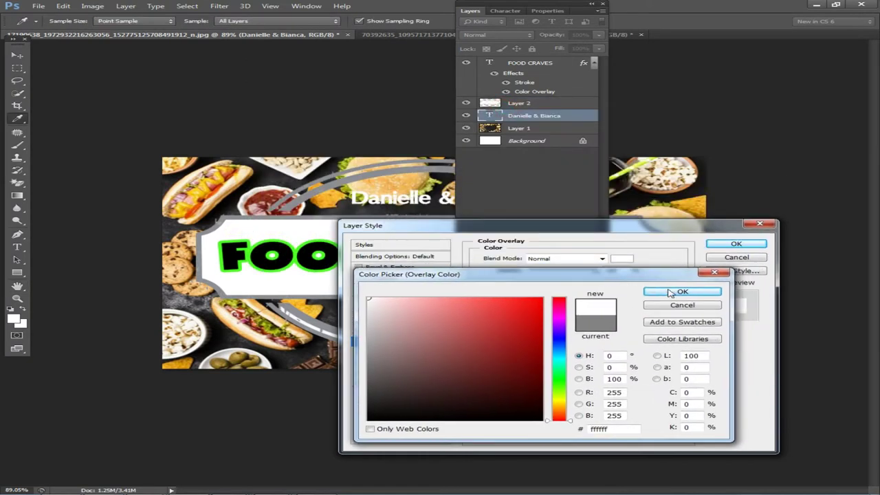
left_click(707, 287)
Add a black 6 px outside Stroke to the owners' names text and apply the layer style
left_click(378, 299)
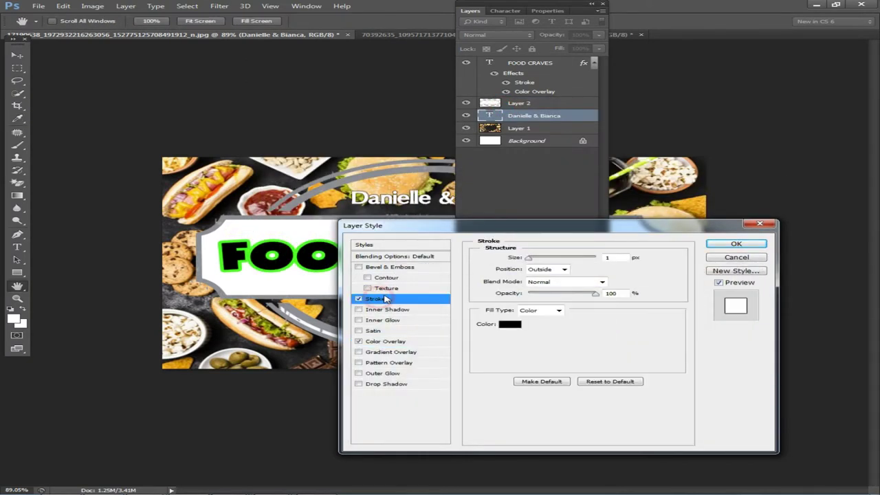
left_click_drag(532, 261, 533, 261)
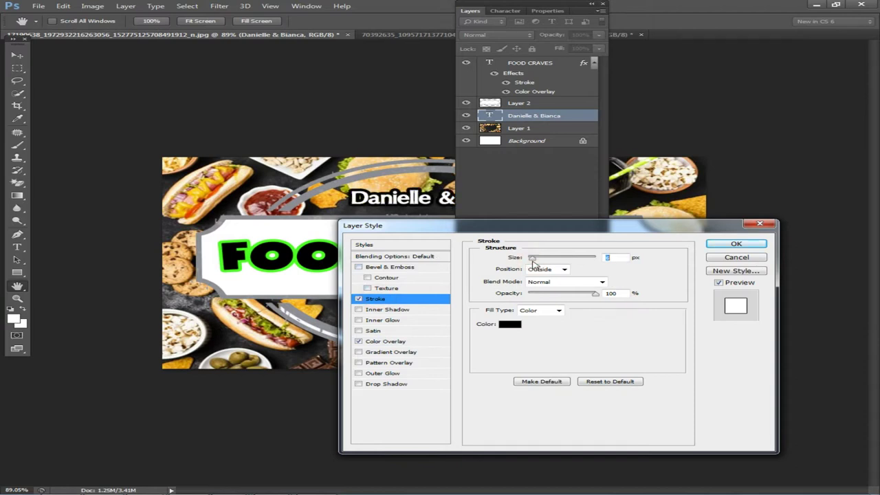
left_click(735, 244)
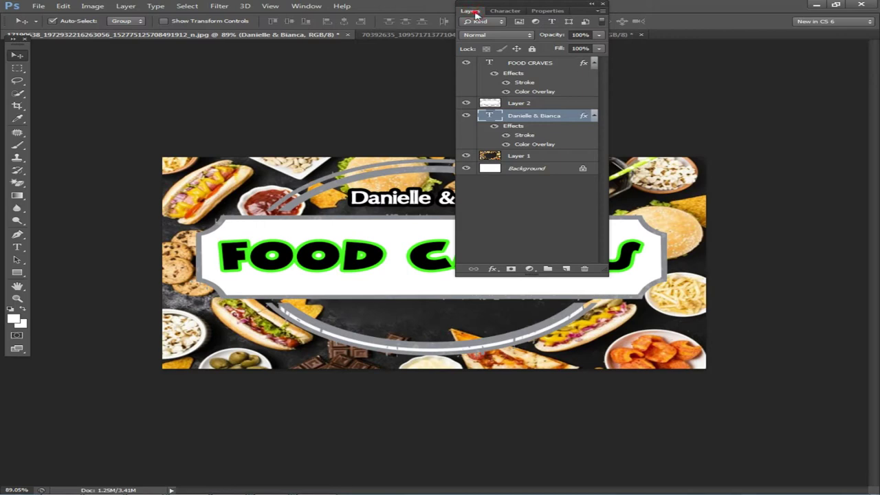
double_click(475, 13)
Shift the owners' names text toward the oval's left side and enlarge it to about 117%
scroll(498, 172, "up", 6)
left_click_drag(533, 172, 483, 175)
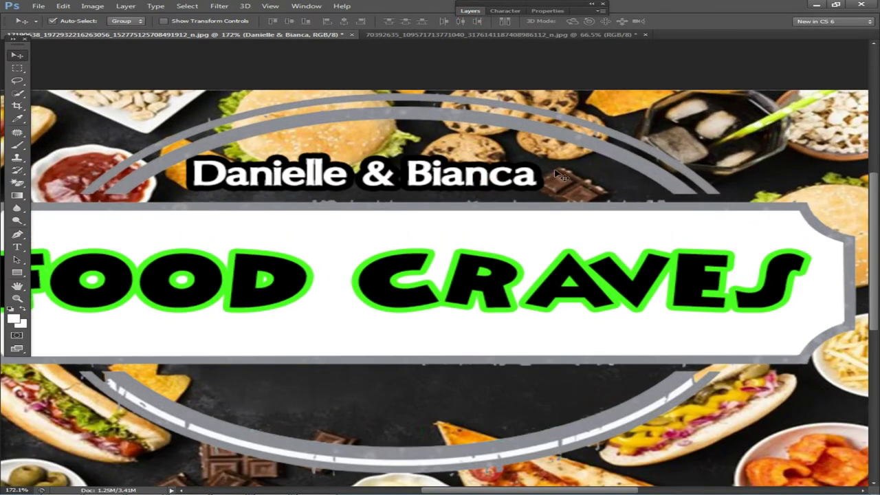
key("ctrl+t")
left_click_drag(540, 154, 595, 149)
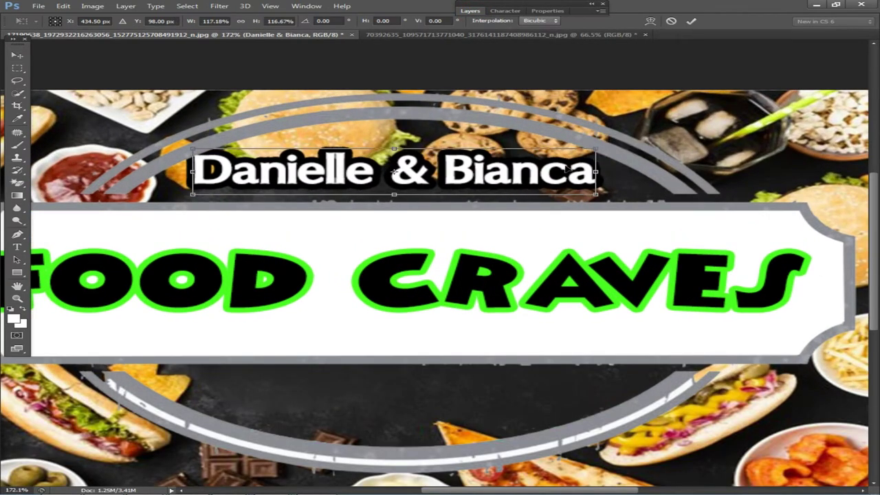
key("Return")
Move the owners' names slightly to the right to centre them beneath the oval's upper arc, and narrow the text slightly
left_click_drag(454, 170, 462, 173)
key("Right")
key("Right")
key("Right")
key("Right")
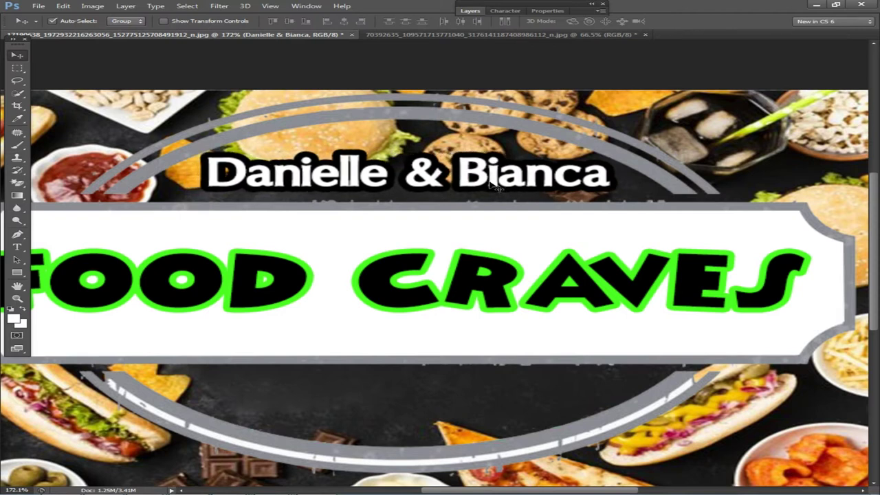
key("ctrl+t")
left_click_drag(609, 174, 602, 176)
key("Return")
key("ctrl+1")
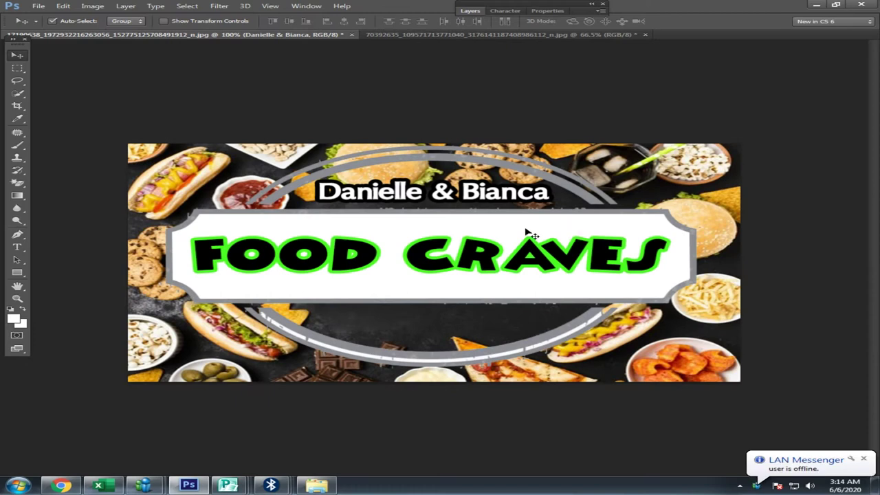
right_click(529, 256)
left_click(543, 254)
scroll(589, 258, "down", 1)
scroll(589, 277, "up", 2)
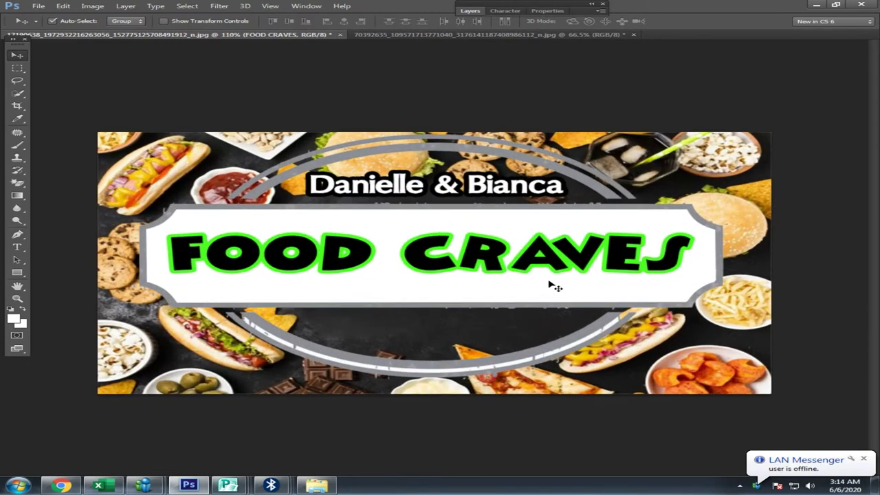
right_click(435, 322)
left_click(453, 328)
scroll(454, 328, "down", 2)
scroll(466, 305, "up", 2)
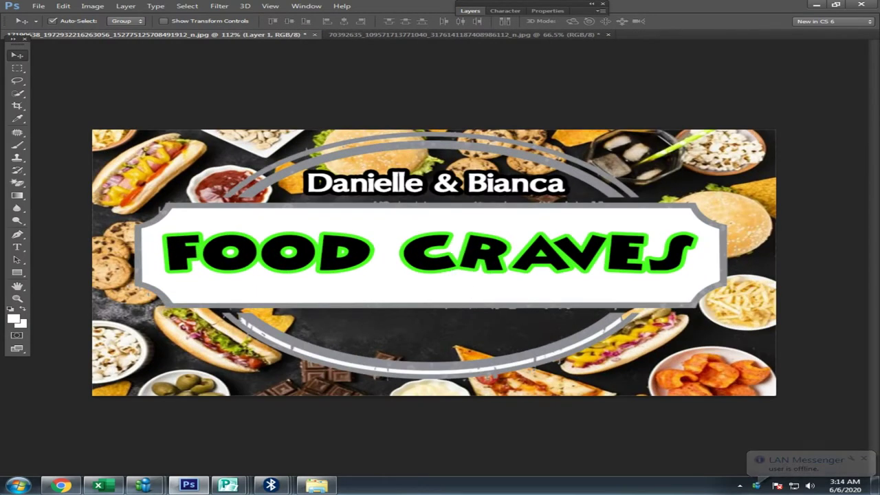
Switch to Chrome and look through the Food Craves Facebook page and the Google image results for design ideas
left_click(62, 486)
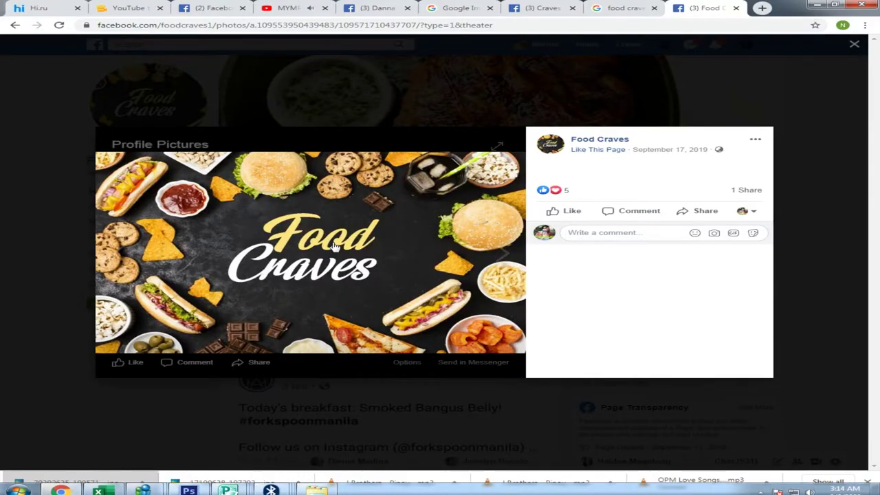
left_click(490, 246)
left_click(489, 244)
left_click(487, 243)
left_click(4, 197)
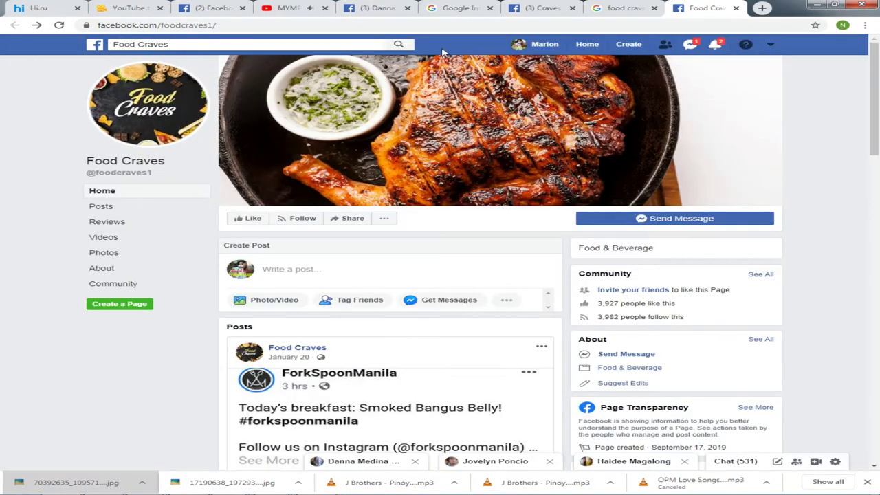
left_click(622, 7)
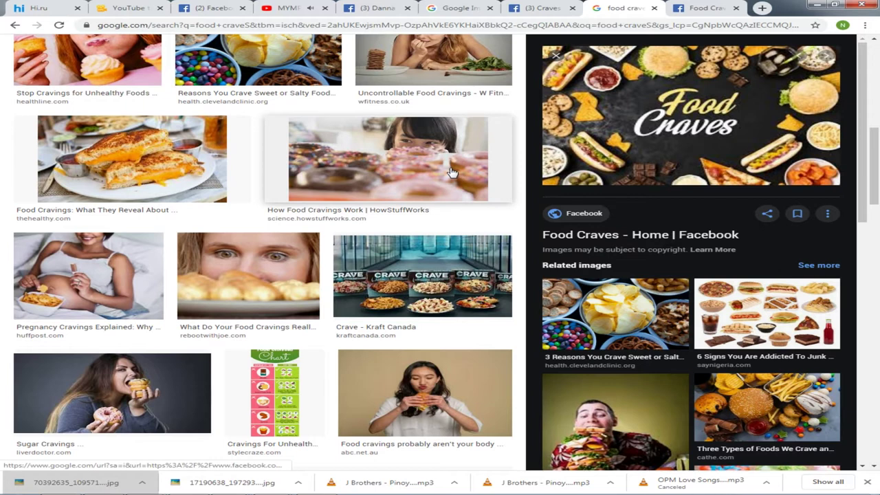
left_click(461, 307)
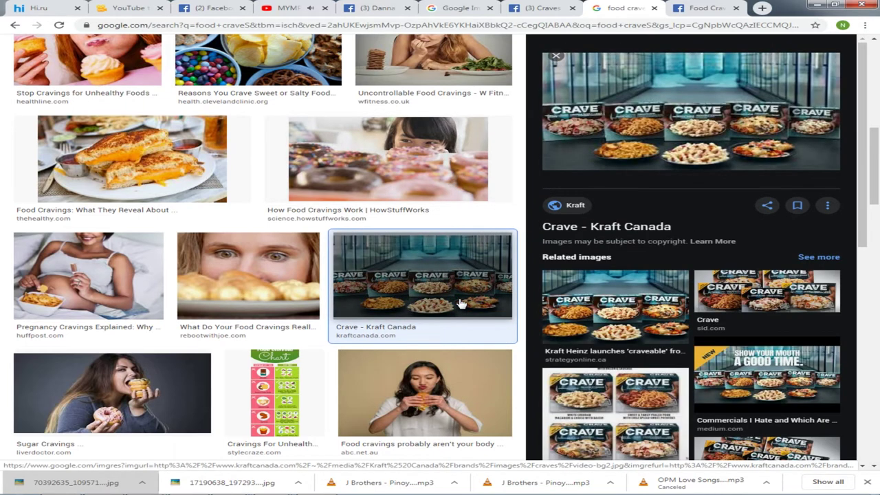
scroll(277, 321, "up", 2)
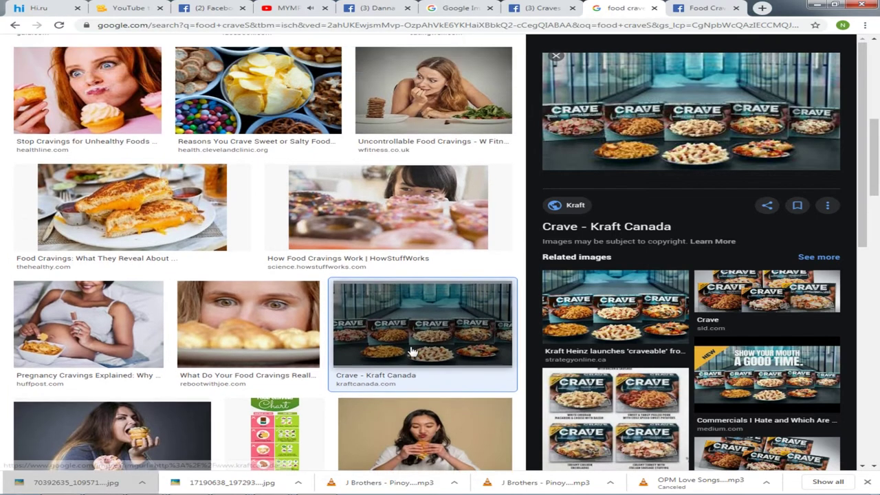
scroll(277, 320, "up", 4)
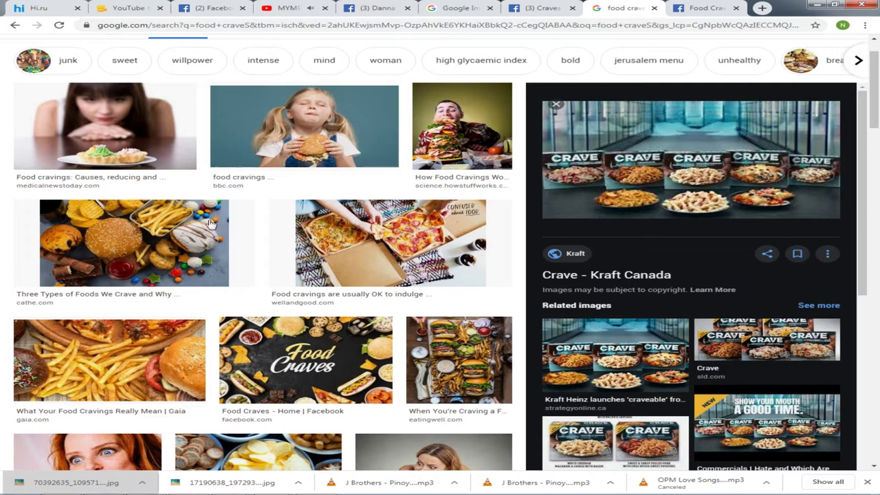
scroll(323, 96, "up", 1)
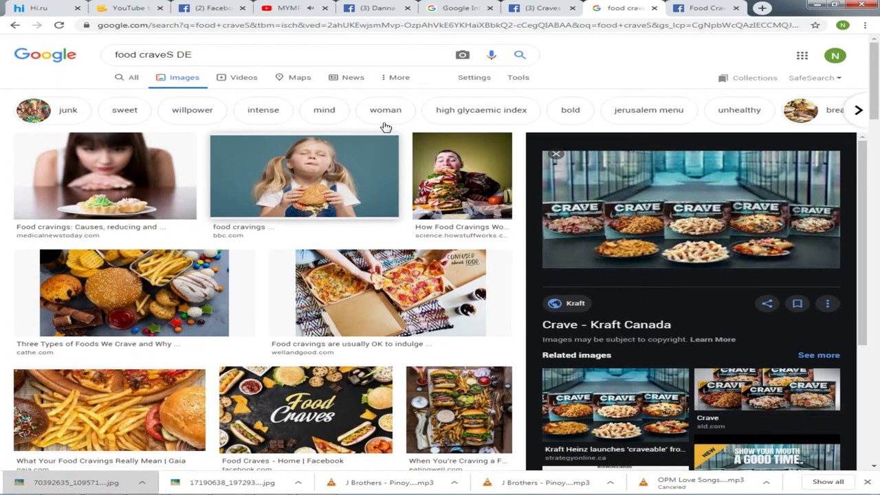
left_click(815, 4)
Duplicate the owners' names text and place the copy below the title plate, inside the oval's lower arc
scroll(550, 256, "down", 2)
scroll(562, 293, "up", 2)
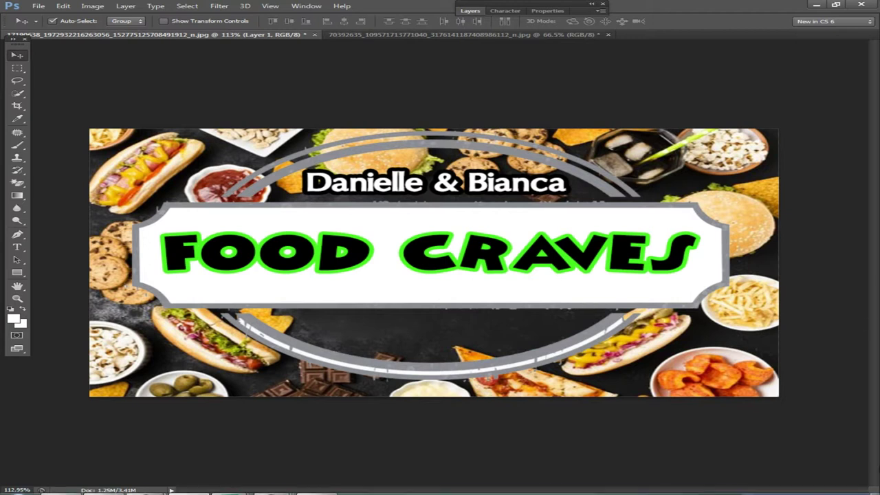
right_click(433, 177)
left_click(467, 183)
left_click_drag(453, 181, 445, 329)
left_click_drag(444, 315, 444, 319)
key("Left")
key("Left")
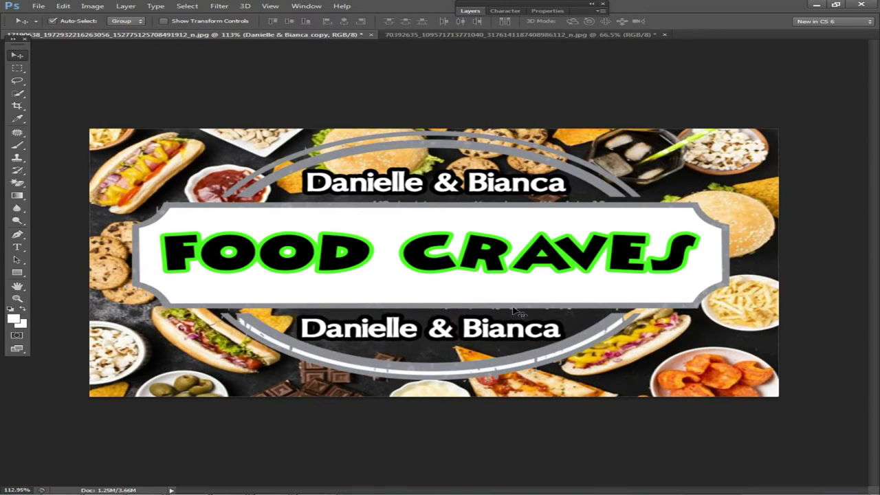
key("Right")
key("Right")
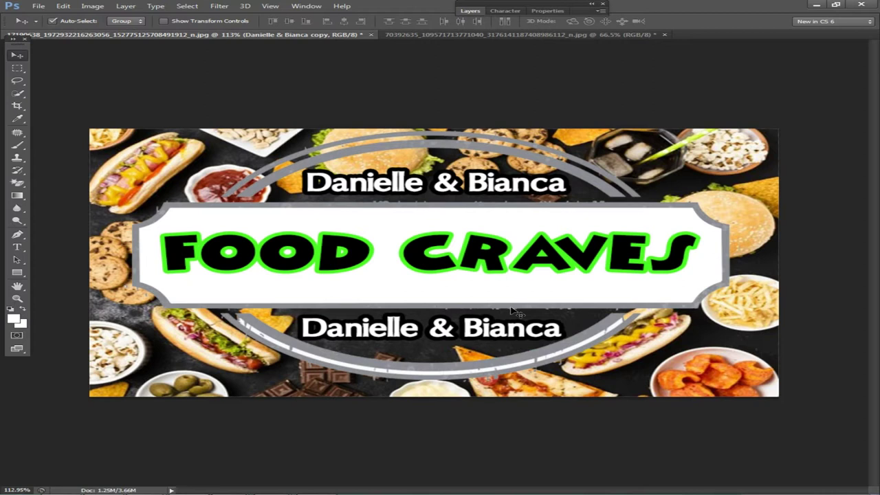
Shorten the owners' names text beneath the oval's upper arc to the initials D&B
left_click(17, 246)
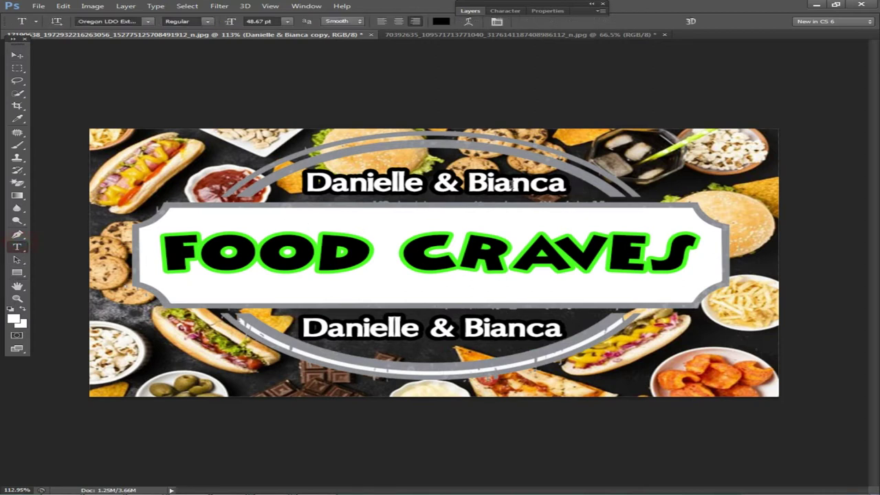
left_click_drag(470, 182, 322, 181)
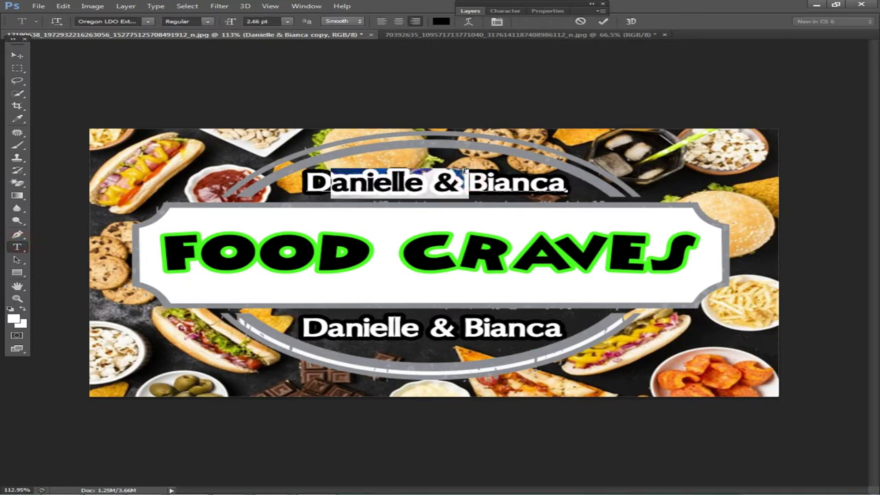
key("BackSpace")
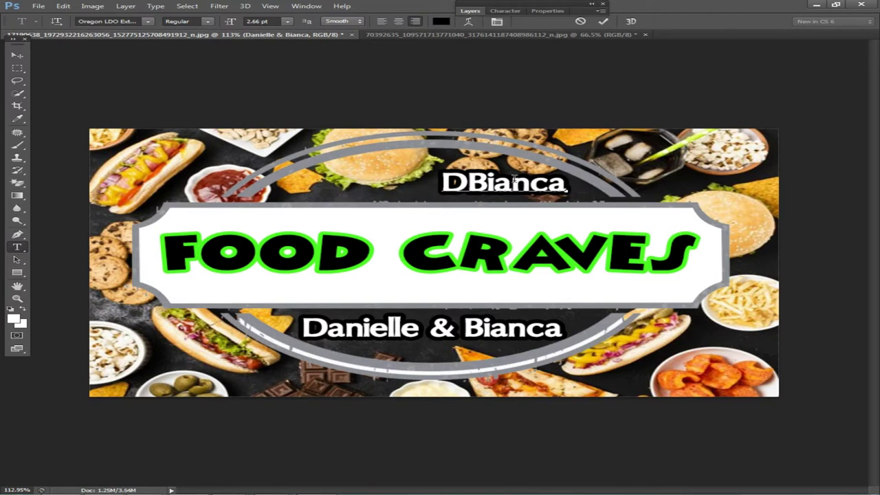
type("&")
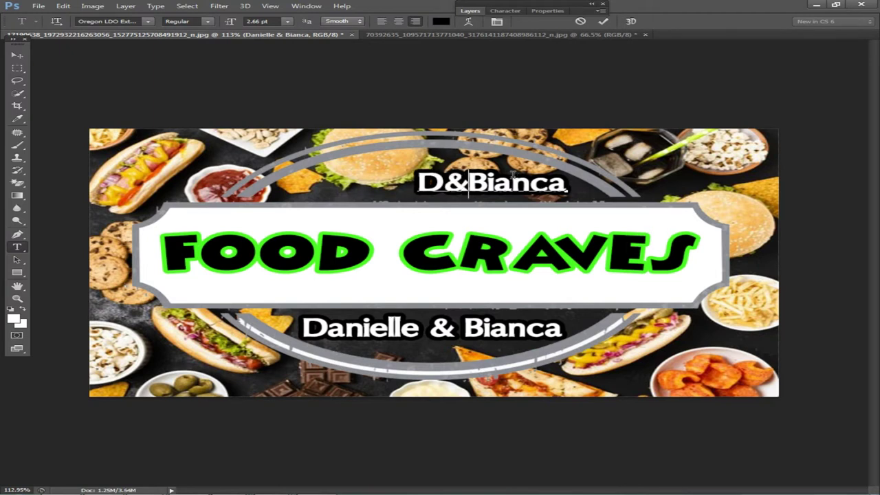
left_click_drag(485, 184, 568, 184)
key("BackSpace")
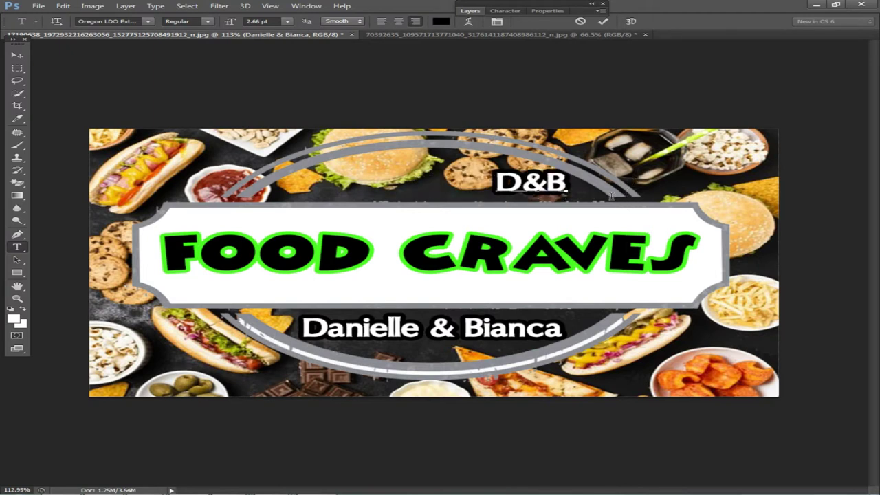
Move the D&B text to the centre beneath the oval's upper arc and enlarge it
left_click(17, 54)
left_click_drag(556, 184, 484, 195)
key("ctrl+t")
key("Return")
Scale the owners' names text below the title plate to about 94% and nudge it right to centre it
right_click(510, 331)
left_click(542, 337)
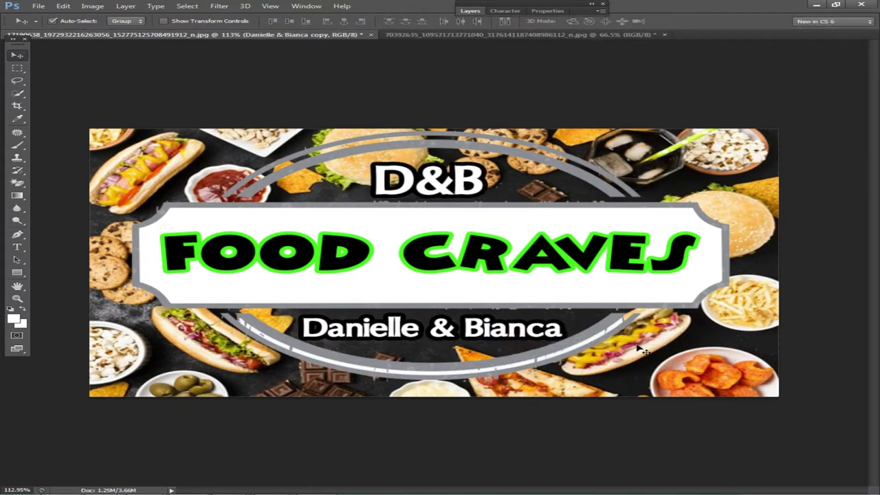
key("ctrl+t")
left_click_drag(562, 342, 551, 337)
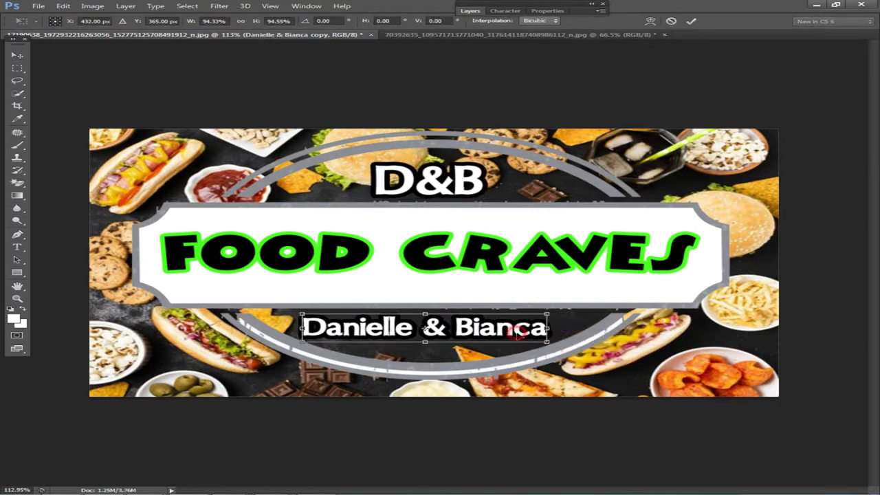
key("Return")
key("Right")
key("Right")
Stretch the FOOD CRAVES title to about 132% height and 99% width, keeping it centred on the white plate
right_click(484, 253)
left_click(502, 260)
key("Right")
key("ctrl+t")
left_click_drag(708, 255, 690, 287)
left_click_drag(426, 228, 433, 221)
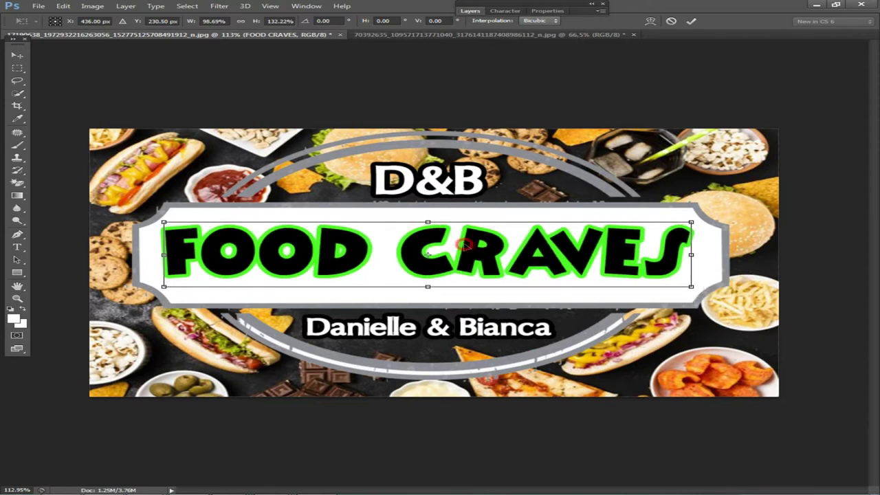
double_click(465, 246)
Change the FOOD CRAVES title's colour overlay to dark brown (#391402)
left_click(470, 12)
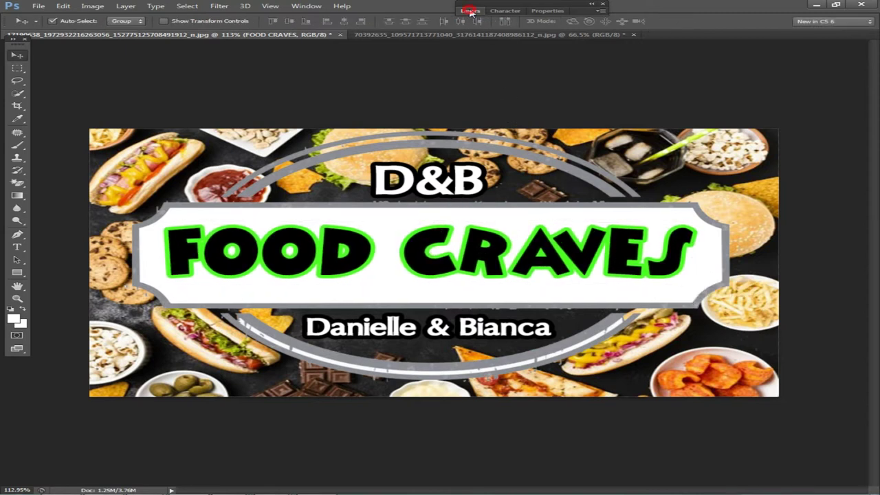
double_click(572, 63)
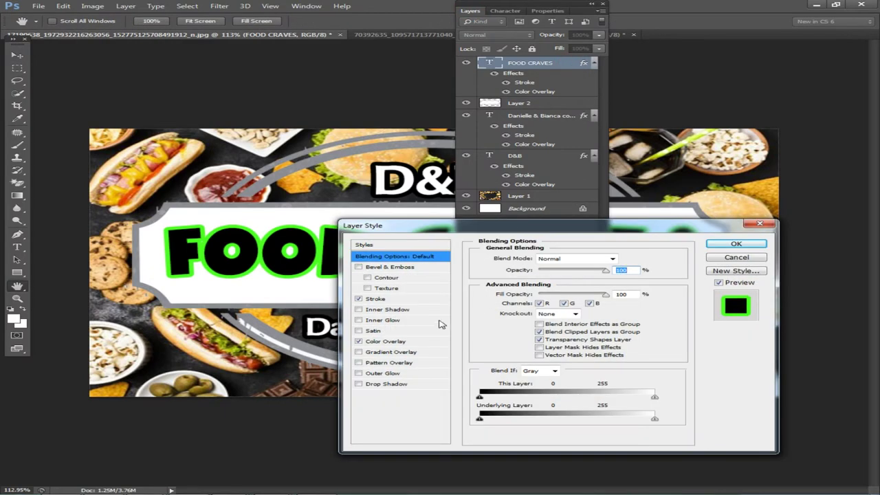
left_click(387, 341)
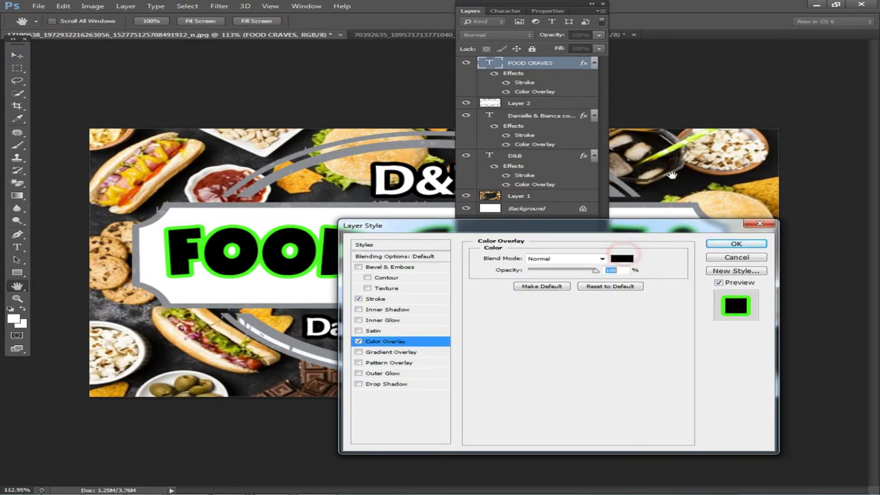
left_click(622, 259)
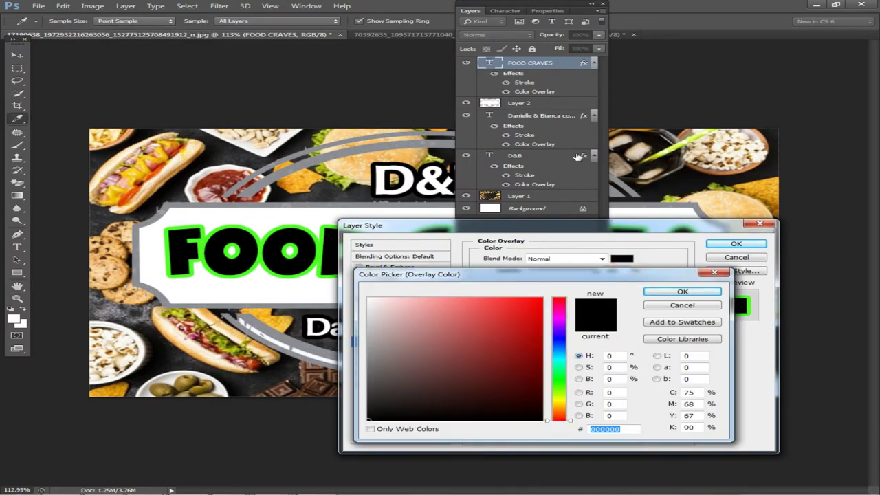
left_click(322, 380)
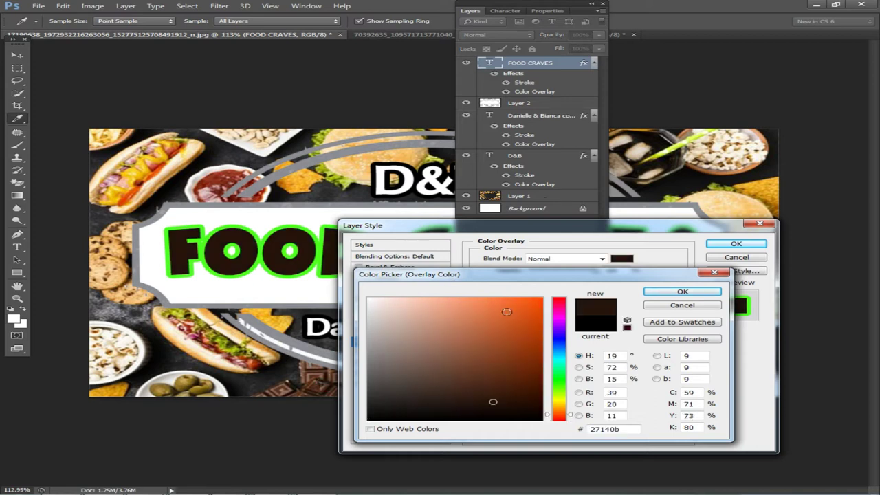
mouse_move(499, 409)
left_mouse_down()
mouse_move(519, 413)
mouse_move(536, 393)
left_mouse_up()
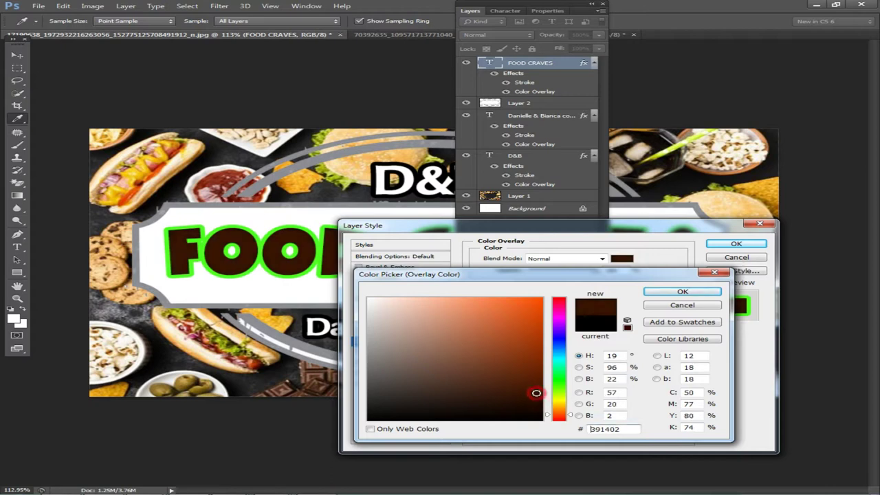
left_click(708, 291)
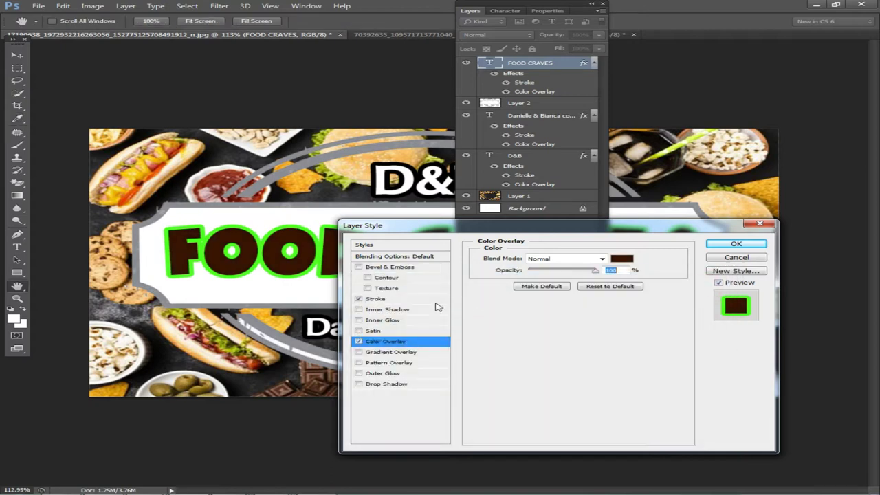
Set the FOOD CRAVES title's stroke colour to a darker green (#2aae0c)
left_click(375, 298)
left_click(512, 349)
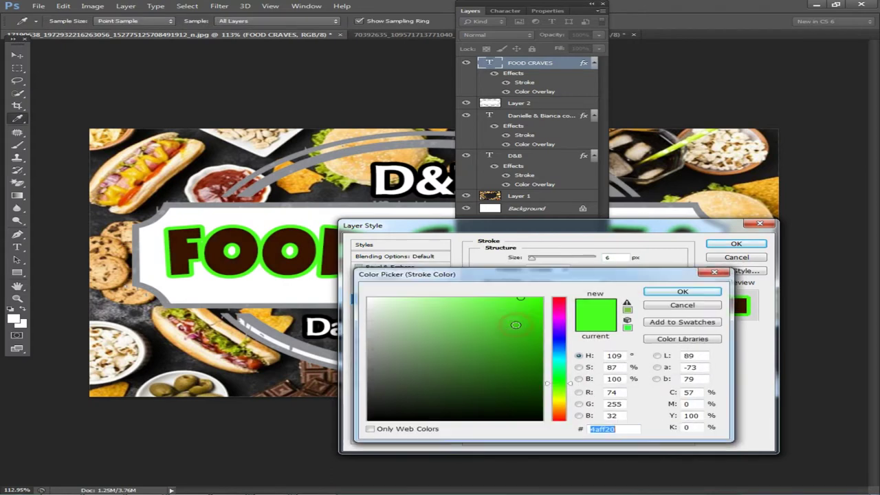
left_click_drag(539, 330, 531, 336)
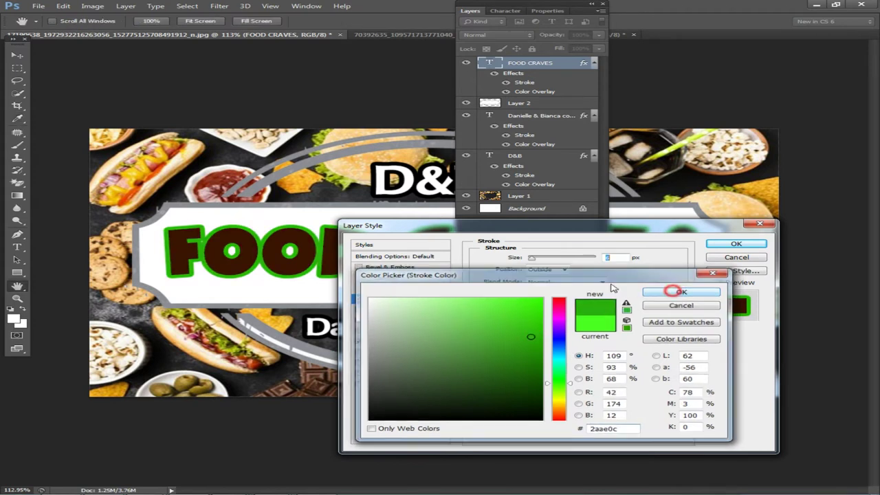
left_click(680, 291)
Add a smooth Inner Bevel to the FOOD CRAVES title, increase the bevel size, and apply the layer style
left_click(378, 267)
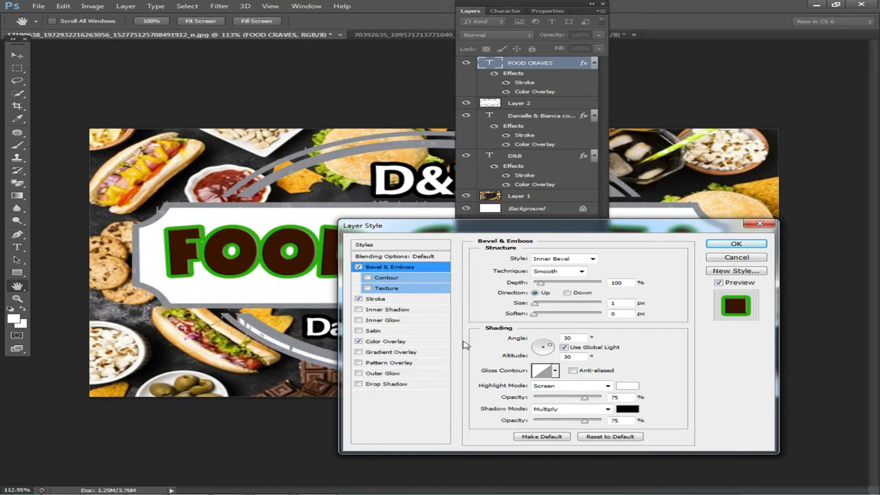
left_click_drag(535, 304, 540, 310)
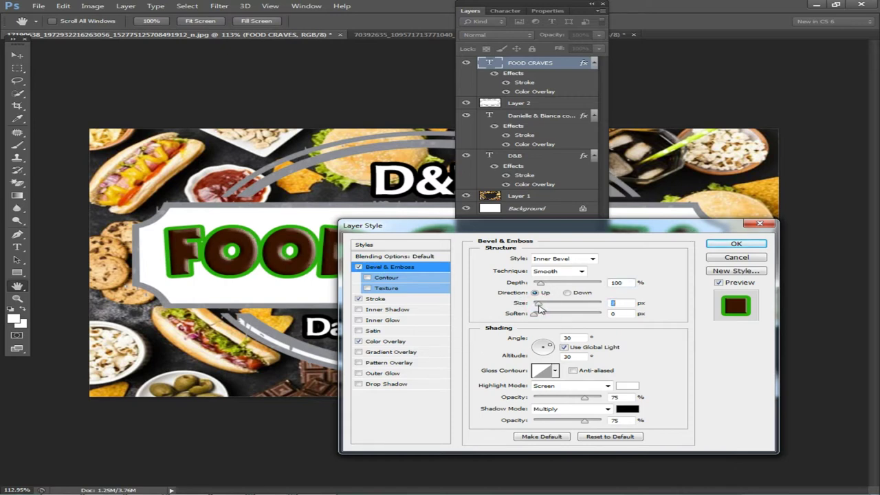
left_click(725, 245)
double_click(472, 12)
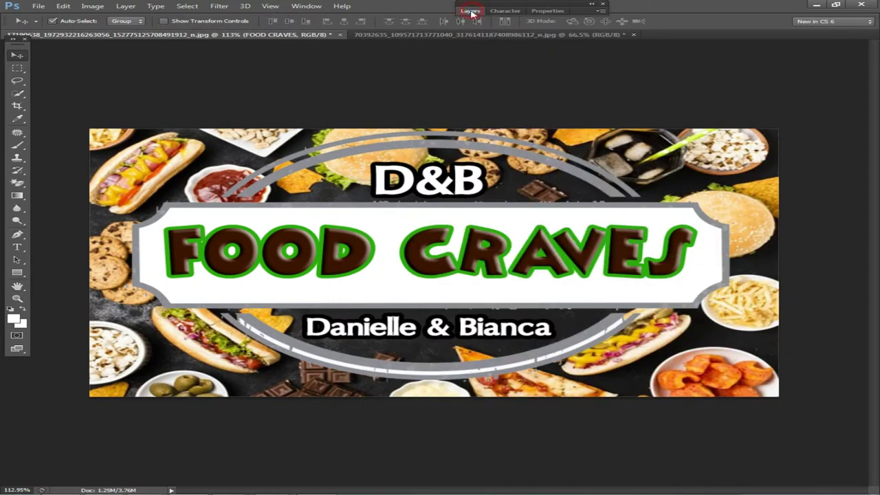
Examine the whole logo at several zoom levels to check the beveled title and the texts around it
scroll(684, 269, "down", 5)
scroll(674, 272, "up", 7)
left_click_drag(664, 274, 668, 275)
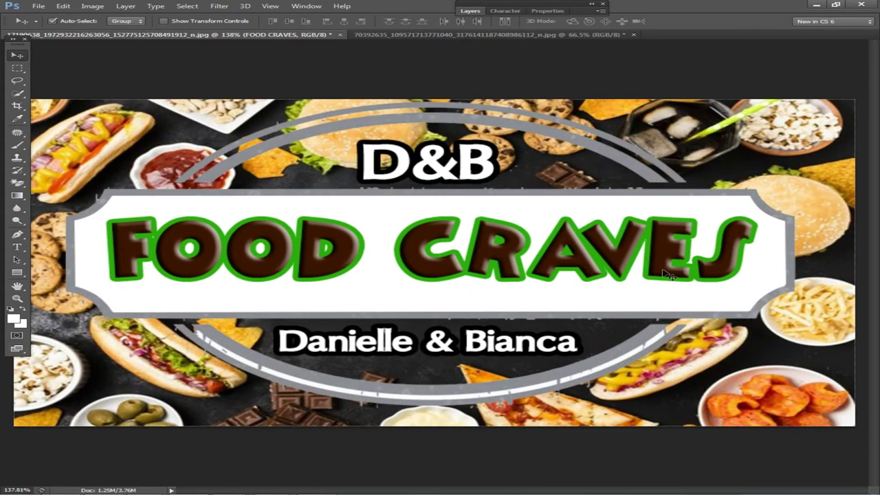
scroll(705, 259, "down", 3)
scroll(685, 252, "up", 4)
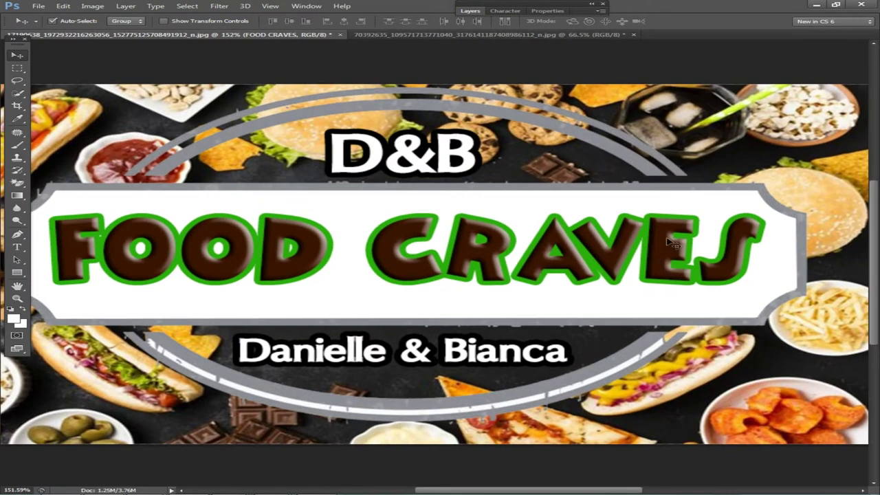
scroll(649, 237, "down", 1)
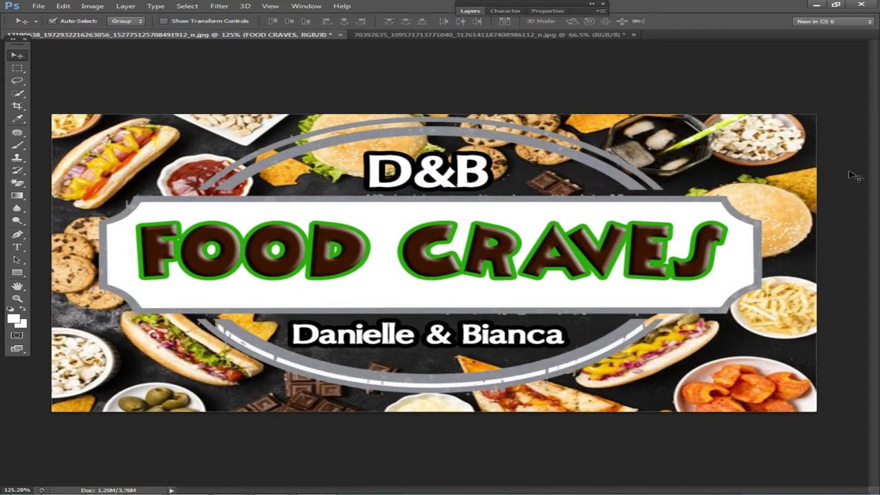
scroll(653, 261, "down", 3)
left_click(520, 318)
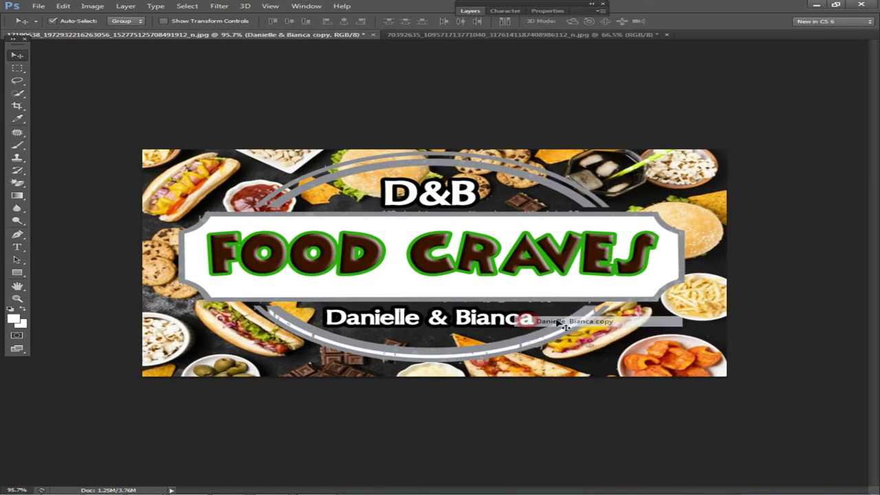
scroll(773, 321, "down", 2)
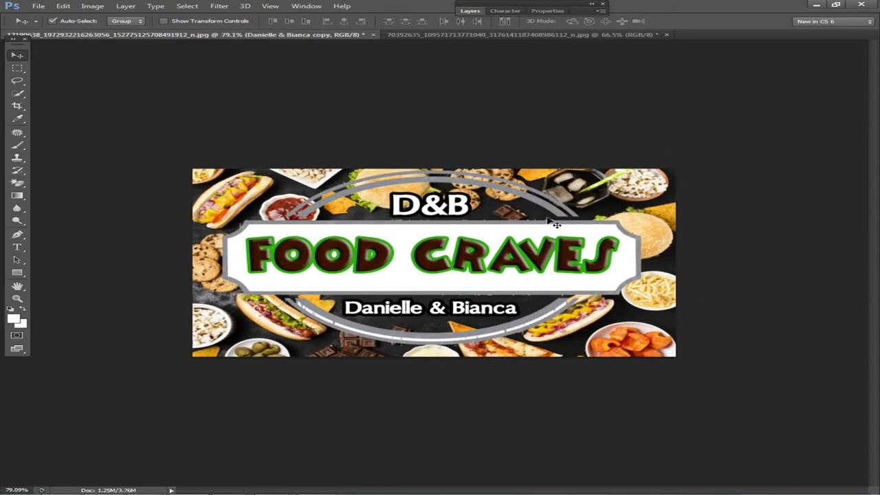
left_click(28, 5)
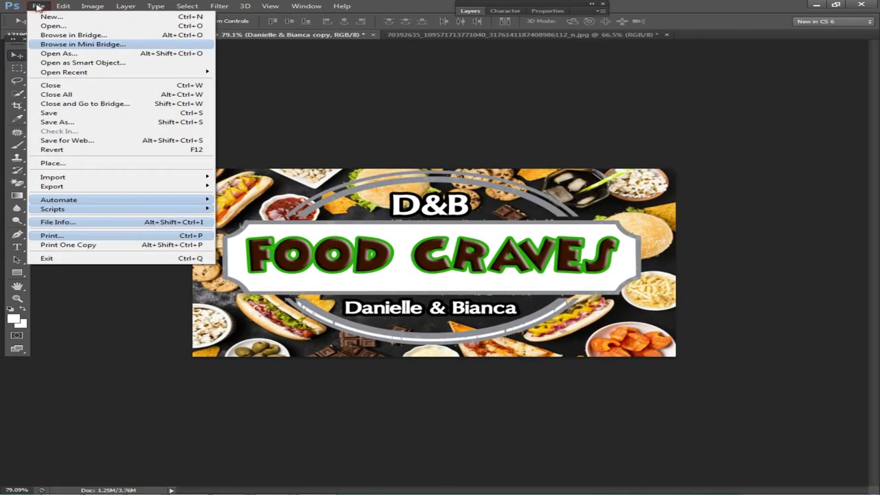
Reduce the font size of the ampersand in the D&B text to 2.01 pt
right_click(441, 206)
left_click(457, 204)
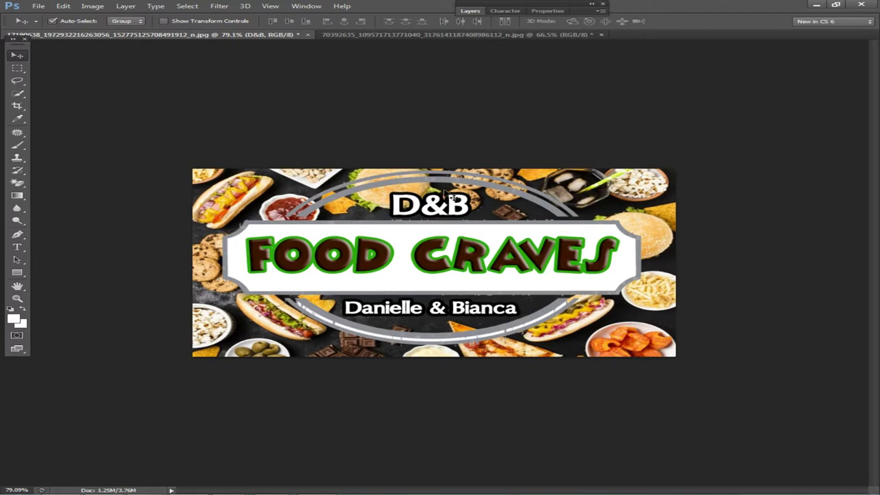
scroll(409, 228, "up", 4)
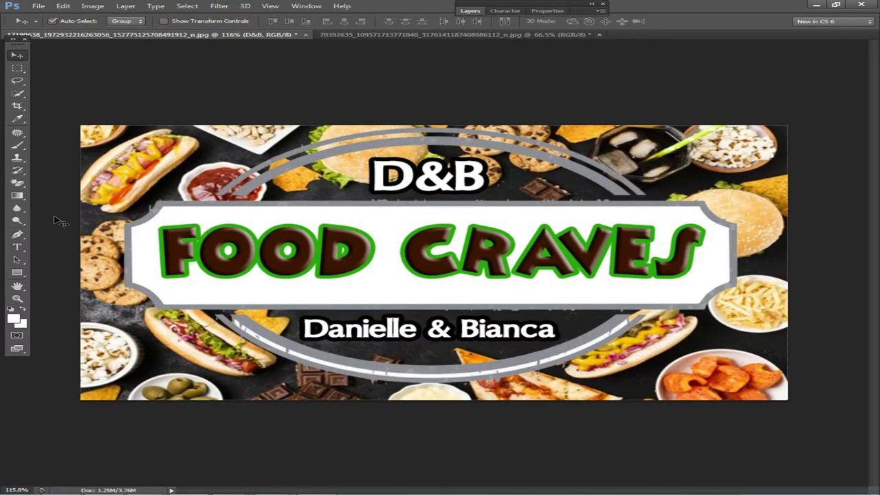
left_click(17, 247)
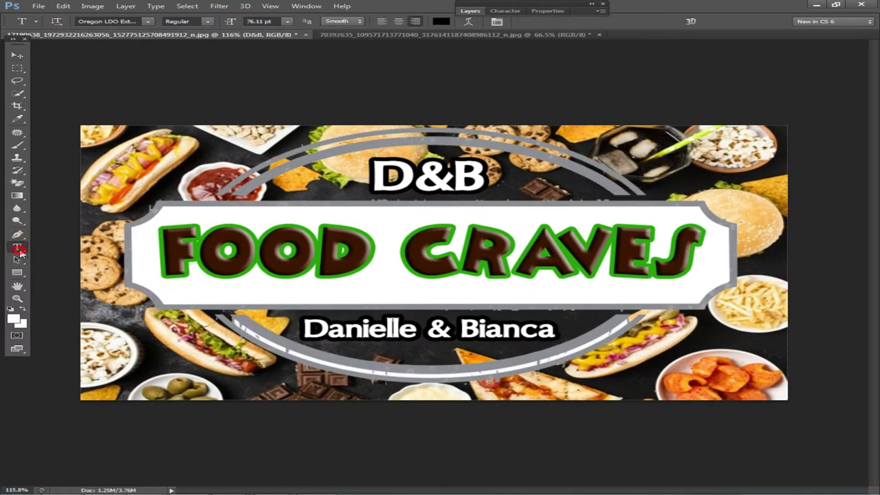
left_click_drag(448, 171, 351, 178)
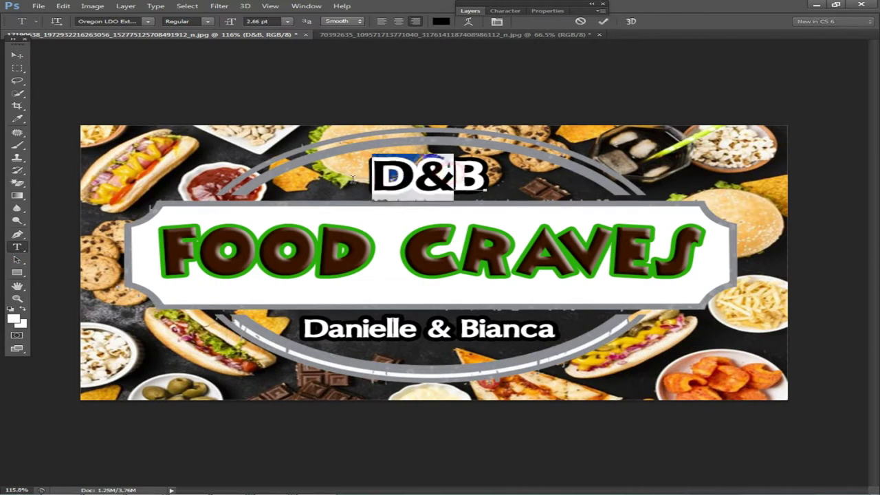
left_click_drag(414, 172, 453, 173)
left_click(263, 22)
scroll(285, 21, "down", 3)
key("Up")
key("Up")
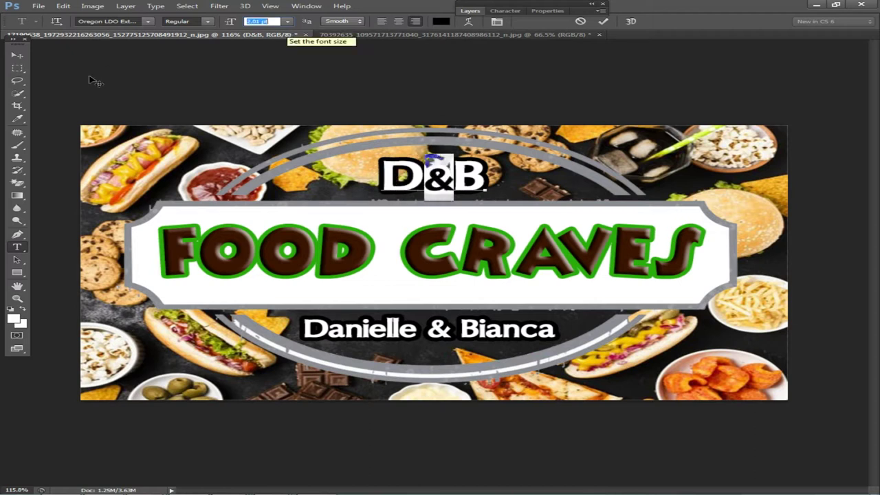
left_click(17, 55)
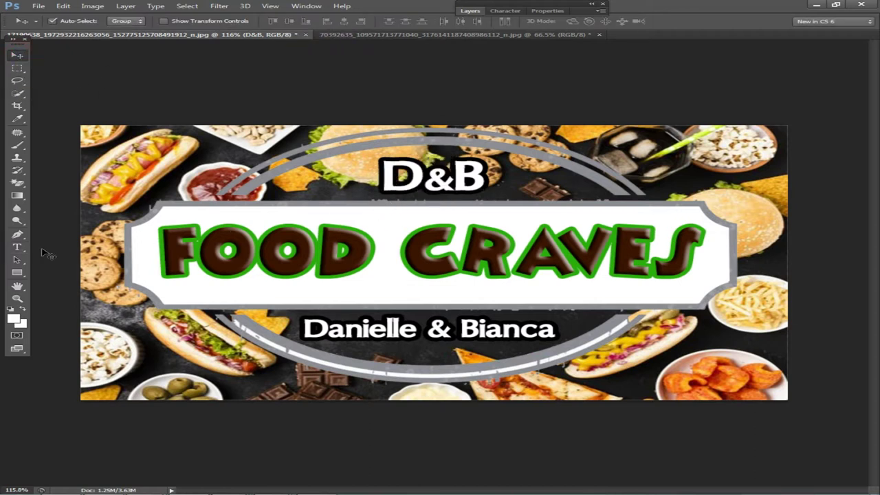
Try to recolour the ampersand in the D&B text dark red (#af1f1f)
left_click(17, 246)
double_click(432, 176)
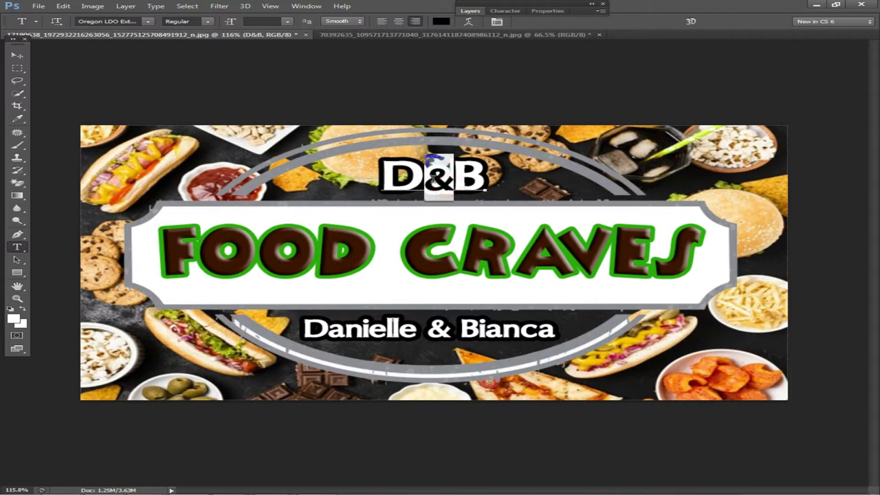
left_click(441, 22)
left_click(511, 336)
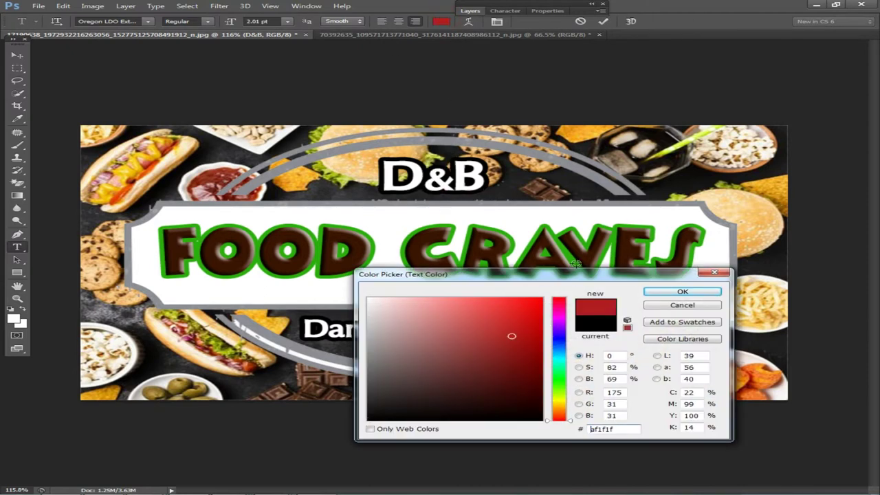
key("Escape")
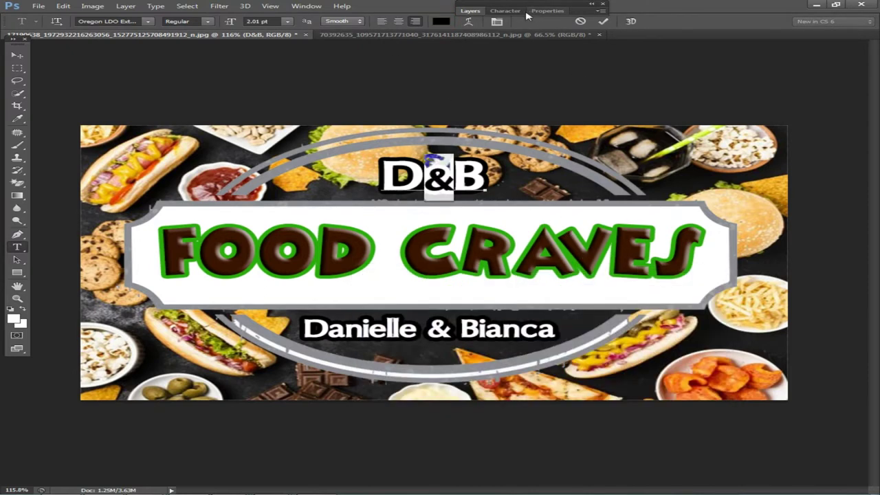
Turn off the Color Overlay effect in the layer style of the D&B text layer and apply it
left_click(470, 16)
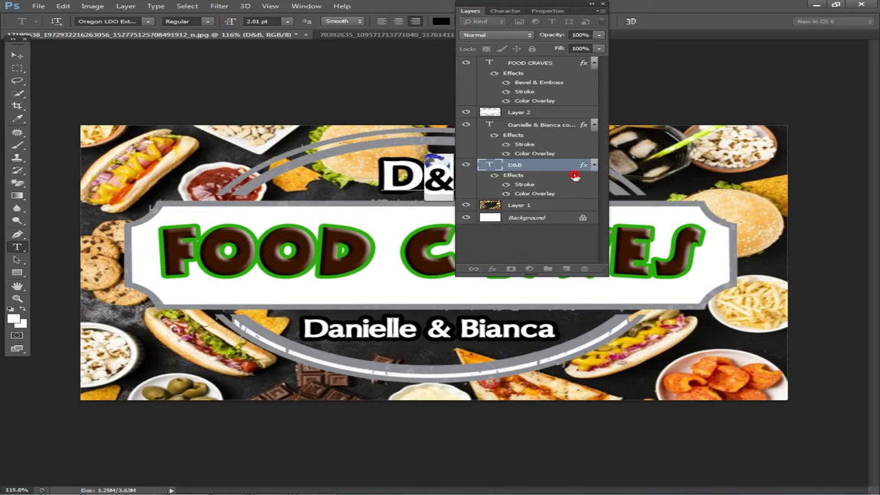
double_click(568, 169)
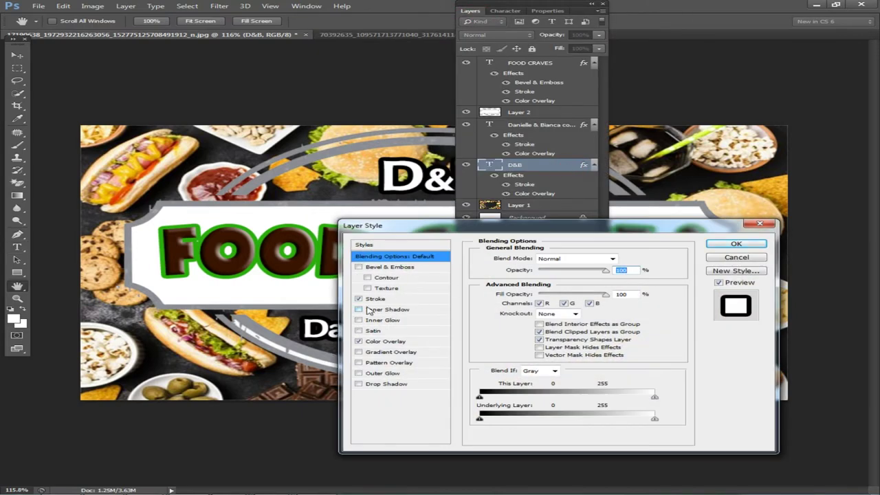
left_click(359, 341)
left_click(732, 244)
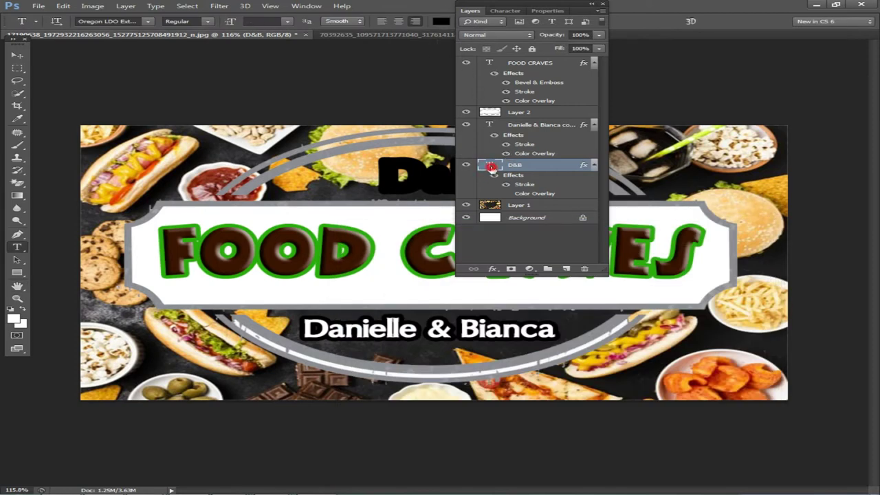
Recolour the entire D&B text white (#ffffff) with the text colour setting
double_click(490, 166)
left_click(438, 23)
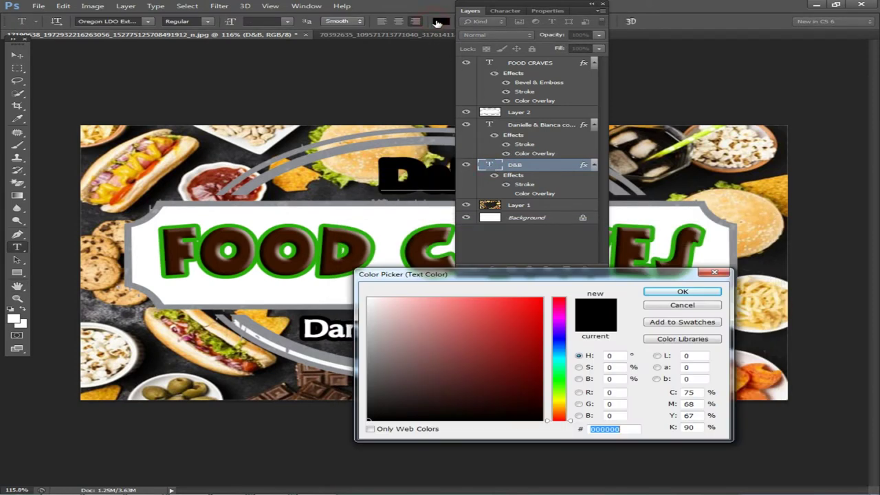
left_click_drag(446, 335, 321, 295)
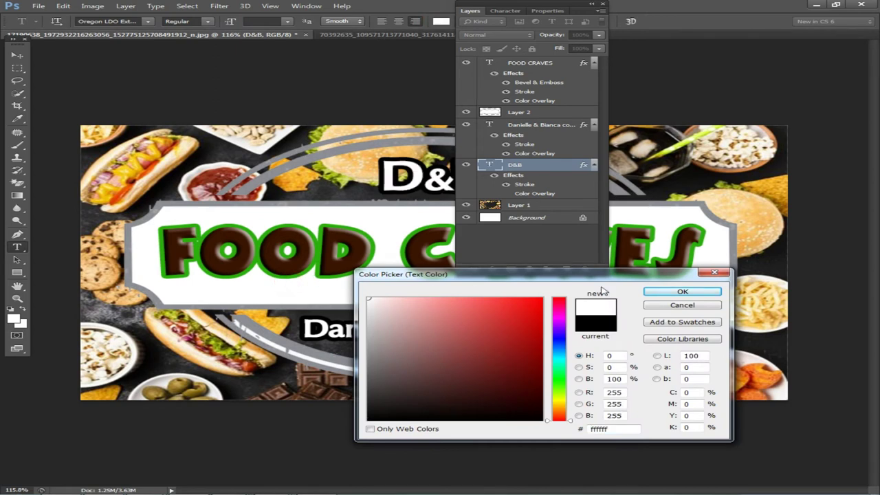
left_click(658, 291)
left_click(472, 11)
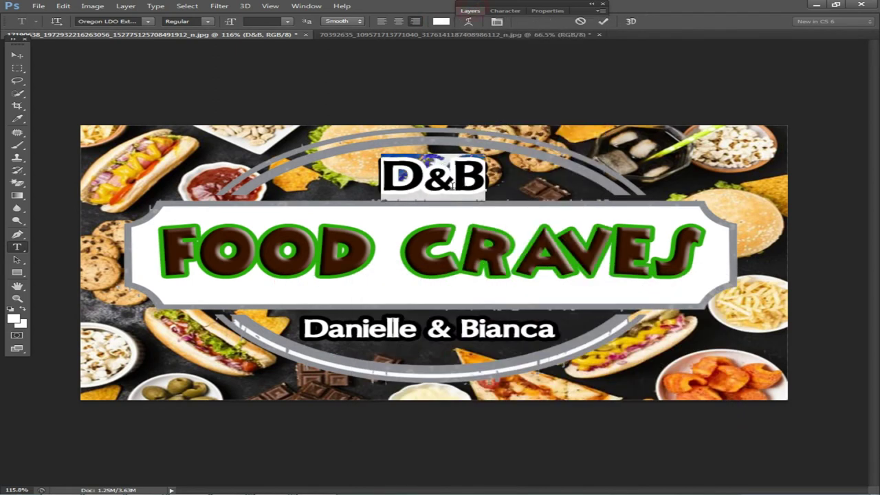
Recolour only the ampersand in the D&B text yellow (#fff600) and commit the text edit
left_click(441, 21)
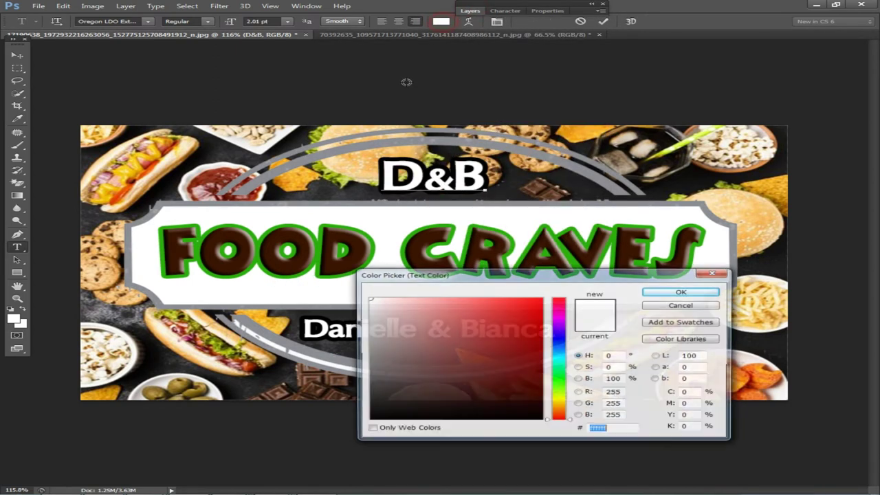
type("ff0000")
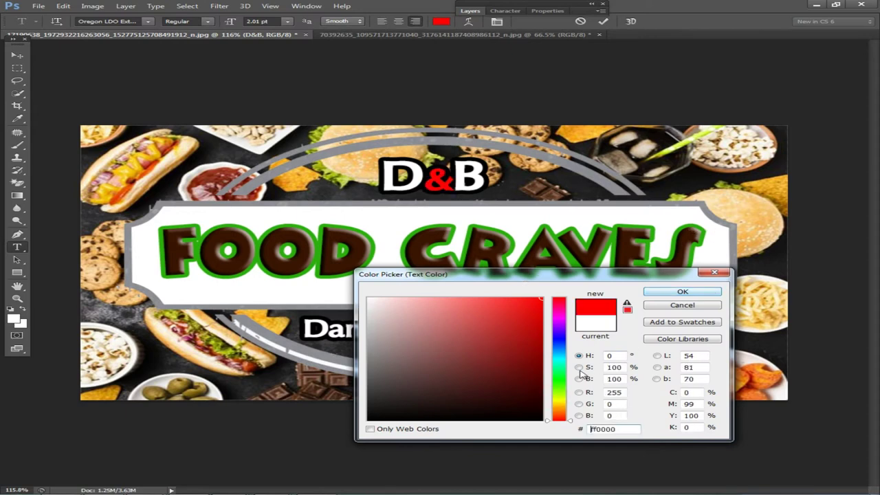
left_click(560, 400)
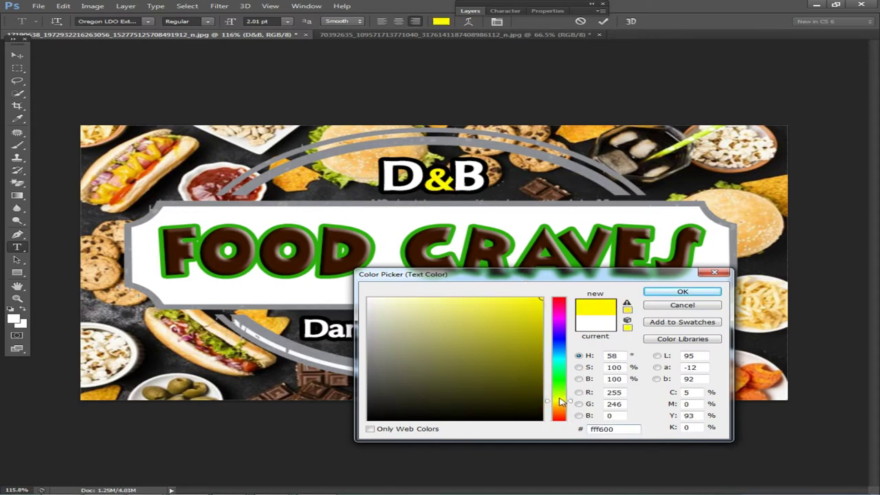
left_click(683, 291)
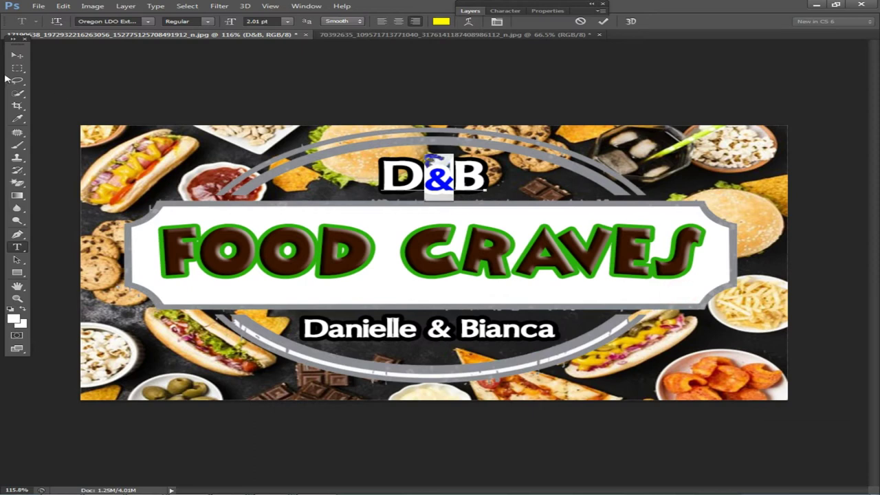
left_click(21, 55)
Nudge the D&B text slightly left, check its alignment over the frame, and nudge it back to the right
key("Left")
key("Left")
key("Left")
key("Left")
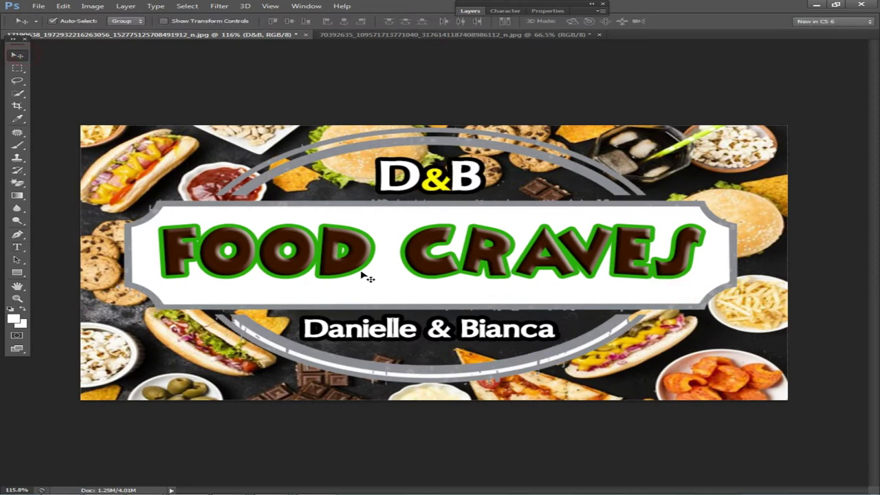
scroll(465, 264, "down", 4)
scroll(465, 263, "up", 4)
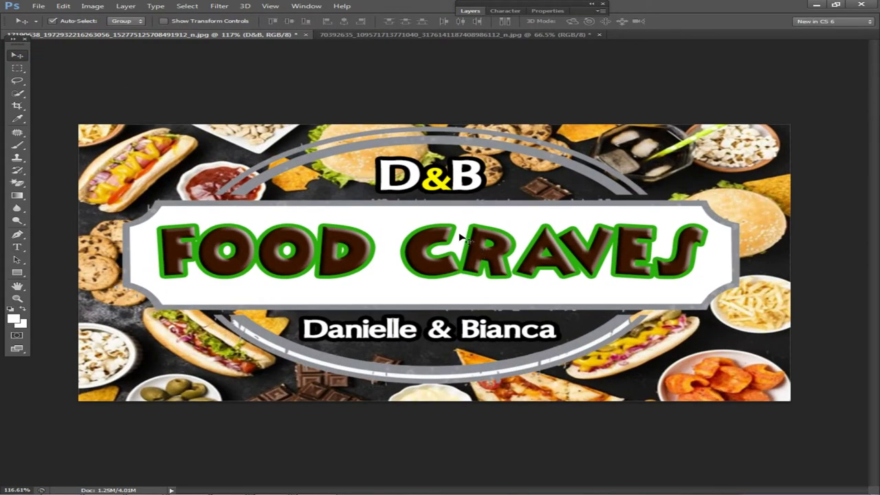
key("Right")
key("Right")
key("Right")
key("Right")
scroll(527, 212, "down", 3)
scroll(481, 289, "up", 3)
Select the text layer with the owners' names below the white banner
right_click(468, 332)
left_click(493, 338)
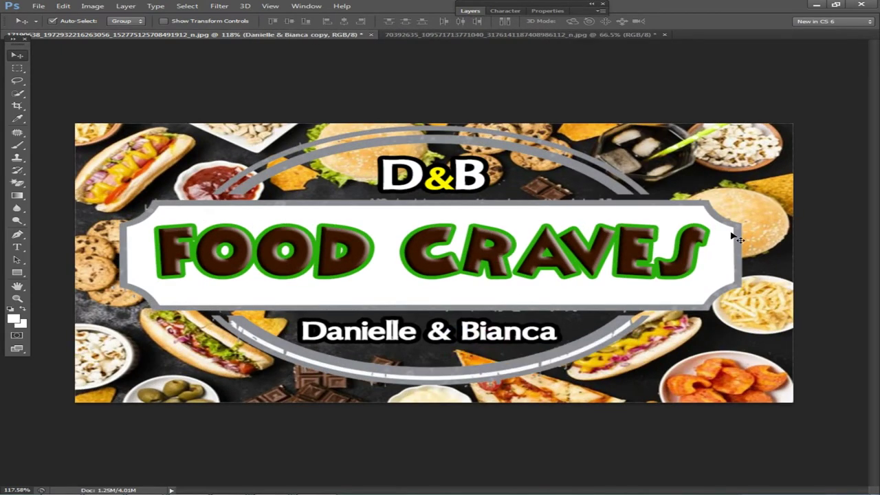
scroll(668, 205, "down", 3)
Begin saving the logo as a new Photoshop file and browse from the APP folder to psd and its Logo subfolder
left_click(38, 6)
left_click(83, 122)
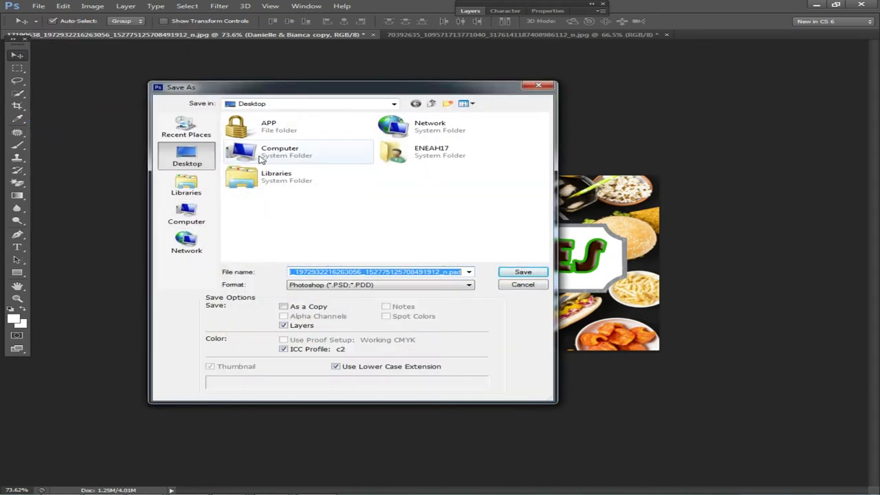
double_click(261, 130)
double_click(240, 128)
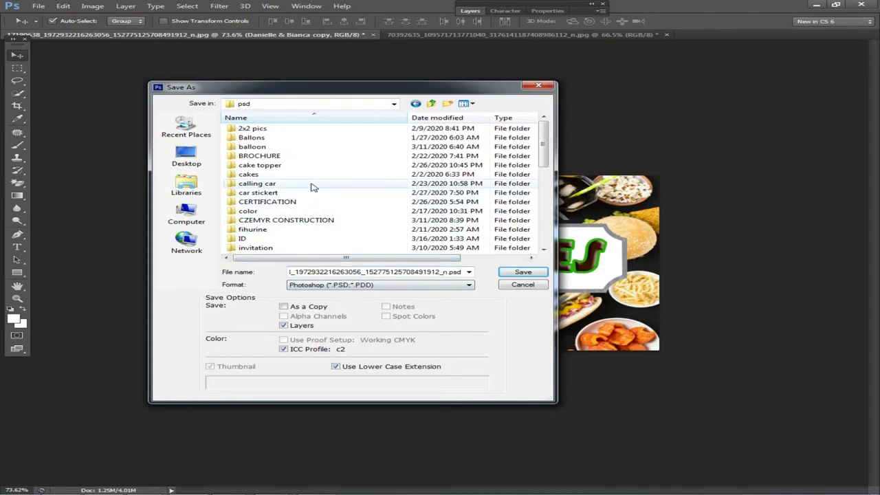
scroll(313, 240, "down", 1)
scroll(314, 240, "down", 3)
scroll(314, 240, "up", 5)
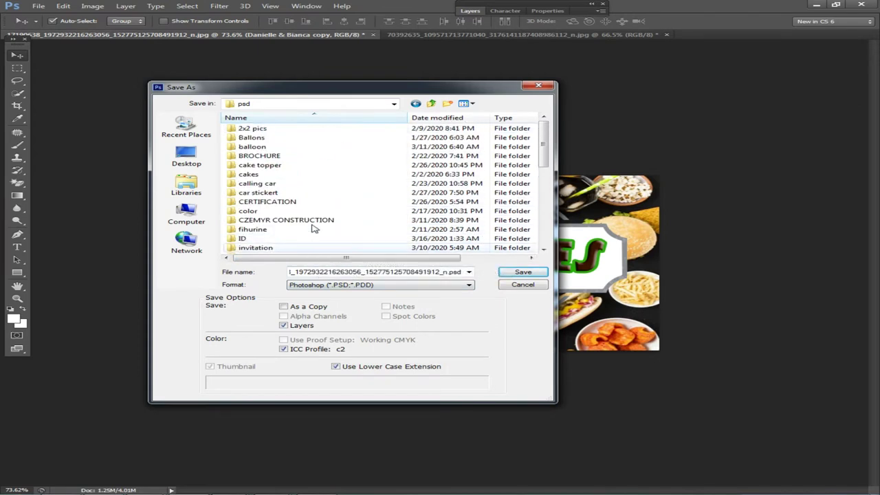
left_click(263, 210)
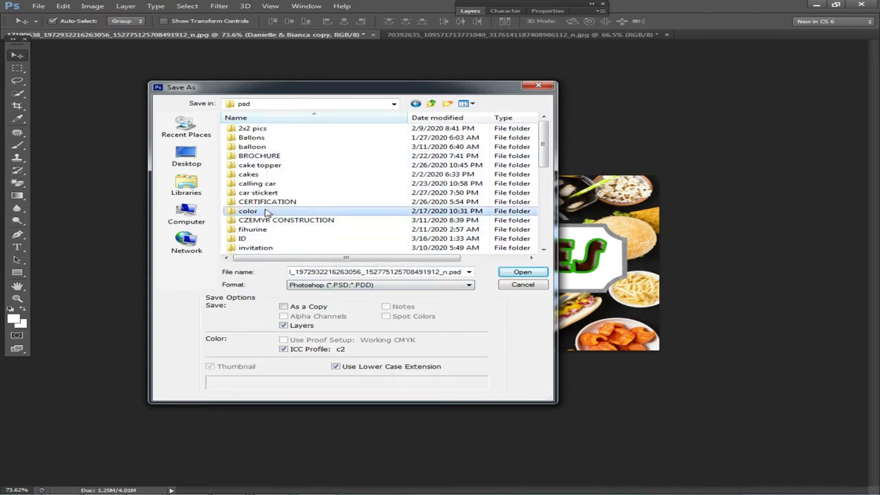
scroll(265, 212, "down", 5)
key("Return")
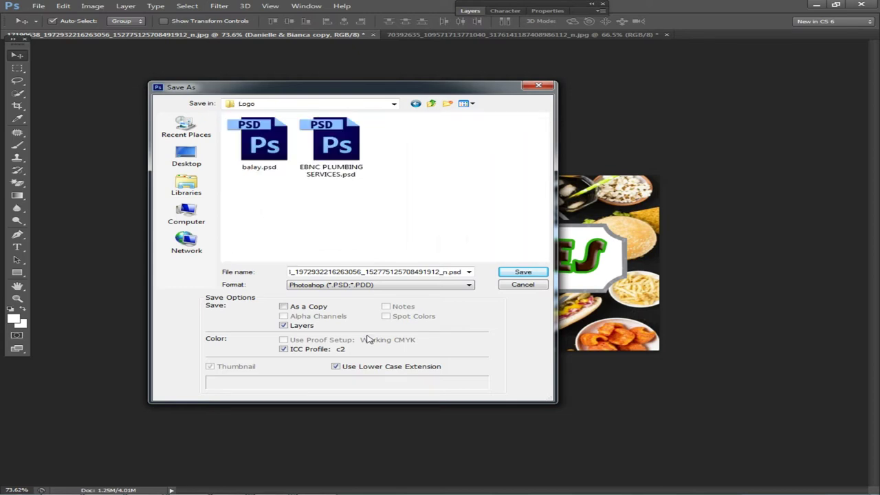
Name the file FOOD CRAVES and save it in Photoshop format with its layers
double_click(336, 271)
type("FOO")
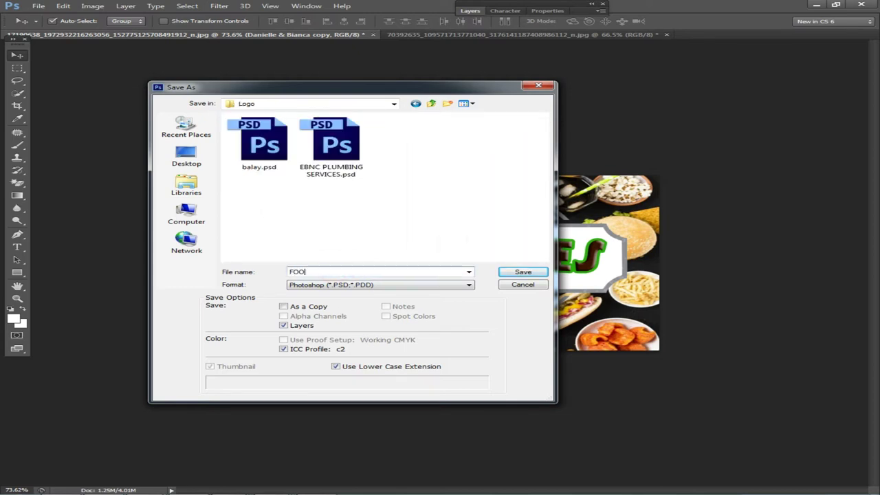
type("D CRAVES")
key("Return")
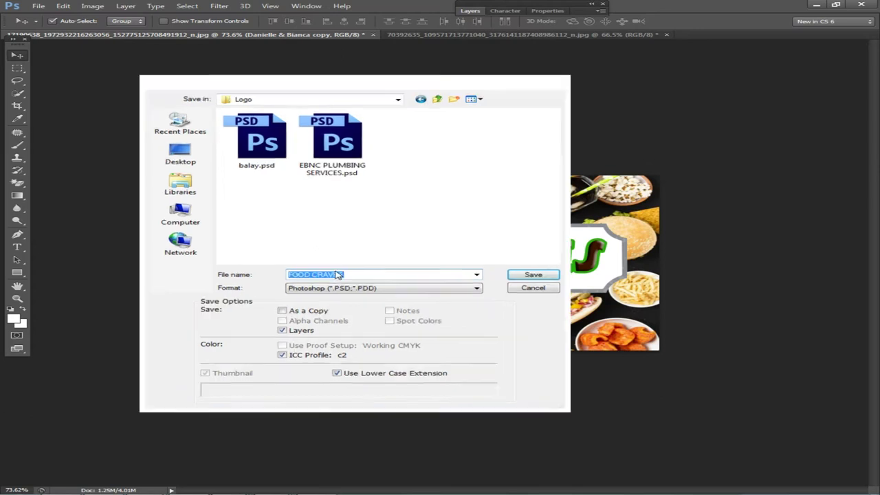
key("Return")
scroll(580, 257, "up", 3)
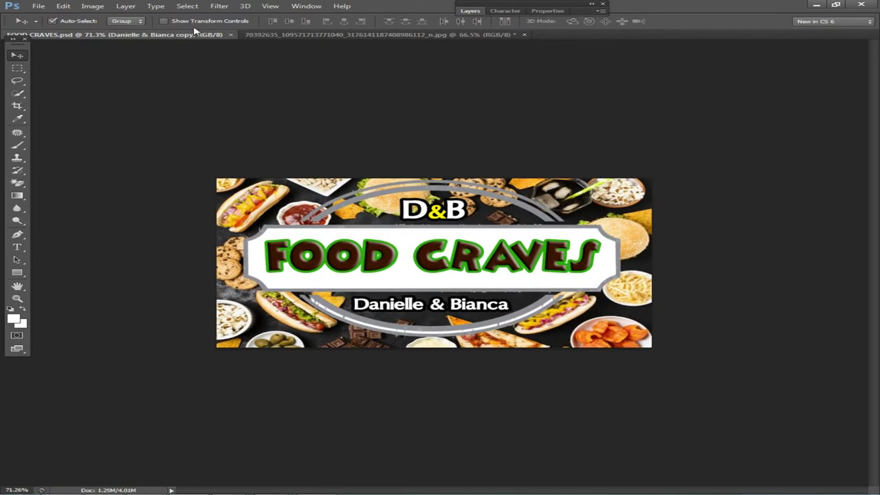
Save a JPEG copy of the logo as FOOD CRAVES.jpg in the Logo folder
left_click(38, 5)
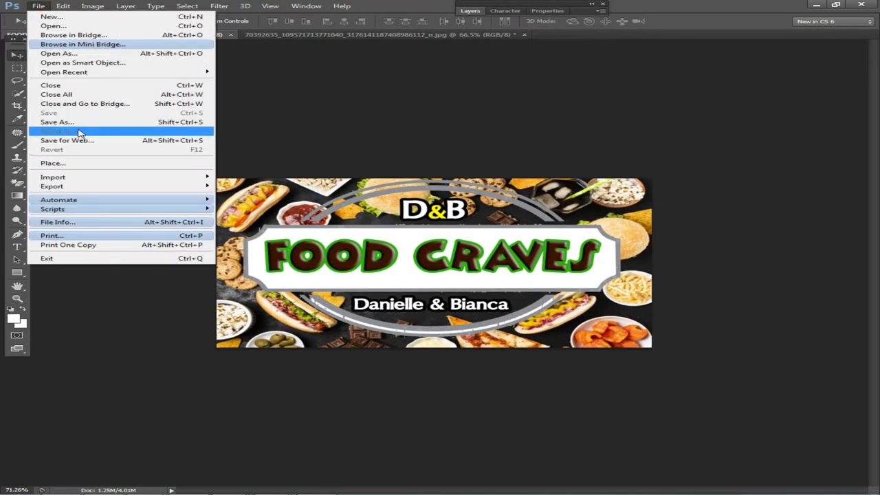
left_click(85, 128)
left_click(371, 274)
left_click(372, 285)
left_click(434, 347)
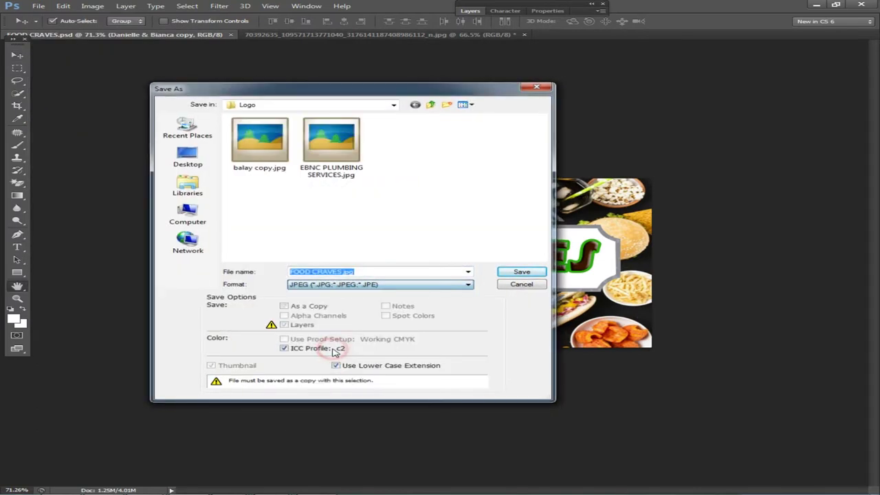
key("Return")
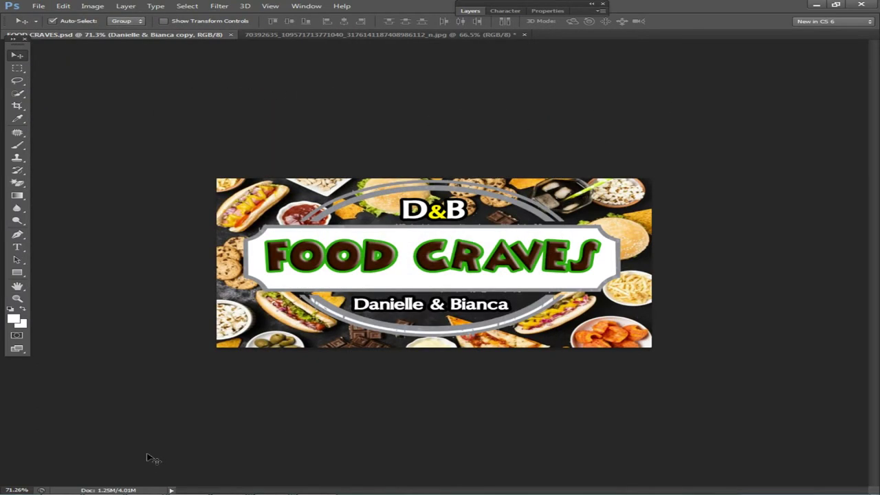
Switch to the Windows desktop, create a new folder there, and clear the loose JPG image file from the desktop
mouse_move(270, 485)
left_click(108, 405)
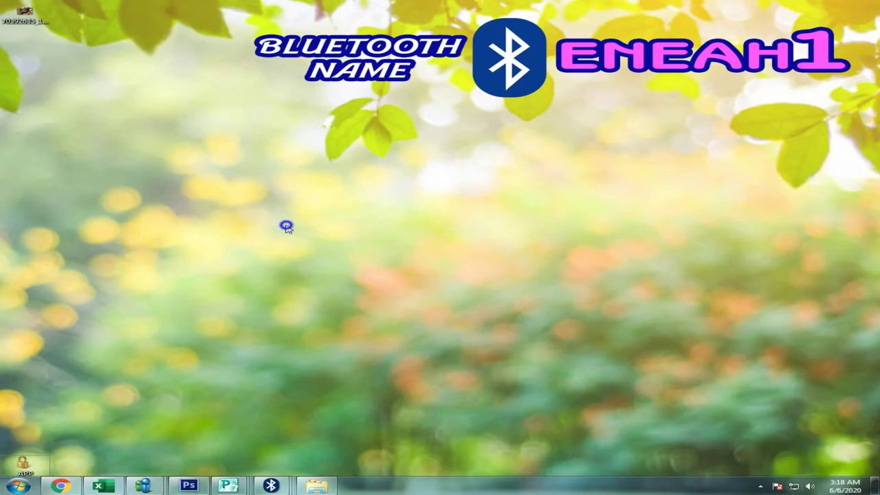
right_click(286, 225)
mouse_move(347, 338)
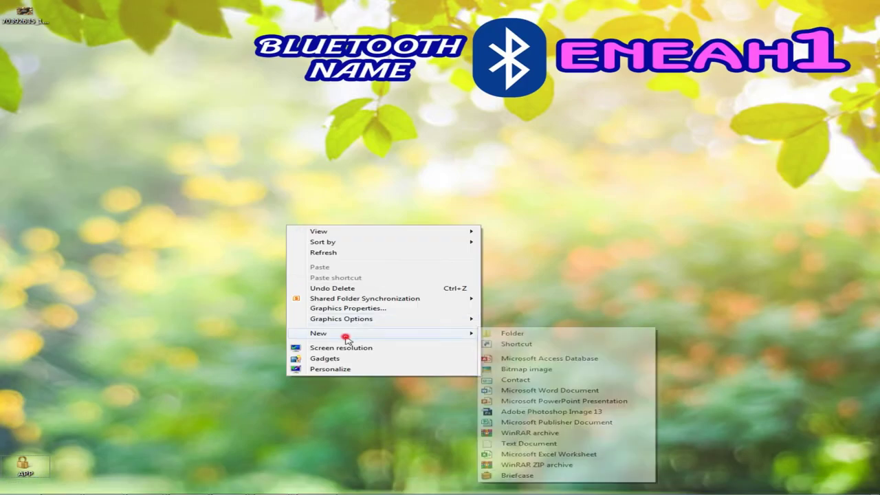
left_click(524, 334)
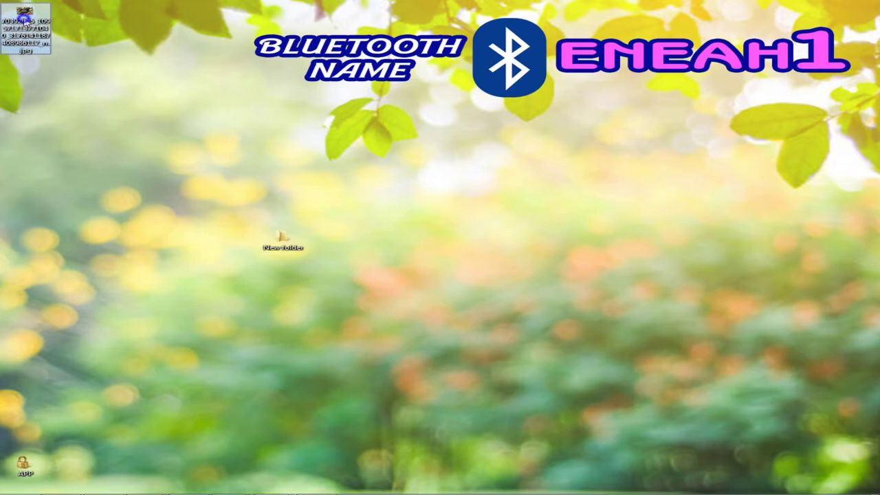
right_click(25, 19)
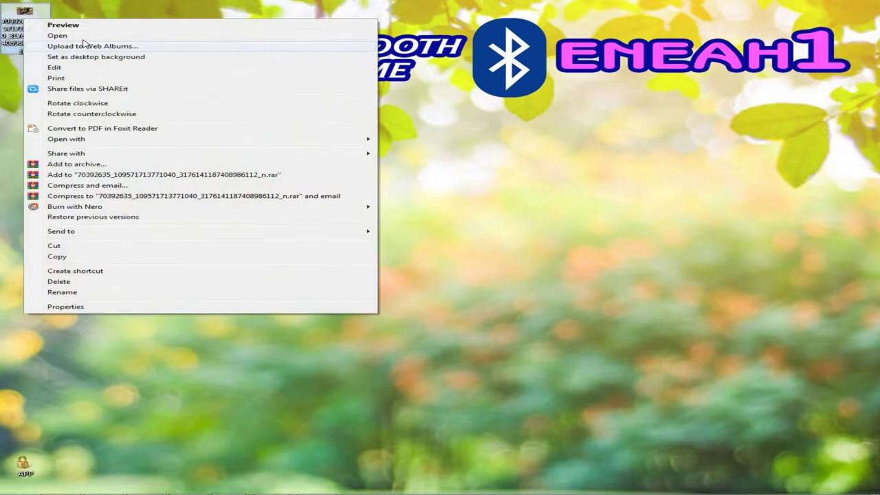
left_click(68, 26)
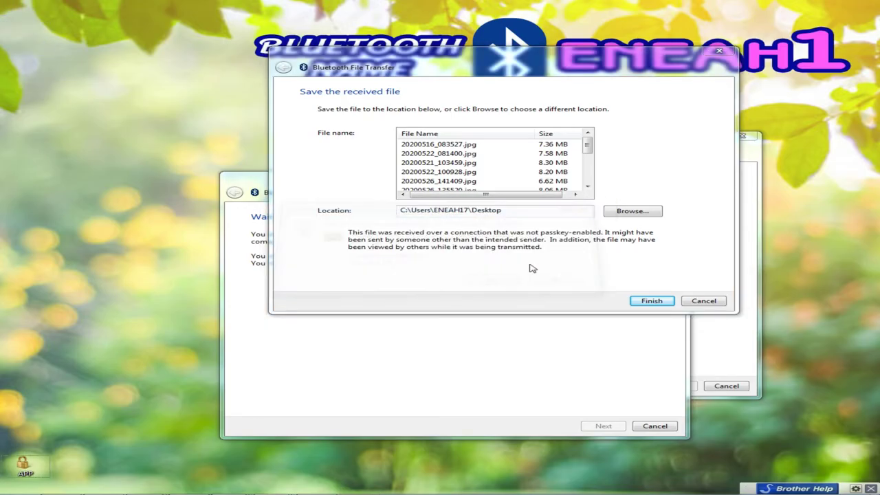
Create a second new folder on the desktop and save the photos received over Bluetooth into it
right_click(101, 208)
mouse_move(148, 313)
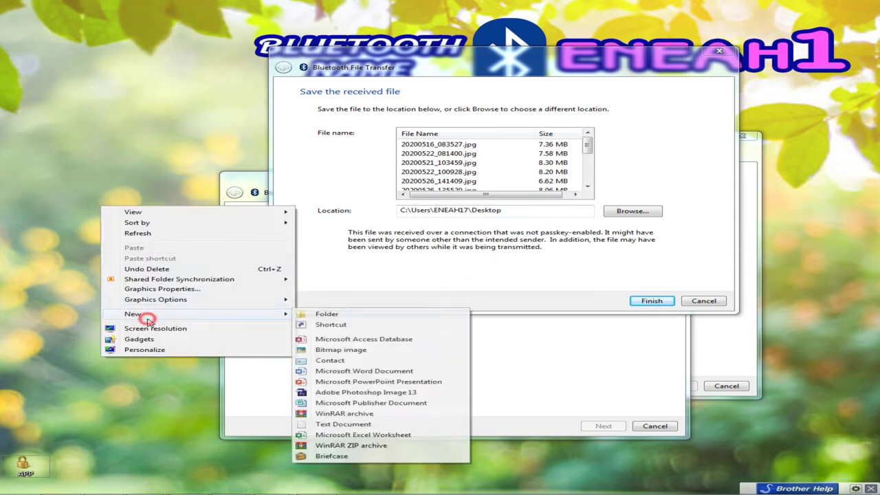
left_click(345, 314)
left_click(633, 213)
left_click(391, 307)
left_click(456, 336)
left_click(649, 300)
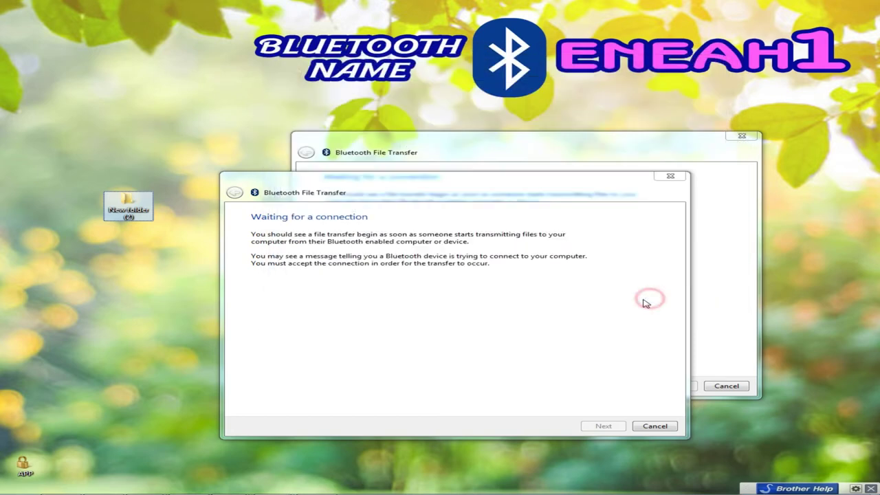
Close both waiting Bluetooth File Transfer windows and cancel the Microsoft Publisher save prompt
left_click(667, 178)
left_click(743, 136)
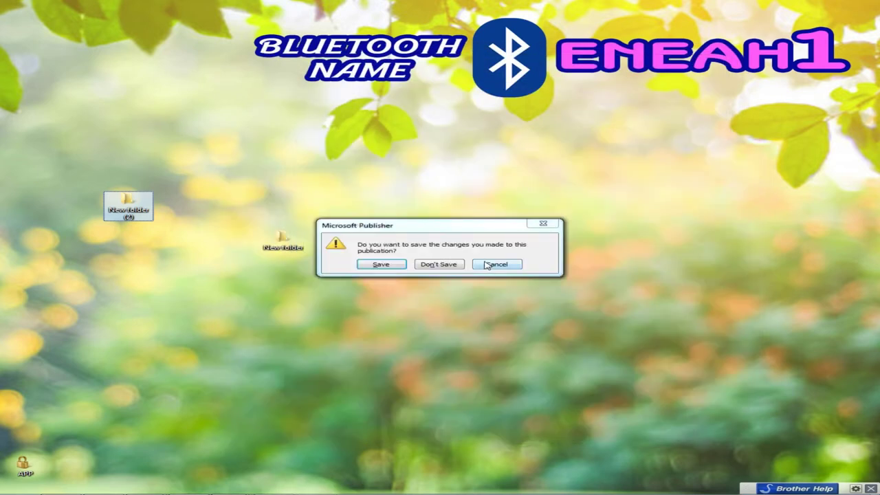
left_click(512, 266)
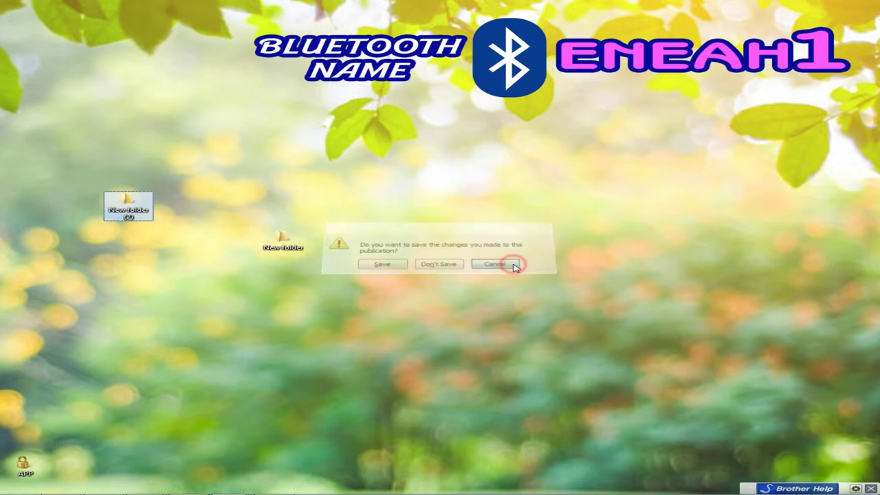
Open New folder (2) and look over the received food photos at a smaller thumbnail size
double_click(125, 203)
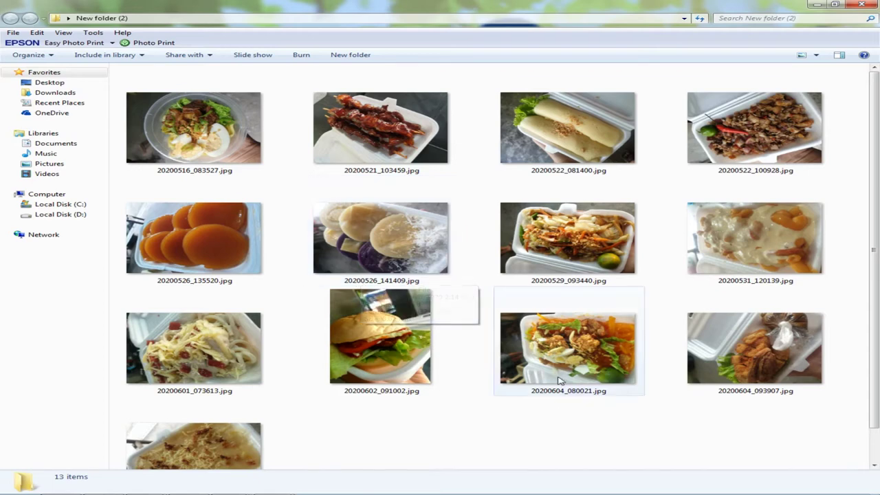
scroll(560, 403, "down", 1)
scroll(553, 385, "down", 2, "ctrl")
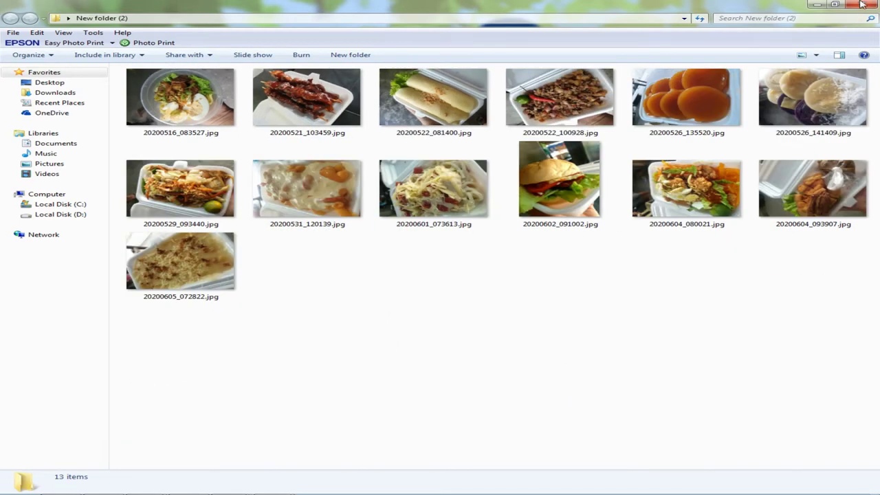
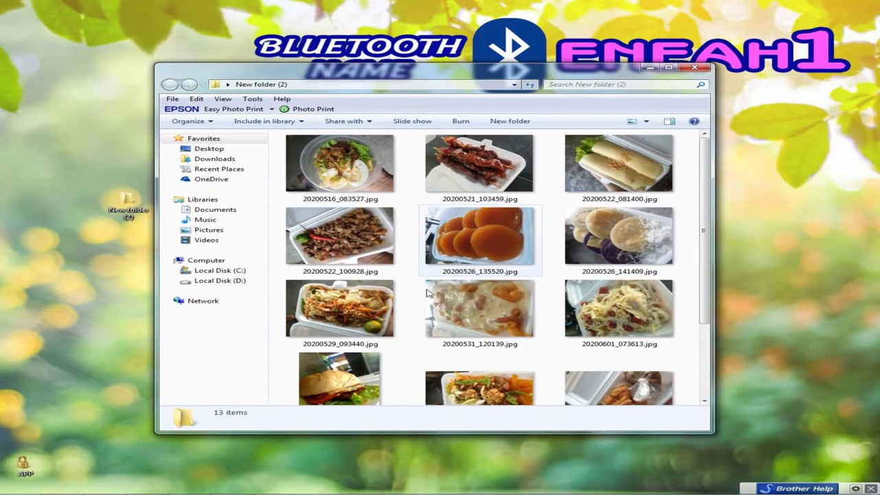
Reopen New folder (2) from the desktop and view the photo 20200516_083527.jpg full size, closing the viewer and folder when done
left_click(668, 68)
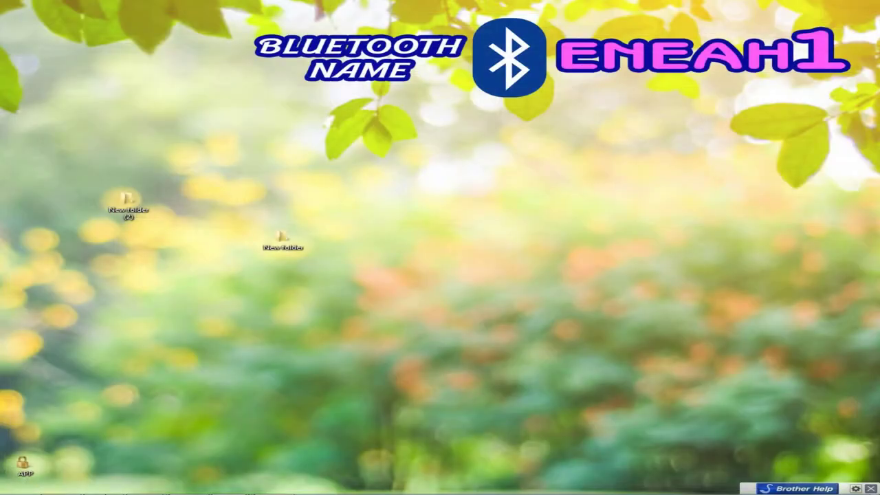
mouse_move(153, 492)
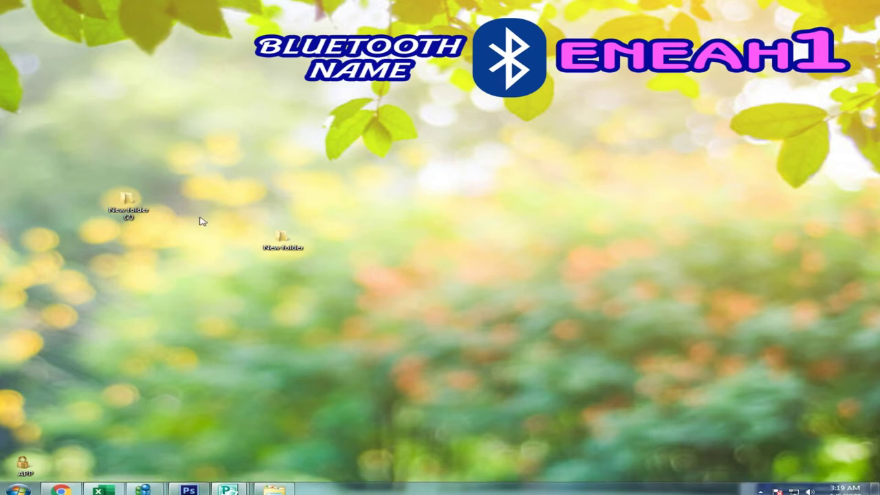
double_click(126, 202)
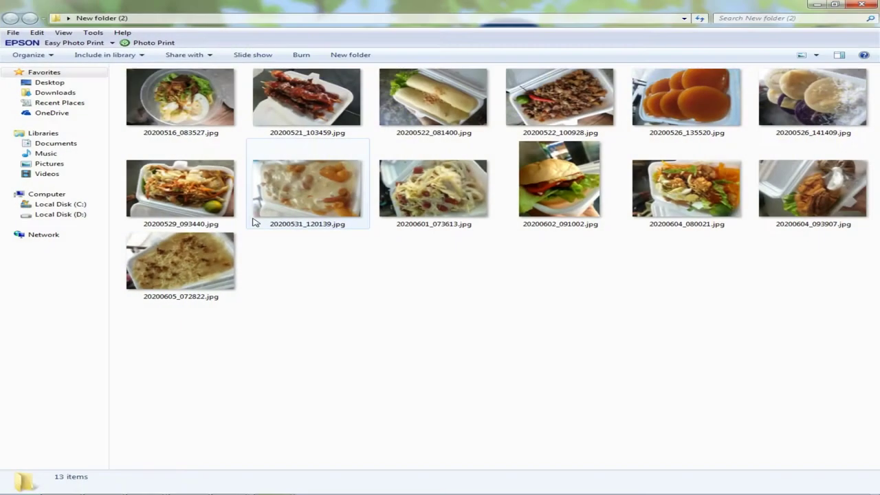
left_click(213, 100)
double_click(212, 98)
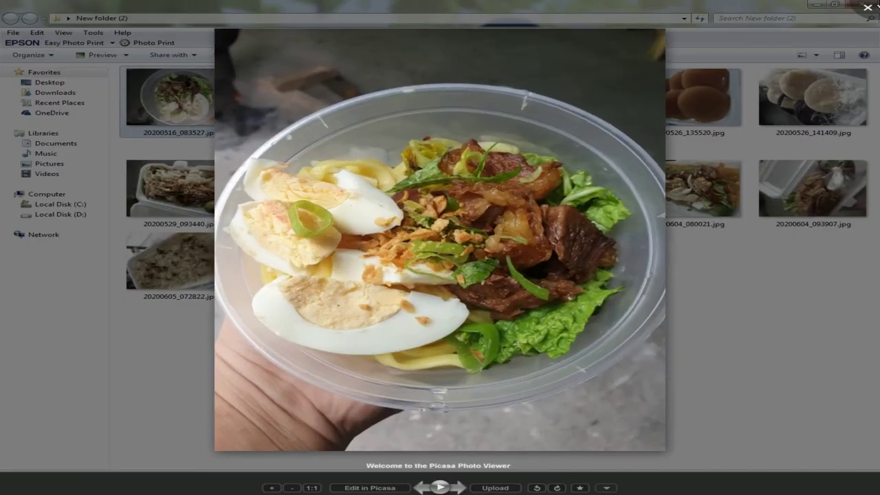
left_click(815, 34)
left_click(859, 4)
left_click(860, 5)
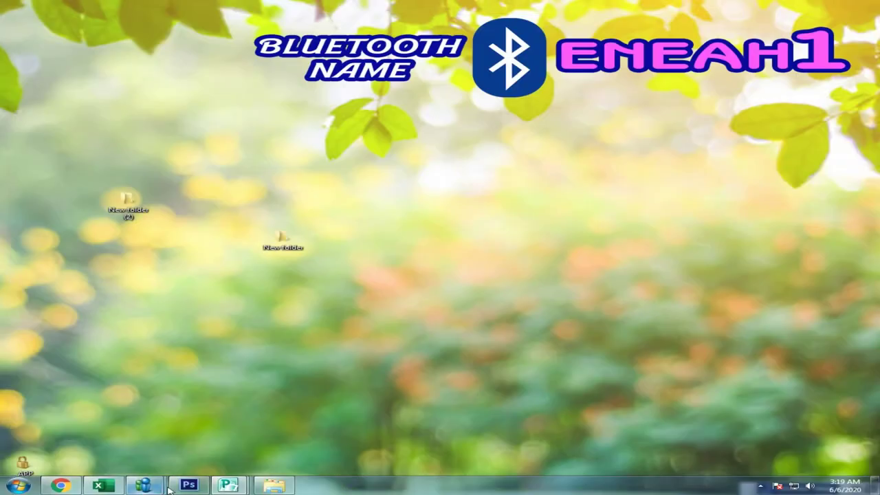
left_click(189, 491)
scroll(451, 277, "down", 6)
scroll(453, 281, "up", 8)
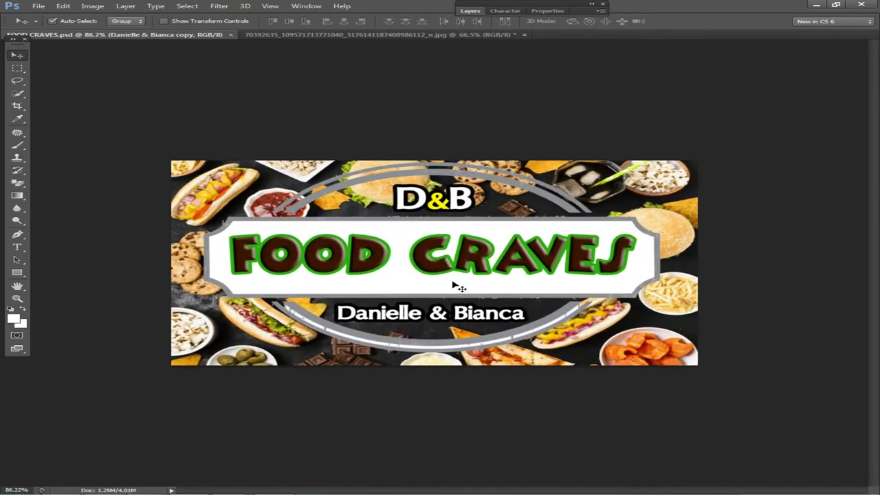
left_click(816, 5)
Line up New folder and New folder (2) beside the APP folder on the desktop
right_click(406, 132)
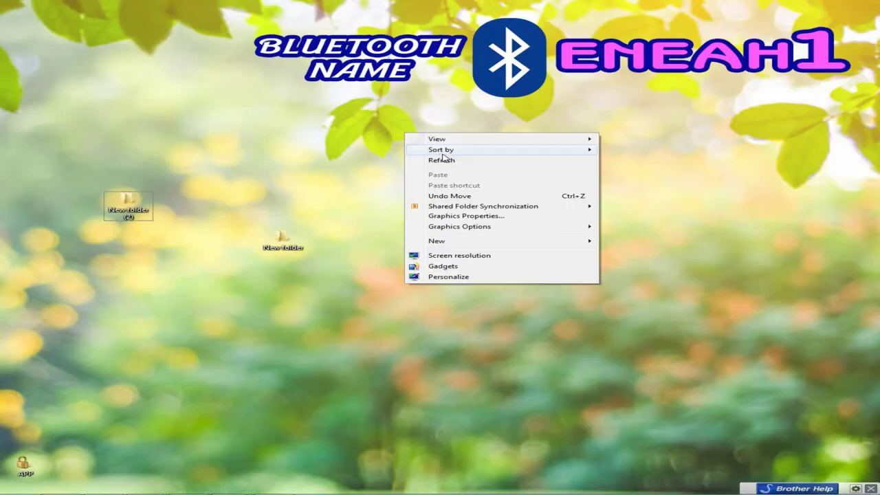
left_click(283, 239)
left_click_drag(284, 238, 127, 461)
left_click_drag(123, 199, 186, 474)
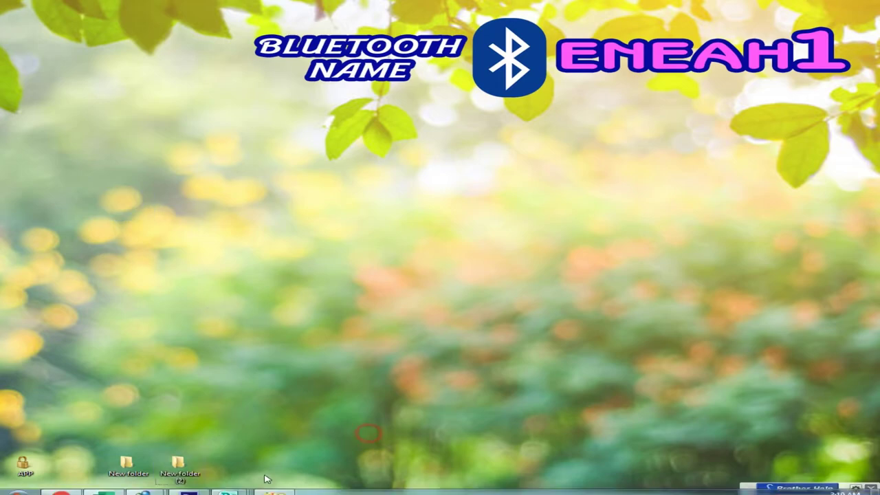
left_click(192, 485)
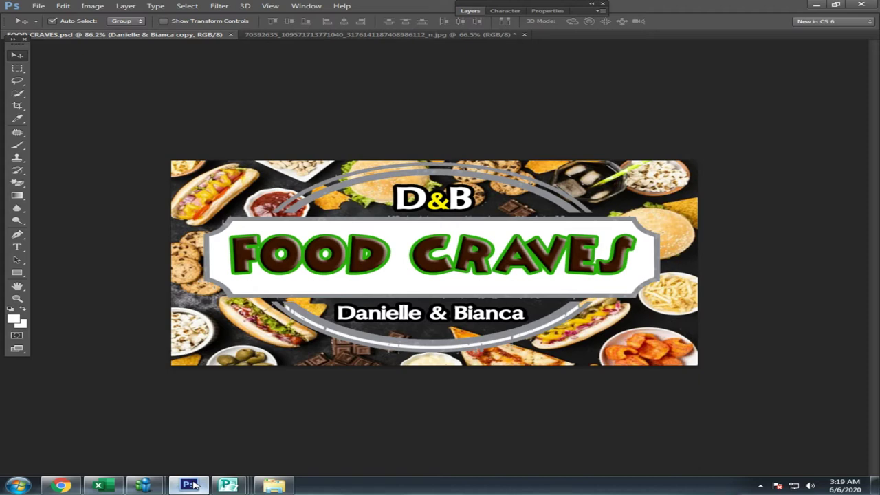
scroll(540, 383, "down", 2)
scroll(522, 393, "up", 3)
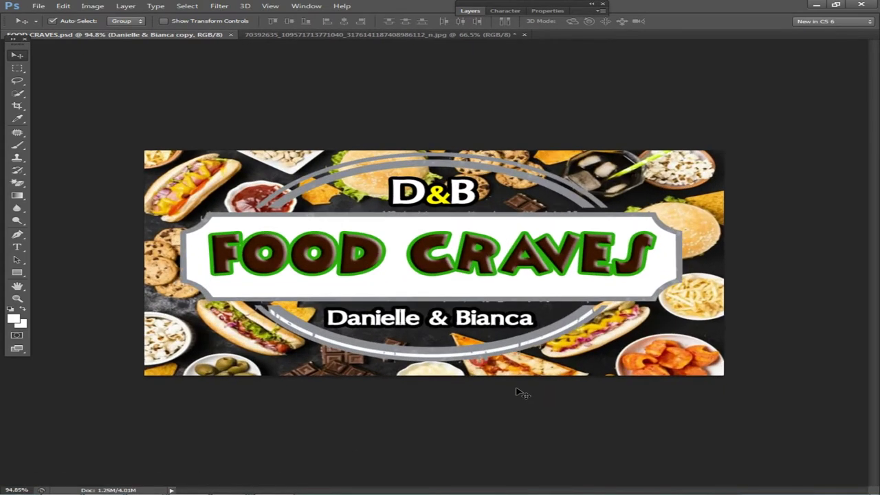
left_click(813, 4)
right_click(473, 178)
left_click(512, 206)
mouse_move(195, 489)
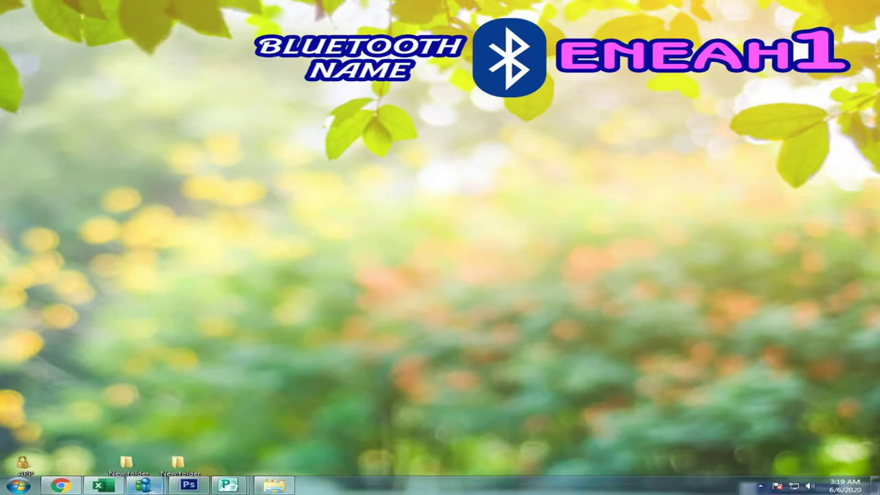
left_click(187, 486)
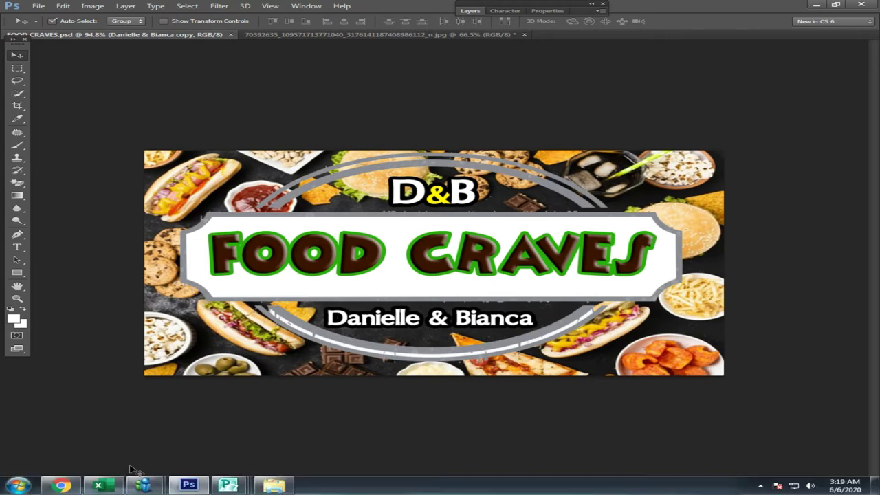
Switch to Windows Explorer, go through the APP folder to psd, and browse the designs in its Tarpaulin folder
left_click(273, 485)
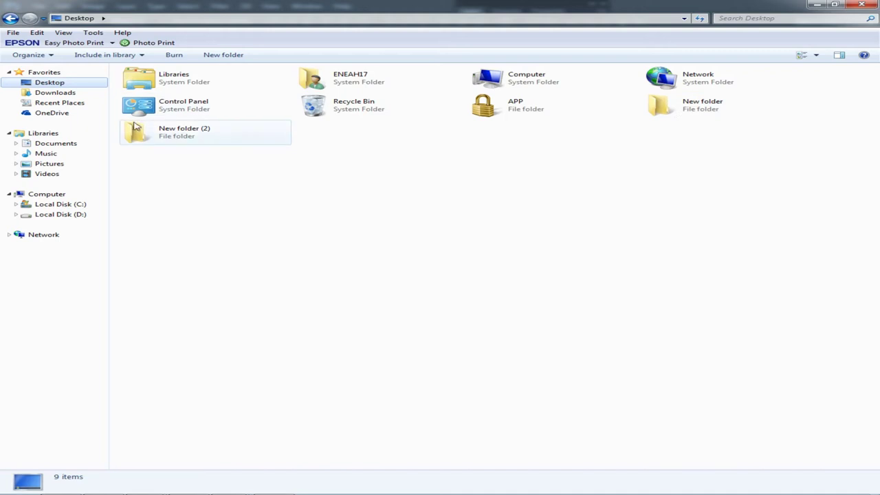
double_click(482, 110)
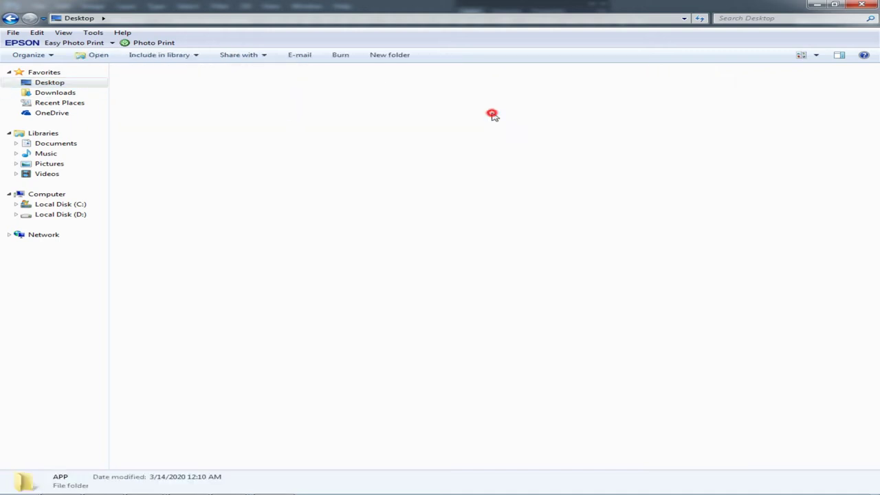
double_click(147, 146)
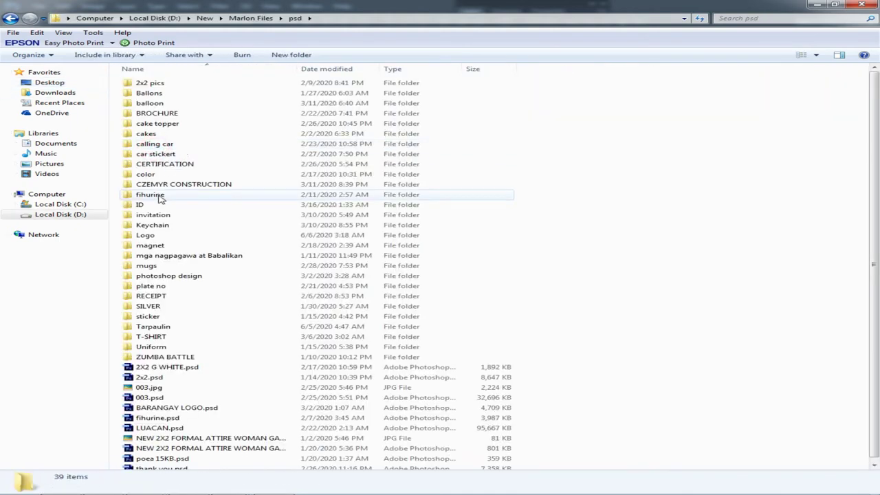
left_click(181, 235)
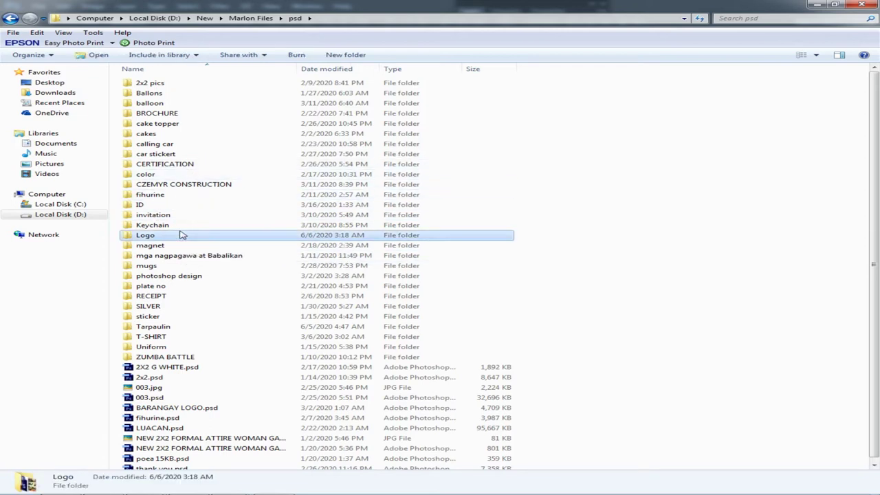
double_click(157, 327)
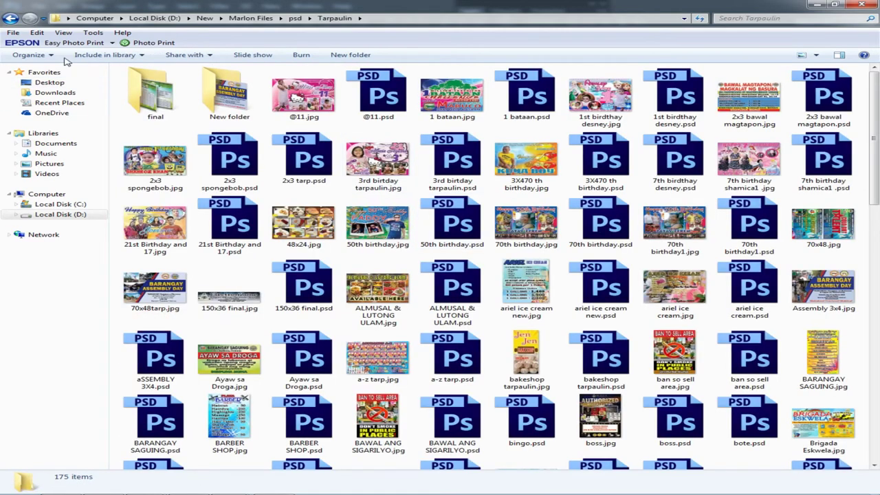
scroll(516, 344, "down", 10)
scroll(517, 344, "up", 5)
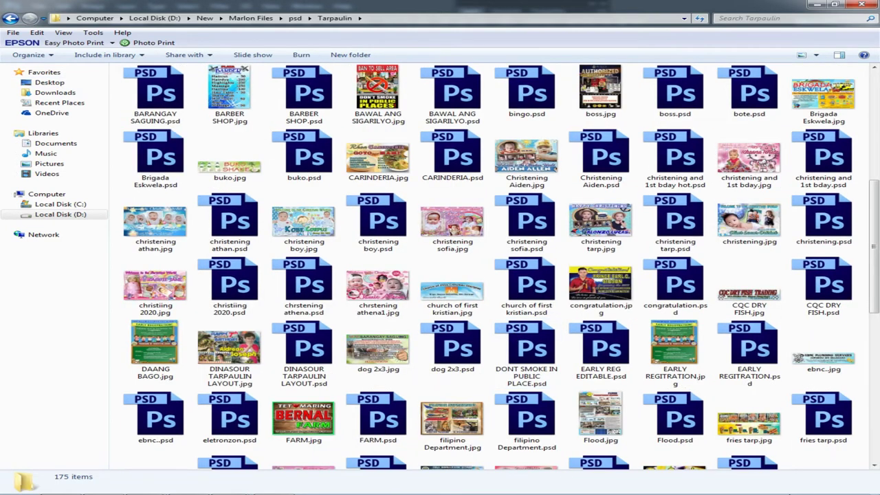
Start receiving another file over Bluetooth
left_click(761, 485)
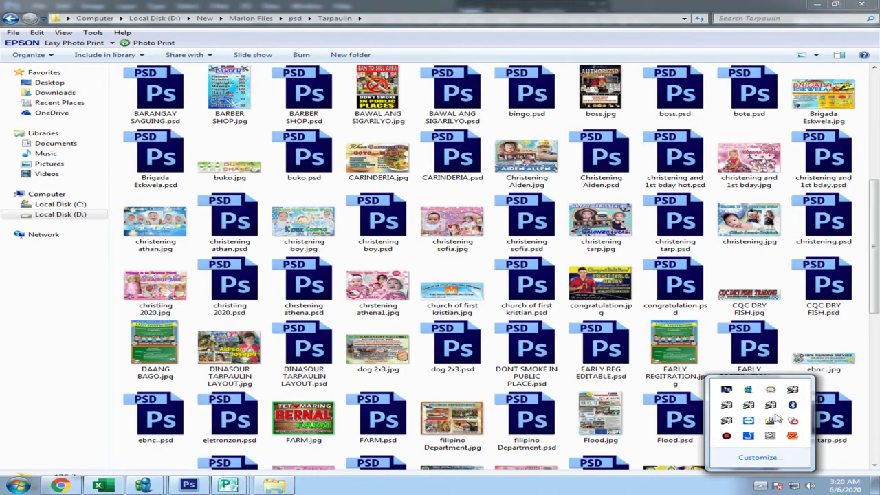
right_click(793, 406)
left_click(781, 356)
left_click(616, 7)
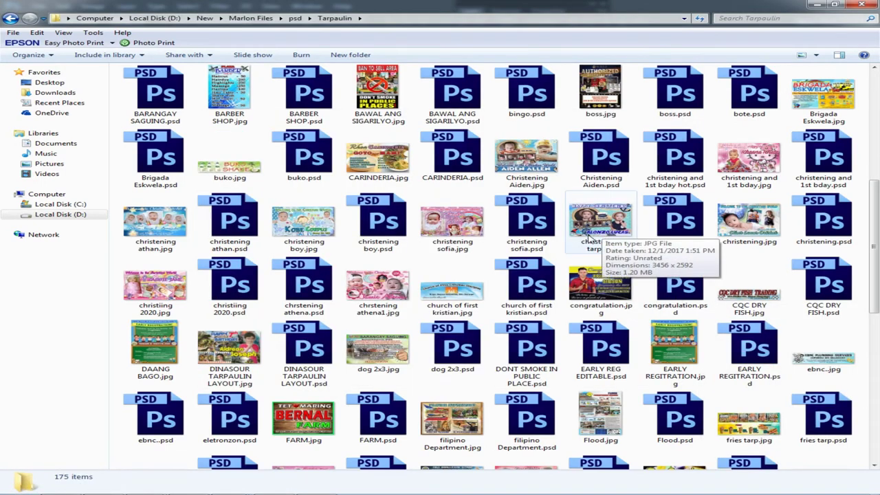
Preview the 48x24.jpg food menu design in the Tarpaulin folder and search that folder for 48
scroll(520, 253, "up", 5)
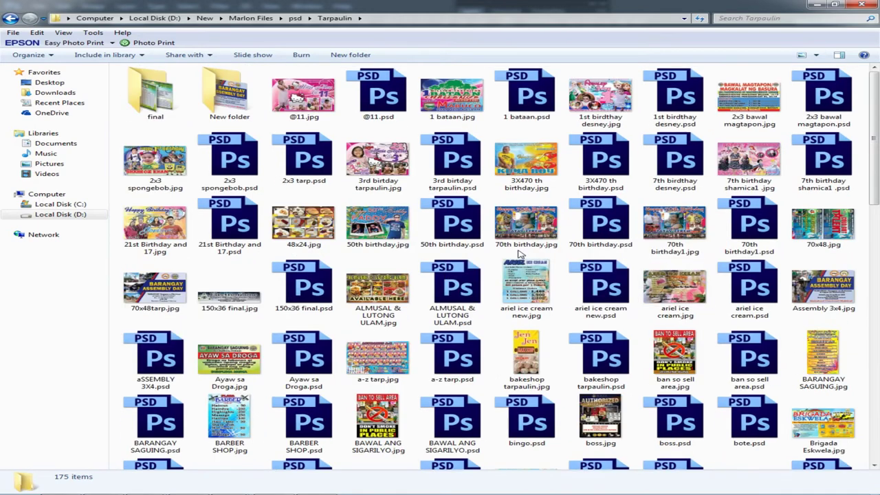
scroll(521, 254, "down", 10)
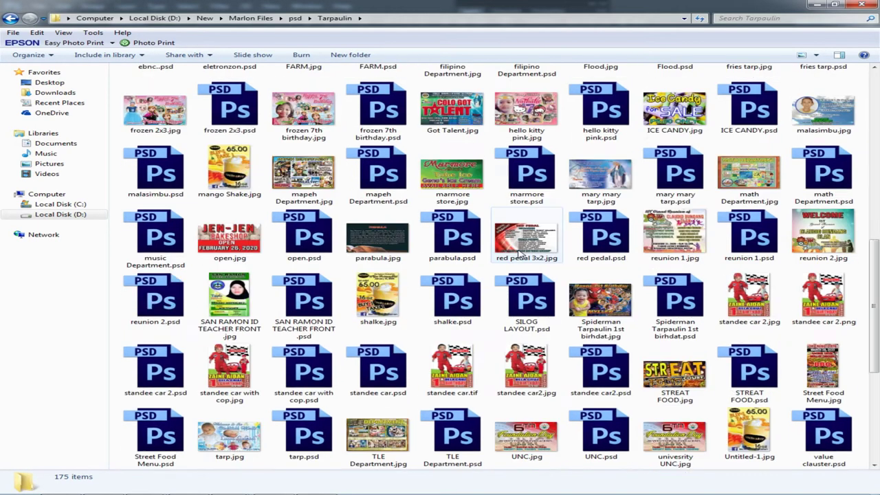
scroll(520, 254, "up", 8)
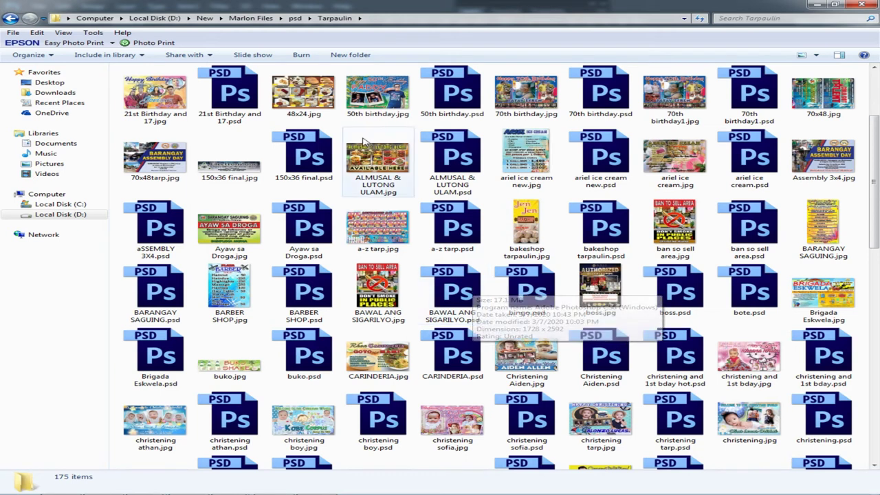
double_click(309, 103)
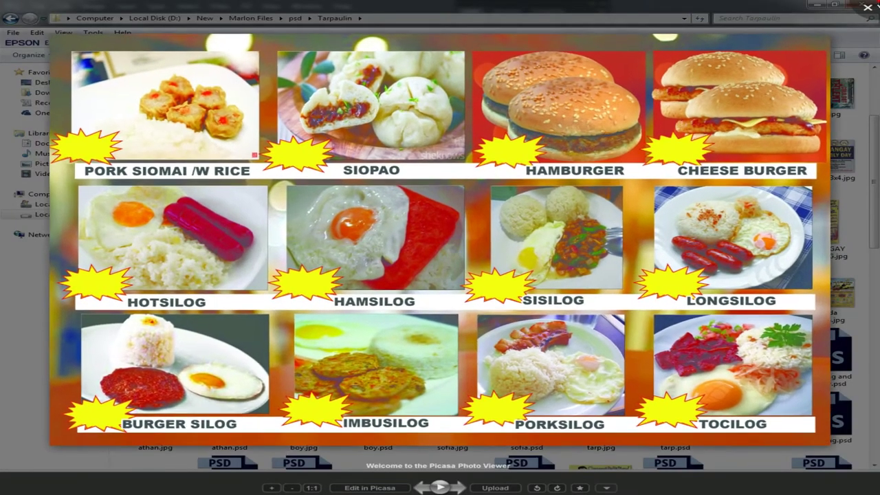
key("Escape")
left_click(784, 18)
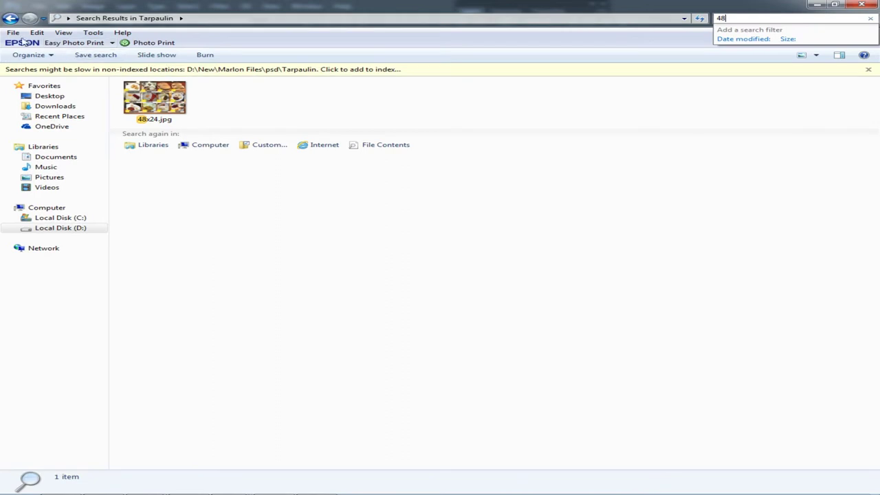
left_click(10, 18)
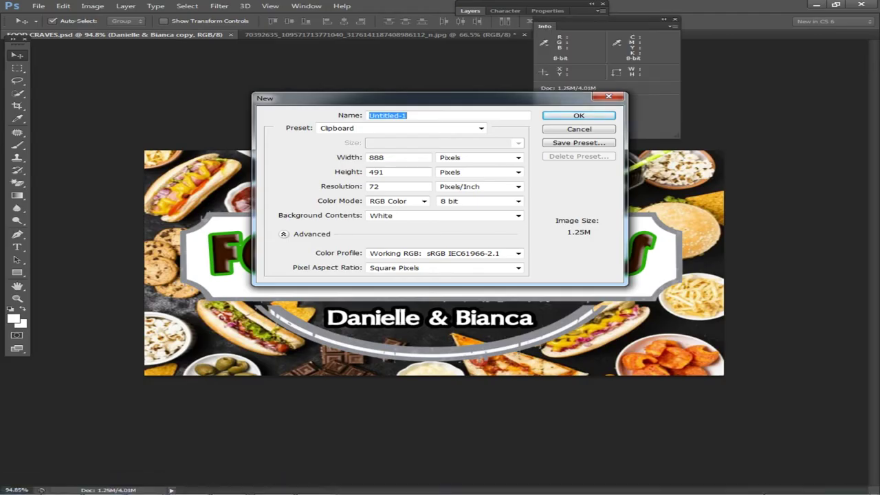
Create a new white RGB document in Photoshop, 3 pixels wide and 491 pixels high at 72 pixels/inch
left_click(760, 485)
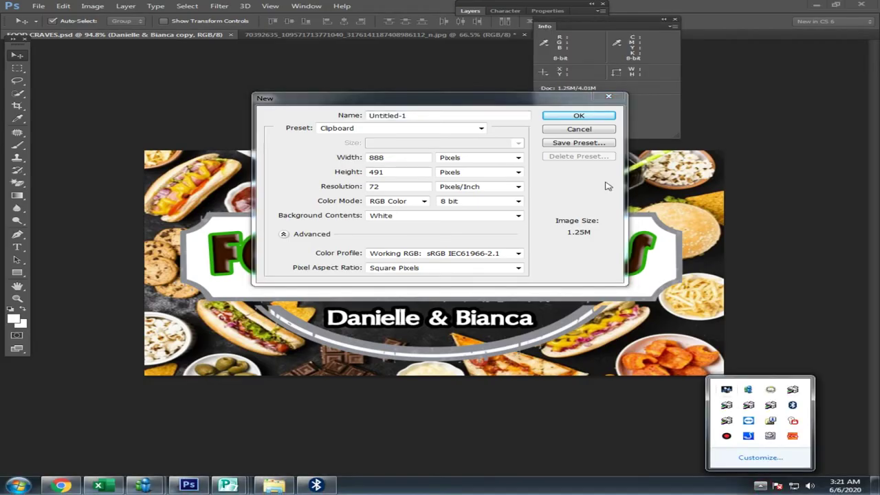
left_click(690, 25)
double_click(409, 158)
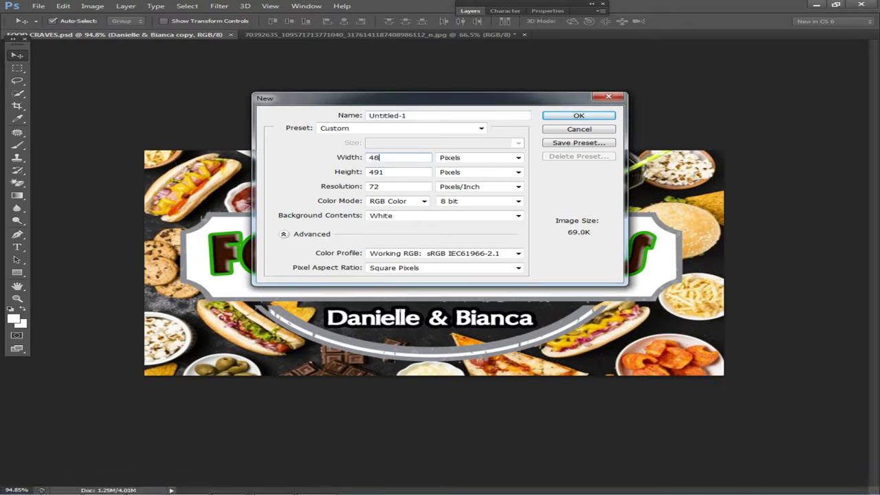
key("Return")
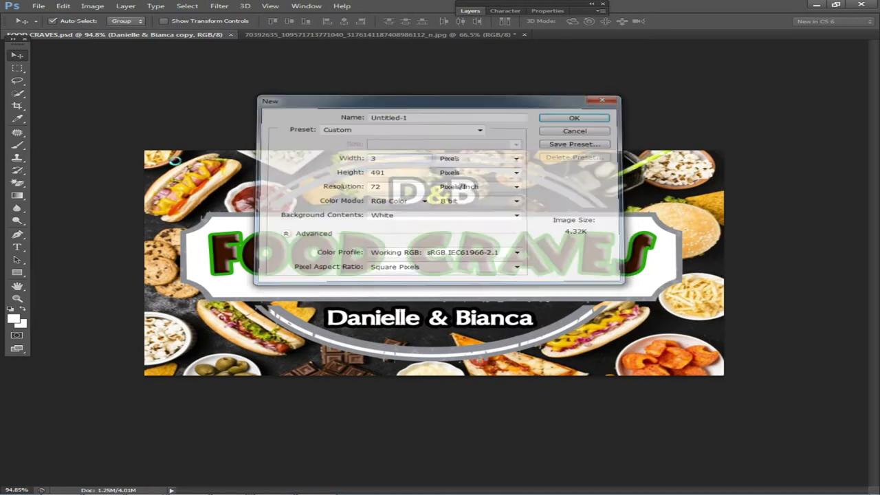
Resize the new blank document to 36 inches wide by 24 inches high, without constrained proportions
left_click(109, 4)
left_click(133, 75)
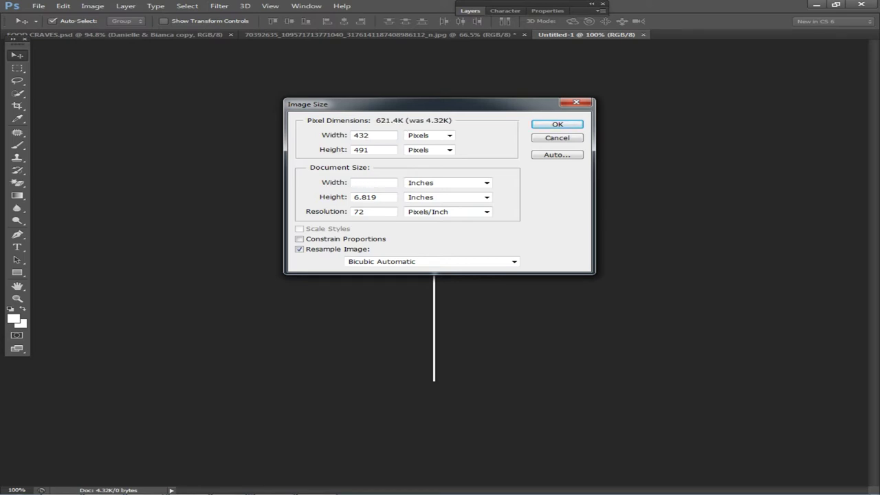
key("Tab")
key("Tab")
type("24")
key("Return")
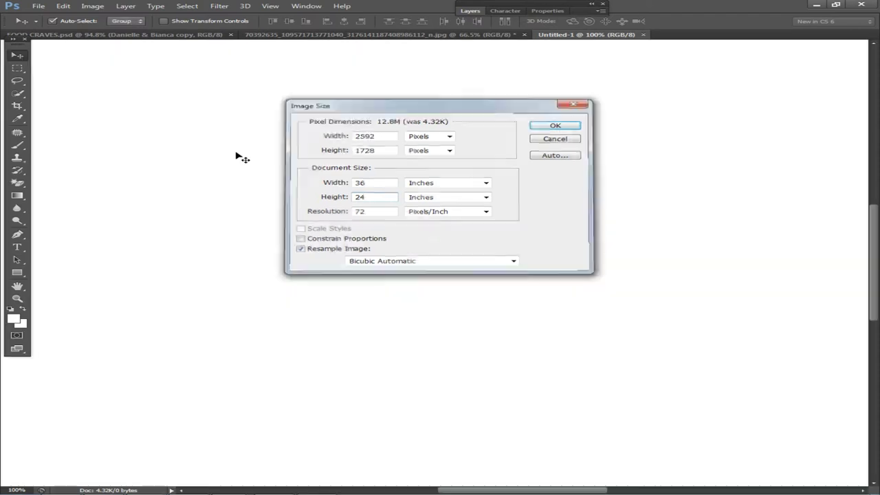
scroll(383, 227, "down", 3)
scroll(380, 243, "up", 1)
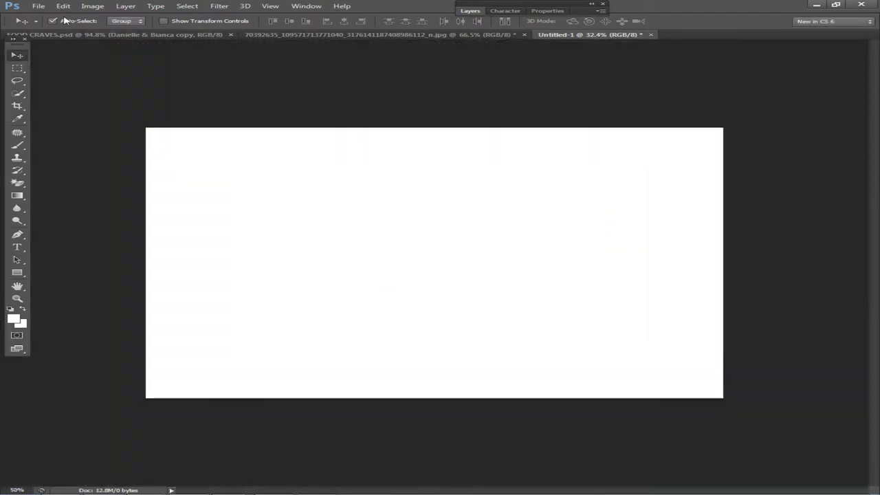
Check the blank document's width, height and resolution in Image Size without changing them
left_click(93, 5)
left_click(117, 74)
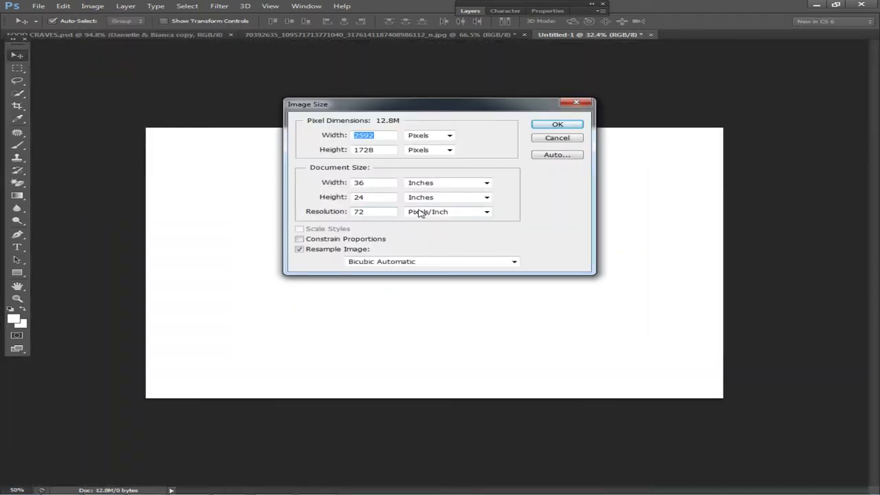
left_click(545, 114)
scroll(598, 271, "down", 2)
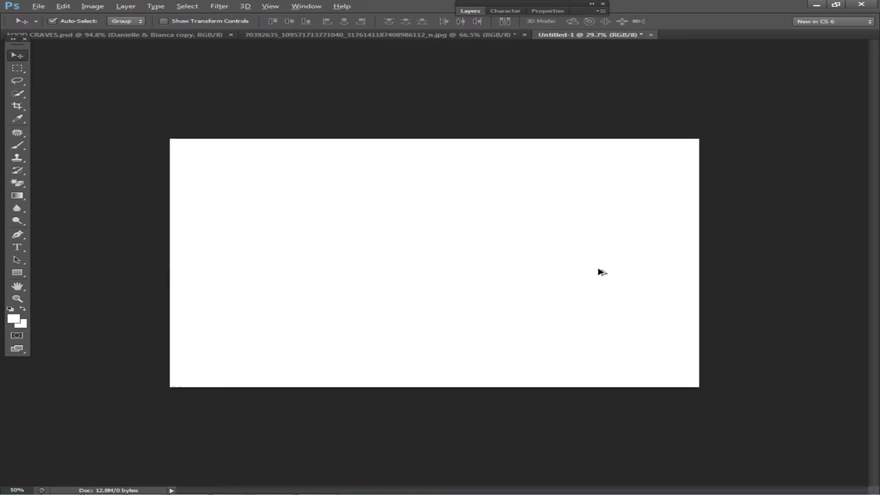
Save the Bluetooth-received 20200606_174416.jpg to New folder (2) on the desktop and preview the photo
left_click(68, 489)
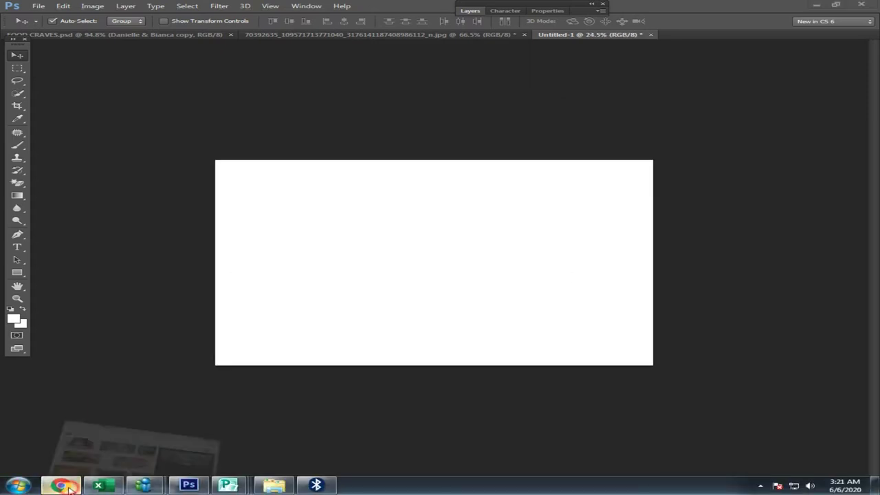
left_click(69, 490)
left_click(873, 487)
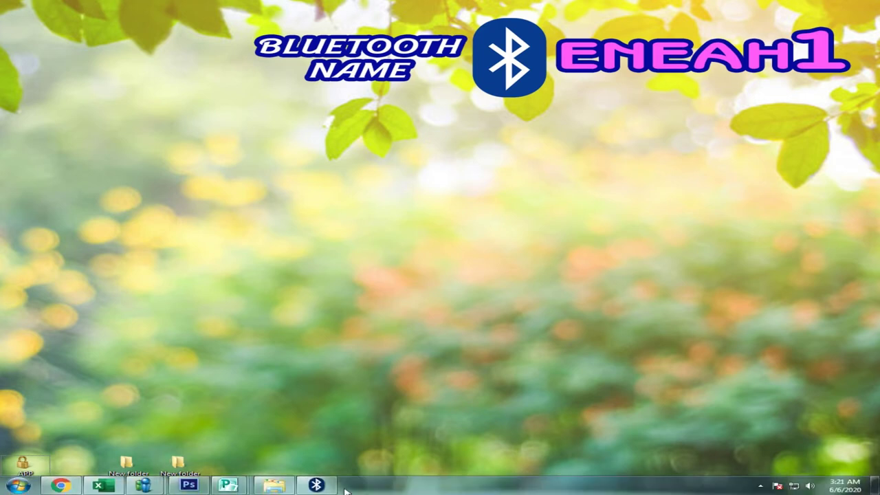
left_click(316, 485)
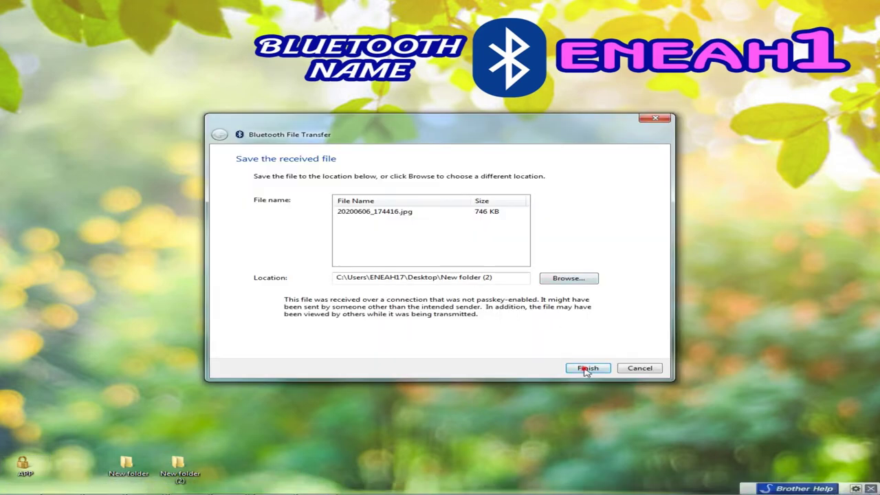
left_click(586, 368)
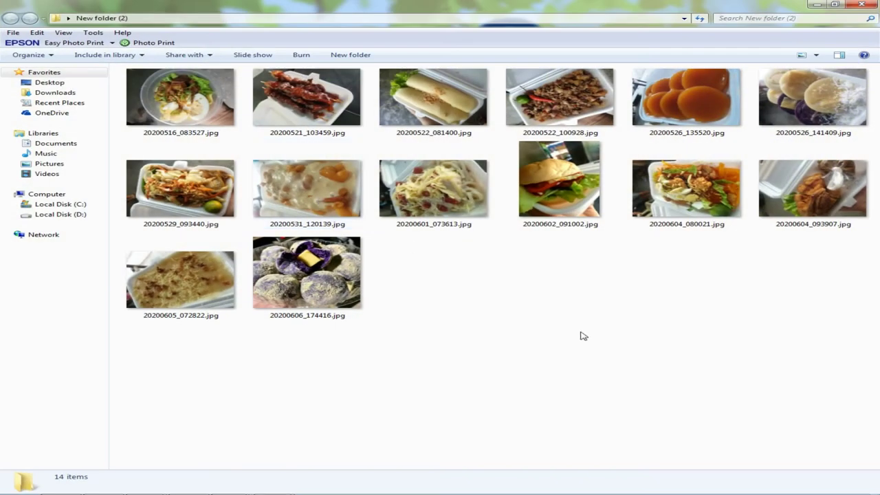
double_click(302, 269)
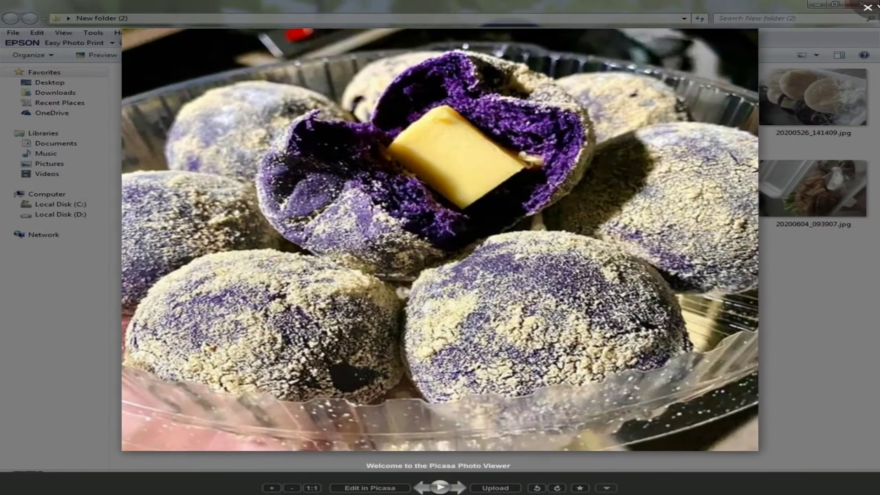
left_click(867, 7)
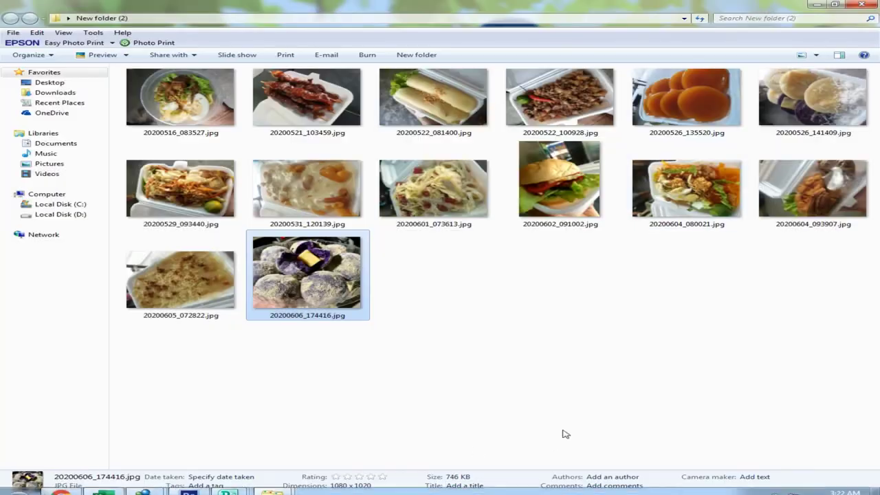
Reopen Bluetooth File Transfer to receive another file
left_click(761, 487)
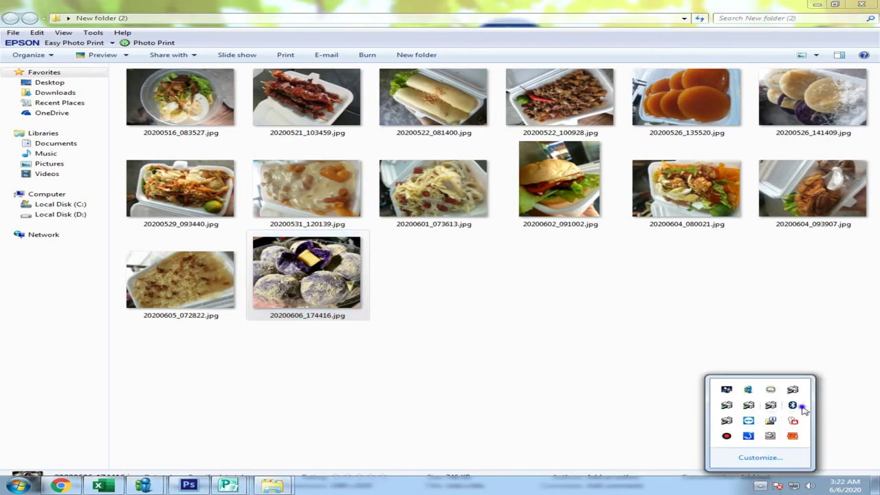
right_click(792, 404)
left_click(776, 356)
left_click(763, 351)
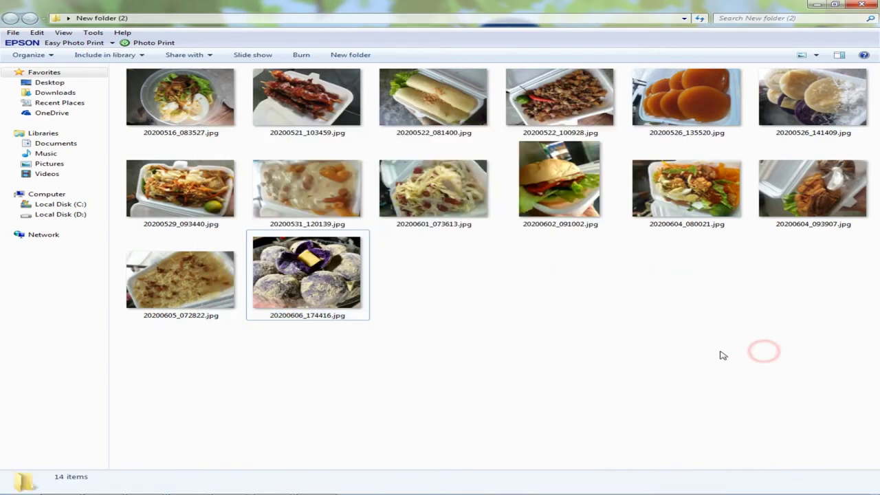
Place the photo 20200516_083527.jpg from New folder (2) into the blank Photoshop document
left_click_drag(85, 82, 101, 101)
left_click_drag(177, 110, 113, 128)
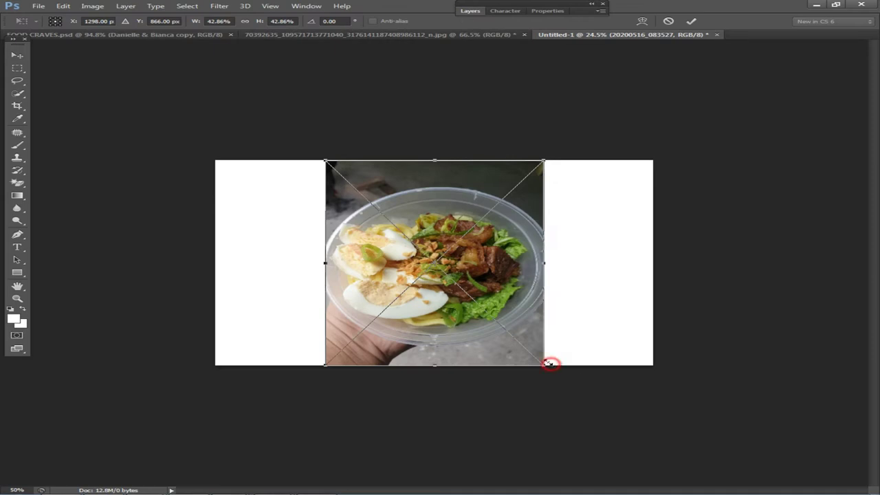
left_click_drag(548, 363, 546, 363)
key("Return")
Rasterize the placed photo, cut out a rectangular selection around the food bowl, delete the leftover strips and paste the cutout as its own layer
left_click(15, 69)
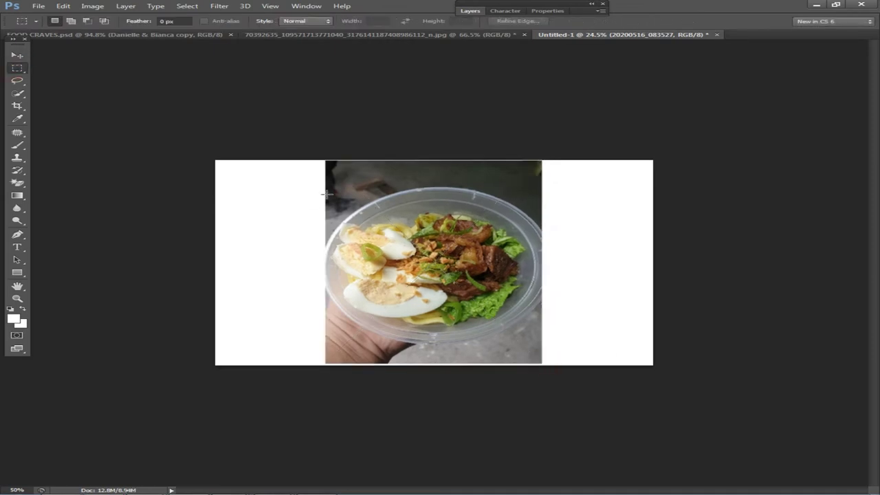
mouse_move(324, 192)
left_mouse_down()
mouse_move(554, 325)
mouse_move(550, 359)
mouse_move(529, 332)
left_mouse_up()
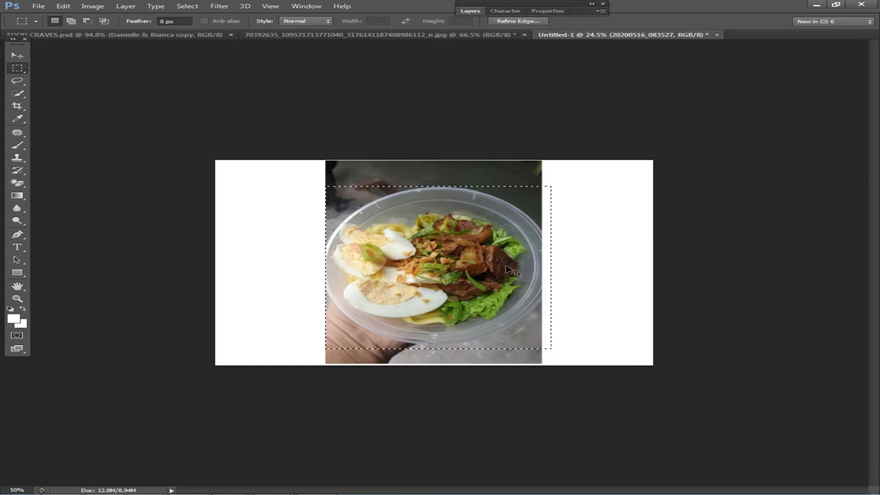
left_click(17, 182)
left_click(448, 201)
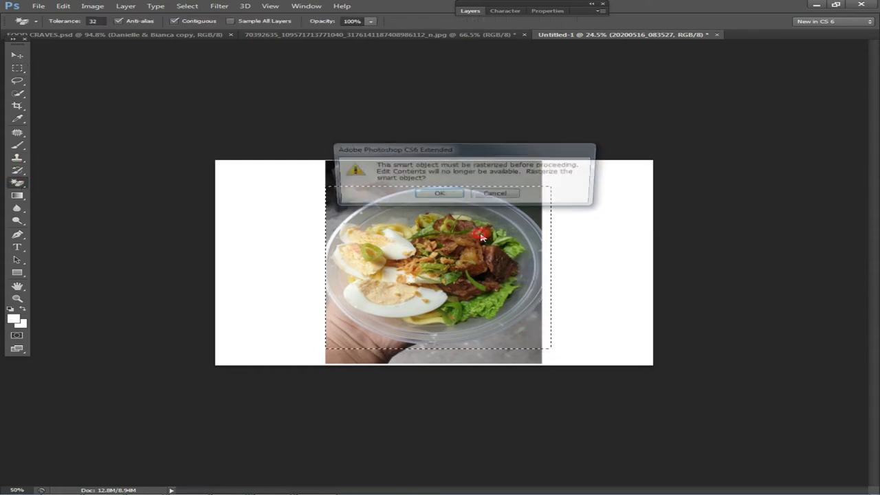
left_click(450, 195)
key("ctrl+x")
left_click(16, 55)
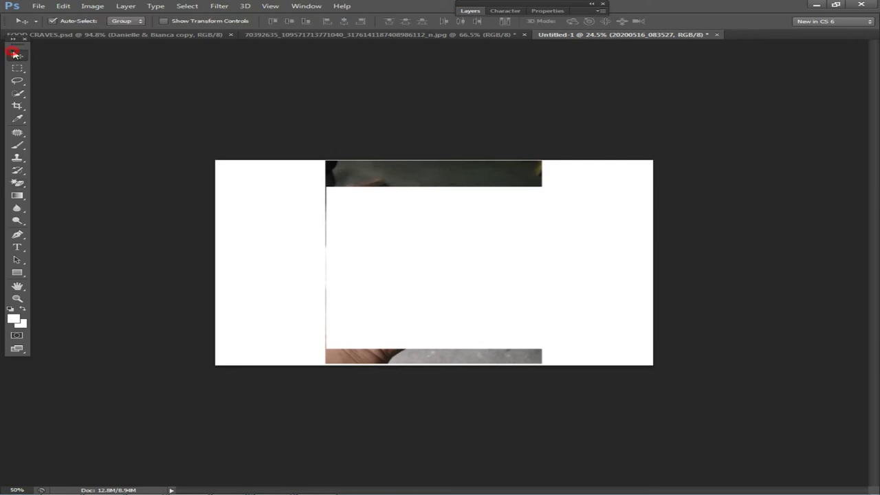
key("Delete")
key("ctrl+v")
Scale the bowl cutout to about 36% and place it near the canvas's upper-left corner
key("ctrl+t")
left_click_drag(544, 345, 439, 266)
left_click_drag(413, 228, 359, 226)
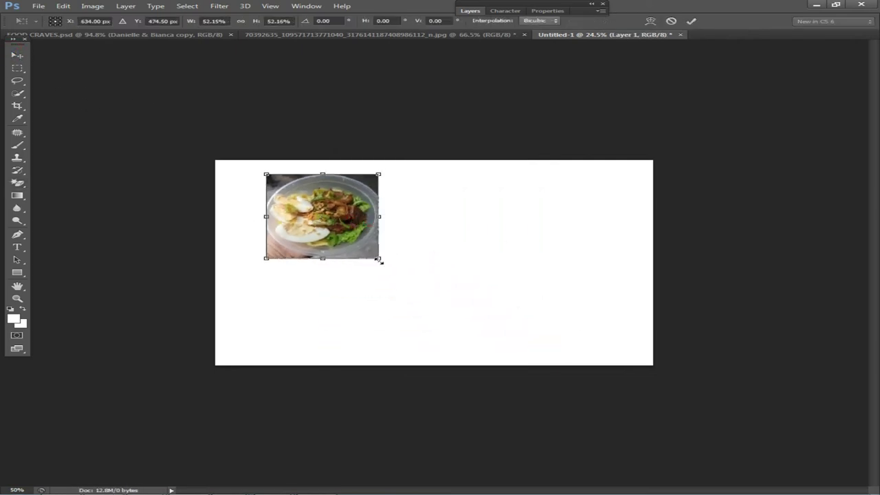
left_click_drag(378, 260, 347, 233)
left_click_drag(319, 198, 296, 200)
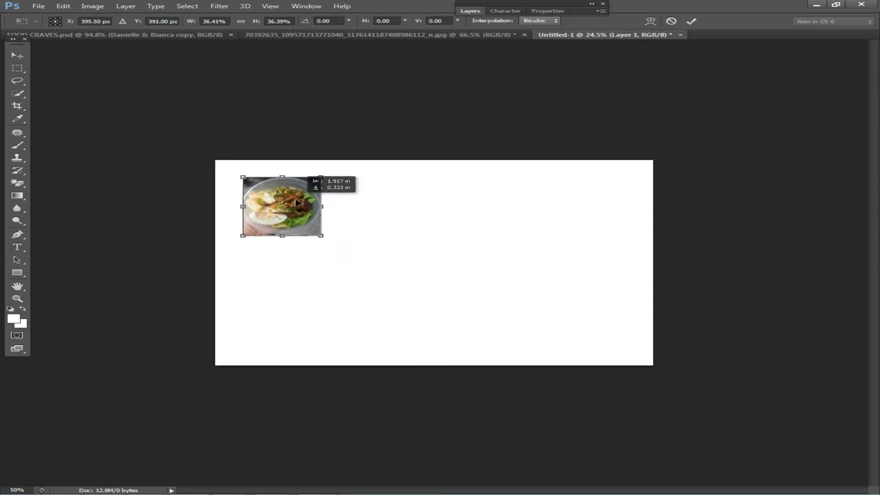
key("Return")
scroll(412, 343, "up", 4)
Switch to Chrome and open the Google home page in a new tab
mouse_move(121, 492)
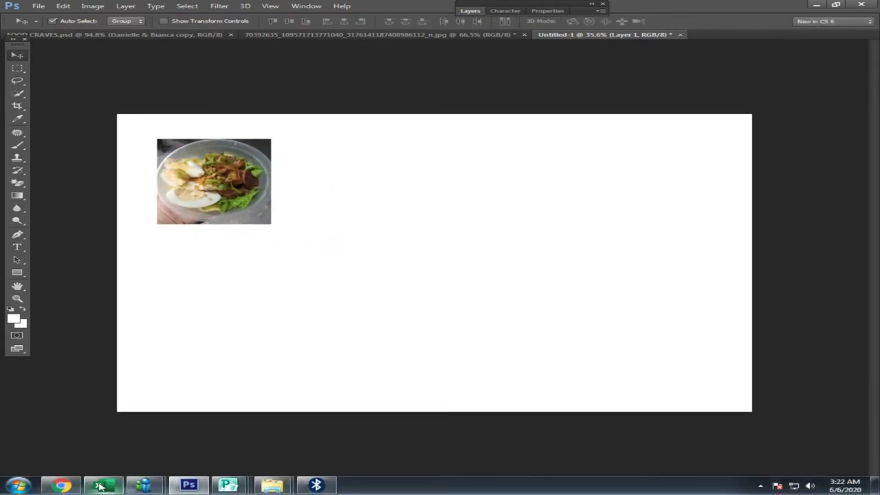
left_click(100, 485)
left_click(60, 486)
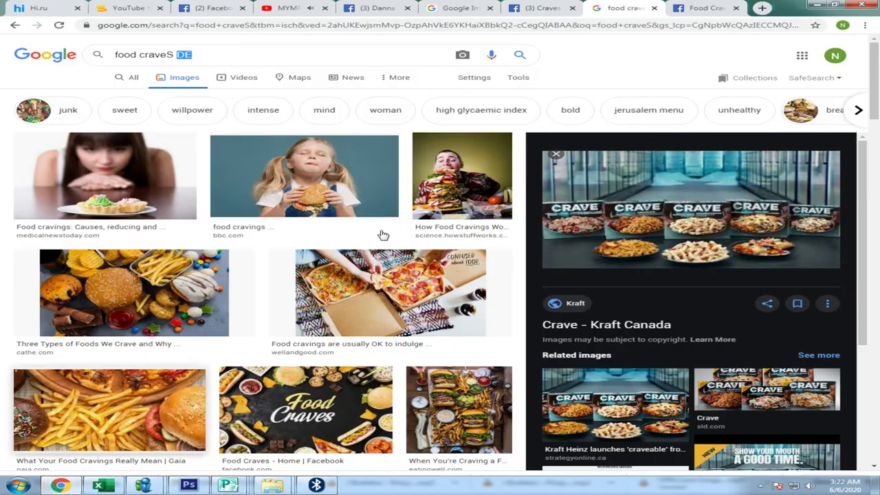
key("ctrl+t")
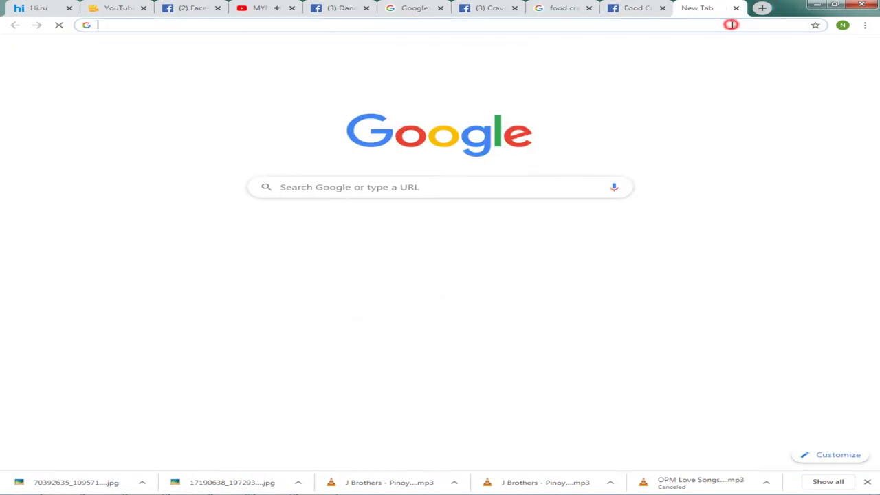
type("goo")
key("Return")
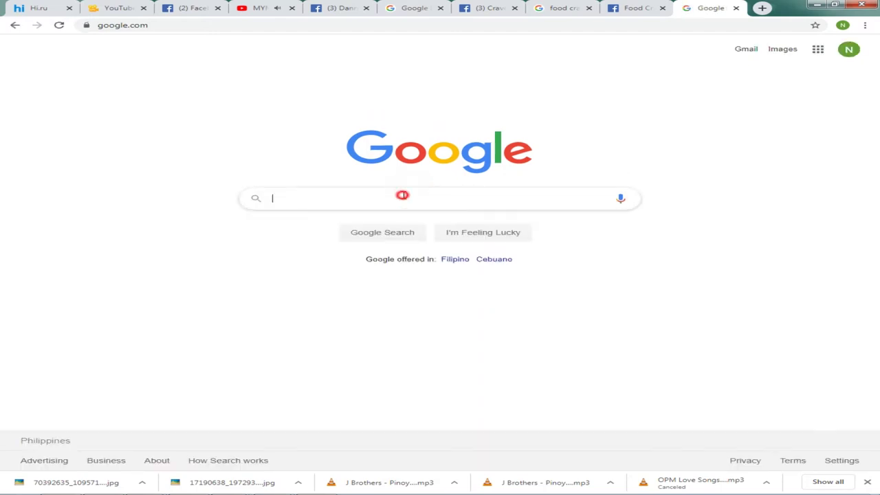
Search Google for street food LOGO
left_click(404, 195)
type("sTE")
key("BackSpace")
type("RE")
key("Down")
key("Down")
key("Down")
type("LOGO")
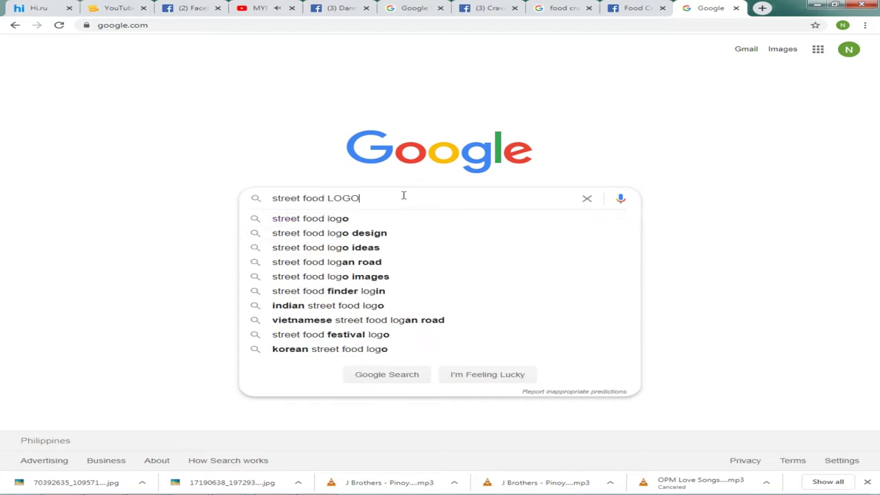
key("Return")
Change the search to street food background and show the image results
double_click(189, 57)
type("BAC")
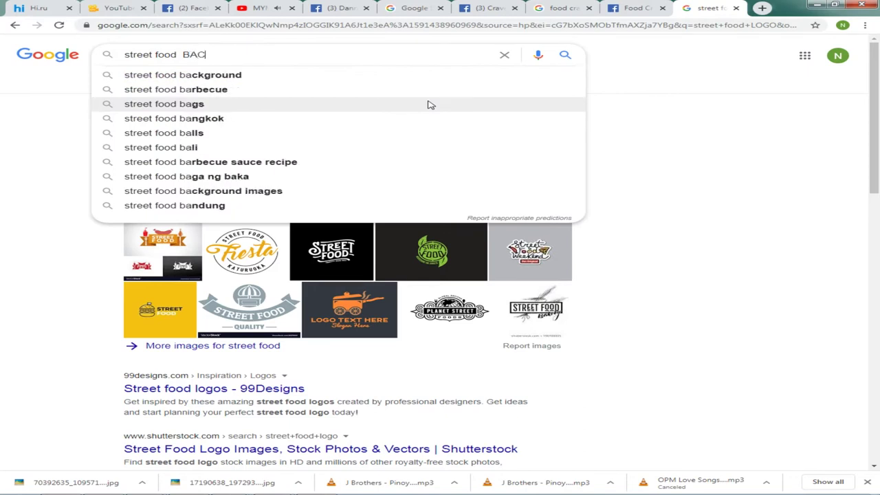
key("Down")
key("Return")
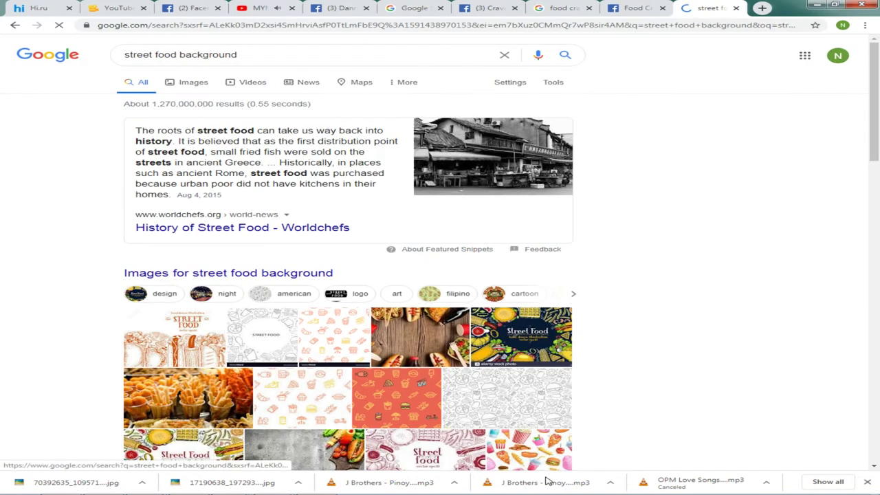
left_click(194, 83)
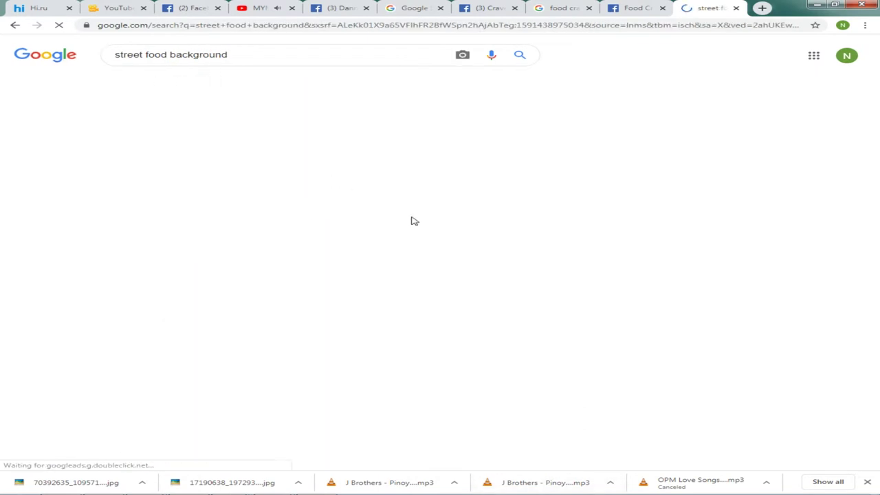
Examine the street food background images for a usable tarpaulin backdrop, close the search tab and minimize the browser
scroll(426, 230, "down", 6)
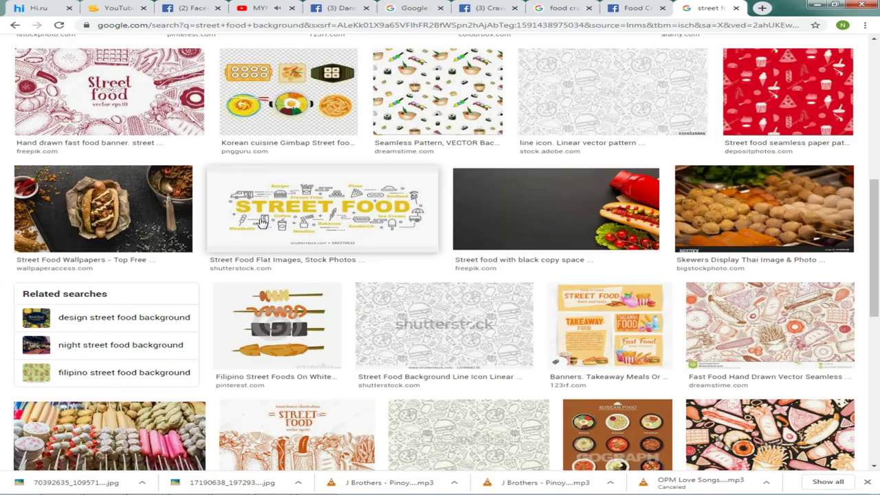
scroll(261, 221, "down", 10)
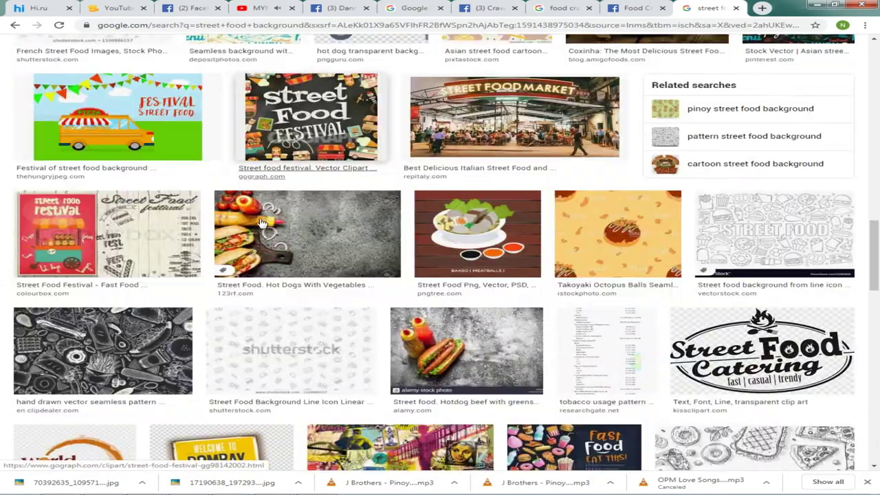
scroll(385, 371, "down", 1)
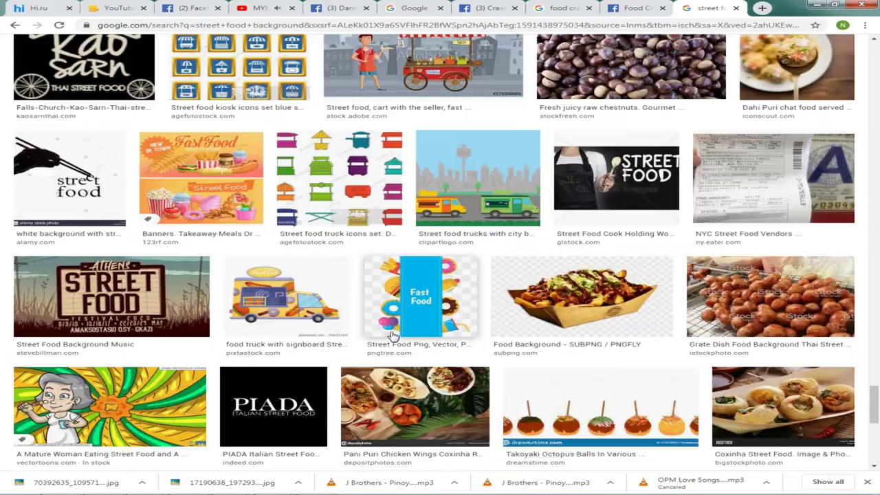
scroll(391, 335, "down", 6)
scroll(392, 335, "down", 14)
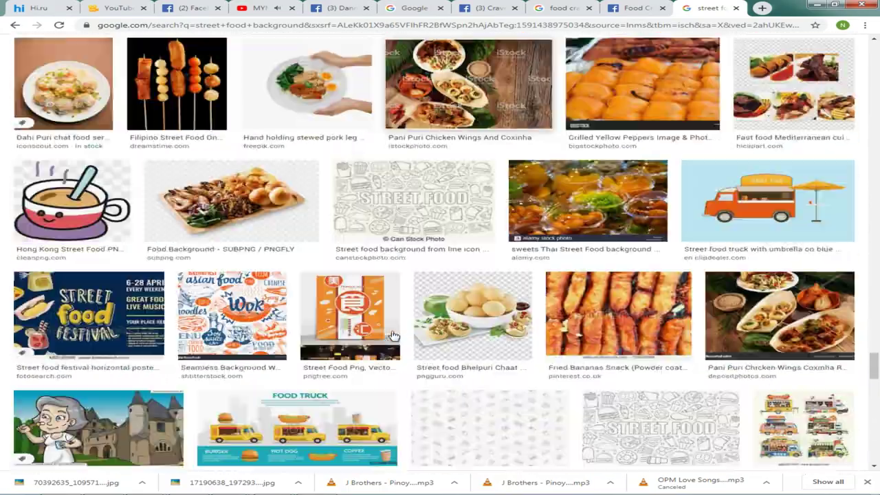
scroll(393, 336, "down", 15)
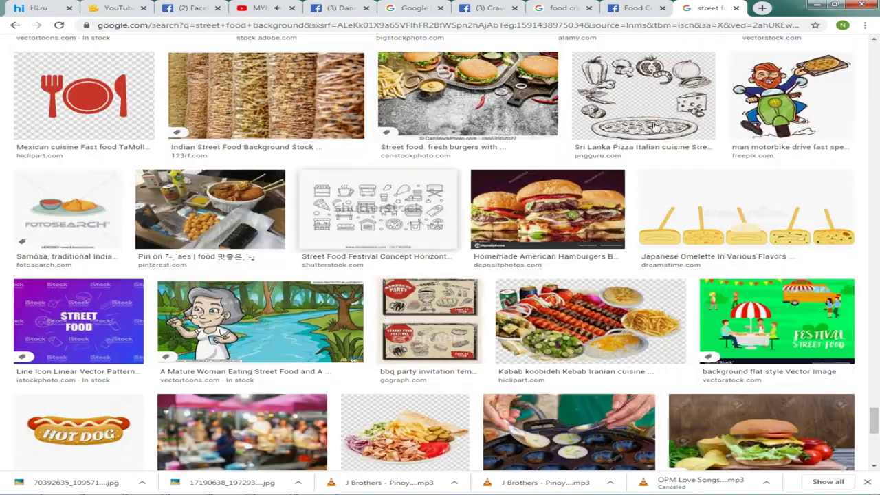
left_click(736, 8)
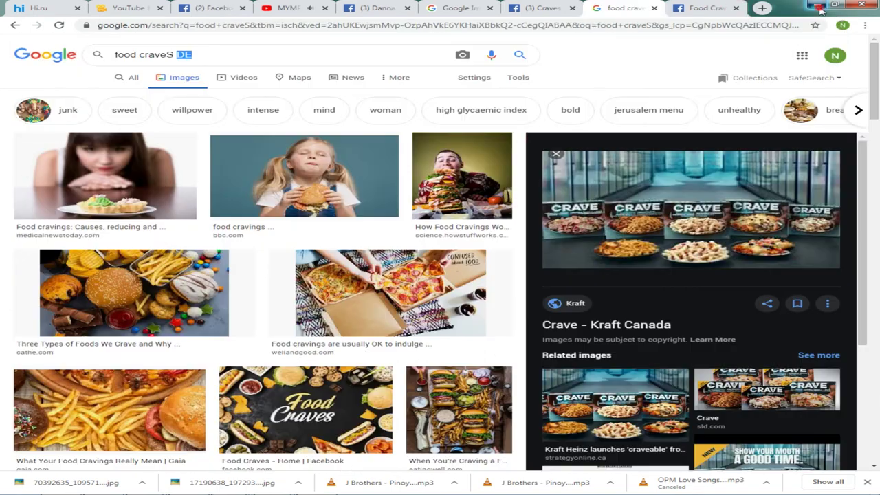
left_click(819, 8)
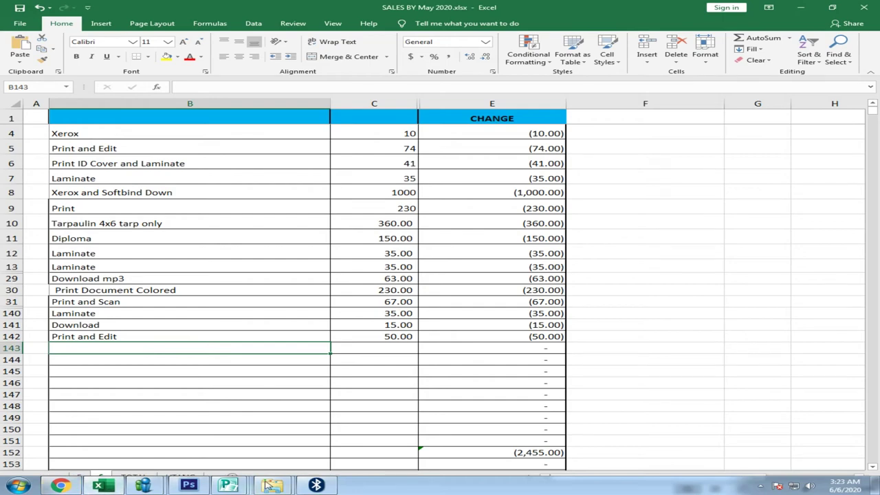
Search the Tarpaulin folder for ST and open STREAT FOOD.psd in Photoshop
mouse_move(268, 485)
left_click(241, 419)
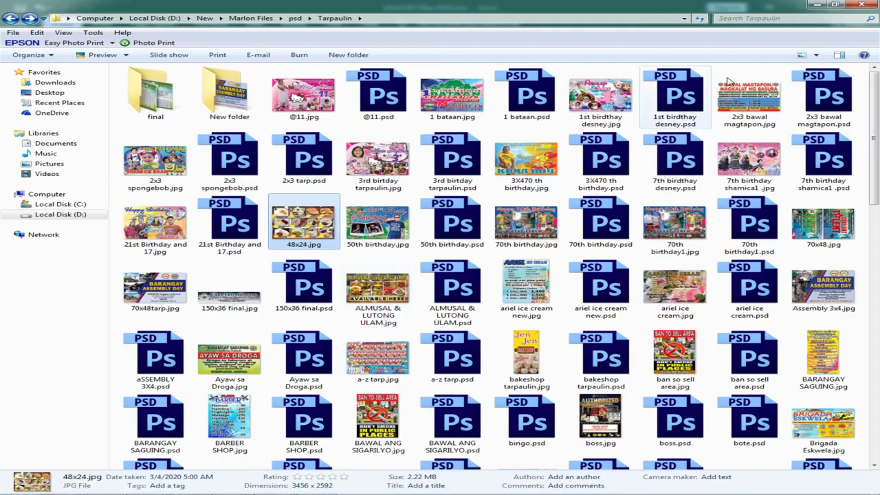
left_click(791, 17)
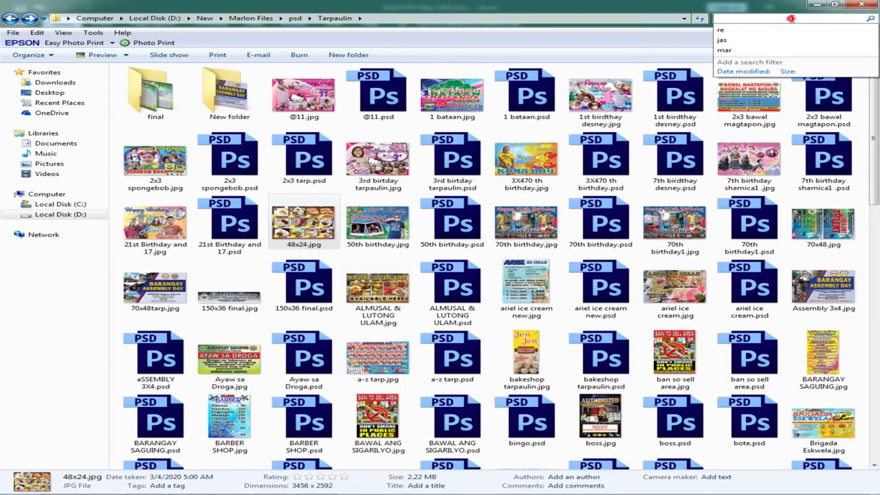
type("ST")
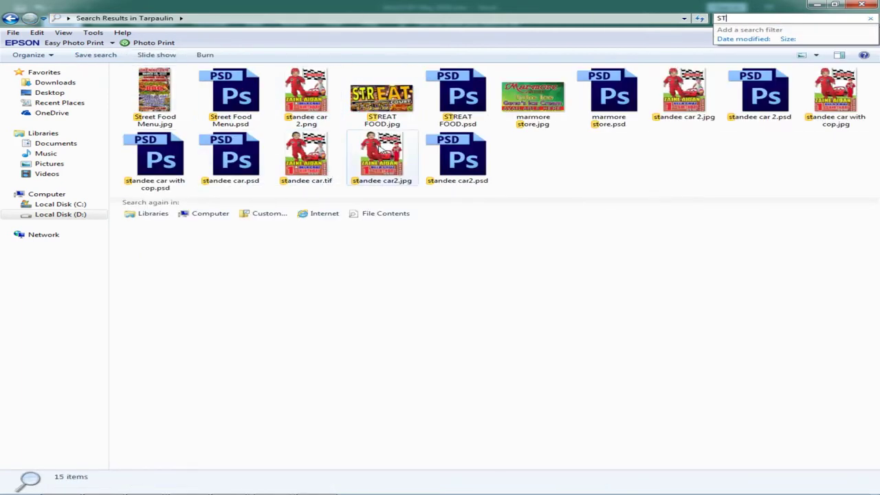
left_click(481, 96)
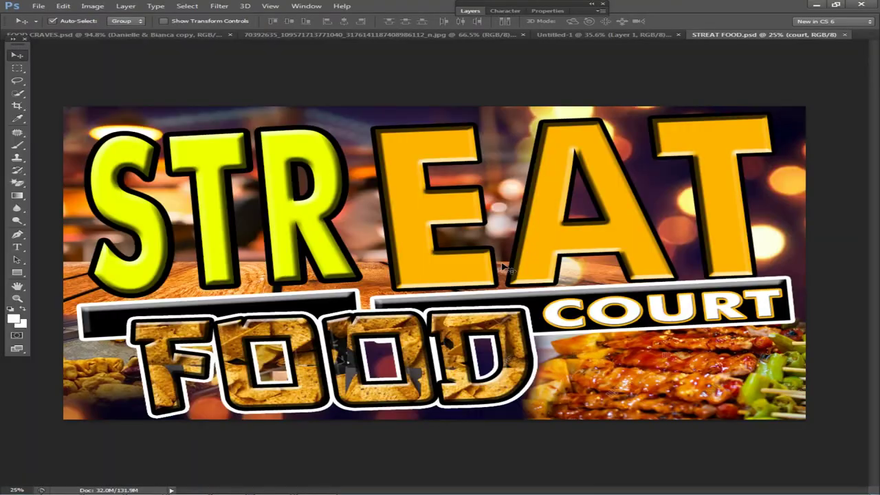
right_click(484, 125)
left_click(492, 133)
right_click(495, 135)
left_click(516, 156)
left_click_drag(518, 160, 523, 165)
key("ctrl+z")
Select the eat text layer and move the orange EAT lettering down, clear of the upper background
right_click(512, 145)
left_click(562, 153)
left_click_drag(574, 154, 570, 261)
right_click(632, 149)
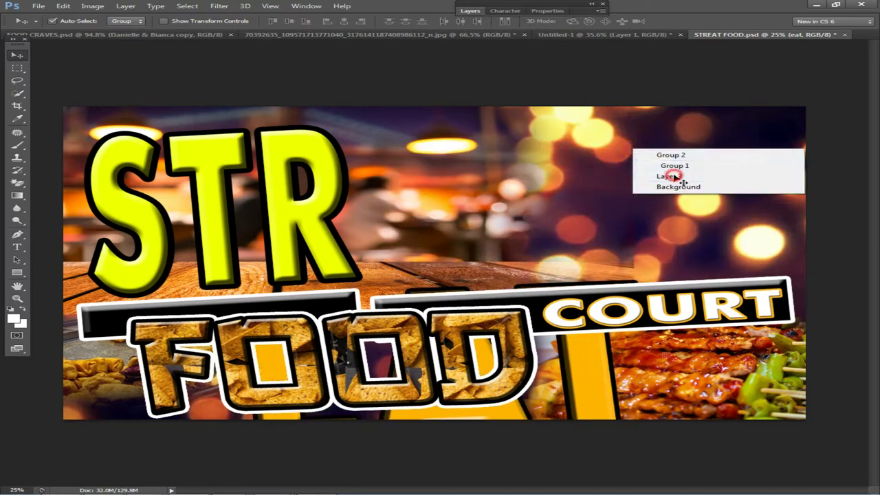
left_click(669, 176)
key("ctrl+x")
key("ctrl+z")
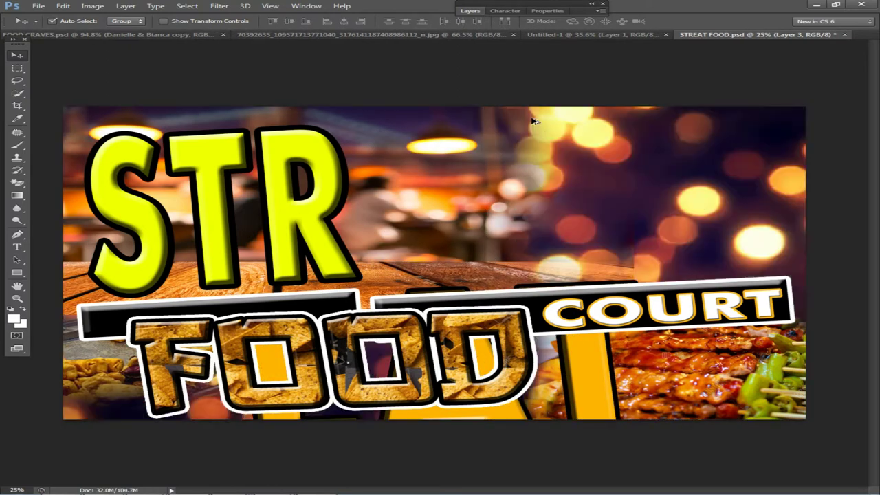
right_click(177, 151)
left_click(206, 175)
key("Delete")
key("Return")
left_click(218, 173)
key("Return")
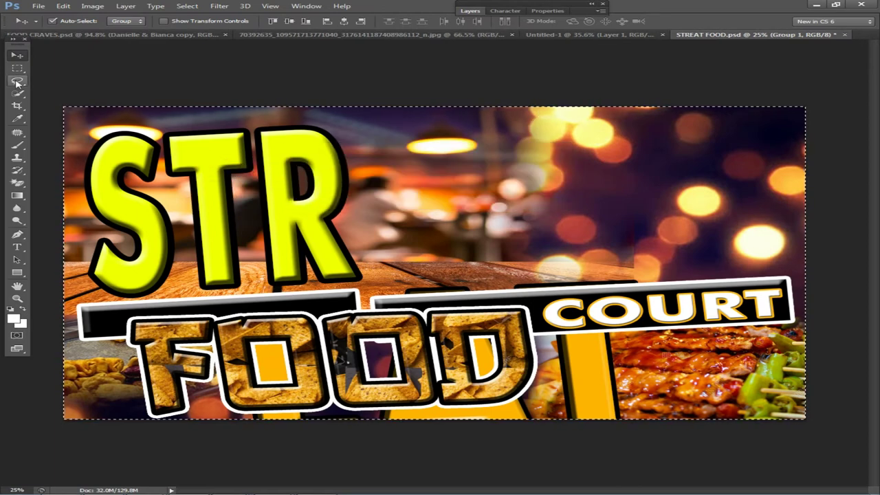
left_click(17, 68)
right_click(215, 155)
left_click(243, 161)
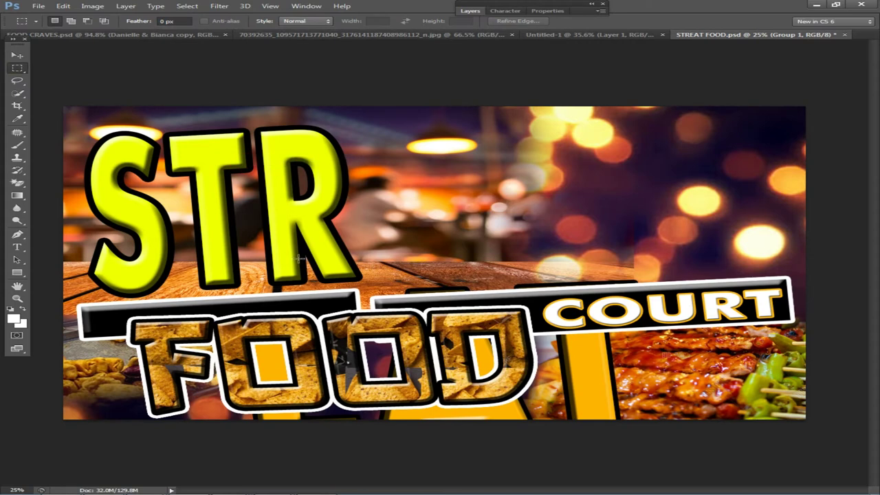
Delete the yellow STR lettering so the blurred restaurant background is exposed
left_click(17, 55)
right_click(265, 174)
left_click(281, 181)
right_click(277, 175)
left_click(330, 203)
key("Delete")
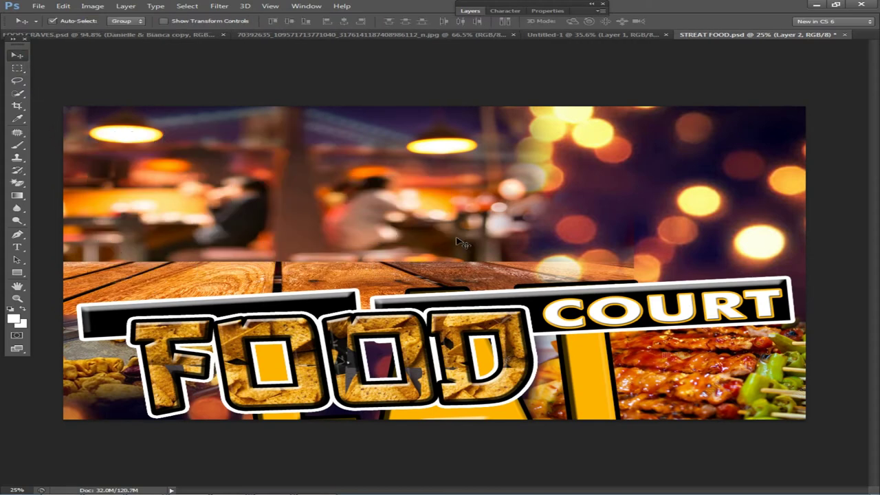
right_click(337, 219)
left_click(385, 238)
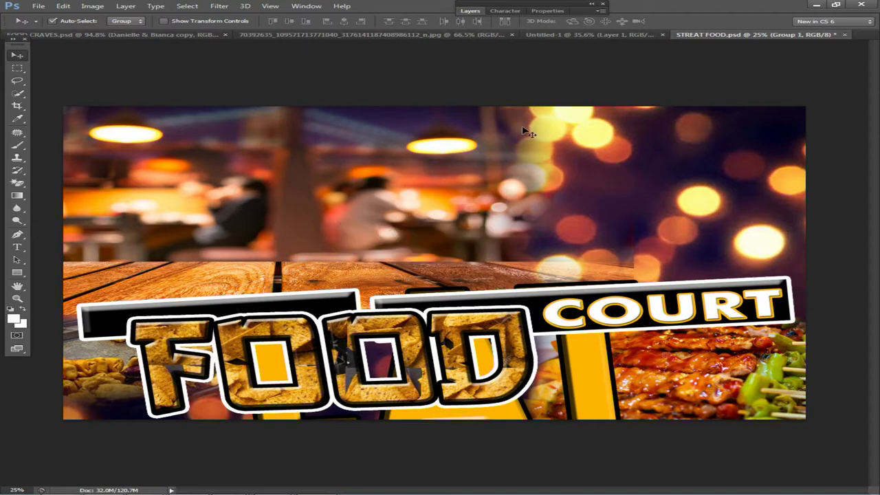
Return to the Untitled-1 canvas and place the skewers photo 20200521_103459.jpg from New folder (2) into it
left_click(563, 34)
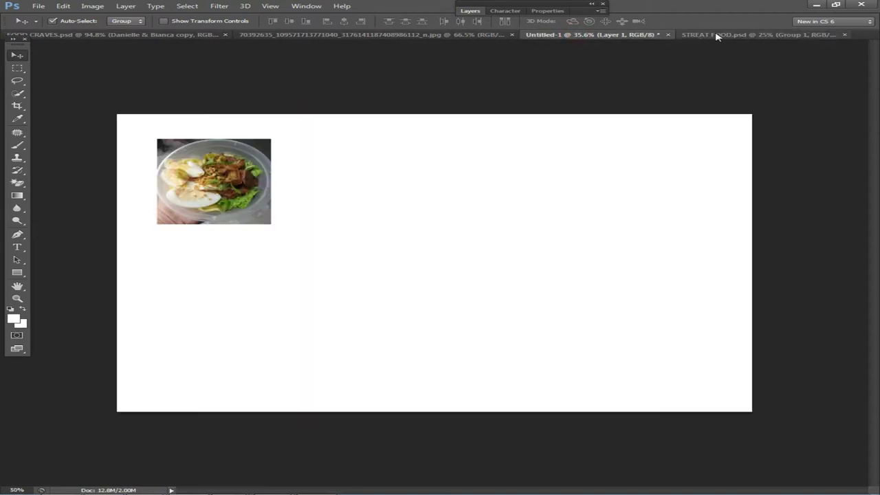
scroll(406, 276, "up", 1)
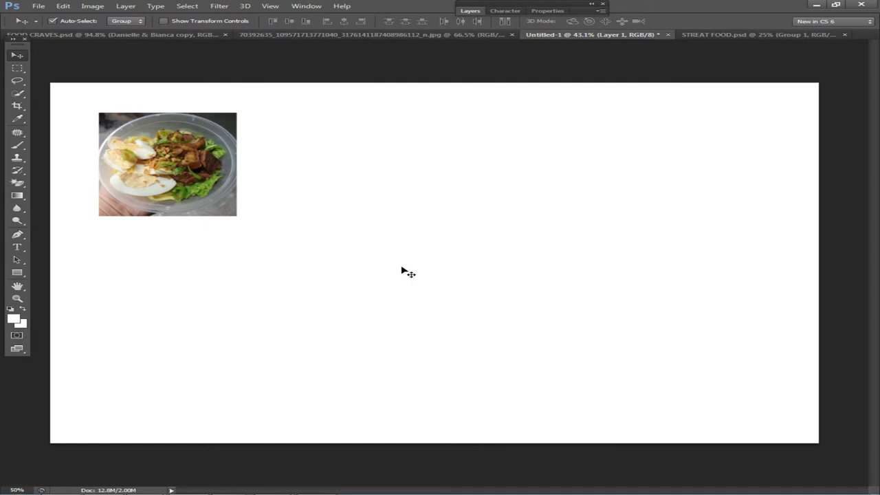
right_click(194, 204)
left_click(203, 208)
mouse_move(261, 492)
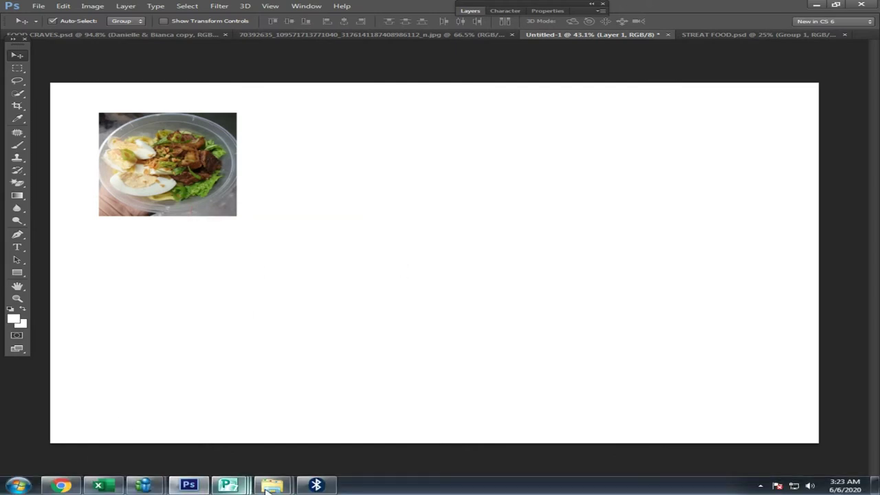
left_click(344, 430)
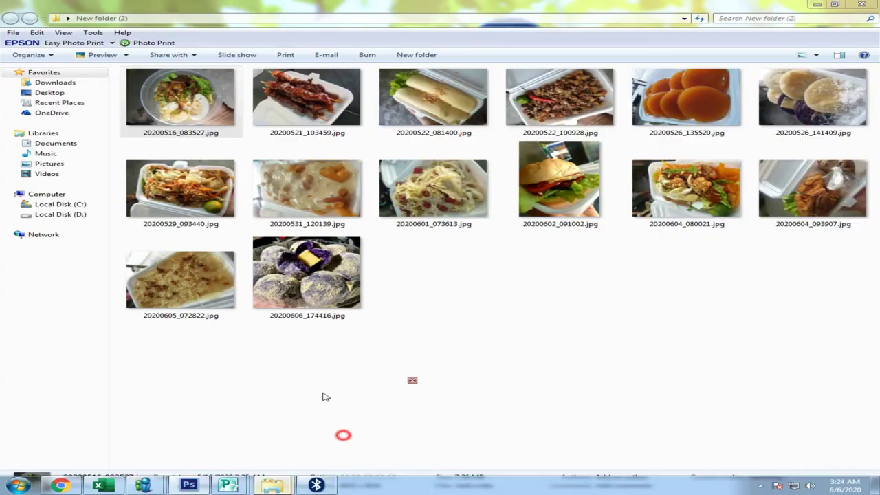
left_click(302, 113)
left_click_drag(323, 90, 453, 254)
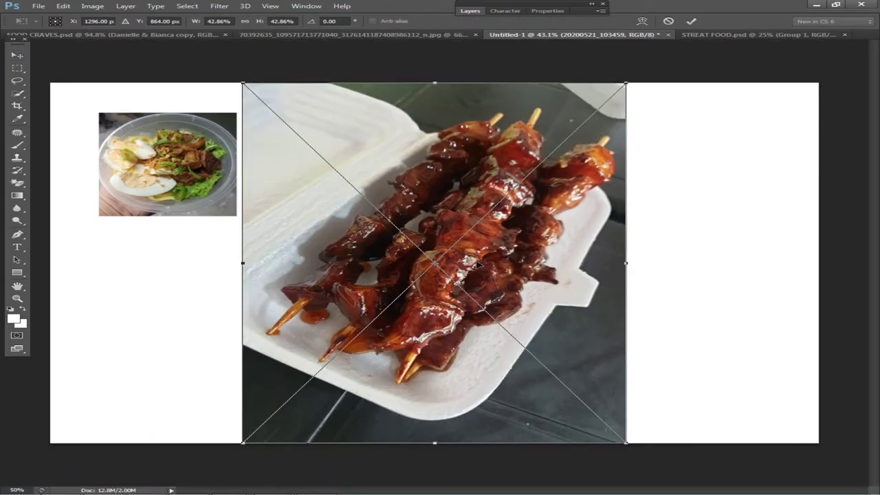
Scale the skewers photo down to the salad photo's height and align it beside that photo in the upper row
left_click_drag(623, 443, 382, 212)
left_click_drag(307, 147, 321, 177)
left_click_drag(326, 242, 328, 216)
key("Return")
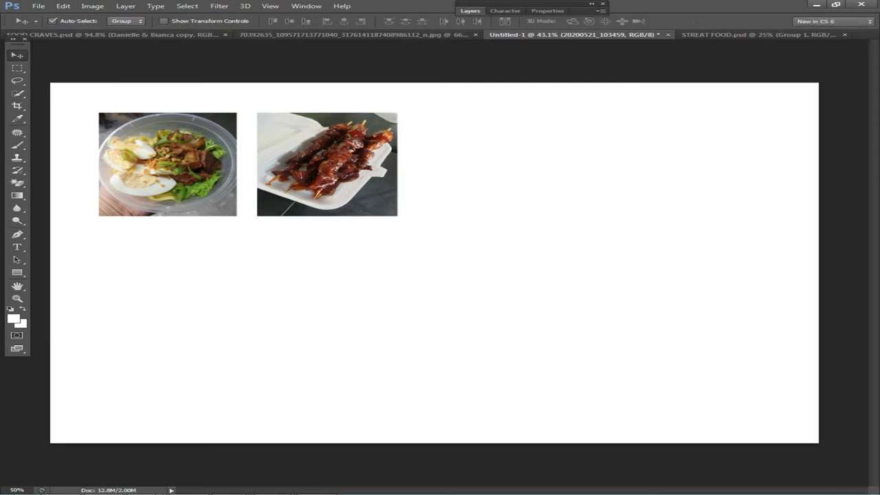
Place 20200522_081400.jpg beside the skewers photo, scaled to about 16.5% width and 12.3% height to match the row
mouse_move(272, 485)
left_click(342, 443)
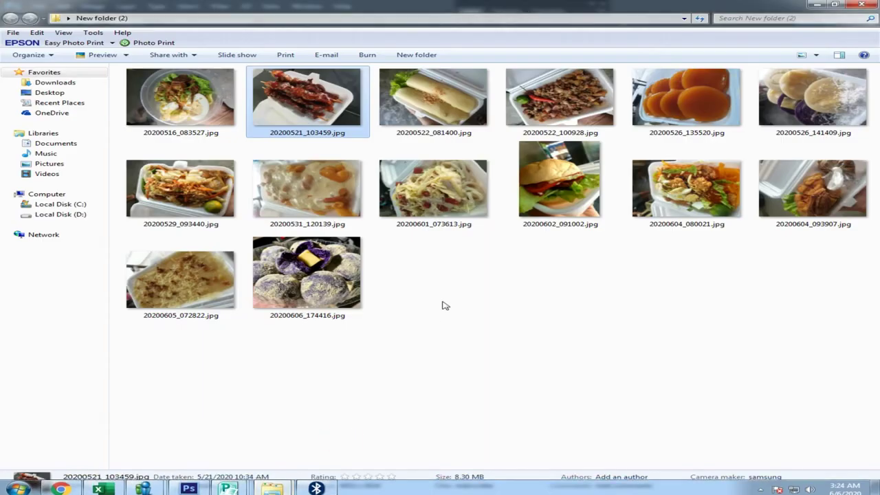
left_click_drag(432, 100, 558, 246)
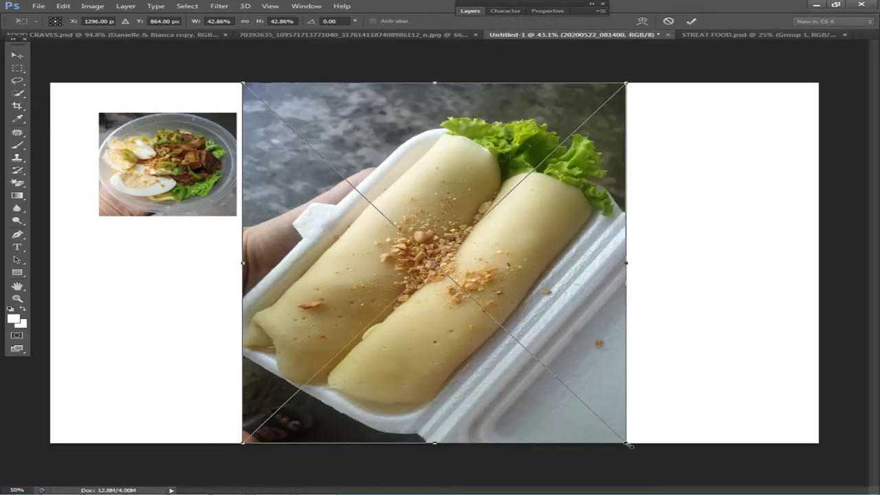
left_click_drag(627, 445, 389, 220)
left_click_drag(331, 148, 499, 180)
left_click_drag(485, 252, 481, 213)
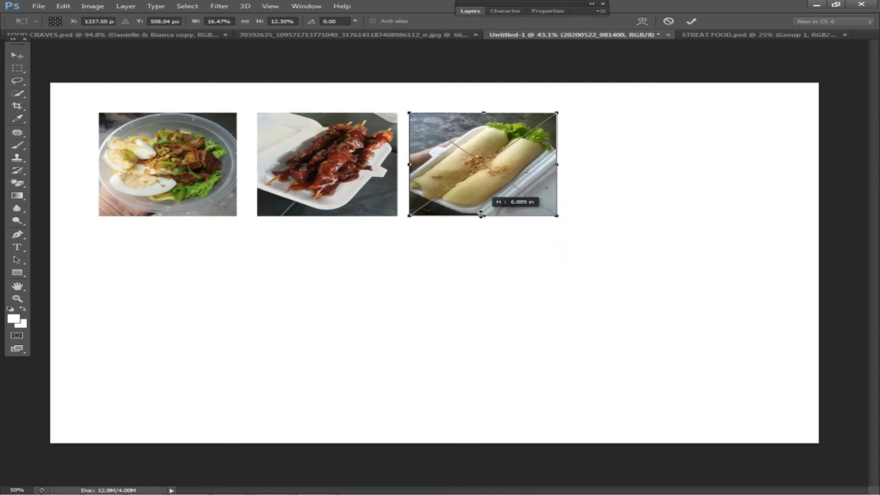
key("Return")
Switch to STREAT FOOD.psd and ungroup Group 2 and the nested Group 1
mouse_move(175, 489)
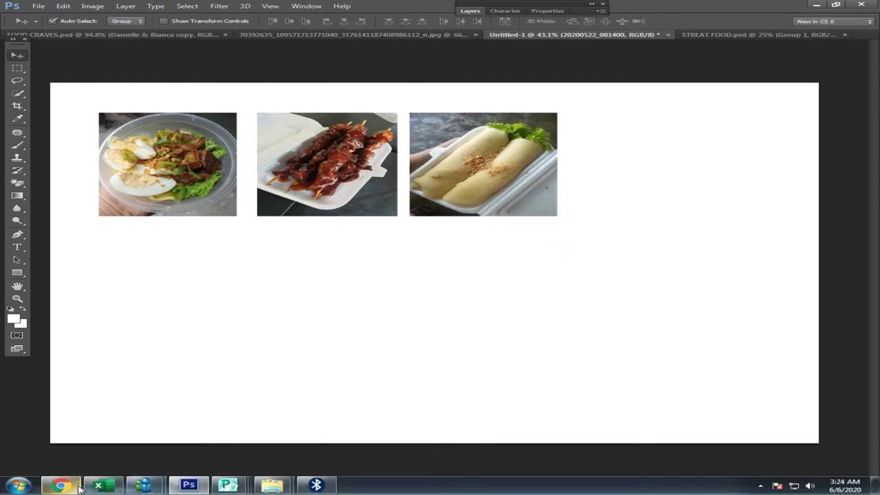
left_click(718, 35)
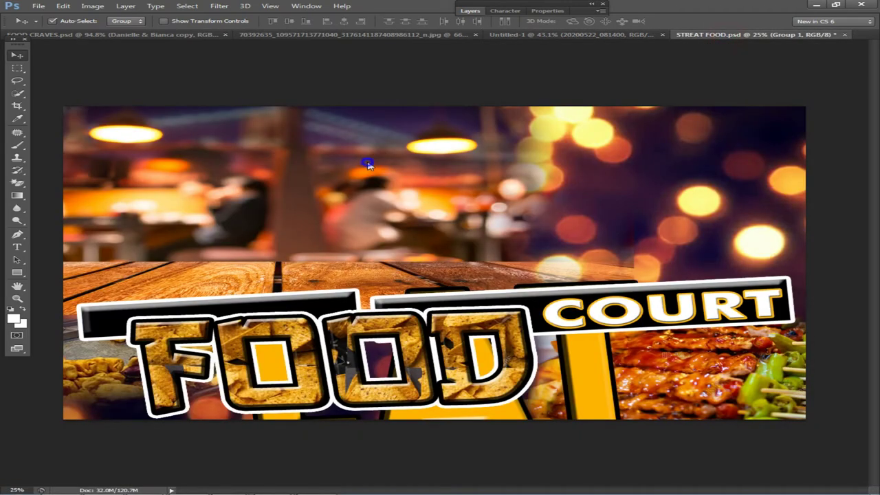
left_click(470, 11)
right_click(515, 61)
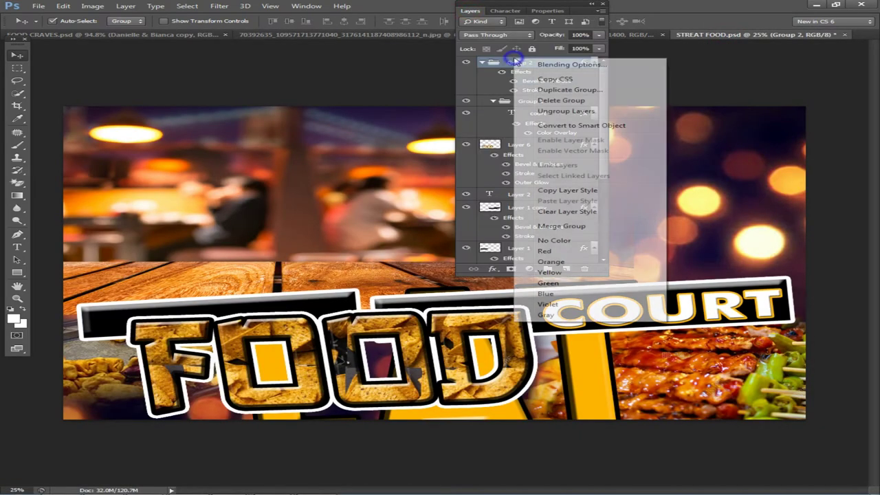
left_click(565, 111)
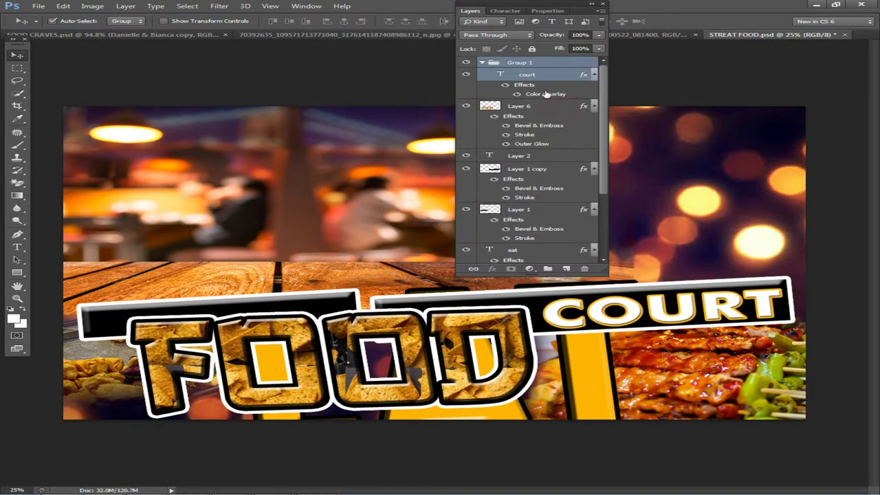
right_click(524, 62)
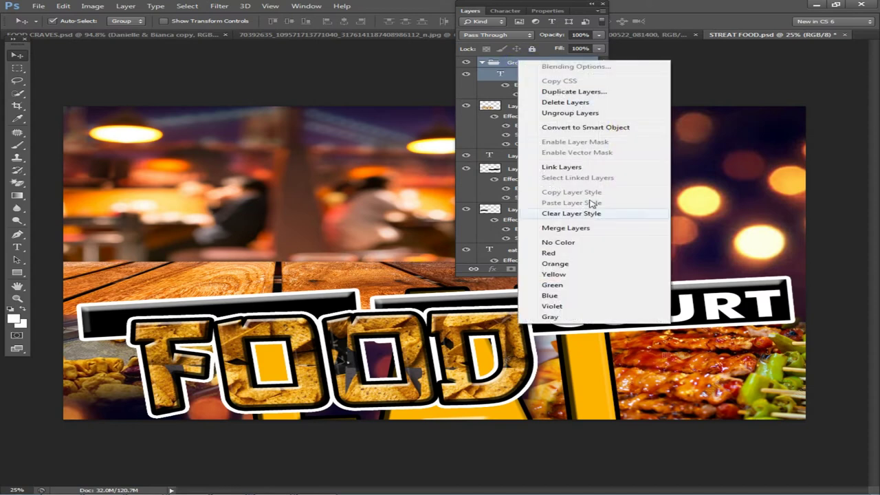
left_click(567, 115)
Copy the blurred restaurant background layer, Layer 7, from STREAT FOOD.psd into Untitled-1
scroll(529, 206, "down", 3)
left_click_drag(518, 244, 336, 175)
key("ctrl+z")
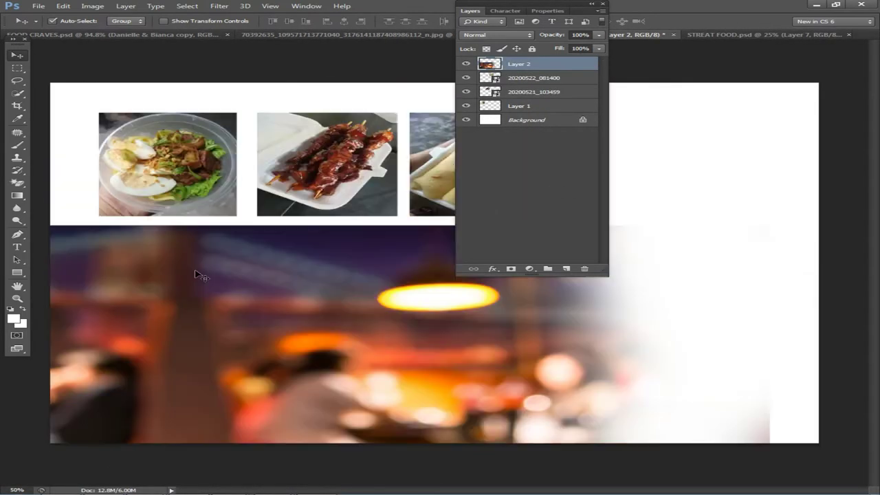
Move the restaurant background over the whole Untitled-1 canvas and stretch its height to about 27.4 in
left_click_drag(250, 286, 472, 169)
left_click(470, 11)
left_click_drag(363, 262, 486, 135)
scroll(486, 136, "down", 5)
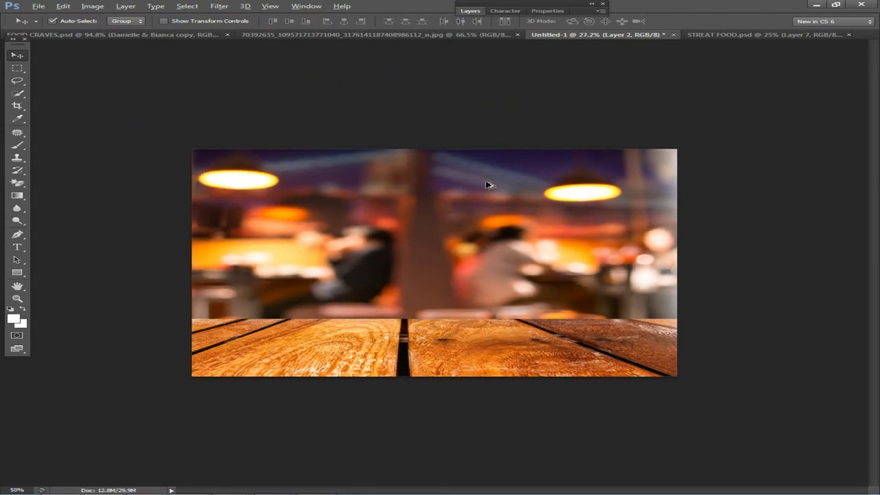
key("ctrl+t")
left_click_drag(426, 358, 446, 373)
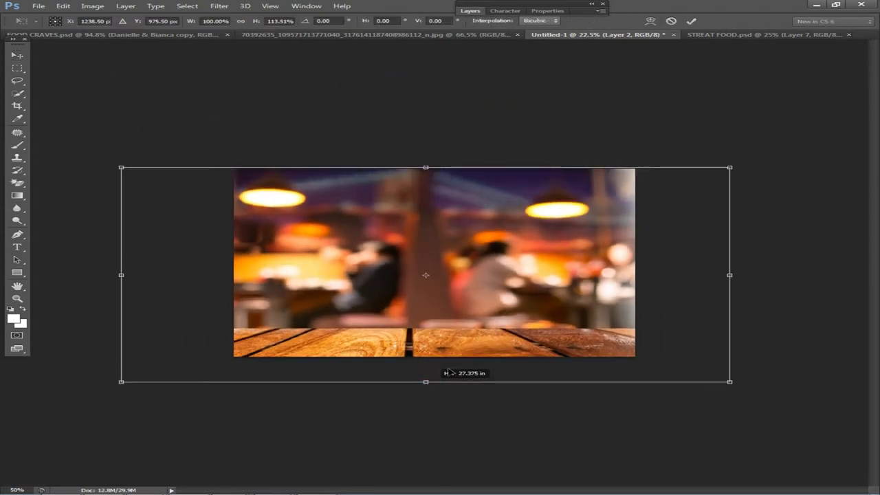
Stretch the blurred restaurant background image wider, shift it slightly over the canvas and apply the transform
left_click_drag(729, 276, 752, 277)
left_click_drag(472, 277, 483, 272)
key("Return")
scroll(426, 265, "up", 2)
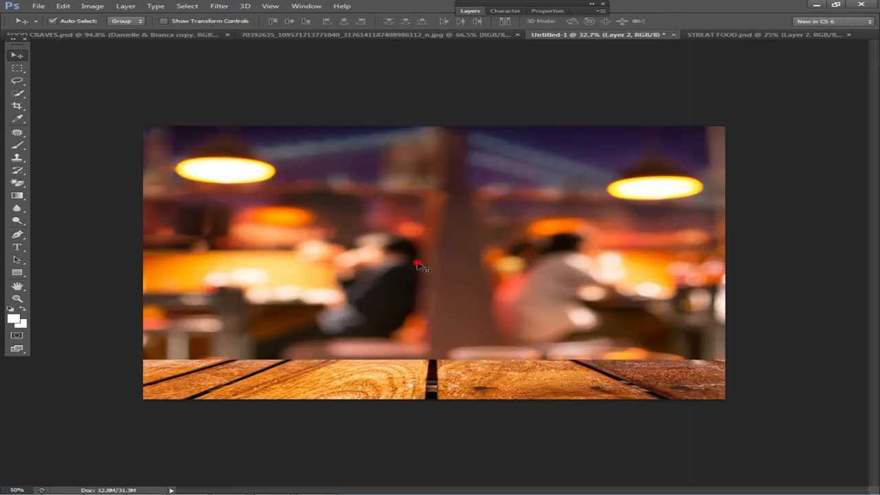
Select the restaurant background layer and send it to the back, behind the three food photos
right_click(494, 158)
left_click(516, 165)
left_click(125, 5)
left_click(218, 231)
left_click(340, 241)
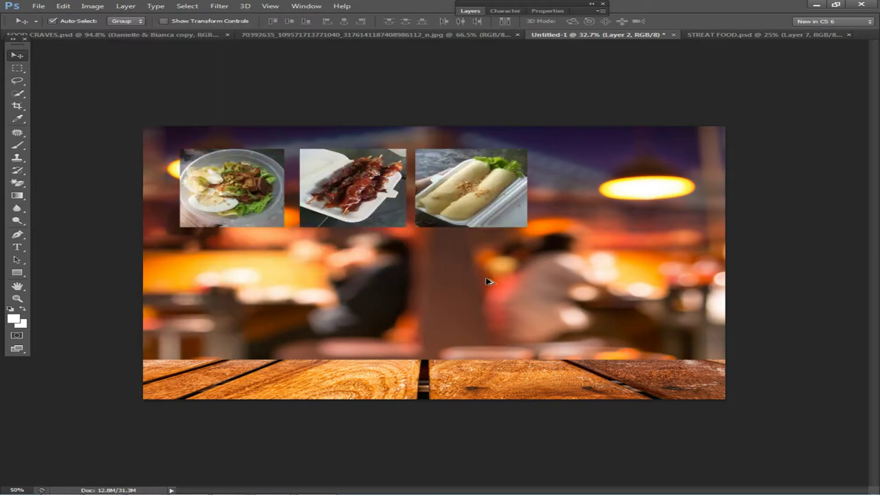
Select the skewers photo and move it slightly left to even out the spacing between the food photos
scroll(486, 281, "up", 3)
right_click(338, 180)
left_click(344, 189)
left_click_drag(345, 184, 337, 183)
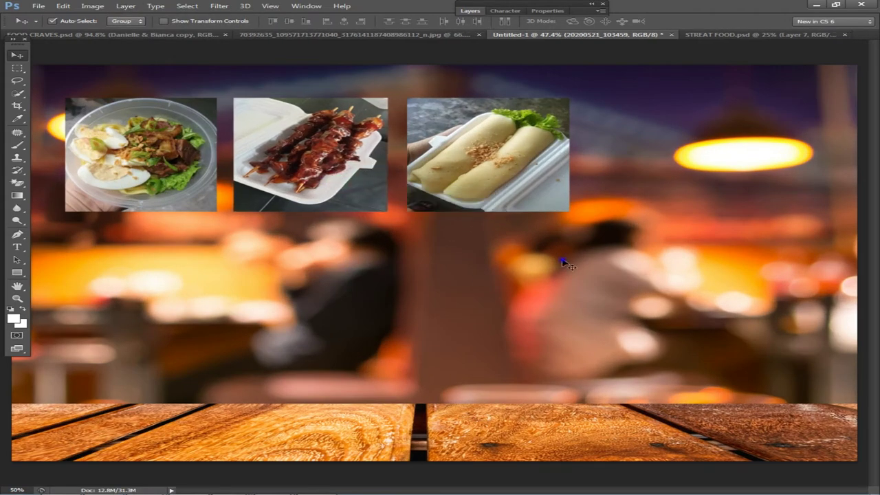
Lower the opacity of the restaurant background, Layer 2, to 90% through its blending options
left_click(470, 10)
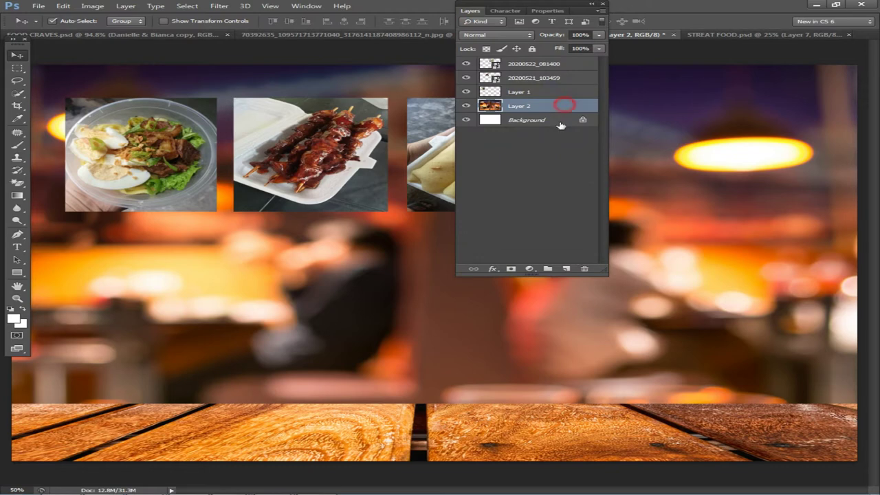
double_click(564, 105)
mouse_move(605, 269)
left_mouse_down()
mouse_move(590, 270)
mouse_move(599, 279)
left_mouse_up()
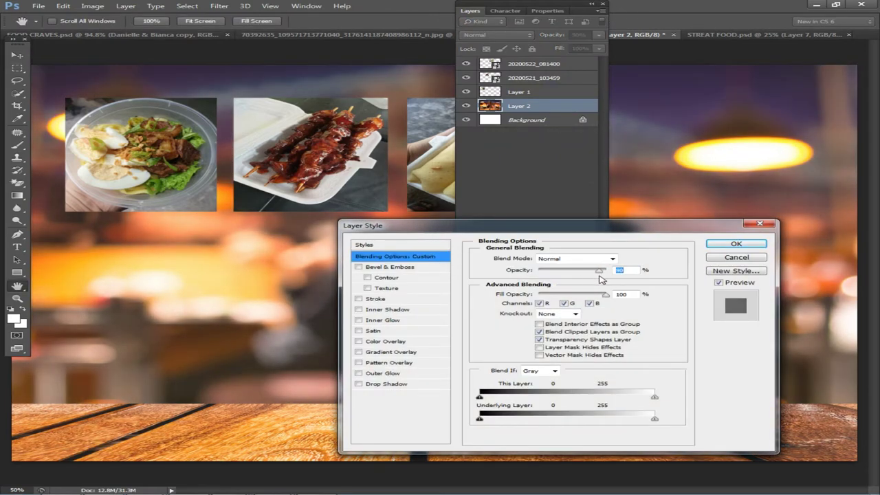
left_click(734, 244)
double_click(477, 11)
scroll(433, 214, "down", 6)
scroll(433, 214, "up", 3)
scroll(409, 206, "up", 2)
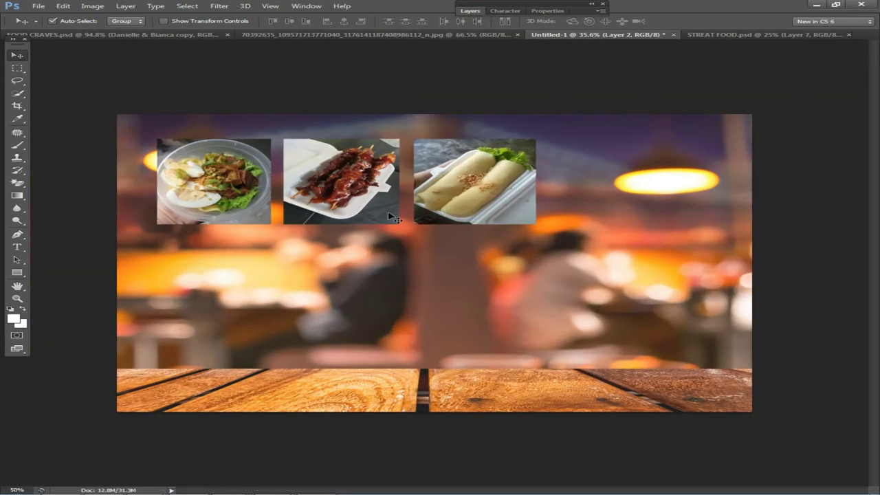
right_click(423, 275)
left_click(442, 275)
key("ctrl+l")
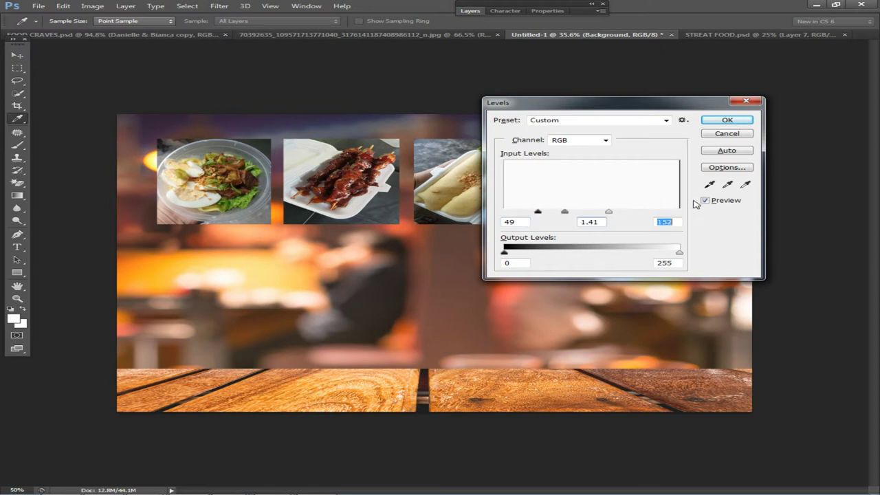
left_click(746, 102)
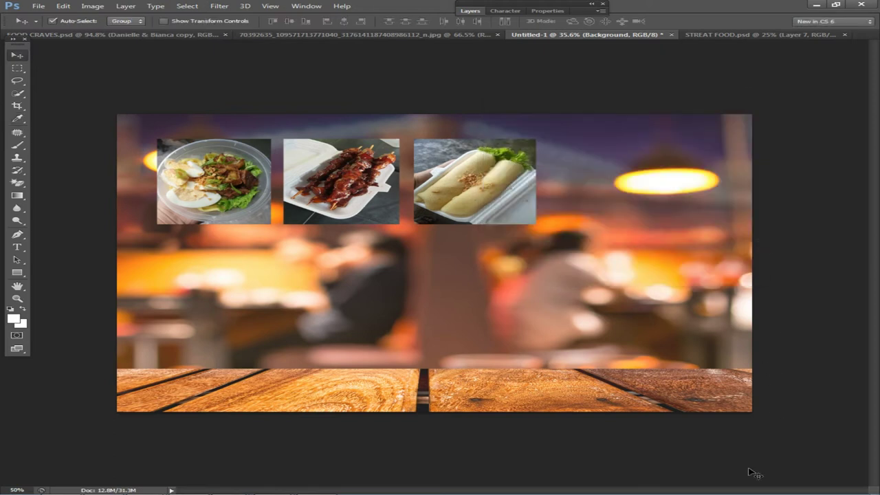
Undo the last opacity change on the restaurant background
key("ctrl+z")
scroll(744, 440, "down", 5)
scroll(650, 353, "up", 7)
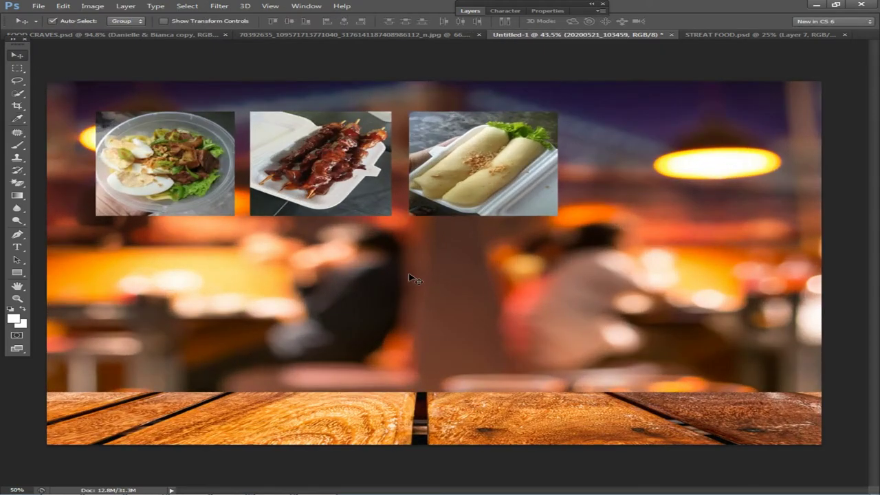
Select the restaurant background, Layer 2, and lock all of its attributes
right_click(614, 309)
left_click(629, 313)
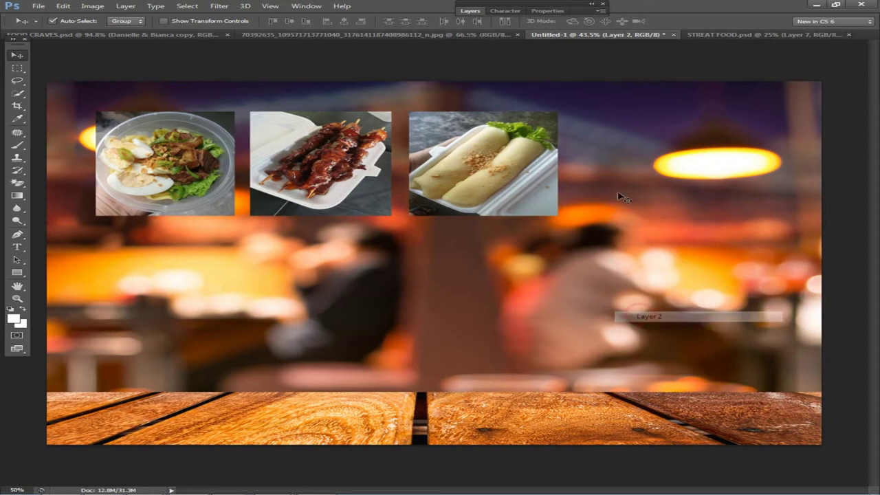
left_click(470, 11)
left_click(531, 49)
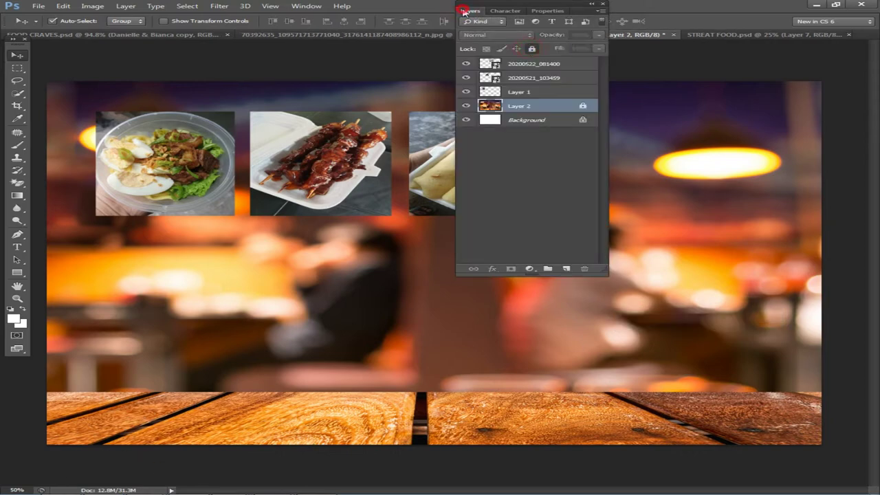
left_click(465, 11)
scroll(628, 226, "down", 1)
scroll(624, 278, "up", 1)
scroll(623, 275, "down", 3)
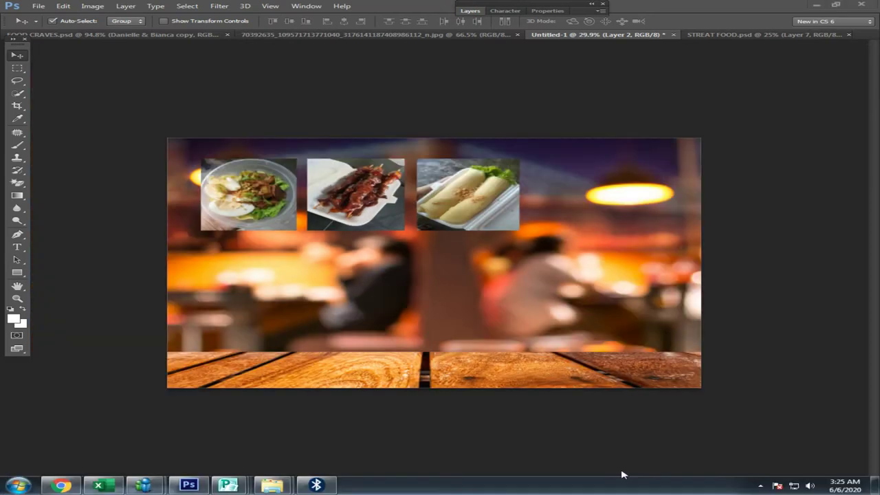
Select the three food photos together, scale them down to about 82% and apply the transform
left_click_drag(41, 154, 42, 154)
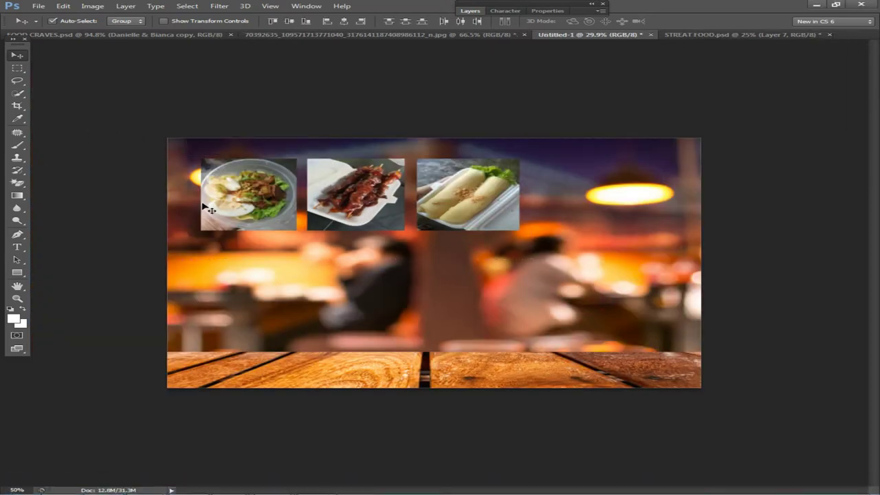
key("ctrl+t")
left_click_drag(522, 230, 463, 220)
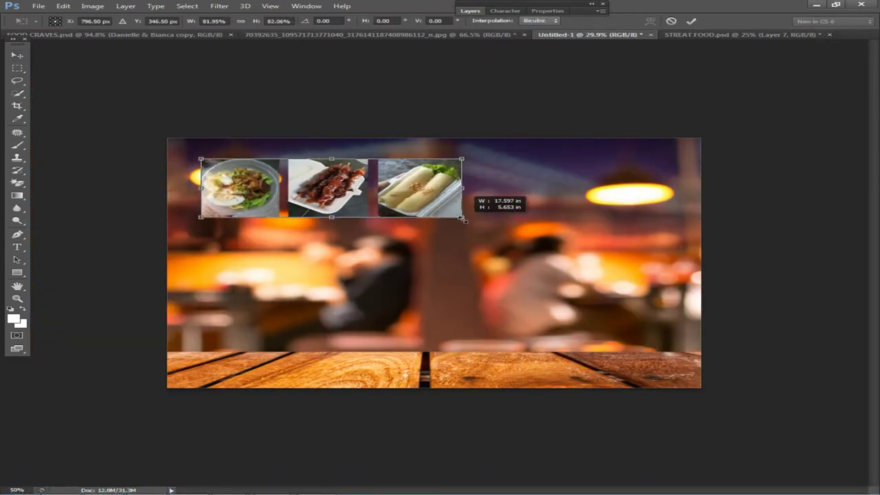
key("Return")
scroll(455, 277, "up", 2)
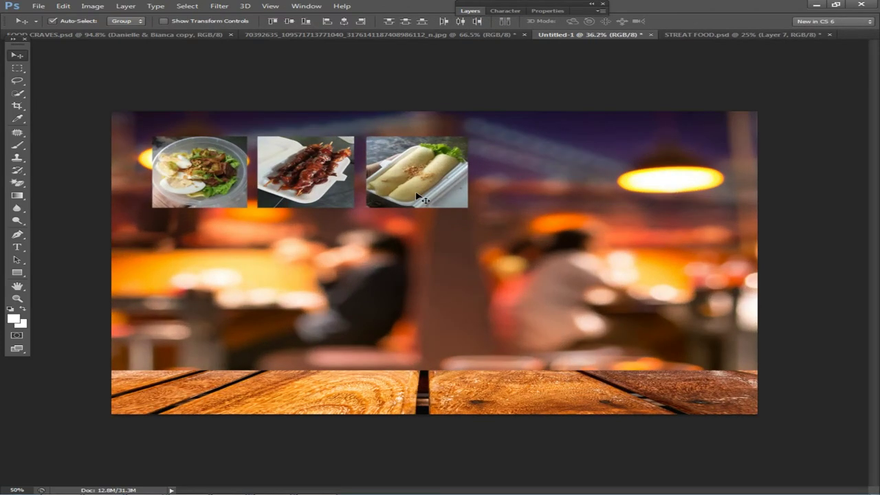
Place 20200522_100928.jpg from the image folder beside the spring roll photo, scale it to about 11.5% and shorten it to the row's height
right_click(347, 253)
left_click(377, 255)
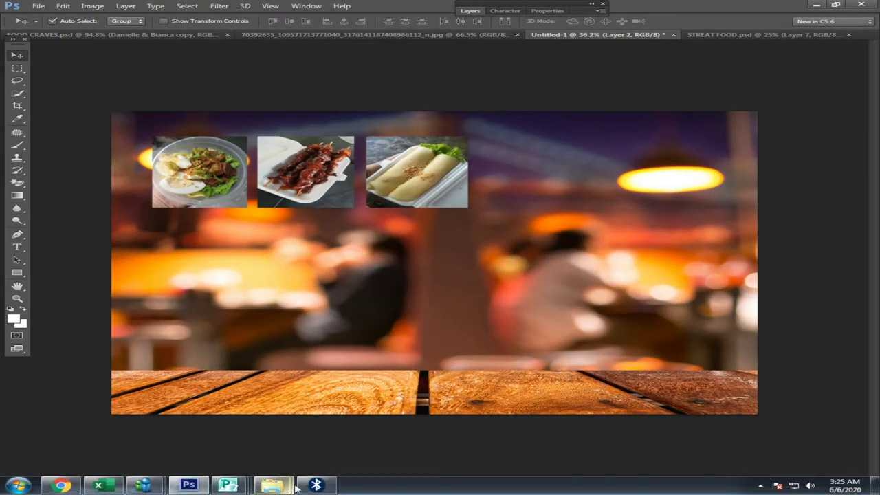
mouse_move(290, 489)
left_click(385, 415)
left_click_drag(543, 110, 481, 206)
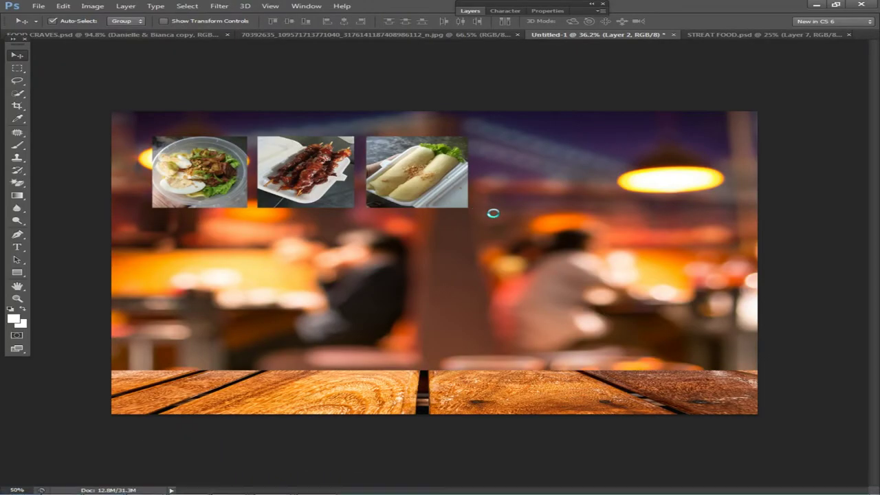
left_click_drag(591, 413, 360, 202)
left_click_drag(309, 141, 513, 157)
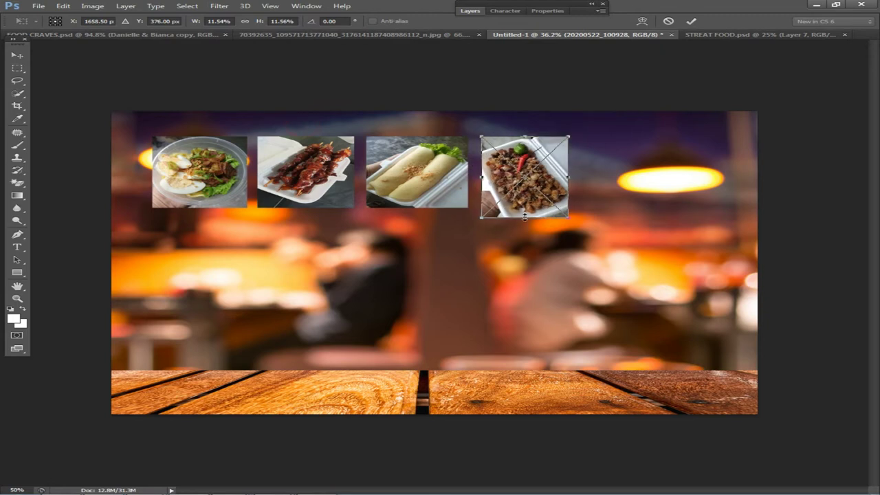
left_click_drag(521, 216, 522, 209)
key("Return")
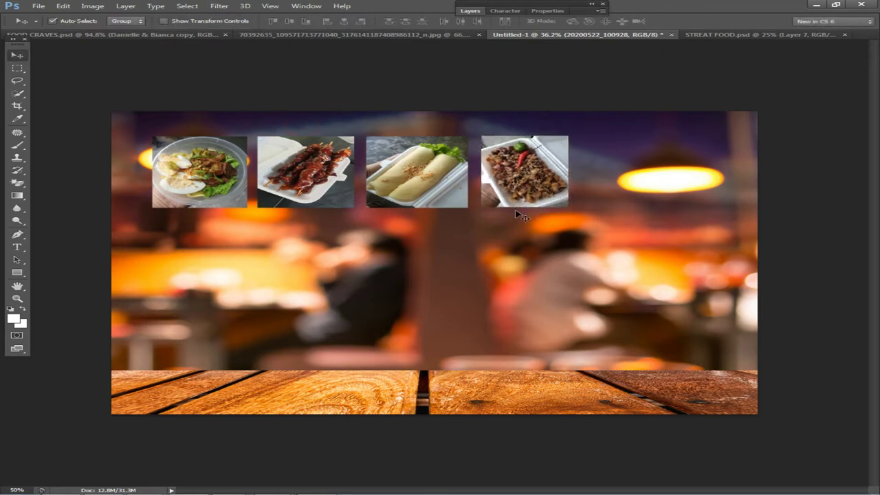
Place 20200526_135520.jpg from the New folder (2) window, scale it to about 16.6% and position it fifth in the photo row
scroll(575, 263, "down", 5)
scroll(575, 263, "up", 5)
mouse_move(481, 493)
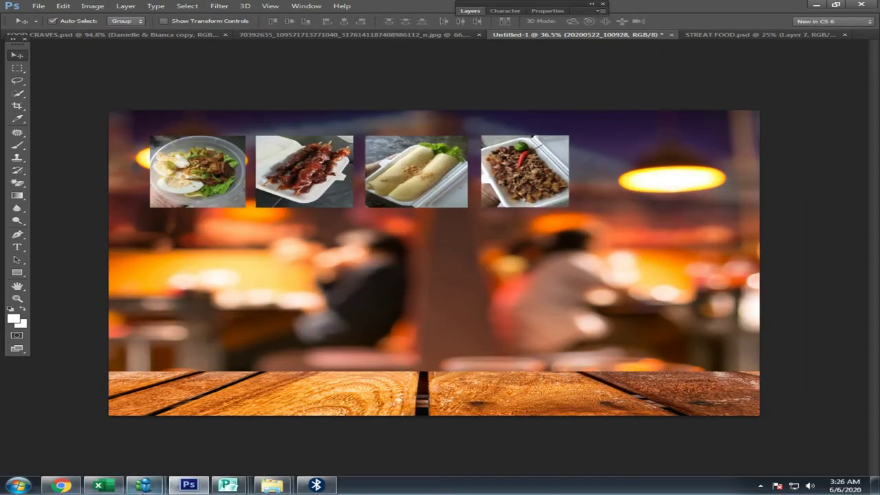
mouse_move(272, 486)
left_click(328, 421)
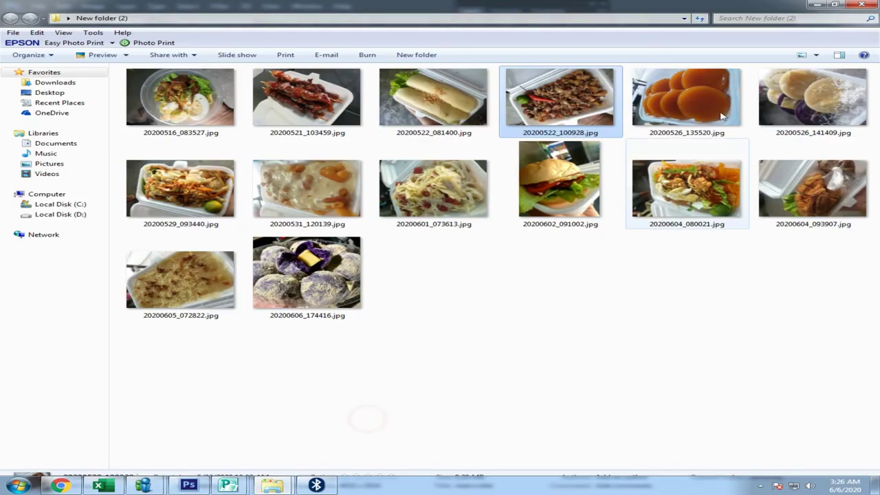
mouse_move(584, 340)
left_mouse_down()
mouse_move(339, 488)
mouse_move(590, 327)
left_mouse_up()
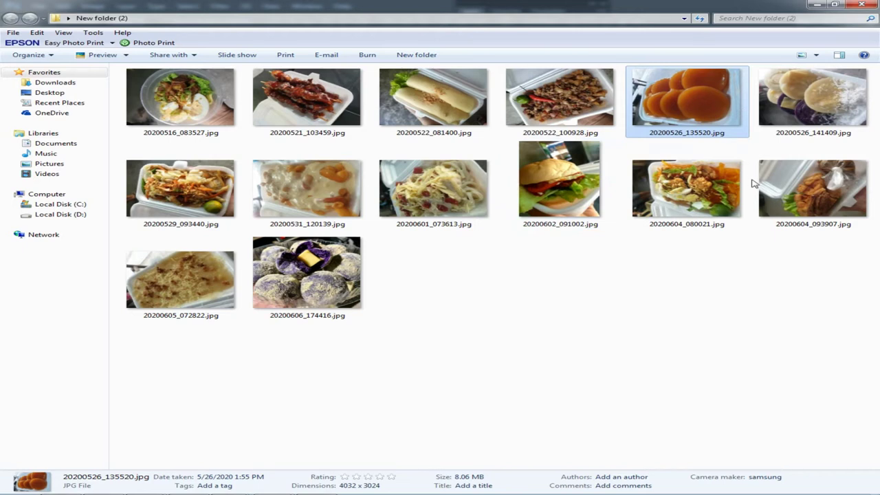
left_click_drag(818, 185, 687, 303)
left_click_drag(685, 103, 254, 479)
left_click_drag(204, 491, 560, 176)
left_click_drag(592, 416, 403, 229)
left_click_drag(315, 219, 628, 244)
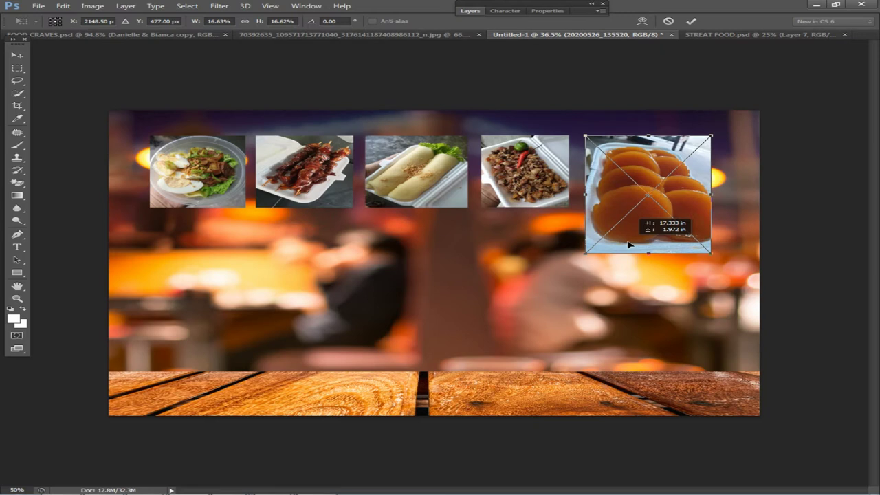
Resize the orange rice cake photo to about 4.4 × 5.6 in to fit the row's height, and widen it slightly
left_click_drag(696, 254, 703, 244)
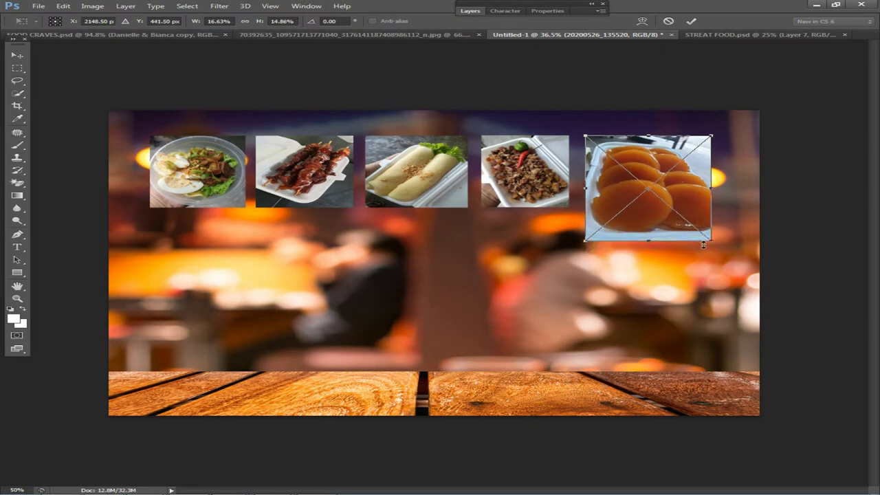
left_click_drag(708, 186, 701, 187)
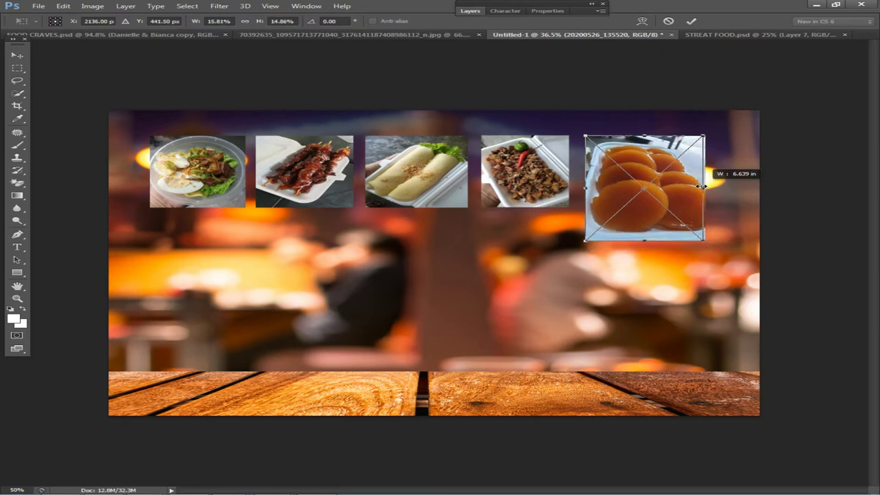
left_click_drag(702, 240, 667, 206)
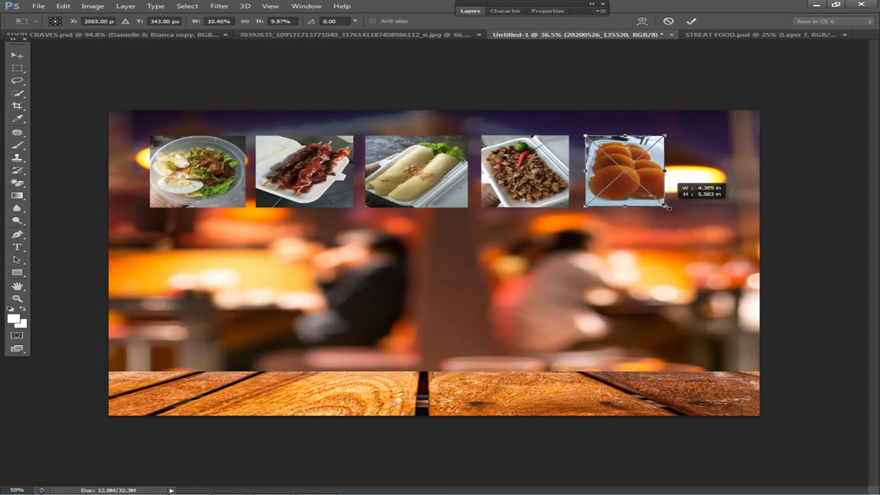
key("Return")
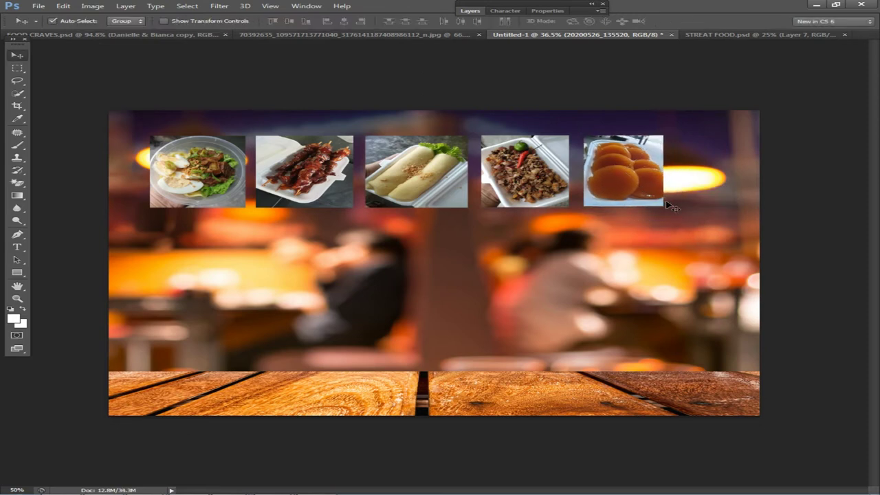
key("ctrl+t")
left_click_drag(663, 173, 153, 145)
Transform the five food photos together, widening the row to about 28.9 in
key("ctrl+t")
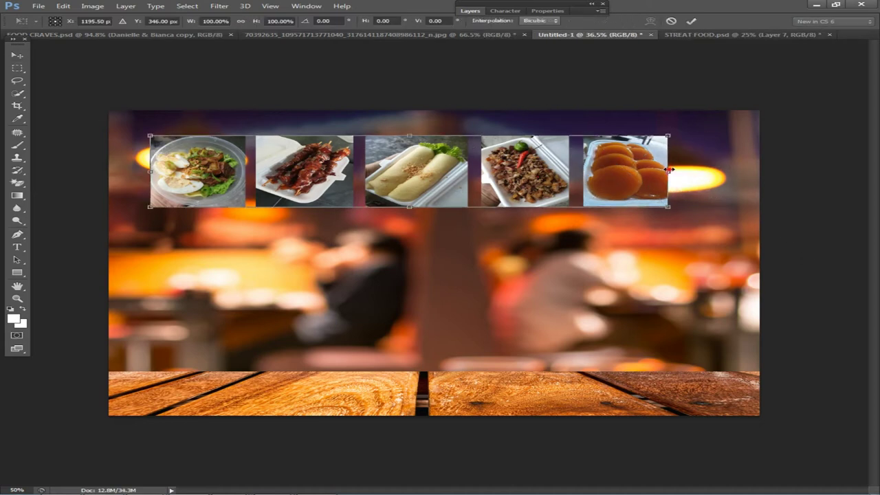
left_click_drag(669, 170, 675, 170)
left_click_drag(703, 212, 677, 207)
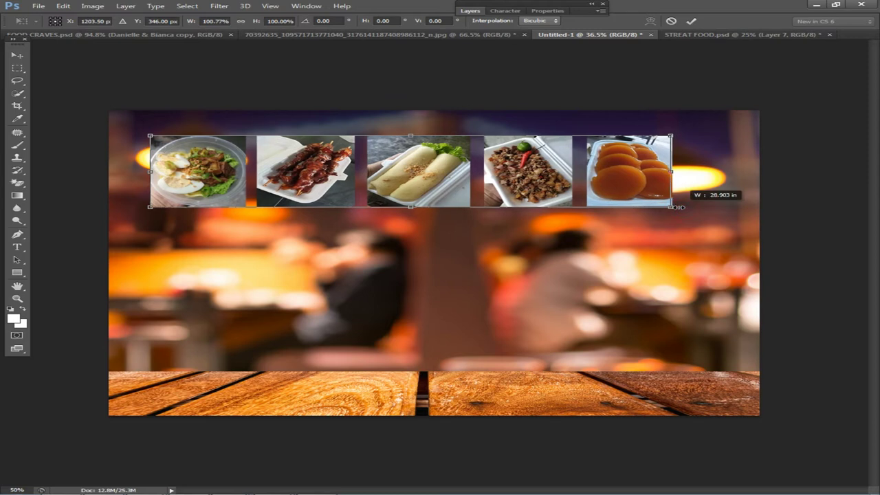
key("Return")
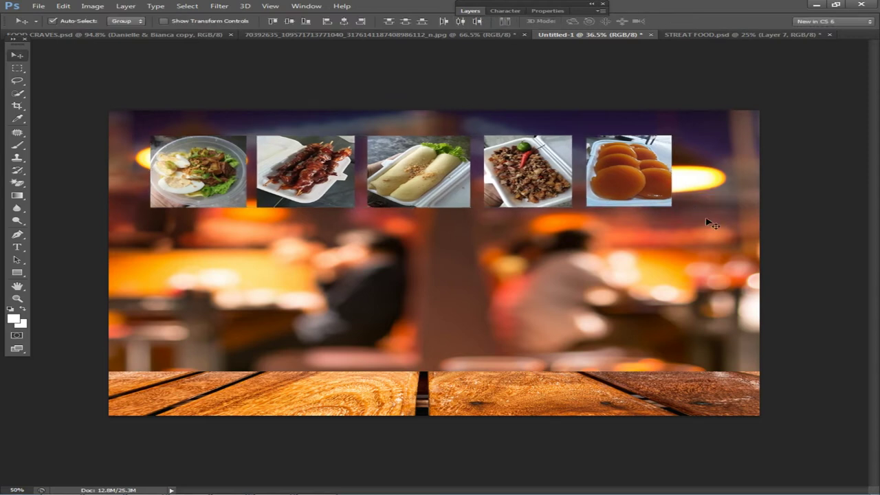
Select the last two food photos and nudge them left to tighten the gaps in the row
left_click_drag(718, 240, 509, 141)
key("Left")
key("Left")
key("Left")
key("Left")
key("Left")
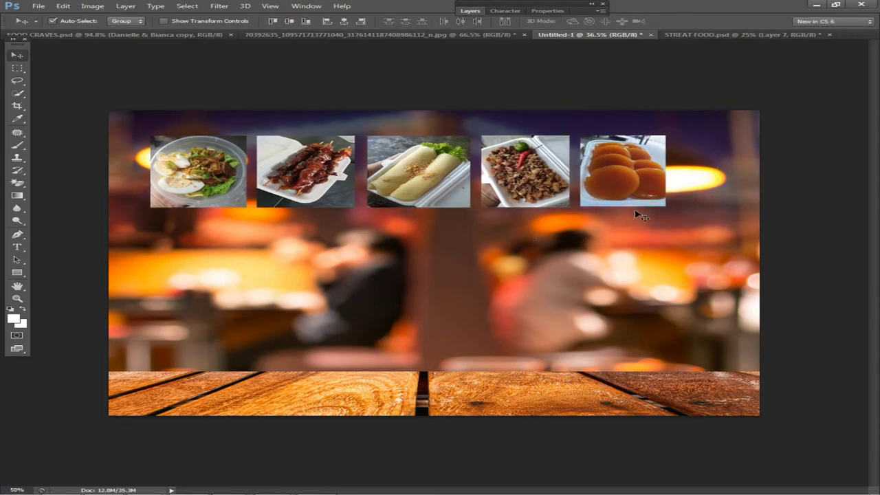
Select all five food photos and nudge the whole row left towards the canvas edge
left_click_drag(687, 241, 226, 128)
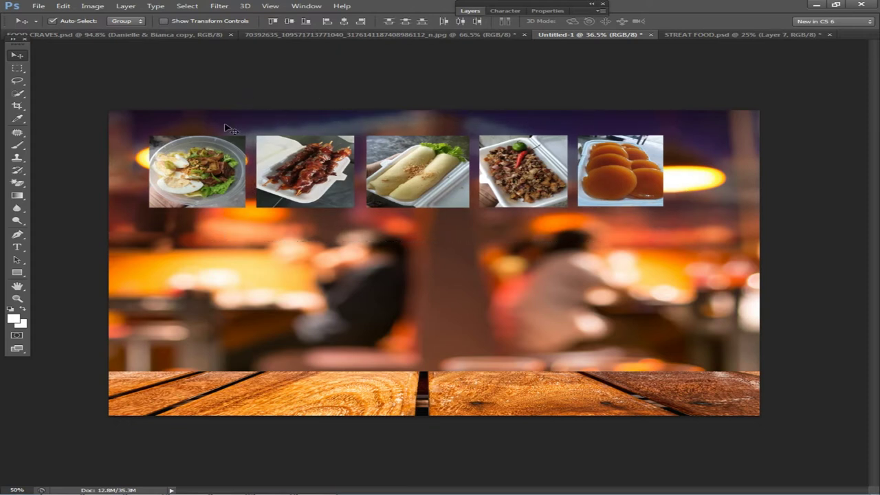
key("Left")
key("Left")
key("Left")
key("Left")
key("Left")
key("Left")
key("Left")
key("Left")
key("Left")
key("Left")
key("Left")
key("Left")
key("Left")
key("Left")
key("Left")
key("Left")
key("Left")
key("Left")
key("Left")
key("Left")
key("Left")
key("Left")
key("Left")
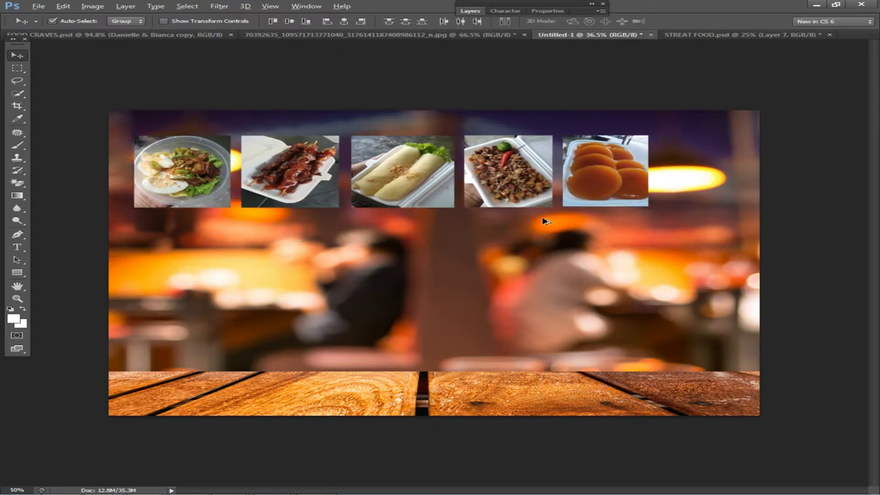
Place 20200526_141409.jpg at about 11.7% × 9.8% scale in the canvas's lower-left area and move the orange rice cake photo beside it
scroll(542, 220, "down", 8)
scroll(534, 306, "up", 7)
key("alt+Tab")
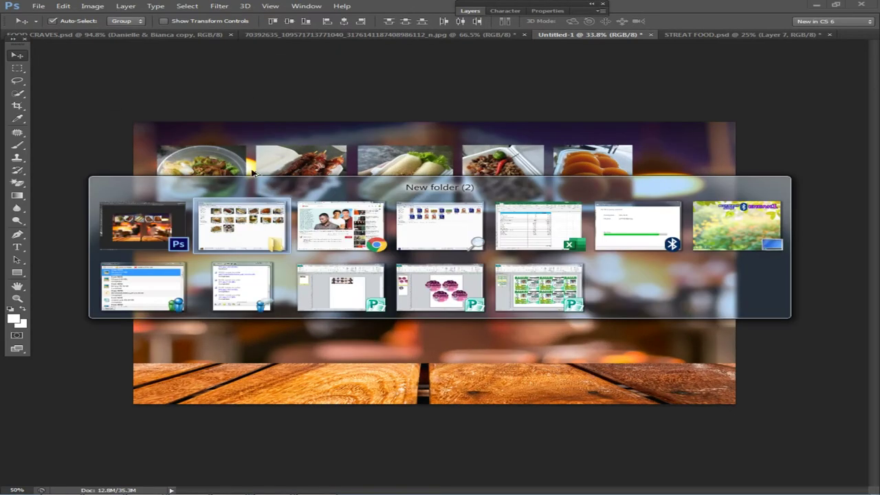
left_click(244, 223)
left_click_drag(813, 96, 439, 309)
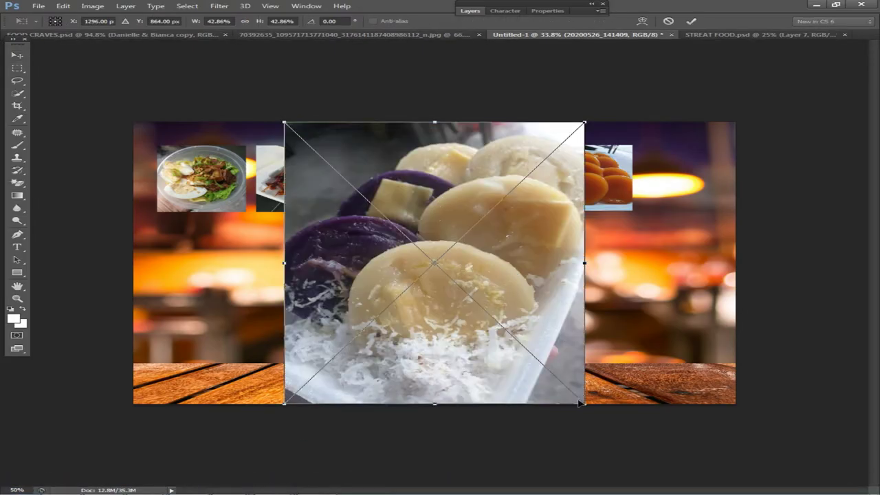
left_click_drag(584, 404, 363, 196)
left_click_drag(319, 175, 190, 359)
key("Return")
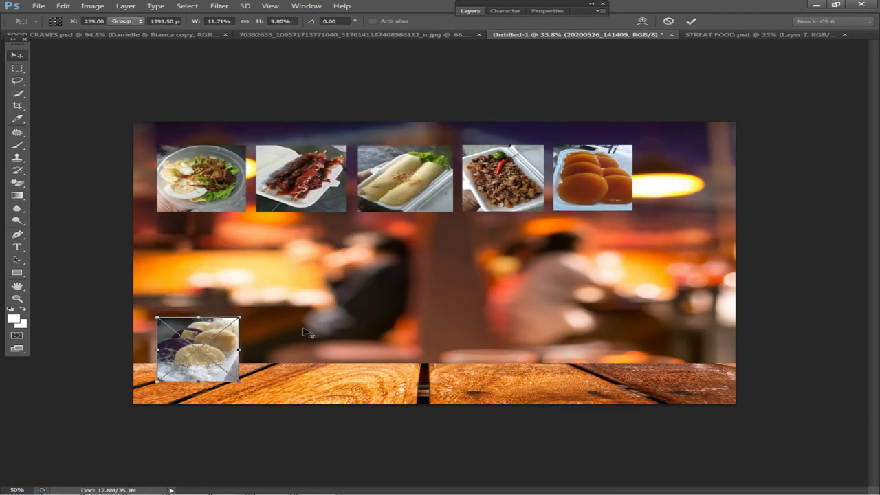
left_click_drag(579, 203, 282, 375)
key("shift+Left")
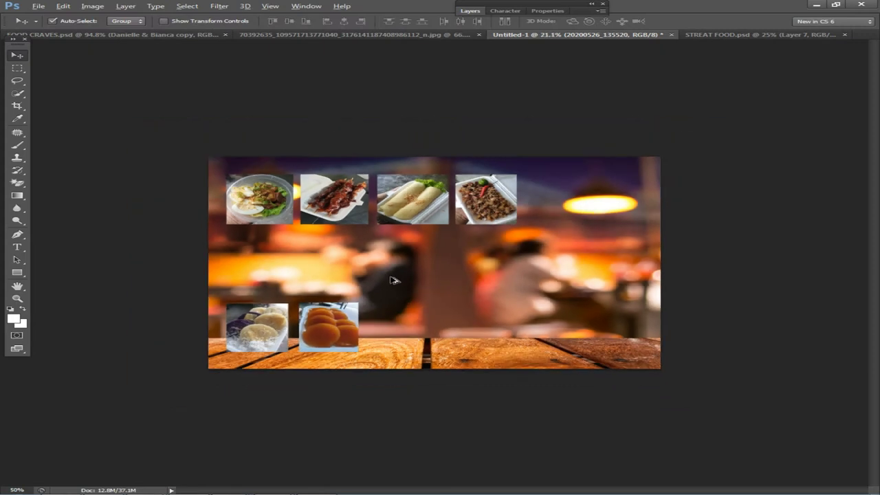
Place 20200529_093440.jpg, scale it to about 11% and position it at the end of the top row
key("alt+Tab")
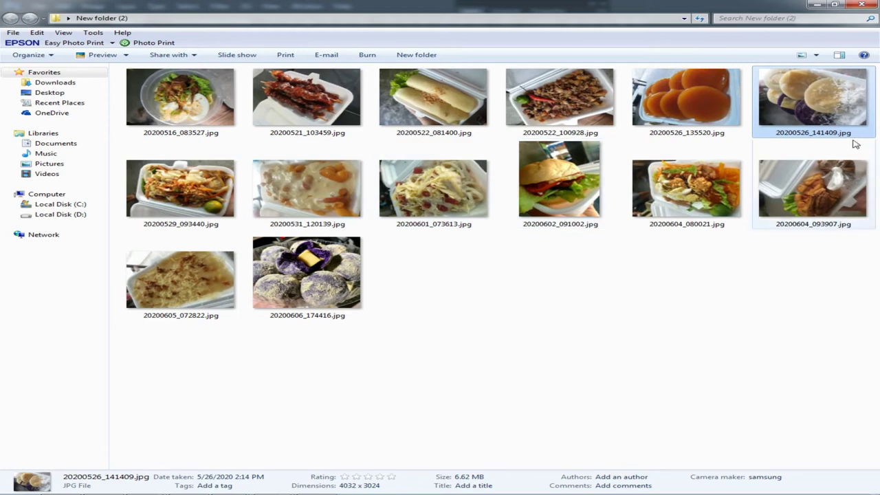
left_click_drag(180, 188, 484, 299)
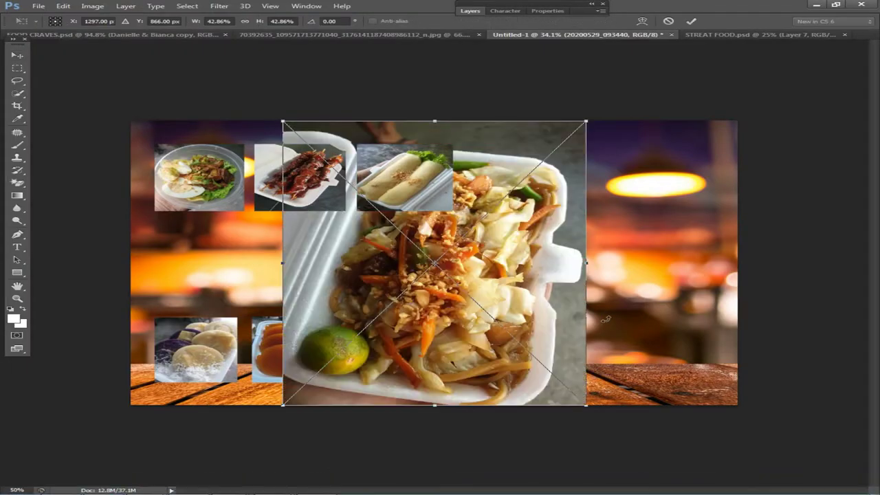
left_click_drag(585, 406, 402, 230)
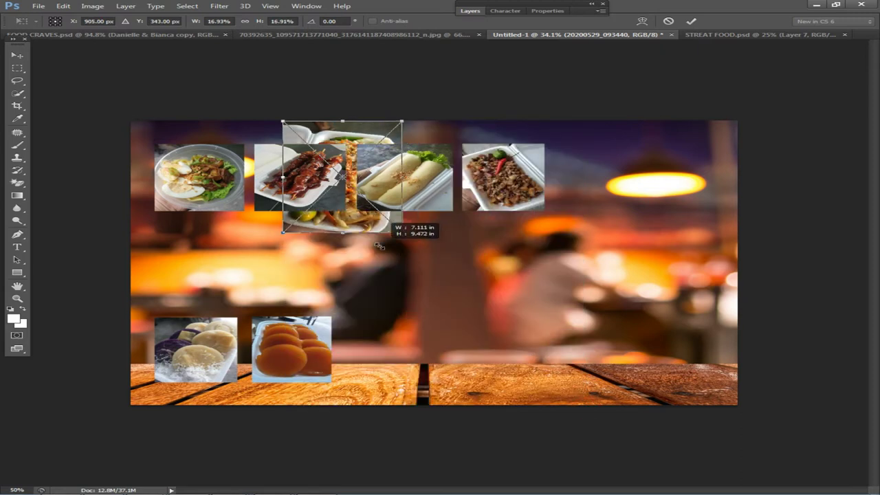
left_click_drag(353, 138, 628, 160)
left_click_drag(676, 251, 638, 211)
Align the noodle photo with the top row and resize it to about 12.3% × 10.5%
key("Down")
key("Down")
key("Down")
key("Down")
key("Down")
key("Down")
key("Down")
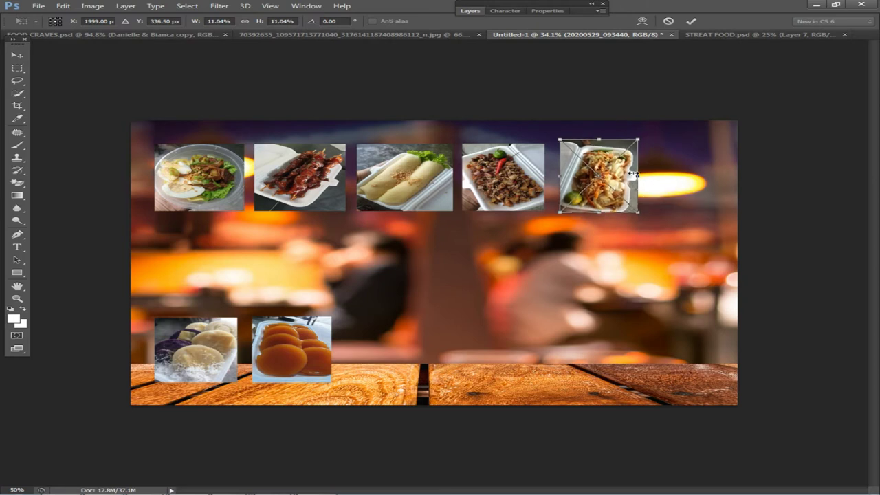
left_click_drag(637, 178, 646, 178)
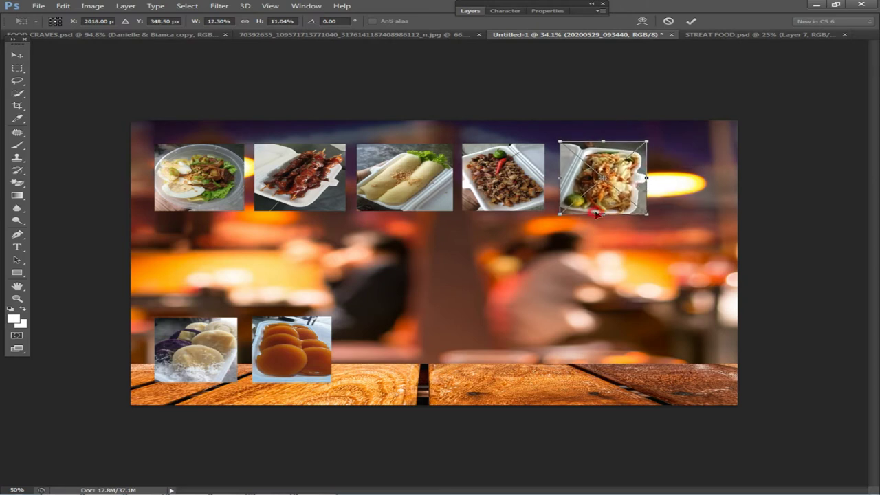
left_click_drag(596, 211, 595, 207)
key("Down")
key("Down")
key("Down")
key("Down")
left_click_drag(732, 209, 210, 167)
key("ctrl+z")
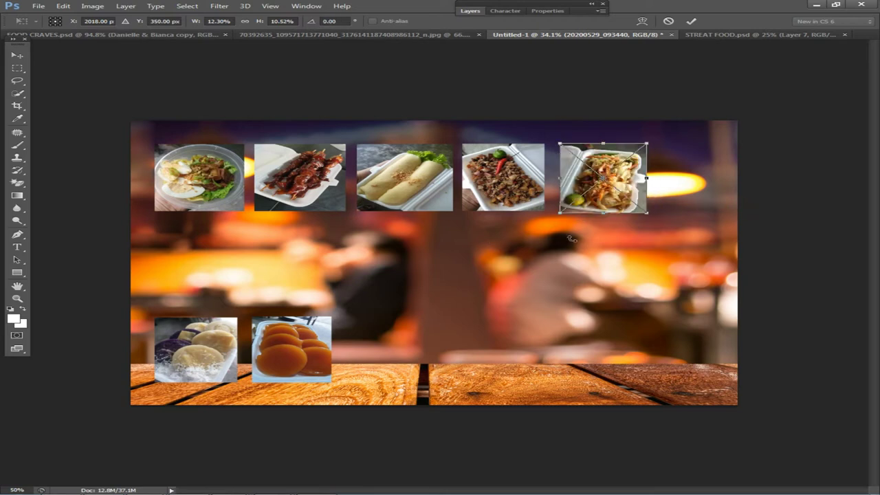
key("Return")
Select the five top-row photos and nudge the whole row right towards the canvas's centre
left_click_drag(700, 229, 98, 149)
key("shift+Right")
key("shift+Right")
key("shift+Right")
key("shift+Right")
key("shift+Right")
key("shift+Right")
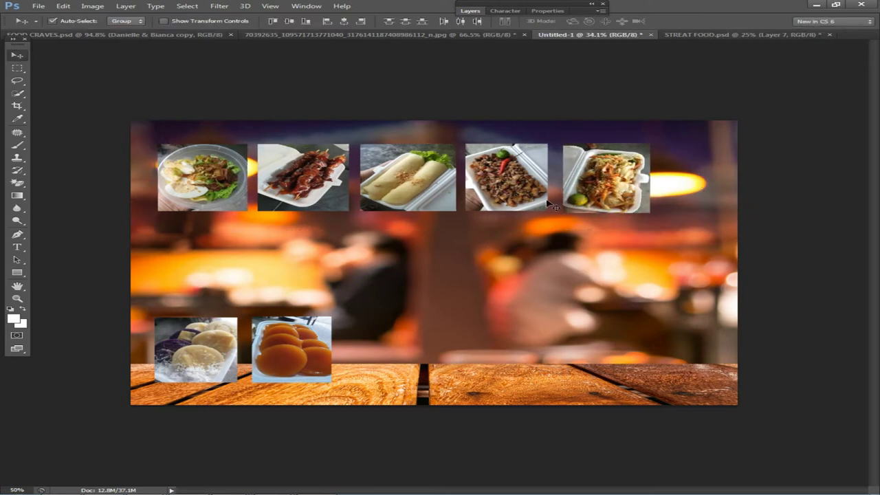
key("shift+Right")
key("shift+Right")
key("shift+Right")
key("shift+Right")
scroll(471, 306, "down", 3)
scroll(419, 311, "up", 3)
Place 20200531_120139.jpg below the first top-row photo and scale it to about 12.6% × 11.2%
key("alt+Tab")
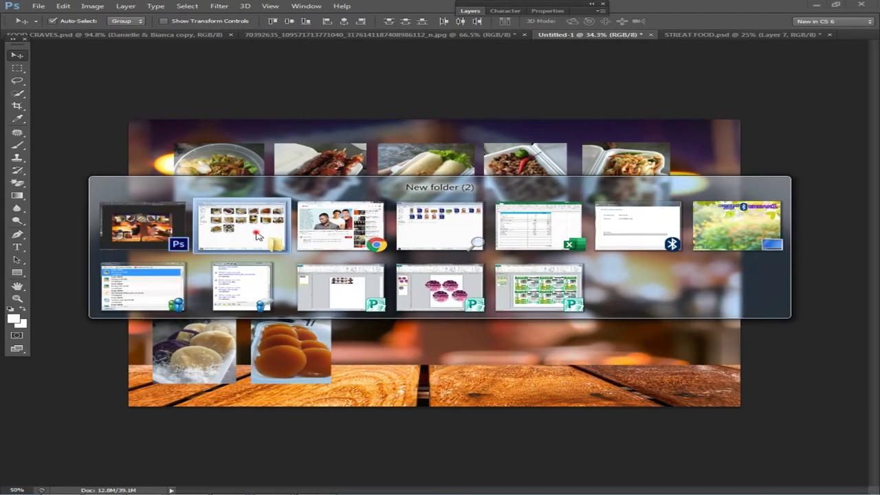
left_click_drag(318, 191, 482, 249)
left_click_drag(584, 407, 369, 206)
left_click_drag(323, 161, 212, 267)
left_click_drag(213, 313, 218, 299)
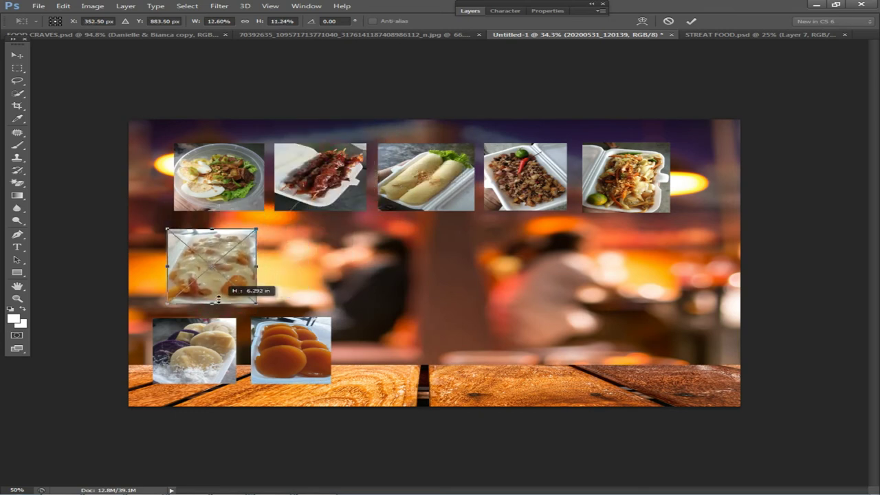
key("Return")
Move the orange rice cake photo into the second row beside the creamy dessert photo, and shorten the dessert photo slightly
left_click_drag(295, 343, 308, 255)
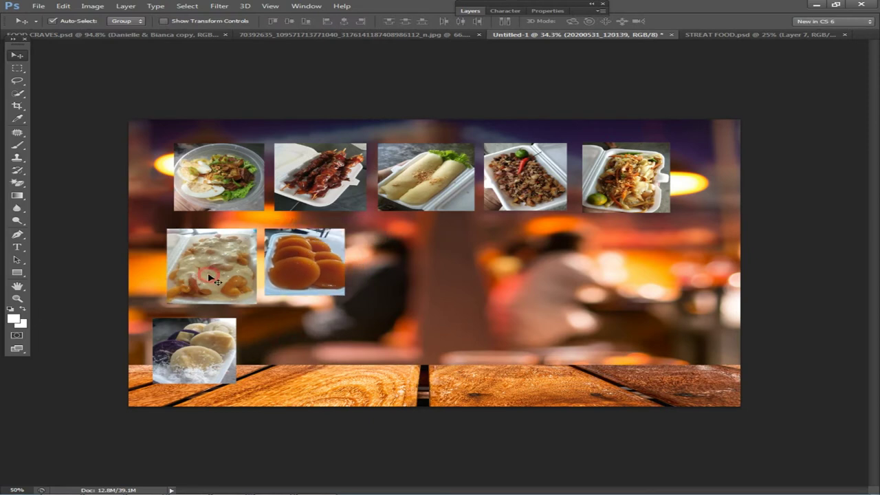
key("ctrl+t")
left_click_drag(208, 302, 211, 297)
key("Return")
Stretch the creamy dessert and orange rice cake photos together to about 105.7% height
key("ctrl+t")
left_click_drag(257, 295, 258, 299)
key("Return")
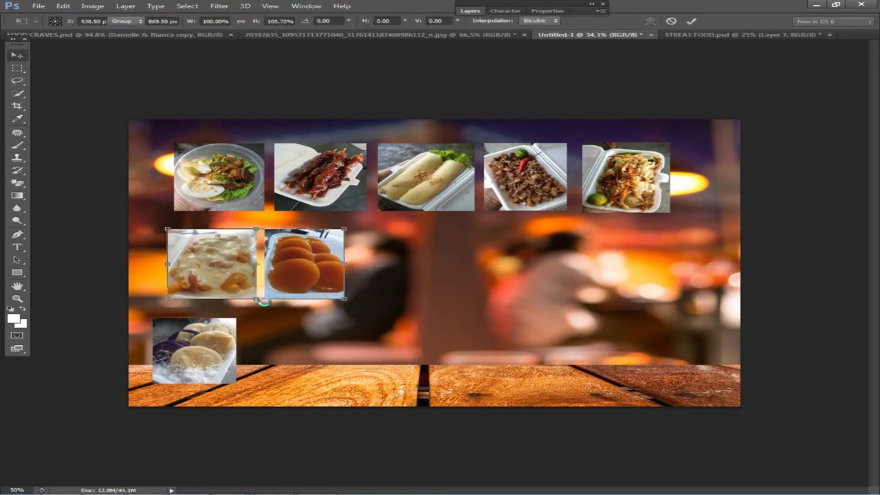
key("Return")
Move the purple-and-white rice cake photo to the second row's third slot and shift the orange rice cake photo slightly right
left_click_drag(216, 338, 467, 252)
right_click(311, 261)
left_click(311, 260)
left_click_drag(311, 262, 319, 262)
Enlarge the creamy dessert photo slightly at its lower-right corner
right_click(201, 261)
left_click(206, 265)
key("ctrl+t")
left_click_drag(258, 298, 264, 304)
key("Return")
Resize the orange rice cake photo to about 13% × 11.4% to match the dessert photo's height
right_click(300, 265)
left_click(311, 269)
right_click(320, 275)
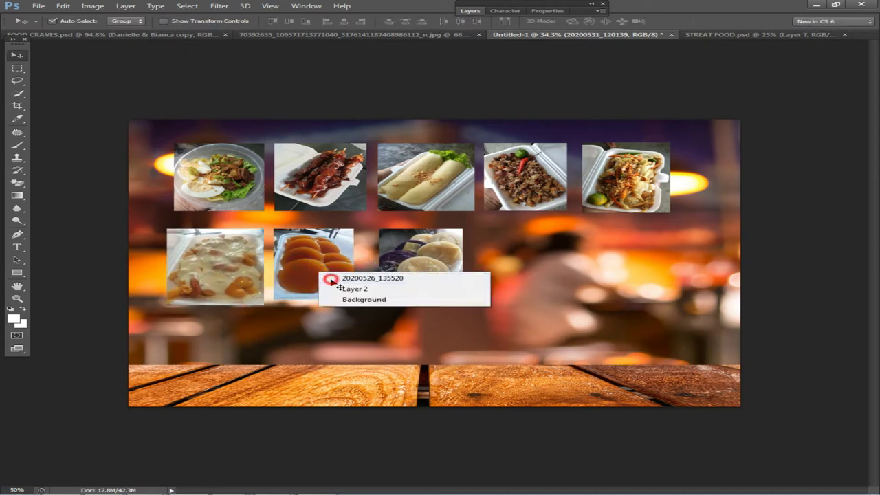
left_click(340, 274)
key("ctrl+t")
left_click_drag(351, 274, 367, 265)
left_click_drag(325, 300, 326, 306)
key("Return")
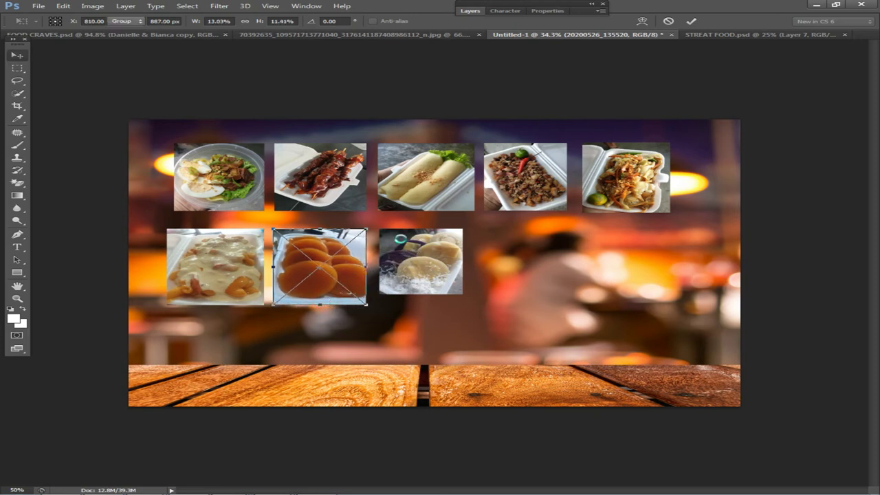
Enlarge the purple-and-white rice cake photo to about 13.2% × 11%
left_click(427, 256)
key("ctrl+t")
left_click_drag(463, 261, 474, 262)
key("Return")
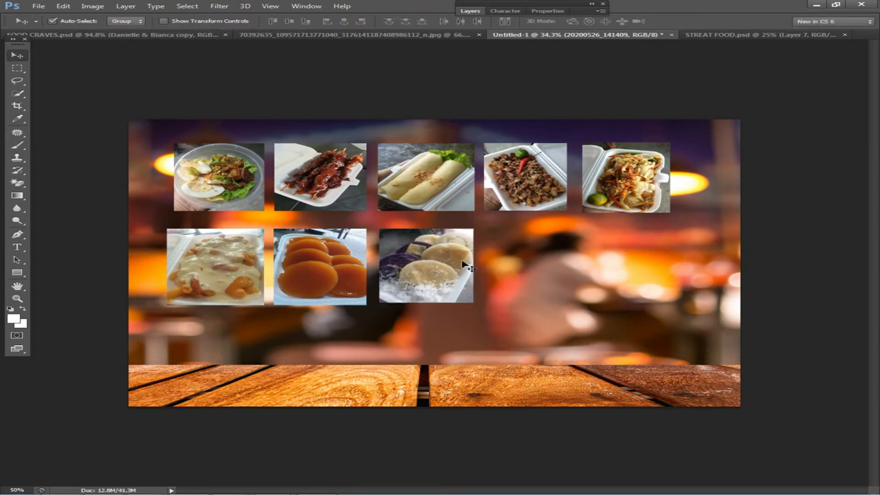
Select the three second-row photos and nudge them up closer to the top row
scroll(446, 310, "down", 6)
scroll(440, 313, "up", 5)
left_click_drag(688, 301, 195, 266)
key("shift+Up")
Place 20200601_073613.jpg in the second row's fourth slot and scale it to about 11.6% × 10.9%
mouse_move(168, 492)
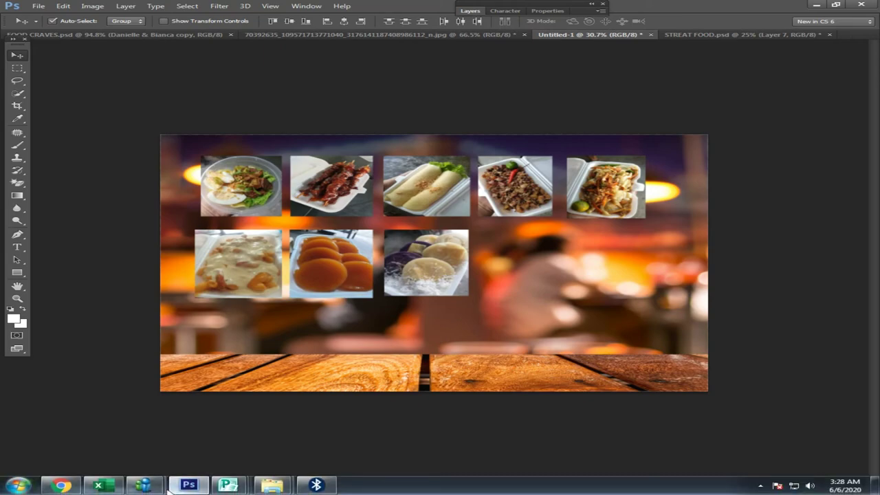
mouse_move(271, 486)
left_click(364, 392)
left_click_drag(429, 169, 561, 303)
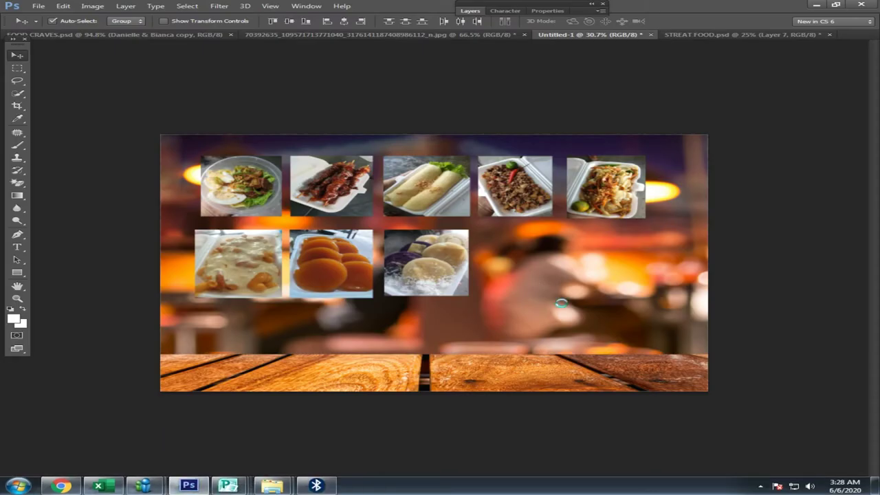
left_click_drag(572, 391, 392, 226)
left_click_drag(356, 184, 540, 277)
left_click_drag(575, 323, 548, 295)
left_click_drag(549, 261, 554, 262)
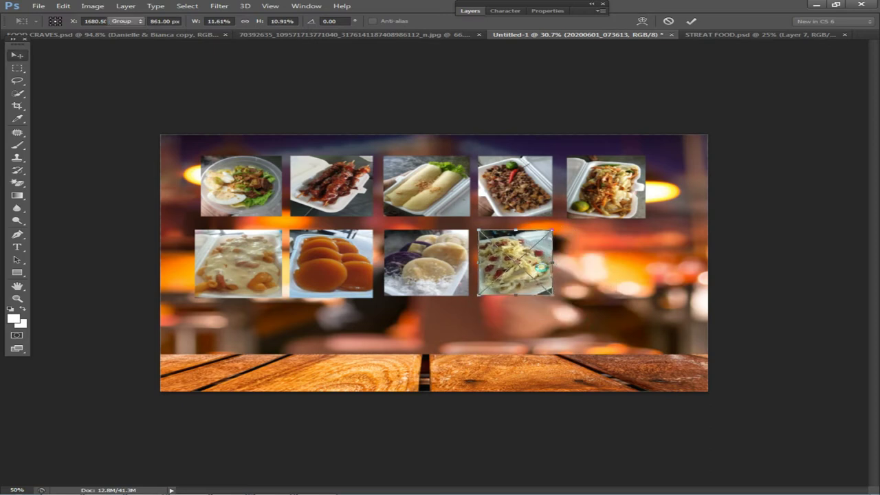
key("Return")
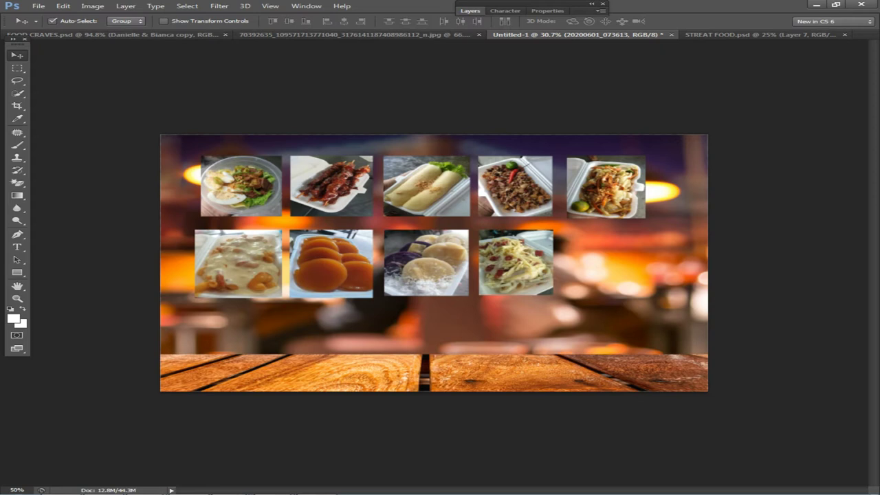
Stretch the pasta photo slightly at its lower-right corner to align it with the row
scroll(567, 248, "up", 3)
left_click(568, 249)
key("ctrl+t")
left_click_drag(606, 310, 608, 310)
key("Return")
Extend the bottom edge of the purple-and-white rice cake photo to match its neighbours' height
right_click(406, 234)
left_click(425, 241)
key("ctrl+t")
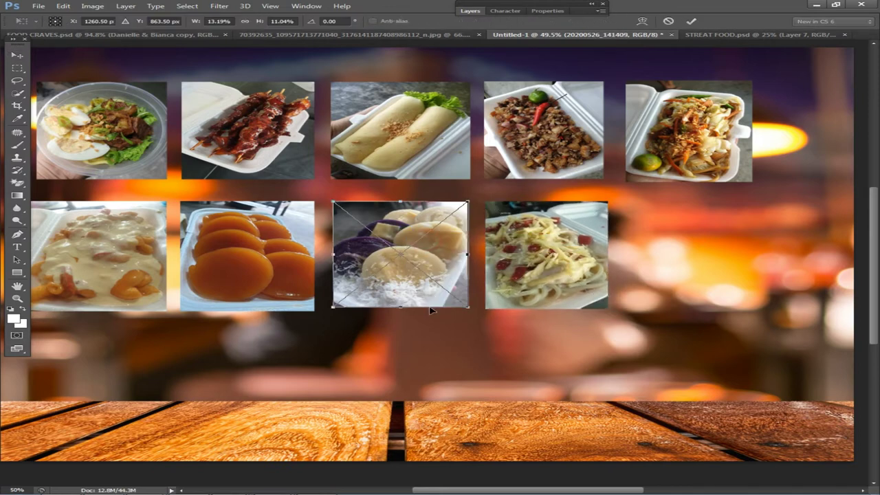
left_click_drag(409, 309, 408, 313)
key("Return")
right_click(542, 280)
left_click(572, 290)
Select all nine food photos and scale them together to about 101%
scroll(665, 210, "down", 3)
left_click_drag(670, 271, 261, 144)
key("ctrl+t")
left_click_drag(646, 299, 651, 300)
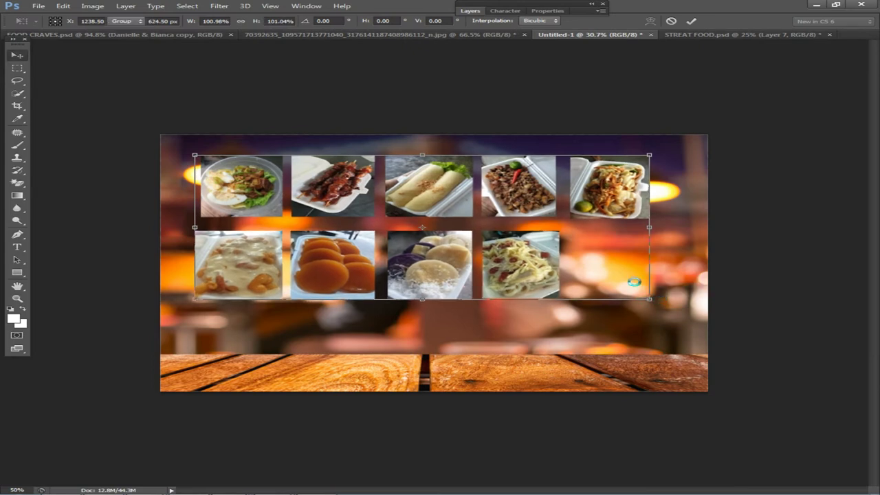
key("Return")
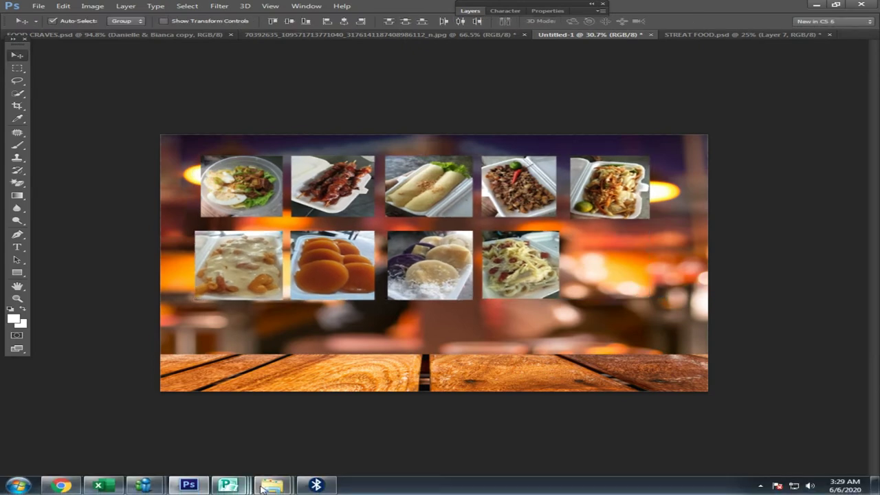
Place 20200604_080021.jpg in the banner and scale it to about 33.5%
mouse_move(267, 485)
left_click(338, 422)
left_click_drag(564, 213, 550, 333)
left_click_drag(686, 192, 548, 304)
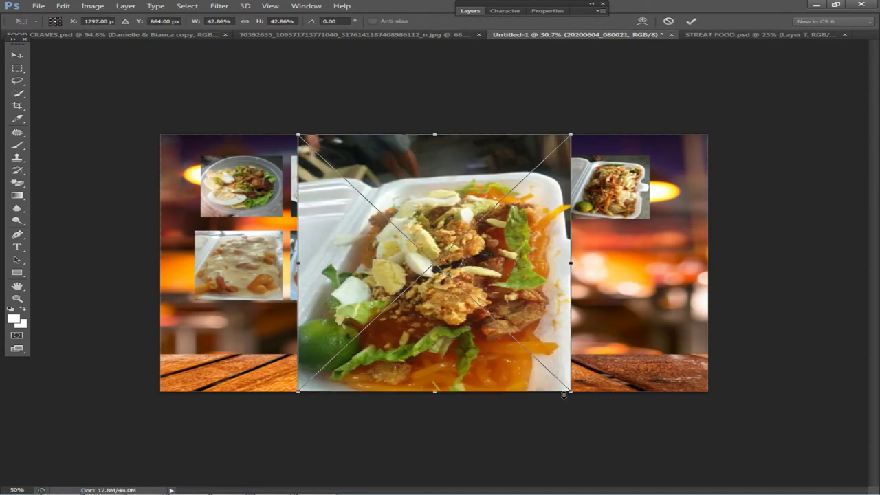
left_click_drag(565, 393, 511, 335)
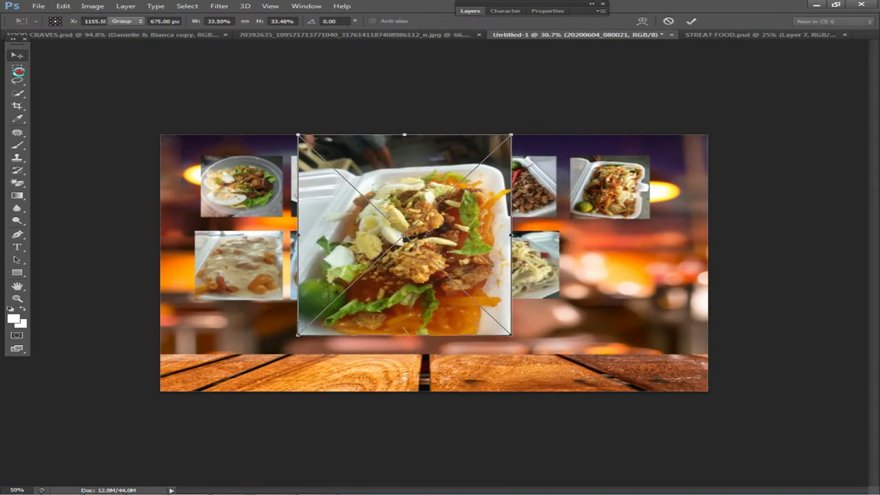
key("Return")
key("m")
left_click_drag(425, 206, 440, 230)
right_click(304, 130)
right_click(265, 174)
left_click(291, 189)
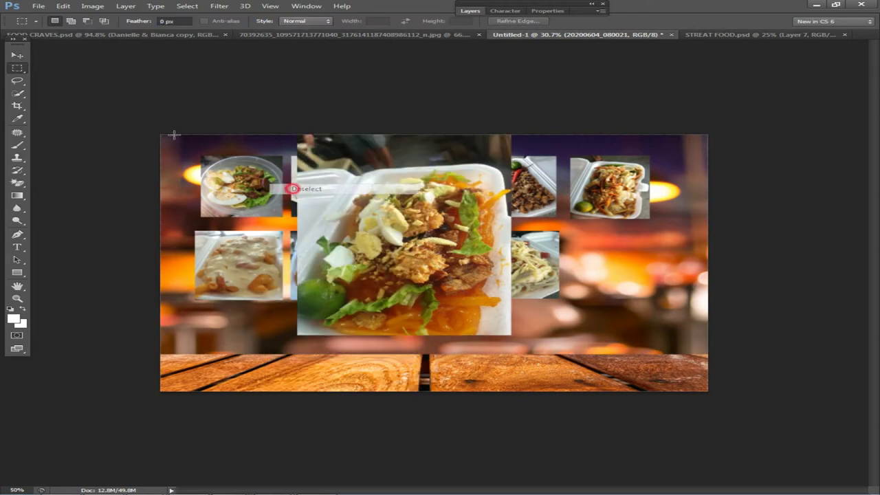
Move the newly placed photo down, mark its dark top strip with a rectangular selection and try to delete it
left_click(17, 55)
left_click_drag(401, 191, 409, 238)
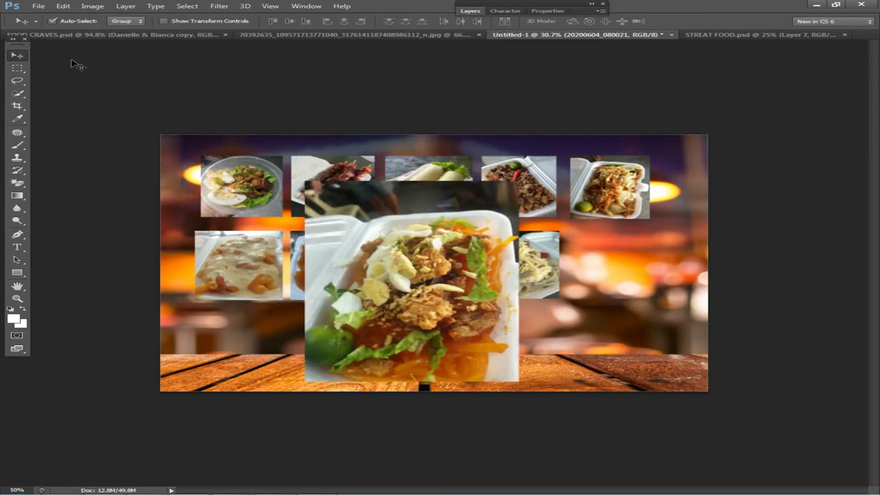
left_click(13, 69)
mouse_move(261, 156)
left_mouse_down()
mouse_move(685, 256)
mouse_move(597, 204)
left_mouse_up()
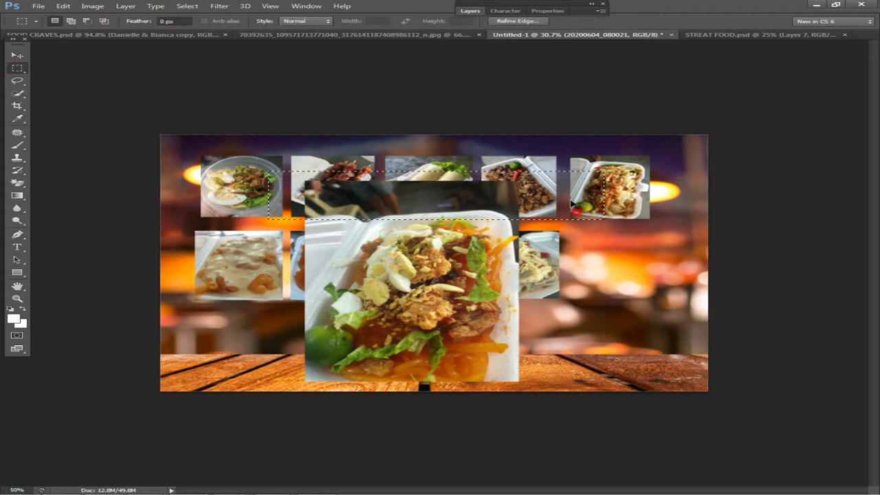
key("Delete")
left_click(631, 234)
key("Return")
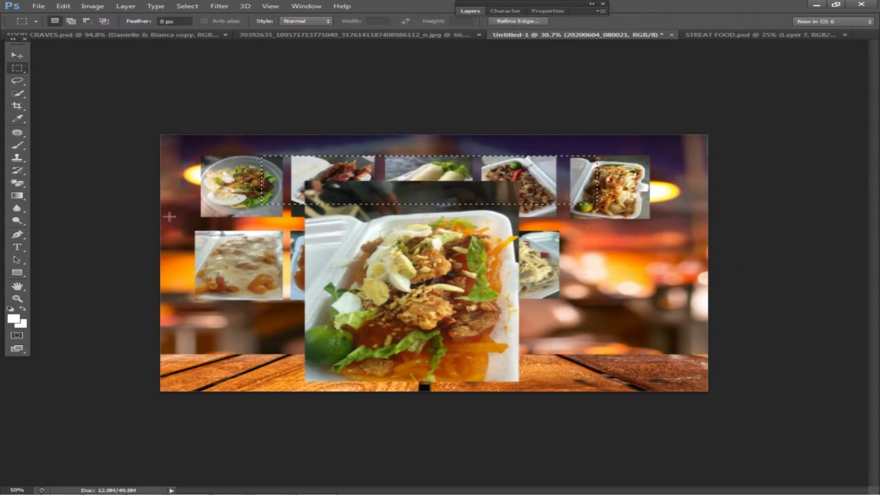
Rasterize the placed photo's smart object, delete the selected strip along its top and deselect
left_click(18, 183)
left_click(429, 198)
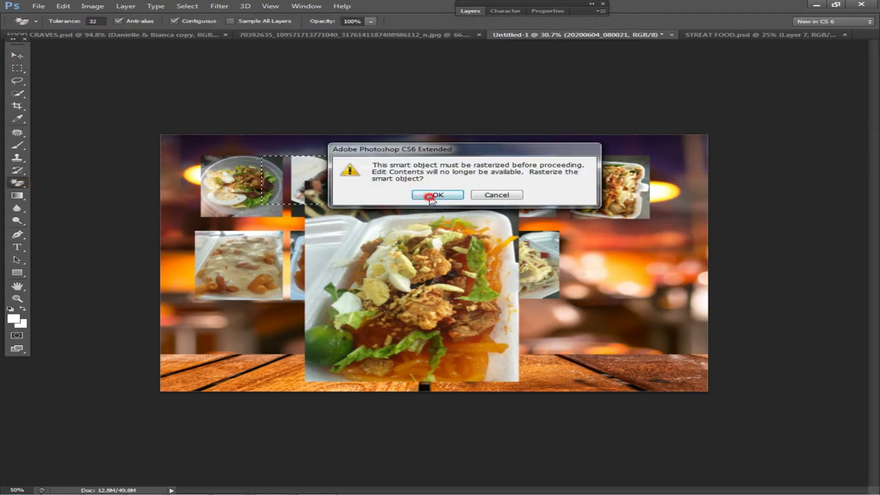
left_click(18, 68)
right_click(446, 193)
left_click(450, 193)
Scale the trimmed photo down to the neighbouring photos' size and position it in the second row's fifth slot
key("v")
key("ctrl+t")
left_click_drag(521, 383, 427, 293)
left_click_drag(371, 260, 639, 289)
left_click_drag(689, 320, 656, 301)
key("Return")
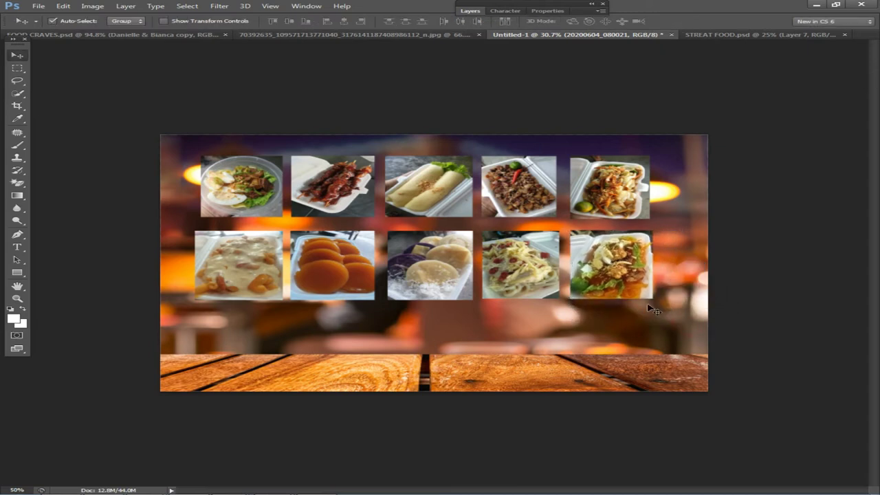
Select all ten food photos together and enlarge them to about 101.6% width and 101.85% height
scroll(638, 305, "down", 2)
scroll(648, 313, "up", 3)
left_click_drag(735, 295, 187, 184)
key("ctrl+t")
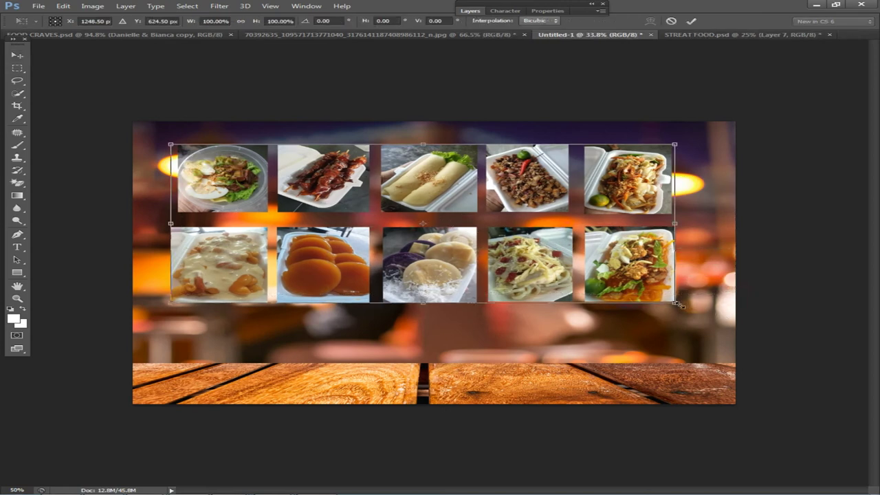
left_click_drag(678, 303, 684, 305)
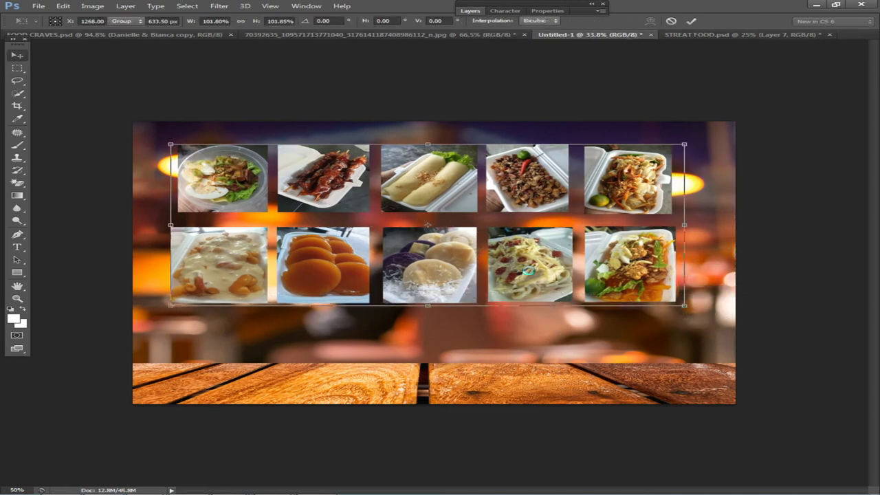
key("Return")
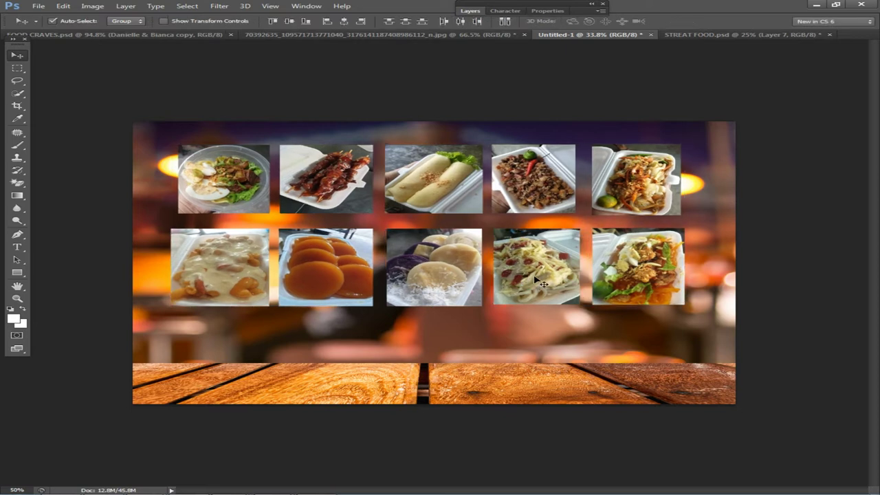
Select the five photos in the second row and nudge them slightly up toward the first row
left_click_drag(715, 299, 228, 230)
key("shift+Up")
key("shift+Up")
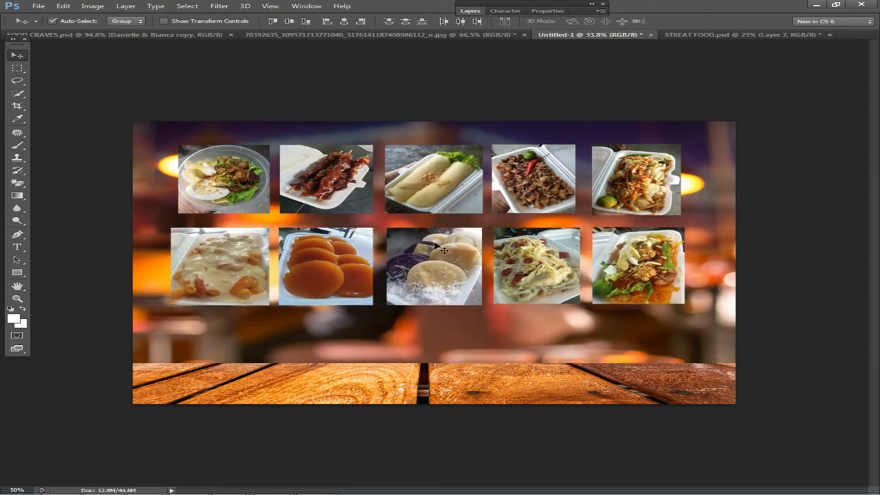
scroll(472, 195, "down", 6)
scroll(502, 257, "up", 5)
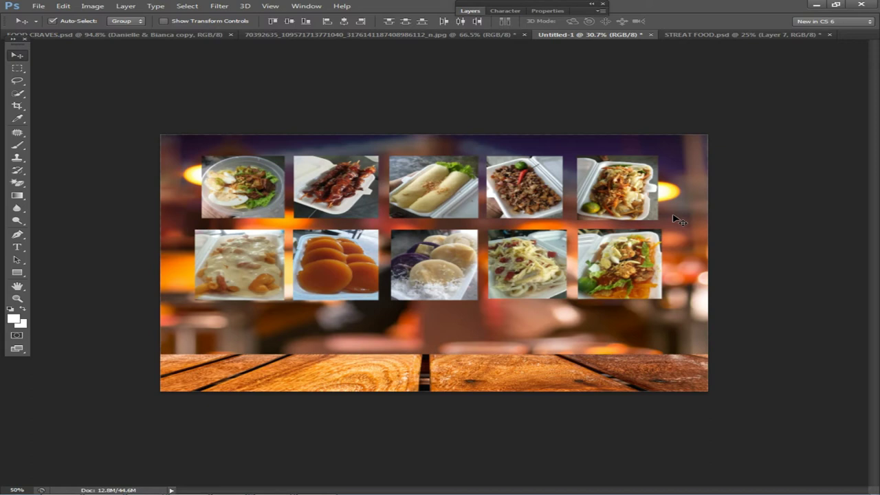
Place 20200604_093907.jpg in the banner, scale it to 18.75% and move it over the lower part of the second row
scroll(602, 263, "down", 2)
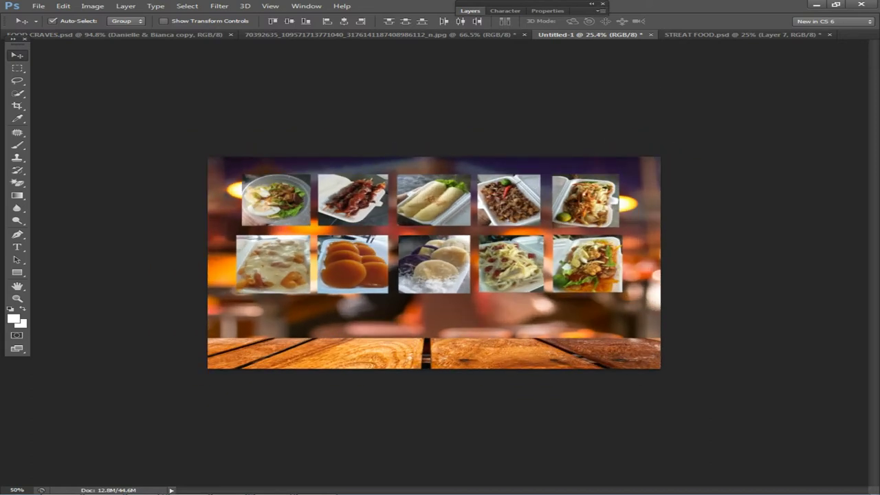
mouse_move(271, 488)
left_click(333, 419)
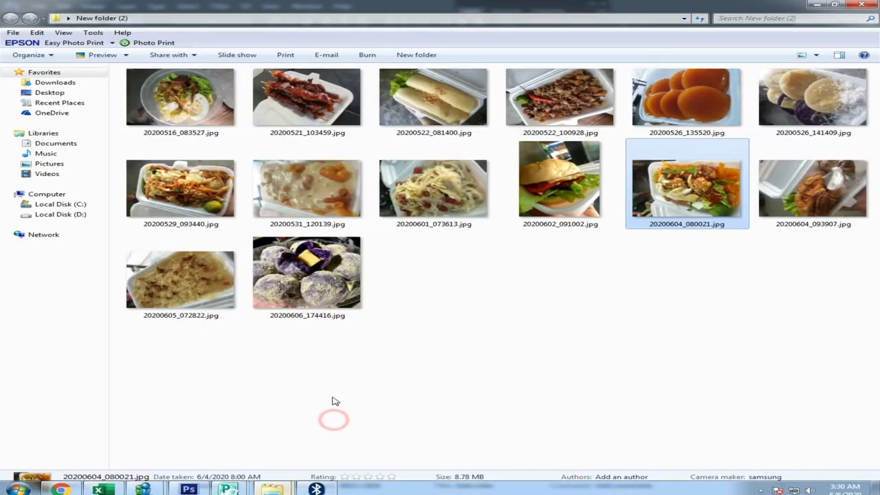
left_click_drag(846, 196, 487, 305)
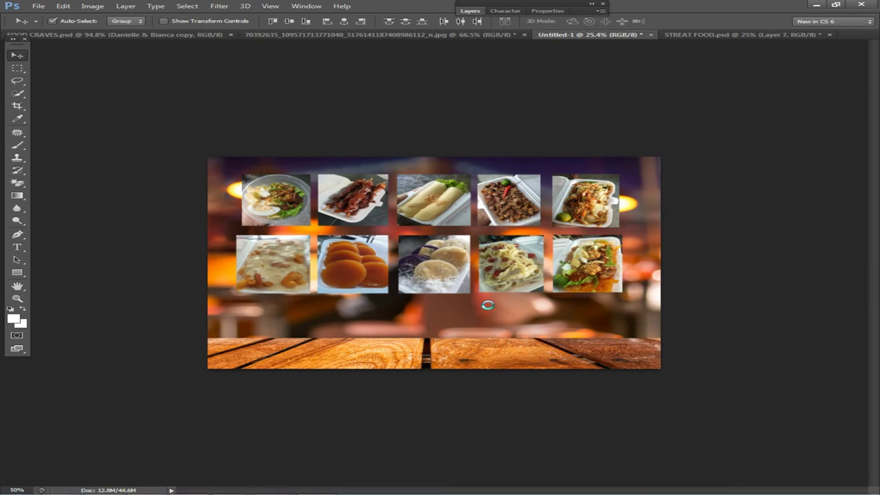
left_click_drag(547, 370, 422, 247)
left_click_drag(399, 204, 377, 295)
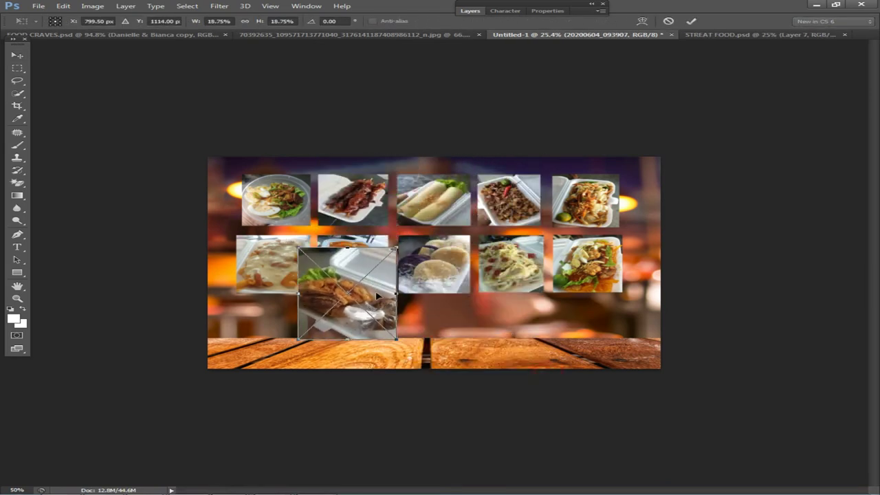
key("Return")
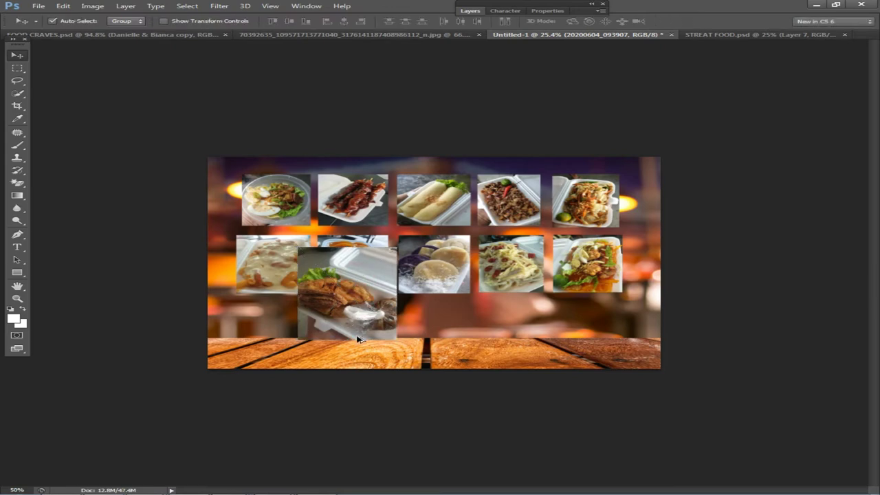
scroll(419, 275, "up", 4)
left_click_drag(271, 309, 365, 198)
right_click(366, 199)
left_click(376, 205)
key("ctrl+t")
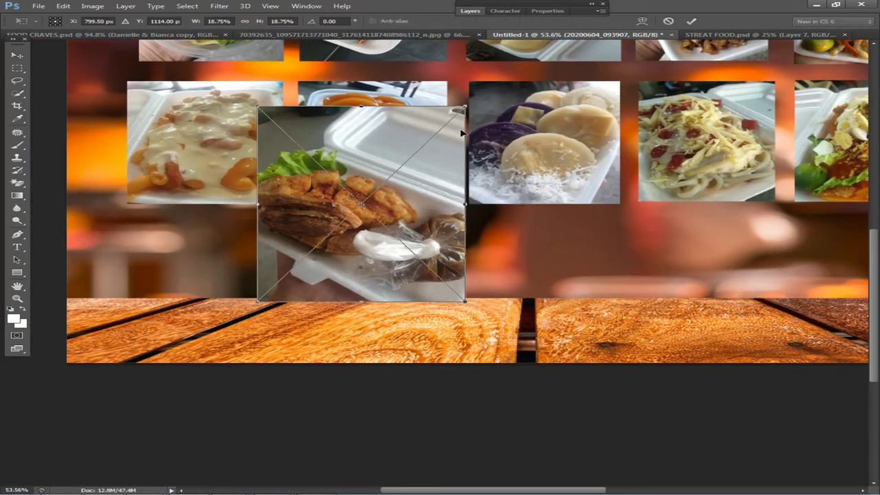
left_click_drag(444, 152, 392, 212)
key("ctrl+z")
scroll(421, 205, "right", 2)
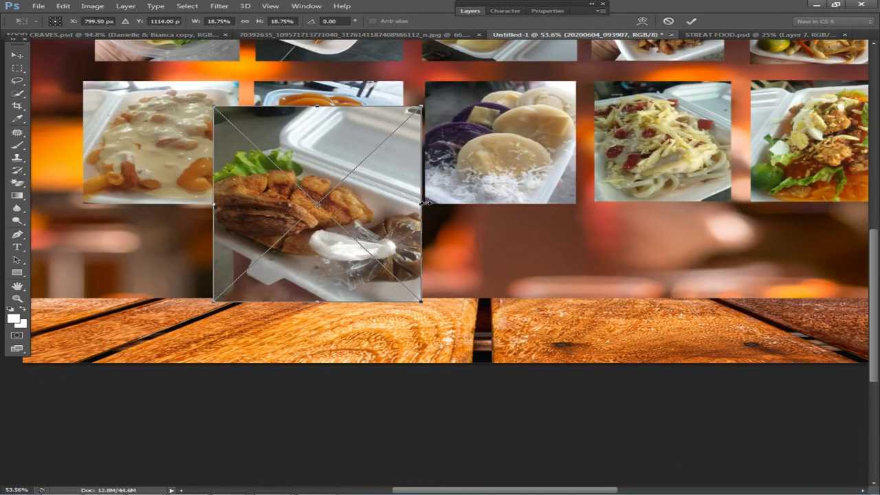
scroll(418, 218, "down", 3)
key("Return")
Move the spring roll photo out to the canvas's lower-left corner and put the new photo in the first row's third slot
left_click_drag(307, 296, 660, 176)
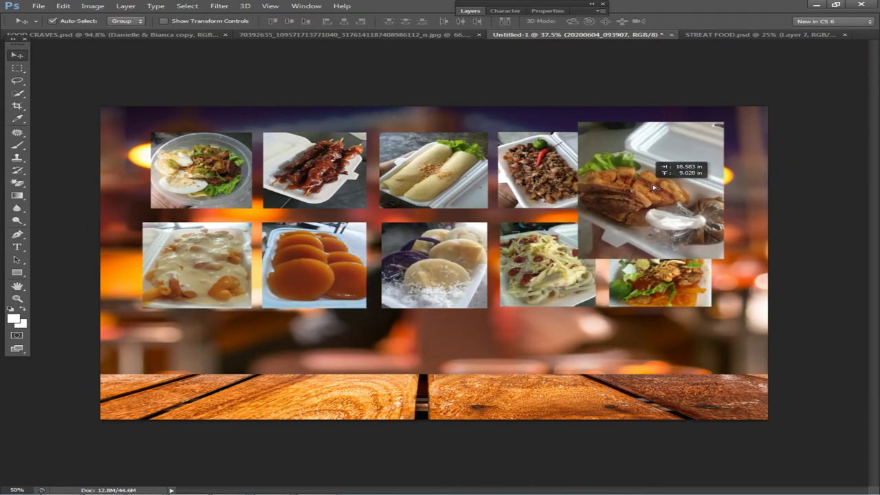
left_click_drag(448, 173, 110, 385)
left_click_drag(657, 231, 412, 259)
Scale the new photo to about 11.6% by 11.2% and move the spring roll photo fully onto the canvas below the second row
key("ctrl+t")
left_click_drag(487, 285, 432, 232)
left_click_drag(397, 209, 429, 211)
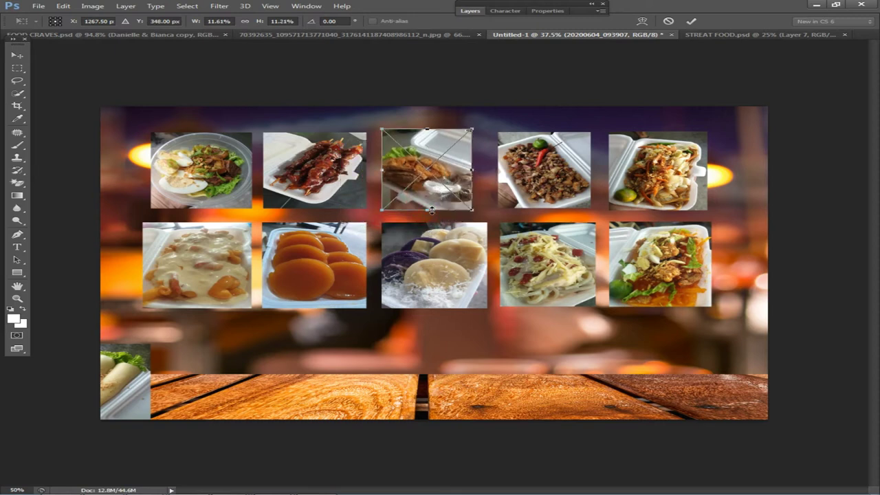
key("Return")
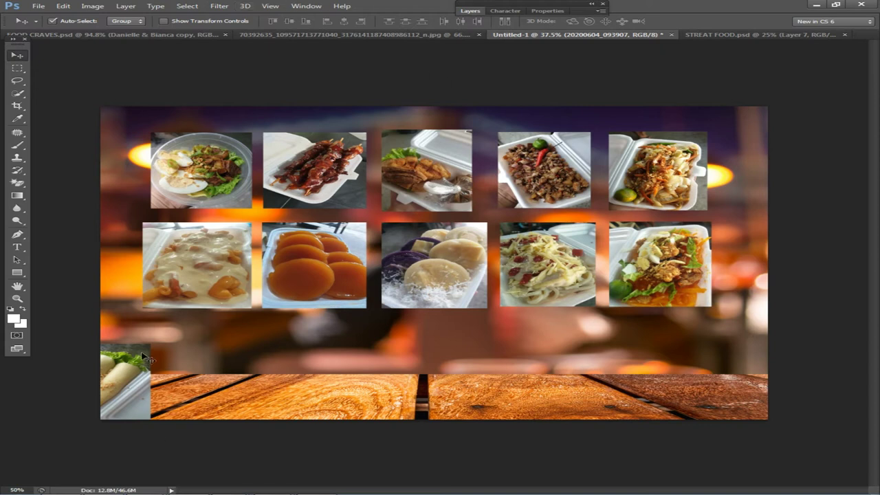
left_click_drag(145, 357, 246, 335)
scroll(506, 347, "down", 2)
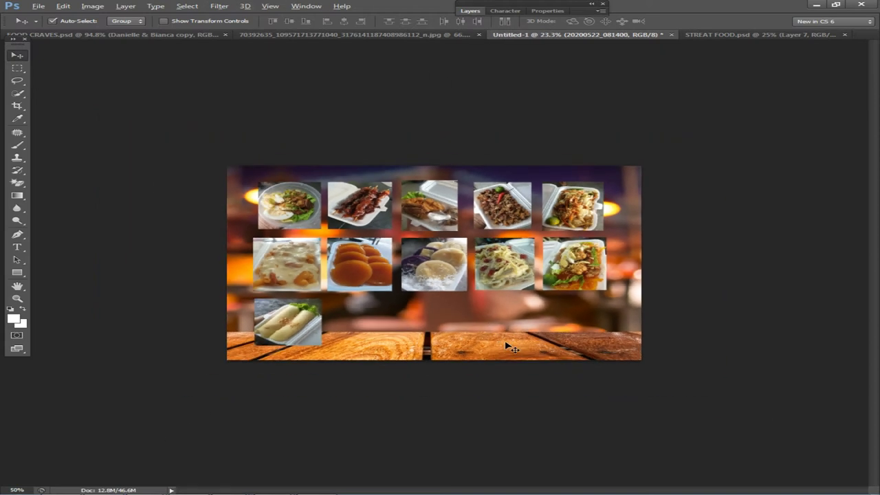
scroll(506, 346, "up", 3)
right_click(458, 321)
left_click(496, 327)
scroll(498, 329, "up", 1)
key("ctrl+a")
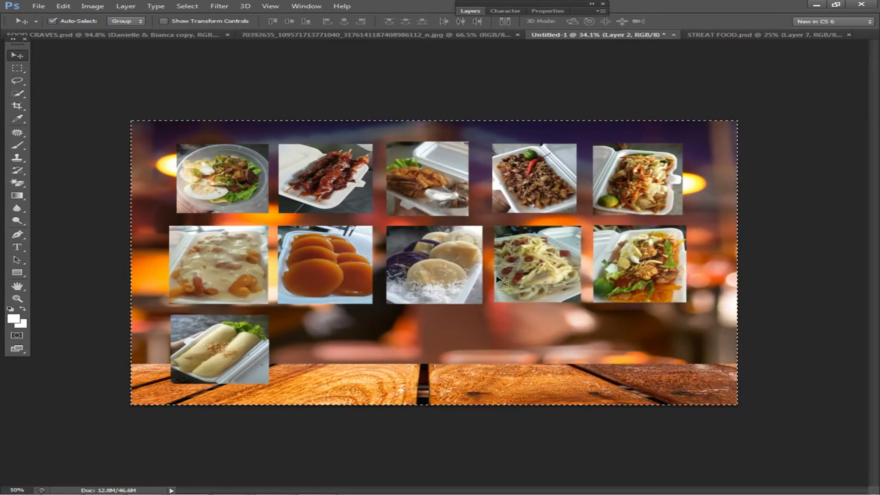
key("ctrl+z")
Select the entire canvas on Layer 2, the restaurant background, cut its picture out and deselect
right_click(401, 361)
left_click(444, 367)
left_click(444, 367)
key("ctrl+a")
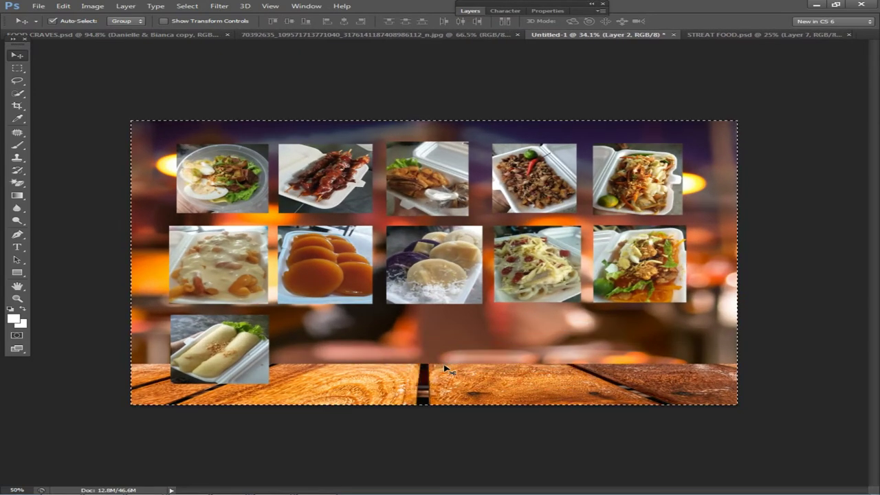
left_click(468, 10)
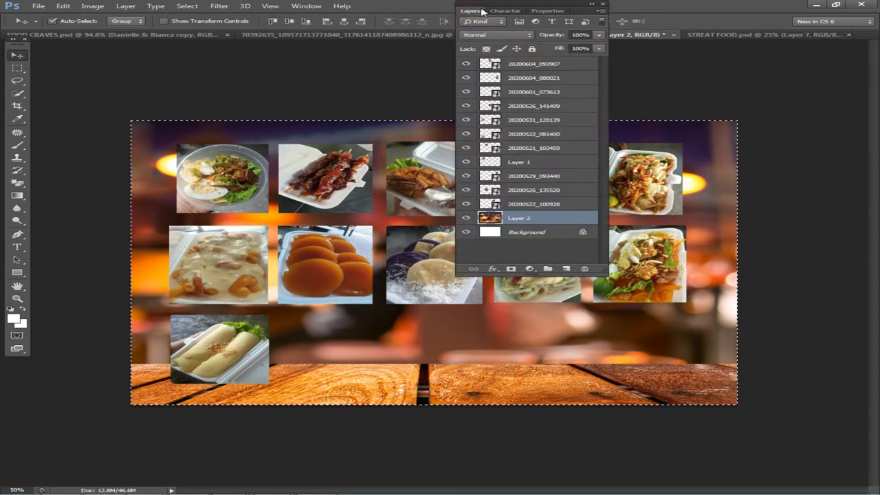
left_click(476, 9)
key("Delete")
key("ctrl+d")
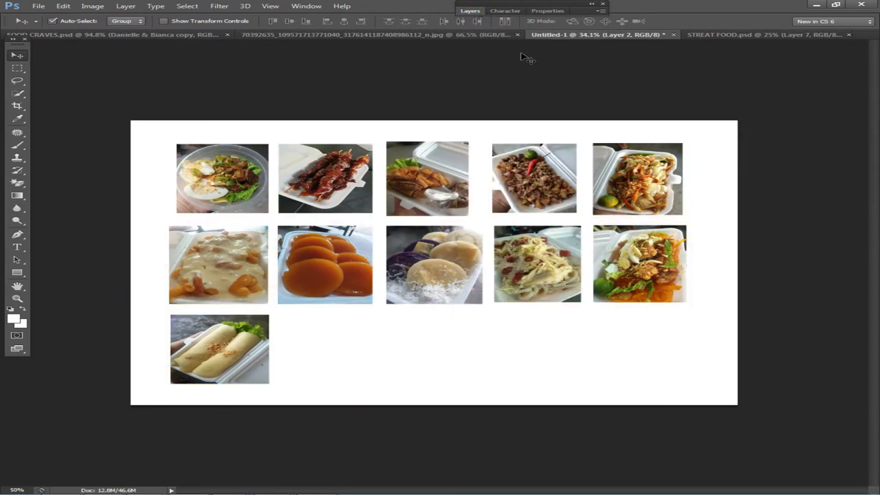
Create a new document 24 inches wide and 36 inches high
left_click(31, 6)
left_click(41, 17)
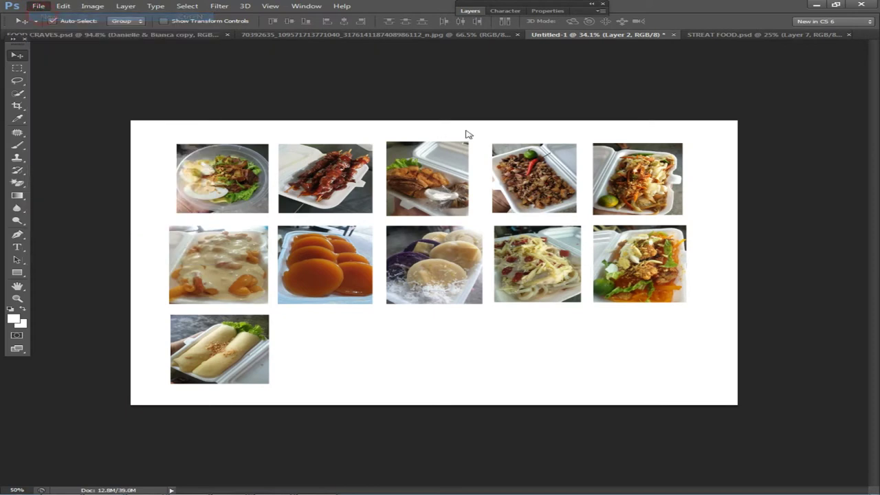
left_click(509, 156)
left_click(489, 176)
double_click(387, 157)
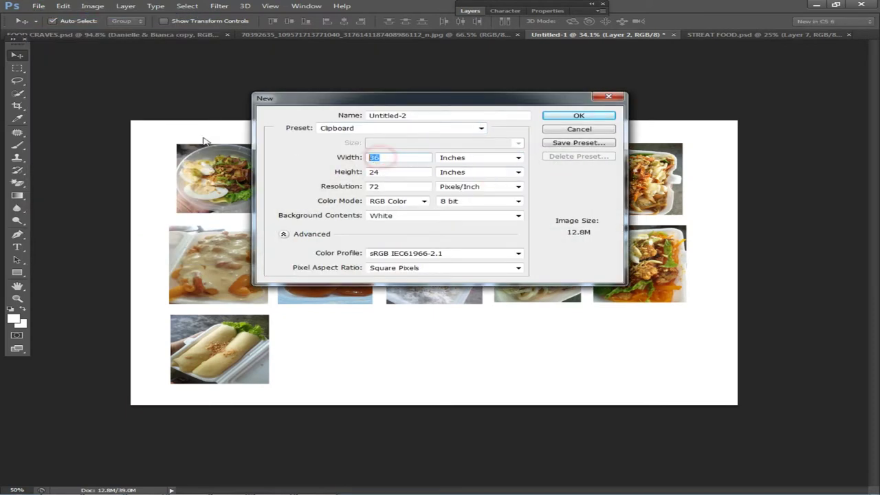
type("24")
key("Tab")
type("36")
key("Return")
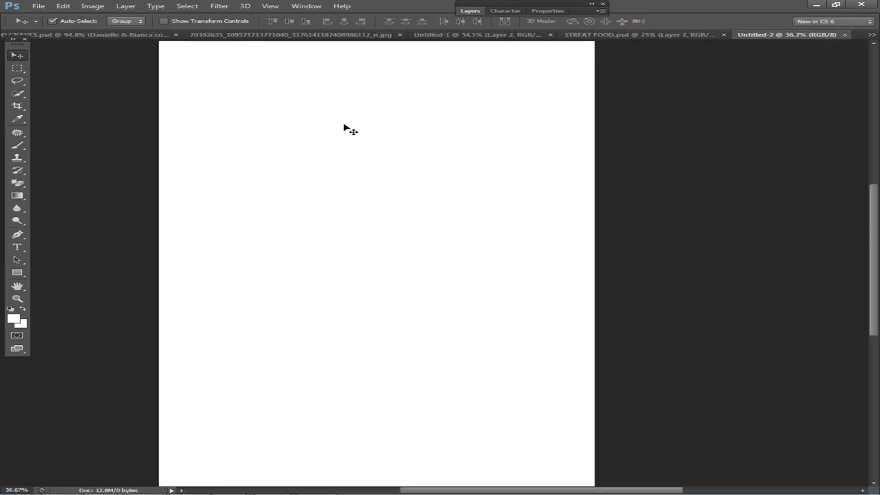
Try the restaurant background on the new page by pasting and enlarging it, and delete it again
key("ctrl+v")
scroll(471, 205, "down", 4)
left_click_drag(451, 238, 252, 194)
key("ctrl+t")
left_click_drag(445, 290, 642, 275)
left_click_drag(579, 301, 436, 299)
left_click_drag(535, 312, 657, 461)
left_click_drag(591, 330, 517, 365)
left_click_drag(422, 186, 401, 172)
key("Return")
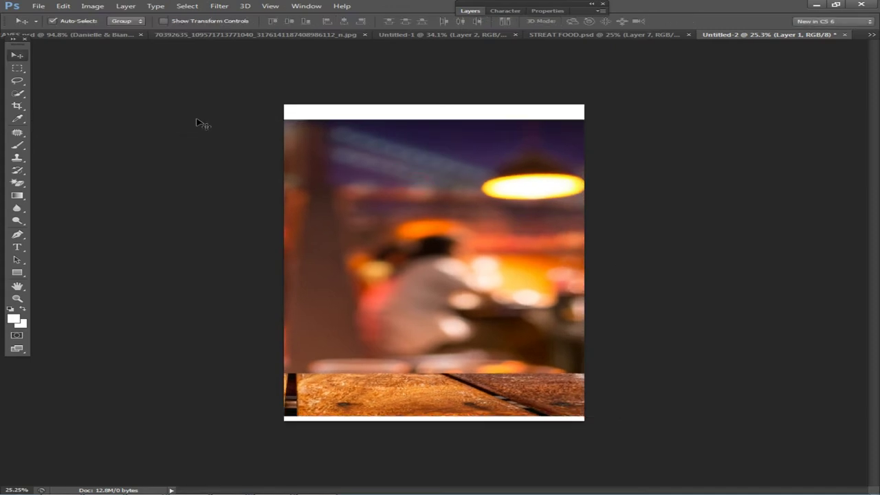
key("Delete")
scroll(628, 173, "down", 4)
Close the STREAT FOOD.psd document and switch to FOOD CRAVES.psd
left_click(649, 36)
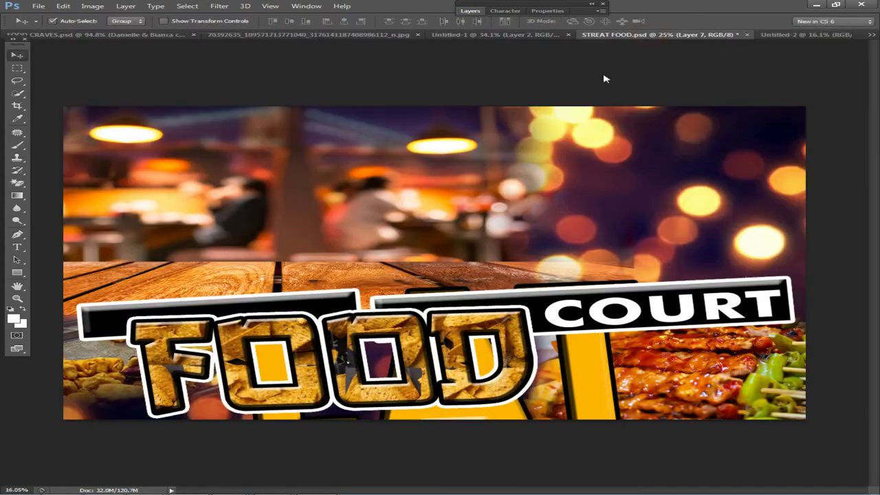
left_click(745, 35)
left_click(477, 195)
left_click(630, 37)
left_click_drag(157, 107, 501, 244)
left_click(346, 36)
left_click(180, 34)
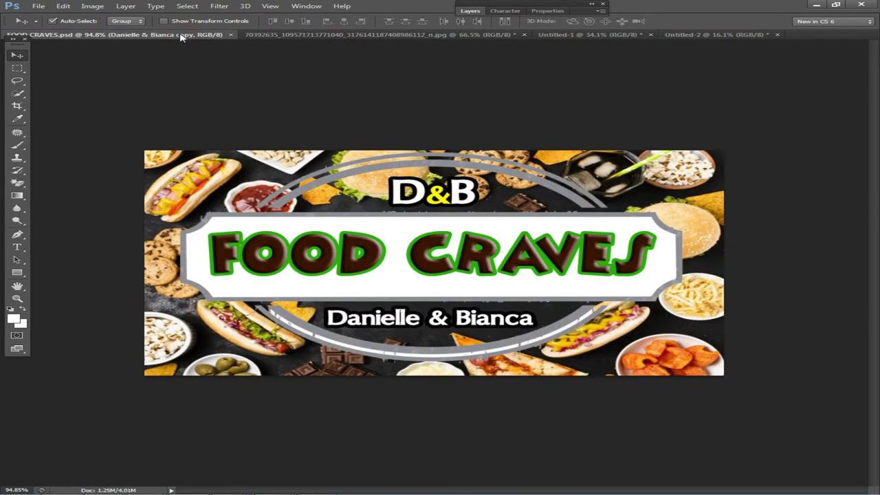
Flatten all layers of FOOD CRAVES.psd into a single image
left_click(470, 11)
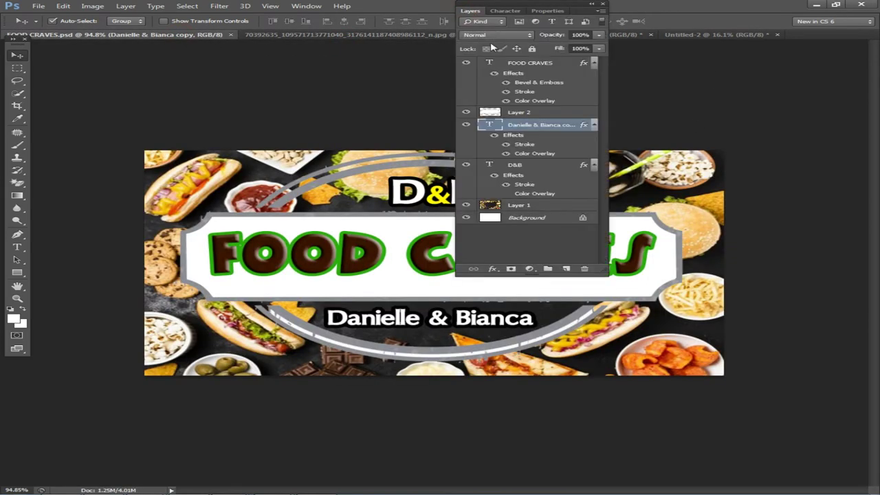
right_click(524, 125)
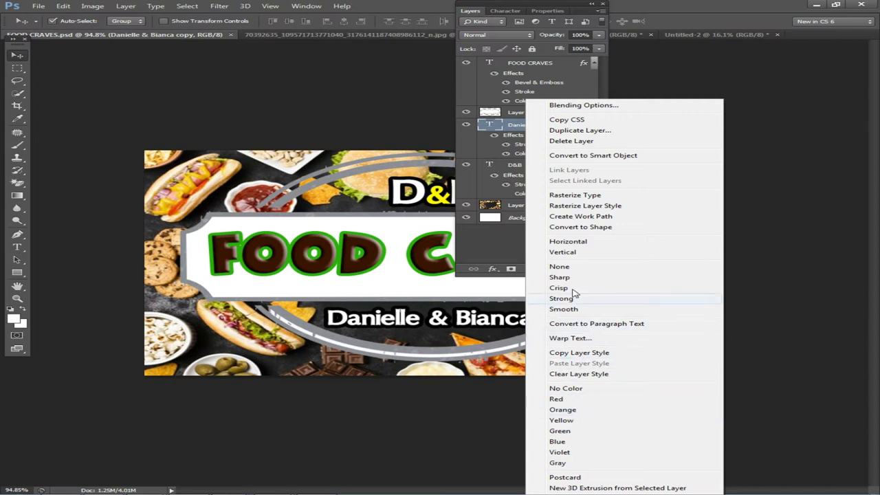
right_click(508, 215)
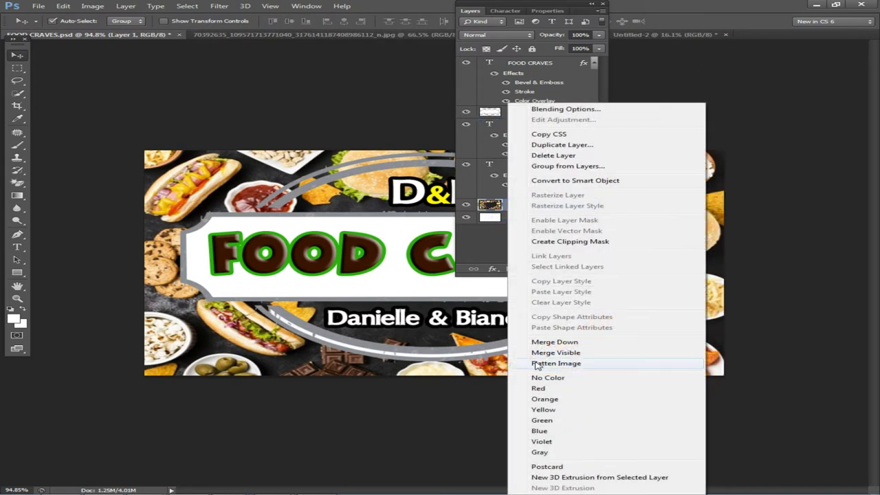
left_click(539, 363)
left_click(481, 13)
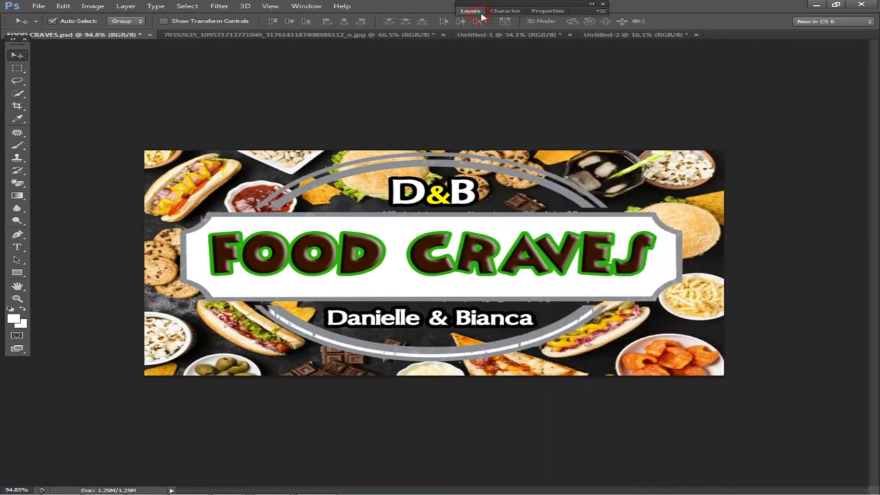
Paste the flattened Food Craves banner into Untitled-2, move it near the top centre of the page and nudge it slightly left
left_click(646, 36)
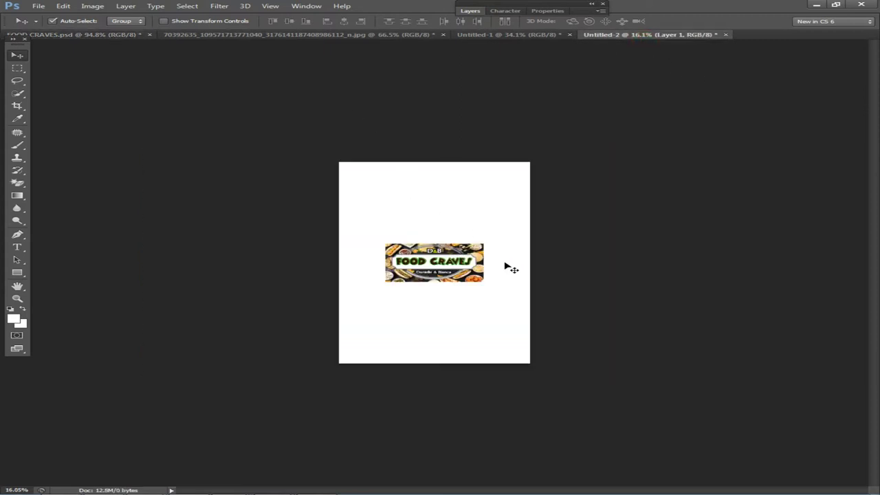
key("ctrl+v")
scroll(501, 261, "up", 3)
left_click_drag(432, 265, 428, 171)
scroll(475, 211, "up", 1)
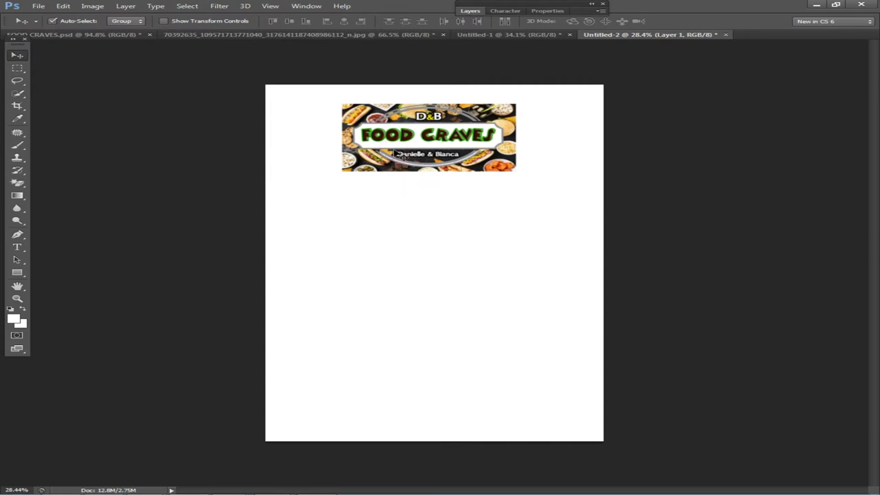
key("Left")
key("Left")
key("Left")
key("Left")
key("Left")
key("Left")
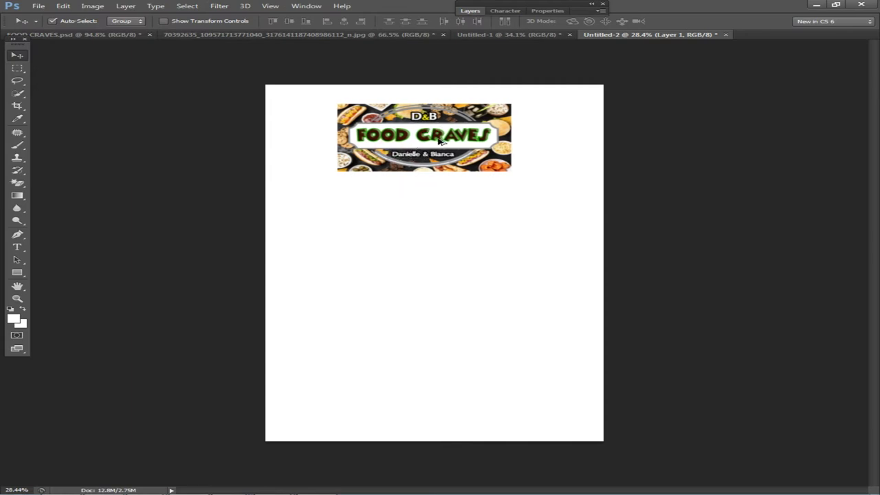
scroll(443, 207, "down", 1)
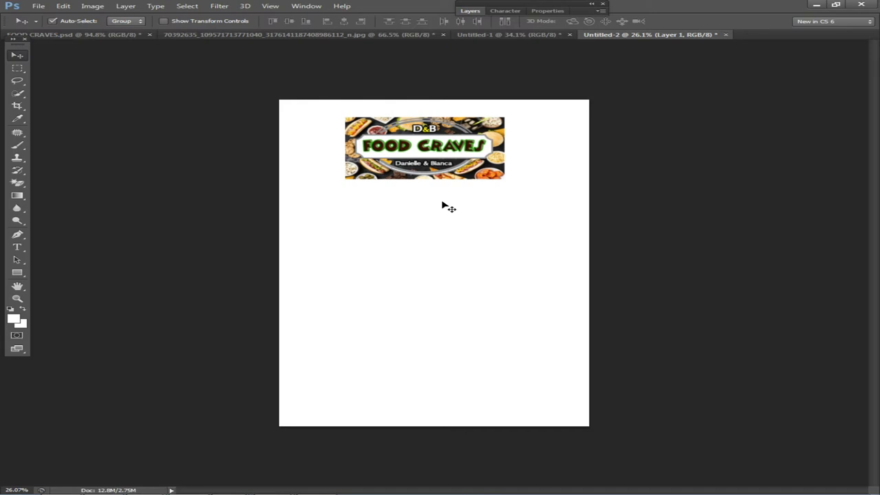
key("ctrl+0")
scroll(500, 263, "down", 5)
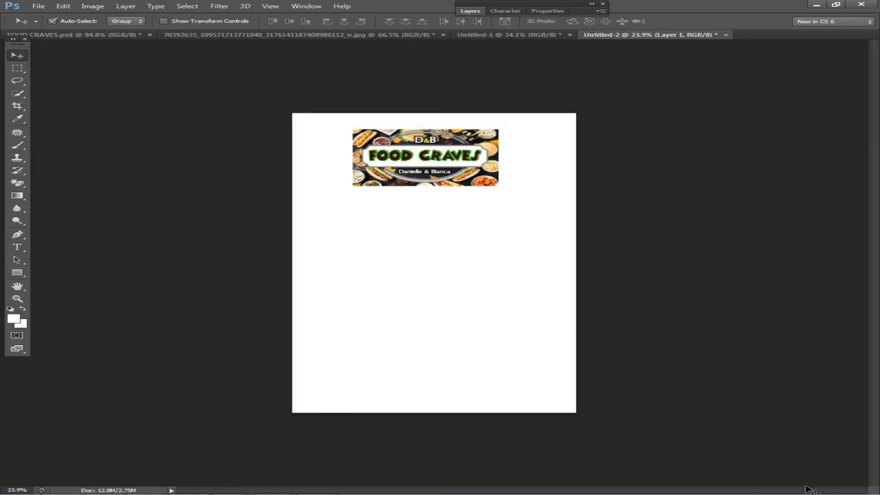
mouse_move(663, 493)
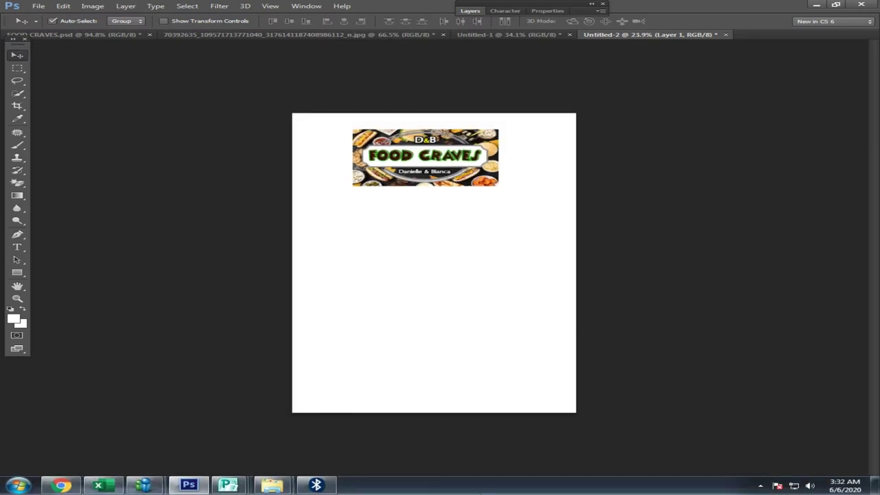
left_click(760, 486)
left_click(760, 486)
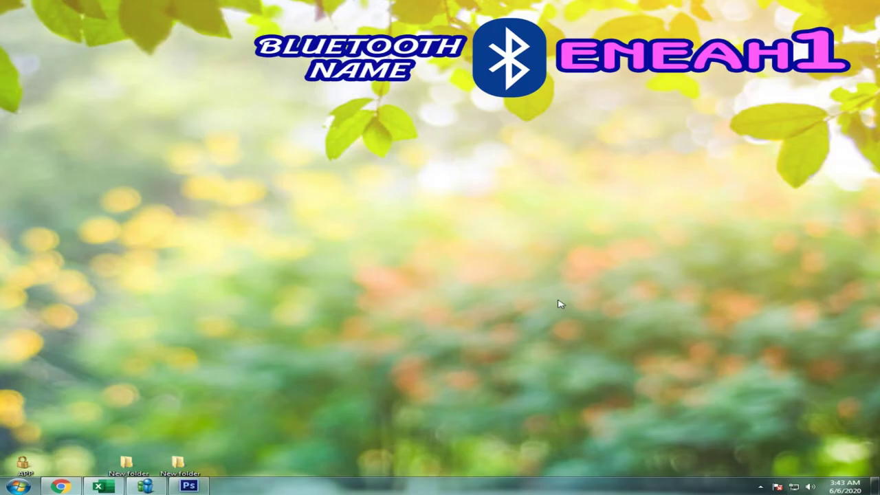
Switch back to Photoshop and delete the restaurant background, Layer 2, from the Untitled-1 document
left_click(189, 485)
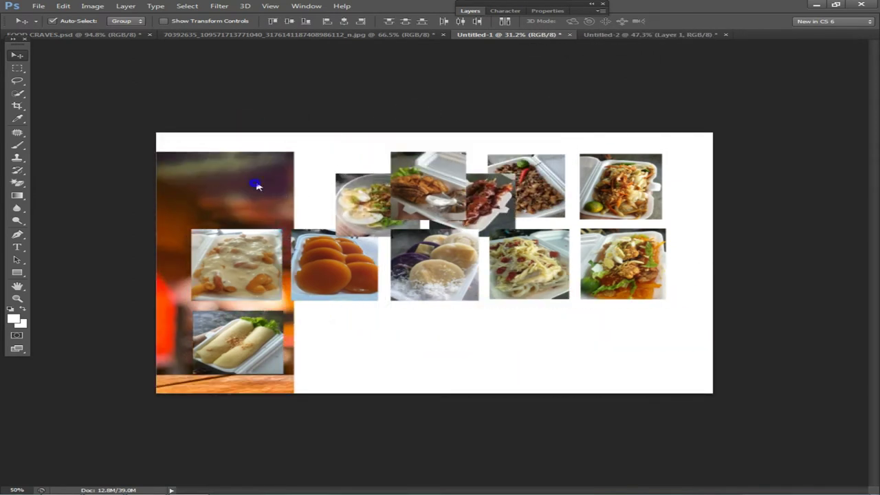
right_click(256, 168)
left_click(349, 118)
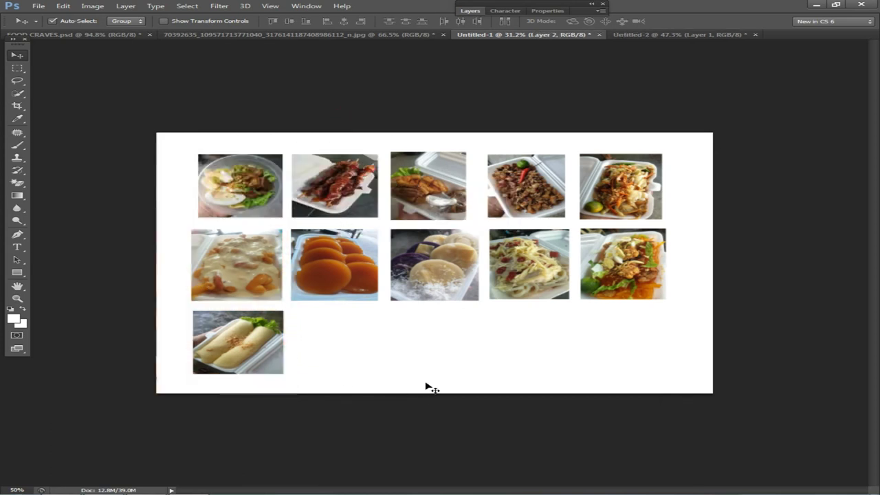
left_click_drag(416, 367, 573, 375)
right_click(157, 314)
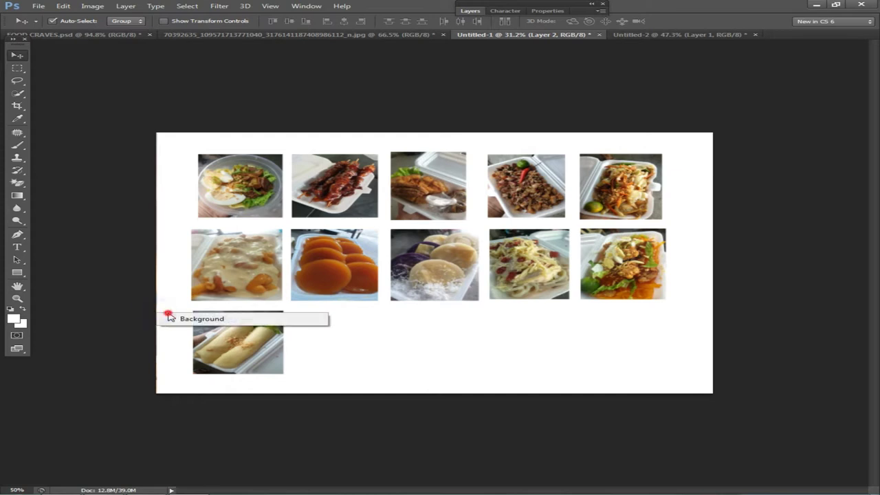
left_click(175, 317)
left_click(470, 11)
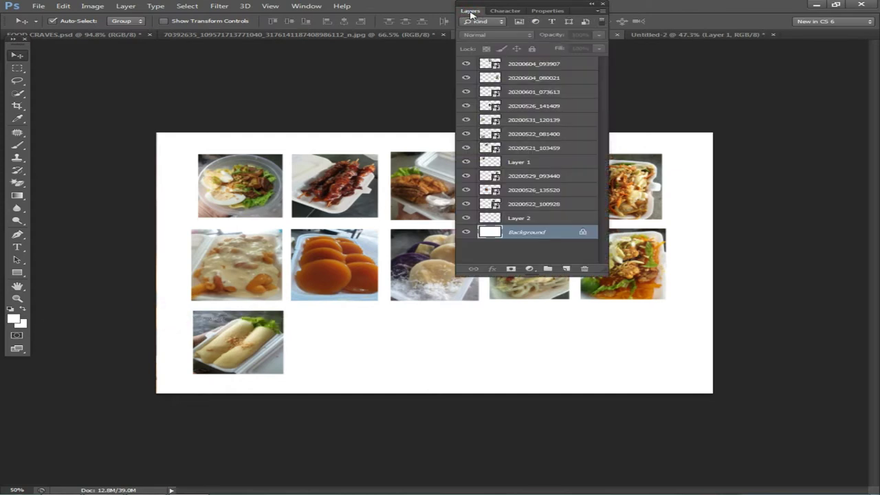
left_click(552, 220)
key("Delete")
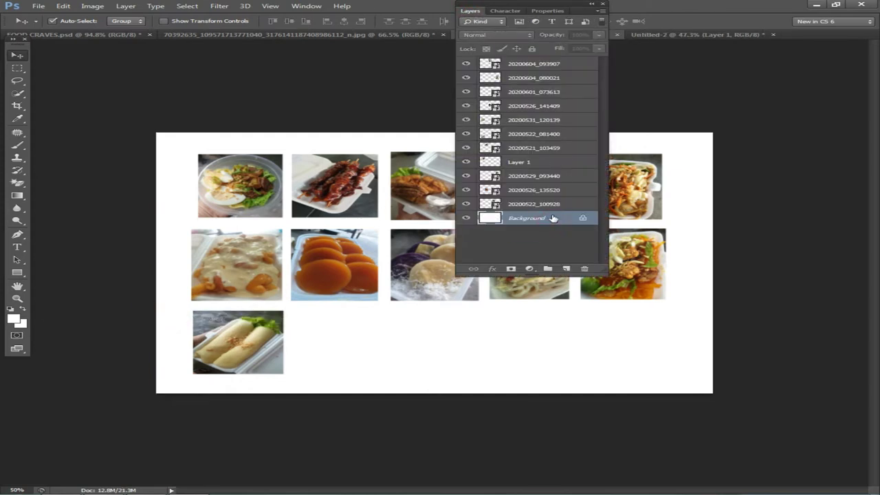
left_click(470, 11)
Copy the first four food photos from Untitled-1 into Untitled-2 and line them up in a row below the banner
left_click_drag(201, 136, 408, 300)
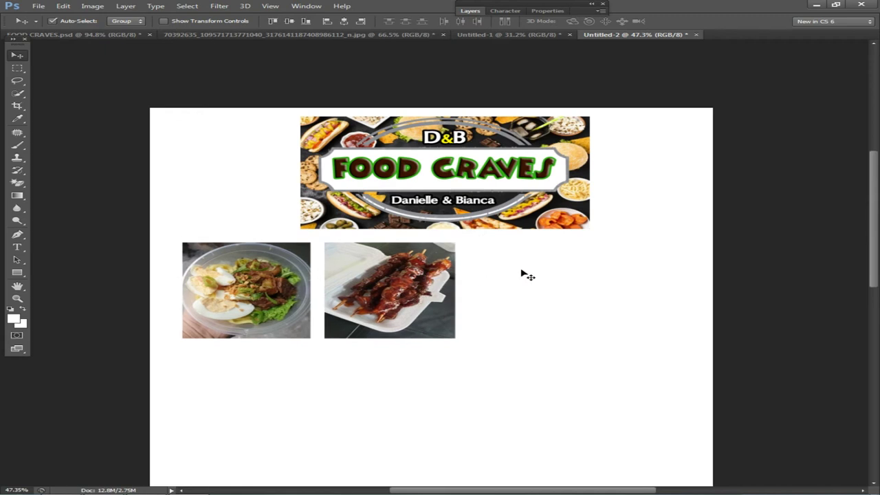
scroll(471, 279, "down", 3)
left_click(509, 34)
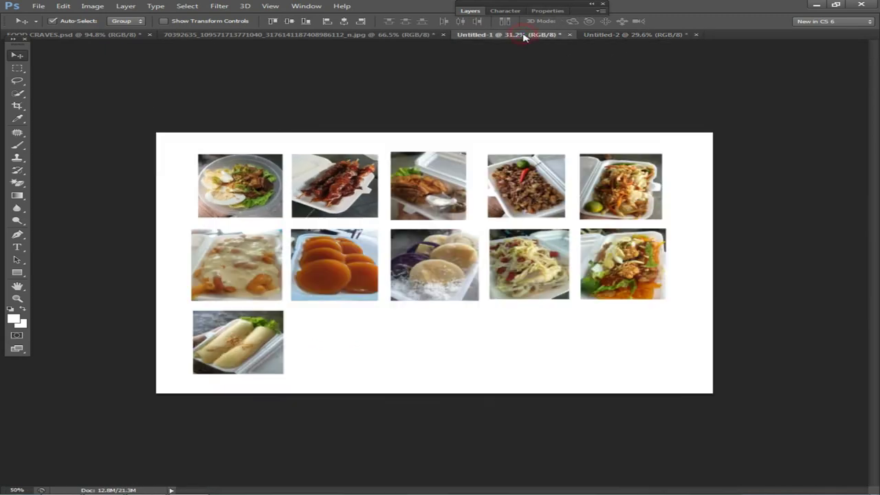
left_click_drag(417, 132, 536, 195)
left_click_drag(536, 195, 578, 203)
right_click(569, 195)
left_click(580, 200)
left_click(581, 200)
Reduce the height of the third photo, the fried pork tray, to match the other photos in the row
right_click(482, 198)
left_click(491, 201)
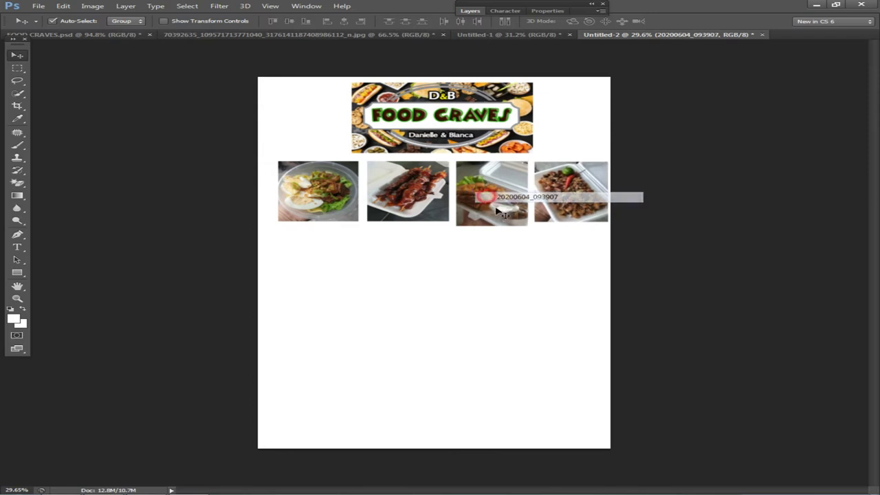
key("ctrl+t")
left_click_drag(492, 225, 496, 218)
key("Return")
Shift the second, third and fourth photos left to tighten the gaps and bring the row away from the page edge
right_click(598, 200)
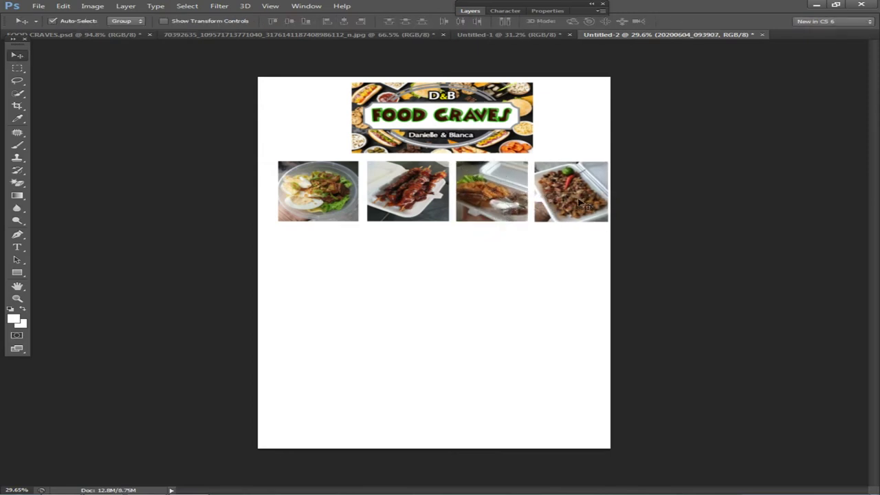
left_click(618, 202)
scroll(656, 218, "up", 1)
left_click_drag(579, 176, 566, 173)
left_click_drag(553, 202, 549, 202)
key("shift+Left")
key("shift+Left")
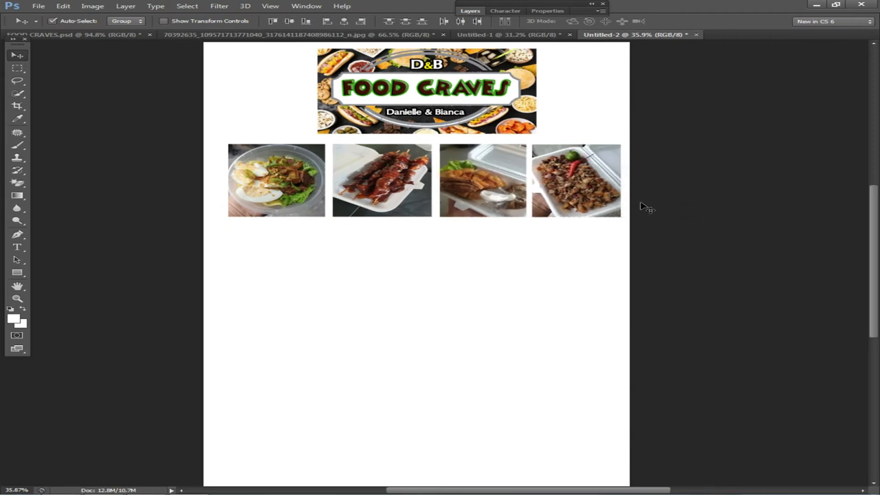
left_click_drag(734, 230, 457, 172)
key("shift+Left")
key("shift+Left")
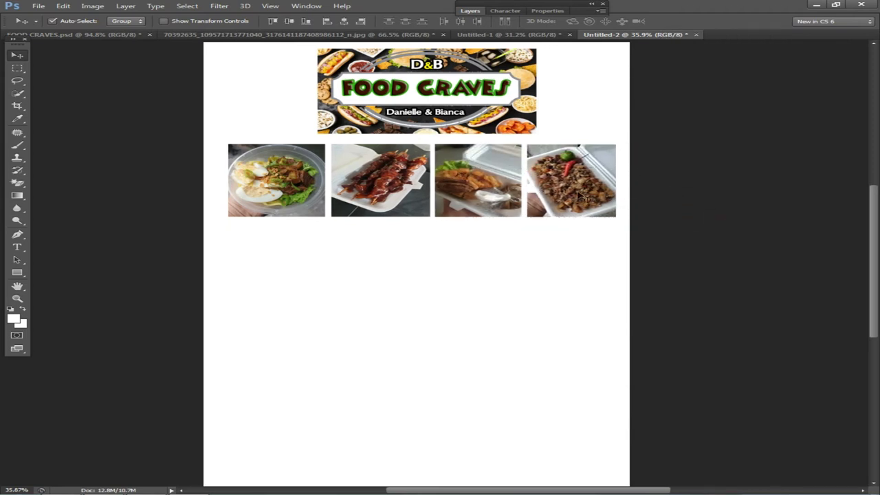
Enlarge the fourth photo slightly from its corner so that it aligns with the top of the row
scroll(582, 191, "up", 3)
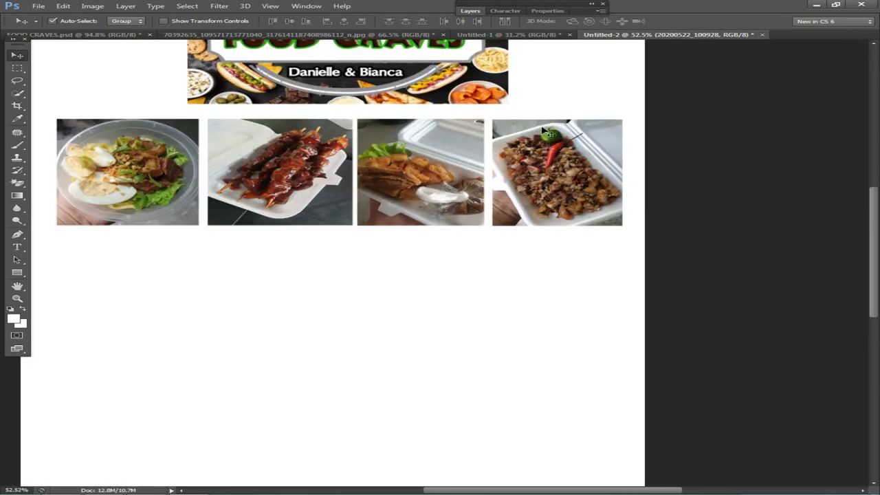
key("ctrl+t")
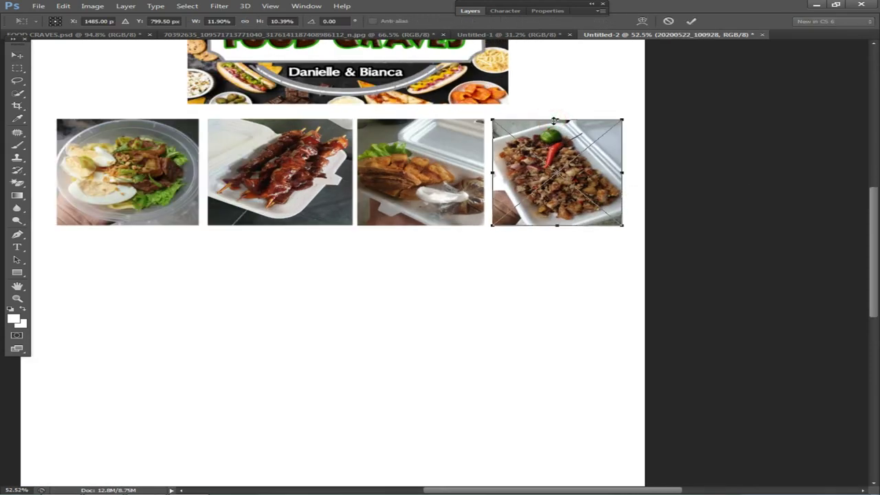
scroll(641, 116, "up", 2)
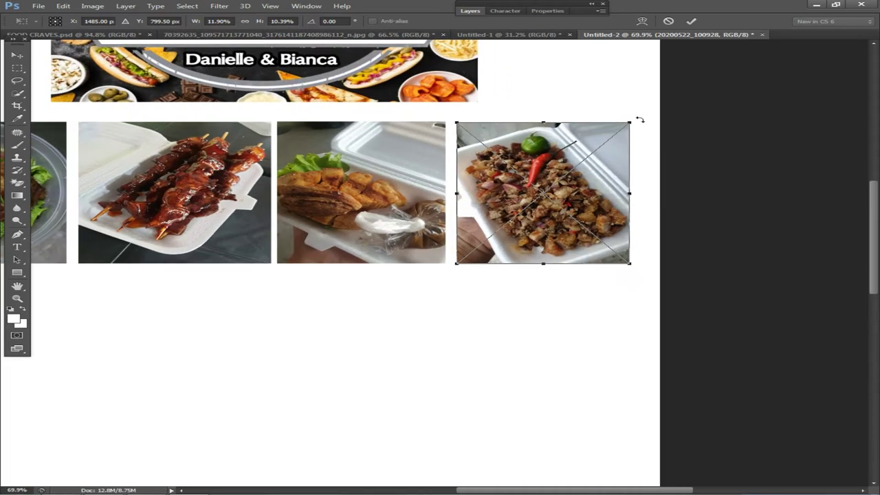
left_click_drag(626, 121, 632, 120)
key("Return")
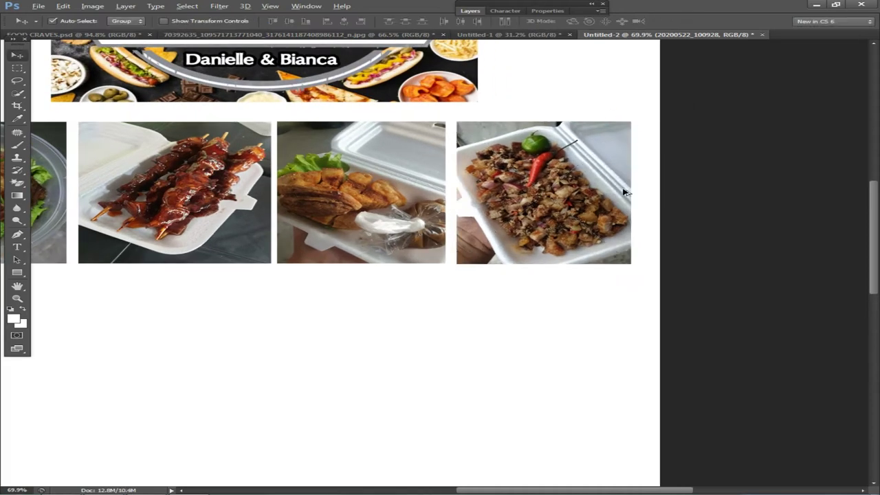
Nudge the first-row photos left to narrow their gaps evenly and centre the whole row on the page
scroll(616, 186, "down", 5)
left_click_drag(500, 154, 554, 183)
key("Left")
key("Left")
key("Left")
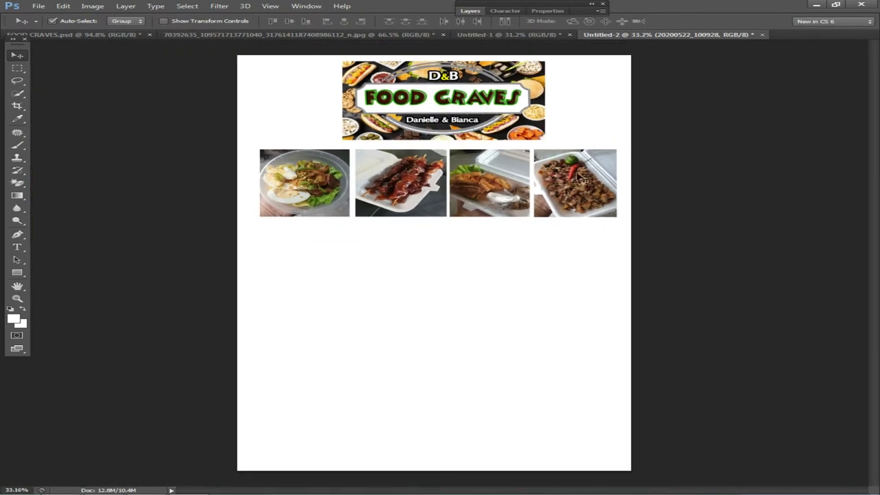
left_click_drag(683, 212, 522, 201)
key("shift+Left")
left_click_drag(575, 253, 616, 262)
left_click_drag(668, 230, 259, 141)
key("shift+Left")
key("shift+Left")
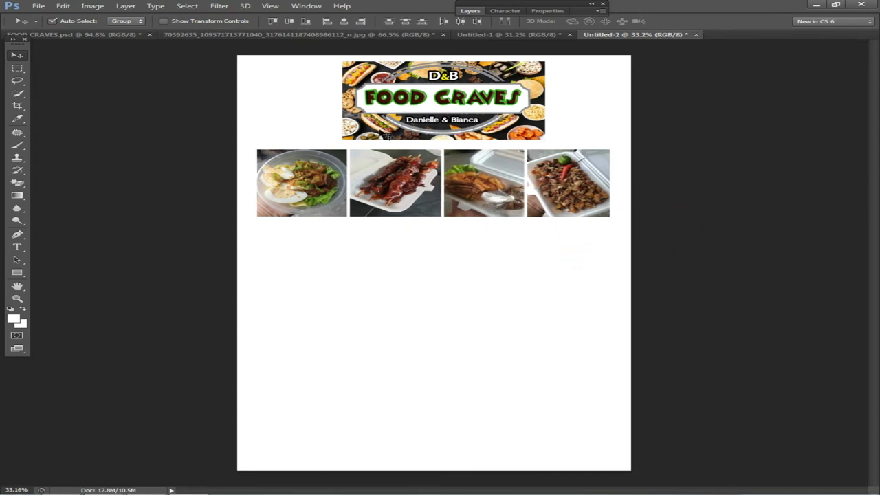
Copy the noodle photo from Untitled-1 into Untitled-2 as the start of a second row below the egg salad photo
scroll(397, 152, "down", 4)
scroll(397, 153, "up", 3)
left_click(479, 35)
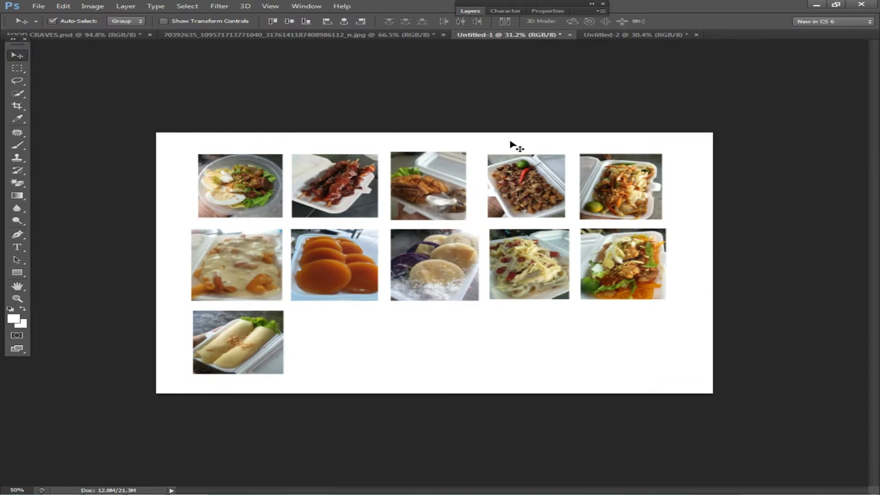
left_click_drag(635, 194, 339, 252)
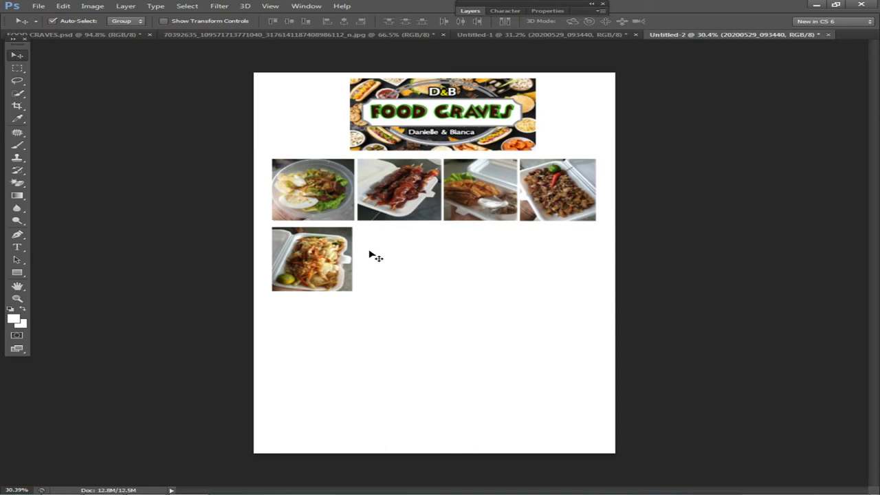
scroll(360, 269, "up", 1)
key("ctrl+t")
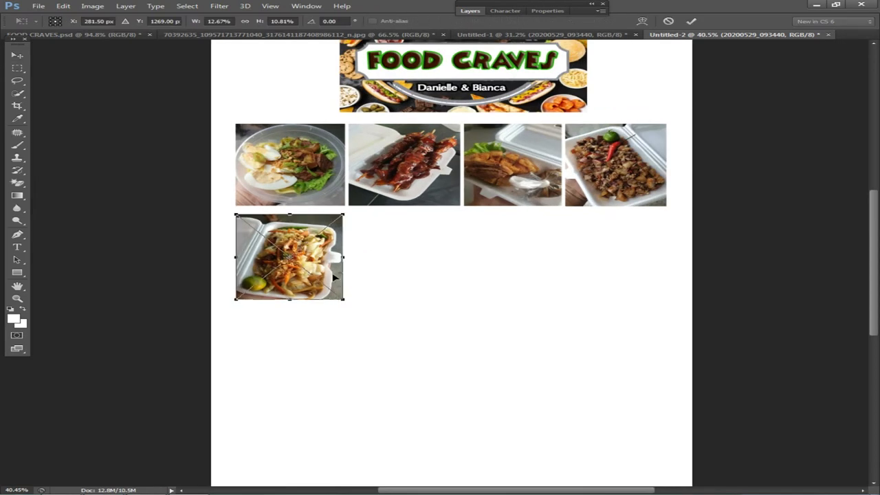
key("Return")
Copy the orange egg-topped dish photo into Untitled-2 beside the noodle photo and reduce its height to match
left_click(599, 35)
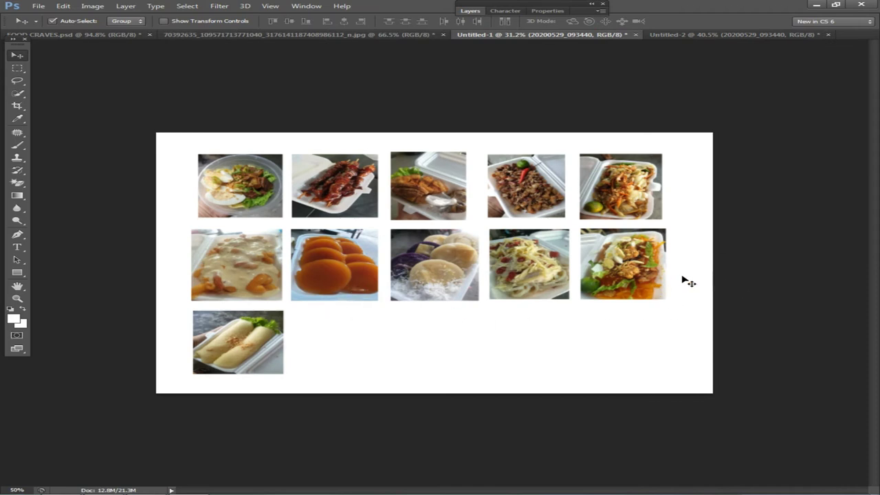
left_click_drag(632, 248, 400, 301)
scroll(434, 289, "up", 3)
key("ctrl+t")
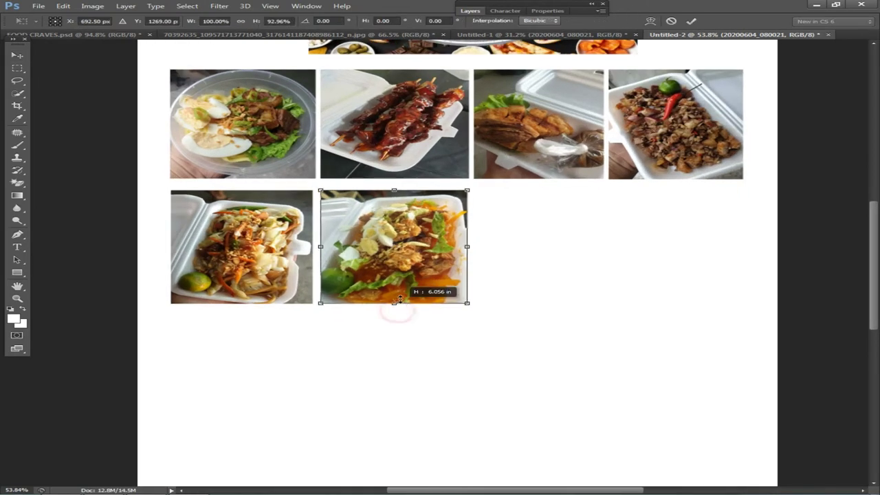
key("Return")
scroll(496, 230, "down", 2)
mouse_move(481, 247)
left_mouse_down()
mouse_move(483, 261)
mouse_move(496, 252)
left_mouse_up()
Copy the cream-covered dish photo into the third place of the second row and shrink it to match its neighbours
left_click(570, 35)
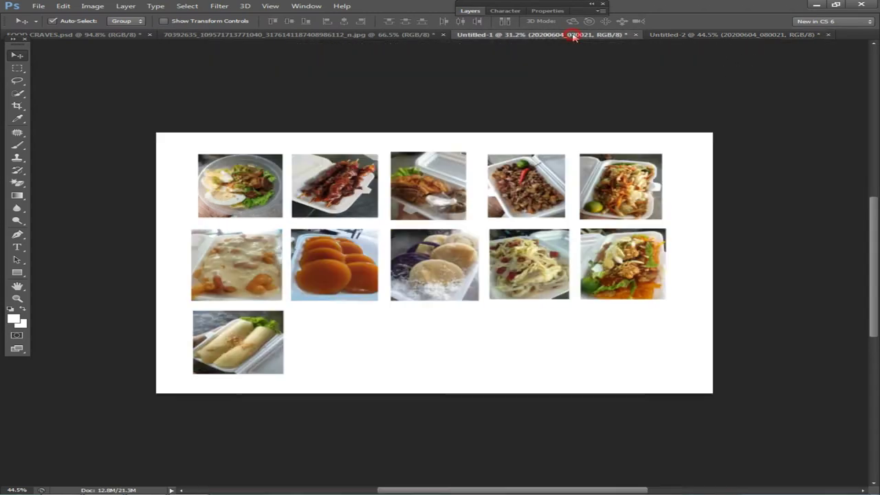
left_click_drag(253, 263, 562, 244)
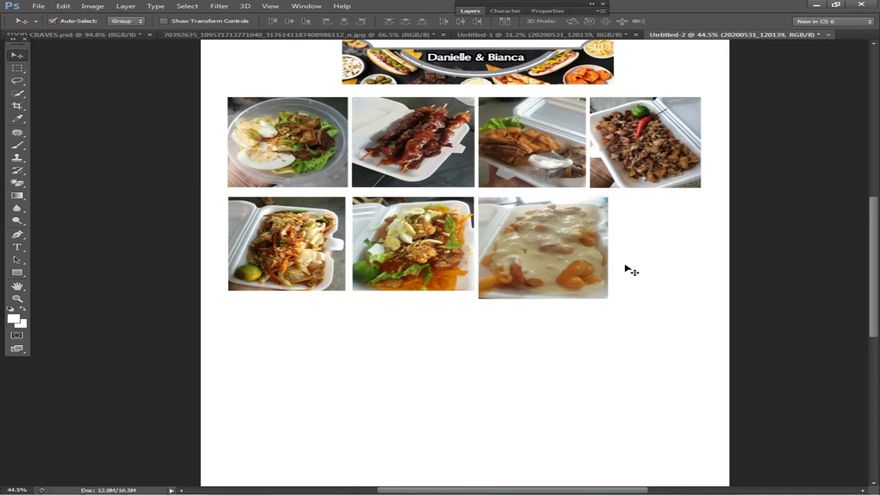
key("ctrl+t")
left_click_drag(608, 298, 597, 290)
left_click_drag(595, 243, 584, 241)
key("Return")
Nudge the second and third photos of the second row slightly left to even out the spacing
right_click(424, 253)
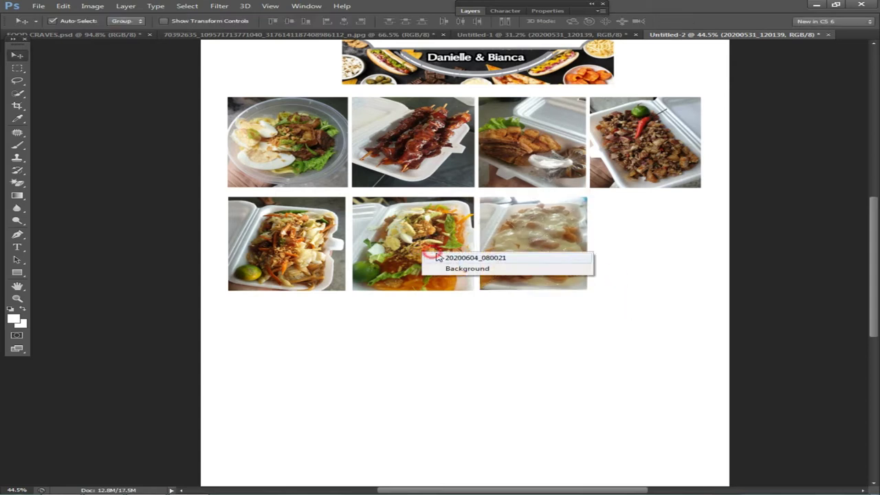
left_click(477, 257)
key("Left")
key("Left")
key("Left")
right_click(512, 244)
left_click(547, 251)
key("Left")
key("Left")
key("Left")
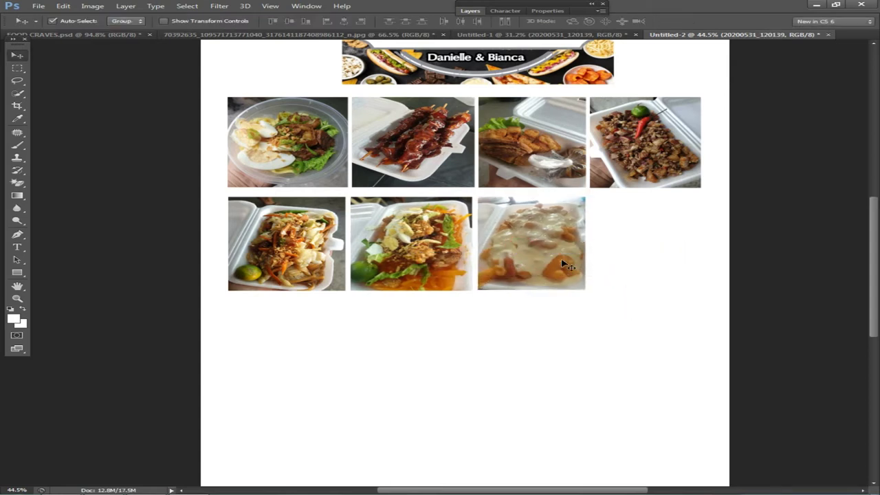
scroll(570, 274, "down", 2)
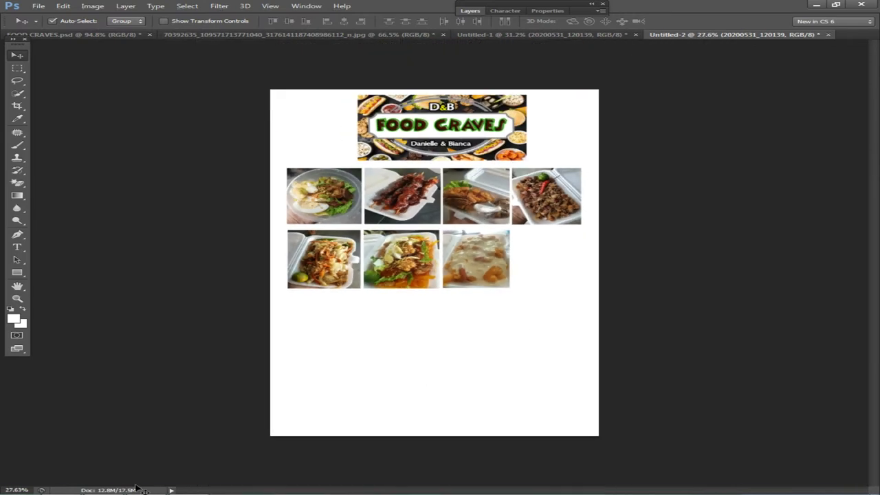
mouse_move(160, 485)
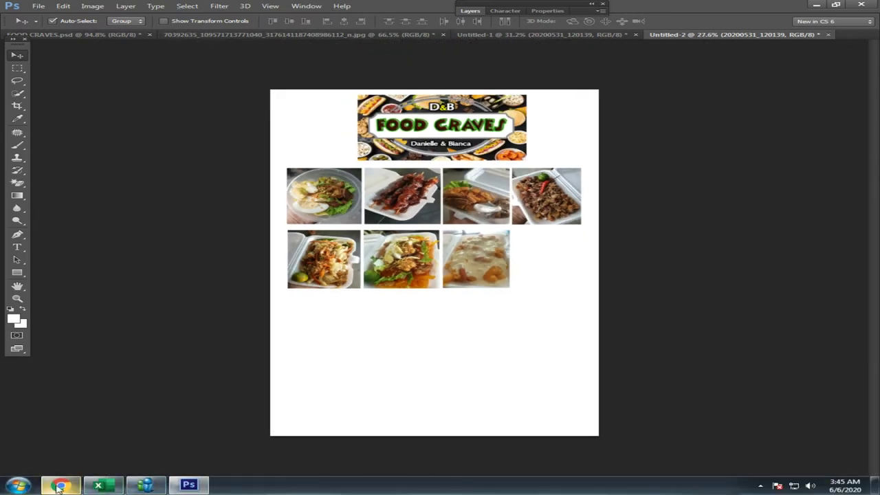
left_click(189, 485)
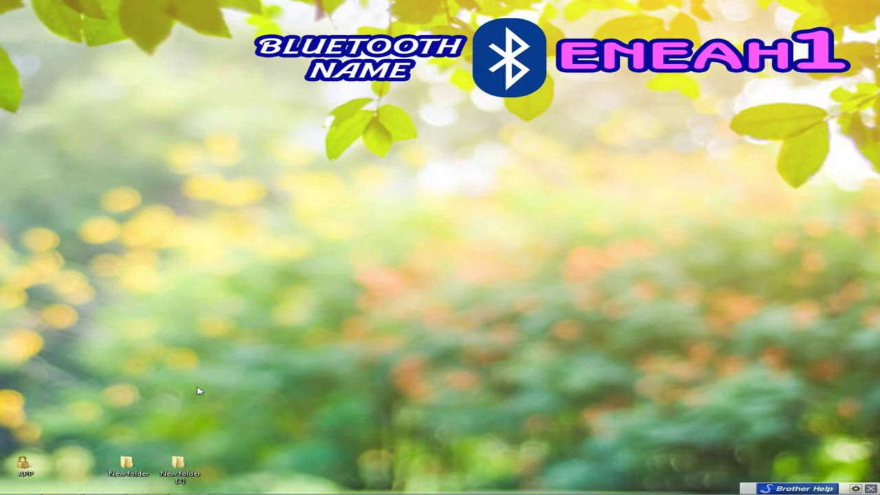
double_click(198, 457)
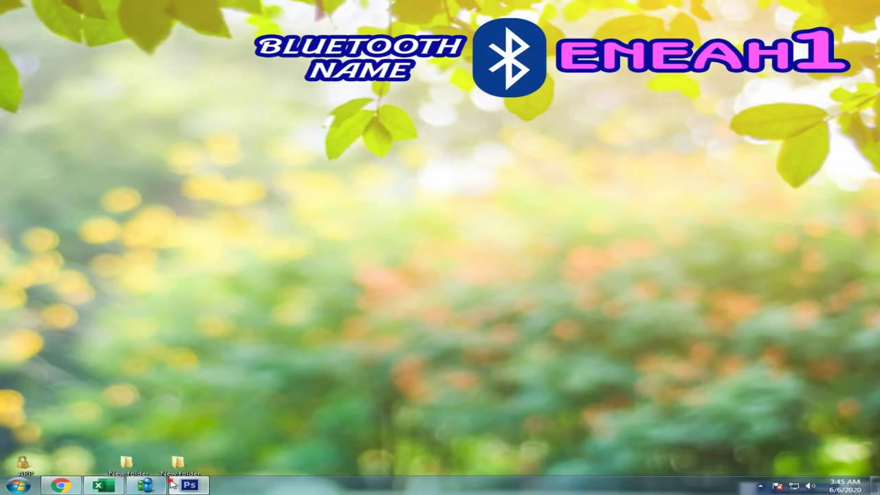
left_click(173, 484)
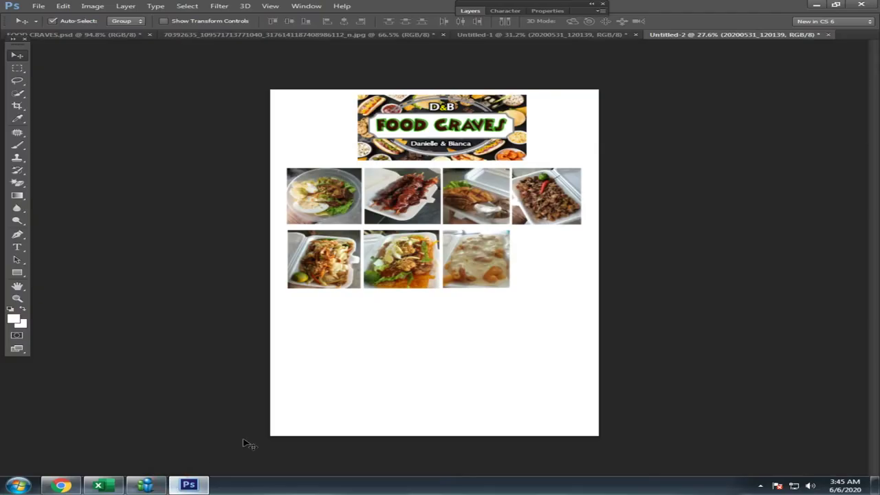
Copy the orange egg-topped dish photo from Untitled-1 into the fourth place of the second row and shrink it to match its neighbours
left_click(593, 35)
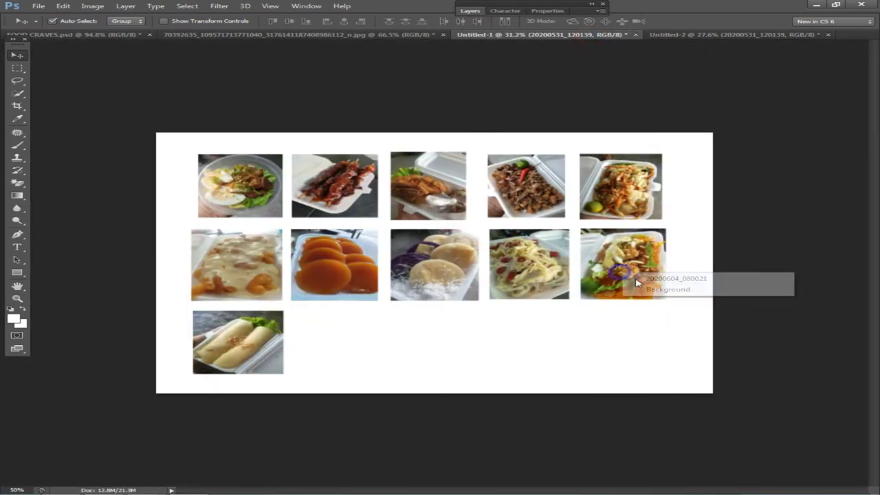
left_click_drag(638, 281, 543, 272)
scroll(544, 272, "up", 3)
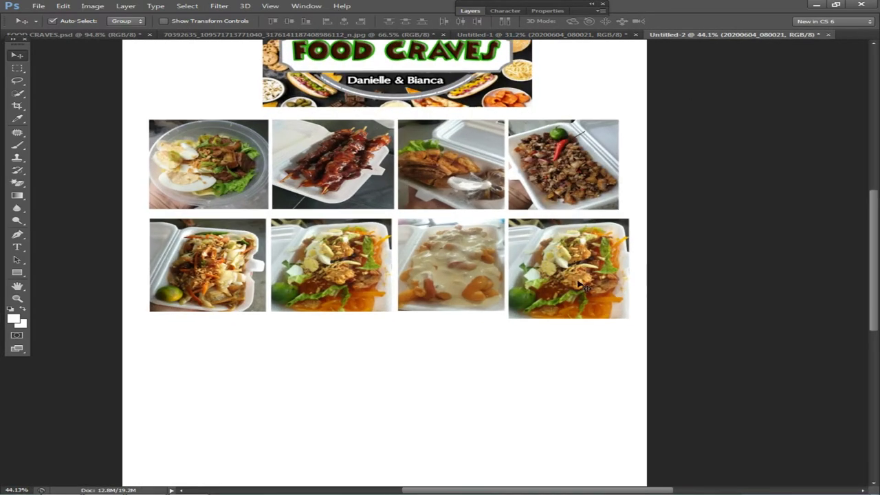
key("ctrl+t")
left_click_drag(628, 319, 618, 313)
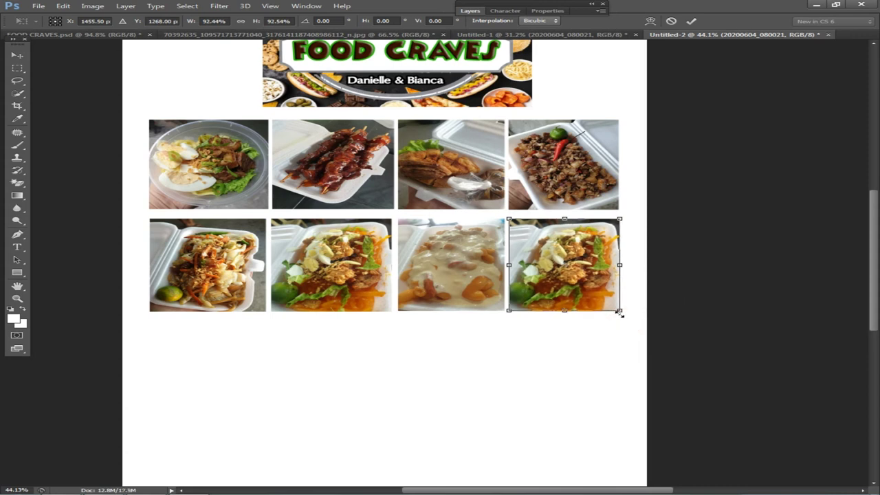
key("Return")
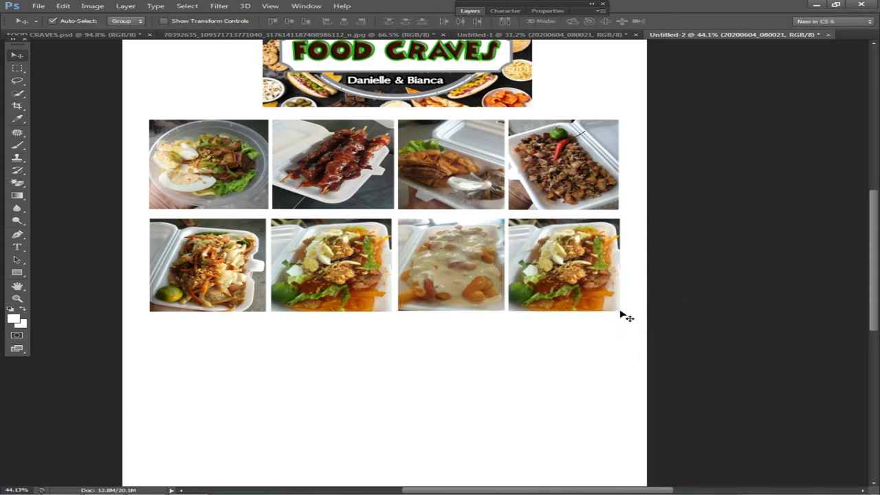
Nudge the last two photos of the second row slightly left and the whole row slightly right to even out the spacing
left_click_drag(707, 313, 416, 256)
key("Left")
key("Left")
left_click_drag(623, 235, 484, 167)
left_click(664, 269)
left_click_drag(662, 320, 263, 261)
key("Right")
key("Right")
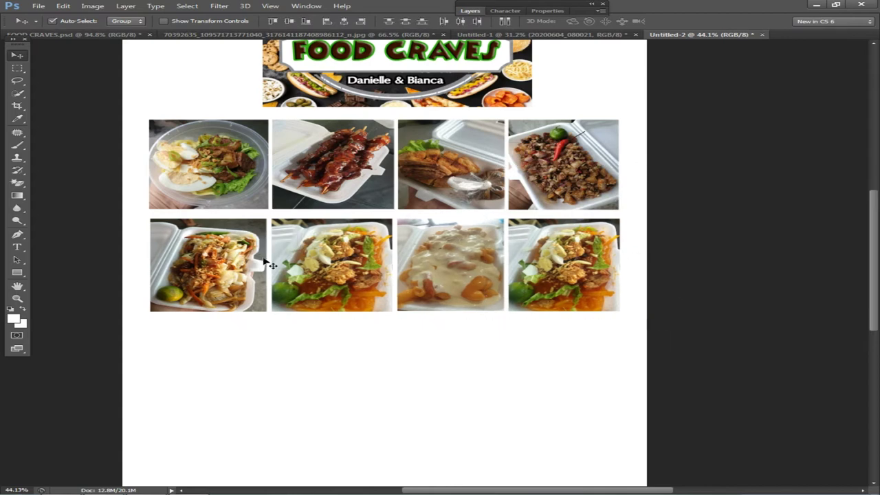
scroll(733, 391, "down", 4)
scroll(714, 402, "up", 2)
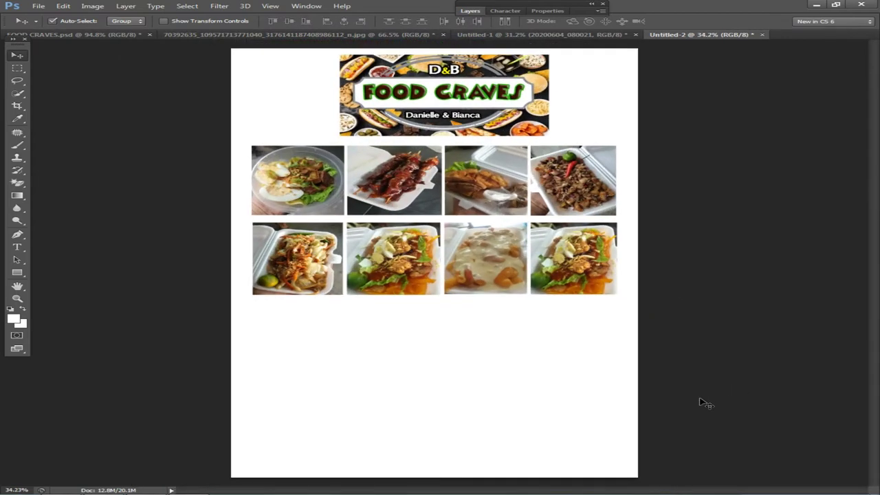
Shift the Food Craves banner slightly left above the photo rows
left_click_drag(434, 101, 433, 102)
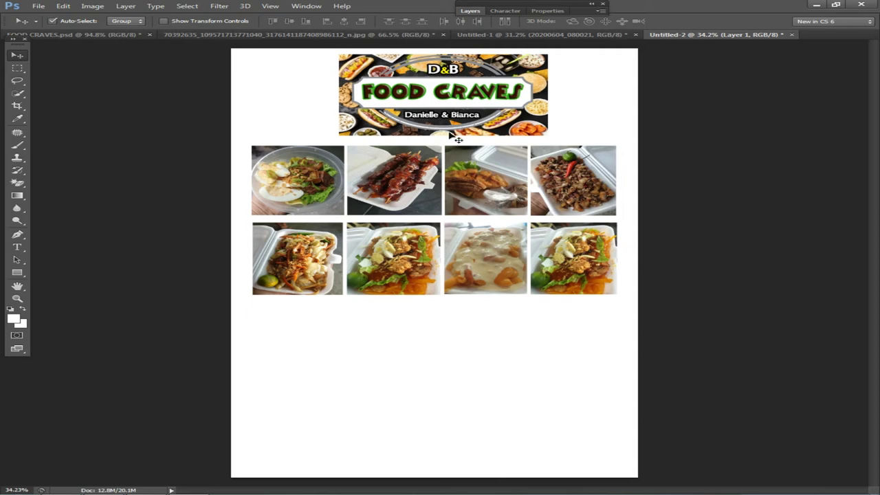
scroll(466, 139, "up", 2)
scroll(466, 140, "down", 2)
scroll(466, 140, "up", 2)
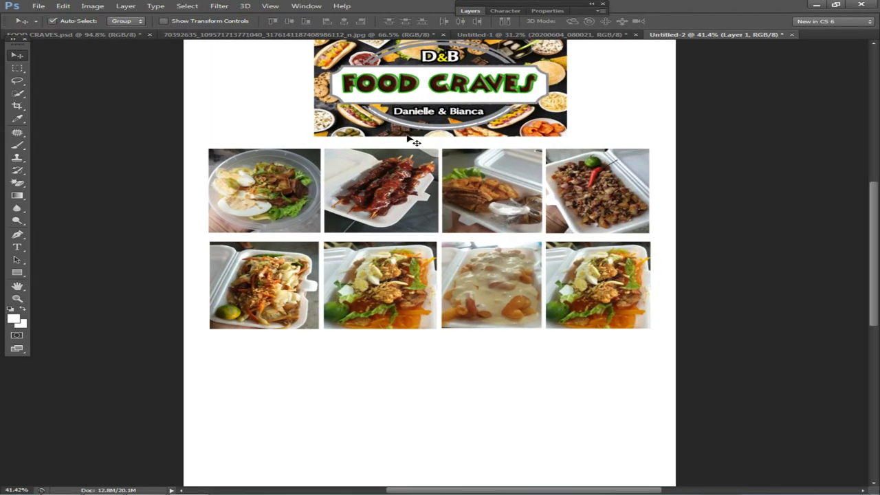
scroll(410, 141, "up", 1)
scroll(343, 220, "up", 2)
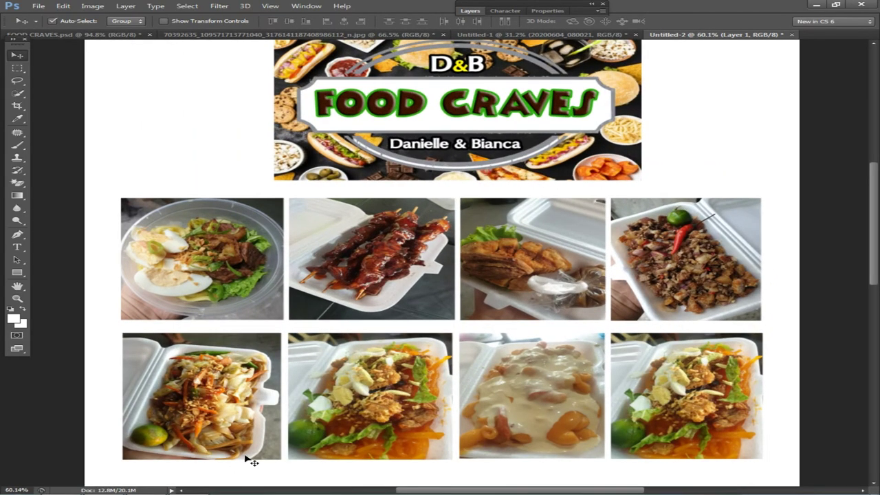
mouse_move(113, 492)
left_click(68, 486)
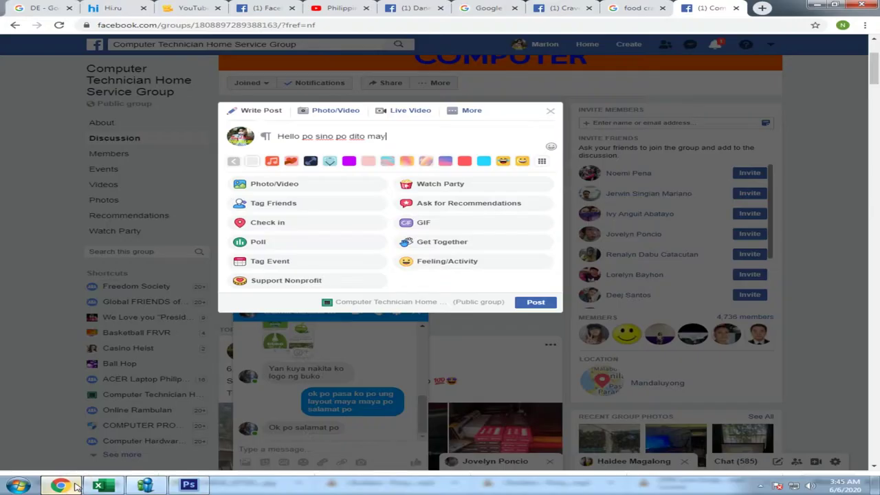
left_click(74, 487)
scroll(520, 331, "down", 1)
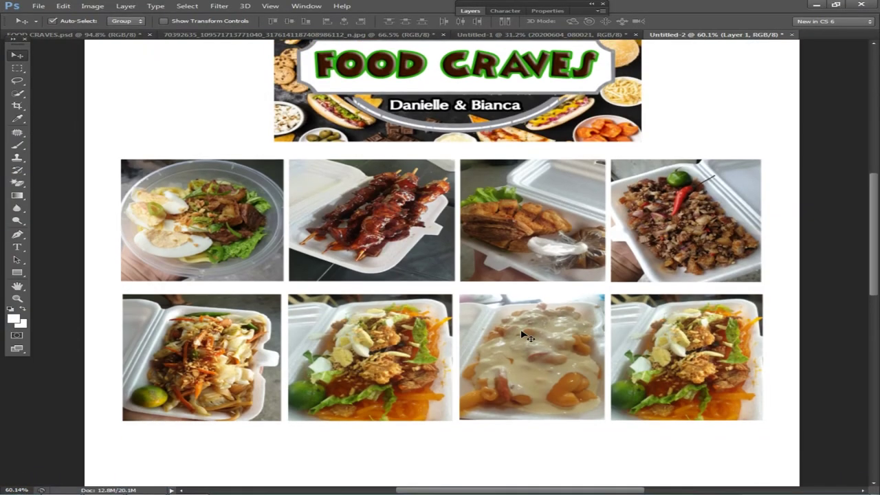
scroll(521, 331, "down", 7)
scroll(521, 331, "up", 1)
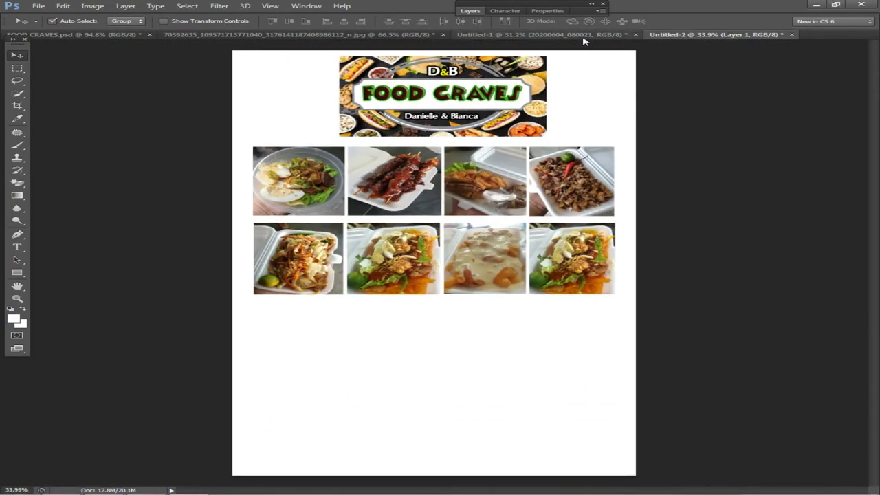
left_click(543, 34)
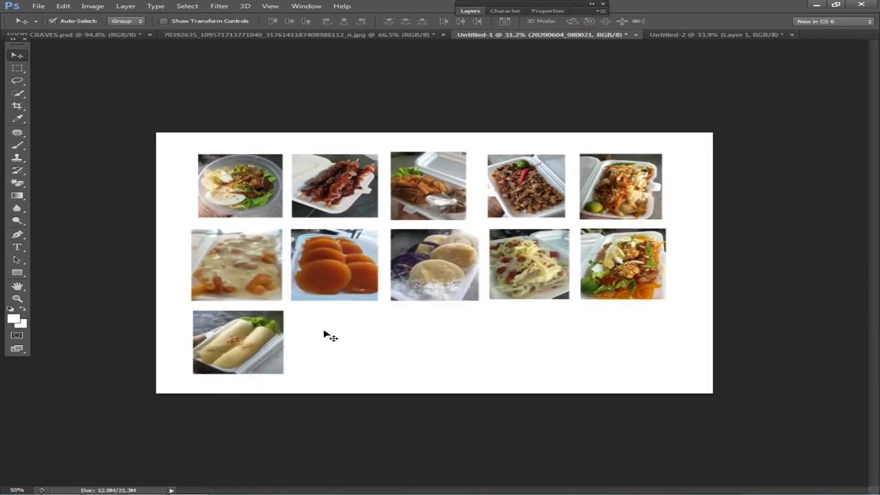
left_click_drag(166, 279, 360, 353)
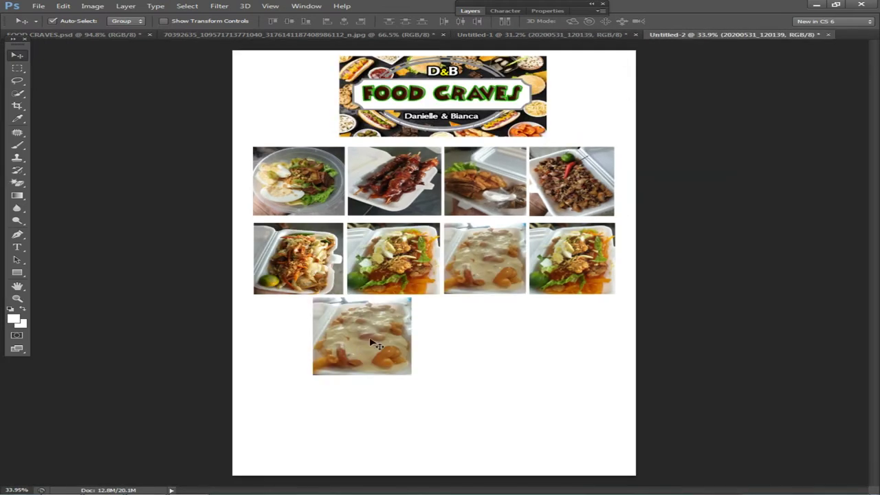
key("ctrl+z")
Copy the orange rice cake and white-and-purple cake photos from Untitled-1 into Untitled-2, side by side as the start of a third row
left_click(502, 35)
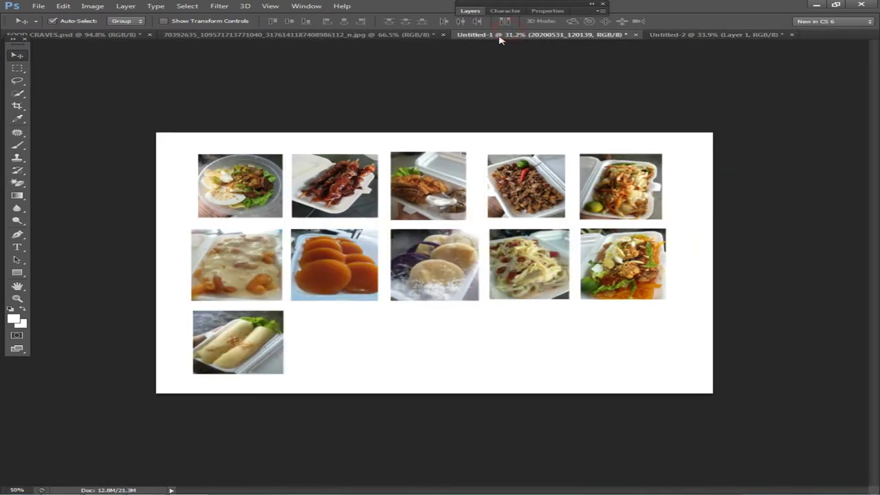
left_click_drag(408, 329, 330, 254)
left_click_drag(355, 258, 318, 356)
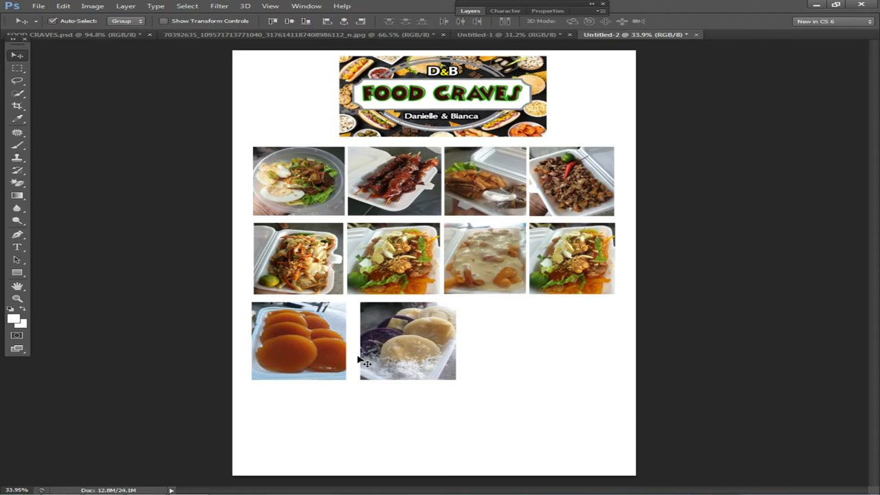
left_click(408, 356)
left_click_drag(411, 356, 400, 354)
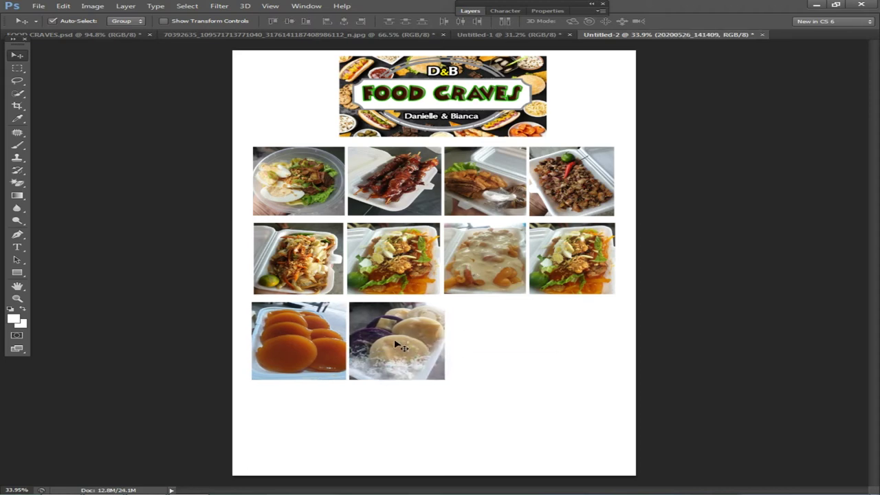
Scale the two photos of the third row down together to about 96% so they fit the columns above
scroll(388, 353, "up", 7)
left_click_drag(561, 405, 277, 296)
key("ctrl+t")
mouse_move(501, 408)
left_mouse_down()
mouse_move(487, 392)
mouse_move(493, 401)
left_mouse_up()
left_click(538, 431)
key("ctrl+t")
left_click_drag(502, 410, 492, 403)
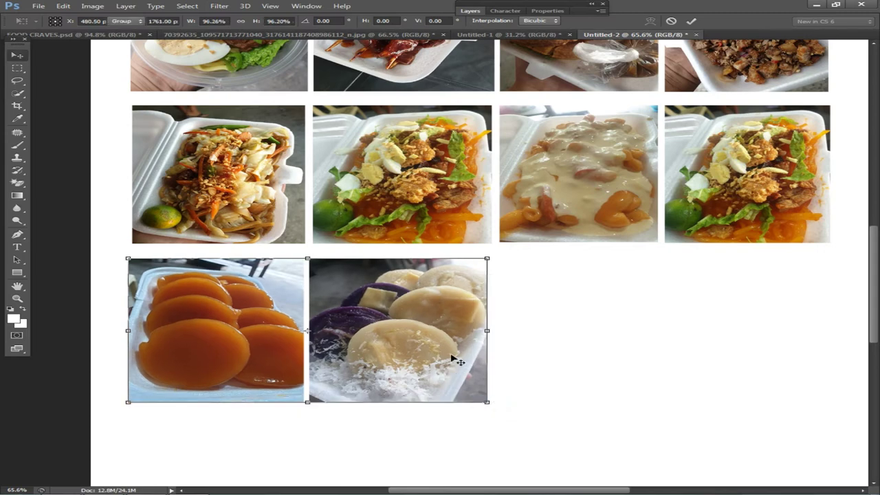
key("Return")
Nudge the white-and-purple cake photo slightly right to align it with the second column
right_click(427, 331)
left_click(448, 338)
key("Right")
key("Right")
key("Right")
key("Right")
key("Right")
right_click(270, 306)
left_click(288, 311)
scroll(583, 369, "down", 3)
right_click(480, 338)
left_click(507, 344)
key("Right")
Nudge both photos of the third row slightly up and right, closer under the second row
left_click_drag(631, 381, 369, 317)
key("Up")
key("Up")
key("Up")
key("Right")
scroll(561, 346, "down", 2)
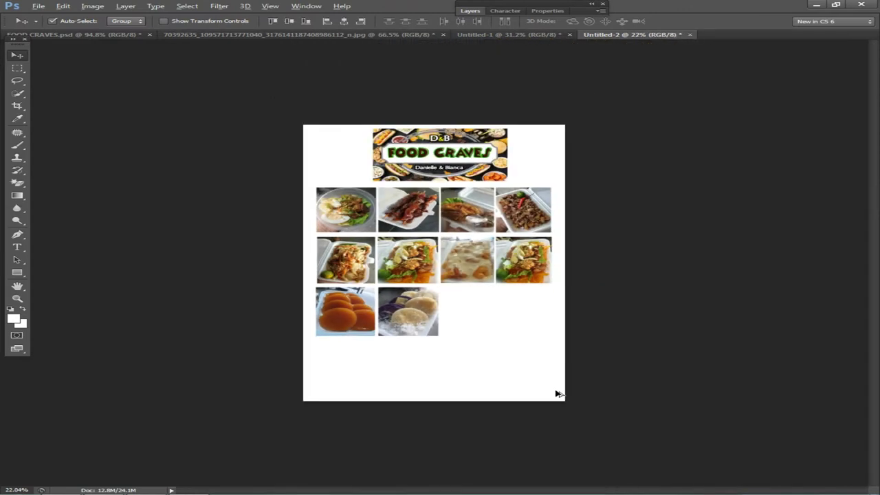
scroll(563, 379, "up", 1)
key("alt+Tab")
left_click(529, 369)
left_click(874, 488)
left_click(165, 462)
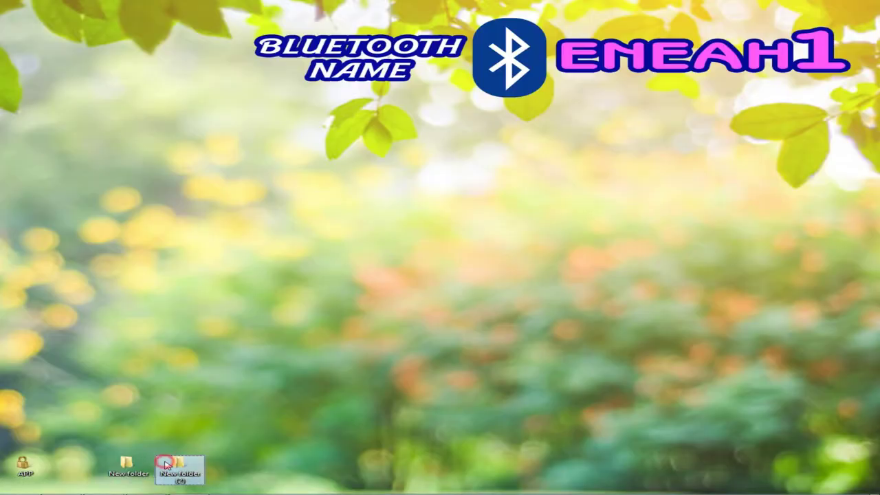
left_click(191, 485)
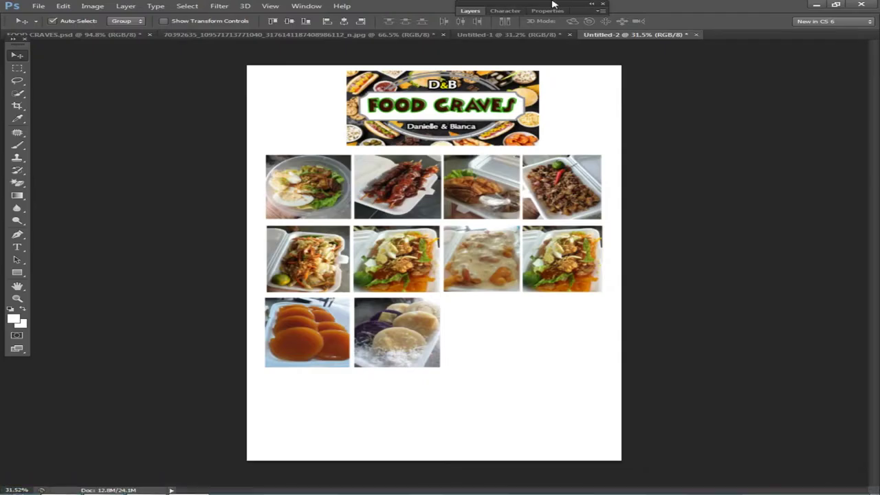
Copy the spring roll photo from Untitled-1 into the third place of the third row and stretch its height to match its neighbours
left_click(543, 35)
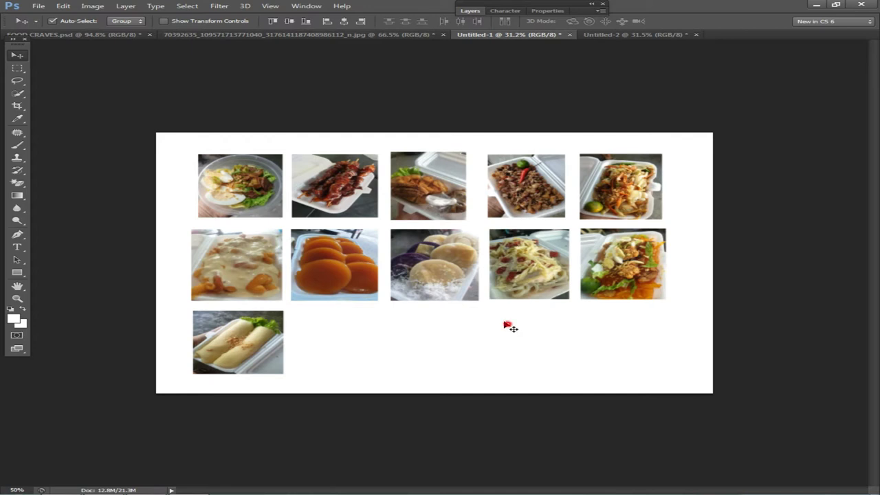
left_click_drag(442, 255, 521, 390)
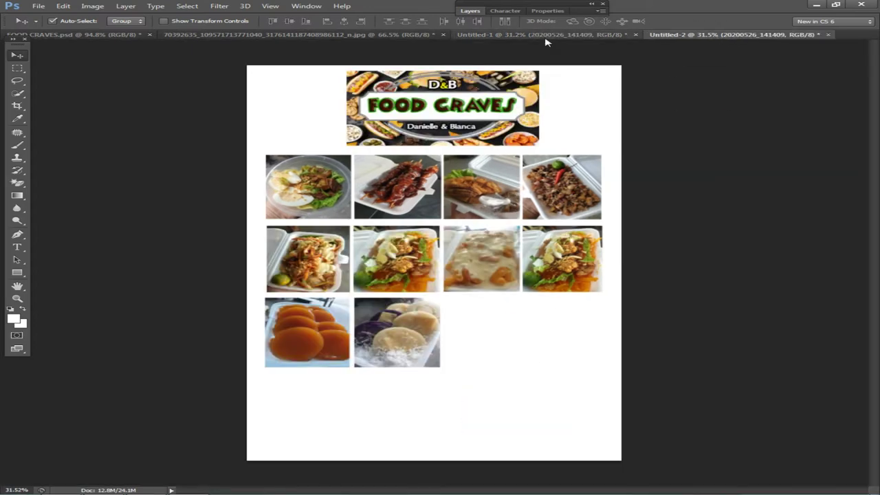
left_click(548, 33)
left_click_drag(244, 337, 533, 325)
key("ctrl+t")
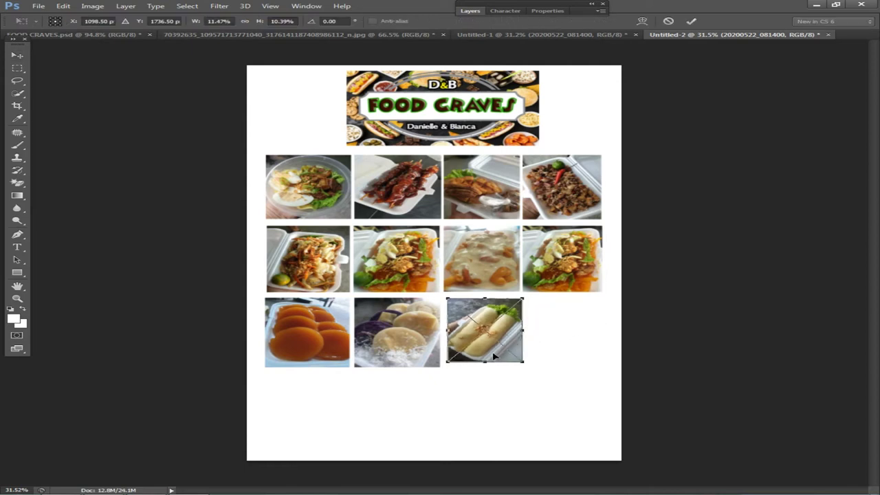
left_click_drag(487, 360, 486, 365)
key("Return")
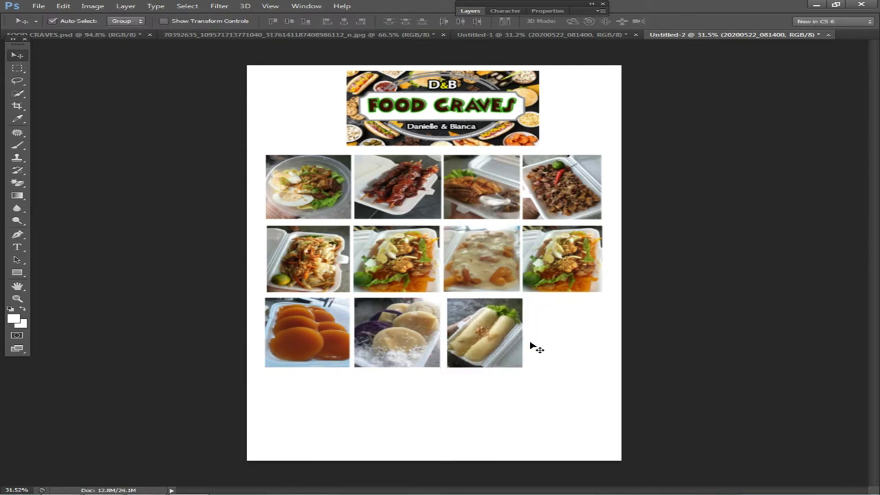
left_click_drag(555, 354, 408, 330)
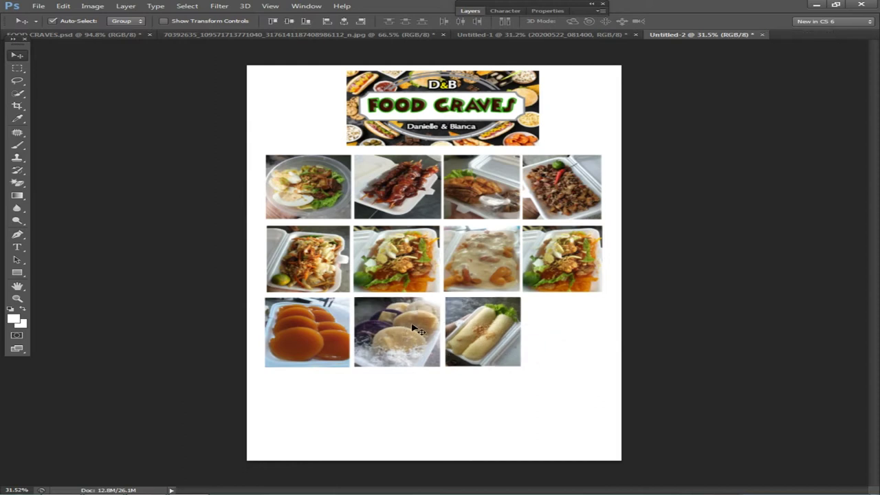
scroll(596, 336, "down", 1)
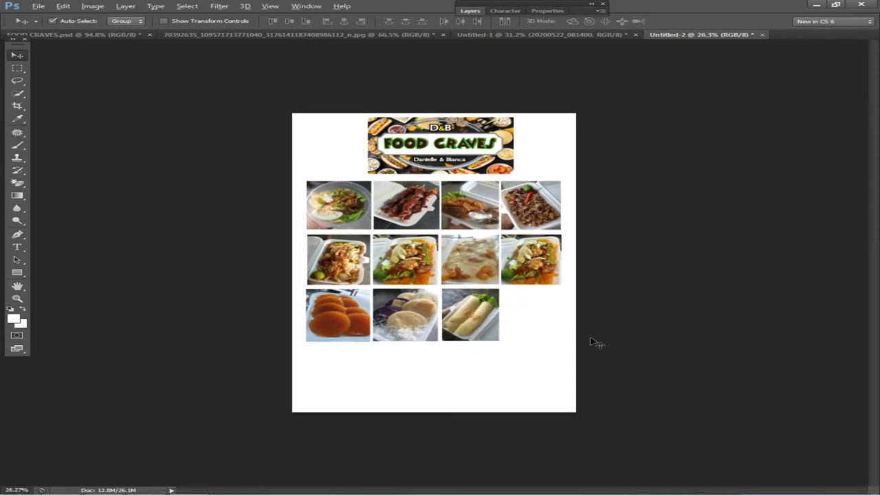
Place 20200605_072822.jpg from the desktop's New folder (2) into the Untitled-2 poster
key("alt+Tab")
key("alt+Tab")
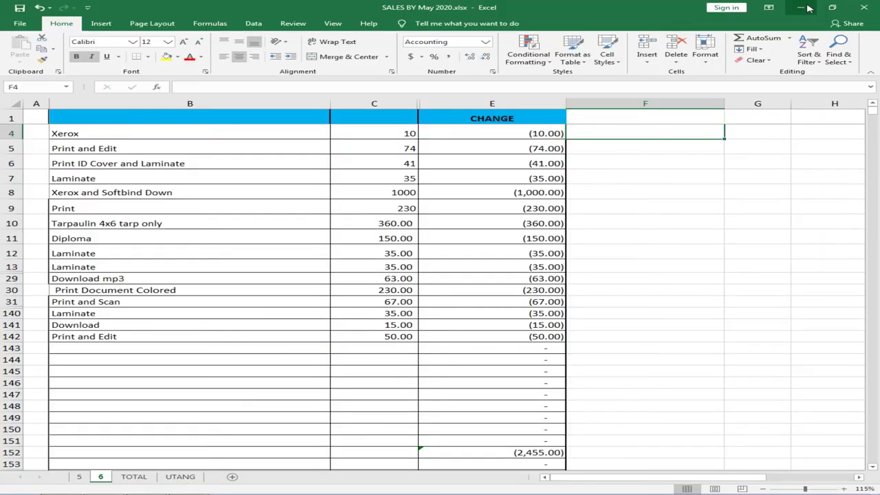
left_click(803, 8)
left_click(812, 5)
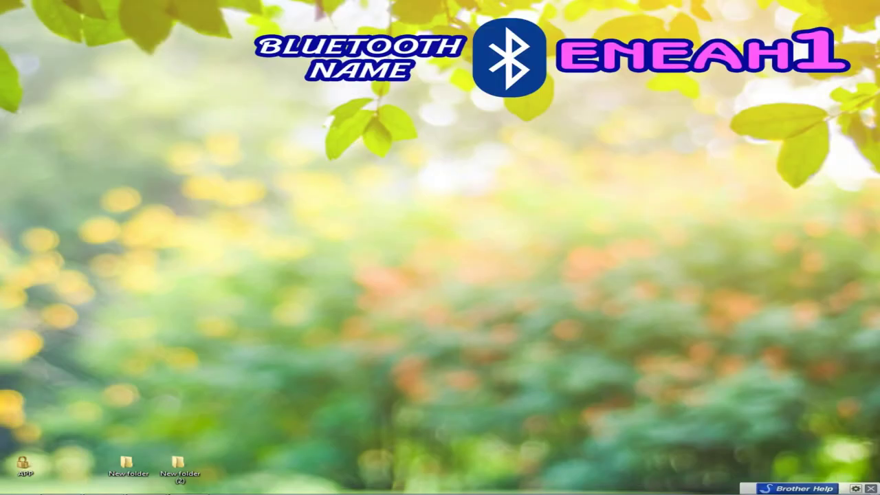
double_click(178, 466)
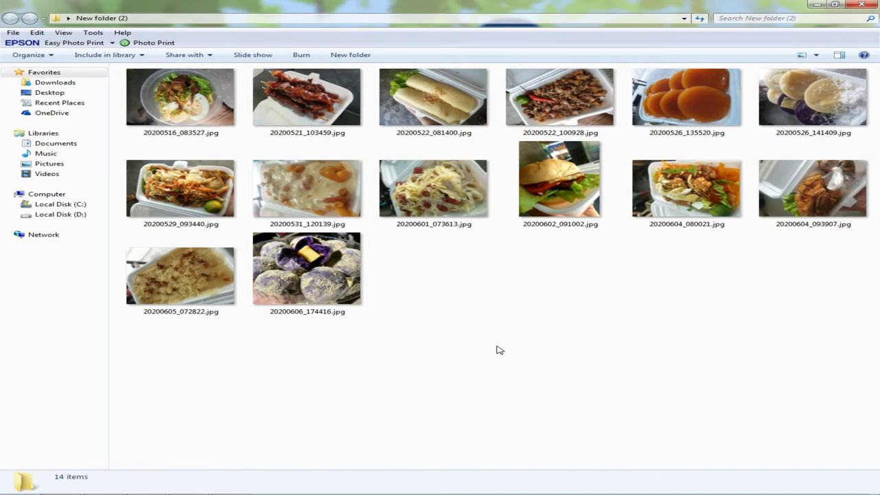
left_click_drag(180, 275, 556, 354)
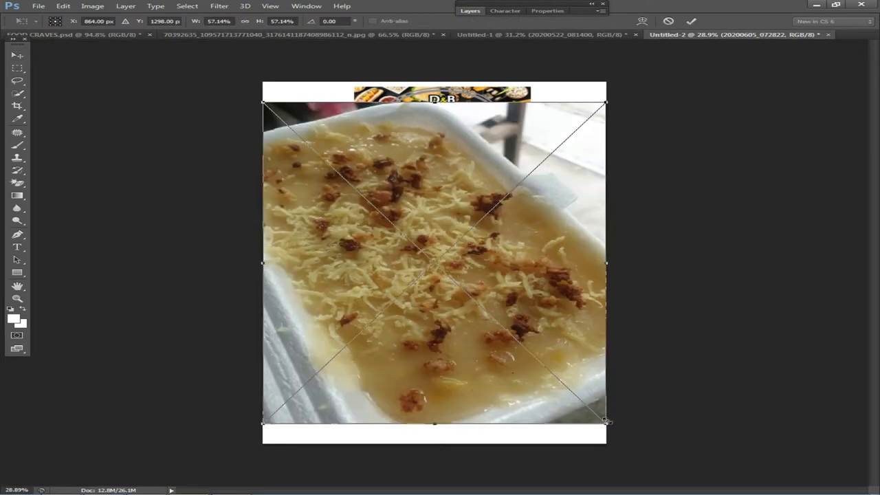
Scale the placed cheese-topped dish photo to 12.14% width and 11.11% height in the fourth place of the third row
left_click_drag(605, 423, 373, 206)
left_click_drag(314, 141, 444, 403)
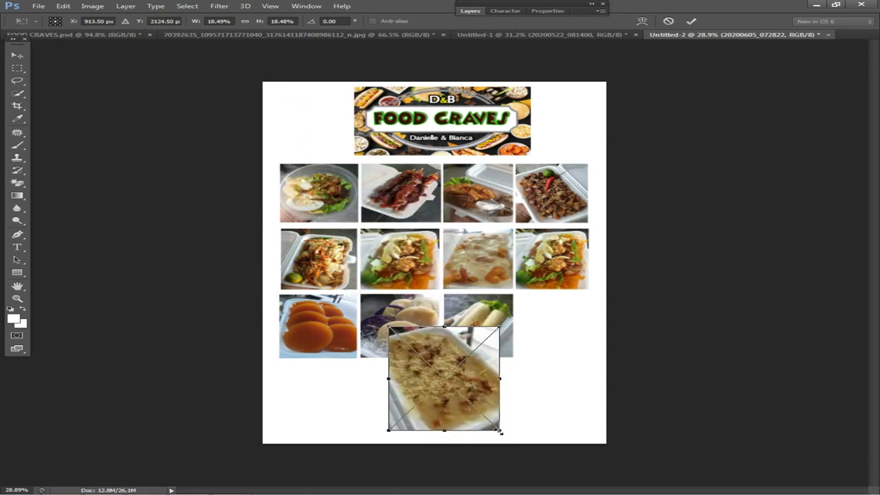
left_click_drag(499, 431, 464, 399)
left_click_drag(440, 352, 568, 322)
scroll(568, 323, "up", 2)
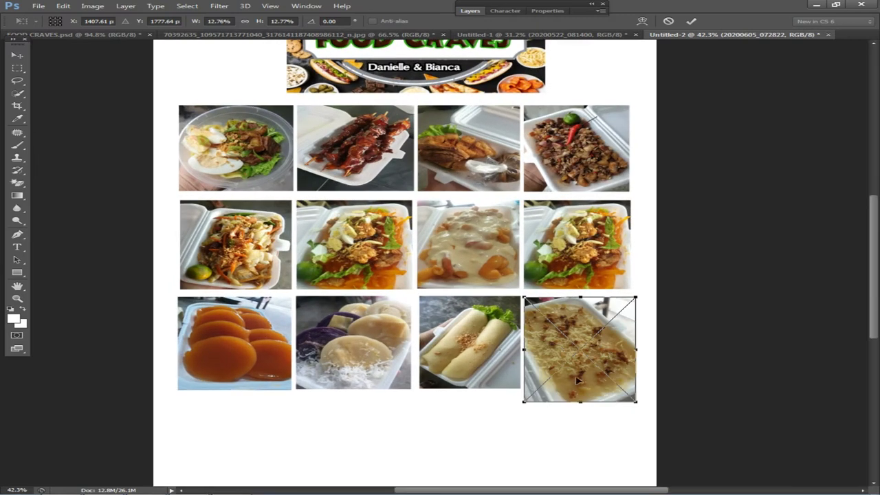
left_click_drag(579, 405, 584, 388)
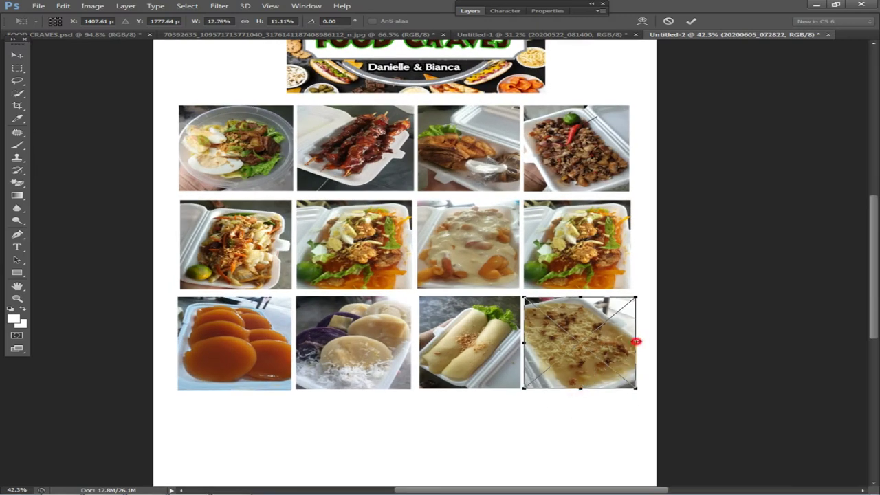
left_click_drag(636, 340, 630, 338)
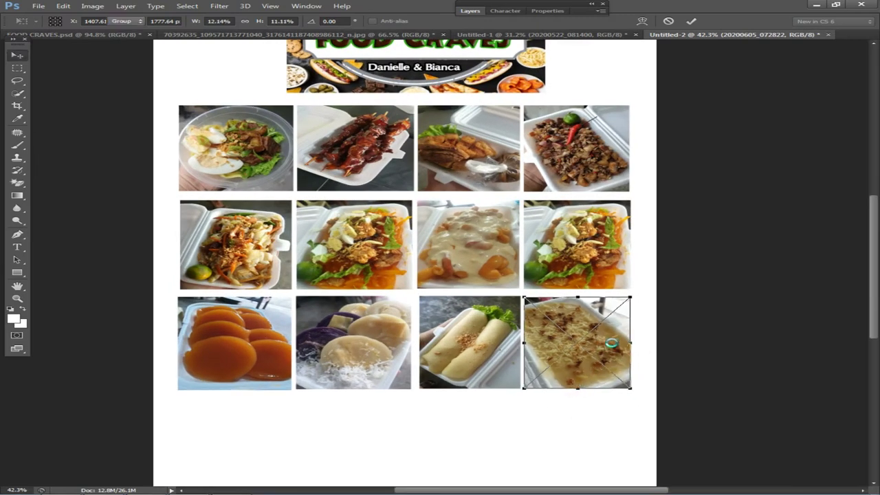
Apply the cheese-topped dish's new size and nudge the third row's last two photos slightly left
key("Return")
left_click_drag(714, 391, 503, 345)
key("Left")
key("Left")
key("Left")
key("Left")
key("Left")
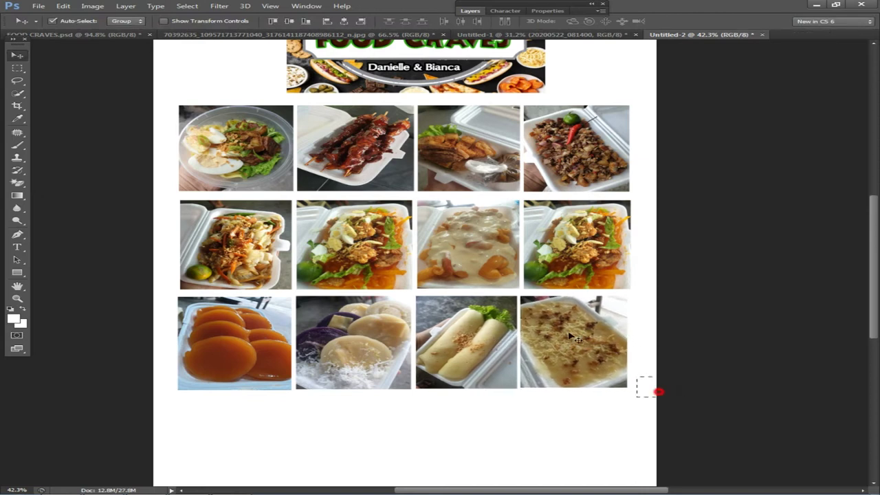
Nudge the cheese-topped dish and spring roll photos right so they line up with the columns above
left_click_drag(568, 335, 550, 323)
key("Right")
key("Right")
key("Right")
key("Right")
right_click(466, 336)
left_click(485, 340)
key("Right")
key("Right")
key("Right")
right_click(571, 338)
left_click(584, 346)
Scale all three rows of photos together to 97.75% width and 97.77% height
key("ctrl+minus")
key("ctrl+minus")
left_click_drag(682, 382, 281, 199)
key("ctrl+t")
left_click_drag(569, 345, 561, 340)
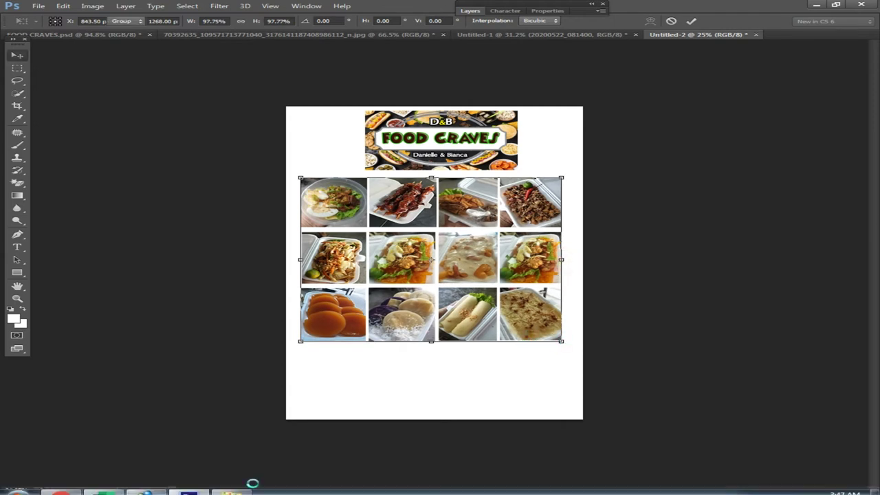
key("Return")
Place 20200604_093907.jpg from New folder (2) into the poster, shrunk to about 11.14%, below the first photo of the third row
left_click(233, 486)
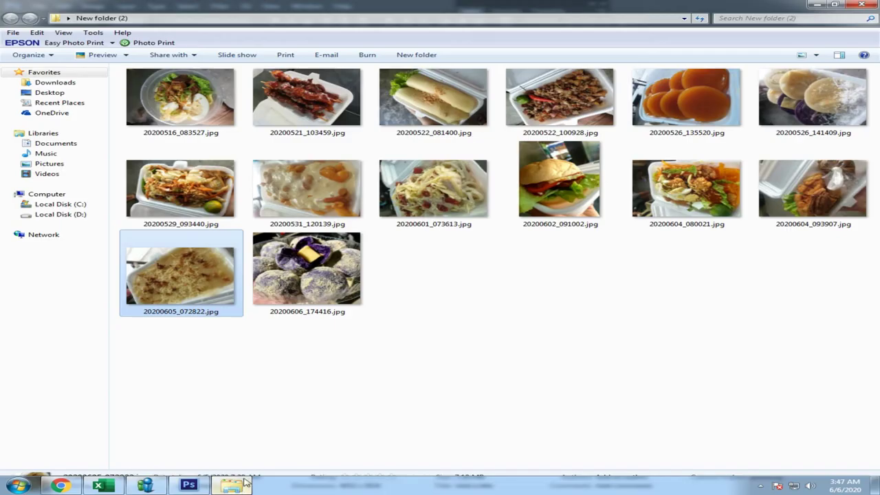
left_click_drag(811, 193, 567, 289)
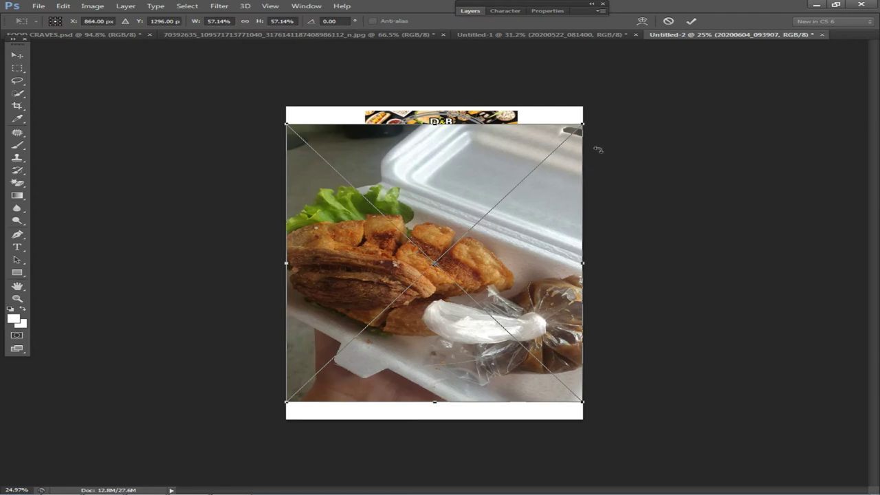
left_click_drag(287, 125, 525, 348)
left_click_drag(539, 364, 332, 363)
scroll(399, 360, "up", 8)
left_click_drag(359, 388, 549, 174)
left_click_drag(490, 195, 468, 200)
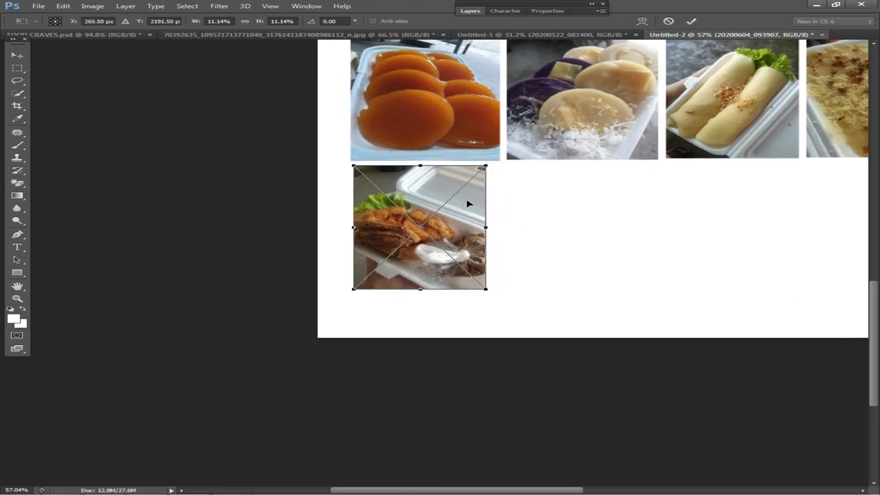
Enlarge the fried pork photo in the fourth row to 12.40% width and 12.08% height
left_click_drag(481, 290, 492, 292)
left_click_drag(503, 298, 503, 300)
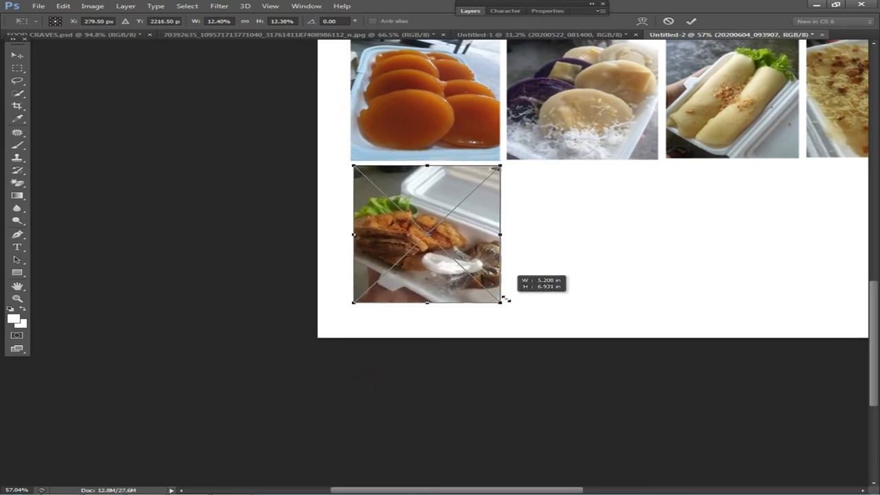
left_click_drag(434, 306, 434, 305)
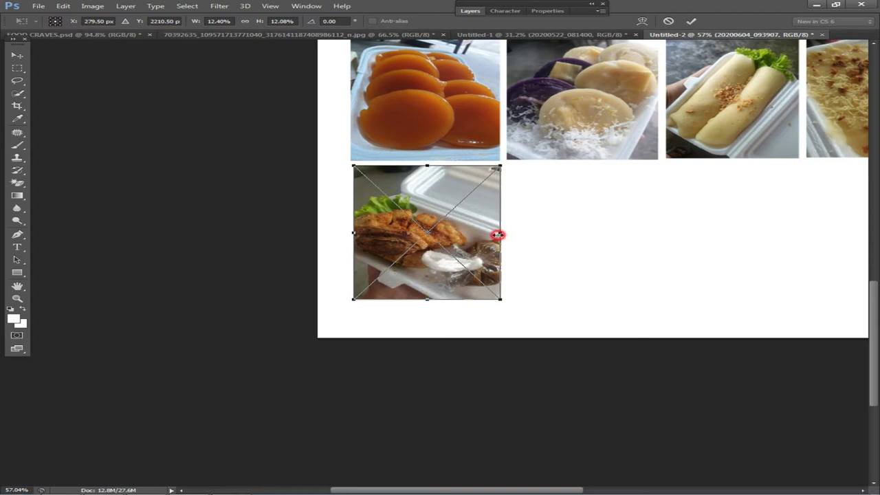
key("Return")
Place 20200602_091002.jpg from New folder (2) second in the fourth row, scaled to 11.84% width and 11.83% height
scroll(560, 285, "down", 3)
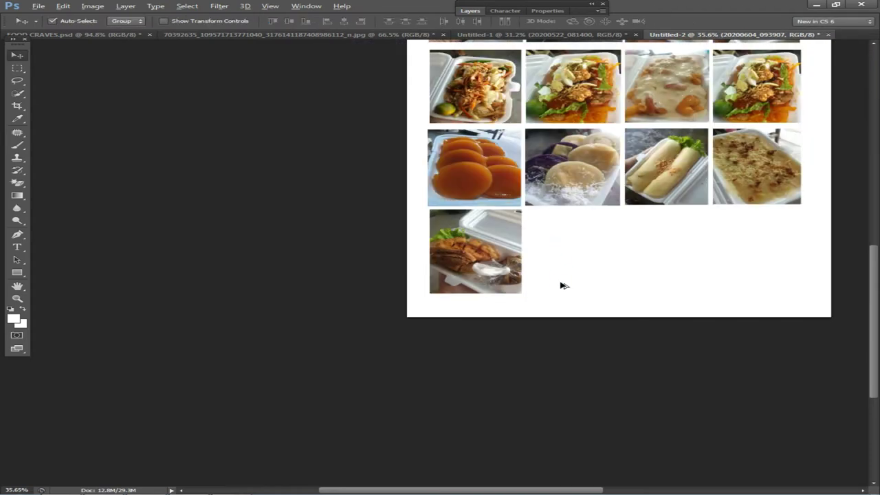
scroll(560, 284, "down", 1)
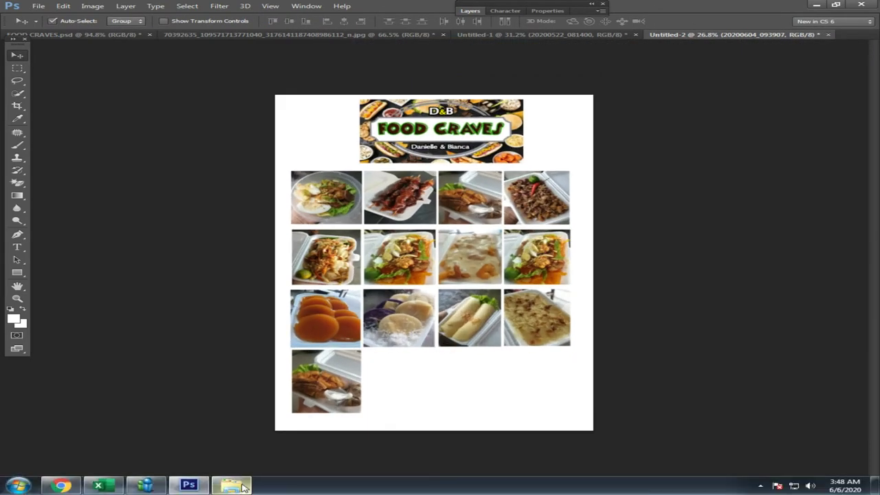
left_click(232, 486)
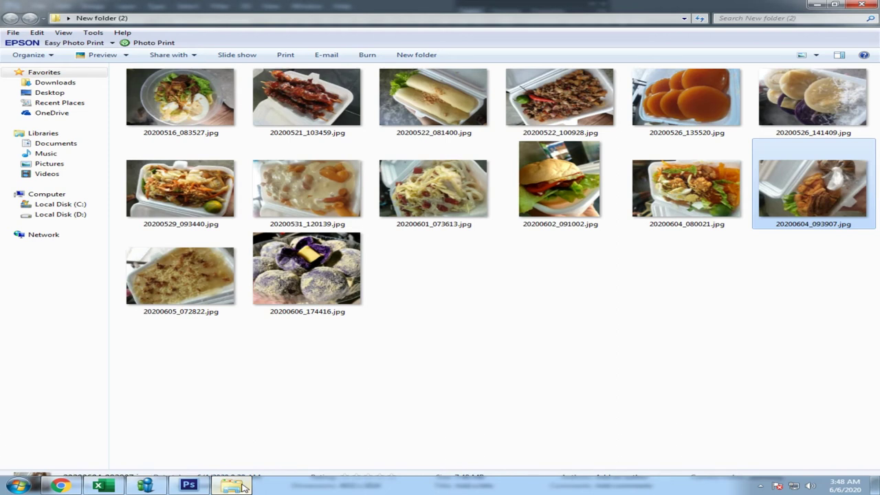
left_click_drag(560, 210, 446, 310)
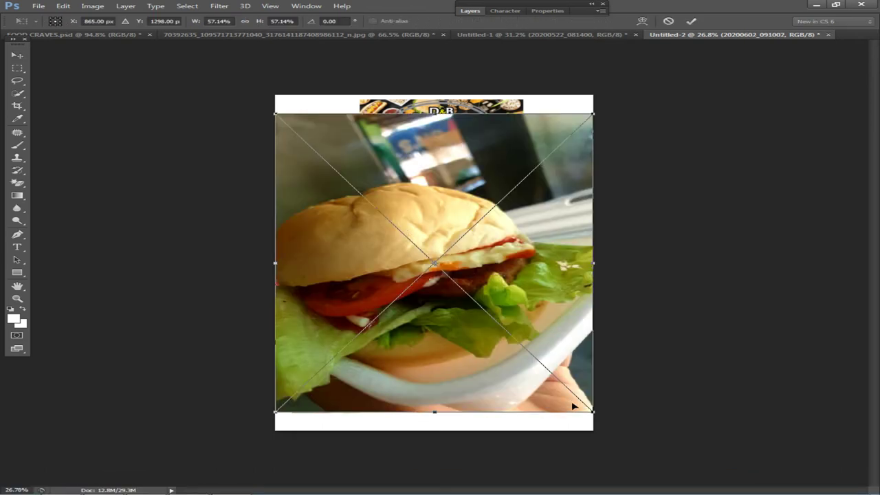
left_click_drag(592, 412, 399, 147)
left_click_drag(377, 118, 457, 391)
key("ctrl+z")
scroll(457, 391, "up", 3)
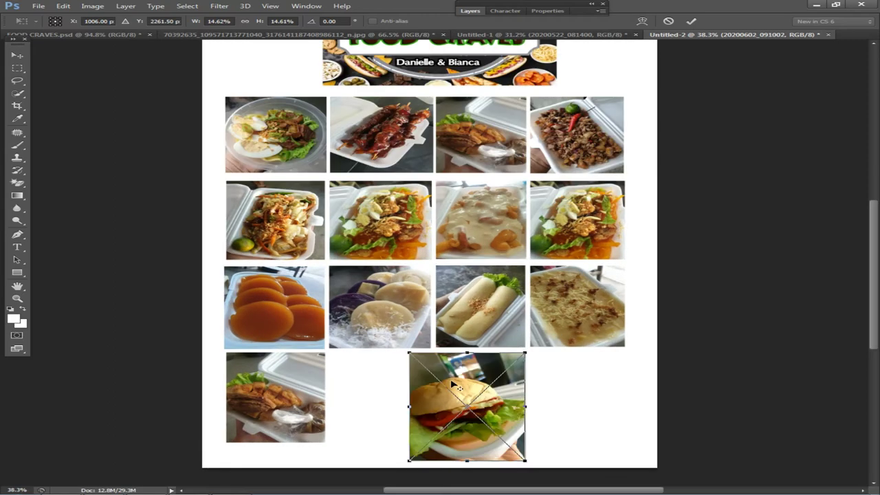
scroll(457, 391, "down", 1)
left_click_drag(598, 332, 565, 295)
left_click_drag(523, 225, 412, 225)
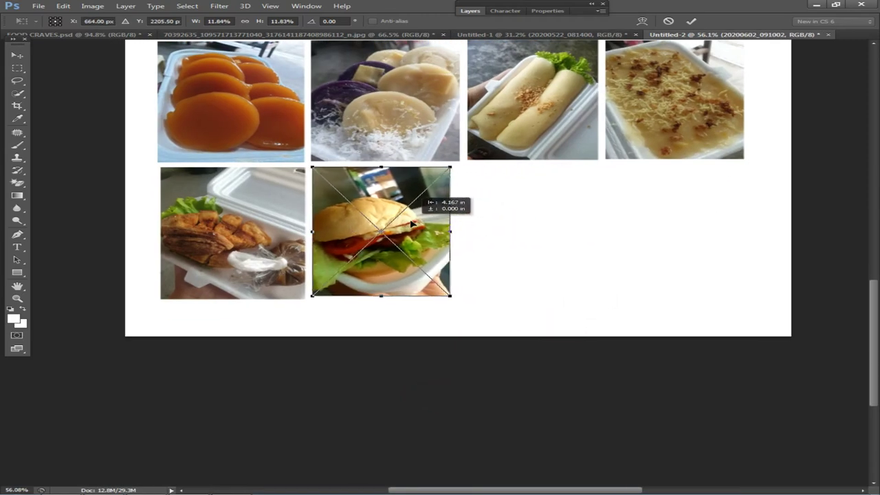
Stretch the burger photo to match the column width above it and the height of the fried pork photo
left_click_drag(452, 299, 456, 296)
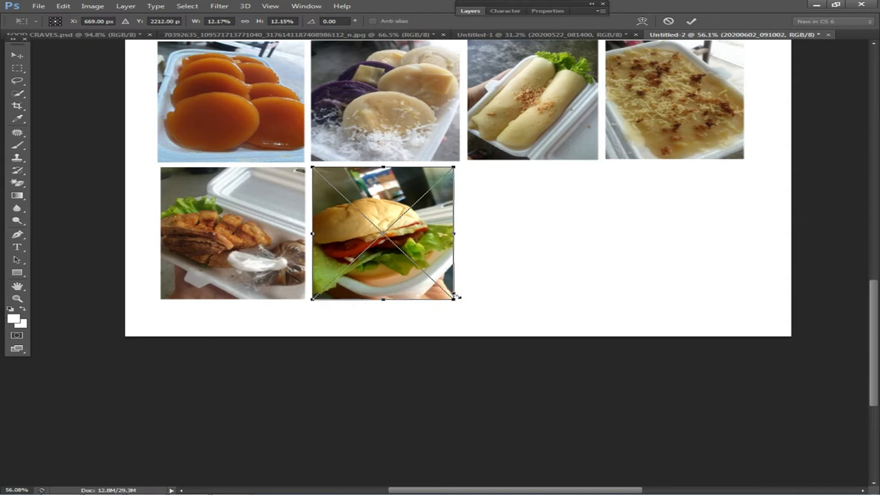
left_click_drag(458, 243, 464, 240)
key("Return")
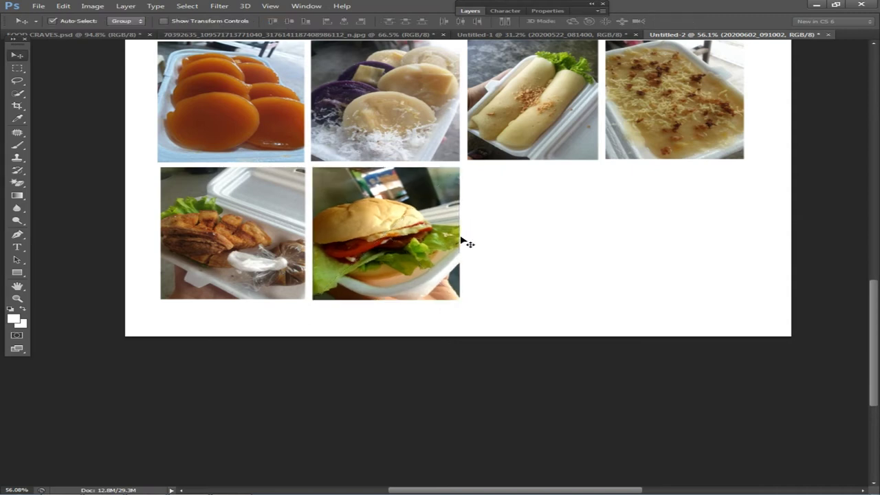
Compress the third and fourth rows together to 93.33% height, moving their top edge away from the second row
scroll(532, 295, "down", 11)
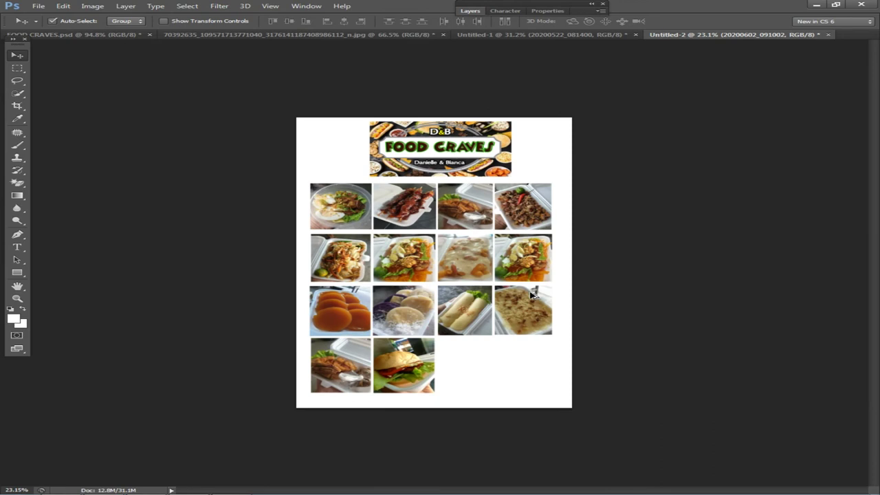
scroll(532, 308, "up", 4)
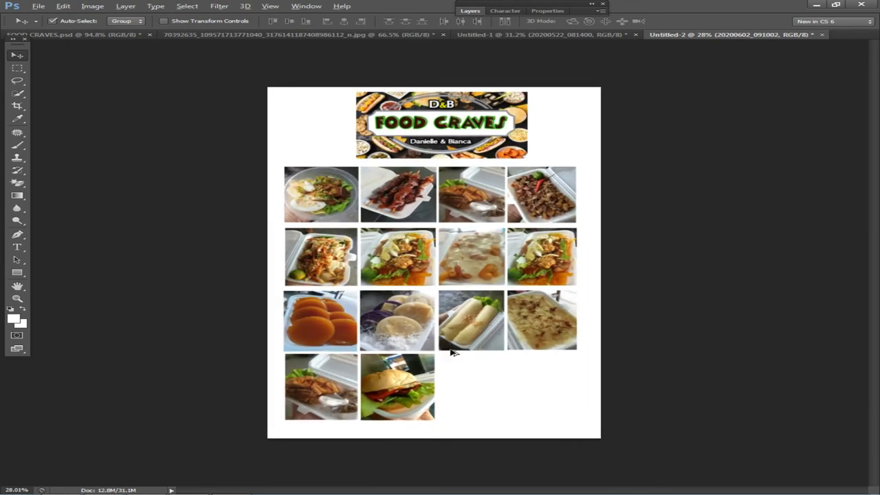
right_click(374, 374)
left_click(383, 378)
right_click(317, 372)
left_click(337, 379)
left_click_drag(599, 421, 280, 313)
key("ctrl+t")
left_click_drag(429, 291, 429, 300)
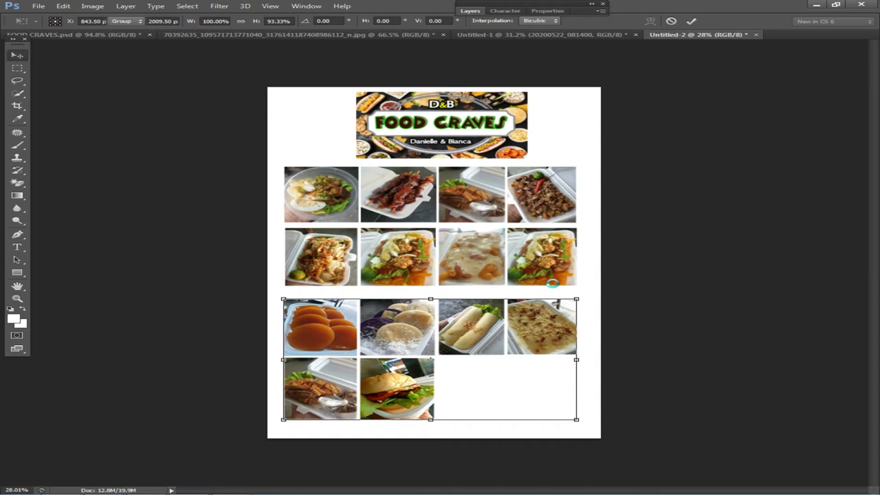
key("Return")
Stretch the first and second rows together downward to 104.43% height
left_click_drag(622, 263, 299, 172)
key("ctrl+t")
left_click_drag(436, 287, 436, 293)
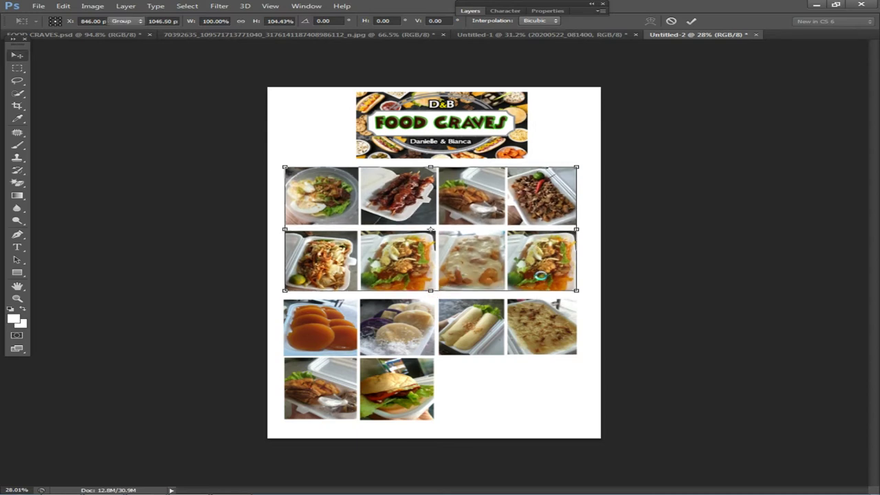
Nudge the second row of photos down, closer to the third row
left_click_drag(614, 288, 269, 250)
key("Down")
key("Down")
key("Down")
key("Down")
Widen the gaps between columns by nudging the fourth column, the last two columns and the last three columns right
left_click_drag(657, 397, 536, 169)
key("Right")
key("Right")
key("Right")
key("Right")
key("Right")
left_click_drag(665, 385, 457, 171)
key("Right")
key("Right")
key("Right")
key("Right")
left_click_drag(642, 404, 385, 165)
key("Right")
key("Right")
key("Right")
key("Right")
Nudge all four rows of photos slightly right on the poster
left_click_drag(620, 439, 311, 172)
key("Right")
key("Right")
key("Right")
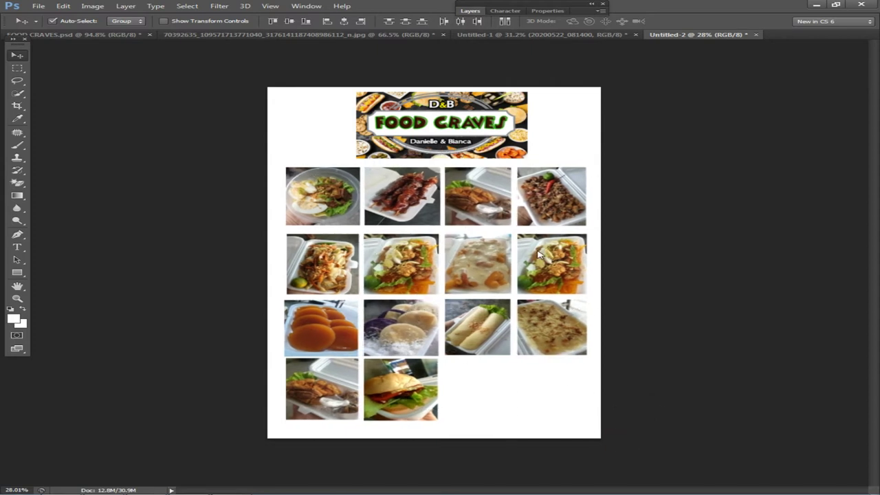
scroll(514, 292, "up", 2)
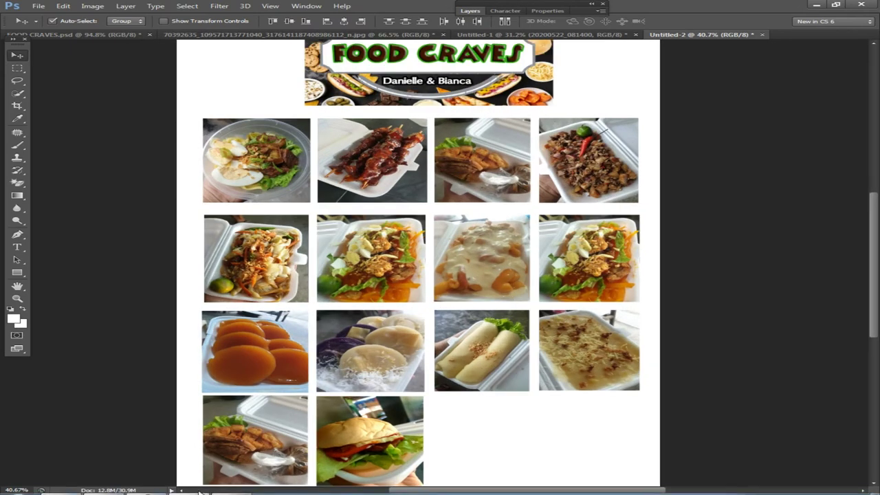
left_click(232, 486)
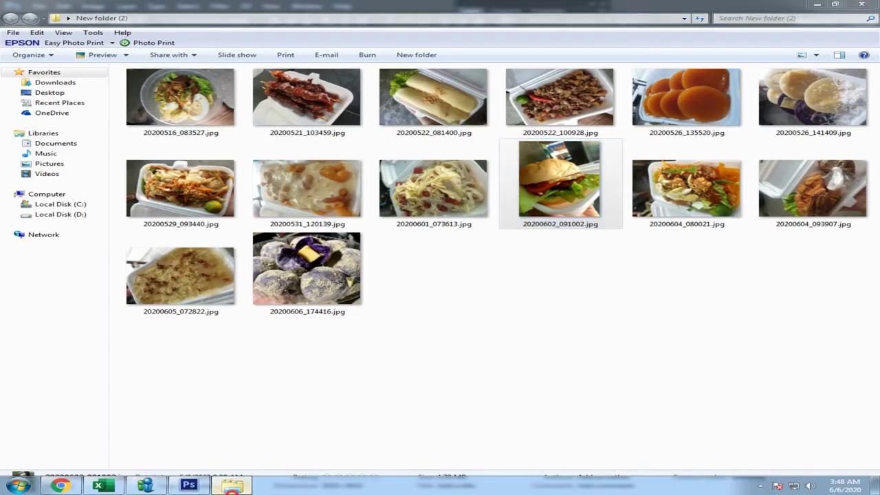
left_click(232, 485)
scroll(278, 459, "down", 1)
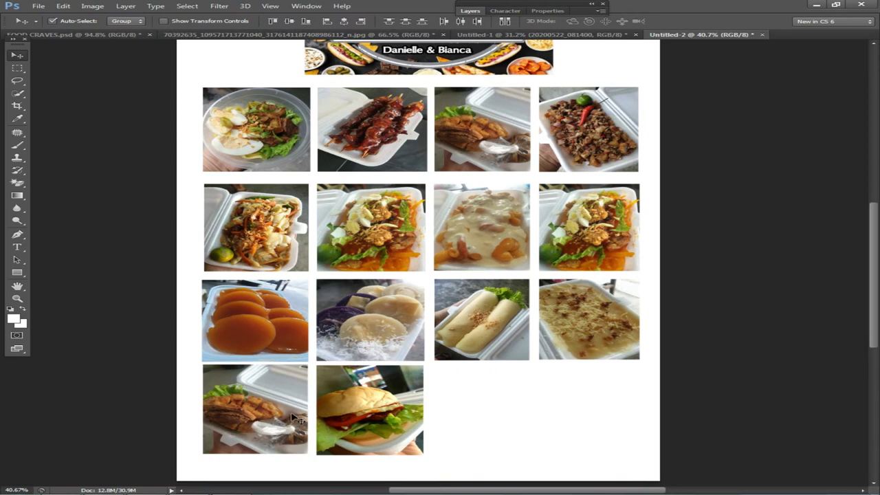
Shift the burger photo in the fourth row very slightly left
left_click(369, 400)
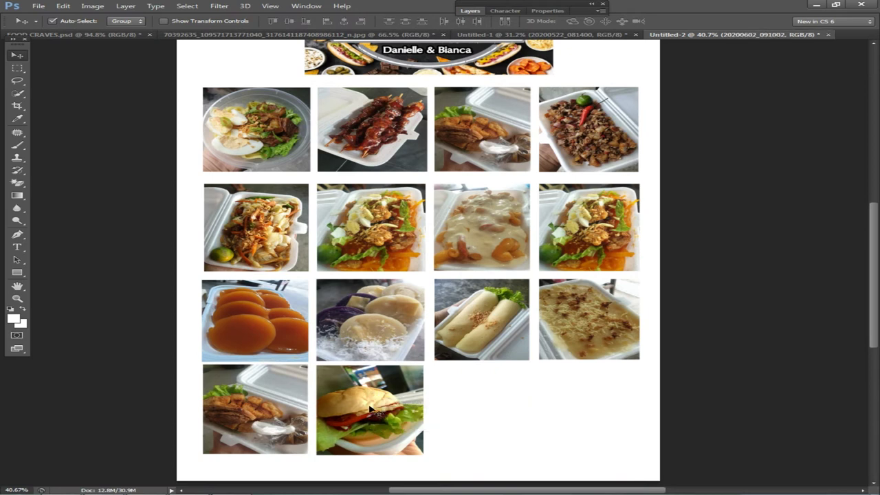
left_click_drag(366, 405, 364, 406)
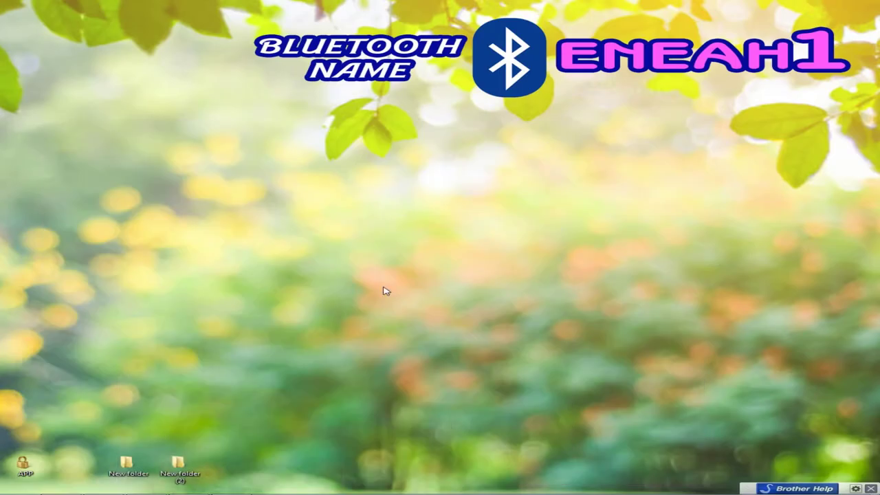
left_click(189, 485)
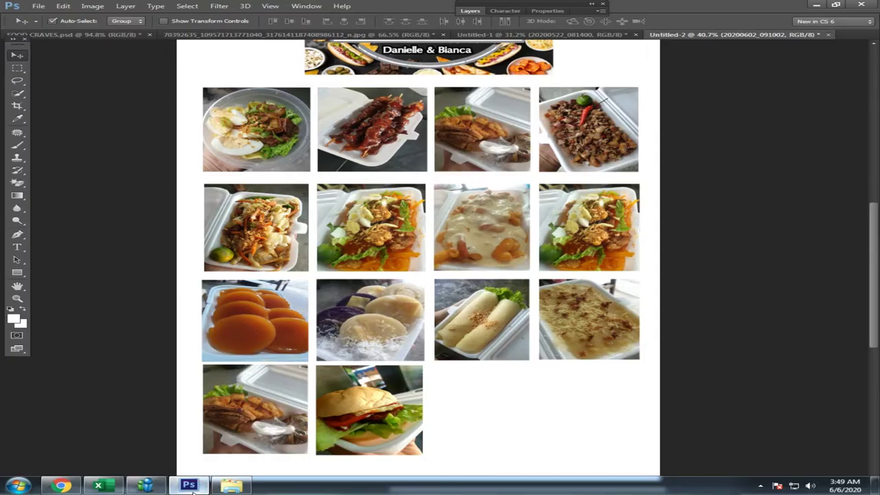
left_click(188, 485)
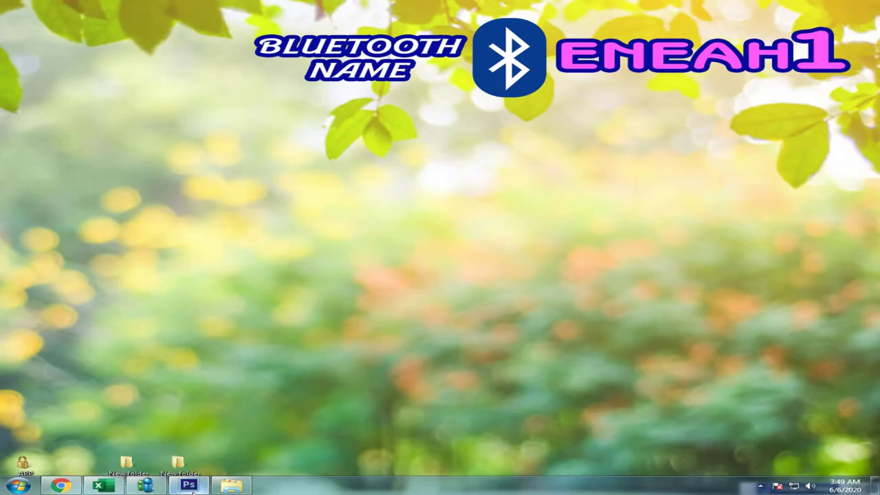
Switch to Excel and enter Reformat Laptop in cell B143 of SALES BY May 2020.xlsx
left_click(100, 486)
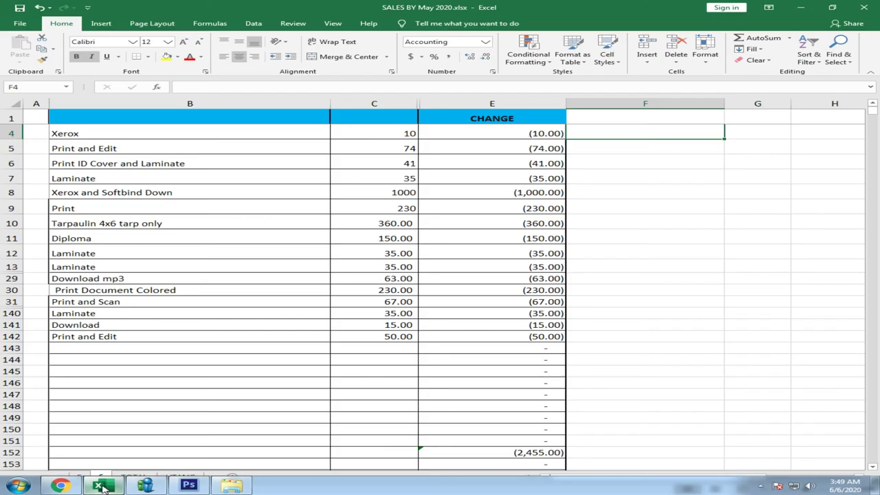
left_click(79, 347)
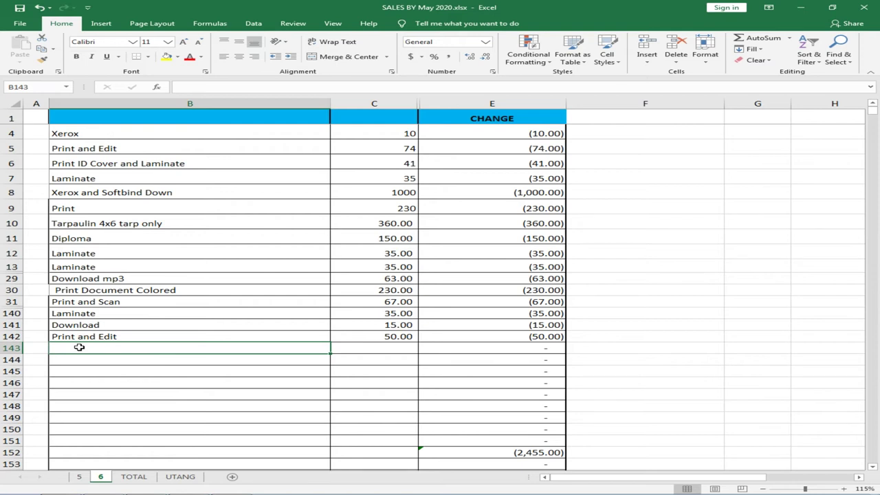
type("Reformat Laptop")
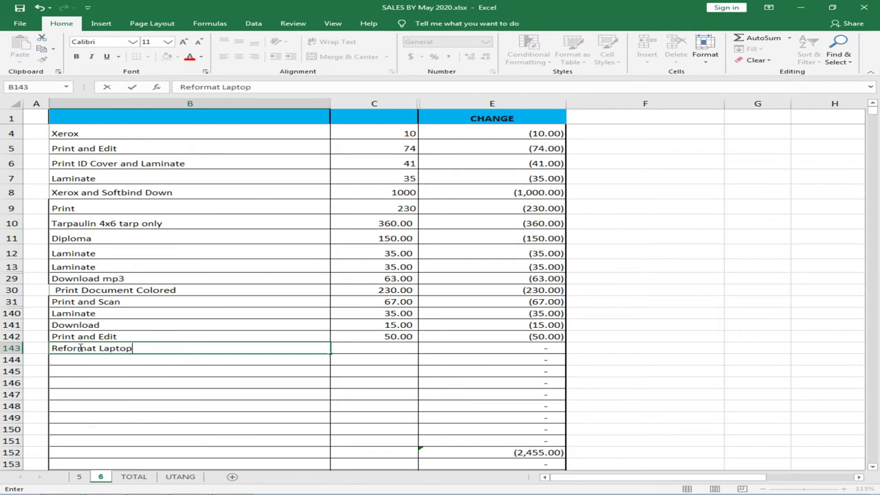
key("Tab")
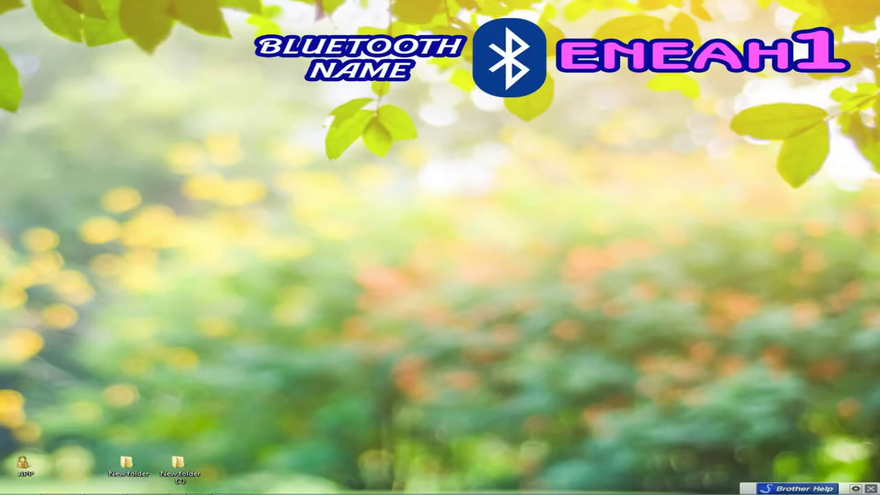
Switch back to the Untitled-2 poster in Photoshop and bring the whole page into view
mouse_move(197, 487)
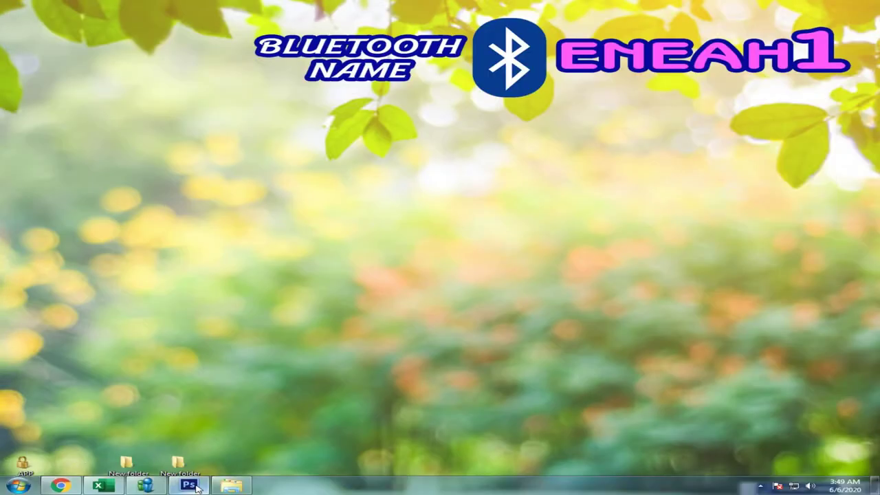
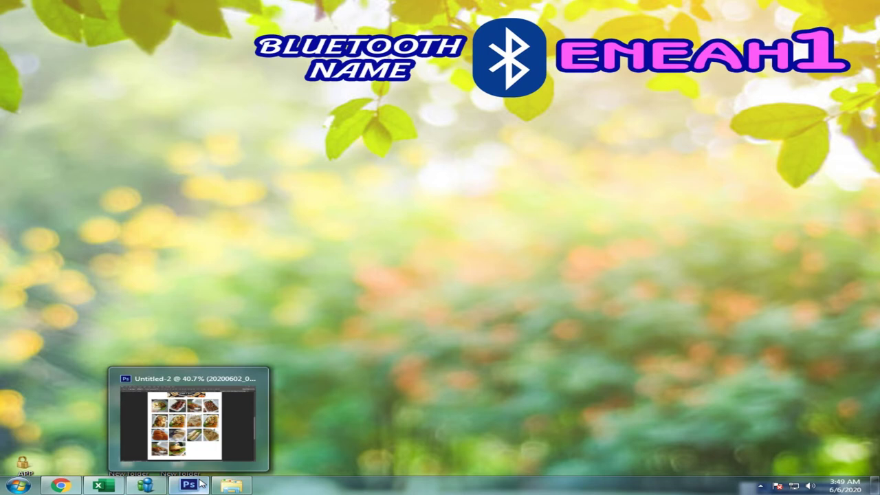
left_click(200, 484)
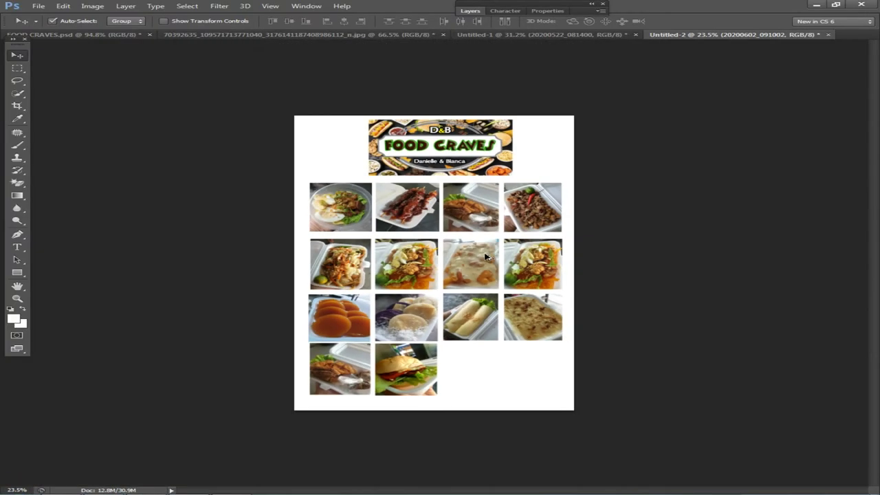
scroll(386, 356, "down", 2)
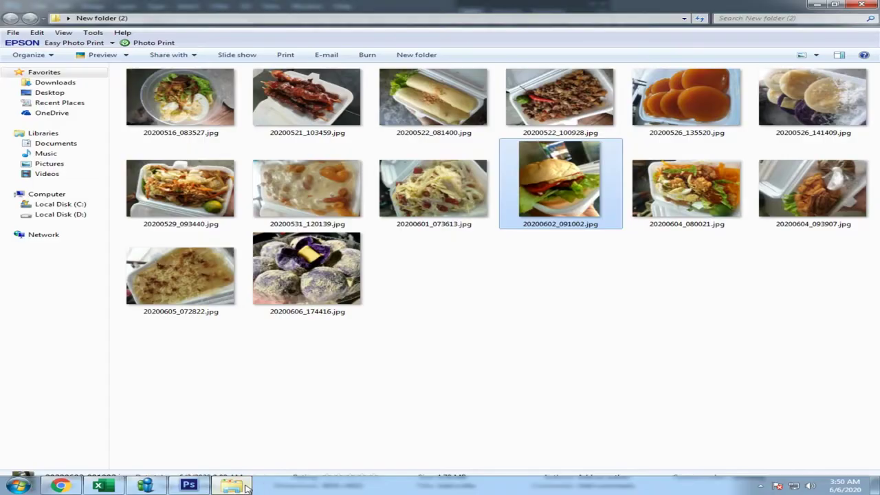
Switch to File Explorer and select all the food photos in New folder (2) to check them against the poster
left_click(244, 487)
left_click_drag(646, 212, 841, 344)
key("ctrl+a")
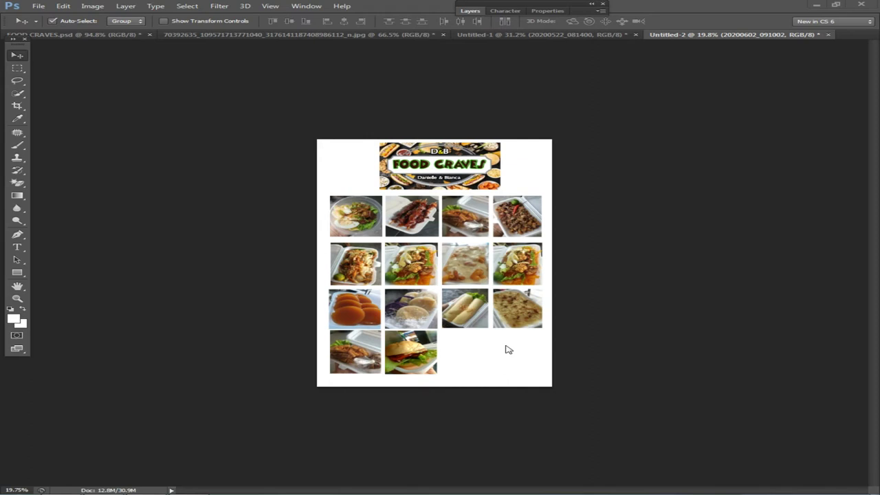
Back in the Untitled-2 poster in Photoshop, move photo 20200605_072822 from the third row to beside the burger in the fourth row
scroll(484, 324, "up", 3)
left_click_drag(554, 332, 467, 398)
key("Down")
key("Down")
key("Right")
key("Right")
key("Right")
key("Right")
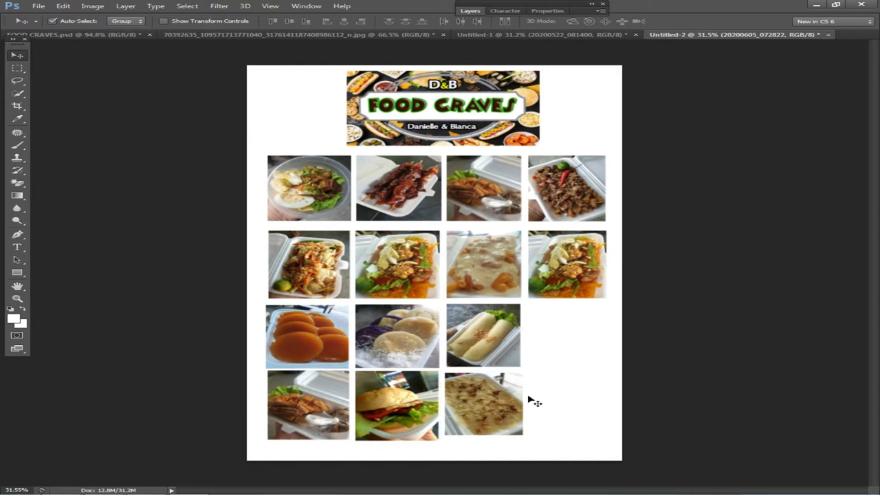
Free-transform photo 20200605_072822 so its width matches the spring roll photo above it
key("ctrl+t")
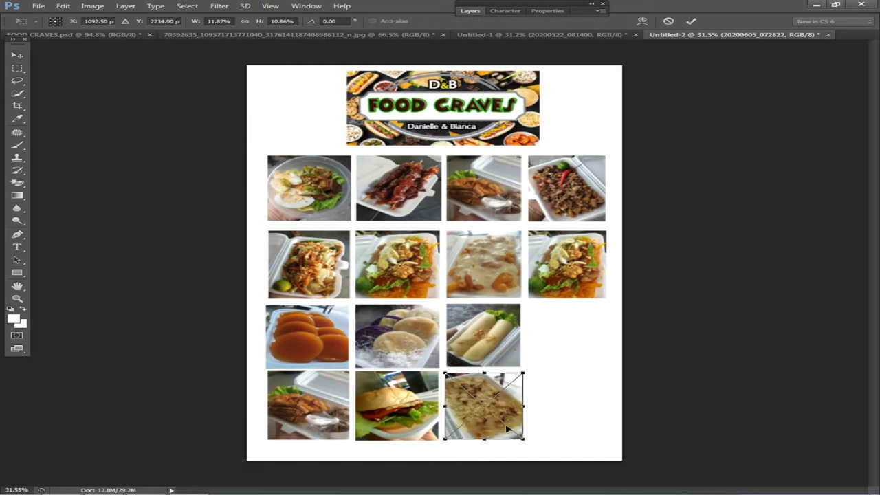
left_click_drag(528, 404, 485, 314)
key("Return")
Try moving the upper two photos of the fourth column down, and undo the move
left_click(576, 327)
left_click_drag(576, 196, 591, 232)
scroll(595, 325, "down", 2)
scroll(595, 325, "up", 2)
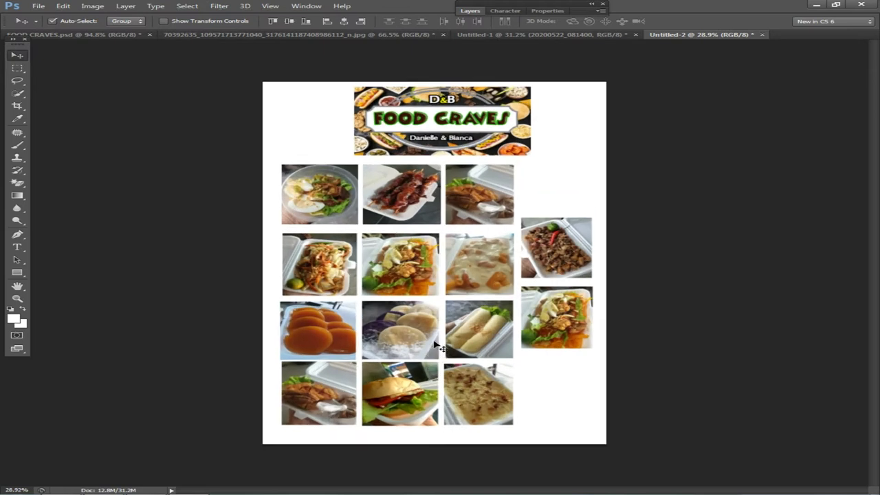
key("ctrl+z")
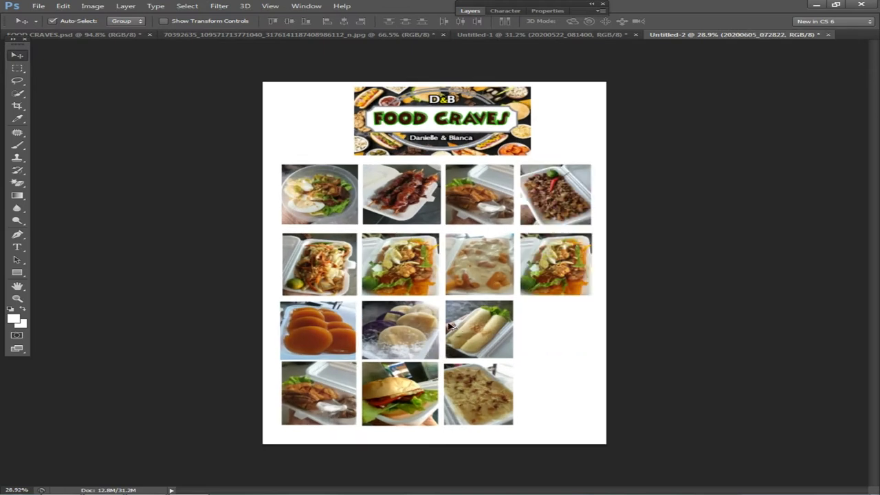
Place photo 20200605_072822 at the end of the third row and centre the two remaining fourth-row photos
left_click_drag(490, 388, 566, 325)
left_click_drag(467, 416, 312, 387)
left_click_drag(315, 387, 387, 388)
left_click_drag(468, 395, 472, 396)
key("Right")
key("Right")
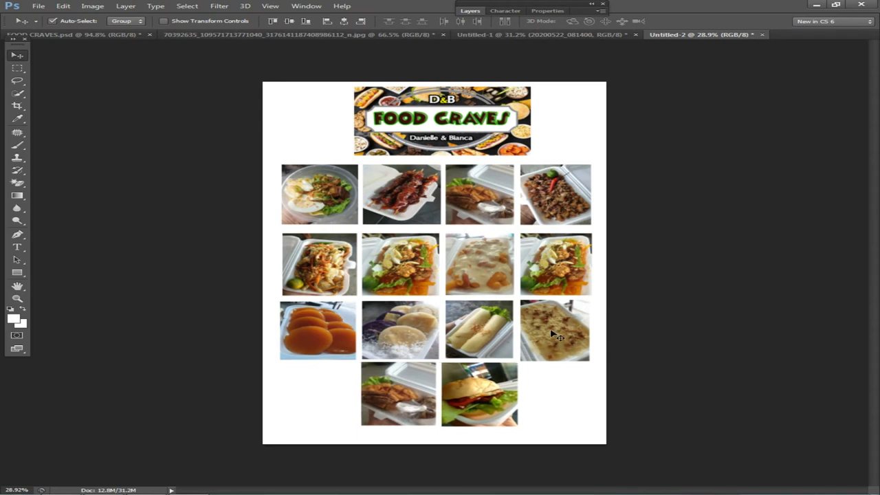
Nudge photo 20200605_072822 slightly right to line up with the fourth column
right_click(543, 324)
left_click(559, 336)
key("Up")
key("Right")
key("Right")
key("Left")
key("Left")
key("Right")
key("Right")
key("Up")
key("Down")
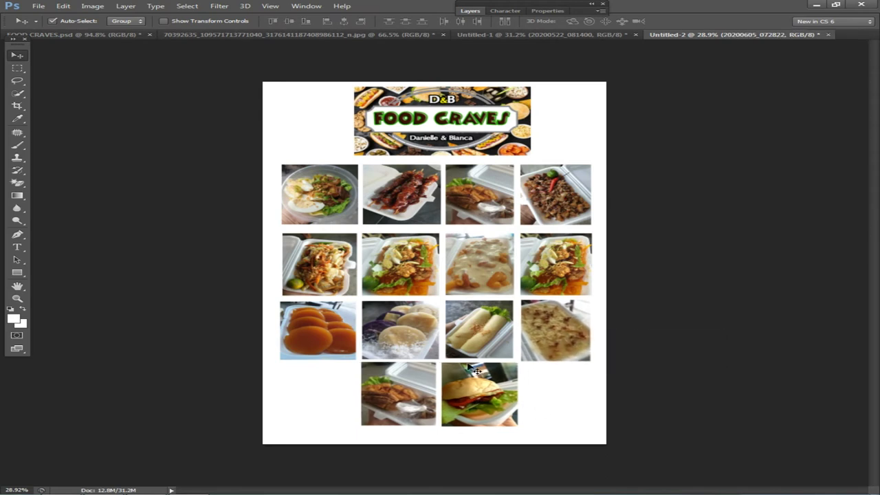
Reduce the height of photo 20200605_072822 slightly to match the third row and nudge it left
key("ctrl+t")
left_click_drag(560, 365, 559, 363)
key("Return")
key("Left")
Select the two fourth-row photos together and nudge them slightly down and right
left_click_drag(553, 396, 414, 358)
key("Down")
key("shift+Right")
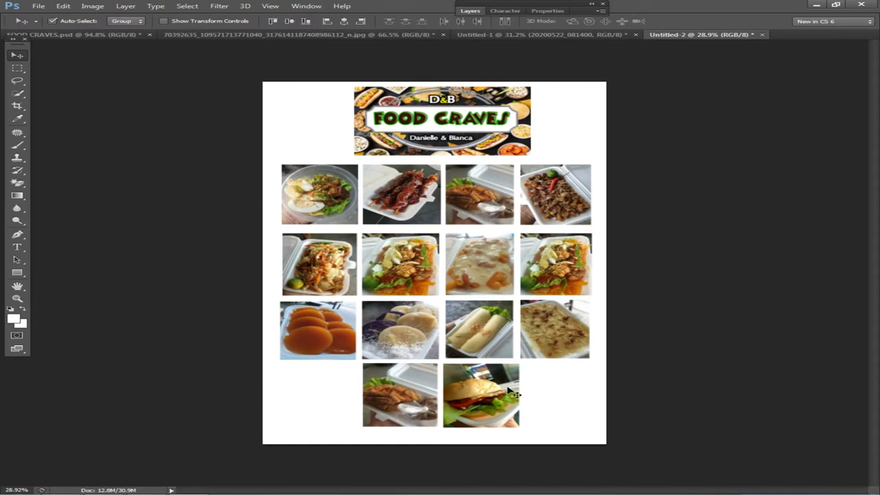
Select all four rows of photos and nudge them slightly down from the banner
scroll(553, 416, "down", 4)
scroll(553, 419, "up", 7)
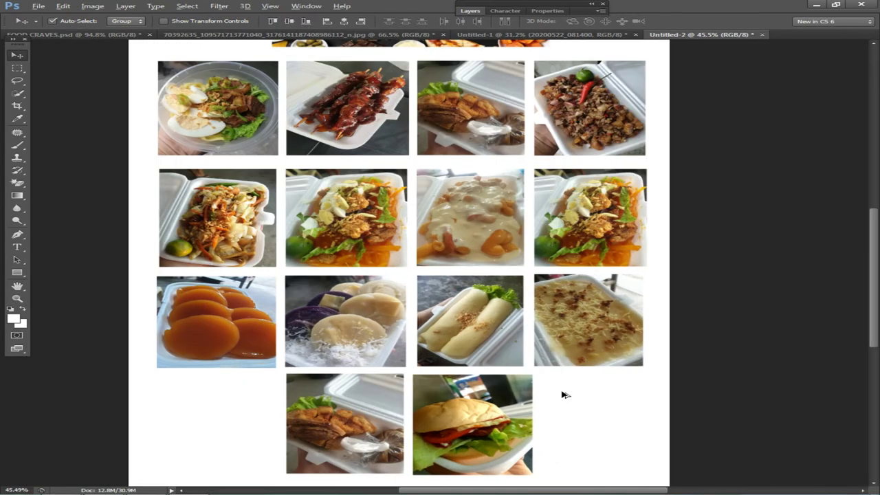
scroll(563, 395, "down", 4)
left_click_drag(668, 426, 303, 202)
key("Down")
key("Down")
key("Down")
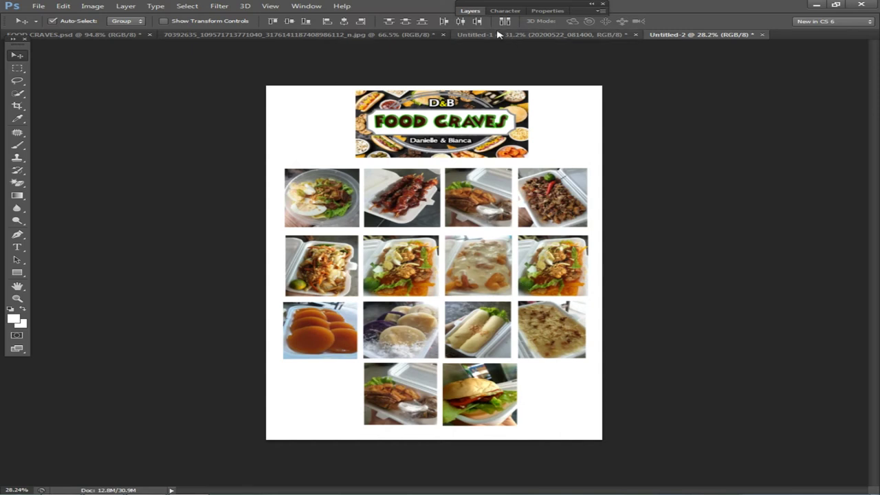
Bring up FOOD CRAVES.psd, open a new File Explorer window and look for design files on the Desktop and Local Disk (D:)
left_click(68, 36)
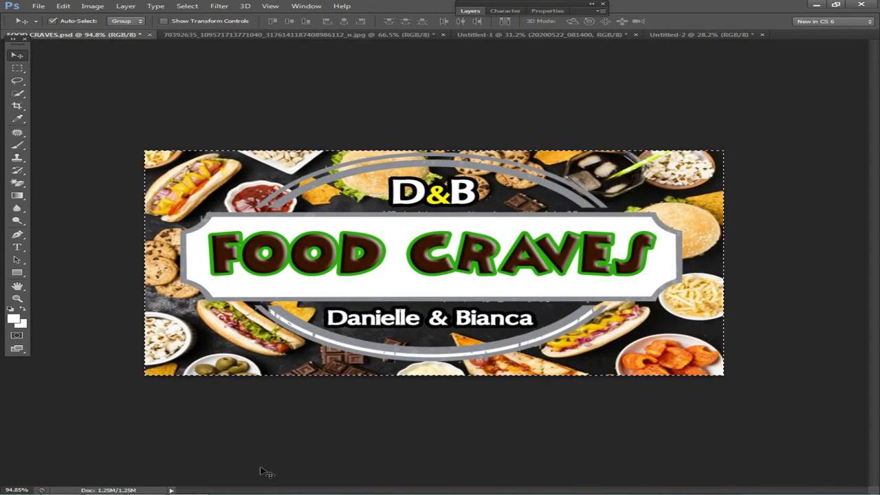
mouse_move(245, 487)
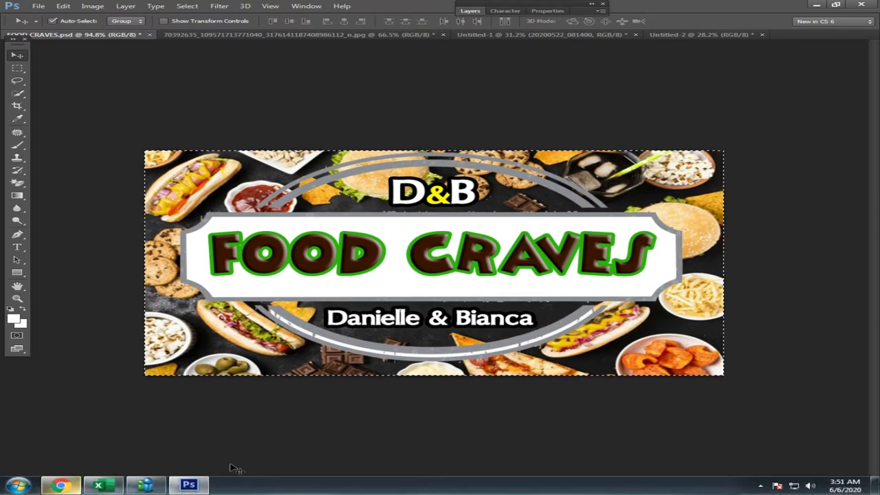
key("super+e")
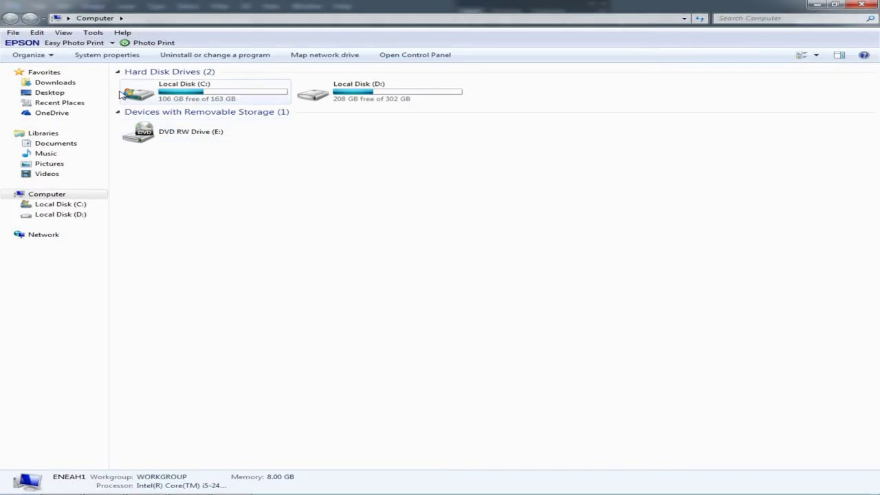
left_click(54, 82)
left_click(48, 92)
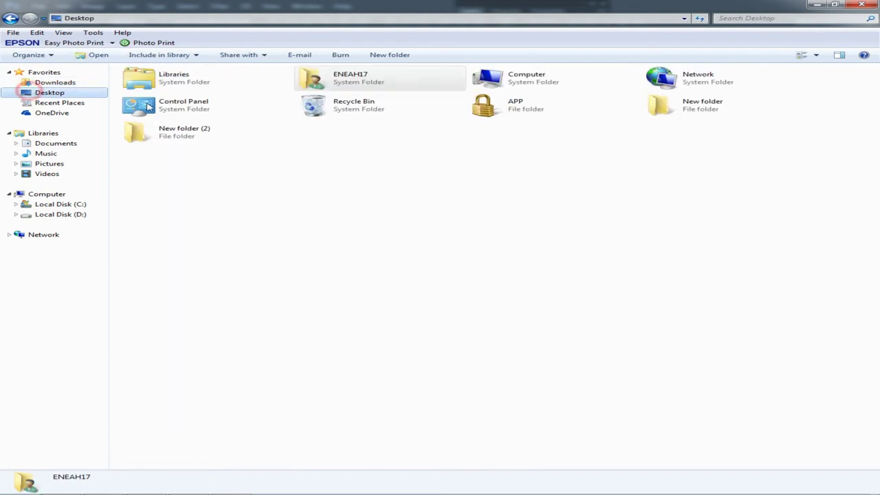
double_click(593, 84)
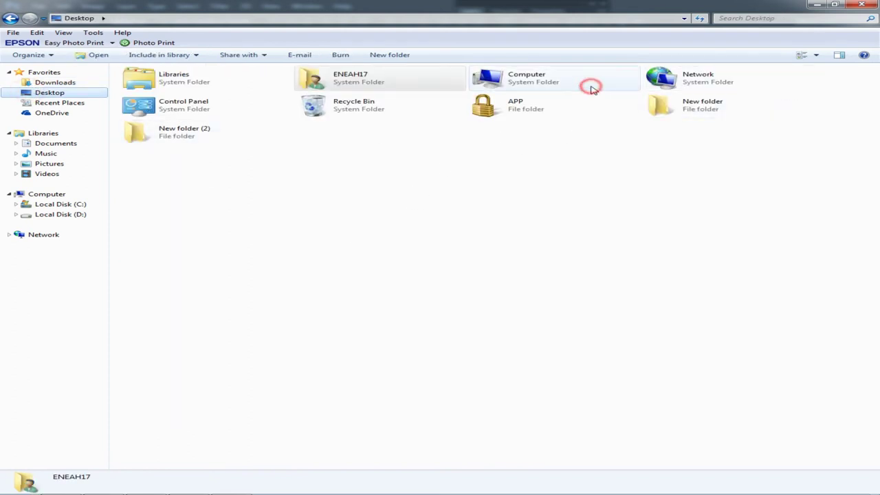
double_click(313, 92)
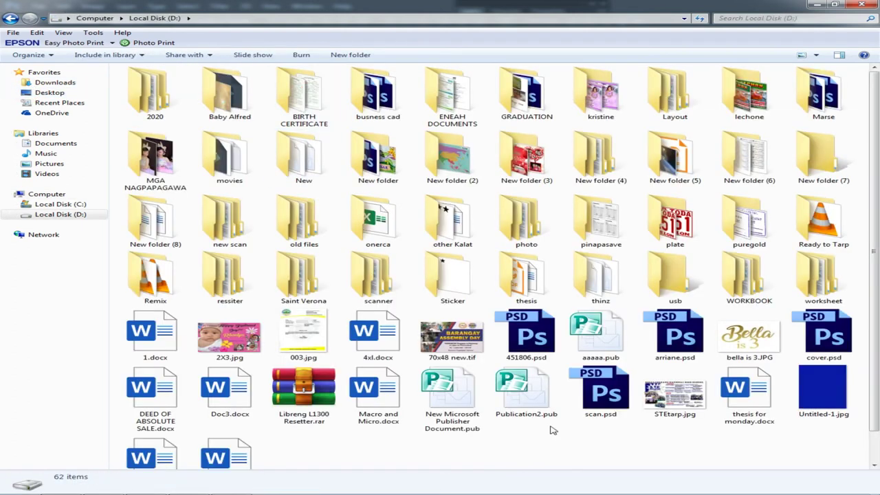
left_click(51, 92)
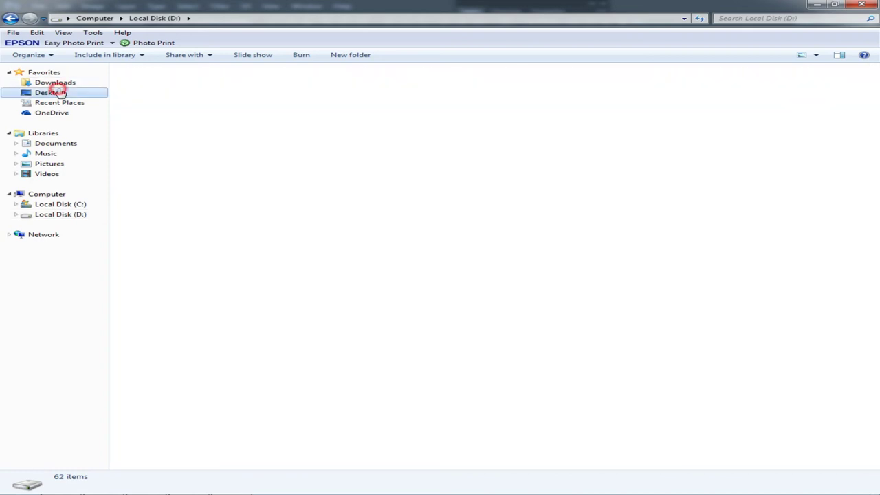
Find the Tarpaulin folder inside the psd folder on Local Disk (D:) and open its 48x24.jpg in Photoshop
double_click(512, 103)
double_click(151, 145)
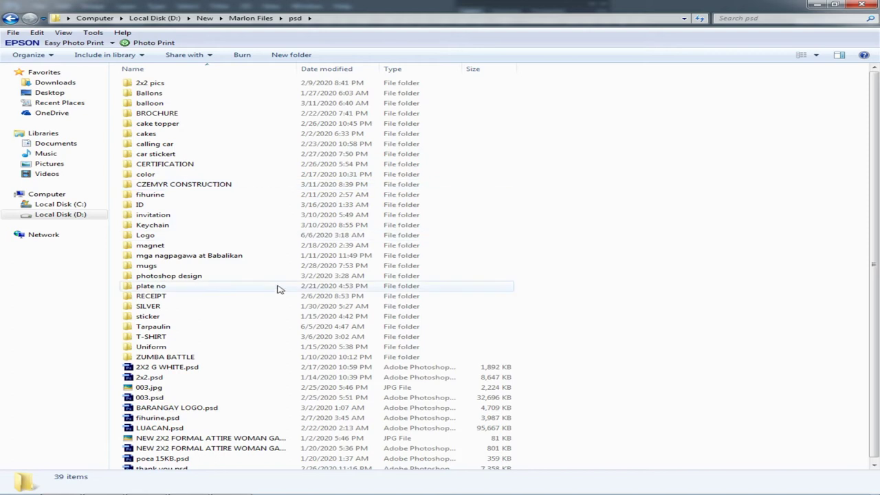
double_click(174, 337)
left_click(11, 18)
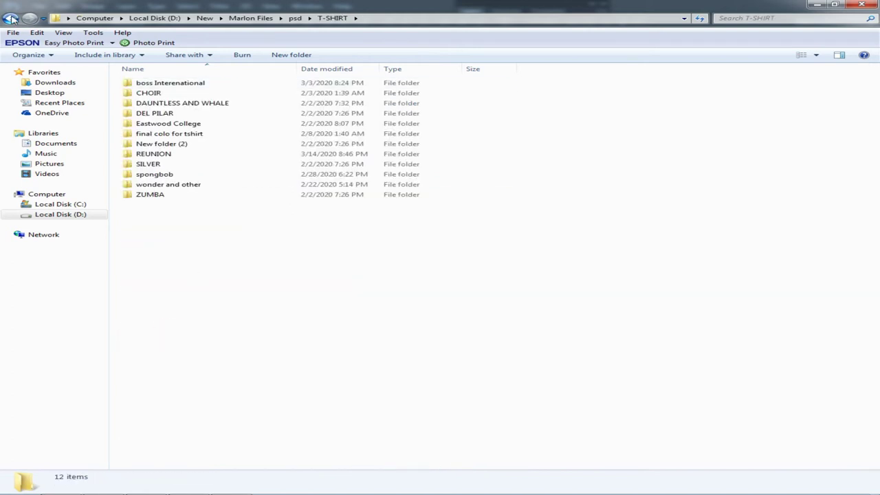
left_click(157, 328)
double_click(157, 329)
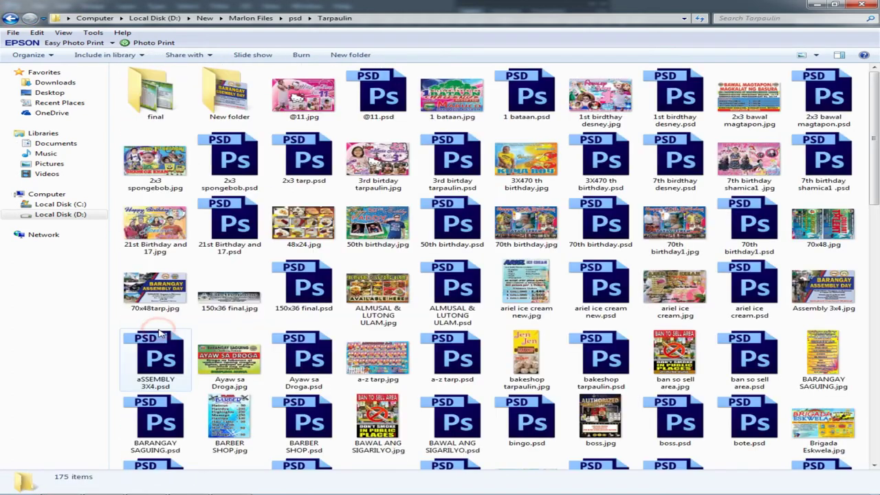
left_click_drag(323, 230, 361, 6)
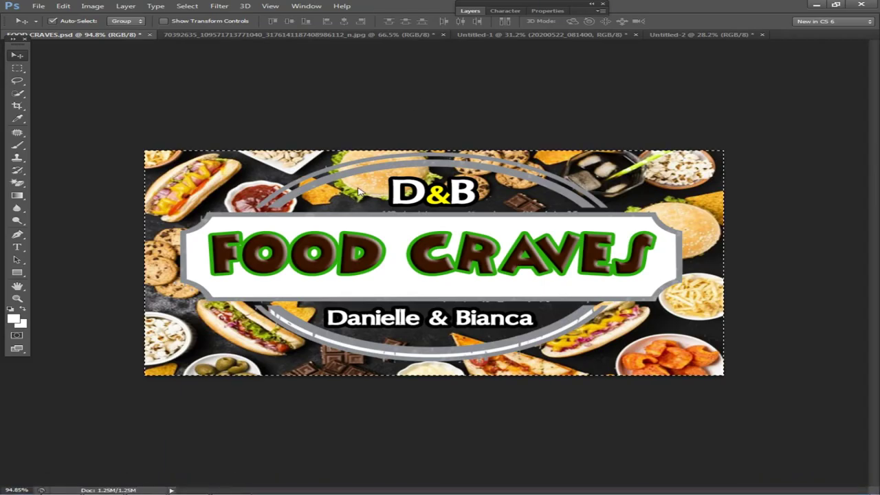
left_click_drag(407, 208, 412, 202)
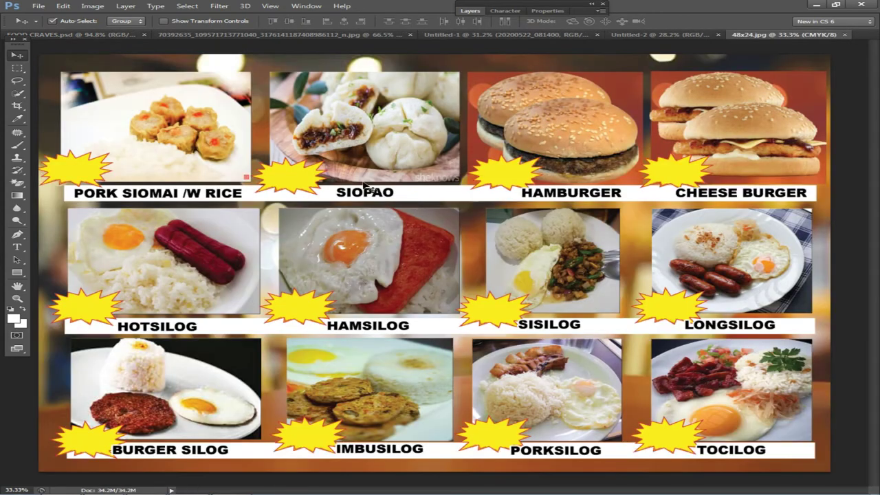
Trace the outline of the yellow starburst beside the HAMBURGER label with a Pen tool path
scroll(364, 189, "up", 5)
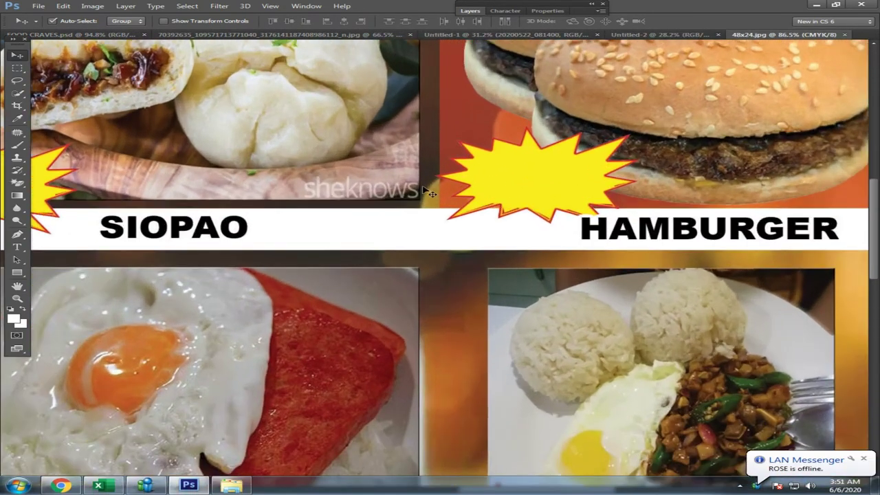
left_click(17, 234)
scroll(487, 220, "up", 3)
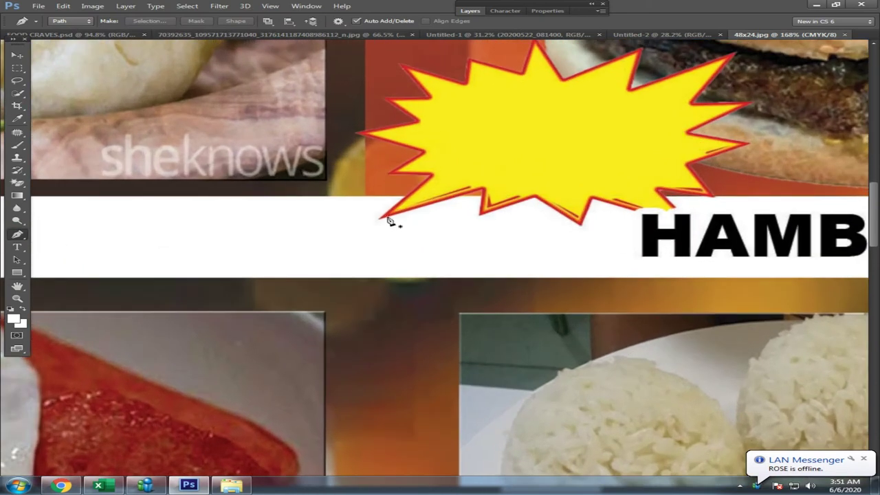
left_click(381, 218)
left_click(484, 185)
left_click(481, 215)
left_click(532, 193)
left_click(581, 224)
left_click(592, 196)
left_click(679, 213)
left_click(656, 189)
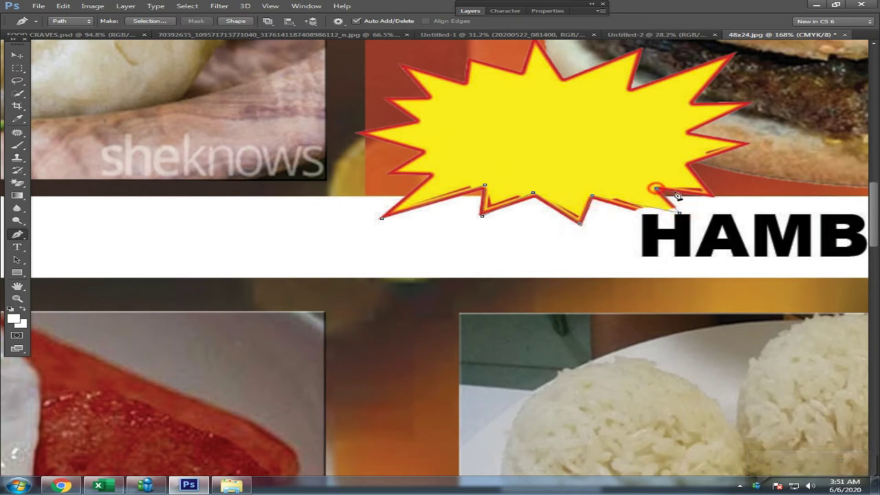
left_click(711, 194)
left_click(747, 142)
left_click(684, 131)
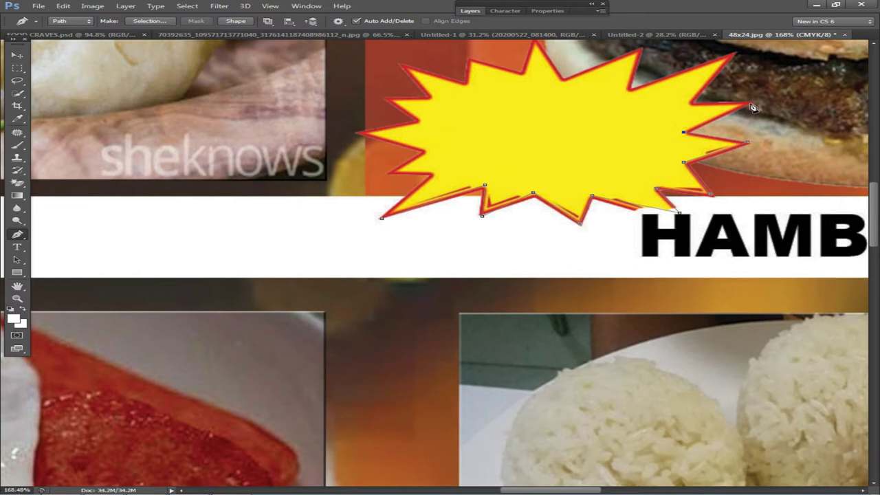
left_click(692, 103)
left_click(732, 53)
left_click(630, 89)
left_click(638, 50)
scroll(530, 138, "up", 2)
left_click(565, 112)
left_click(533, 68)
left_click(521, 103)
left_click(467, 113)
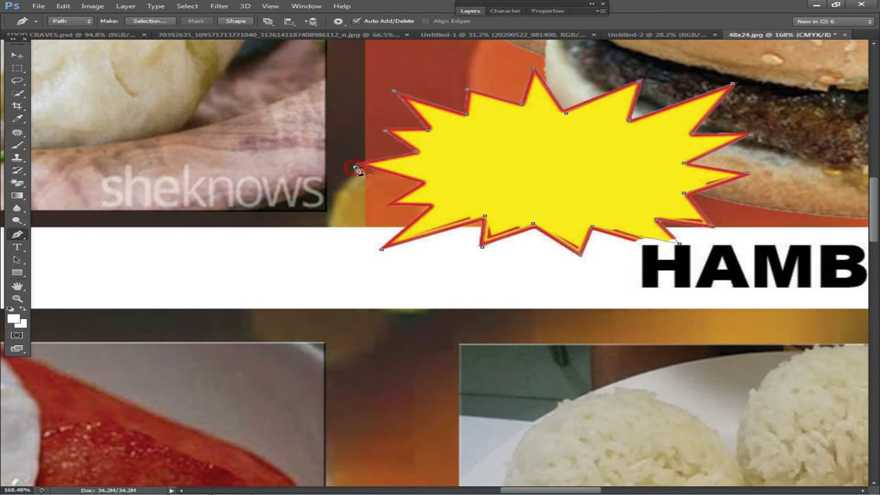
left_click(424, 183)
left_click(386, 206)
Convert the starburst path into a new selection and fill it with the white foreground colour
scroll(525, 194, "down", 3)
right_click(499, 183)
left_click(543, 229)
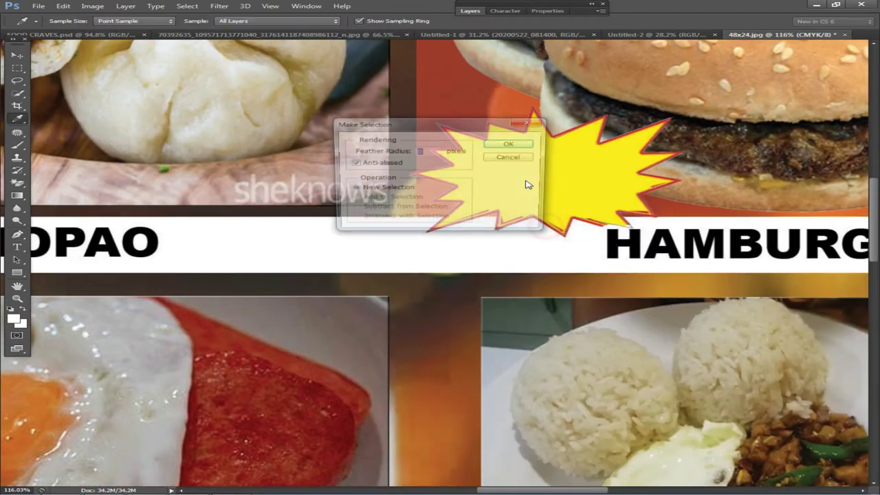
left_click(508, 144)
key("alt+BackSpace")
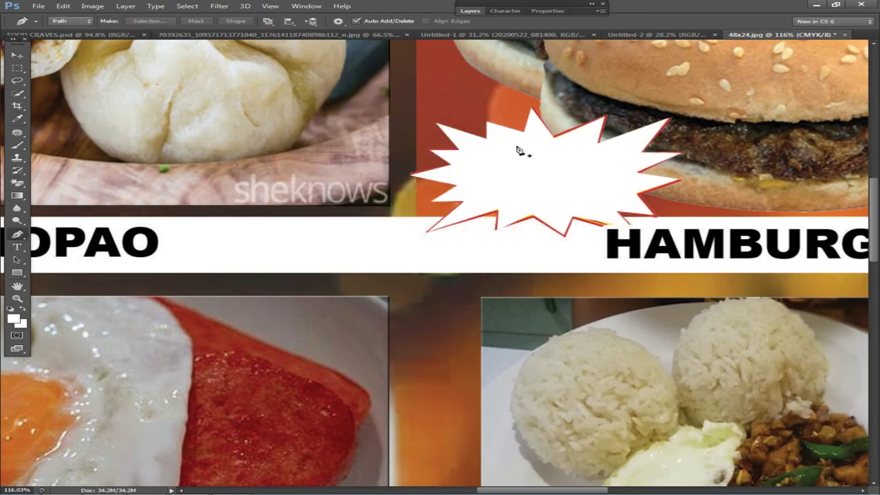
Paste the yellow starburst into the Untitled-2 poster and place it at the lower-left corner of the first photo in the top row
left_click(654, 34)
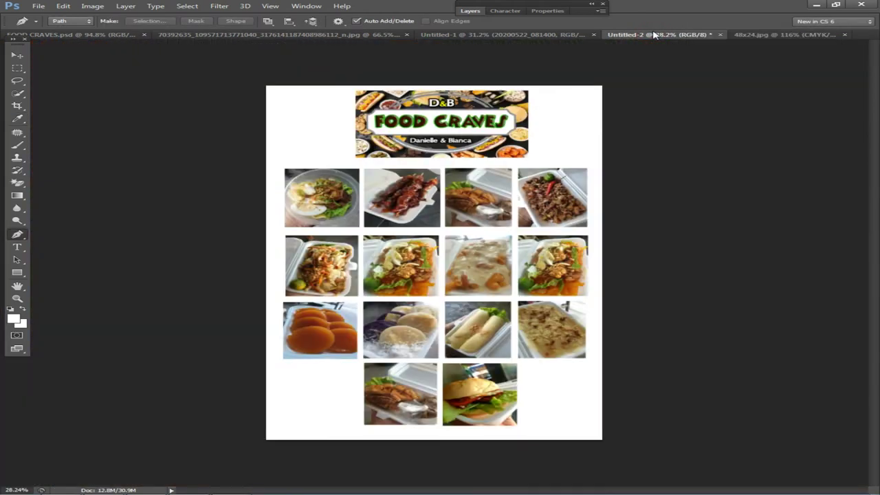
left_click(17, 56)
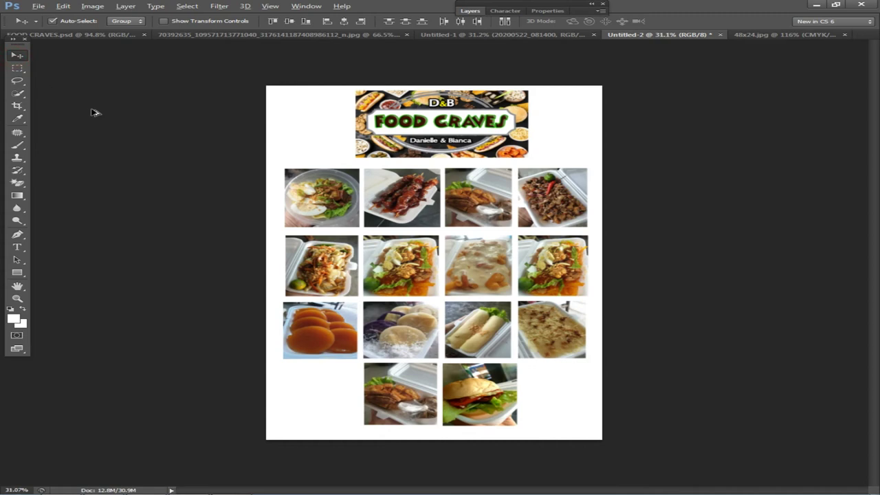
scroll(329, 211, "up", 1)
key("ctrl+v")
scroll(444, 257, "up", 3)
left_click_drag(420, 278, 182, 222)
scroll(221, 209, "down", 1)
scroll(471, 201, "down", 1)
Select the photos in the lower three rows and nudge them slightly down to widen the gap under the top row
left_click_drag(661, 394, 255, 253)
key("Down")
key("Down")
key("Down")
key("Down")
key("Down")
key("Down")
key("Down")
key("Down")
key("Down")
key("Down")
key("Down")
key("Down")
key("Down")
key("Down")
key("Down")
key("Down")
Select the photos in the third and fourth rows and nudge them down away from the second row
left_click_drag(644, 417, 267, 324)
key("Down")
key("Down")
key("Down")
key("Down")
key("Down")
key("Down")
key("Down")
key("Down")
key("Down")
key("Down")
key("Down")
key("Down")
key("Down")
key("Down")
key("Down")
key("Down")
key("Down")
key("Down")
key("Down")
key("Down")
key("Down")
key("Down")
key("Down")
key("Down")
key("Down")
key("Down")
key("Down")
key("Down")
key("Down")
Select the two bottom-row photos and nudge them down to widen the gap below the third row
left_click_drag(636, 435, 363, 391)
key("Down")
key("Down")
key("Down")
key("Down")
key("Down")
key("Down")
key("Down")
key("Down")
key("Down")
key("Down")
key("Down")
key("Down")
Select all four rows of photos and shift them slightly up toward the banner
left_click_drag(618, 427, 305, 192)
key("shift+Up")
key("shift+Up")
key("Up")
key("Up")
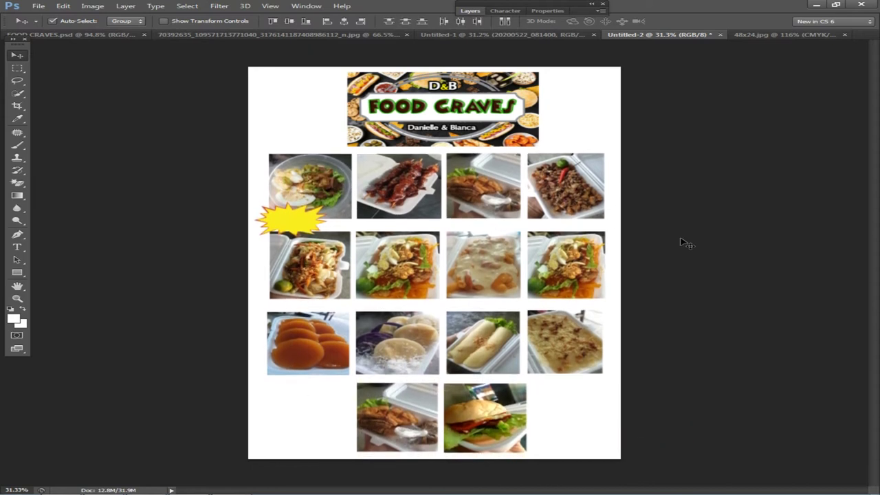
Select the Food Craves banner layer and shift it slightly left
right_click(501, 106)
left_click(520, 113)
left_click_drag(526, 107, 524, 107)
scroll(336, 211, "up", 3)
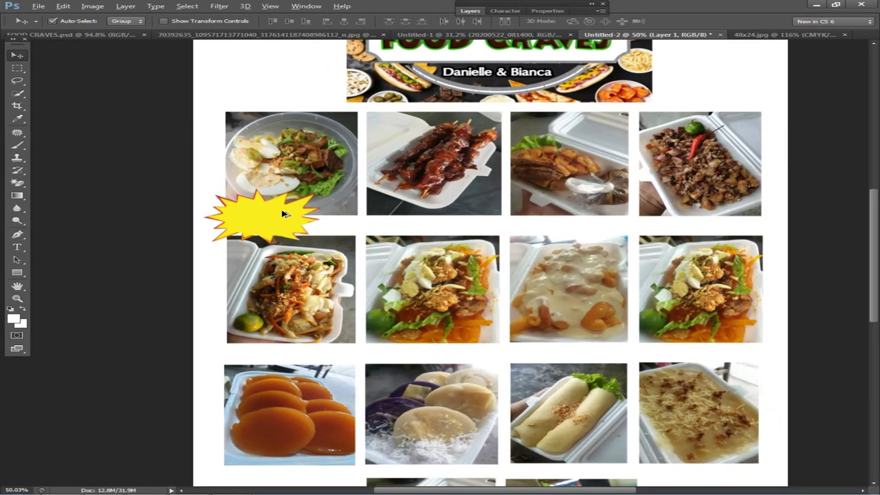
Shrink the yellow starburst and place a copy of it at the lower-left corner of the second photo in the top row
left_click_drag(279, 212, 373, 186)
scroll(360, 187, "up", 1)
left_click(382, 196)
key("ctrl+t")
left_click_drag(471, 239, 636, 169)
key("Return")
scroll(643, 175, "down", 1)
left_click(433, 175)
Open the layer style of the Layer 3 starburst and bring up its Color Overlay settings
left_click(469, 11)
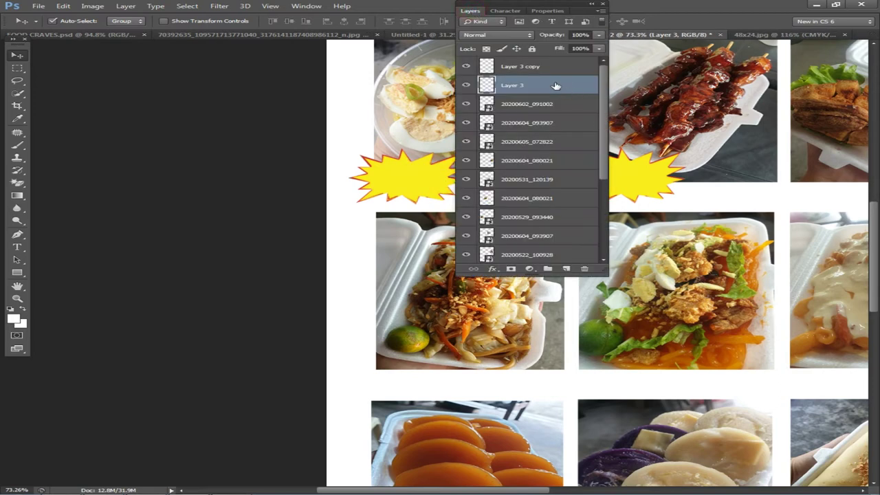
double_click(553, 81)
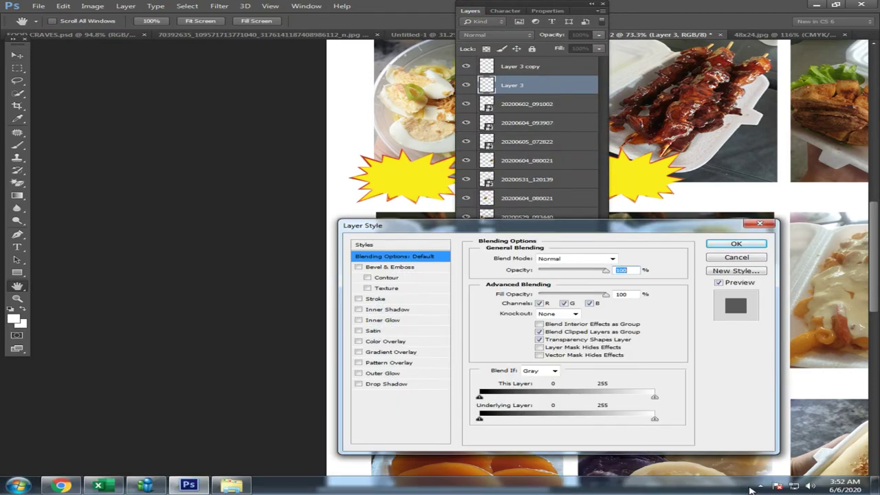
left_click(758, 487)
left_click(374, 318)
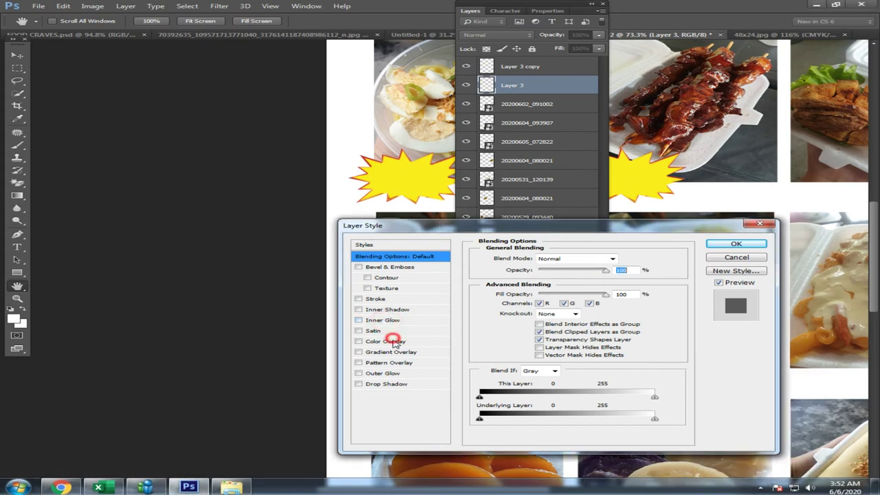
left_click(385, 341)
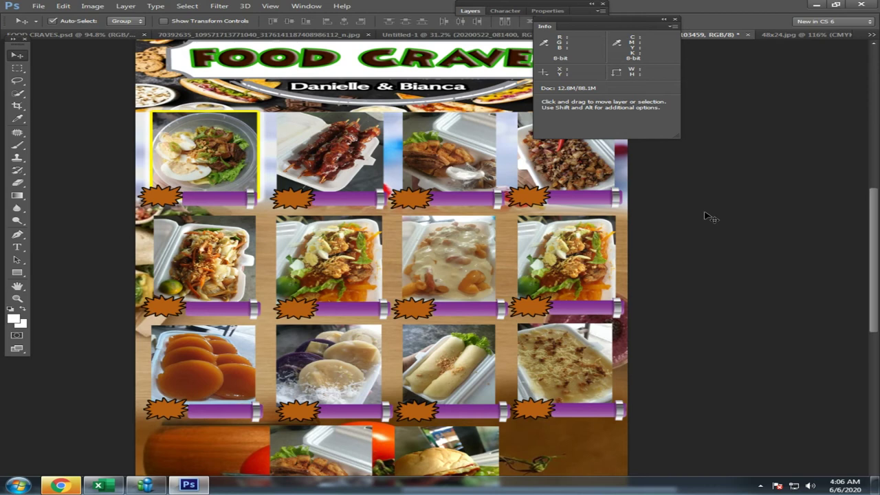
Copy the layer style with Stroke and Outer Glow from Layer 2, the first photo in the top row
scroll(164, 164, "up", 1)
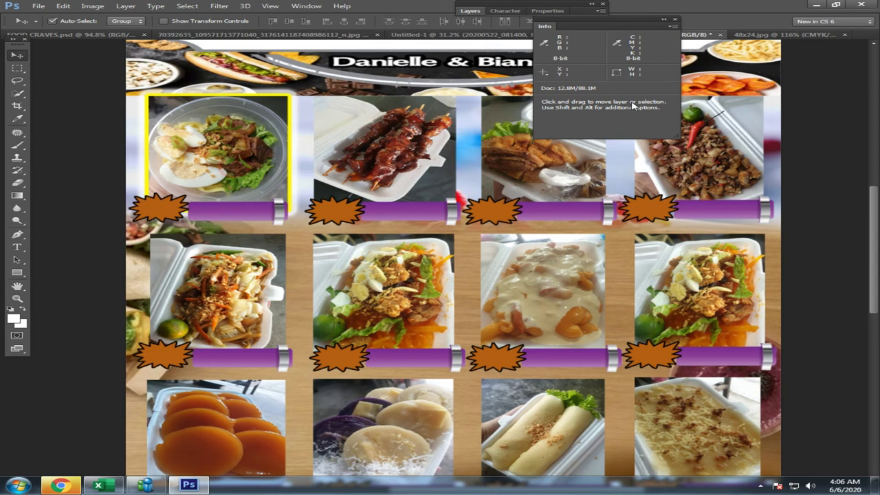
left_click(470, 11)
right_click(254, 130)
left_click(270, 132)
right_click(557, 226)
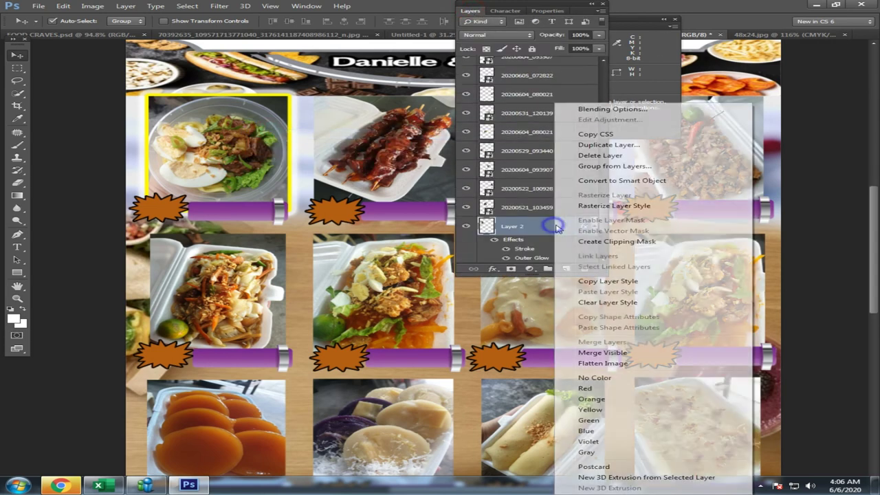
left_click(607, 280)
Paste the copied layer style onto the other three top-row photos, 20200521_103459, 20200522_100928 and 20200604_093907
left_click_drag(526, 207, 486, 150)
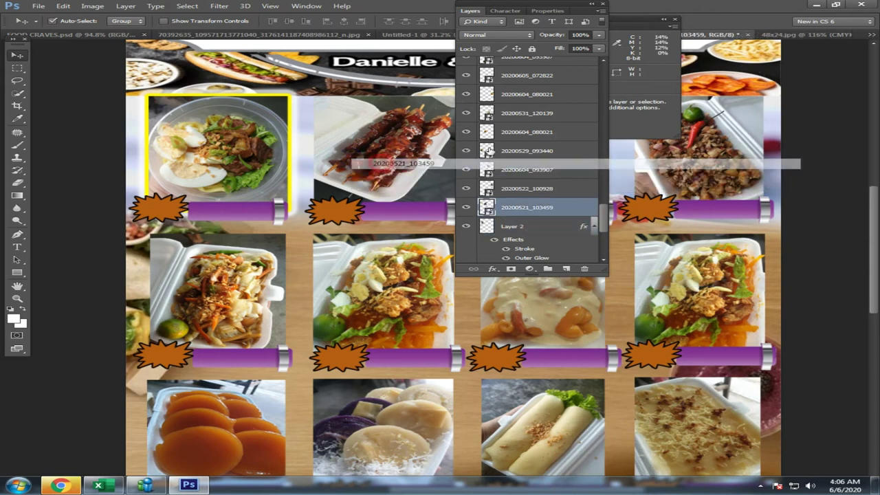
left_click(534, 187, "ctrl")
left_click(540, 168, "ctrl")
right_click(542, 167)
left_click(593, 317)
double_click(470, 12)
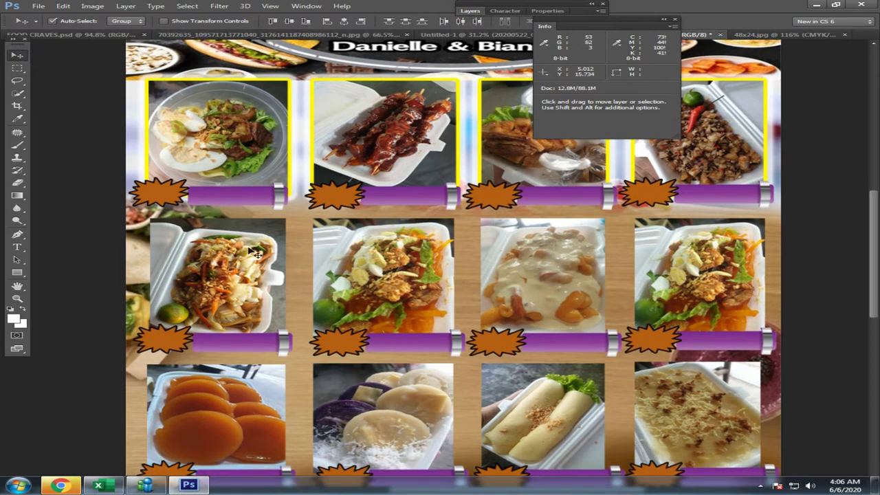
Paste the copied layer style onto the five photo layers from 20200529_093440 to 20200605_072822, covering the second row and the third row's last photo
scroll(261, 254, "down", 1)
right_click(270, 250)
left_click(290, 255)
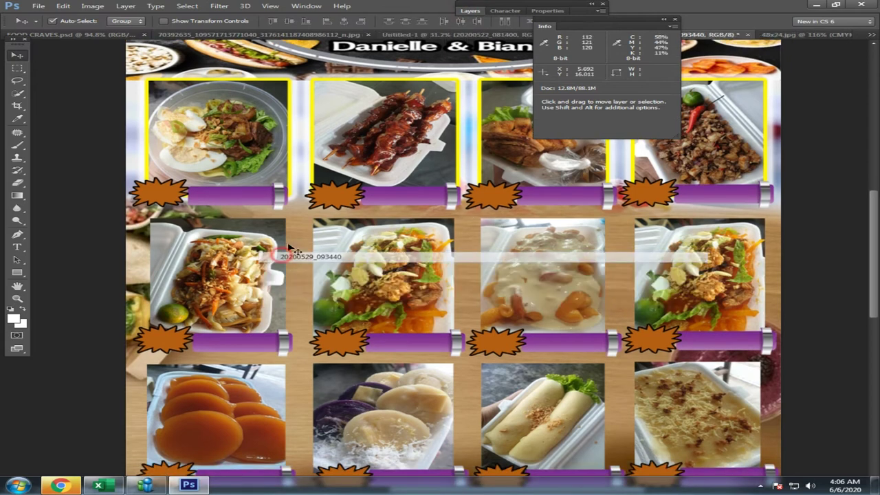
left_click(474, 11)
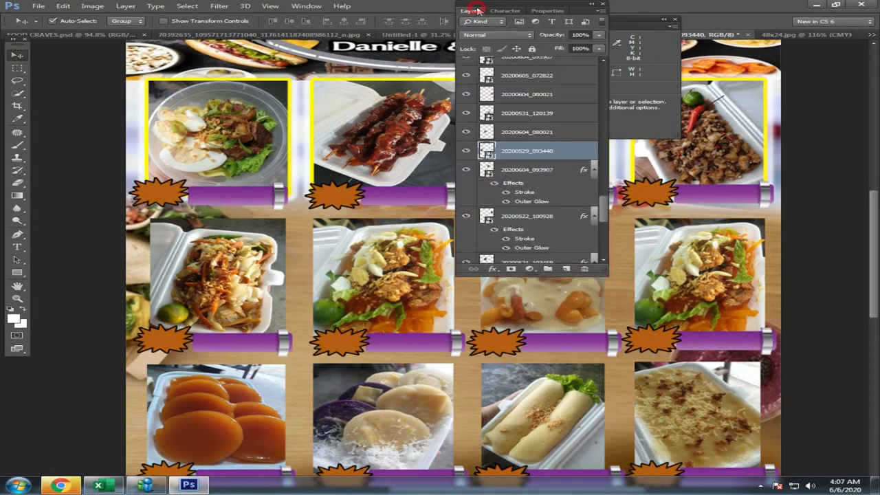
right_click(524, 161)
left_click(512, 137)
left_click(513, 133, "ctrl")
left_click(516, 114, "ctrl")
left_click(522, 95, "ctrl")
left_click(530, 77, "ctrl")
right_click(532, 79)
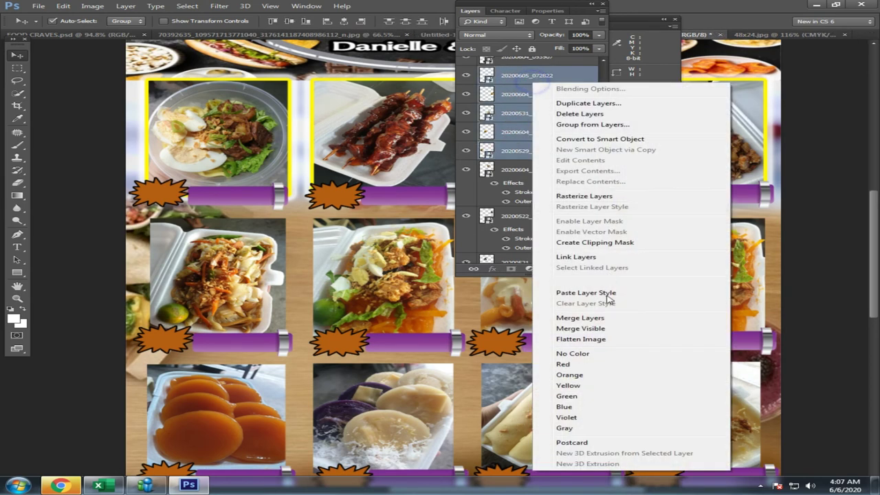
left_click(586, 292)
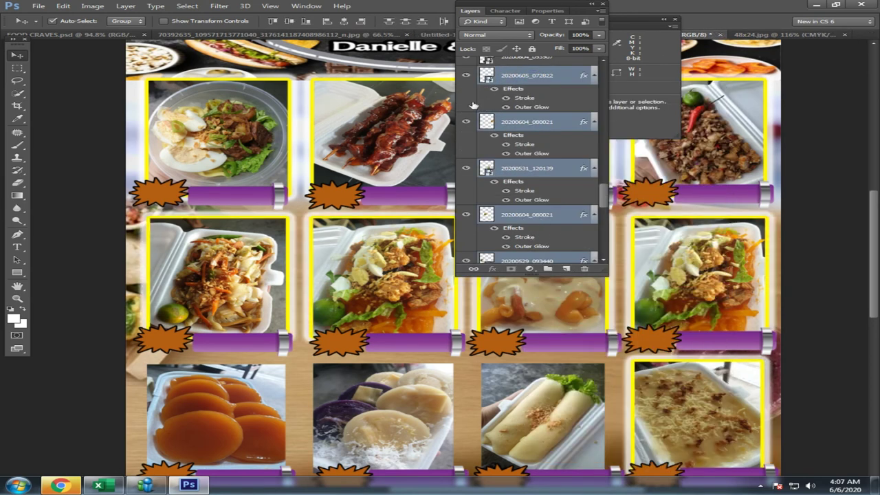
double_click(469, 13)
Paste the copied layer style onto the third row's third photo, 20200522_081400, selected together with the four framed top-row photo layers
scroll(547, 184, "down", 5)
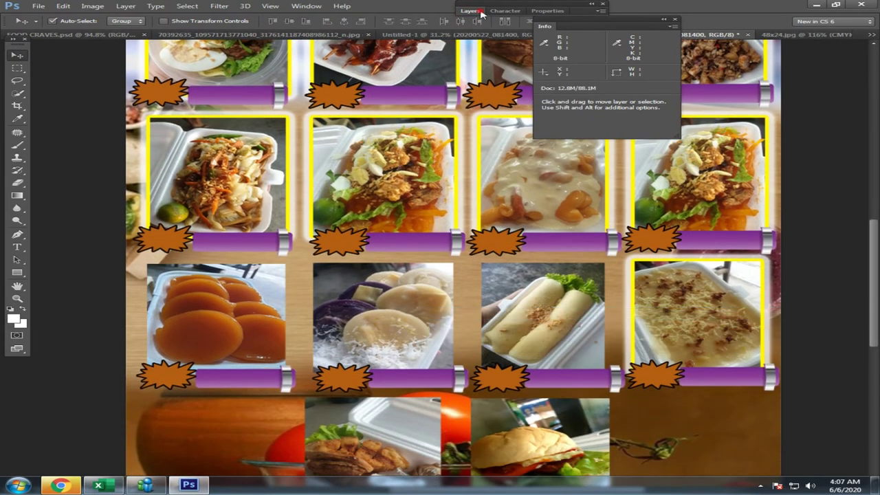
left_click(481, 13)
right_click(450, 330)
left_click(526, 337)
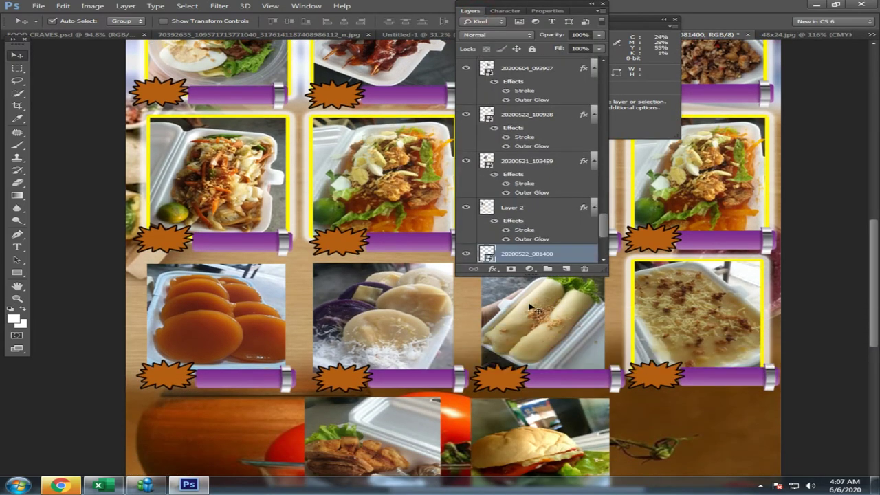
left_click(513, 207, "ctrl")
left_click(519, 164, "ctrl")
left_click(523, 118, "ctrl")
left_click(524, 77, "ctrl")
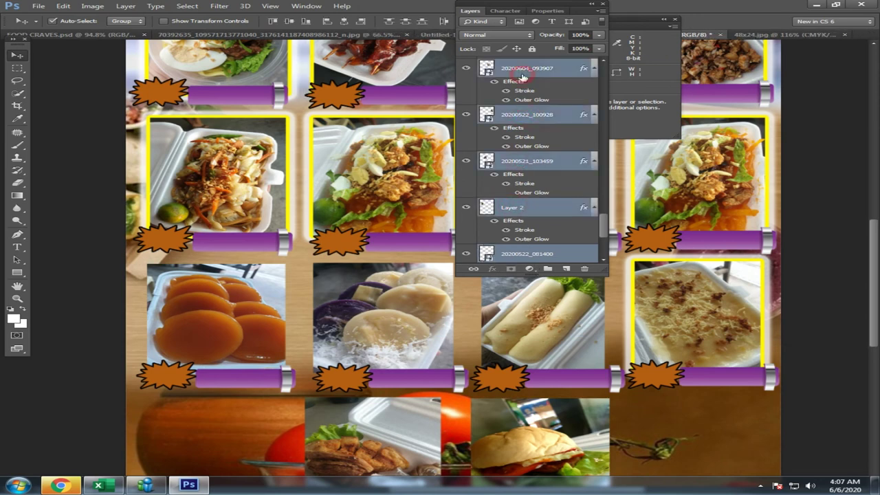
right_click(512, 68)
left_click(563, 285)
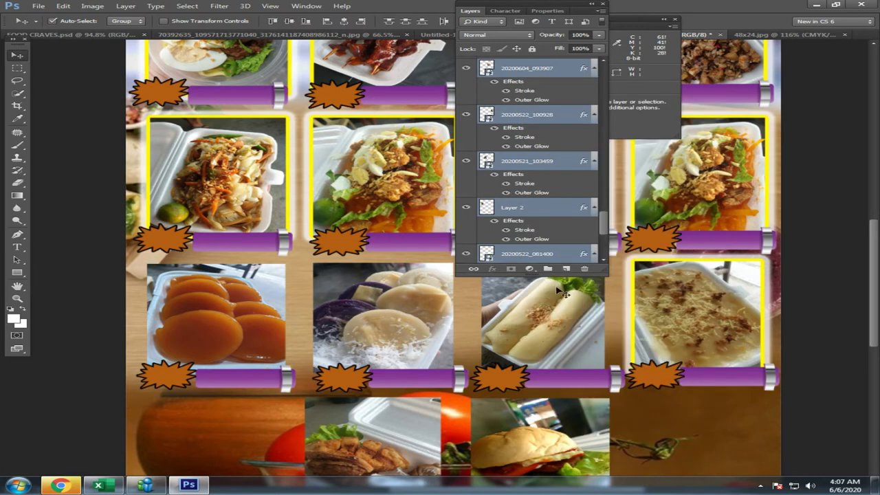
Paste the copied layer style onto the third row's second and first photos, 20200526_141409 and 20200526_135520
scroll(562, 347, "down", 2)
right_click(361, 292)
left_click(383, 296)
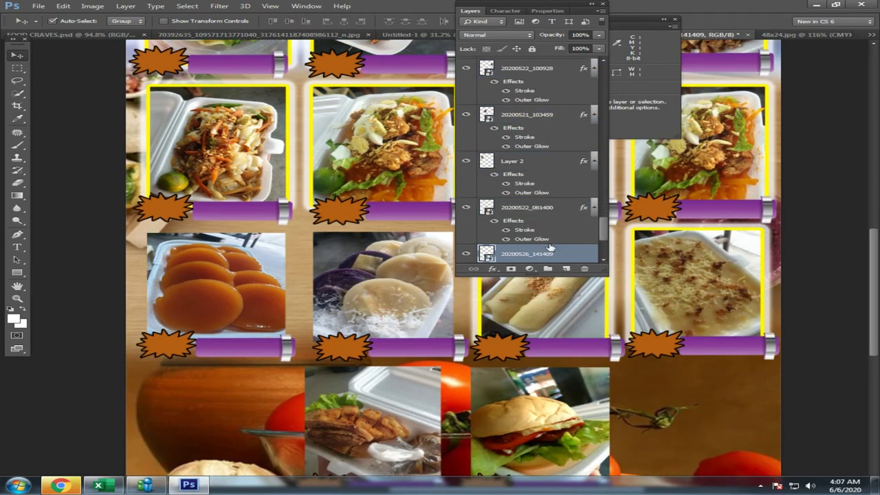
right_click(547, 253)
left_click(584, 316)
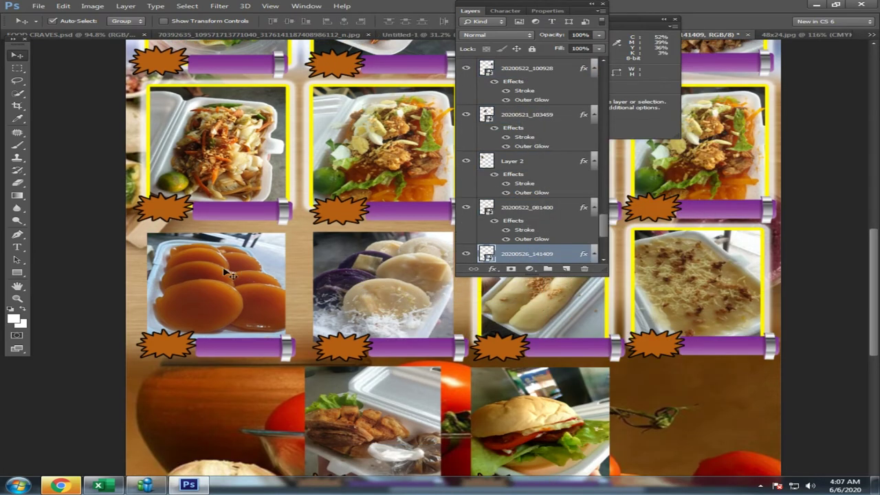
right_click(209, 268)
left_click(228, 275)
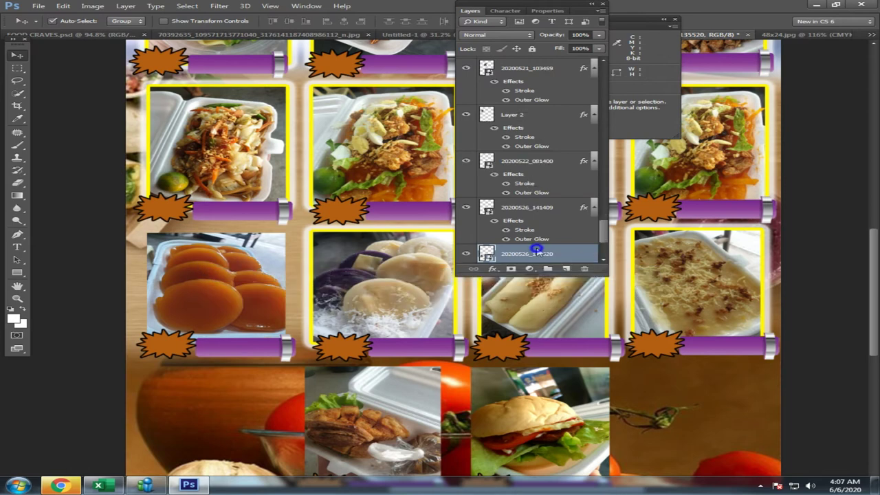
right_click(537, 251)
left_click(580, 312)
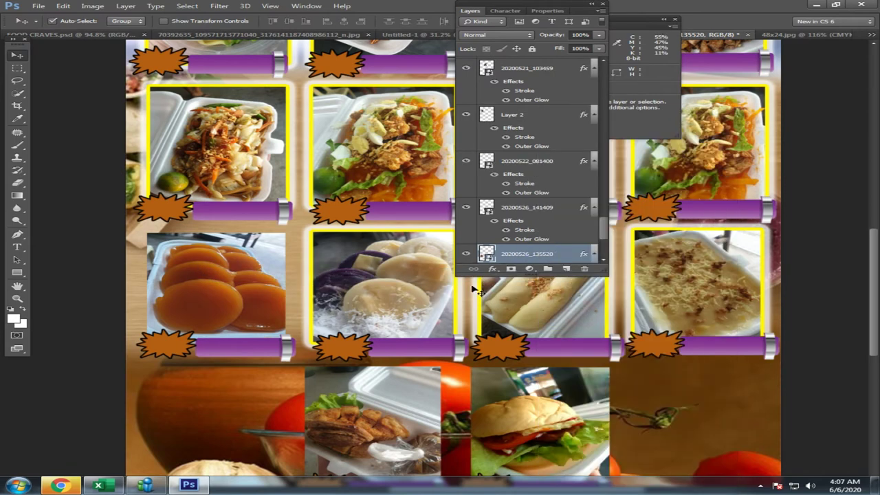
Paste the copied layer style onto the first photo in the bottom row, layer 20200604_093907
scroll(472, 287, "down", 2)
scroll(474, 268, "down", 3)
scroll(468, 283, "right", 3)
scroll(457, 282, "down", 3)
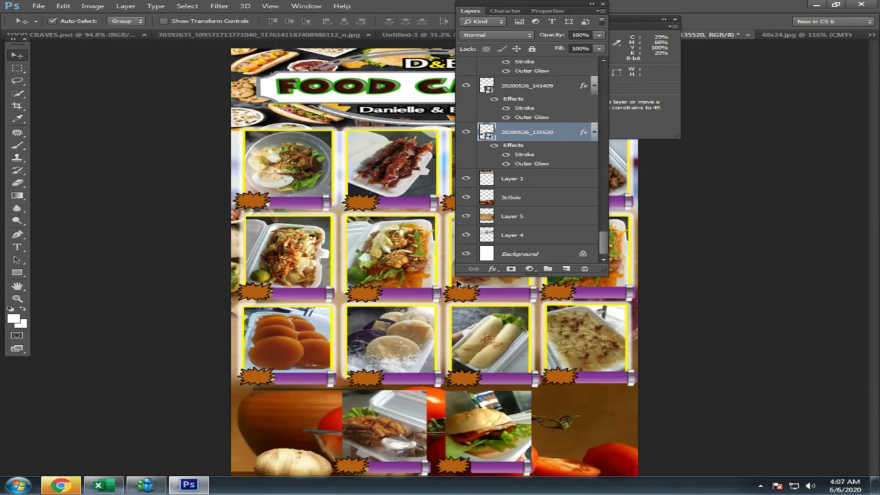
scroll(536, 320, "down", 1)
left_click(472, 11)
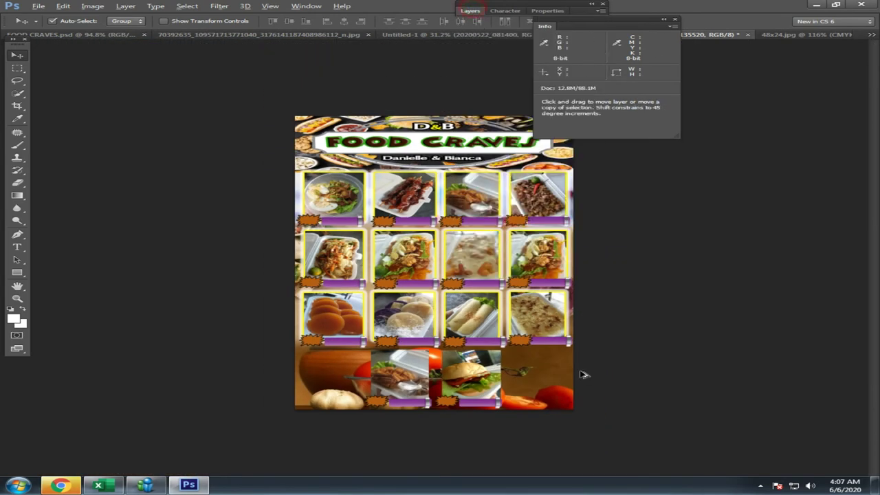
scroll(546, 184, "up", 3)
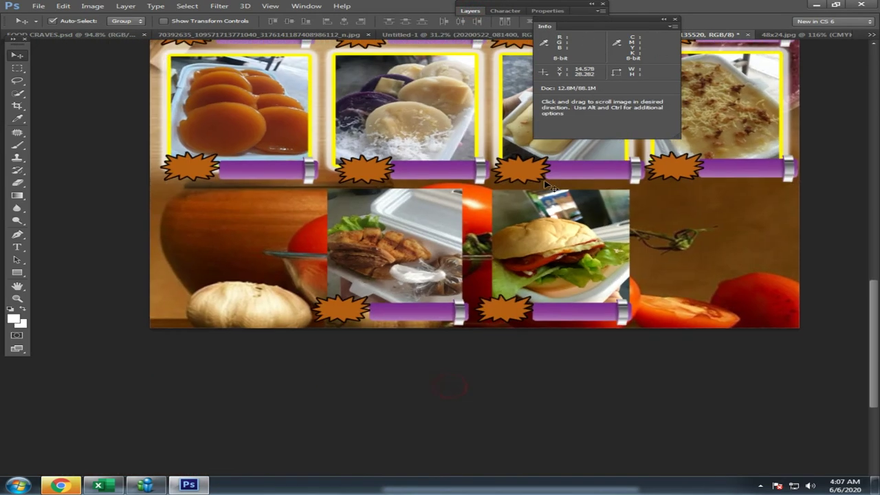
right_click(382, 227)
left_click(395, 238)
left_click(470, 14)
right_click(448, 250)
left_click(462, 263)
right_click(448, 252)
left_click(450, 253)
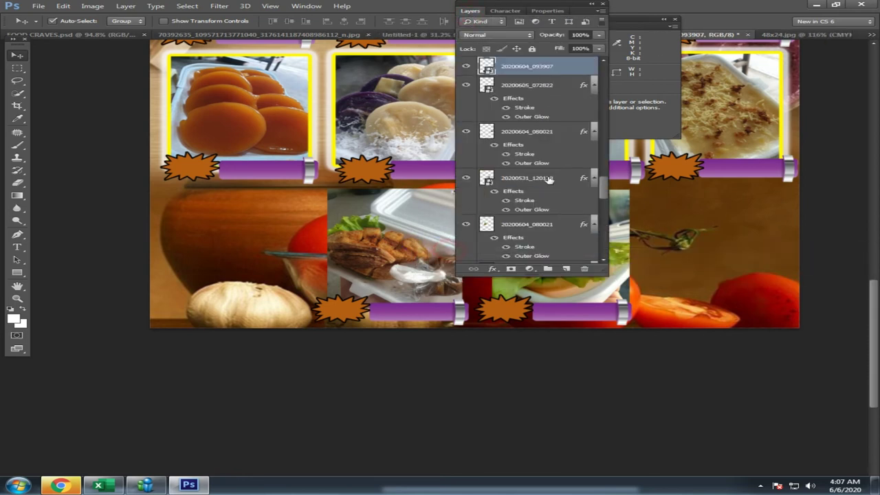
right_click(555, 66)
left_click(601, 283)
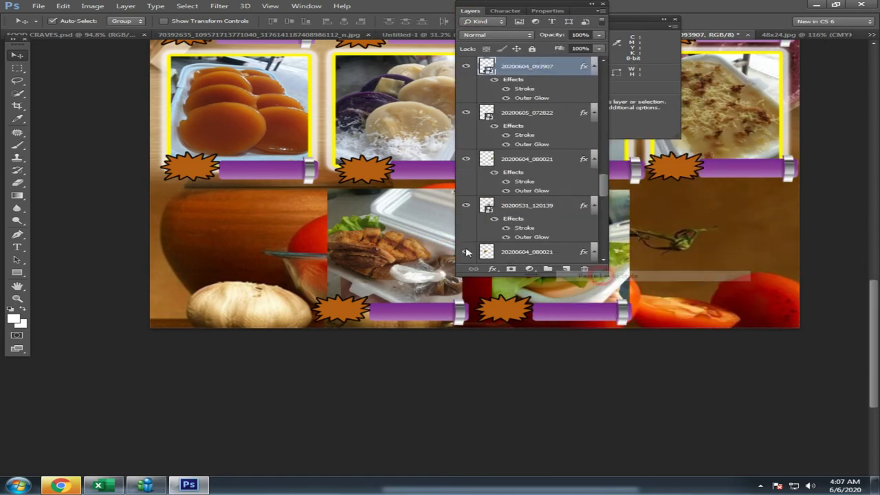
Paste the copied layer style onto the burger photo in the bottom row, layer 20200602_091002
right_click(514, 292)
left_click(569, 300)
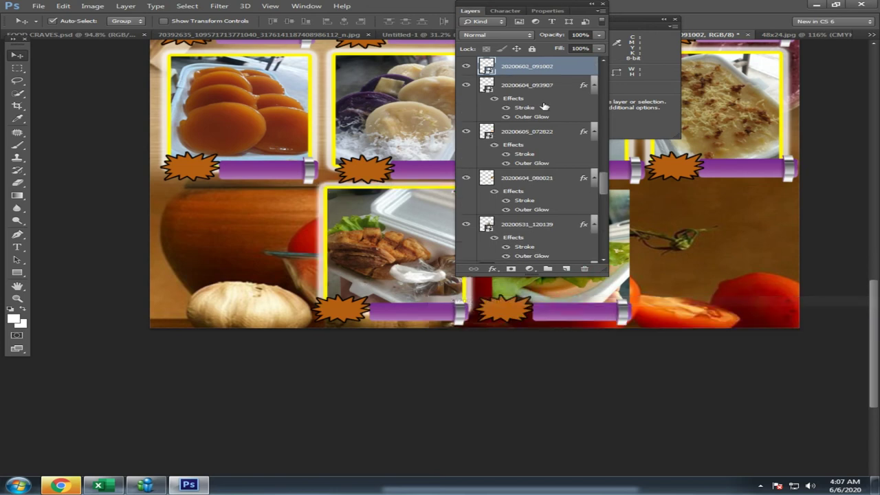
right_click(534, 67)
left_click(583, 277)
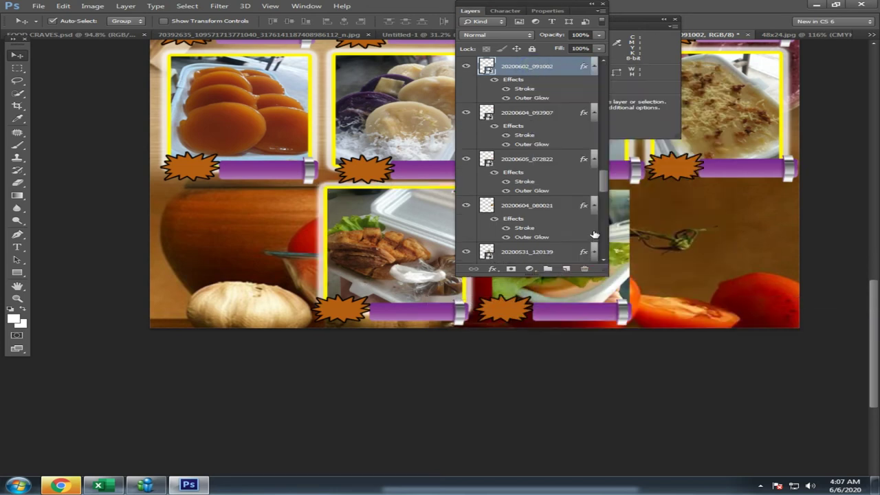
left_click(483, 16)
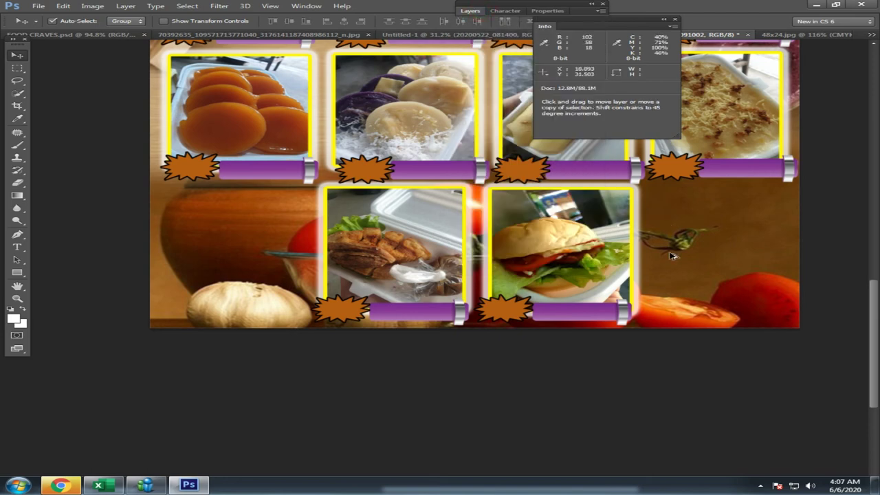
scroll(670, 252, "down", 2)
scroll(673, 256, "down", 1)
scroll(672, 255, "up", 2)
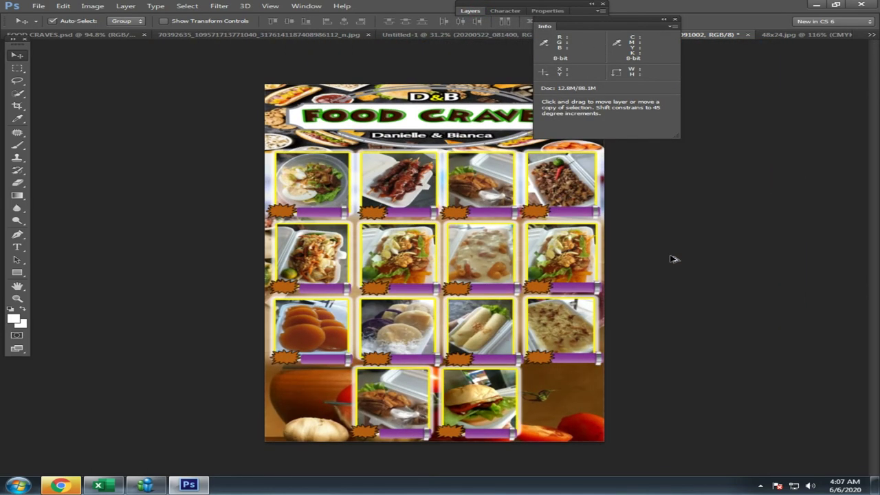
scroll(673, 258, "down", 1)
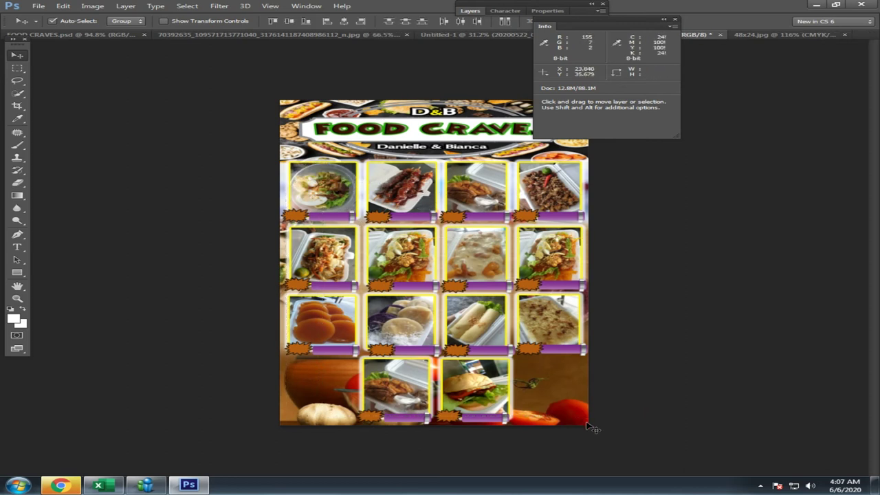
Scale the whole photo grid down slightly within the poster and lock the background image layers
key("ctrl+t")
left_click_drag(662, 435, 648, 435)
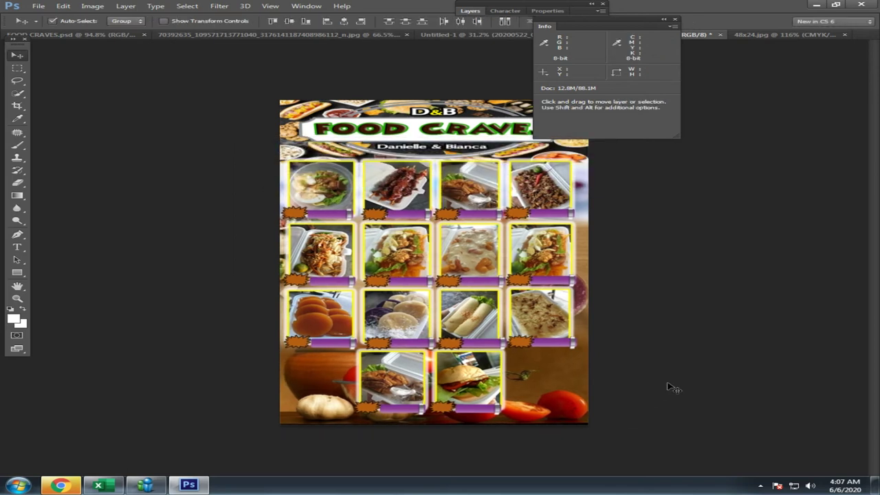
left_click_drag(612, 387, 588, 155)
left_click(483, 14)
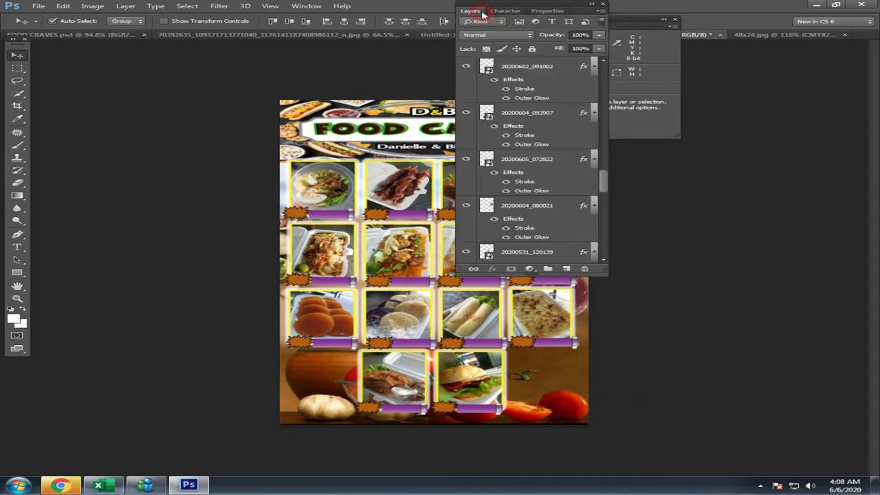
left_click(531, 49)
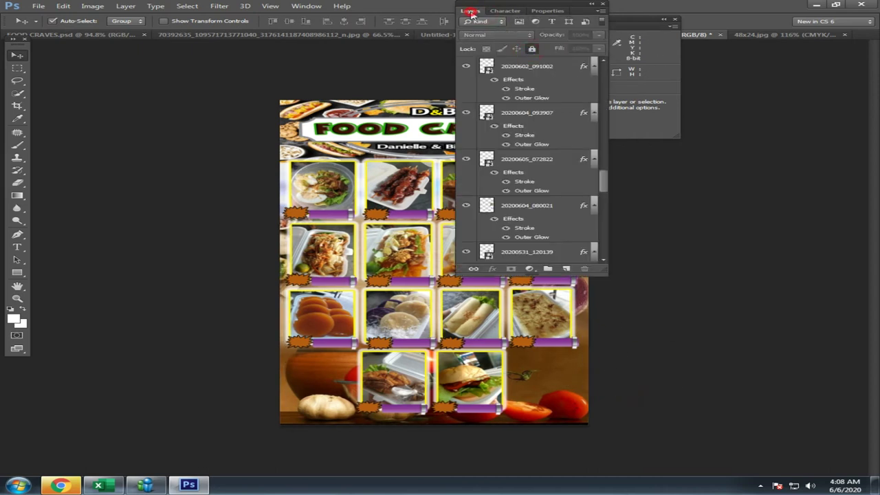
double_click(471, 12)
Select the fourth column's photos, tags and label bars and nudge them right toward the poster's edge
left_click_drag(633, 341, 520, 175)
key("Right")
key("Right")
key("Right")
key("Right")
key("Right")
key("Right")
key("Right")
Nudge the third and fourth columns together with the bottom row's burger photo, including tags and label bars, slightly right
left_click_drag(620, 389, 451, 180)
left_click_drag(619, 437, 448, 177)
key("Right")
key("Right")
key("Right")
key("Right")
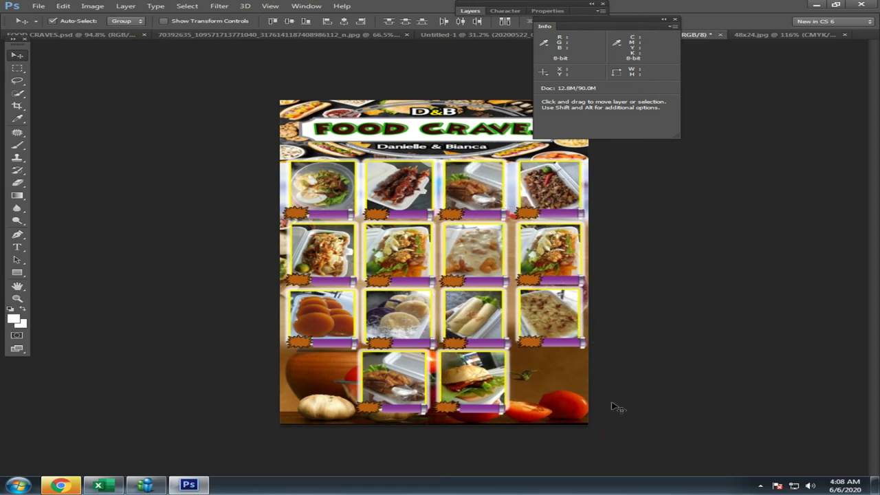
key("Right")
key("Right")
Select everything except the first column and nudge it slightly right to even out the column gaps
left_click_drag(626, 434, 367, 163)
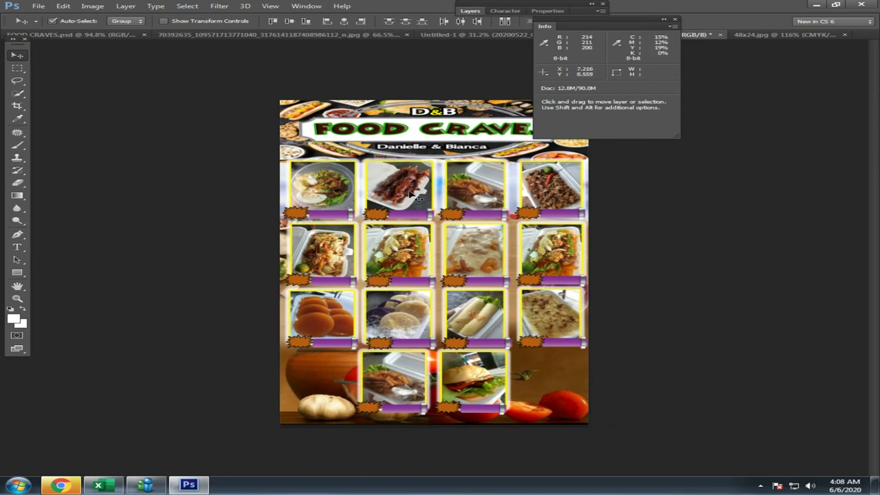
key("Right")
key("Right")
key("Right")
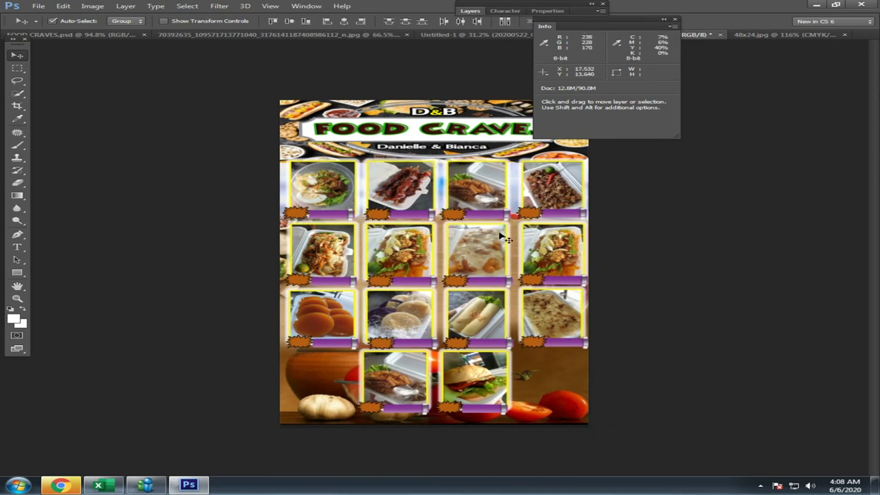
left_click_drag(243, 185, 348, 323)
left_click(686, 386)
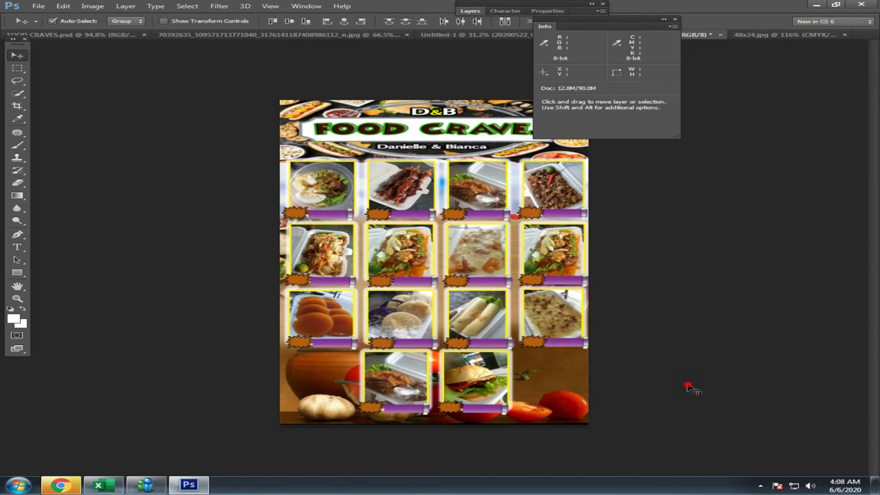
scroll(700, 347, "down", 3)
scroll(664, 320, "up", 3)
left_click_drag(660, 415, 295, 166)
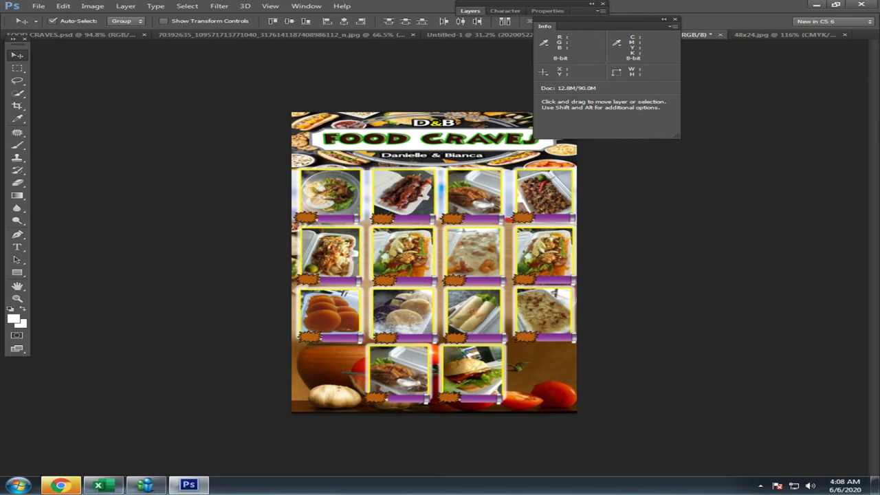
Switch to Chrome, dismiss the Save As dialog and copy the cheese-topped pasta photo from the Facebook chat
left_click(60, 485)
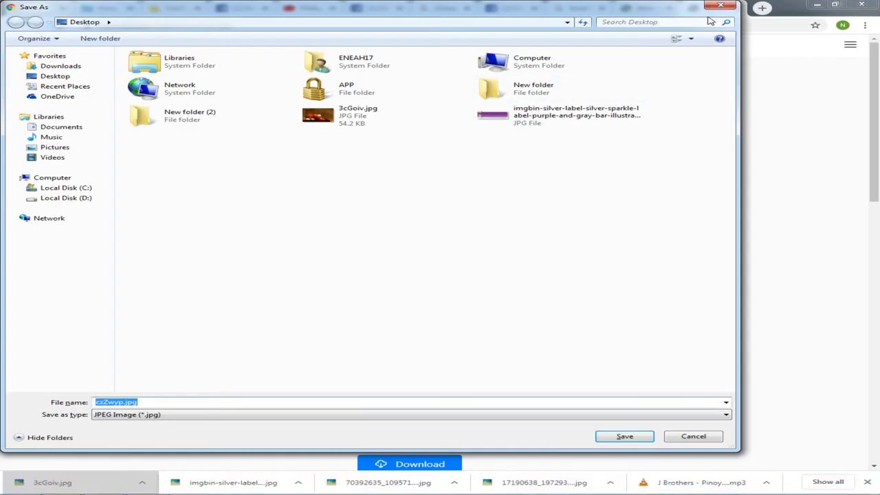
left_click(704, 11)
left_click(508, 7)
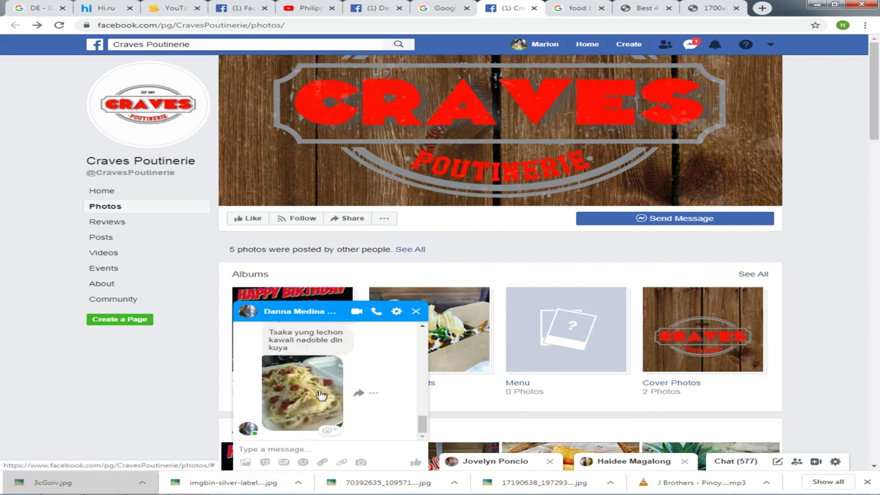
left_click(320, 394)
right_click(442, 173)
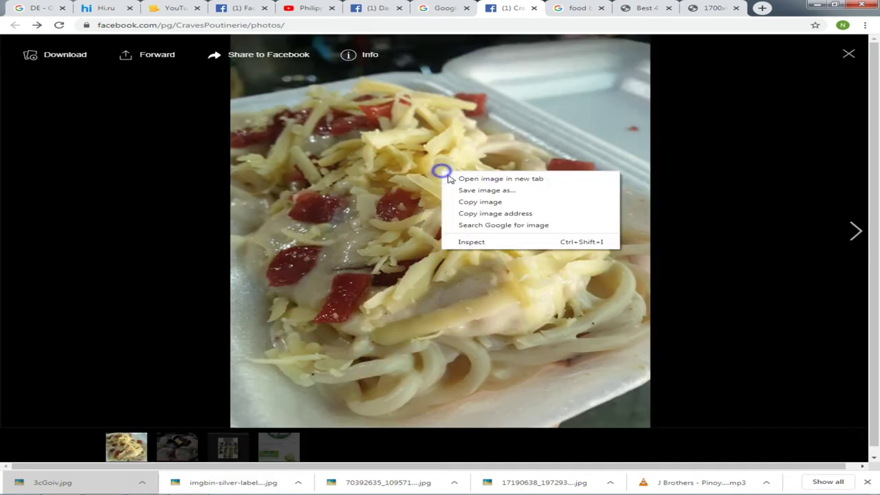
left_click(475, 209)
key("Escape")
Switch back to Photoshop and delete the duplicate salad photo at the end of the second row
key("alt+Tab")
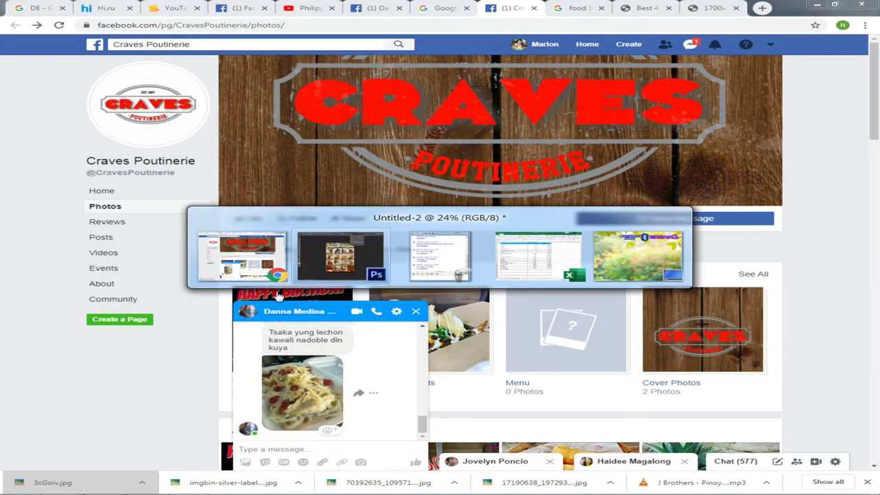
scroll(499, 270, "up", 2)
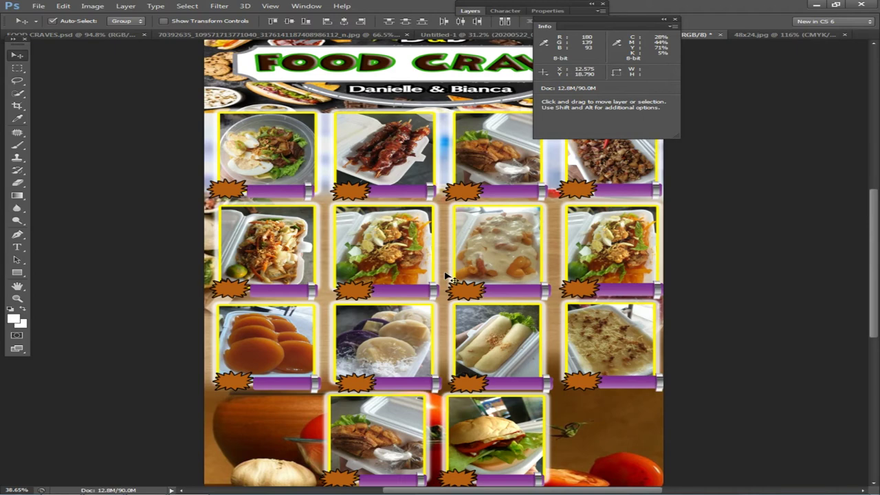
scroll(457, 266, "down", 2)
right_click(636, 226)
left_click(638, 230)
key("Delete")
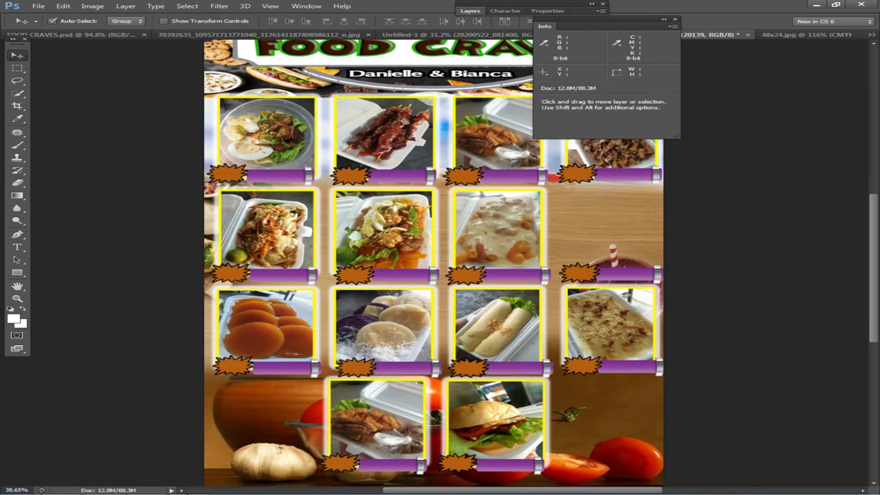
Place 20200601_073613.jpg from New folder (2) into the poster, scaled to about 5 by 6.7 inches
left_click(873, 488)
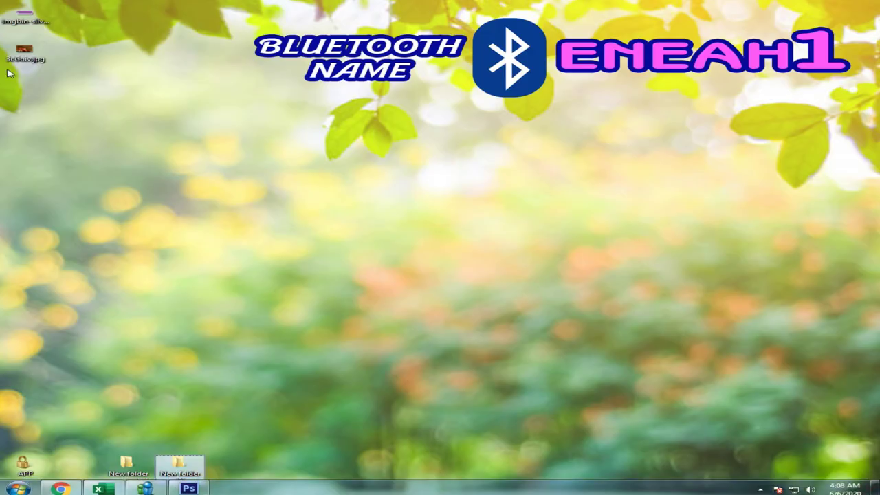
double_click(185, 468)
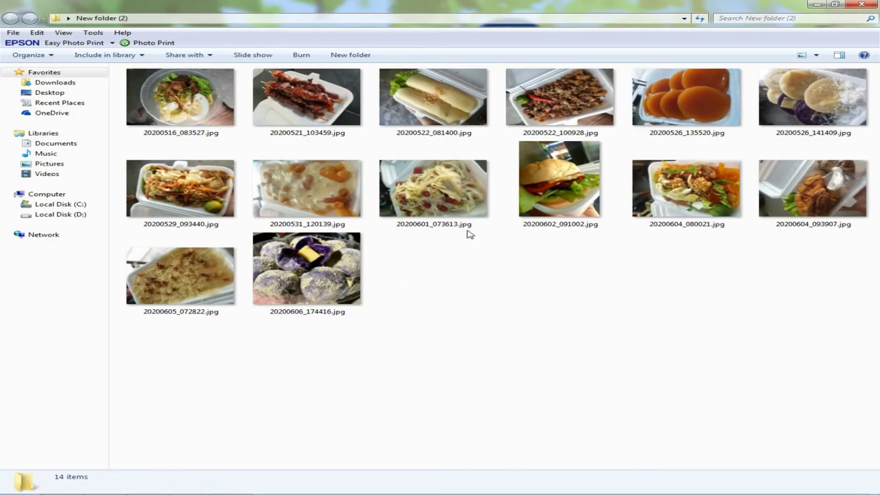
left_click_drag(465, 222, 489, 325)
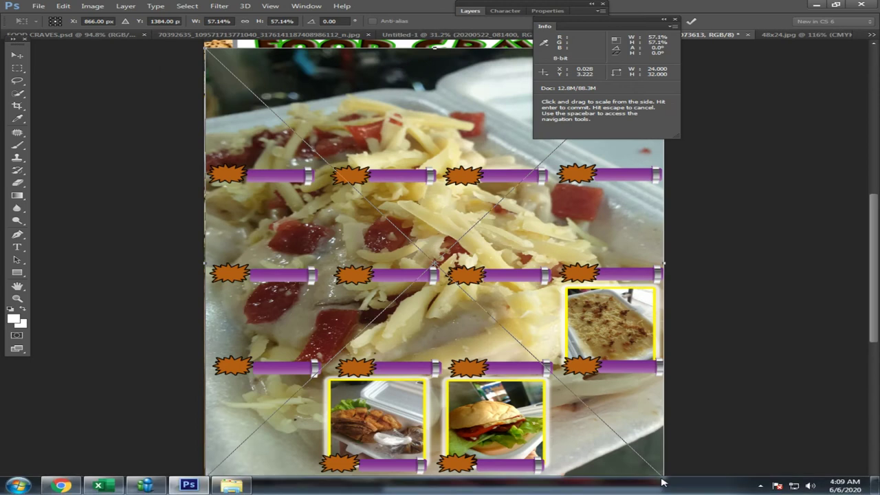
left_click_drag(665, 468, 301, 138)
key("Return")
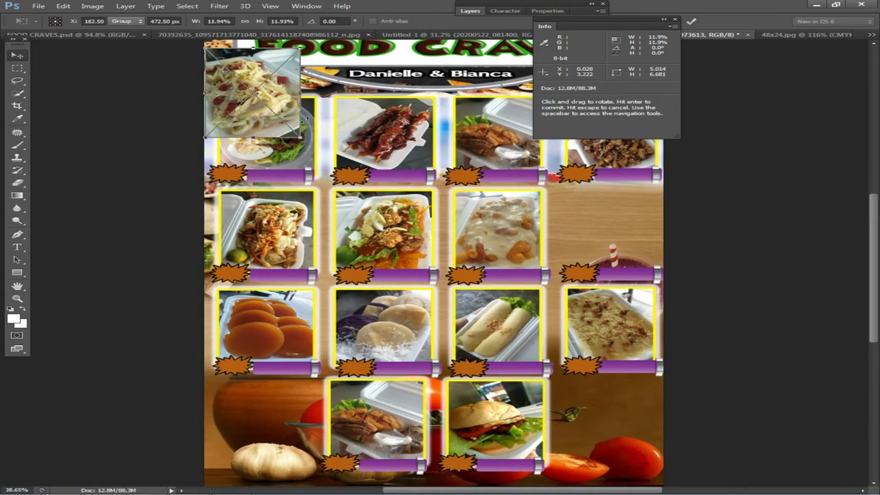
Move the pasta photo into the empty fourth slot of the second row and shrink it slightly
left_click_drag(254, 93, 605, 234)
scroll(615, 244, "up", 2)
key("ctrl+t")
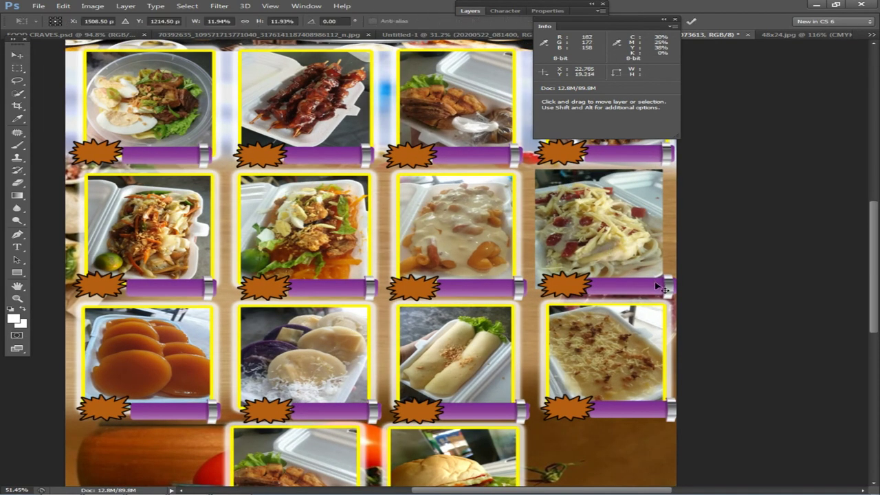
left_click_drag(658, 285, 653, 280)
key("Return")
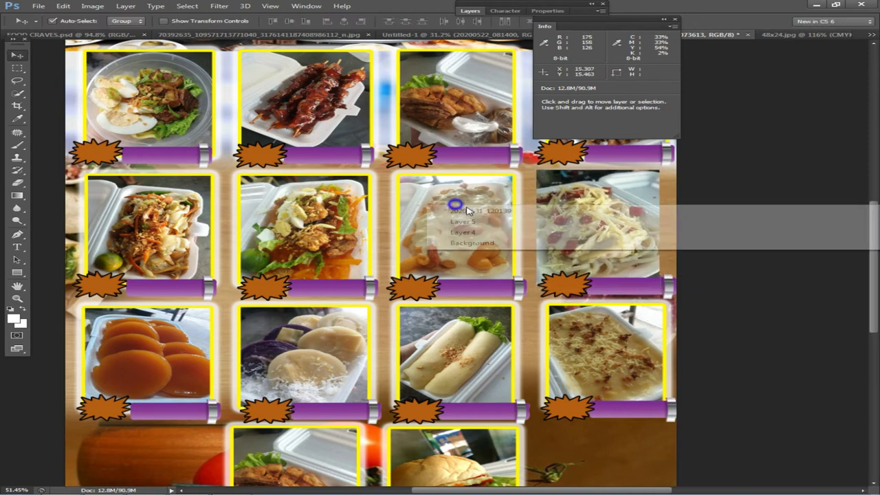
Copy the layer style of 20200531_120139 and paste it onto the pasta photo layer, 20200601_073613
left_click(470, 11)
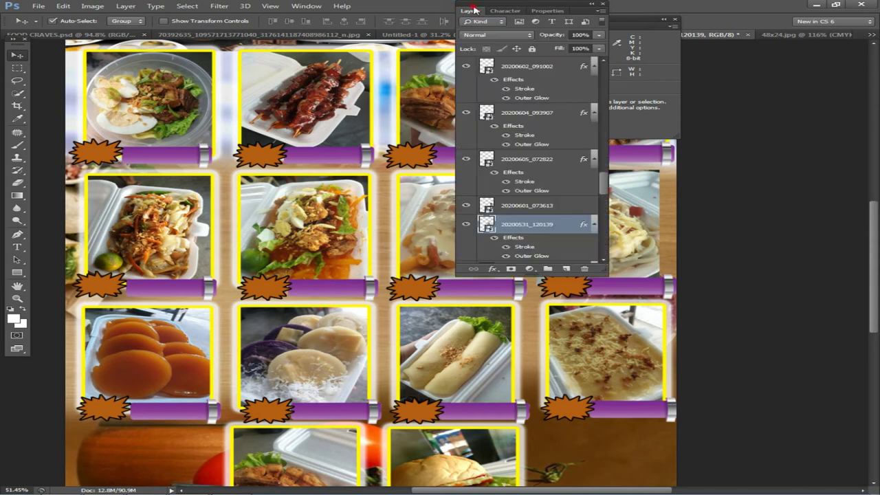
right_click(545, 237)
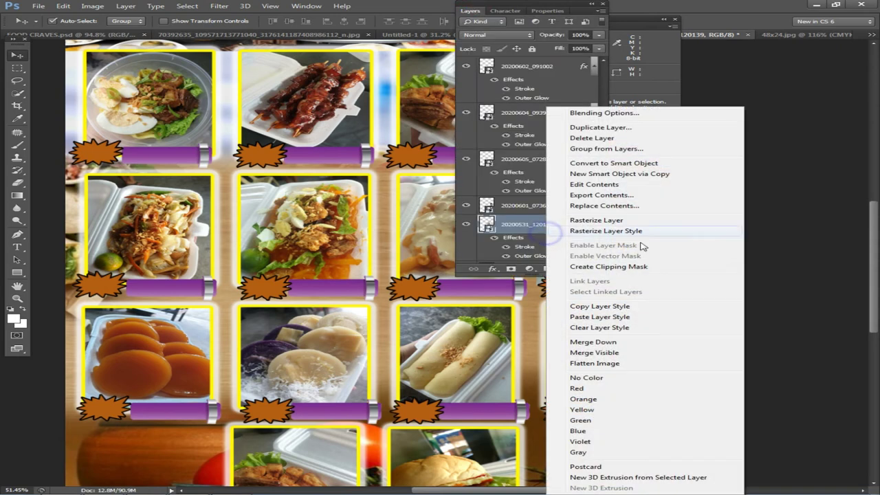
left_click(614, 306)
right_click(661, 244)
right_click(652, 228)
left_click(655, 229)
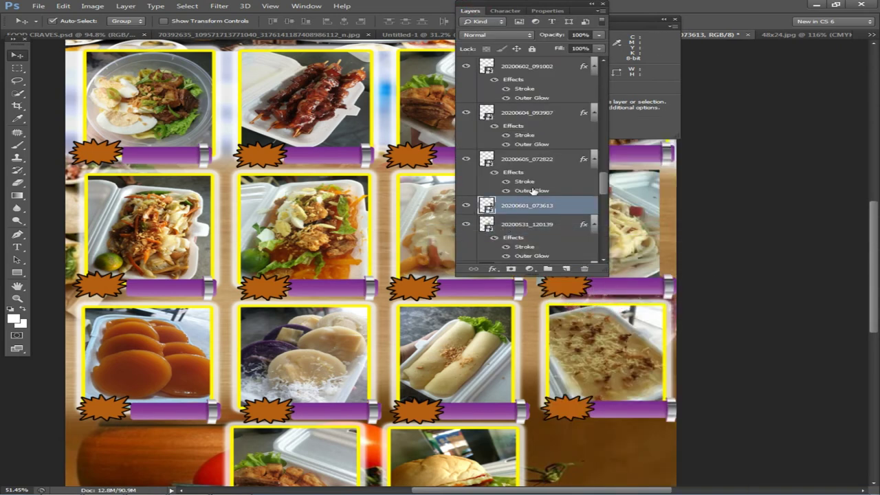
right_click(522, 202)
left_click(583, 317)
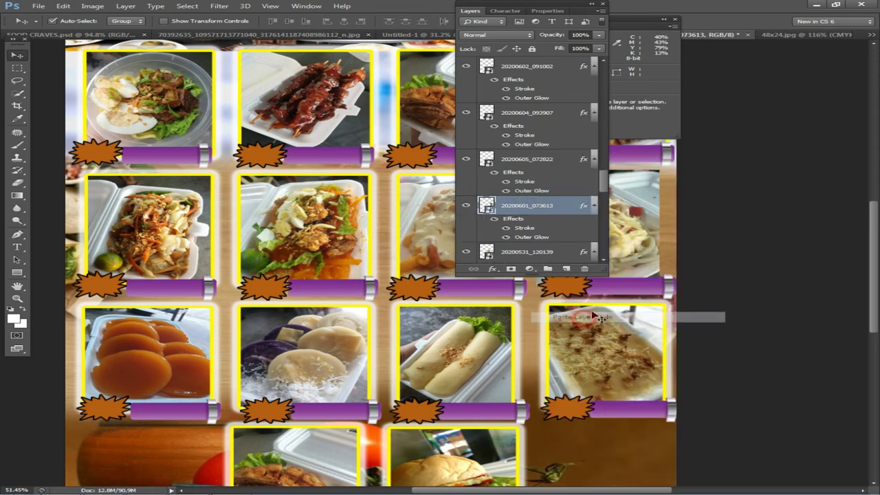
double_click(472, 12)
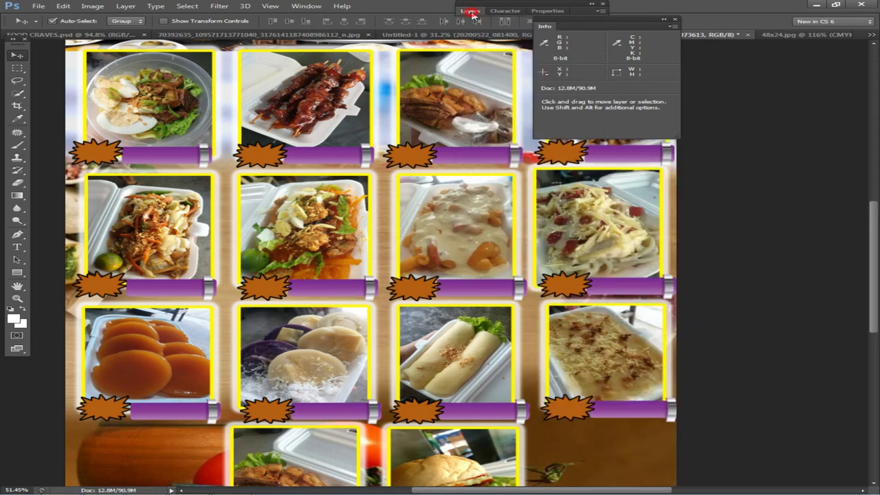
Scale the framed pasta photo to about 4.6 by 6.1 inches and align it with the fourth column
right_click(591, 234)
left_click(610, 243)
key("ctrl+t")
left_click_drag(663, 284, 653, 279)
left_click_drag(623, 237, 632, 241)
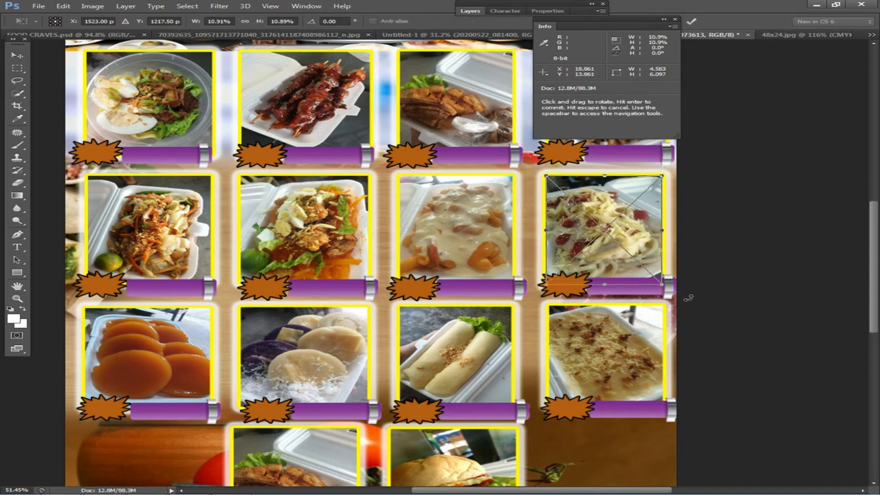
key("Return")
key("ctrl+0")
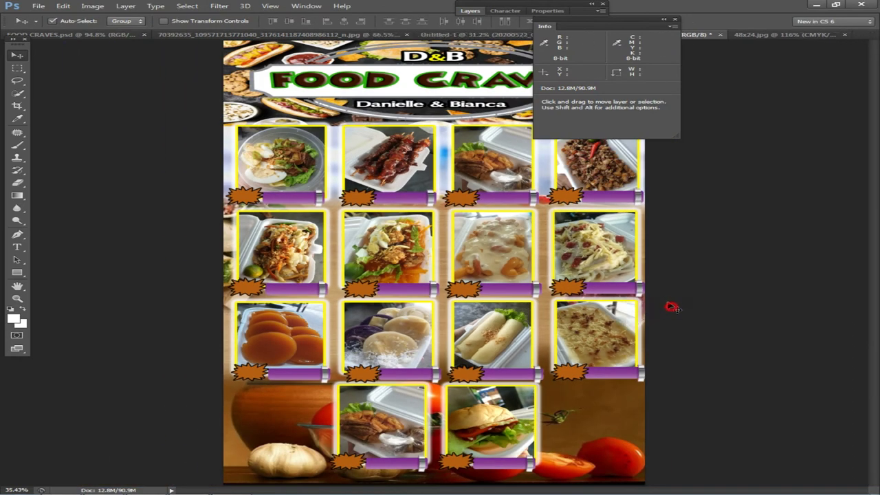
scroll(663, 308, "down", 2)
scroll(657, 316, "up", 2)
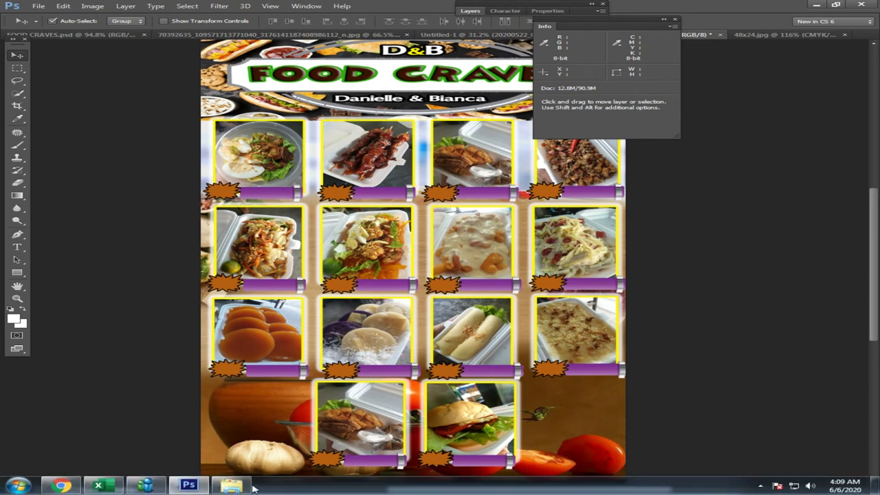
right_click(597, 414)
left_click(597, 414)
scroll(347, 147, "up", 4)
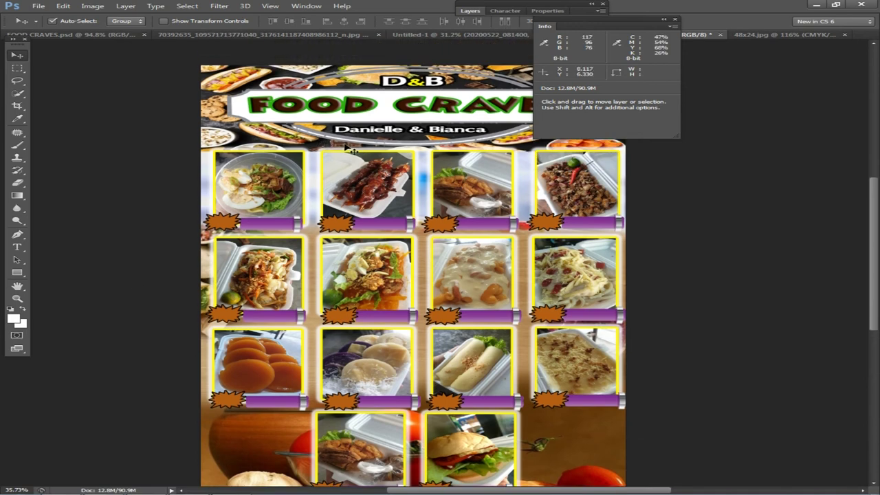
scroll(76, 290, "down", 5)
Add a yellow text letter D over the garlic at the poster's lower left, enlarged to about 7.2 by 5.8 inches
left_click(17, 247)
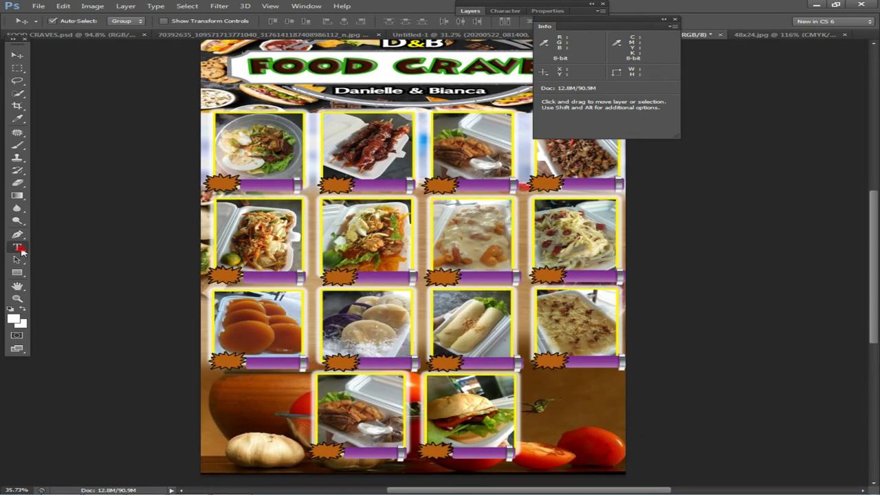
left_click(225, 407)
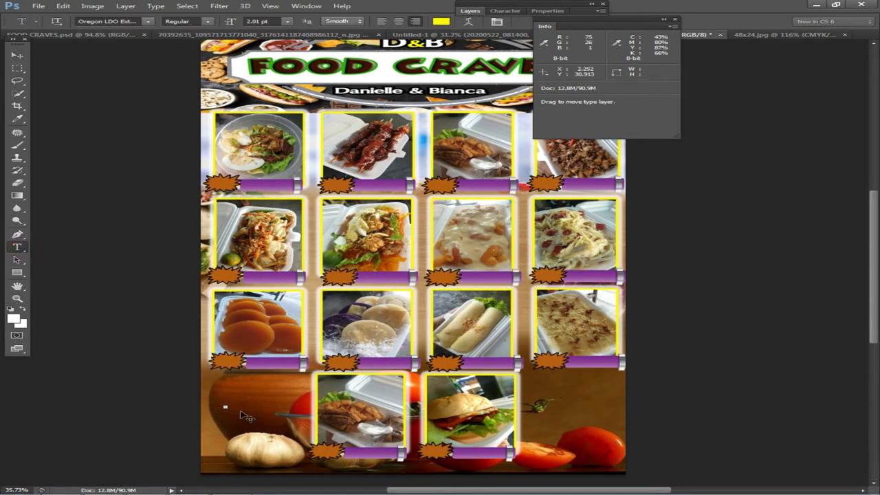
left_click(17, 55)
key("ctrl+t")
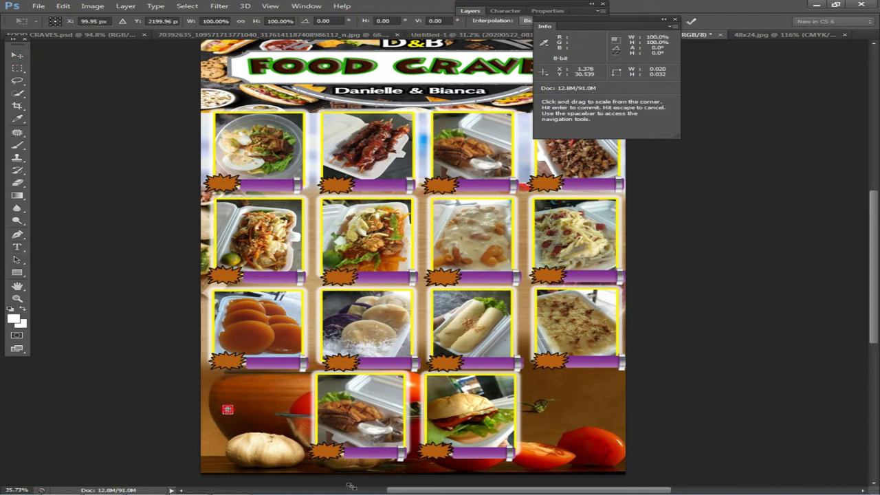
left_click_drag(352, 484, 347, 479)
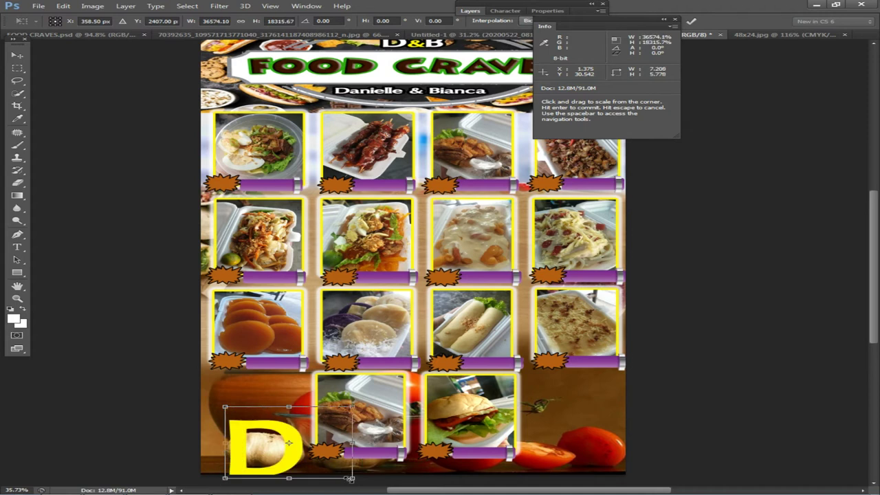
key("Return")
Move the letter D up beside the bottom row's first photo and narrow it to about 72% width
left_click_drag(285, 417, 300, 405)
key("ctrl+t")
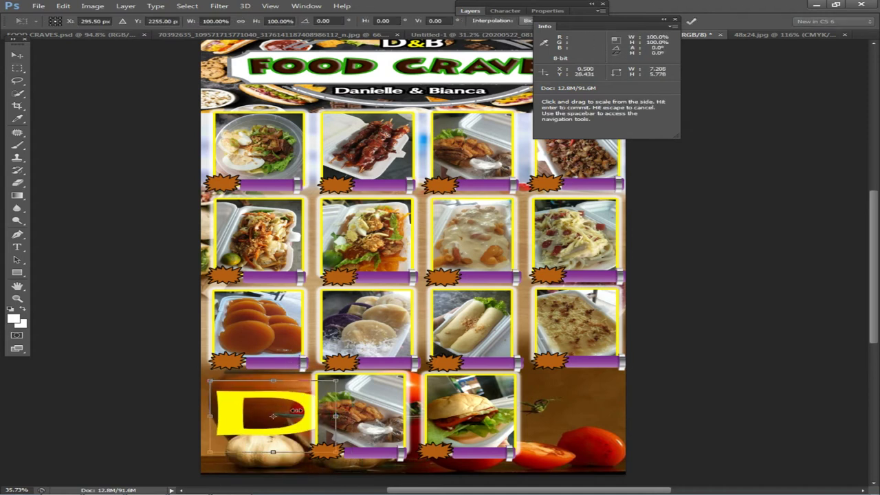
left_click_drag(335, 416, 297, 414)
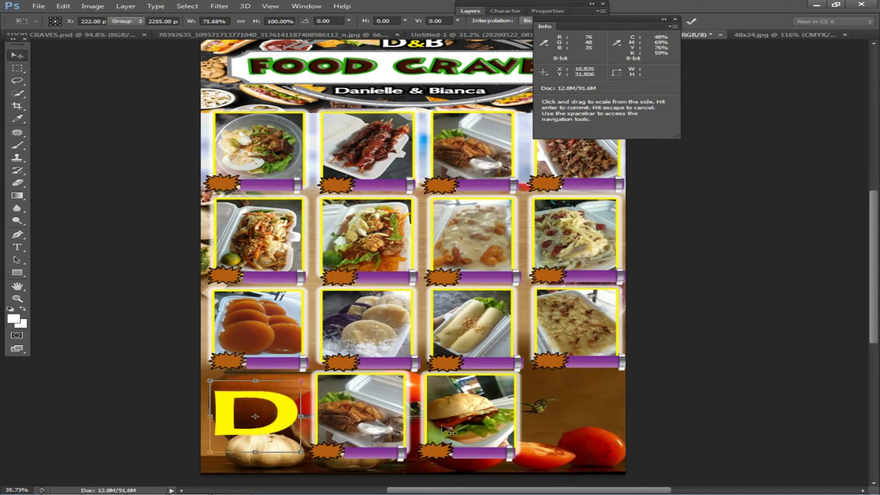
Commit the letter D's scaling and delete the garlic and tomato background picture behind the bottom row
key("Return")
right_click(599, 419)
left_click(585, 413)
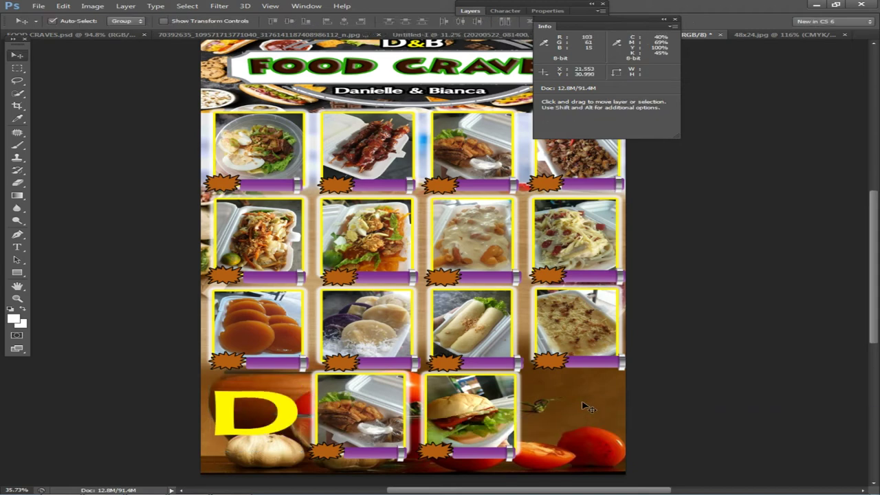
scroll(582, 393, "down", 3)
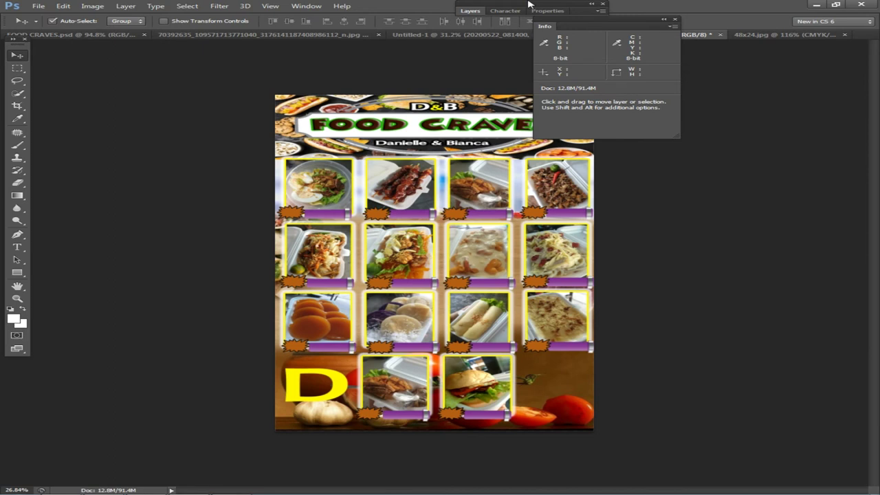
left_click(470, 11)
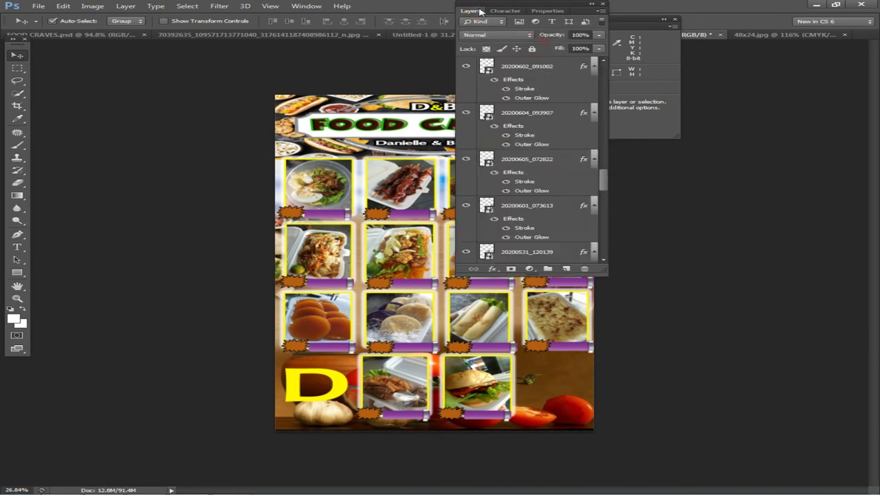
left_click(479, 11)
right_click(552, 367)
left_click(577, 376)
key("Delete")
right_click(582, 371)
left_click(574, 361)
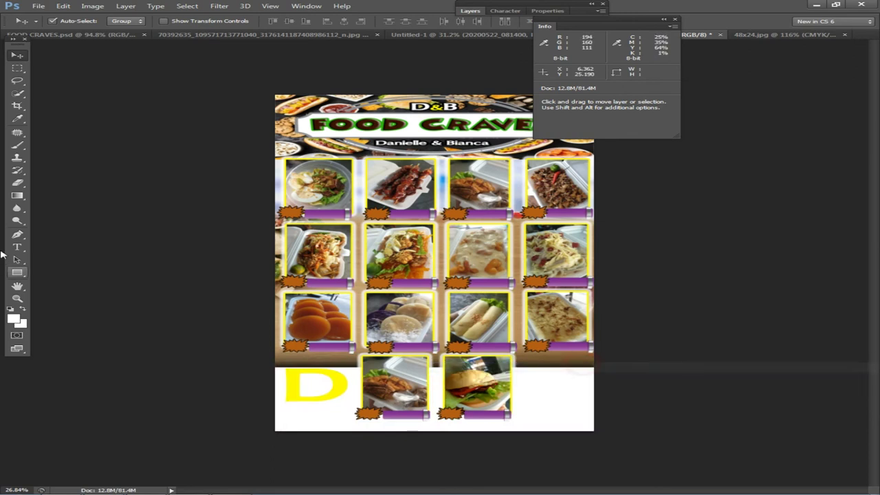
left_click(25, 182)
left_click(290, 361)
left_click(444, 189)
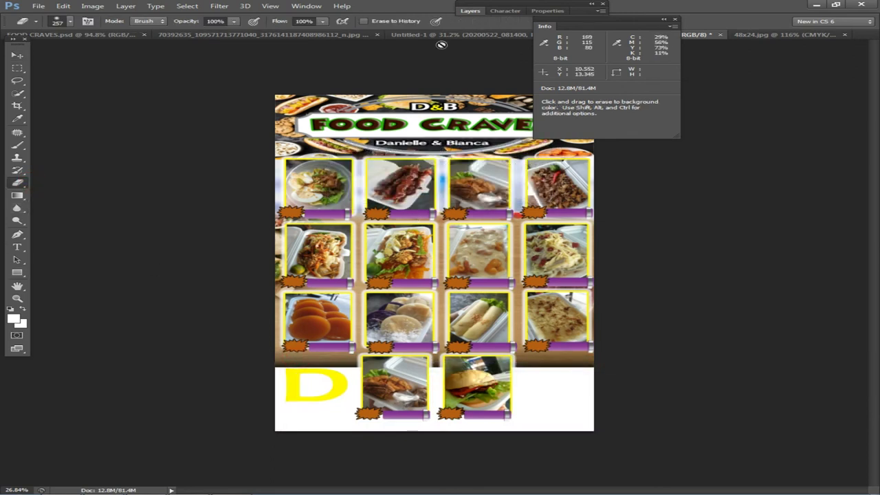
left_click(470, 11)
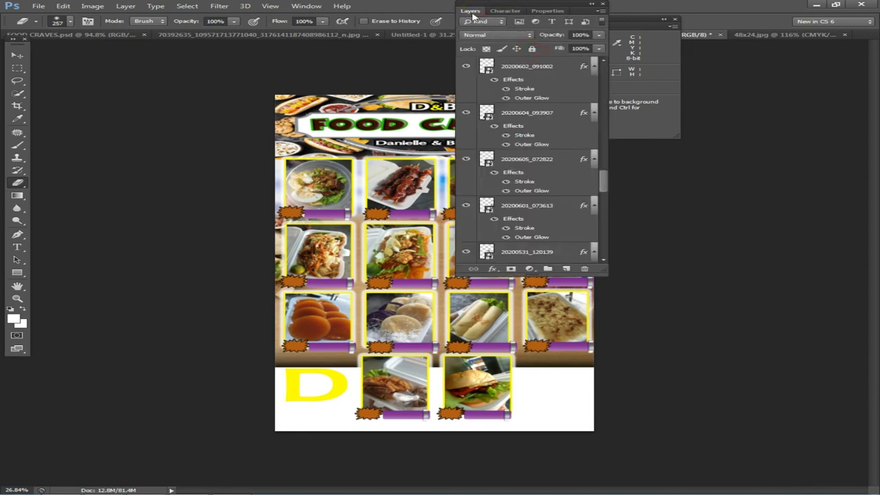
left_click(471, 13)
Erase the wood background's hard lower edge across the poster's width with the Eraser, enlarging the brush to 1000 px
left_click(19, 56)
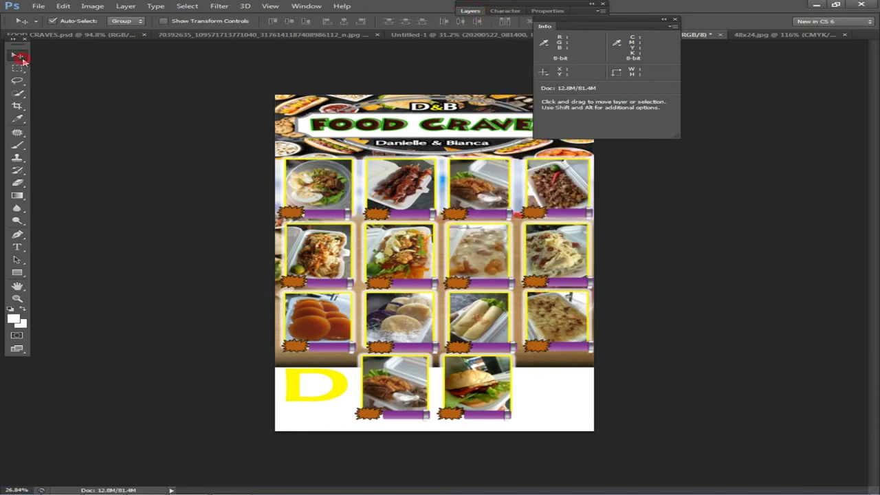
right_click(295, 358)
left_click(312, 367)
left_click(19, 182)
left_click_drag(271, 364, 485, 370)
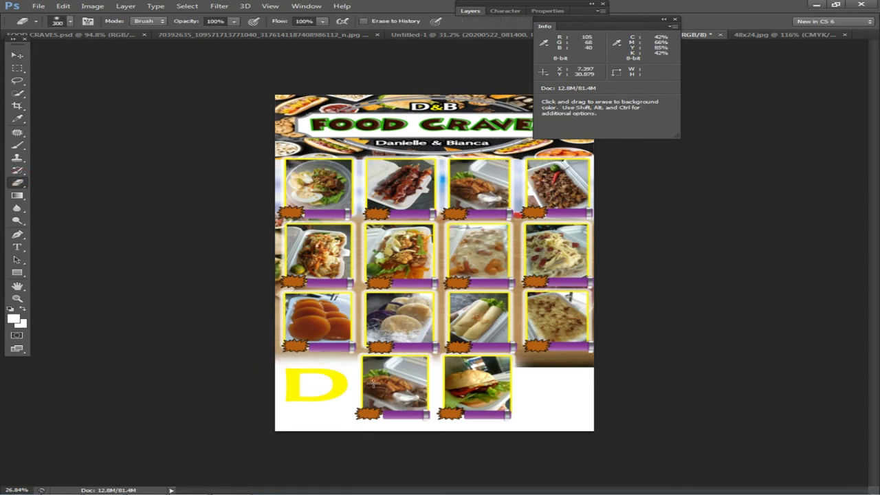
left_click_drag(287, 364, 643, 365)
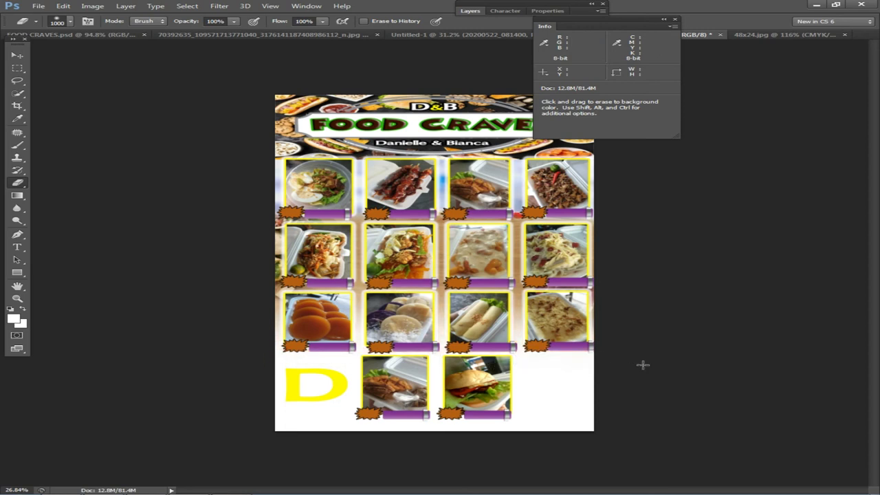
scroll(704, 484, "down", 2)
scroll(695, 487, "up", 3)
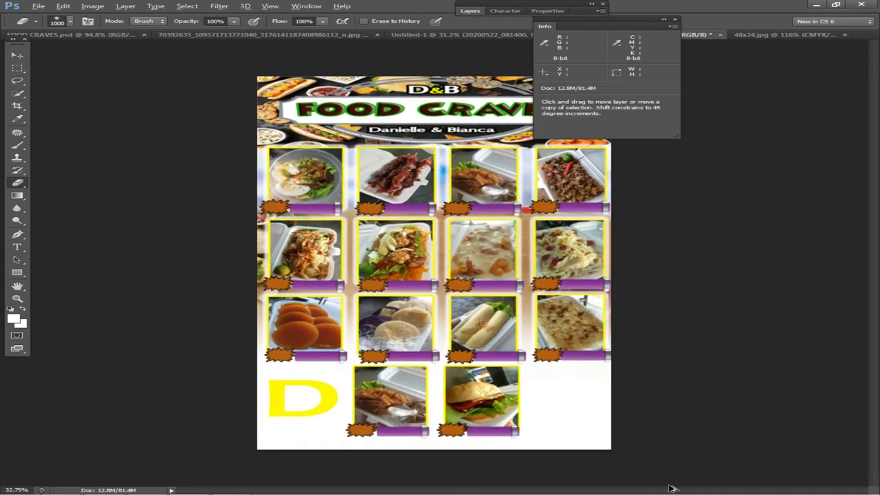
key("ctrl+plus")
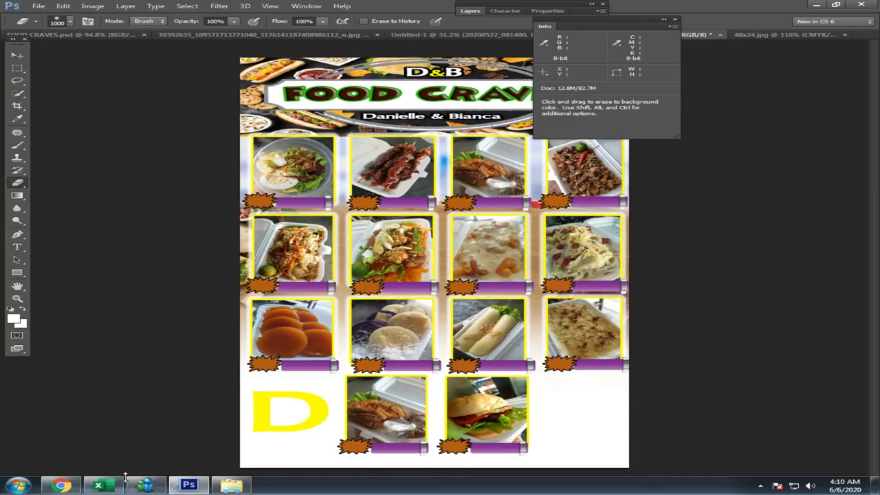
Switch to Chrome and copy the 1280x800 Italian pasta picture from the HipWallpaper food backgrounds page
left_click(79, 485)
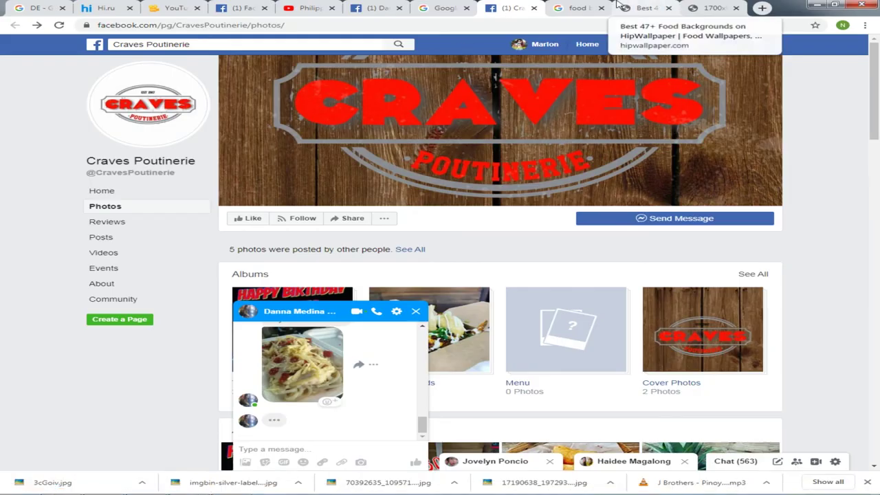
left_click(642, 8)
left_click(585, 6)
left_click(648, 7)
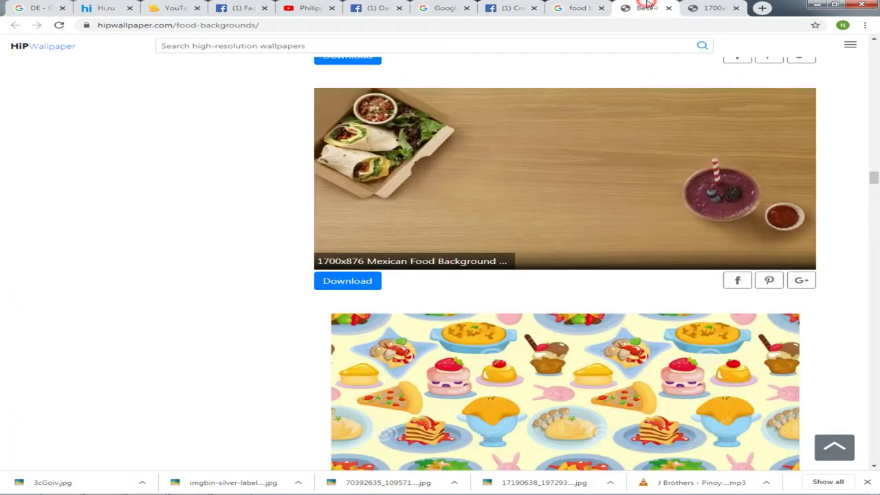
scroll(598, 340, "down", 11)
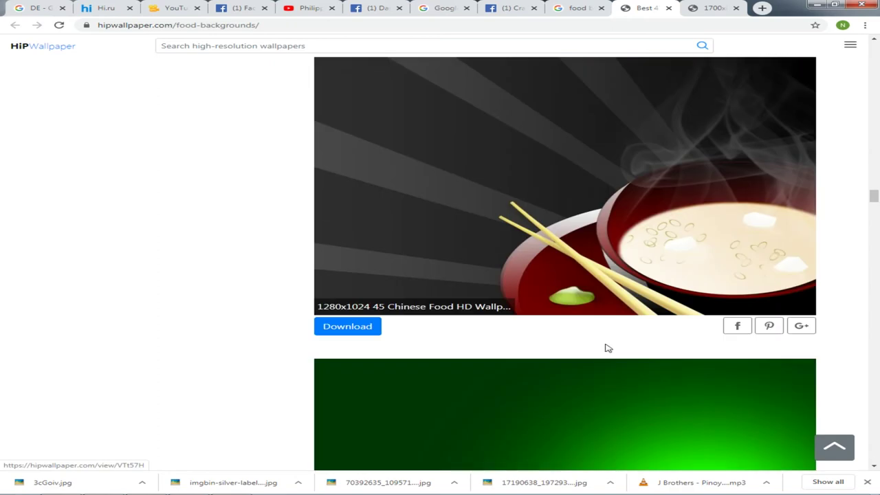
scroll(606, 348, "up", 3)
scroll(606, 348, "down", 10)
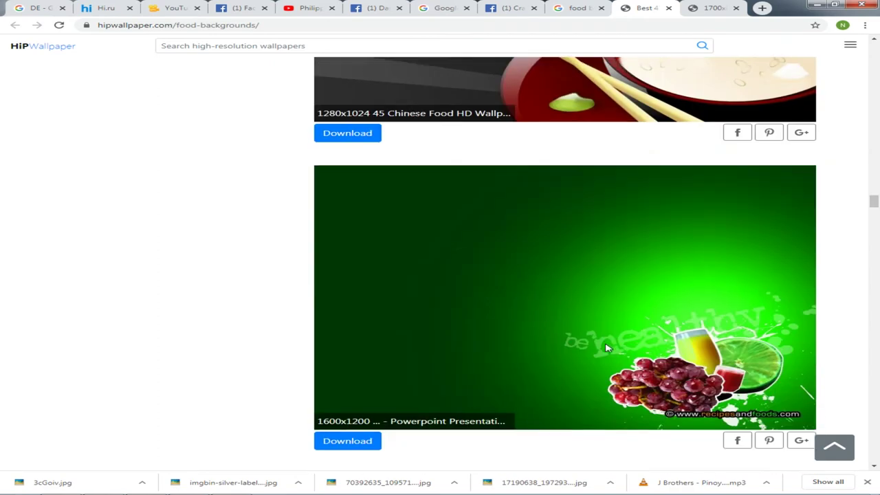
scroll(608, 348, "down", 9)
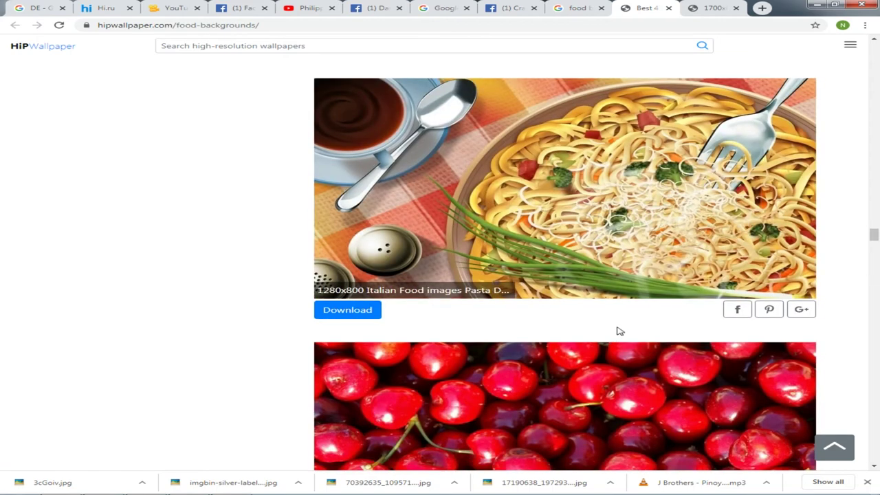
right_click(516, 166)
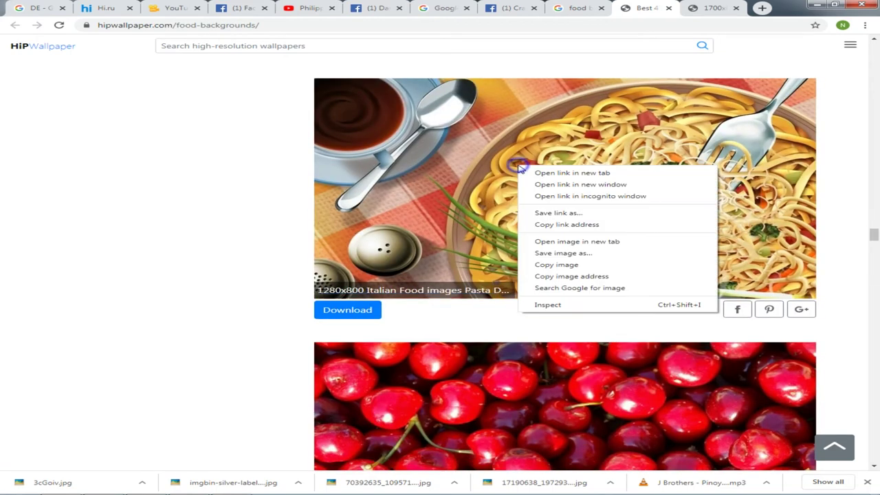
left_click(568, 264)
Switch back to Photoshop, paste the pasta picture into the poster and bring it in front of the photos
key("alt+Tab")
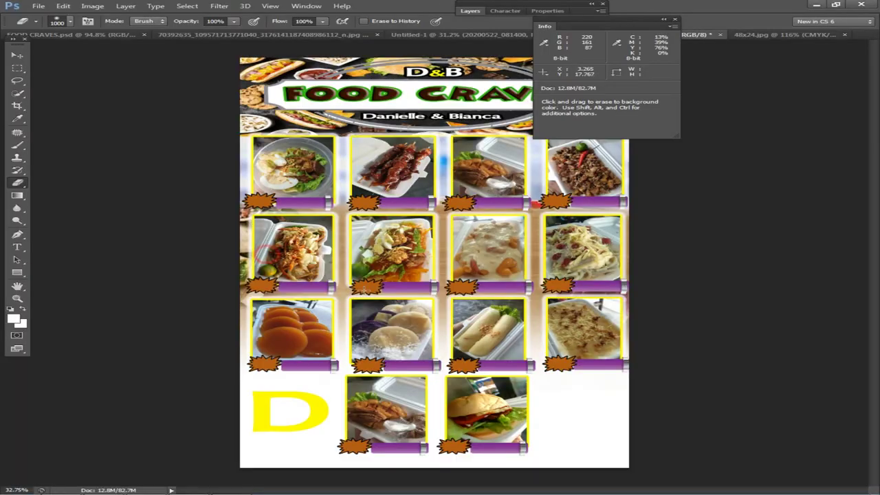
key("ctrl+v")
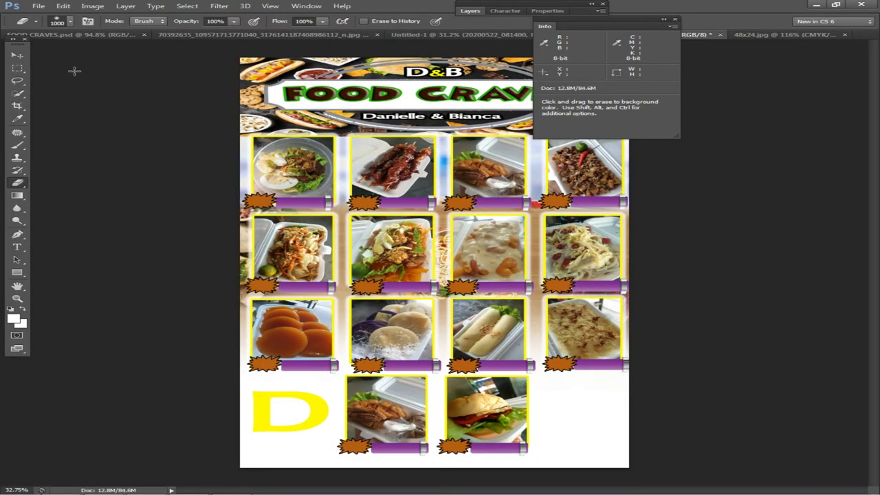
left_click(17, 55)
left_click(148, 6)
mouse_move(125, 6)
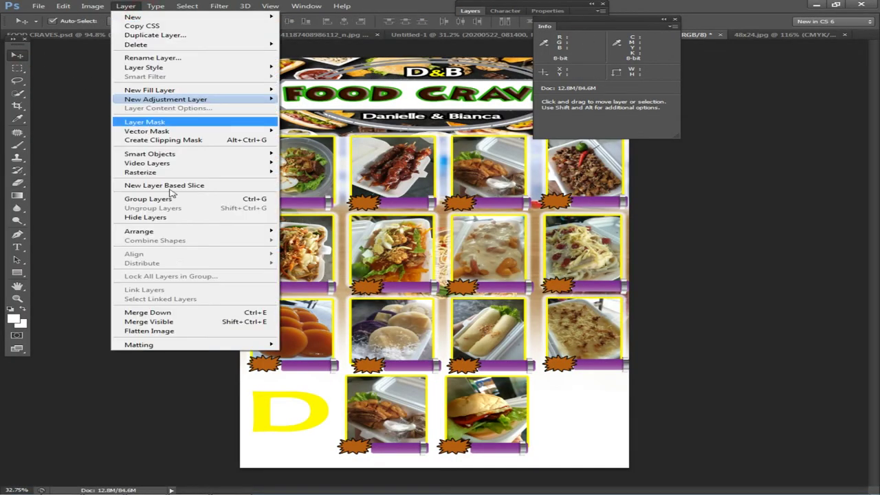
mouse_move(165, 231)
left_click(295, 239)
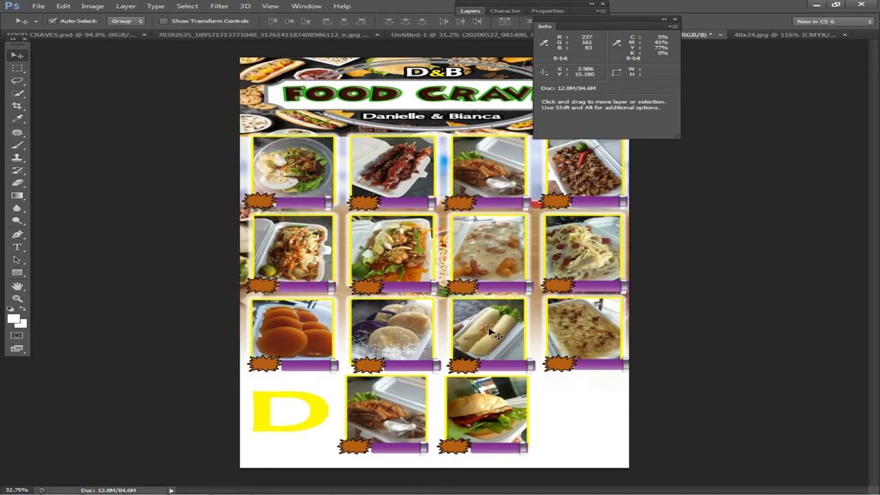
key("ctrl+]")
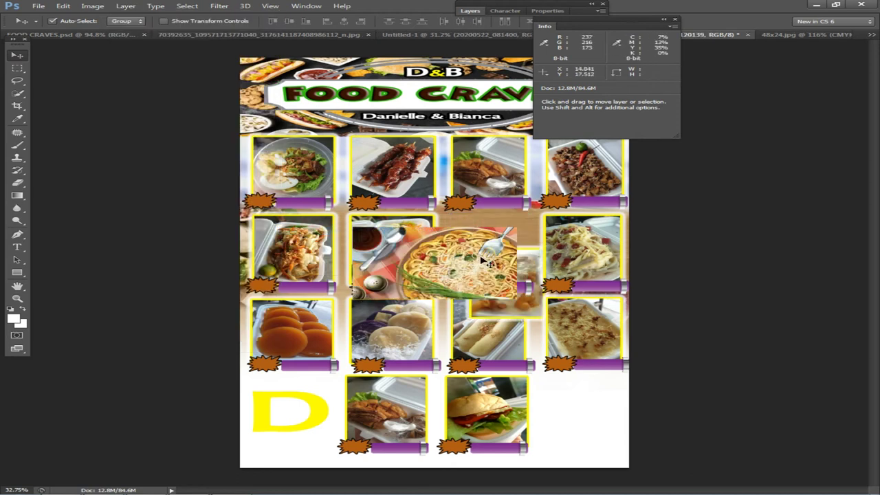
Move the pasta picture to the poster's lower-right corner and enlarge it to span about half the poster's width
right_click(443, 248)
left_click(450, 255)
left_click_drag(491, 283, 569, 415)
key("ctrl+t")
left_click_drag(596, 389, 640, 369)
left_click_drag(535, 459, 535, 473)
key("Return")
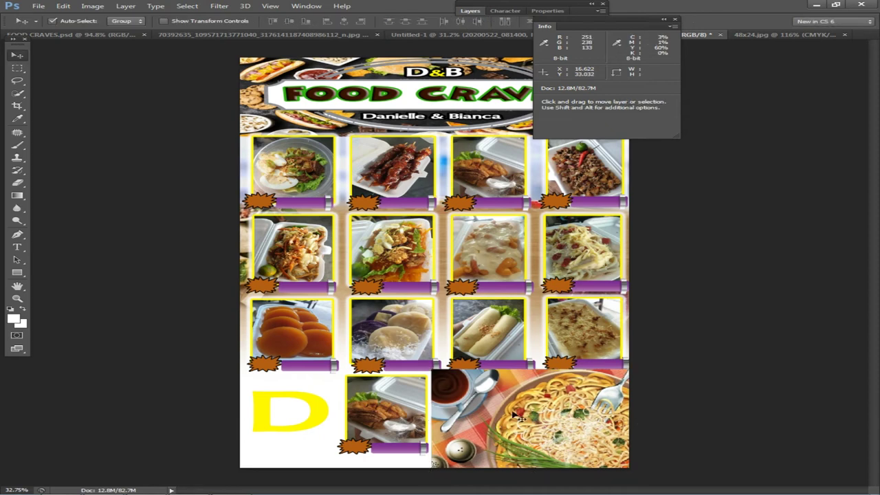
key("ctrl+t")
key("Return")
Send the pasta picture behind the framed burger photo and the other poster elements
right_click(543, 389)
left_click(555, 395)
left_click(126, 6)
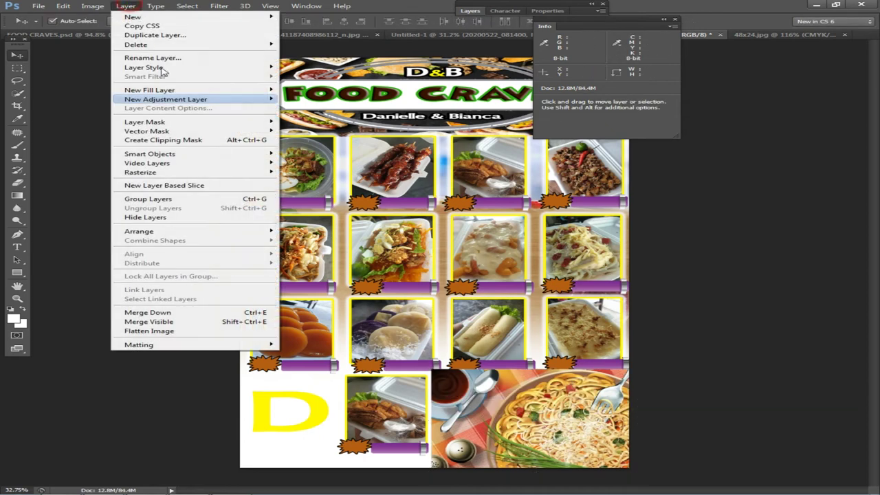
mouse_move(161, 232)
left_click(337, 259)
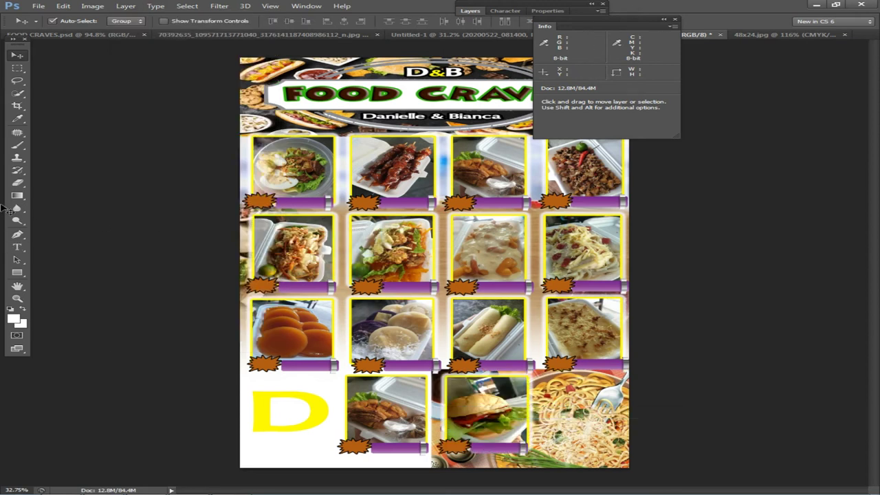
Soften the pasta picture's left edge with a 197 px Eraser brush at 0% hardness
left_click(19, 184)
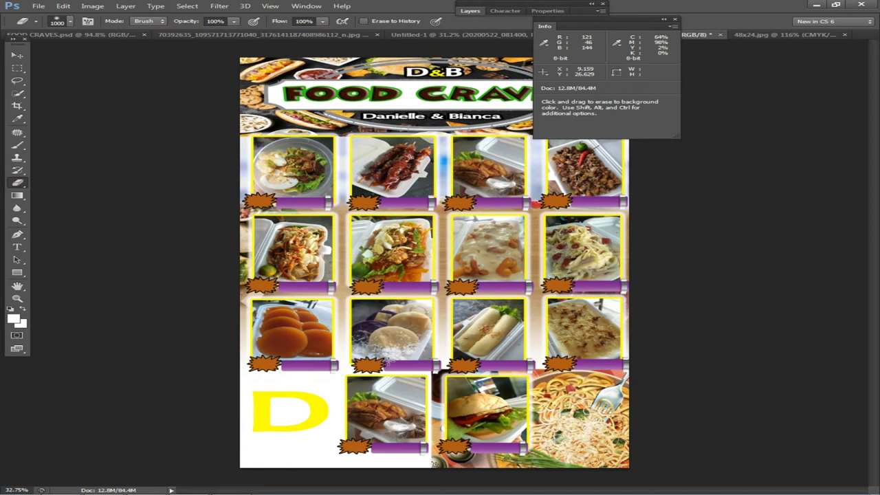
right_click(387, 362)
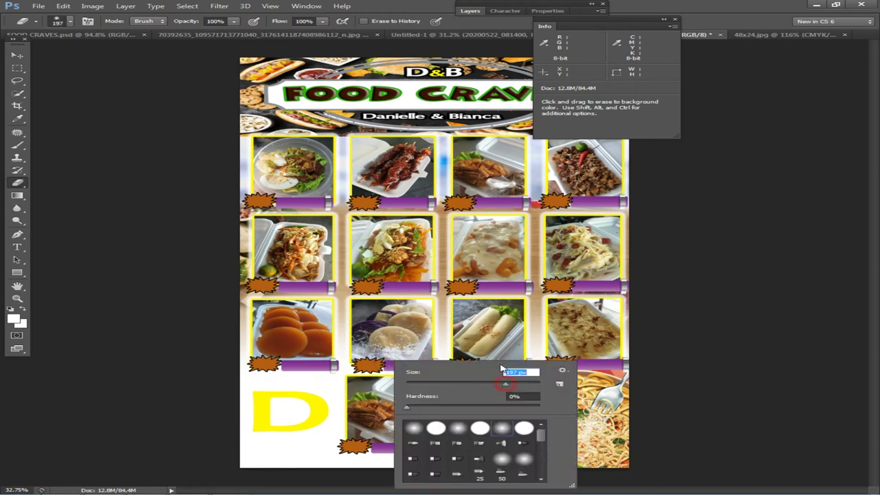
key("Return")
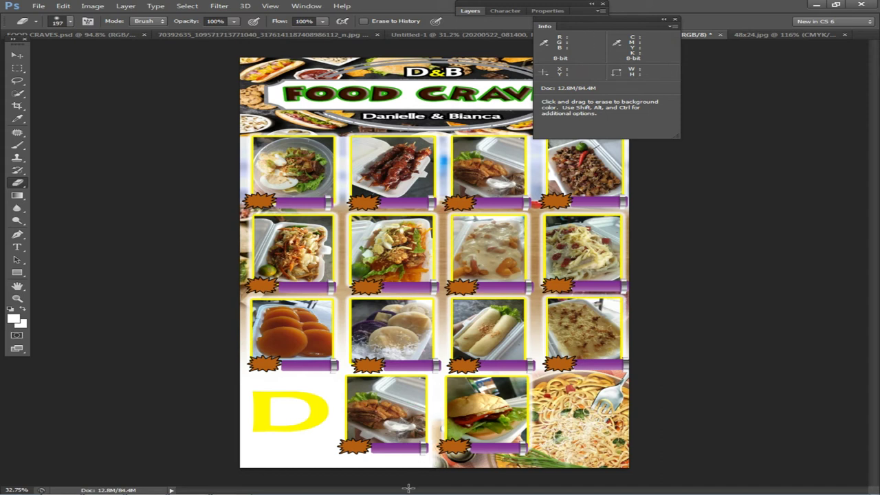
Run a free transform on the spaghetti picture in the poster's lower-right corner and commit it
key("v")
scroll(583, 364, "up", 1)
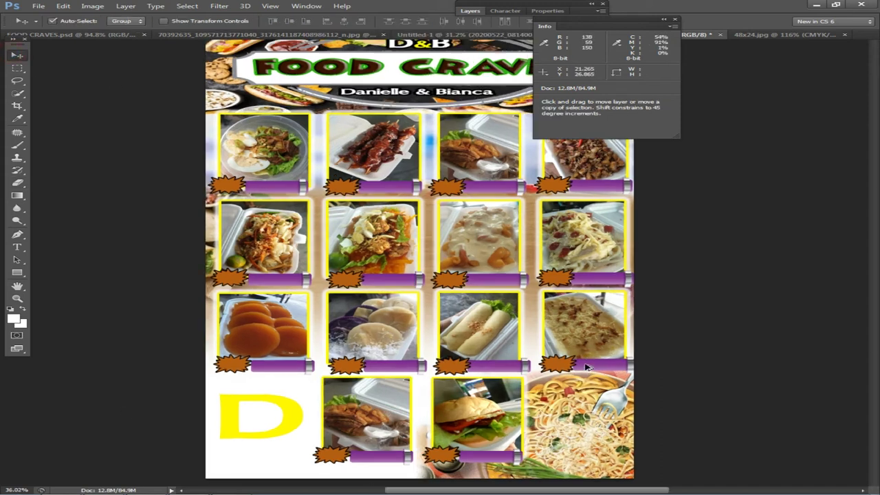
key("ctrl+t")
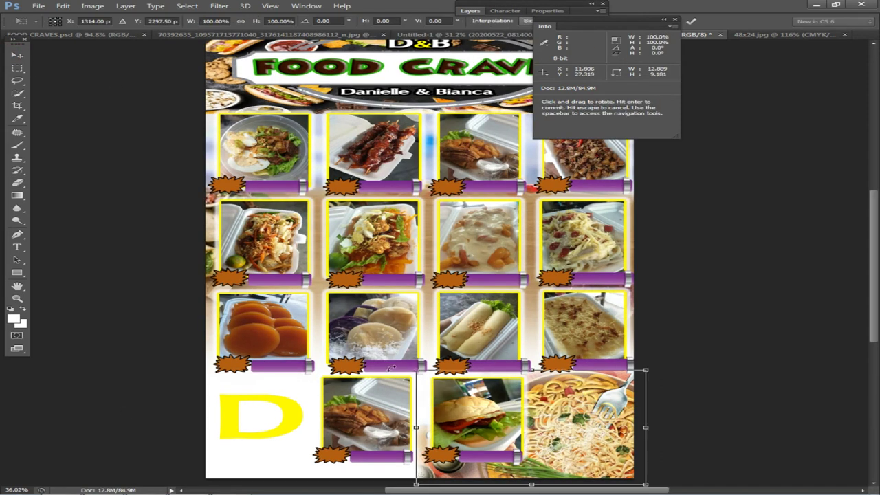
left_click_drag(410, 368, 410, 367)
key("Return")
scroll(490, 374, "down", 5)
Switch to the browser and copy the 1600x1200 cheeseburger wallpaper from the HiPWallpaper food backgrounds page
key("alt+Tab")
scroll(688, 353, "down", 6)
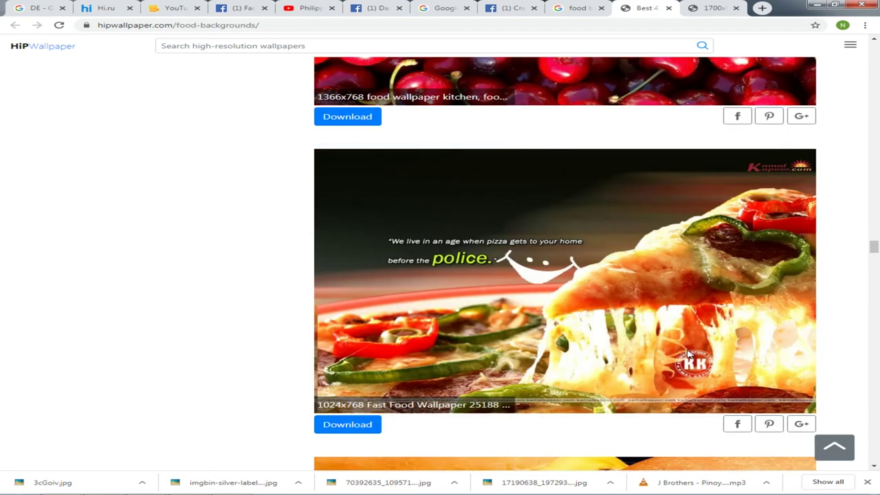
scroll(688, 354, "down", 3)
scroll(690, 355, "down", 4)
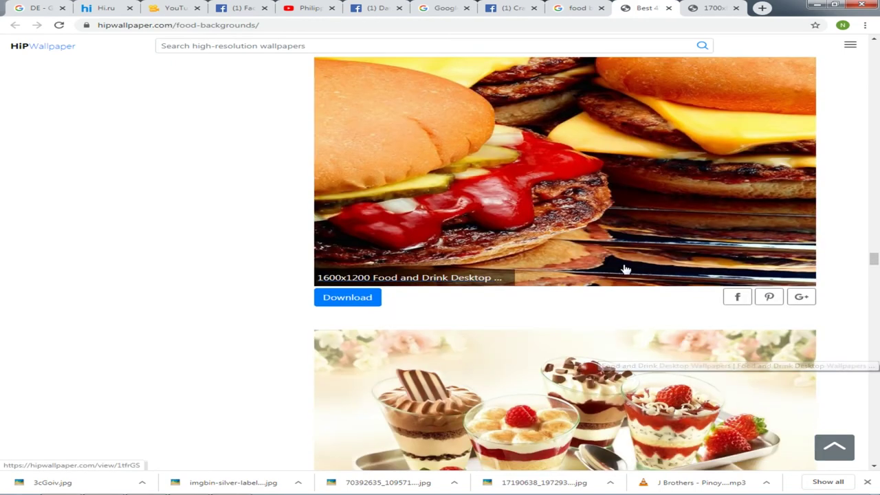
scroll(614, 231, "up", 1)
right_click(577, 176)
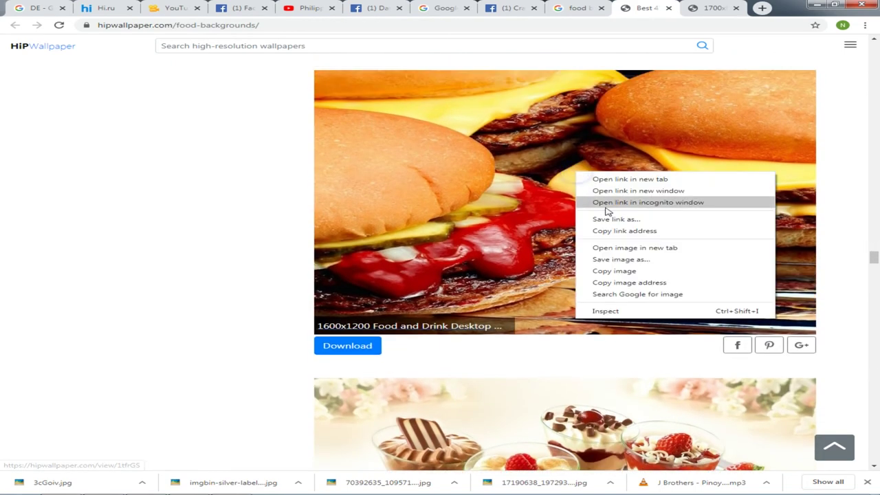
left_click(610, 270)
Switch back to Photoshop and delete the large yellow letter D from the poster's lower-left corner
key("alt+Tab")
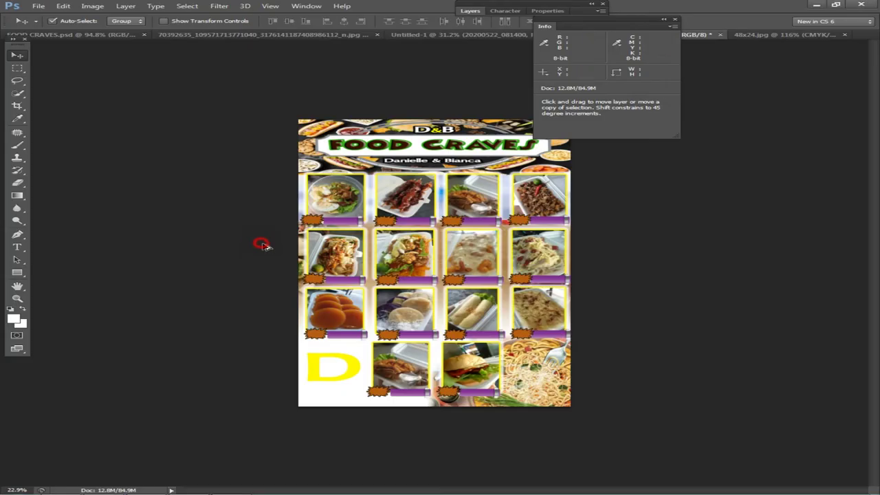
right_click(330, 366)
right_click(351, 365)
left_click(365, 369)
key("Delete")
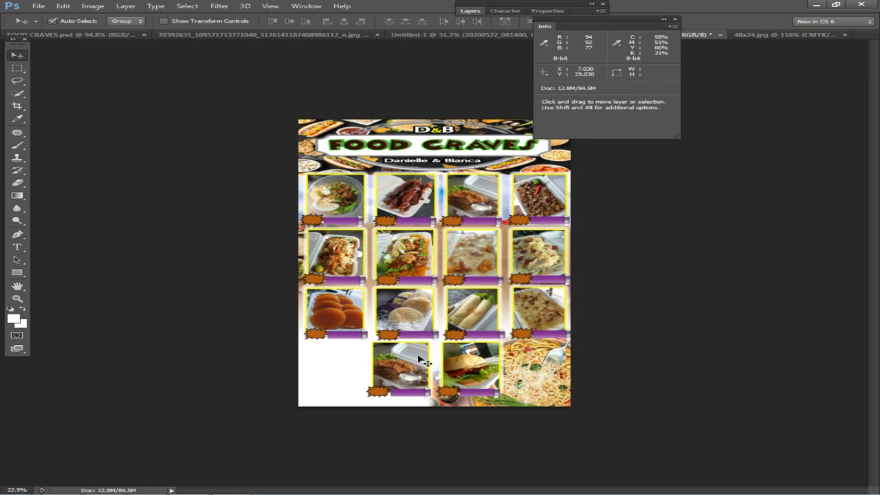
Paste the burger picture, move it to the poster's lower-left corner and scale it to fill the white area behind the food photos
key("ctrl+v")
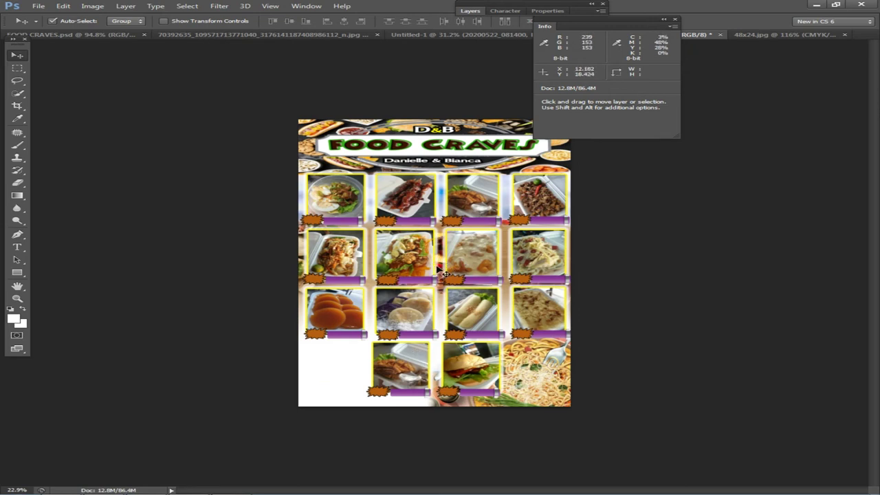
left_click_drag(443, 272, 397, 392)
key("ctrl+t")
left_click_drag(449, 414, 443, 421)
left_click_drag(375, 338, 375, 327)
key("Return")
left_click(315, 366)
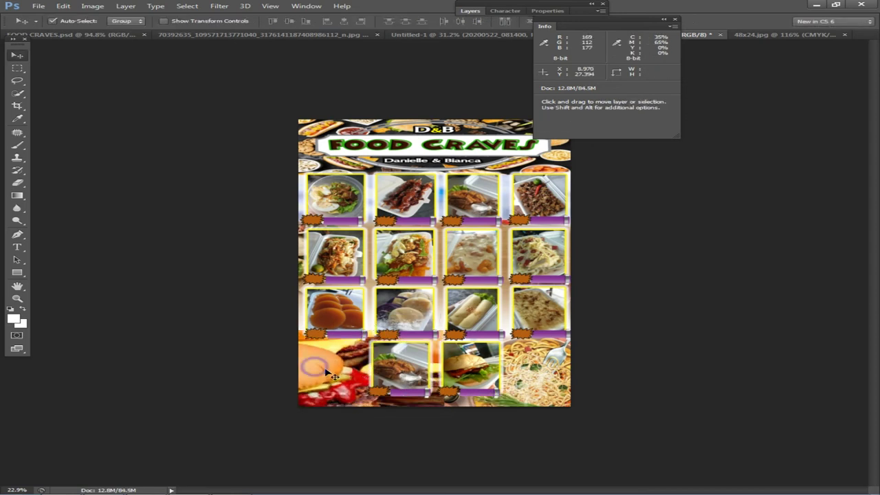
Examine the whole poster and its bottom row, checking how the burger and spaghetti backgrounds sit behind the food photos
left_click(18, 182)
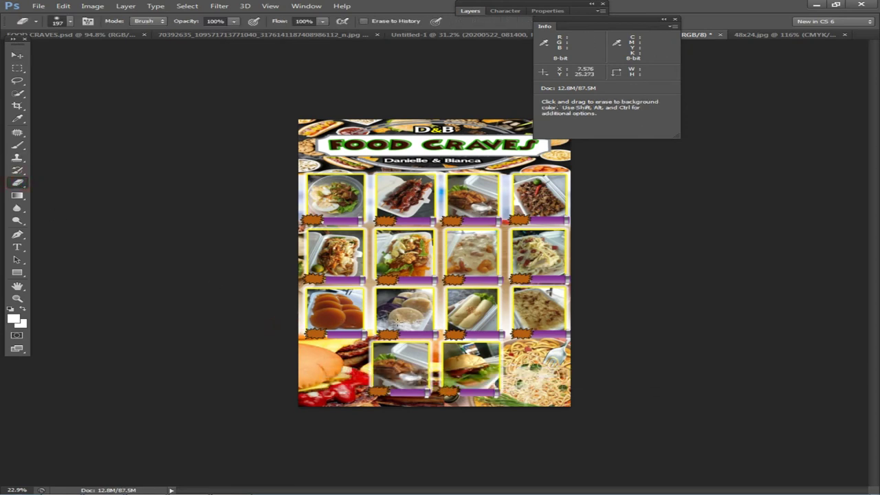
scroll(746, 330, "down", 4)
scroll(745, 339, "up", 6)
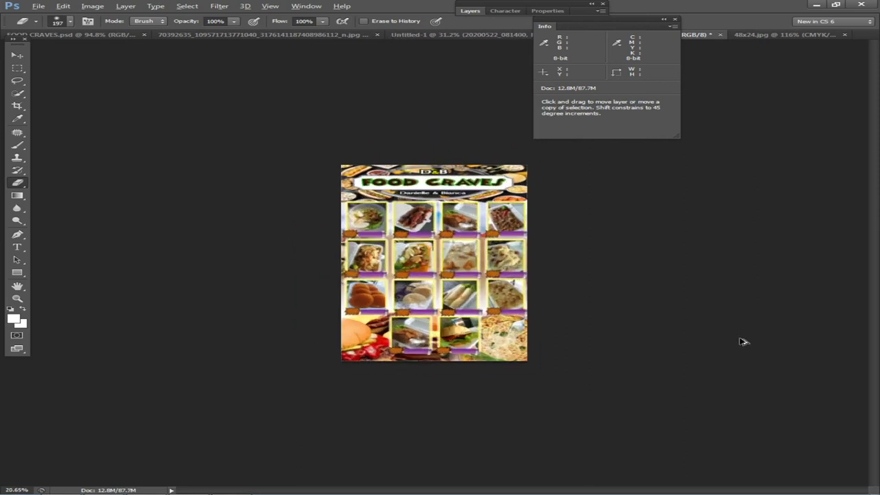
left_click(27, 57)
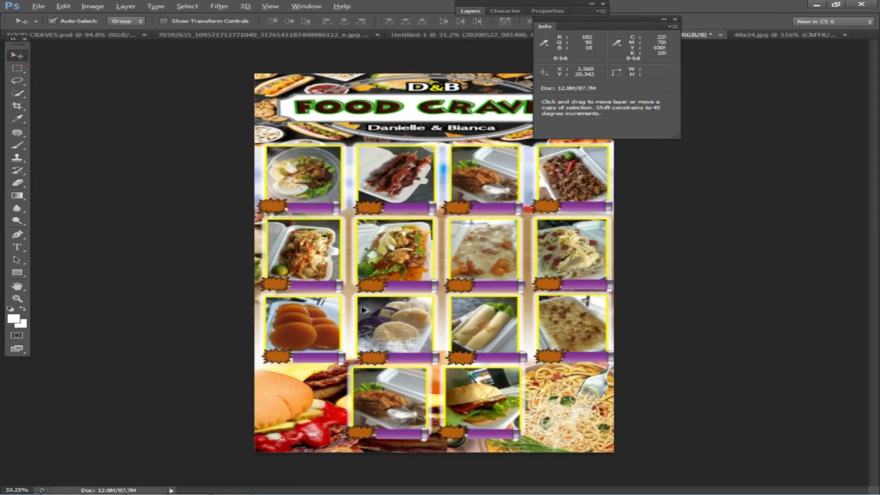
scroll(408, 290, "up", 1)
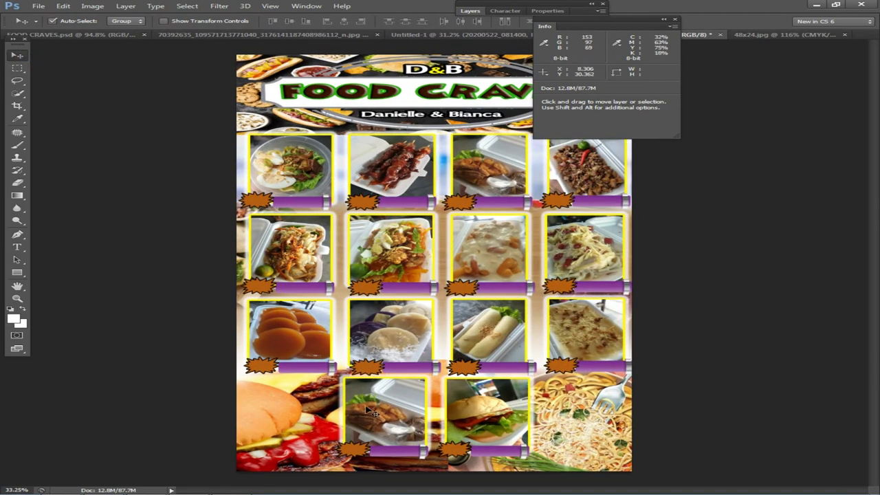
scroll(540, 348, "down", 3)
scroll(555, 364, "up", 3)
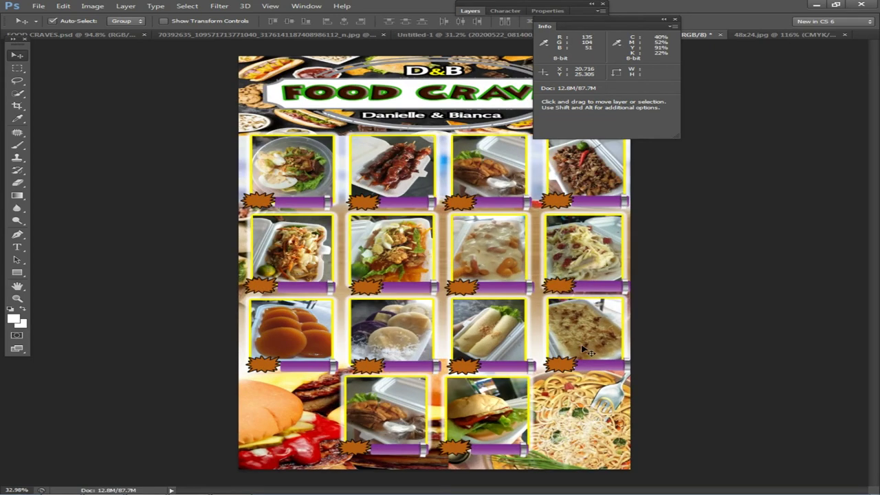
key("alt")
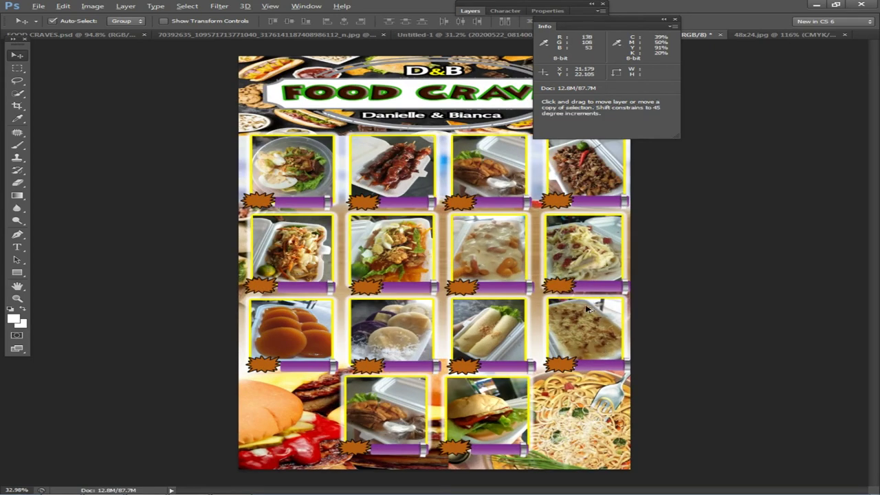
scroll(588, 309, "down", 1)
scroll(587, 309, "up", 5)
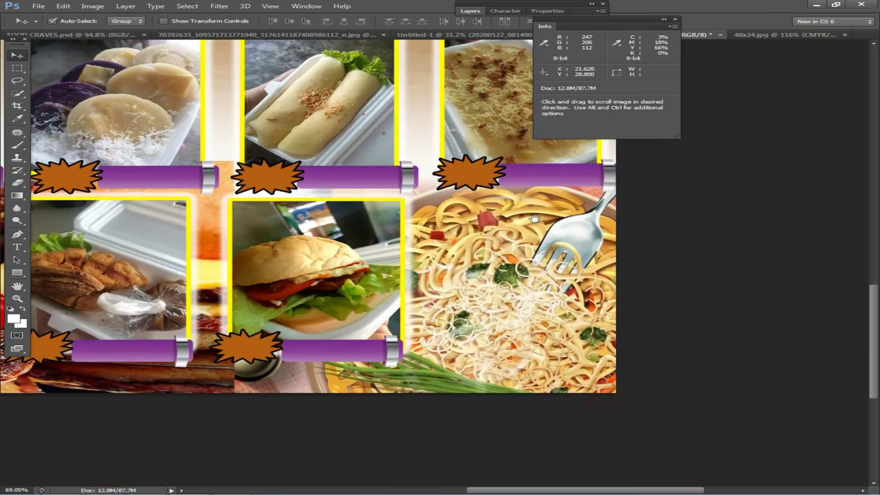
left_click_drag(534, 220, 535, 219)
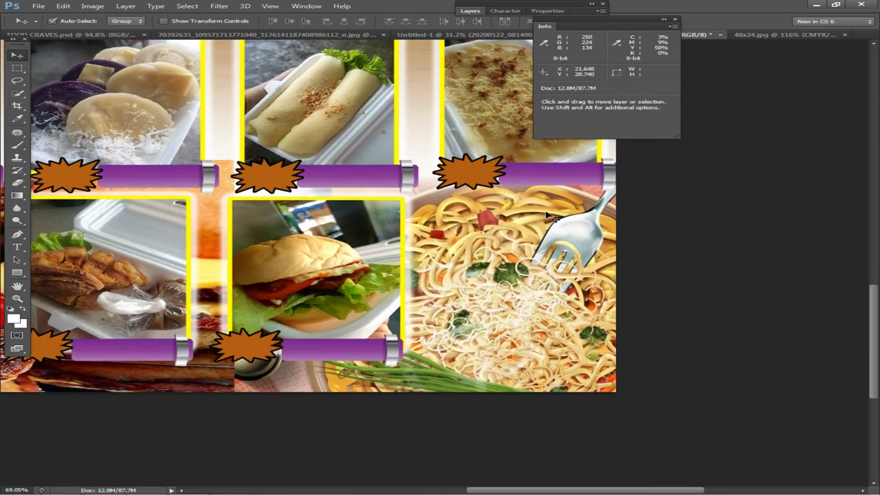
scroll(549, 218, "down", 4)
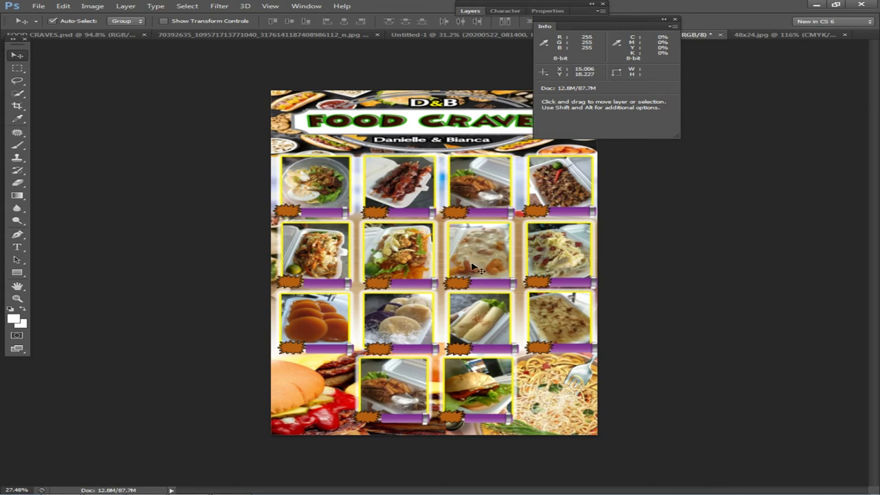
scroll(474, 268, "up", 2)
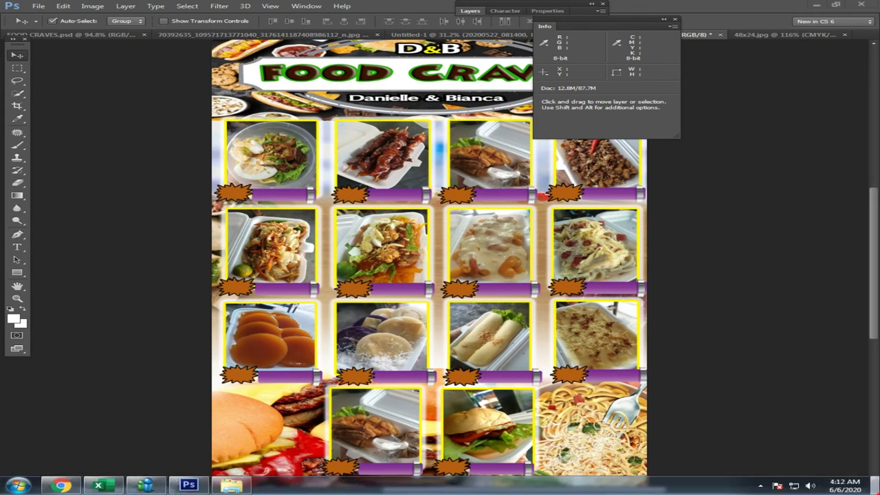
Show the desktop, open New folder (2) with the food photos and maximize its window
key("super+d")
double_click(184, 459)
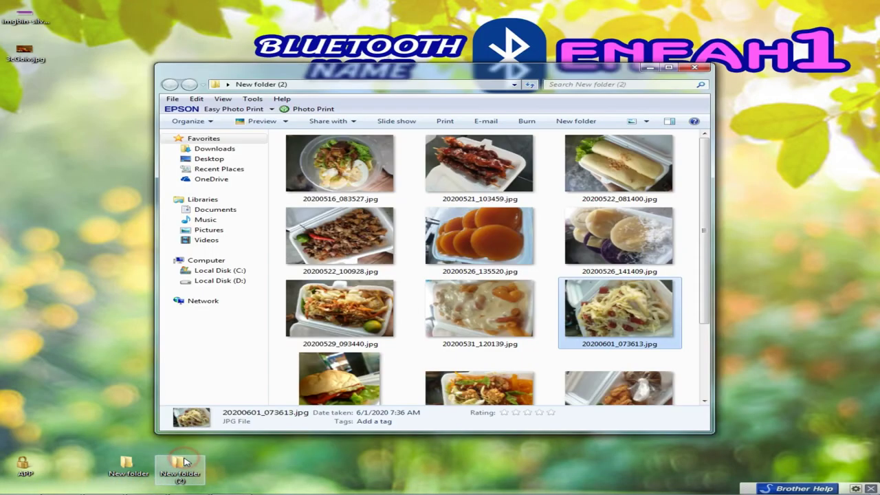
left_click(667, 69)
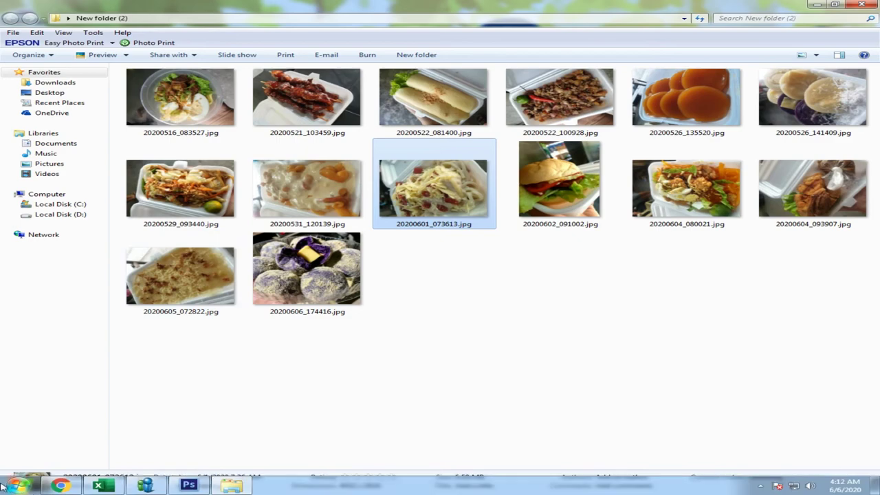
Switch to the client's Facebook chat in the browser and reread the recent revision requests and photos
left_click(71, 485)
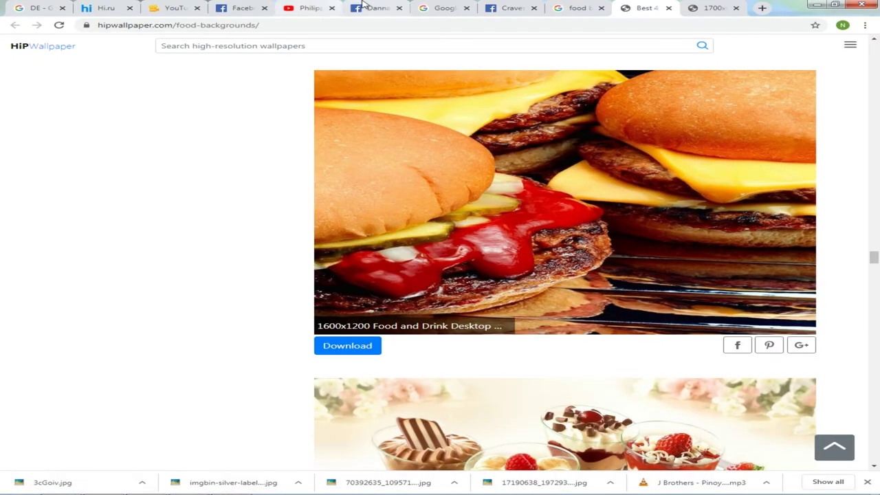
left_click(371, 7)
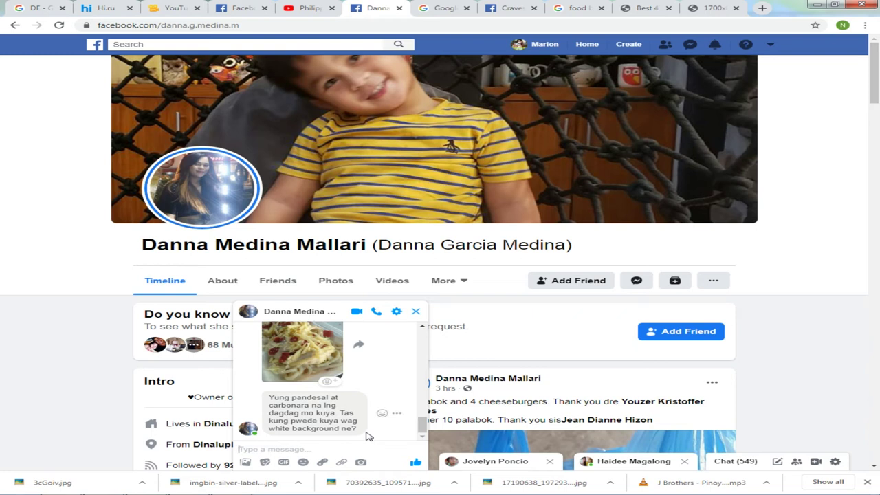
scroll(368, 435, "up", 5)
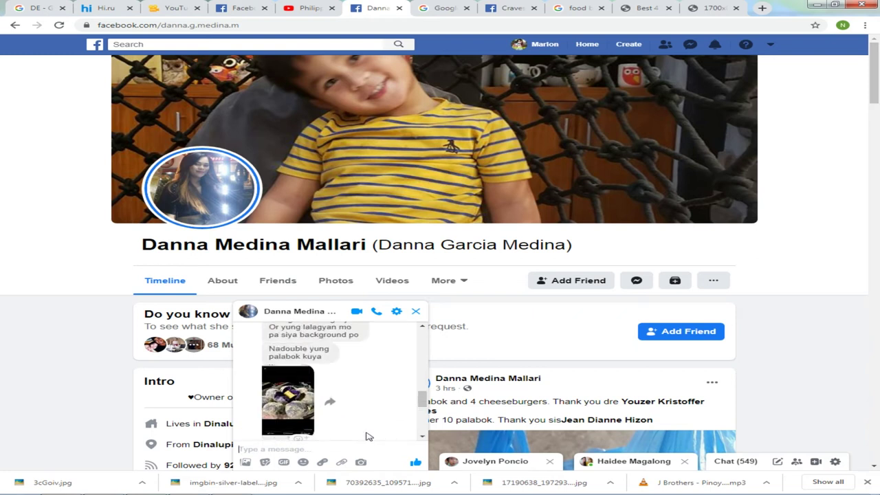
scroll(367, 436, "up", 1)
scroll(368, 435, "down", 5)
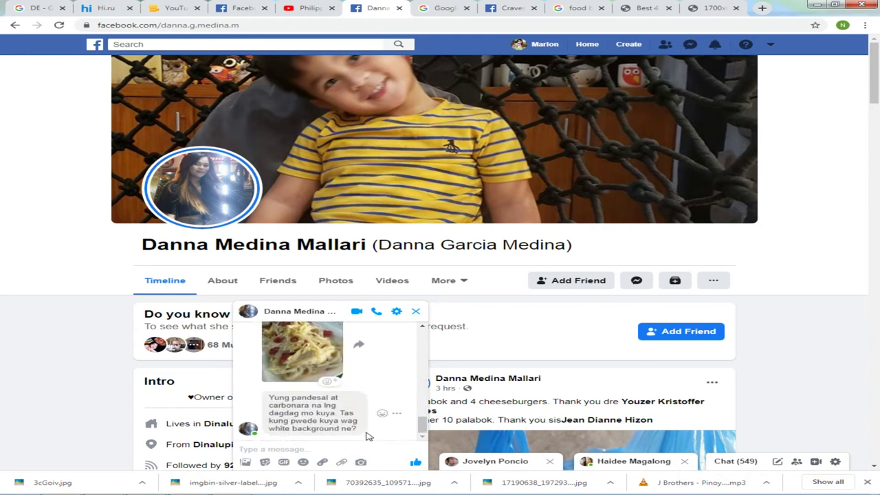
left_click(810, 5)
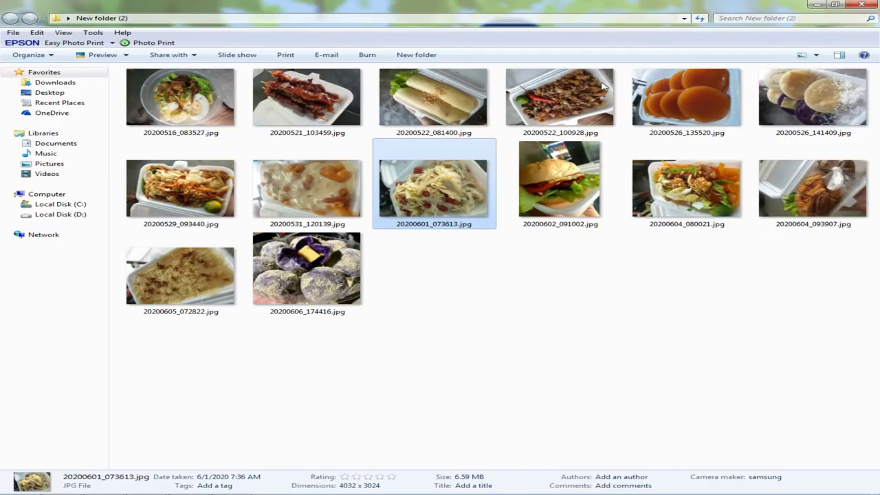
Switch back to Photoshop and close the Info panel covering the poster's header
left_click(188, 485)
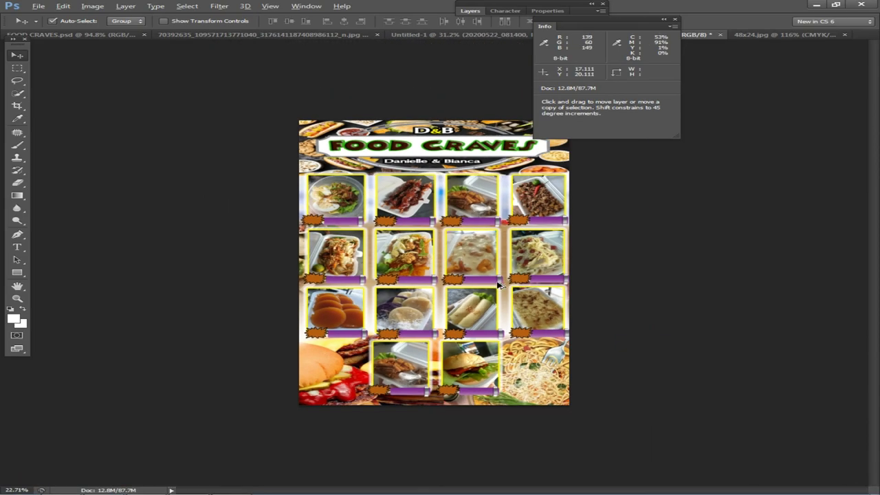
scroll(492, 285, "up", 1)
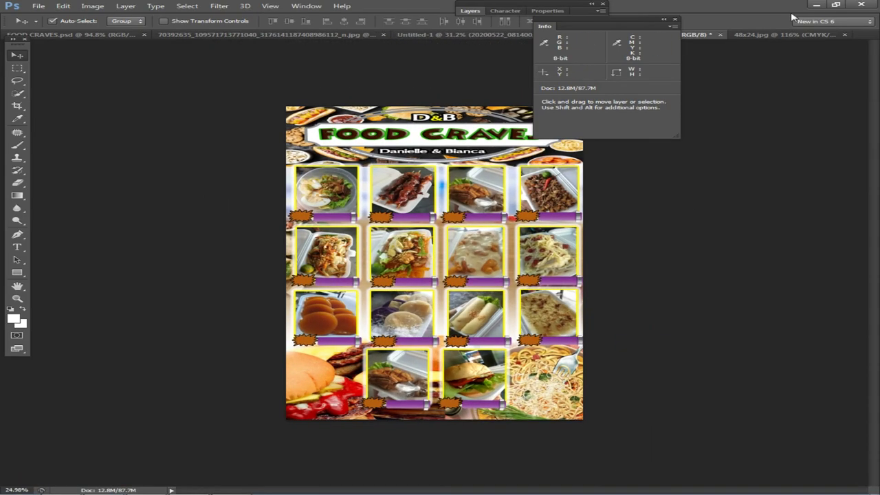
left_click(672, 23)
scroll(604, 80, "up", 2)
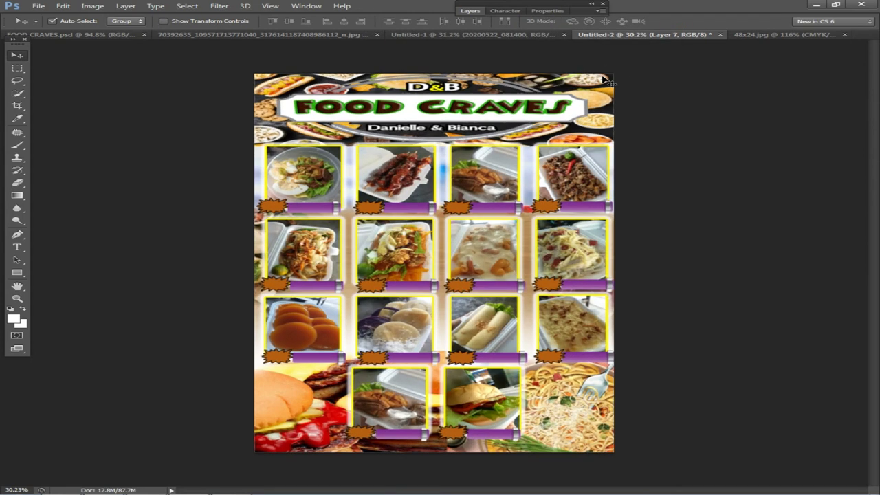
Return to the client's Facebook chat in the browser and send the reply "HEHE di pa po tapos i mean ung mga name po" along with an image
left_click(187, 489)
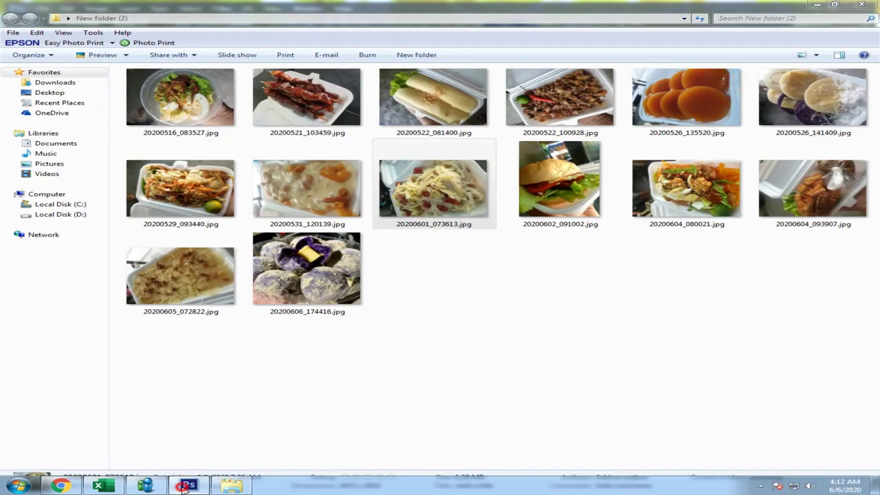
left_click(60, 491)
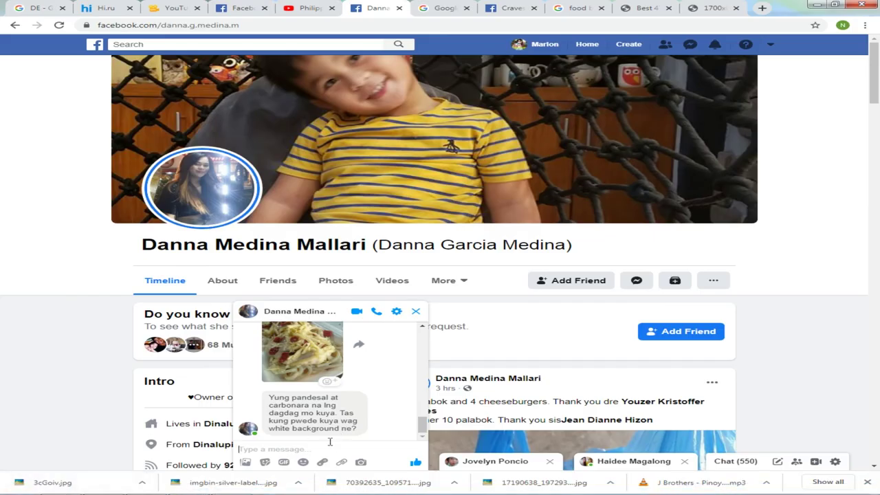
left_click(318, 450)
type("HEHE di pa po ta")
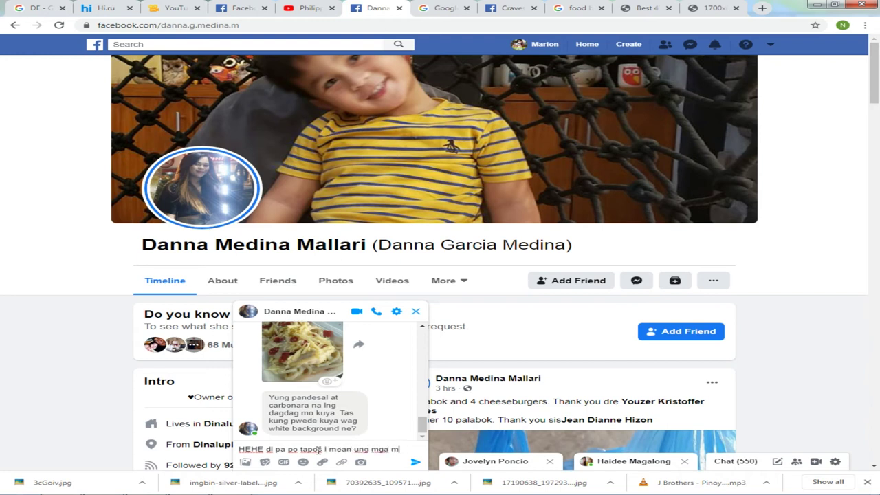
type("po")
key("Return")
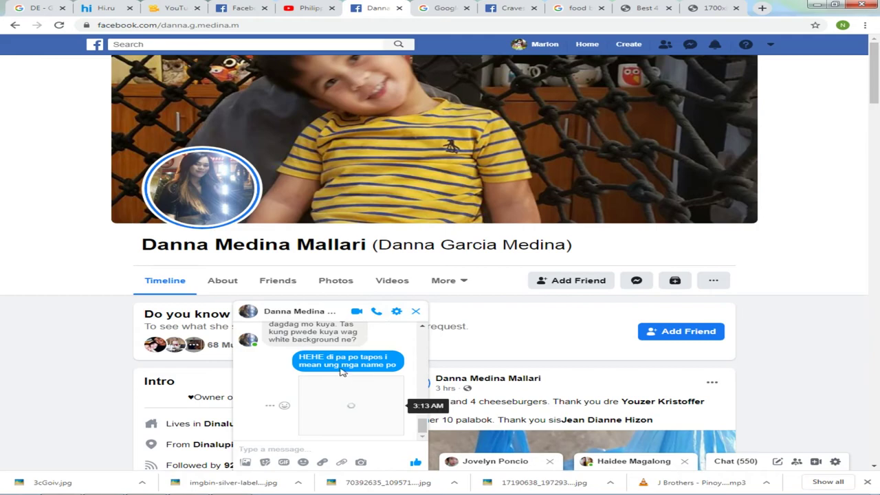
Switch back to Photoshop and collapse the expanded Layers panel
left_click(188, 485)
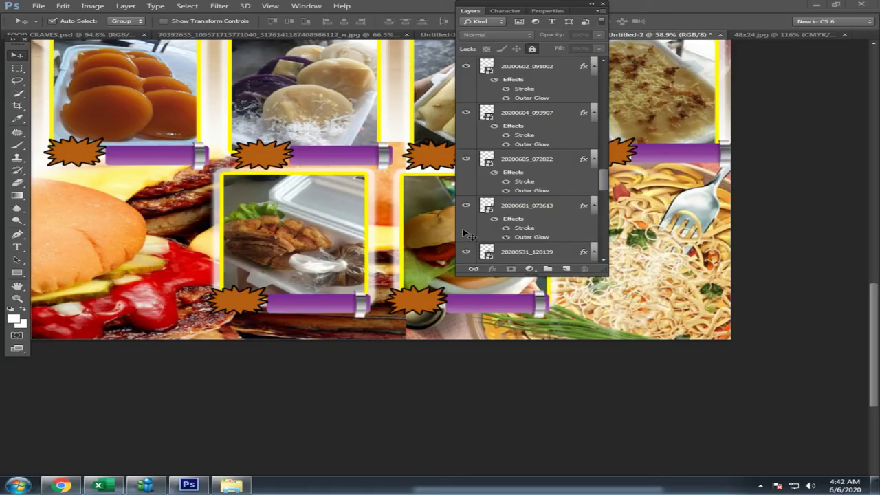
double_click(476, 13)
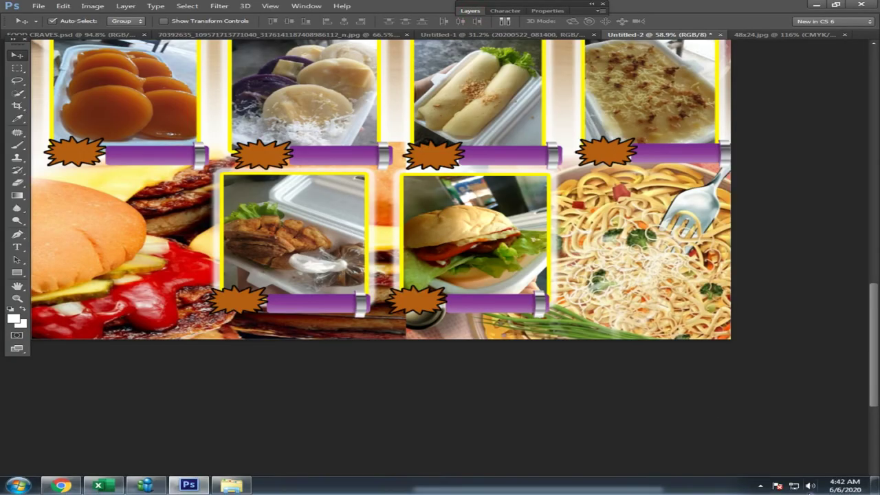
left_click(761, 485)
left_click(769, 373)
scroll(778, 356, "down", 3)
left_click_drag(548, 385, 738, 334)
scroll(779, 276, "up", 3)
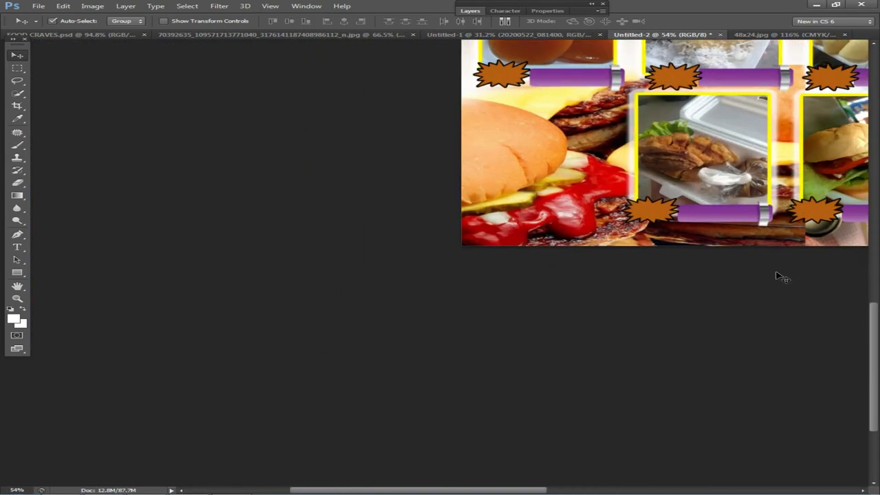
Try shifting the two bottom-row photo frames further left over the burger background
left_click_drag(781, 277, 611, 353)
left_click_drag(503, 239, 461, 263)
right_click(333, 244)
left_click(446, 249)
scroll(538, 231, "down", 7)
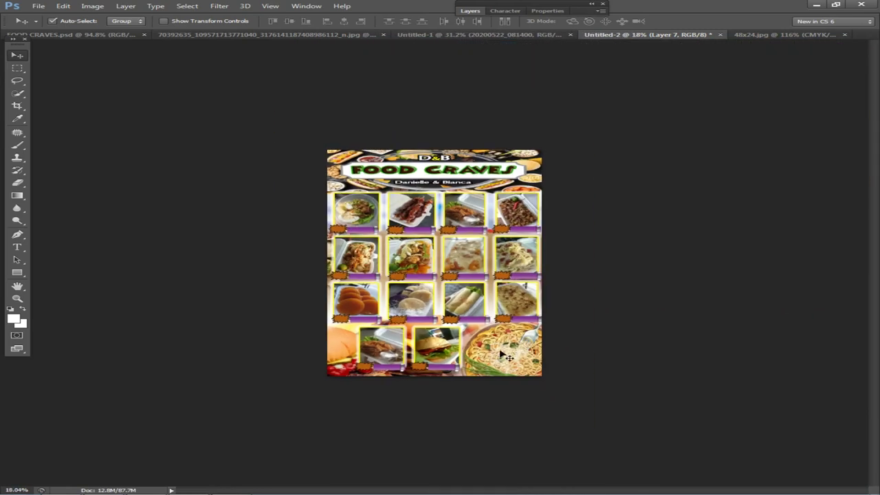
Move the lechon and burger photo frames in the bottom row right, clearing the burger background for text
scroll(500, 352, "up", 3)
left_click_drag(547, 419, 372, 390)
left_click_drag(588, 446, 442, 397)
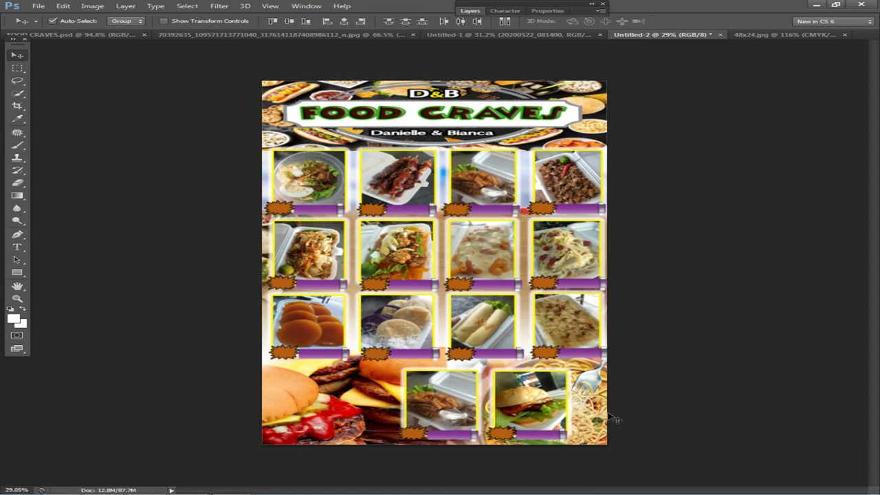
key("shift+Up")
key("shift+Right")
key("shift+Right")
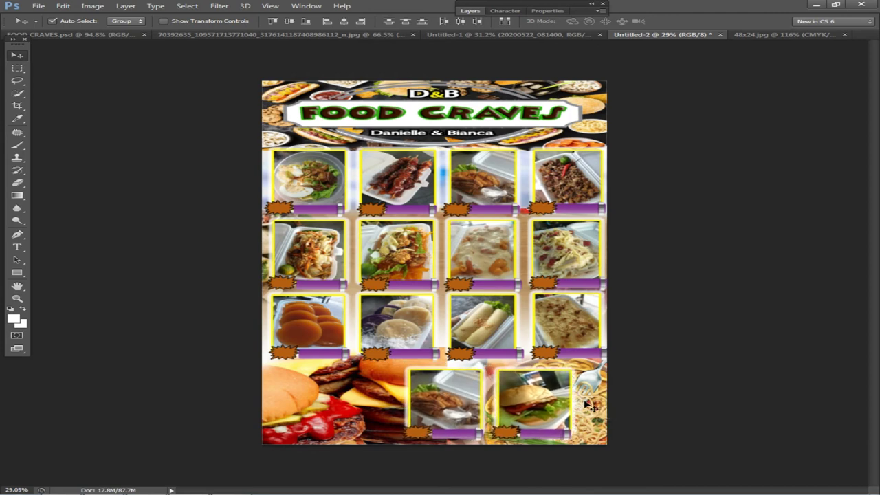
scroll(588, 406, "up", 3)
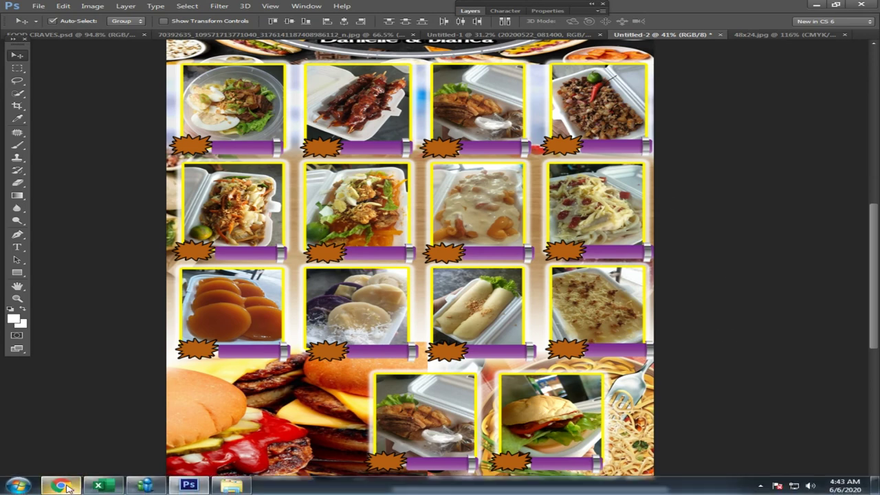
Switch to the browser and send the reply "yupz charge mo yong phone neh" in the non-client chat
left_click(59, 485)
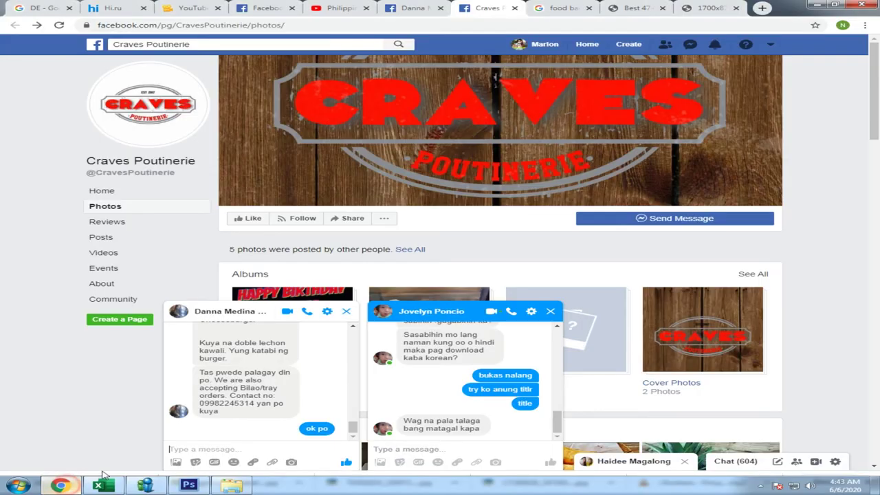
left_click(760, 486)
left_click(448, 443)
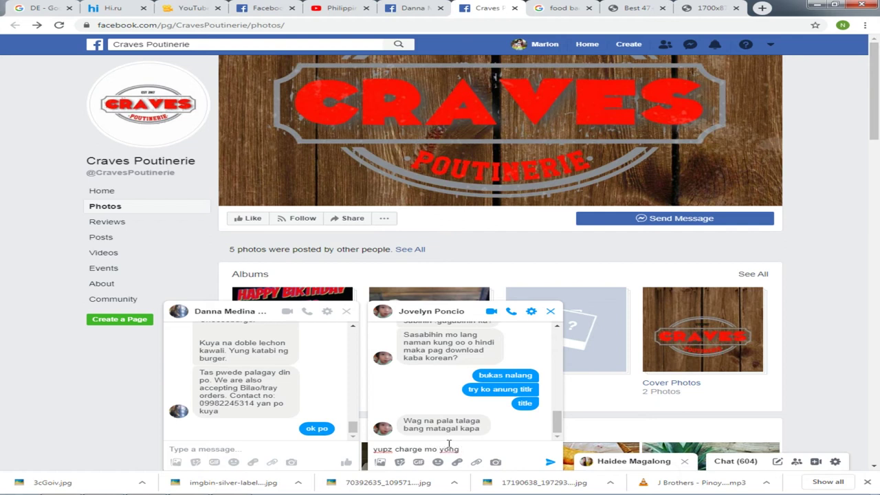
type("yupz charge mo yong phone neh")
key("Return")
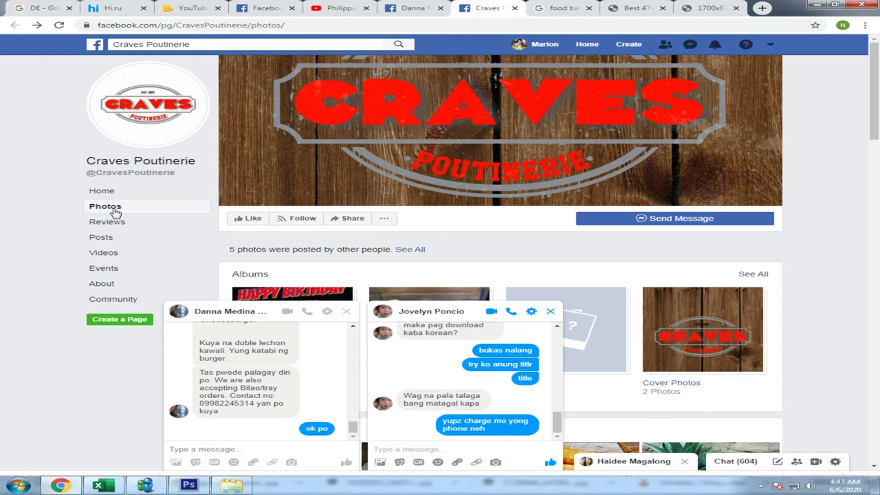
Close the two other chats and copy the client's "We are also accepting Bilao/tray orders" line including its contact number
left_click(550, 310)
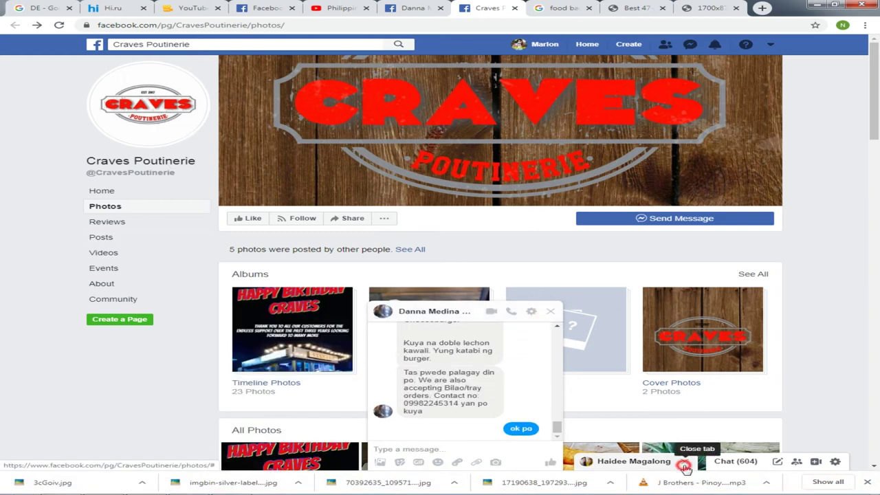
left_click(683, 461)
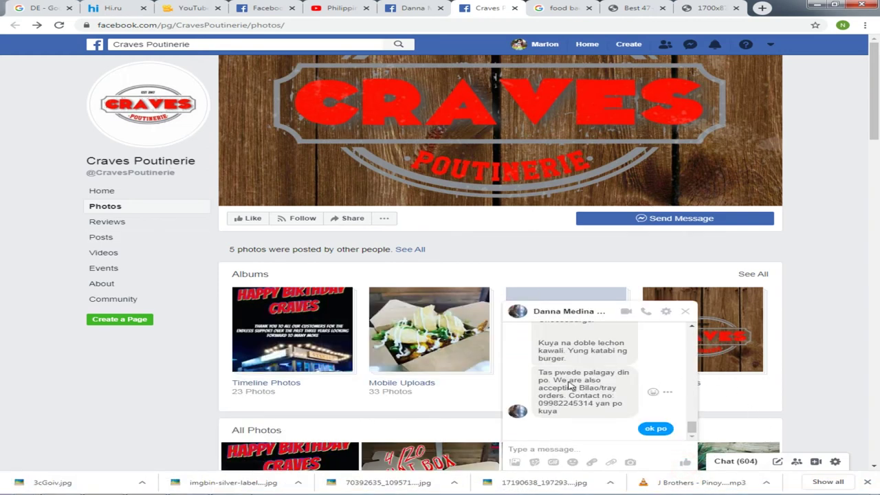
left_click_drag(554, 380, 594, 409)
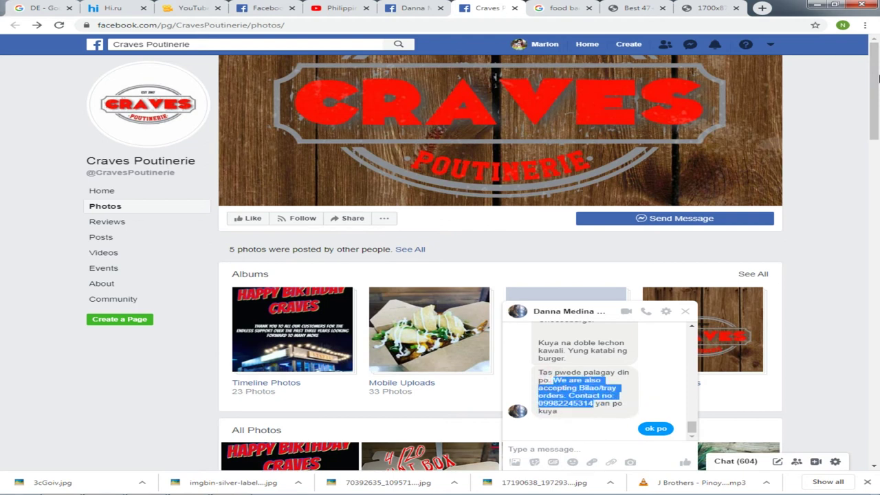
Switch back to Photoshop and paste the copied order line into a new paragraph text box over the bottom burgers
left_click(814, 5)
scroll(406, 390, "down", 3)
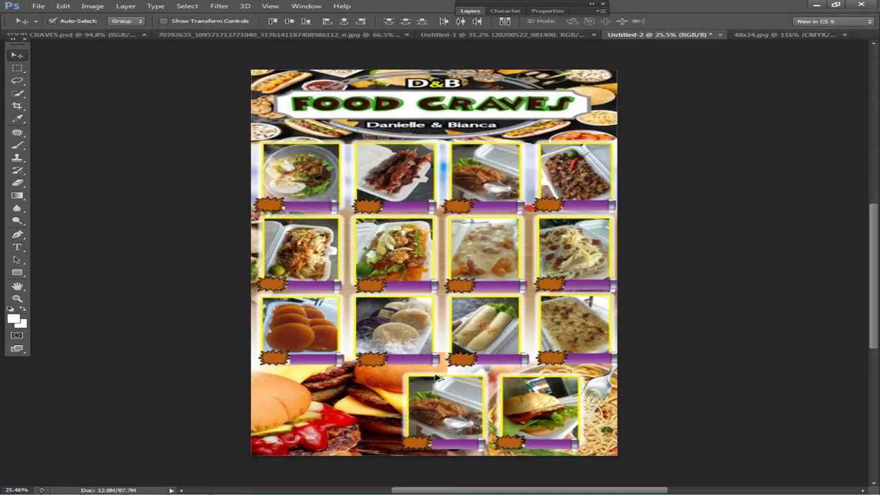
scroll(405, 390, "up", 3)
left_click(17, 247)
scroll(506, 266, "up", 3)
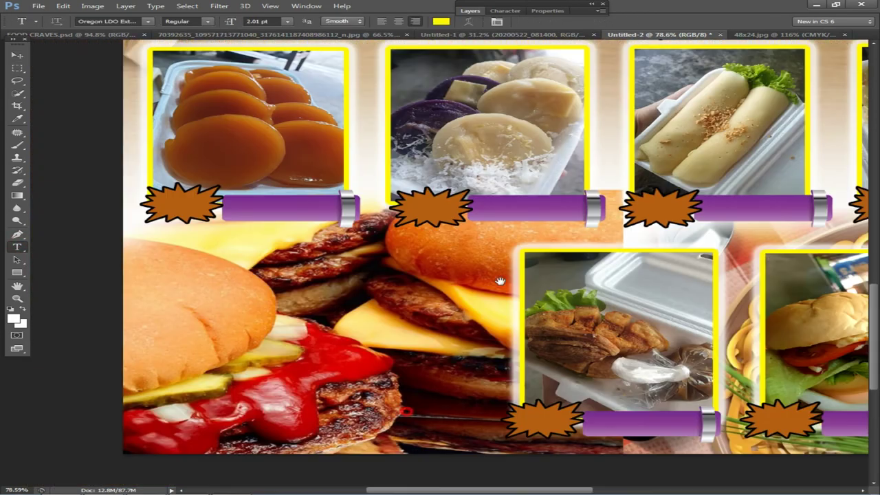
left_click_drag(197, 234, 505, 366)
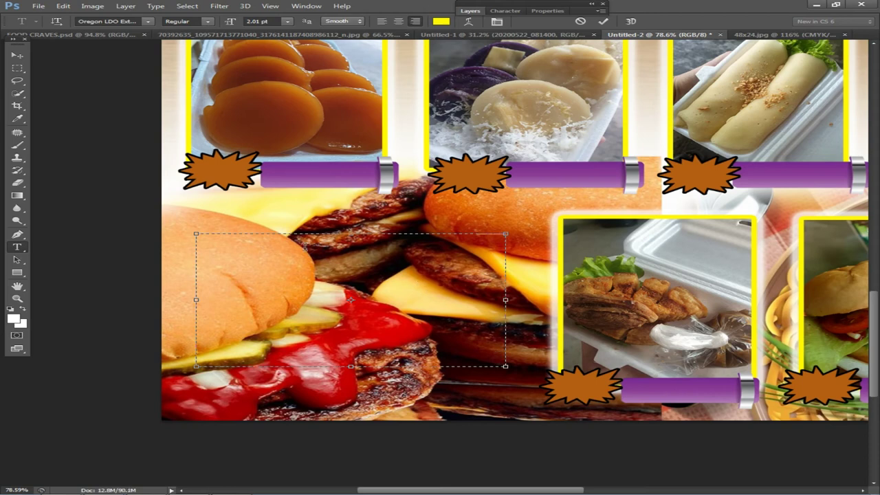
right_click(211, 246)
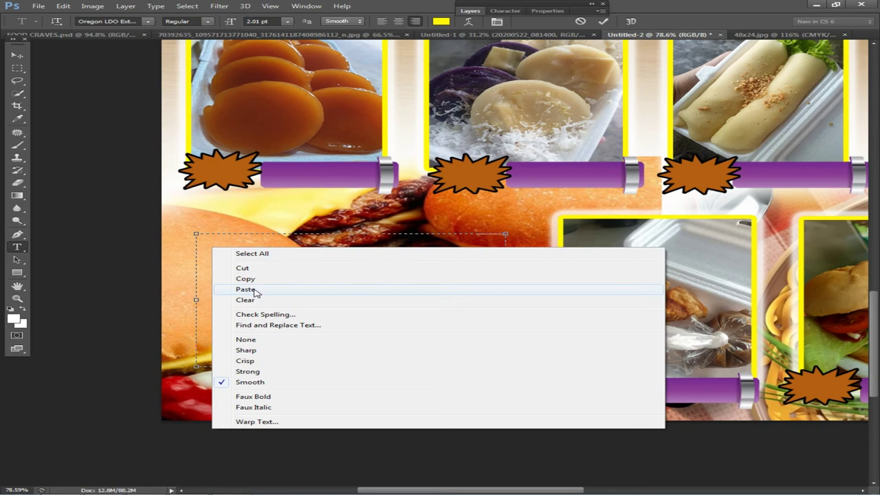
left_click(219, 253)
left_click(211, 240)
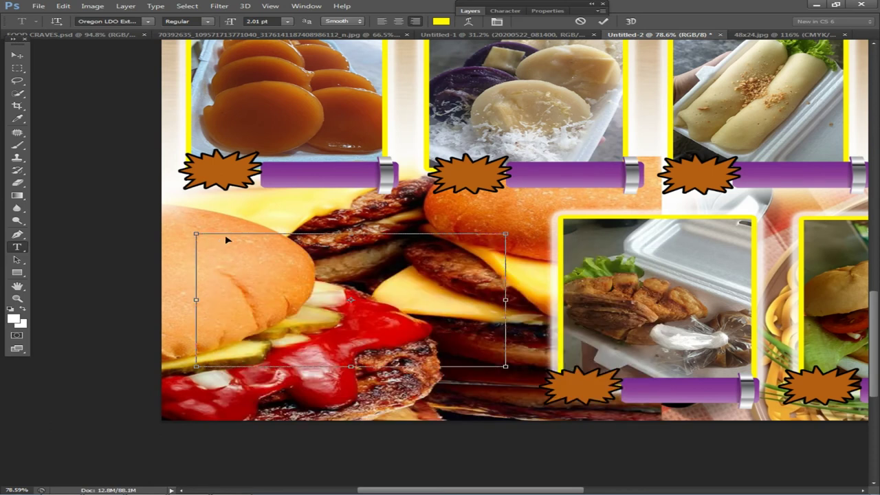
Set the pasted order text to 48 pt with 51.88 pt leading
left_click(282, 22)
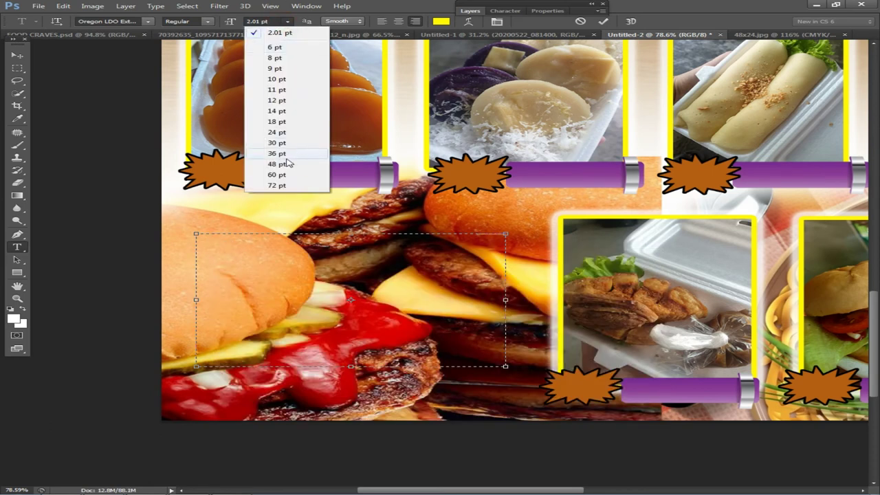
left_click(286, 165)
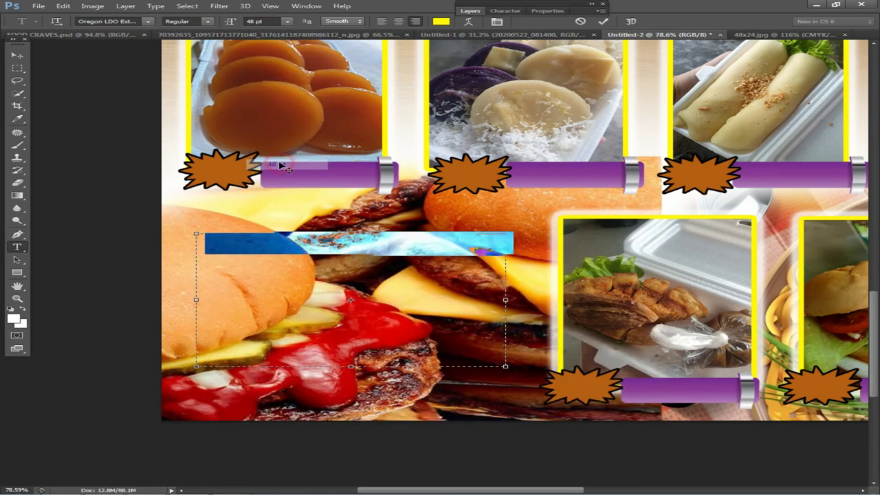
left_click(507, 12)
left_click(759, 487)
left_click(687, 483)
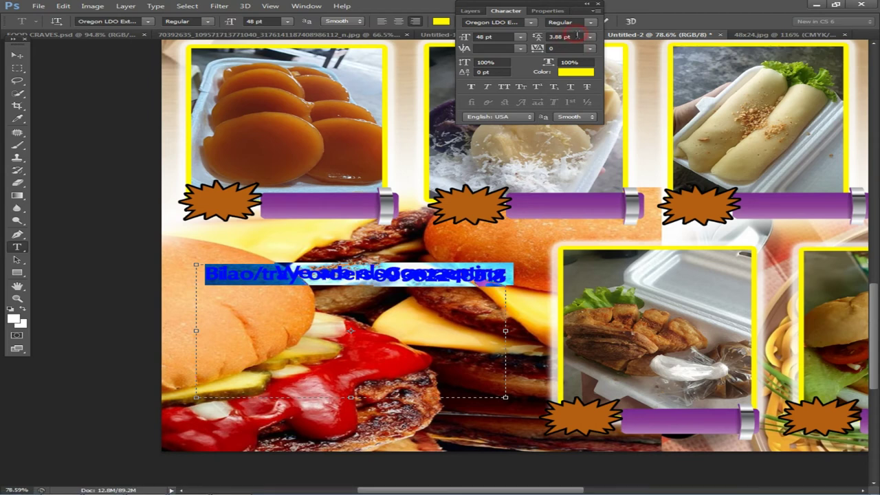
left_click(576, 37)
key("Up")
key("Up")
key("Up")
key("Up")
key("Up")
key("Up")
key("Up")
key("Up")
key("Up")
key("Up")
key("Up")
key("Up")
key("Up")
key("Up")
key("Up")
key("Up")
key("Up")
key("Up")
key("Up")
key("Up")
key("Up")
key("Up")
key("Up")
key("Up")
key("Up")
key("Up")
key("Up")
key("Up")
key("Up")
key("Up")
key("Up")
key("Up")
key("Up")
key("Up")
key("Up")
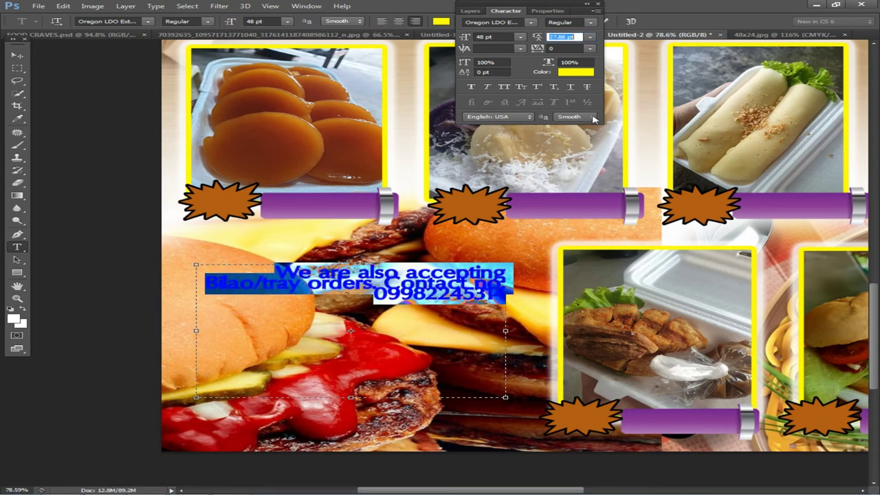
key("Up")
key("Up")
key("Up")
key("Up")
key("Up")
key("Up")
key("Up")
key("Up")
key("Up")
key("Up")
key("Up")
key("Up")
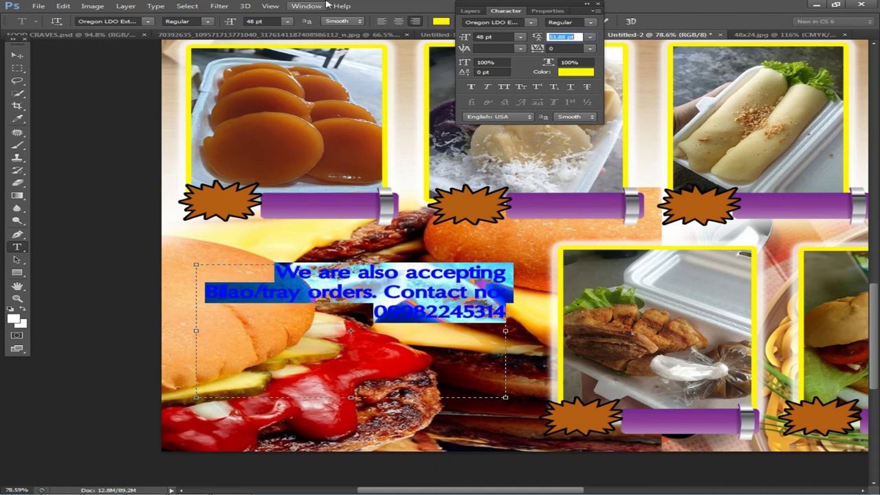
Left-align the order text and break the line before "Contact no:"
left_click(382, 21)
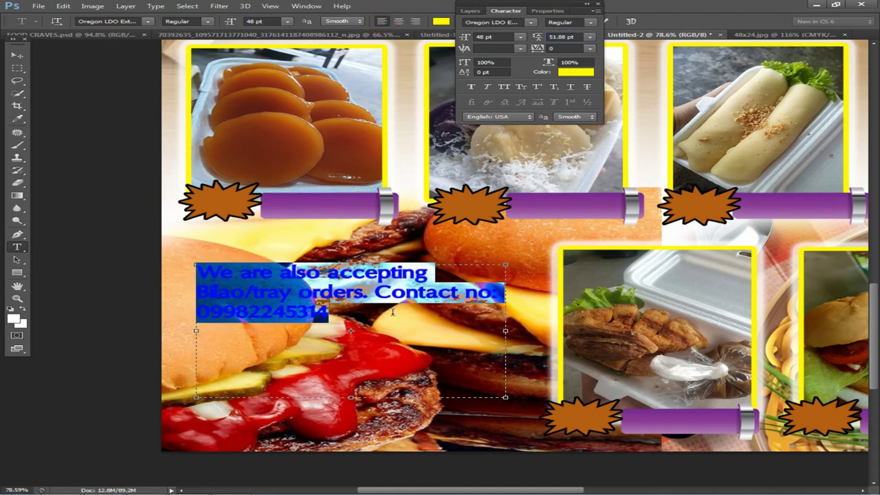
left_click(375, 292)
key("Return")
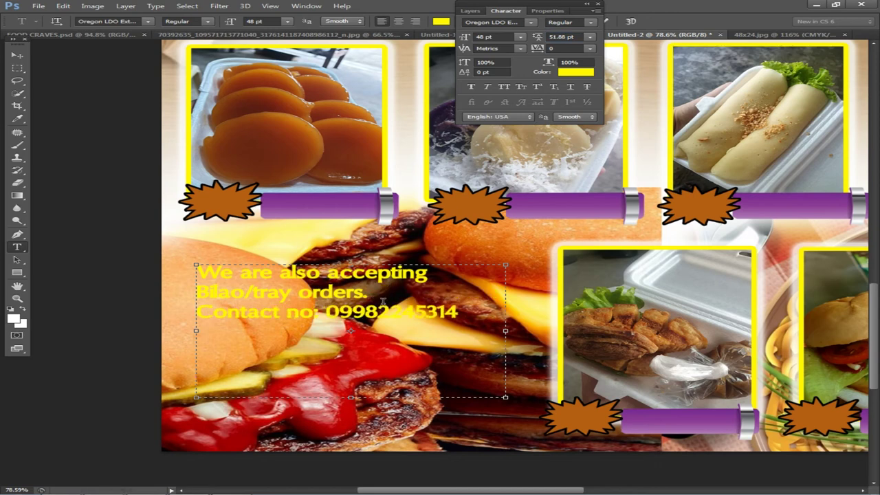
Set the whole order text to 61.88 pt leading and 59 pt size, and widen its box to fit the contact line
left_click_drag(469, 317, 158, 267)
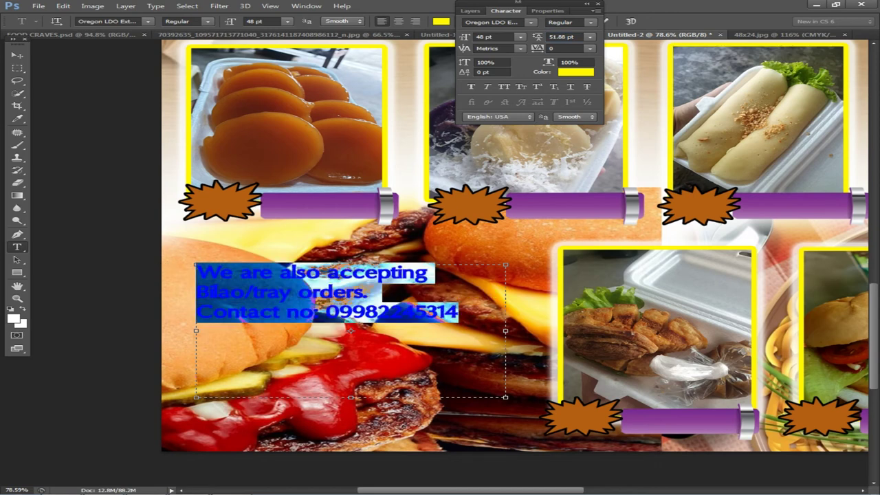
left_click(574, 38)
scroll(574, 38, "up", 10)
left_click(279, 22)
key("Up")
key("Up")
key("Up")
key("Up")
key("Up")
key("Up")
key("Up")
key("Up")
key("Up")
key("Up")
key("Up")
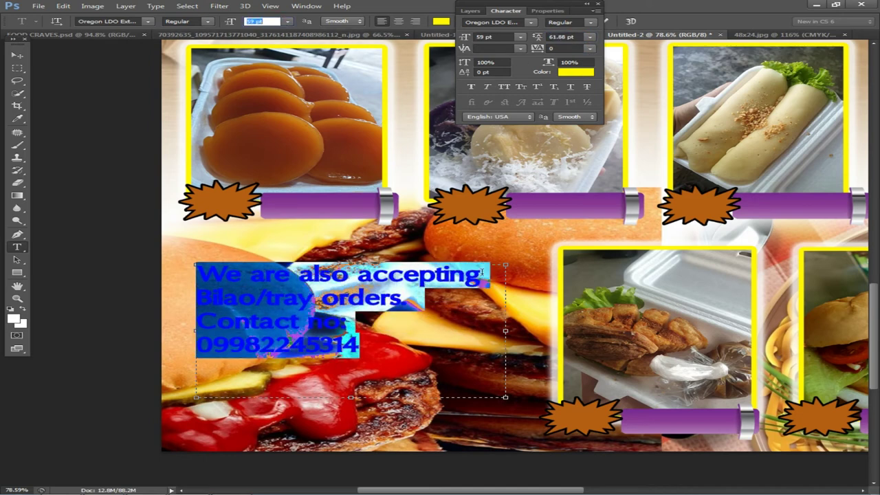
left_click_drag(505, 399, 562, 414)
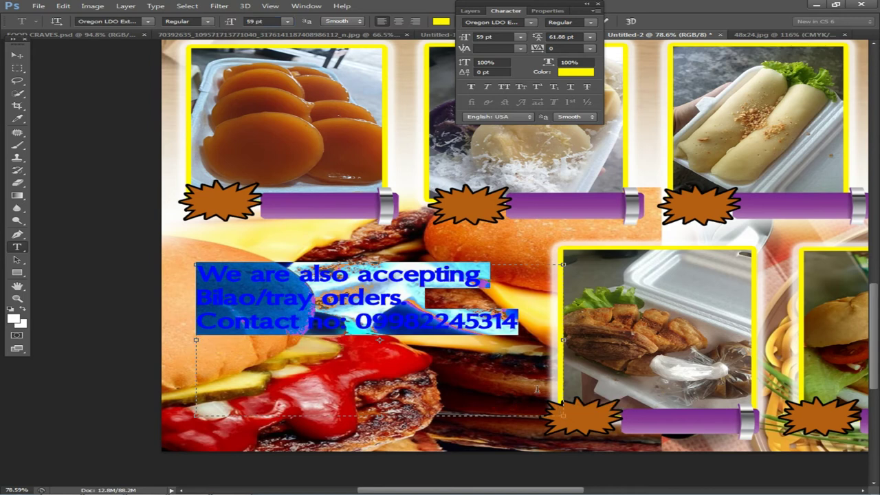
Move the order text block slightly right and down over the burgers
left_click(18, 56)
left_click_drag(342, 275, 367, 282)
scroll(394, 260, "down", 2)
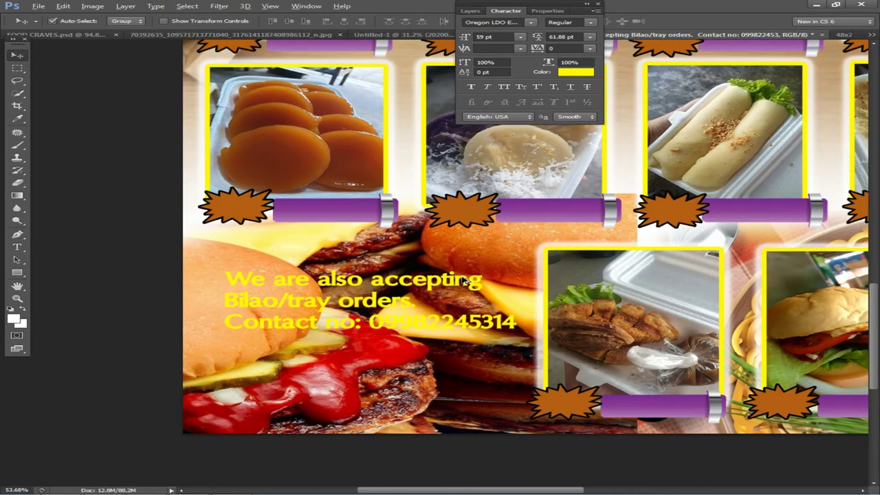
scroll(394, 261, "up", 4)
left_click(18, 68)
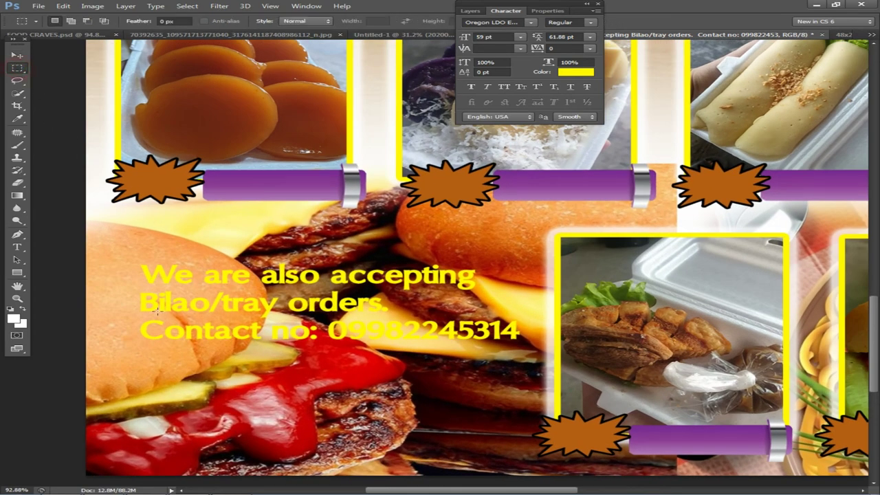
left_click_drag(136, 256, 529, 348)
left_click(17, 54)
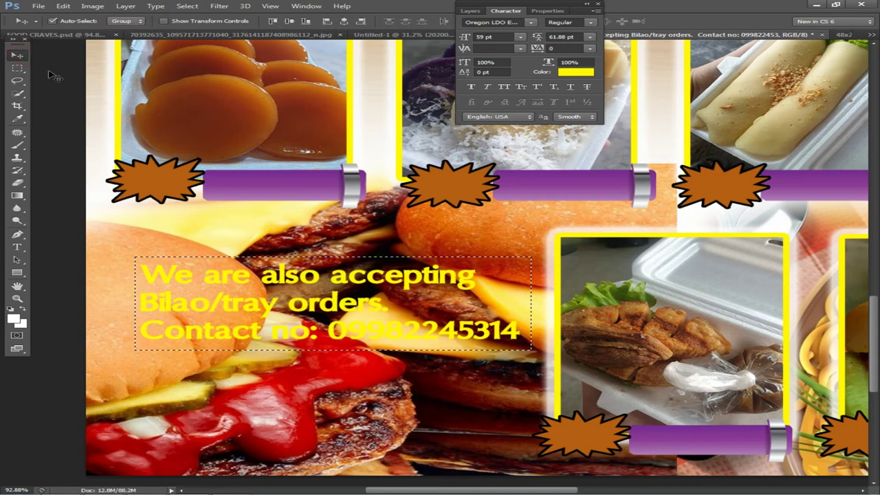
right_click(344, 255)
left_click(365, 261)
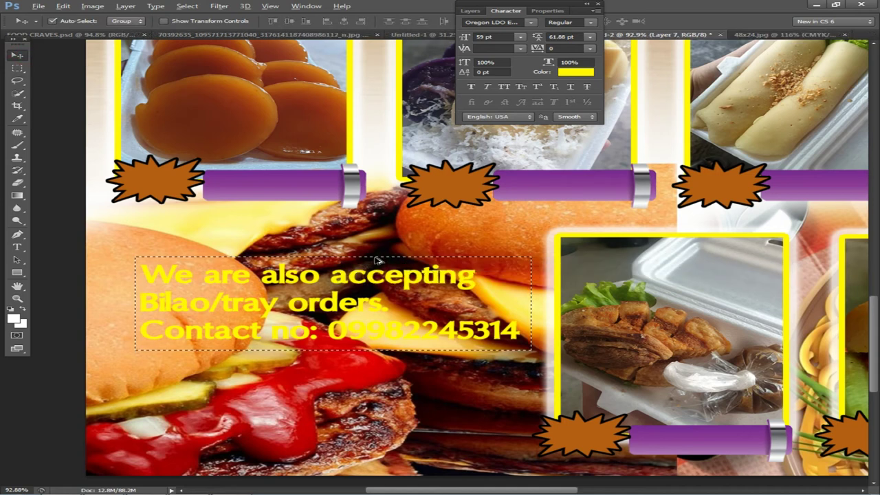
scroll(358, 281, "down", 2)
left_click(18, 80)
right_click(349, 232)
left_click(382, 236)
Copy the contact number line, delete it from the order text, and reduce the text box height to about 4.1 in
left_click(17, 247)
left_click_drag(196, 317, 481, 317)
key("ctrl+c")
key("BackSpace")
left_click_drag(356, 403, 357, 368)
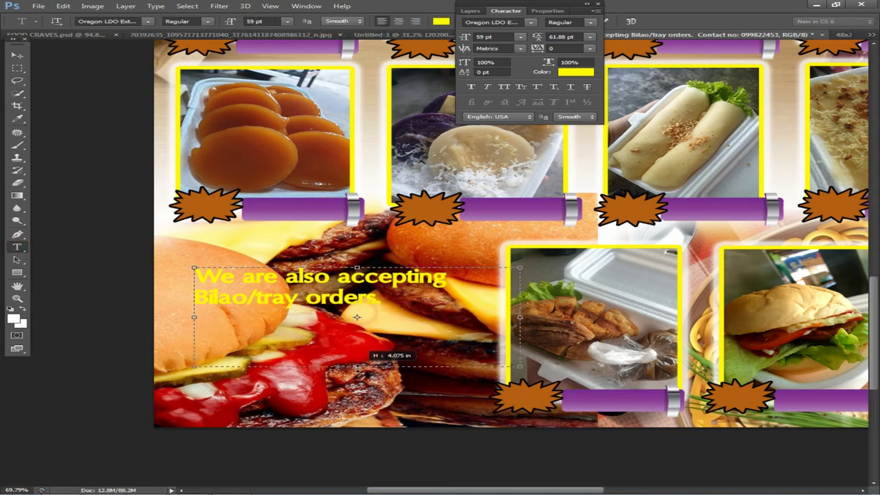
Set the remaining "We are also accepting Bilao/tray orders." text to 89 pt
key("ctrl+a")
left_click(270, 21)
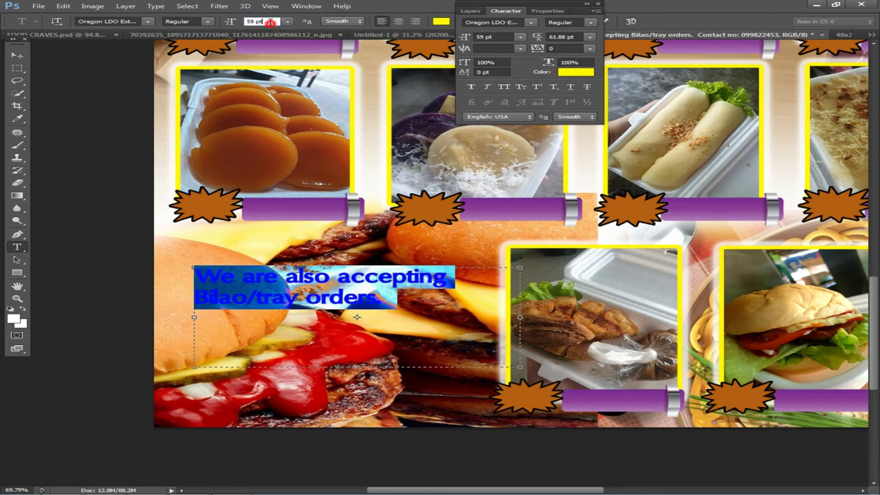
key("Up")
key("Up")
key("Up")
key("Up")
key("Up")
key("Up")
key("Up")
key("Up")
key("Up")
key("Up")
key("Up")
key("Up")
key("Up")
key("Up")
key("Up")
key("Up")
key("Up")
key("Up")
key("Up")
key("Up")
key("Up")
key("Up")
key("Up")
key("Up")
key("Up")
key("Up")
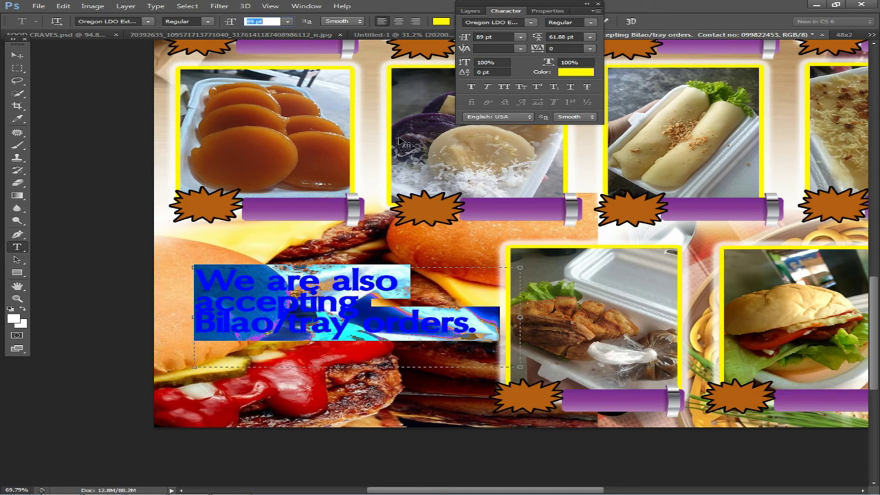
Increase the leading of the "We are also accepting Bilao/tray orders." text to 89.88 pt
left_click(574, 36)
key("Up")
key("Up")
key("Up")
key("Up")
key("Up")
key("Up")
key("Up")
key("Up")
key("Up")
key("Up")
key("Up")
key("Up")
key("Up")
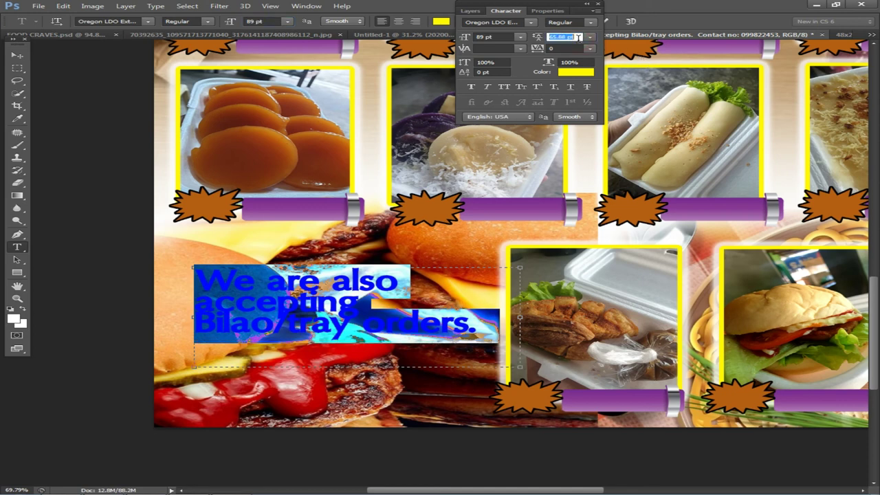
key("Up")
key("Up")
key("Up")
key("Up")
key("Up")
key("Up")
key("Up")
key("Up")
key("Up")
key("Up")
key("Up")
key("Up")
key("Up")
key("Up")
key("Up")
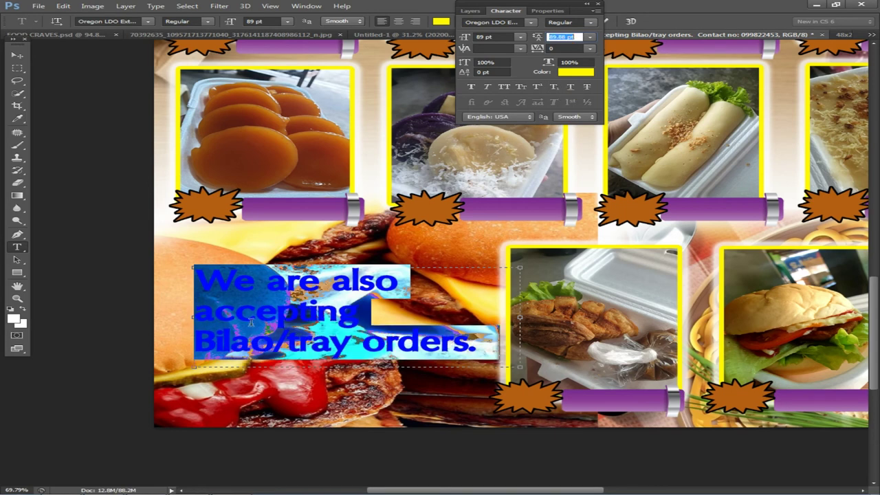
Set the words "We are also accepting" to 74 pt and center the order text
left_click_drag(385, 315, 114, 243)
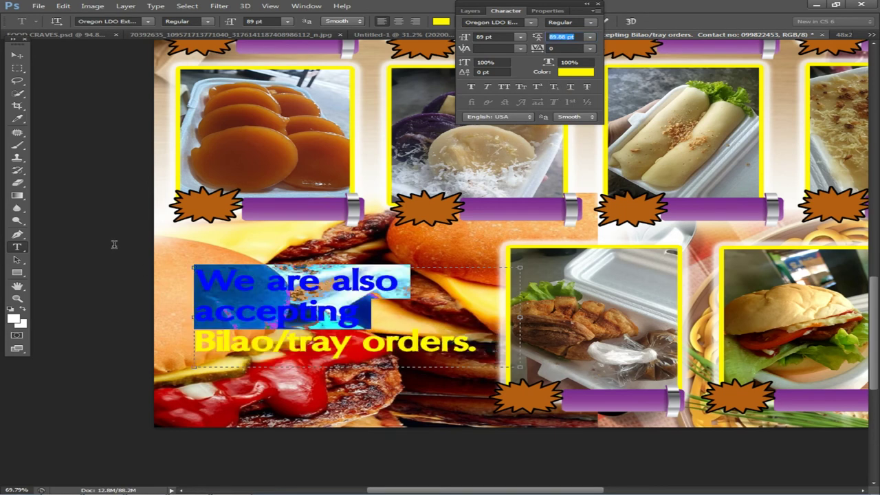
left_click(273, 21)
key("Down")
key("Down")
key("Down")
key("Down")
key("Down")
key("Down")
key("Down")
key("Down")
key("Down")
key("Down")
key("Down")
key("Down")
key("Down")
key("Down")
key("Down")
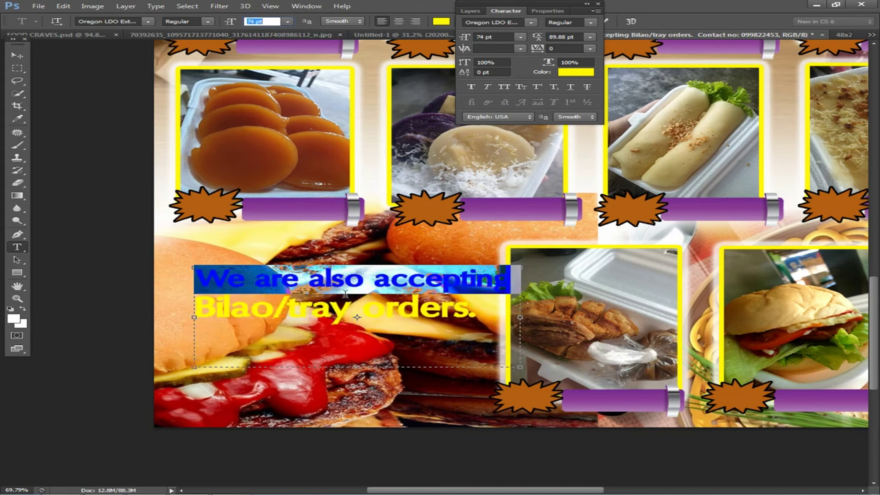
left_click(397, 21)
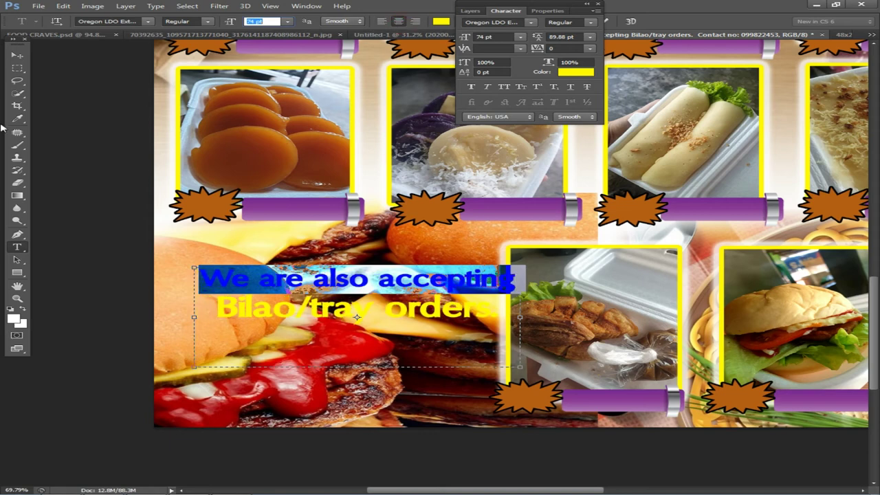
Move the order text left so that it clears the neighbouring food photo
left_click(17, 55)
left_click_drag(489, 295, 433, 302)
scroll(405, 309, "down", 1)
scroll(356, 329, "up", 1)
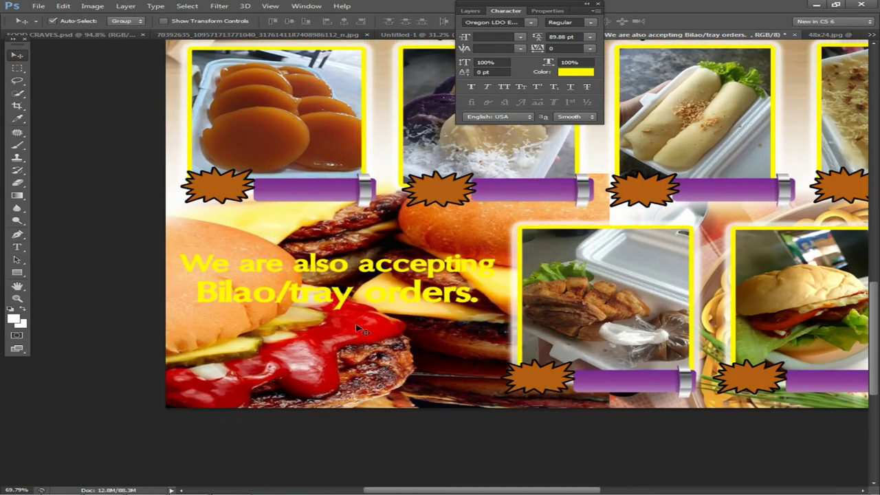
Duplicate the order text just below the original and replace the copy's wording with the copied contact number line
left_click_drag(347, 264, 349, 342)
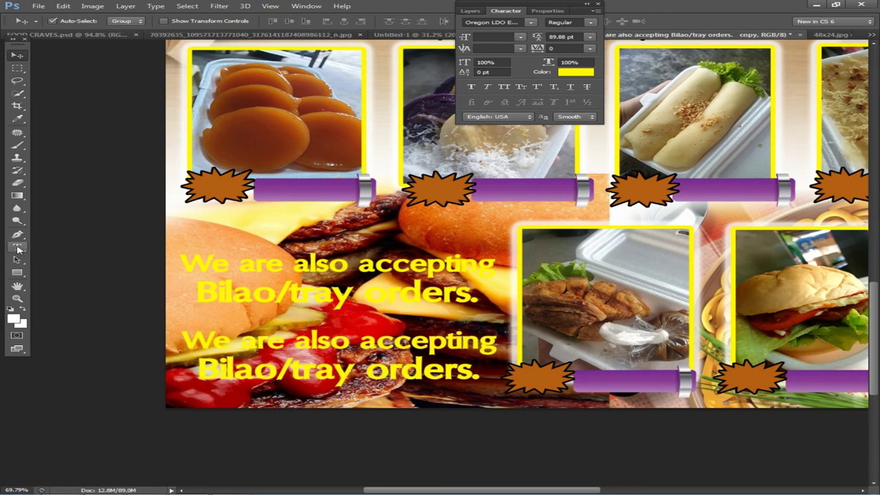
left_click(17, 250)
left_click(294, 351)
key("ctrl+a")
key("ctrl+v")
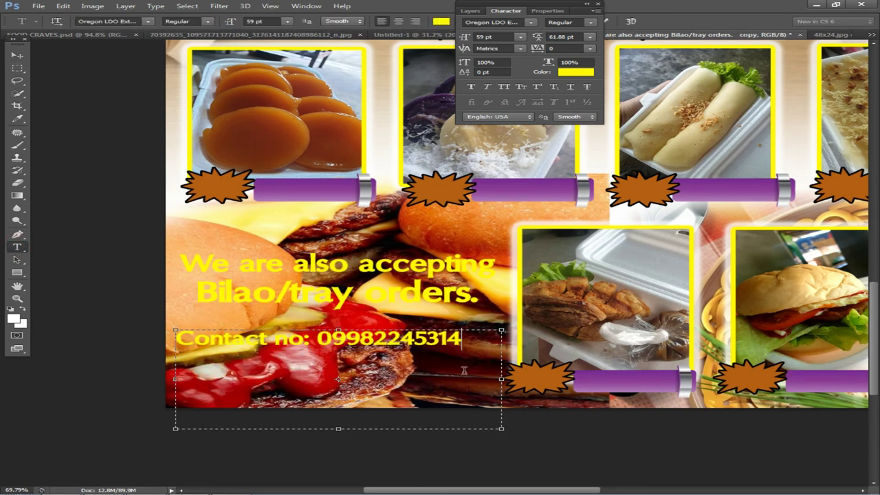
Make the contact line's text box wider and shorter, and place the line centered directly under the order text
left_click_drag(500, 428, 530, 387)
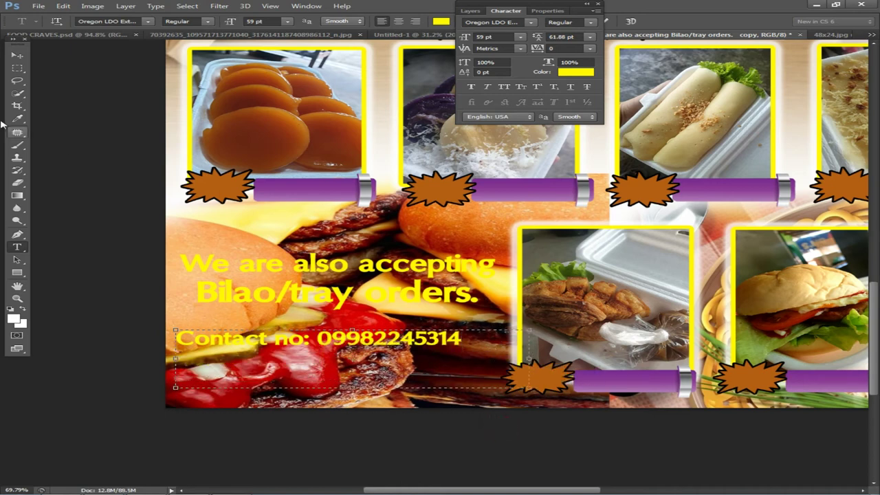
left_click(18, 54)
left_click_drag(375, 347, 393, 325)
key("Down")
key("Down")
key("Down")
key("Down")
key("Down")
key("Down")
key("Down")
key("Down")
key("Down")
key("Down")
key("Down")
Display the layer stack and select the "We are also accepting Bilao/tray orders." text layer
right_click(306, 299)
left_click(336, 307)
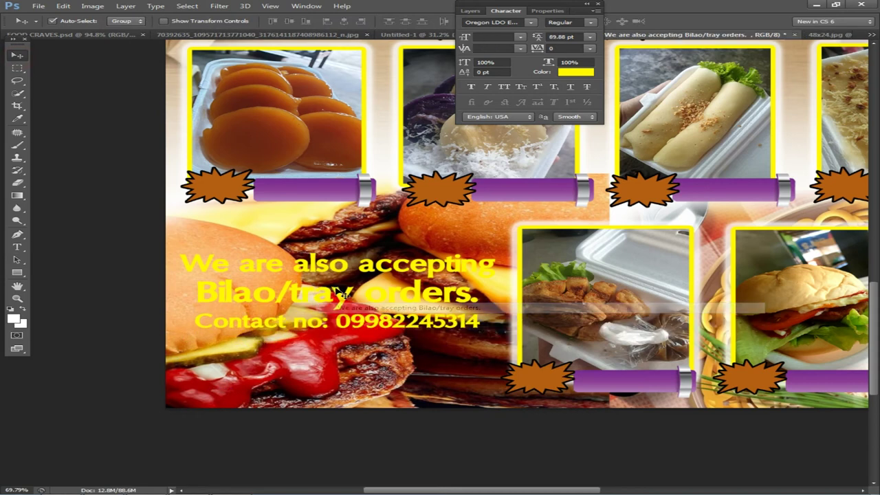
left_click(470, 11)
right_click(346, 279)
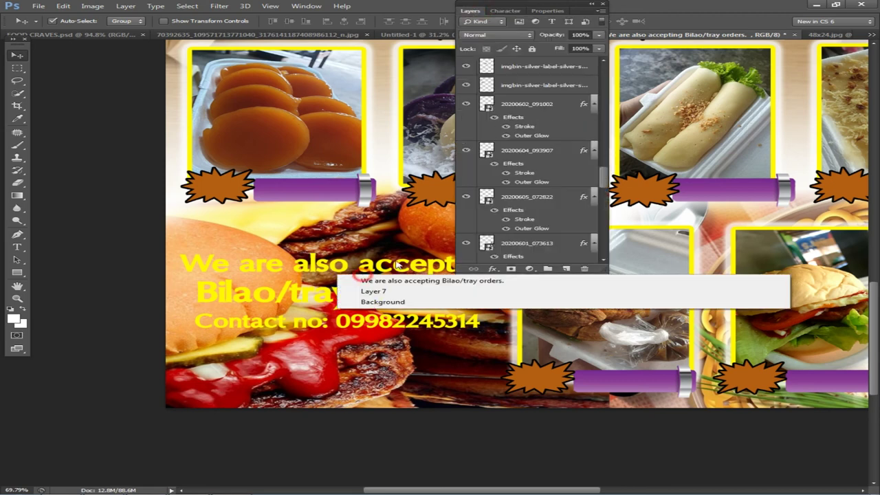
left_click(474, 278)
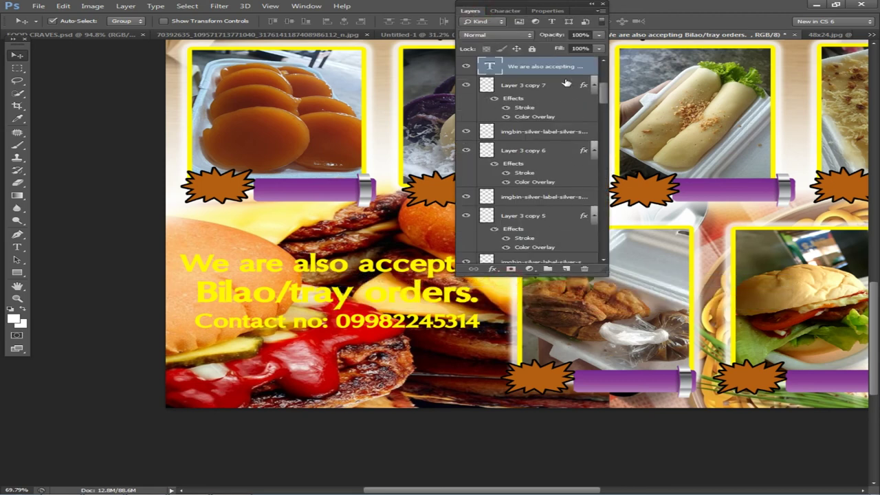
double_click(565, 84)
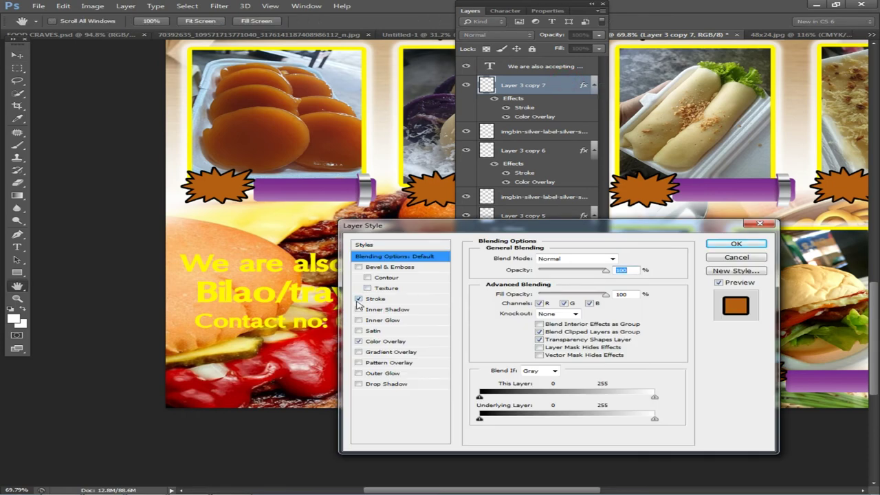
left_click(380, 302)
left_click_drag(535, 257, 543, 267)
key("Escape")
right_click(290, 290)
left_click_drag(304, 295, 305, 297)
double_click(577, 80)
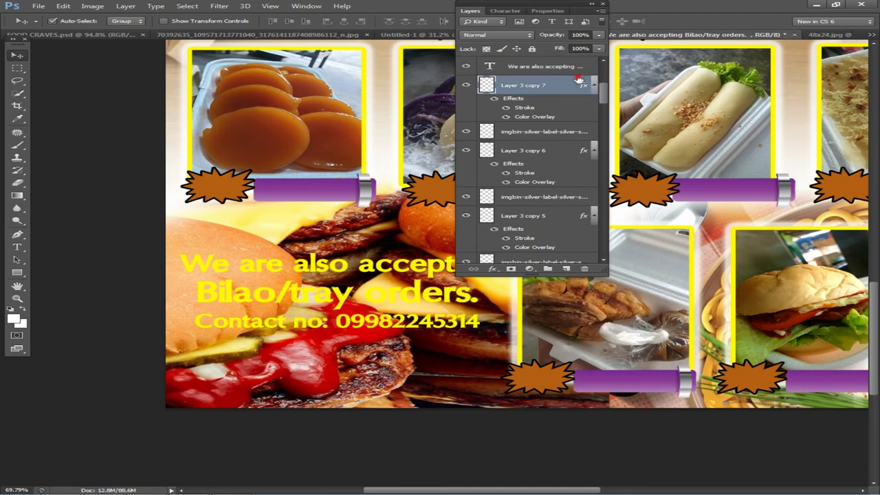
key("Escape")
Add a 9 px black outside Stroke to the "We are also accepting Bilao/tray orders." text layer
left_click(579, 72)
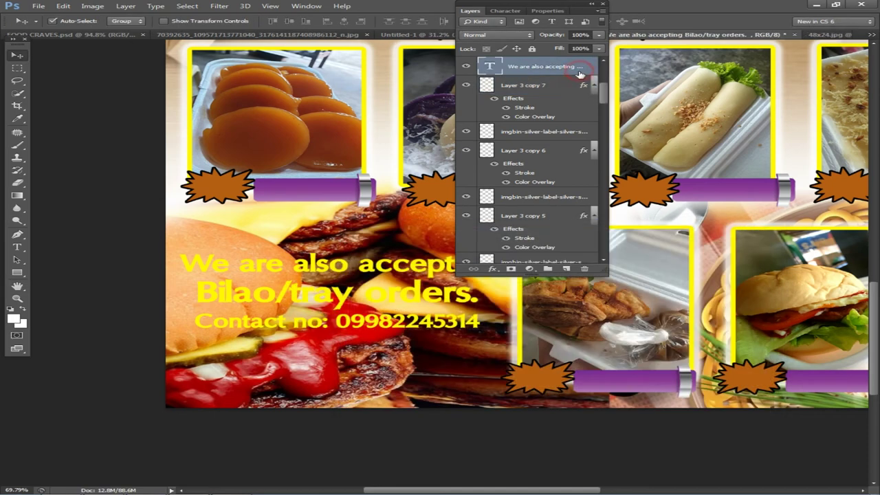
double_click(580, 75)
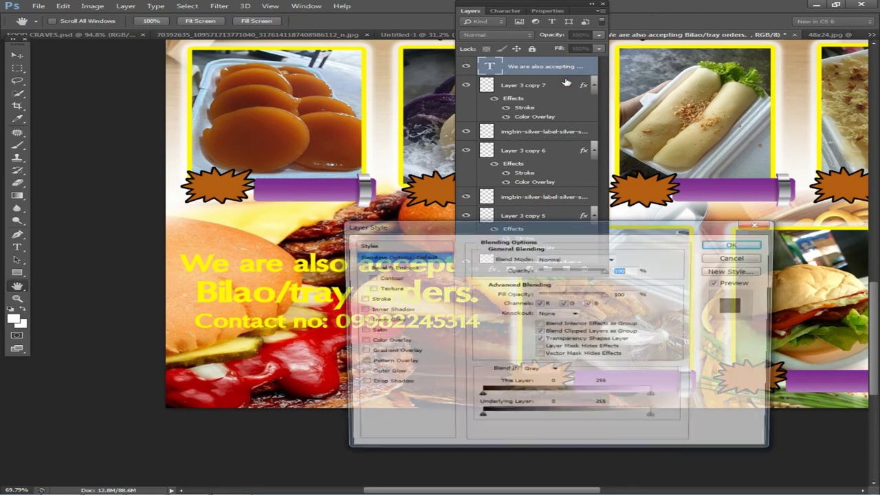
left_click(374, 299)
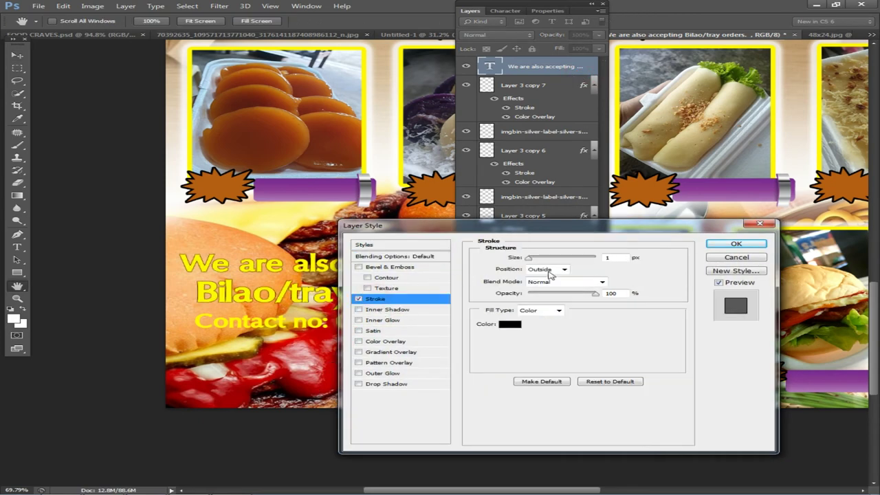
left_click_drag(535, 261, 536, 262)
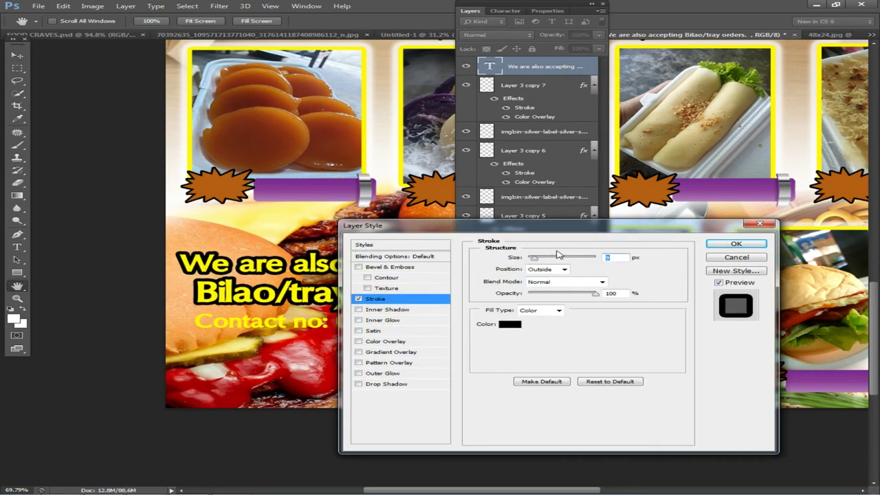
left_click(736, 244)
Nudge the contact number line slightly down and give it a white (ffffff) Color Overlay
left_click_drag(413, 319, 413, 321)
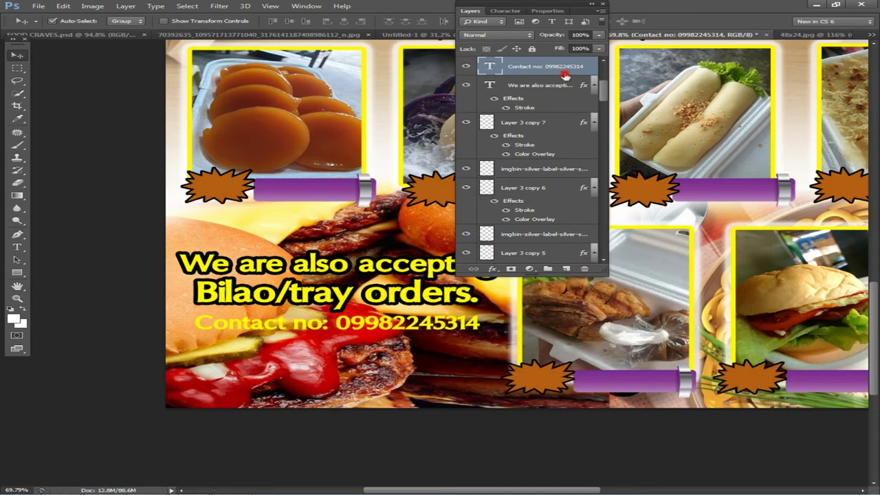
double_click(565, 74)
left_click(402, 341)
left_click(628, 259)
type("ffffff")
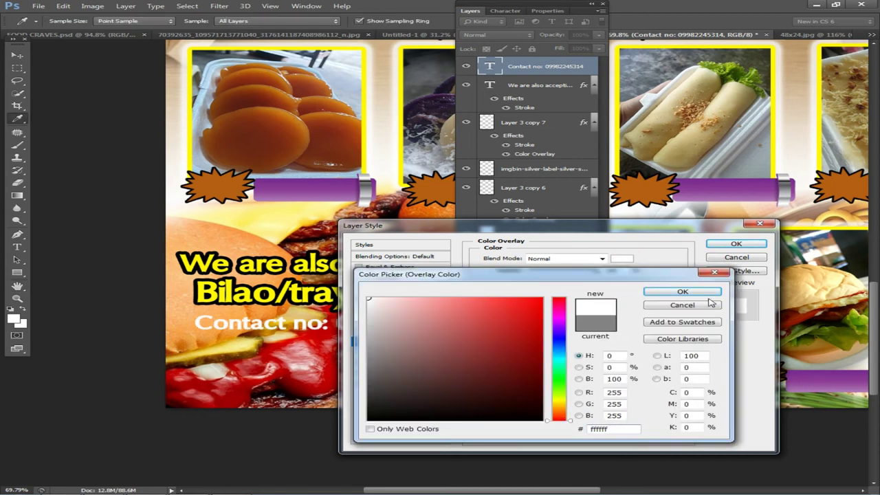
left_click(719, 292)
Add a 10 px black outside Stroke to the contact number line and apply its layer style
left_click(375, 298)
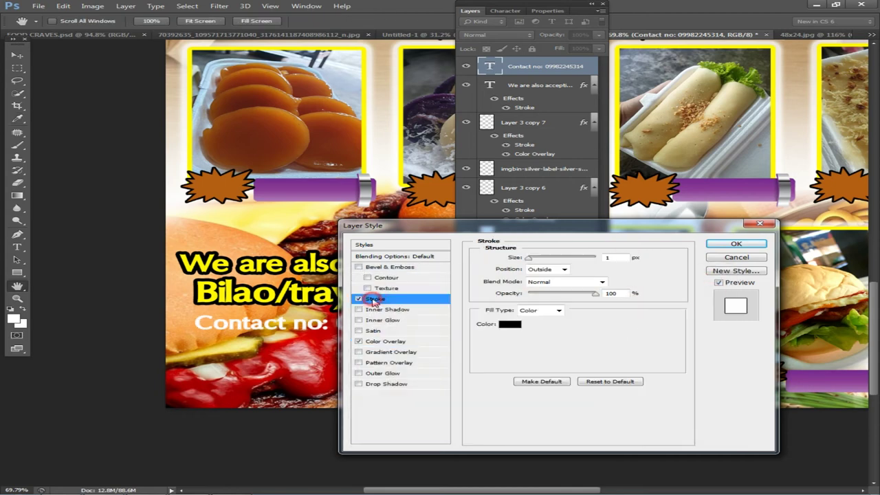
left_click_drag(534, 260, 537, 263)
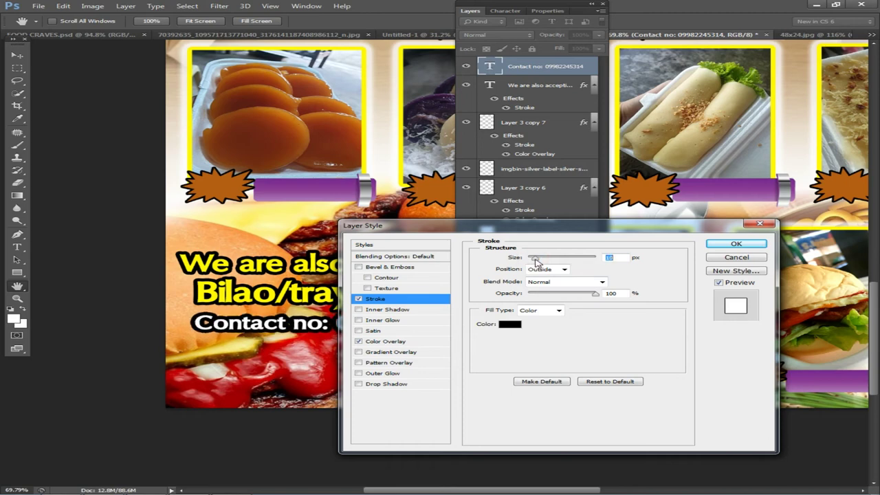
left_click(734, 243)
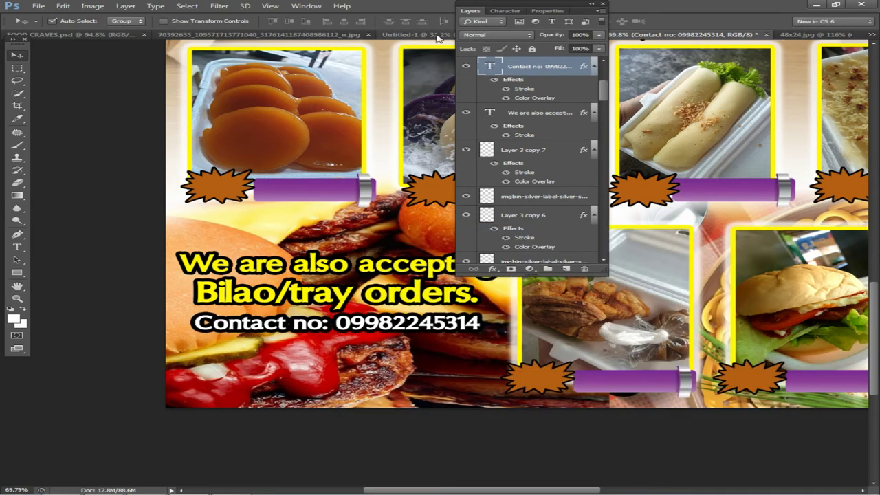
left_click(479, 11)
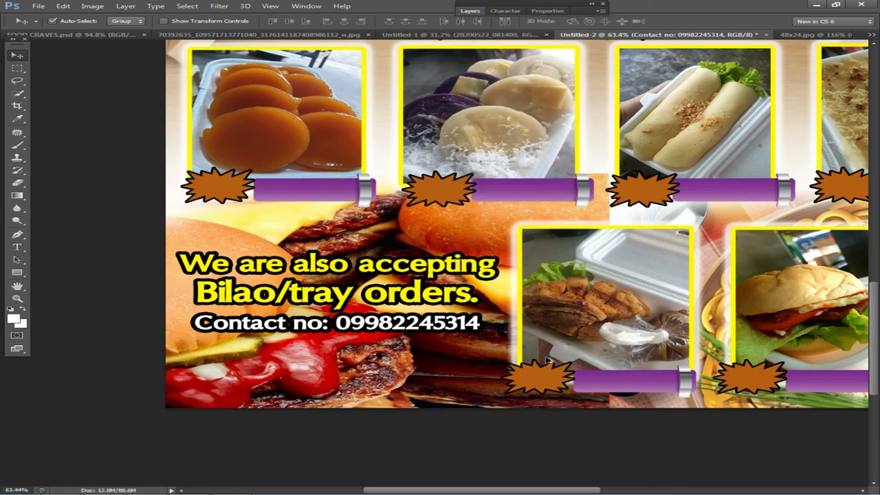
Move the "We are also accepting Bilao/tray orders." text slightly up to widen the gap above the contact line
key("ctrl+0")
scroll(459, 431, "up", 4)
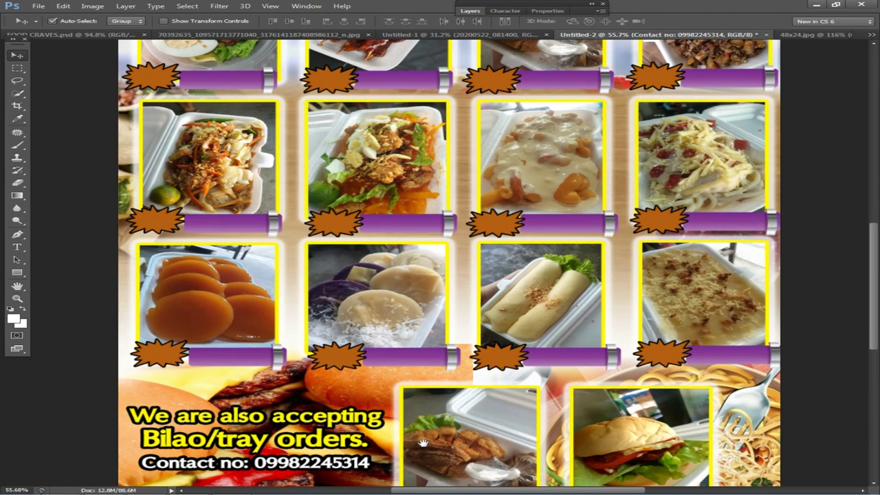
left_click_drag(427, 433, 544, 271)
right_click(429, 289)
left_click(457, 297)
left_click_drag(458, 292, 459, 295)
left_click(417, 273)
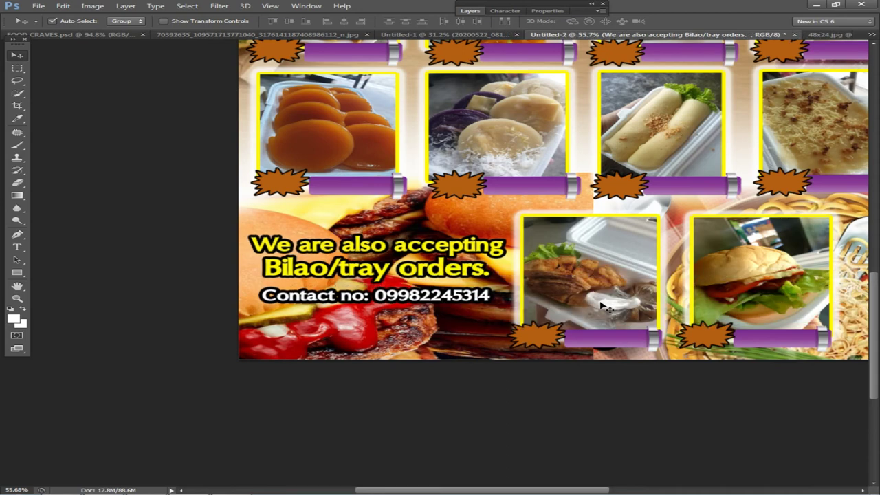
Open the Layer Style settings of the "We are also accepting Bilao/tray orders." text layer
scroll(576, 283, "down", 3)
scroll(576, 284, "up", 5)
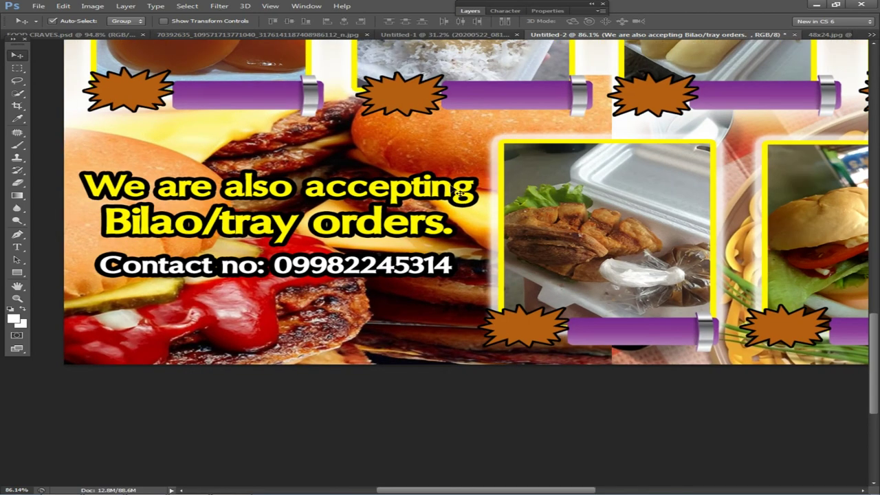
left_click(474, 11)
double_click(554, 117)
key("Return")
double_click(570, 118)
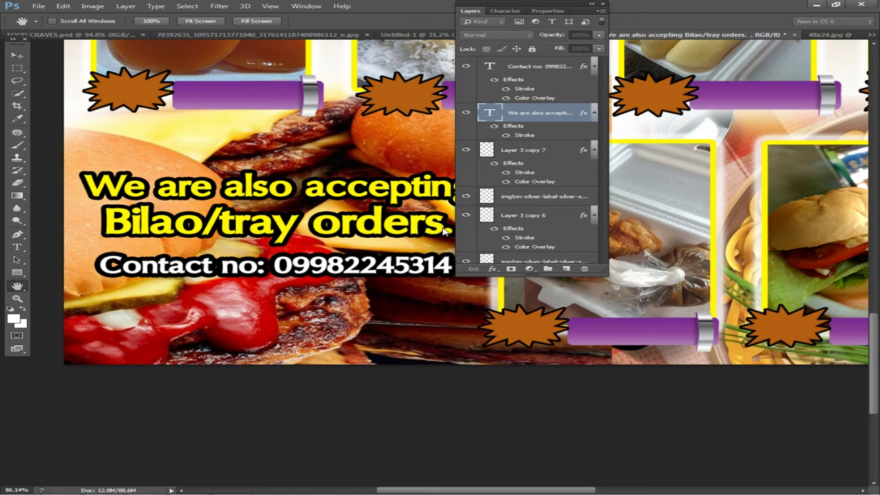
Try 00ccff as the Stroke color of the order text
left_click(376, 299)
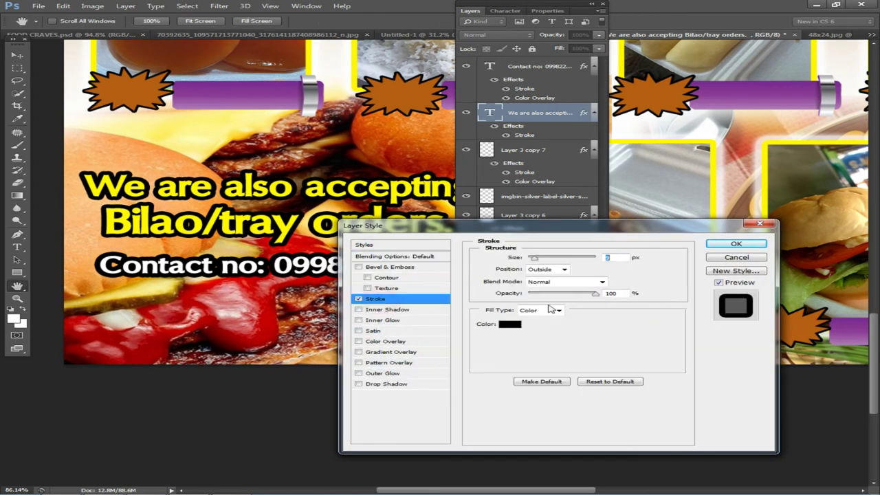
left_click(509, 325)
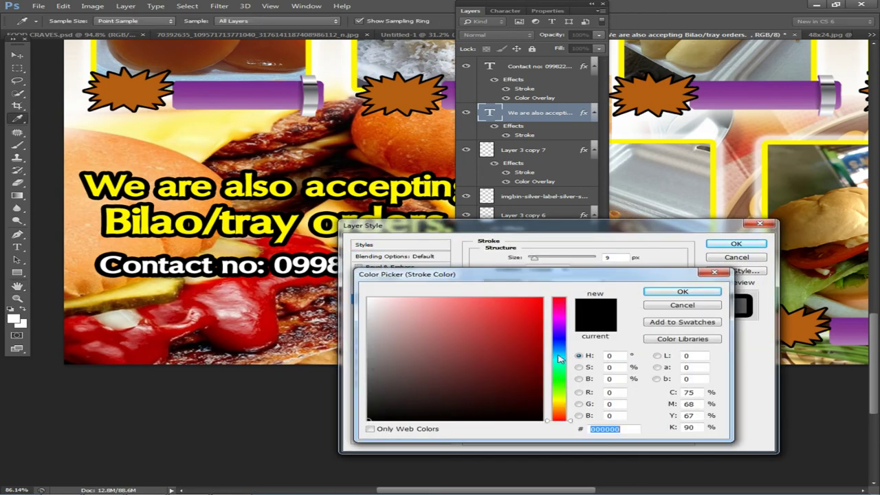
type("00ccff")
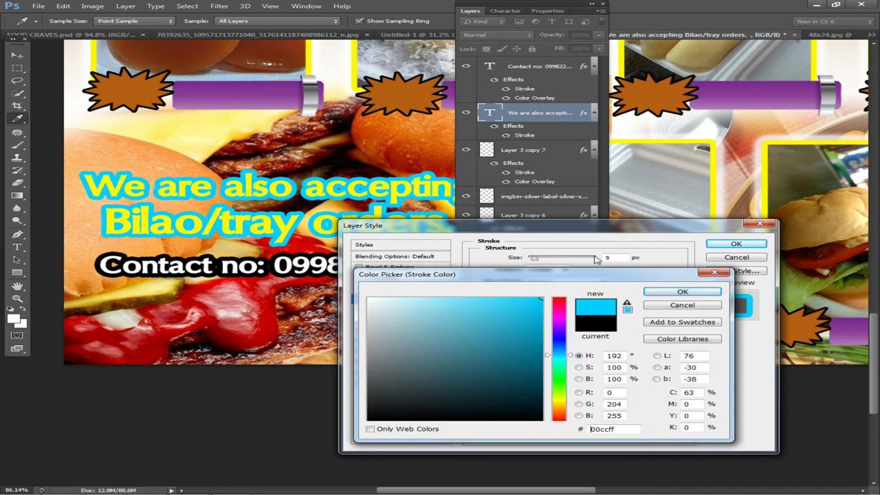
key("Escape")
Give the "We are also accepting Bilao/tray orders." text a bright green 0aff21 Color Overlay and apply its layer style
left_click(401, 341)
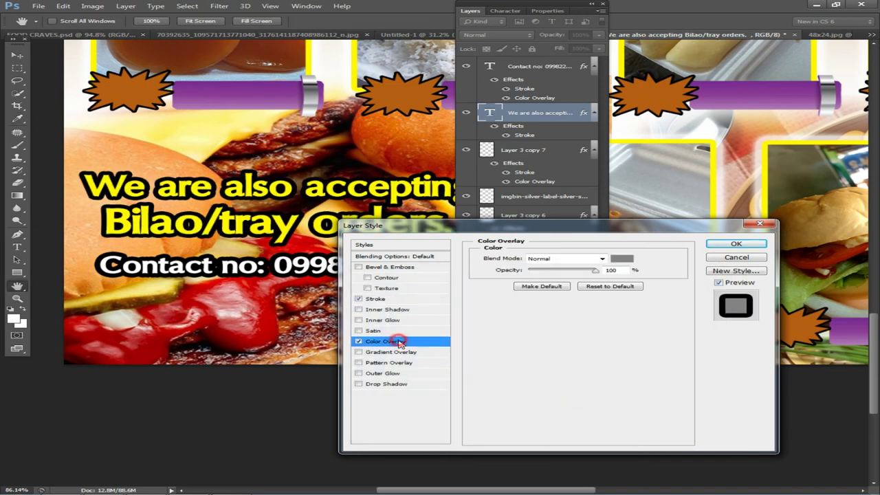
left_click(622, 258)
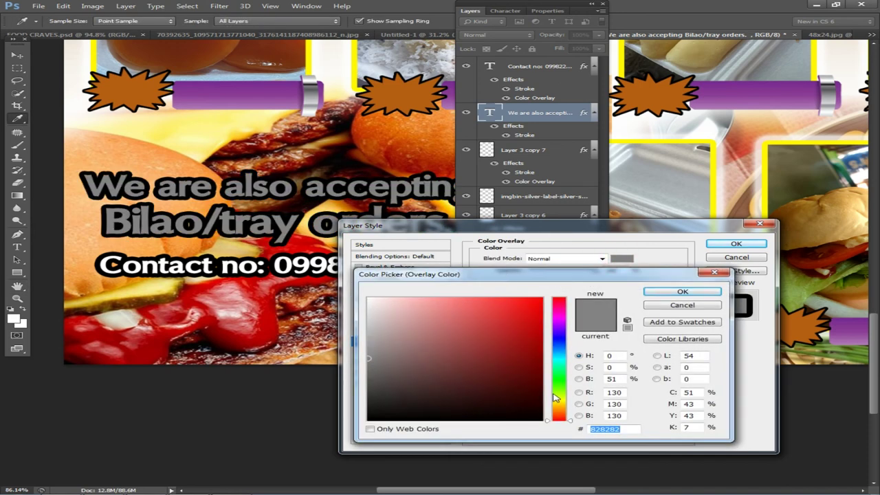
left_click_drag(554, 397, 555, 375)
type("05e129")
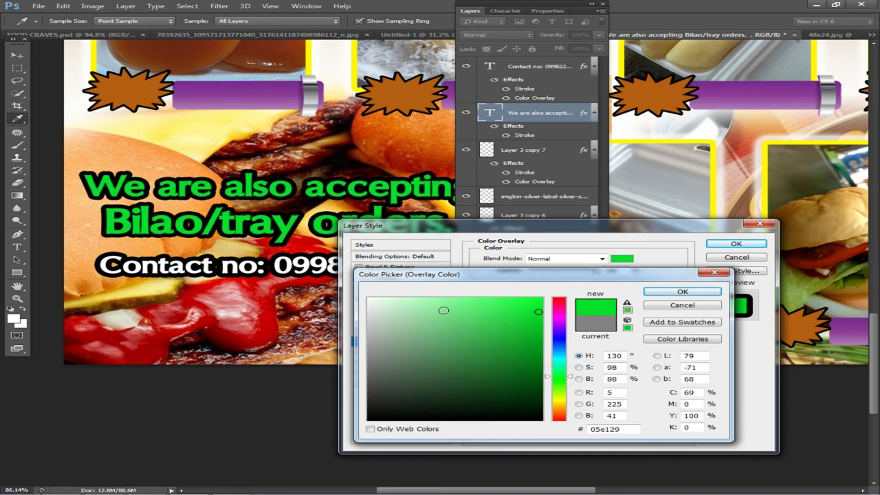
left_click_drag(539, 311, 535, 297)
left_click(560, 372)
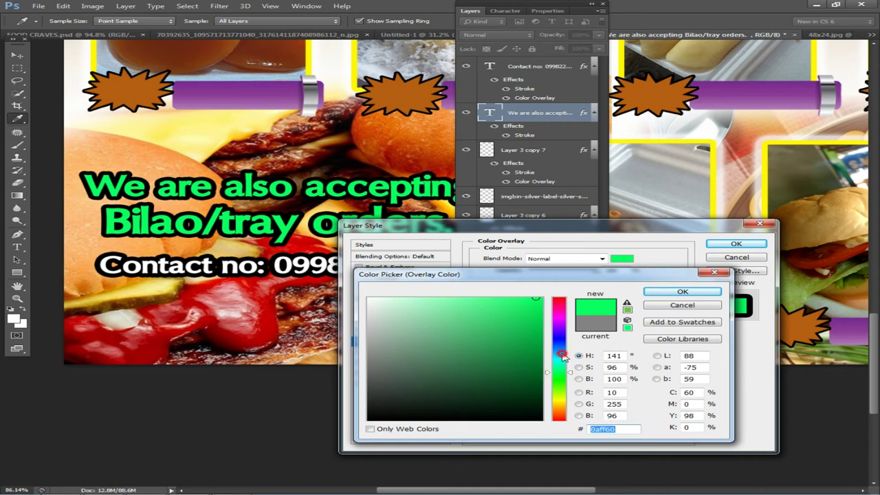
left_click(562, 354)
left_click(566, 371)
left_click_drag(560, 377, 563, 379)
left_click(564, 371)
left_click(562, 379)
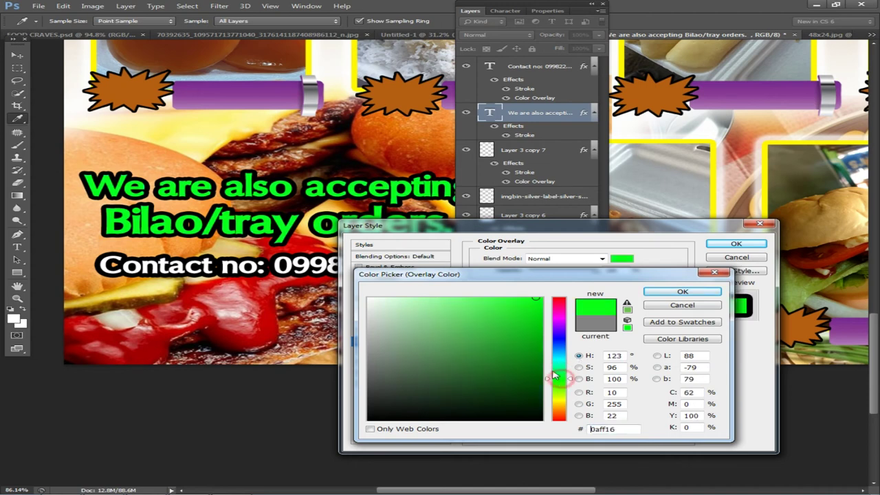
left_click(560, 378)
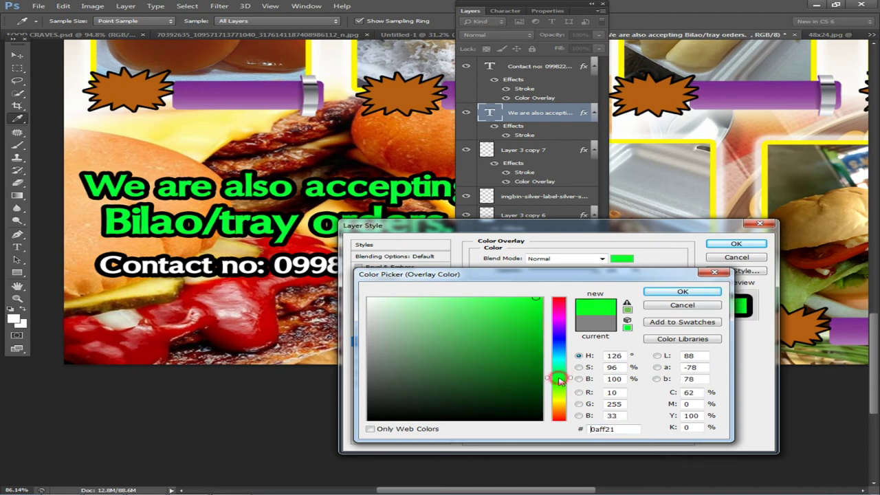
left_click(708, 291)
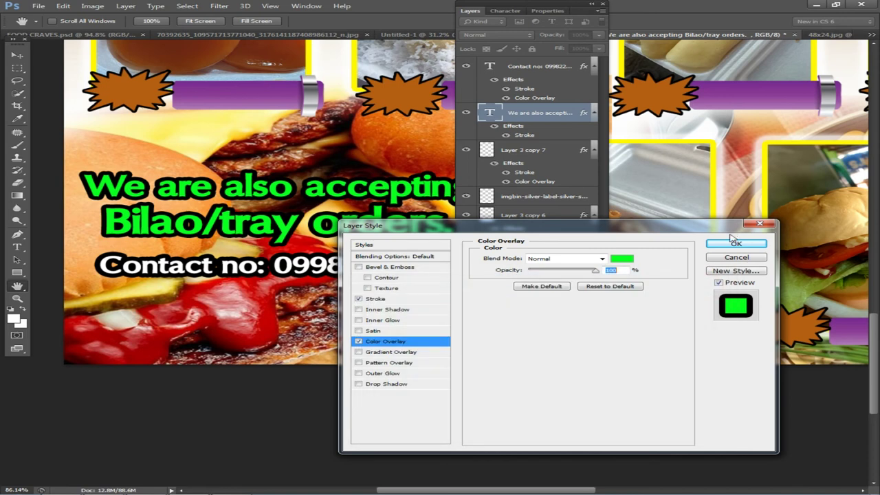
left_click(734, 243)
double_click(470, 12)
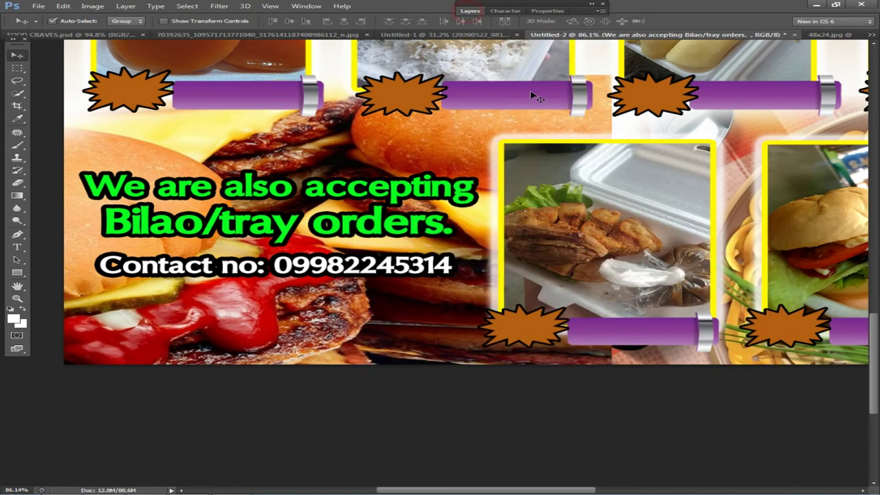
Duplicate the contact number line and place the copy over the label banners beneath the first row of food photos
scroll(594, 124, "down", 5)
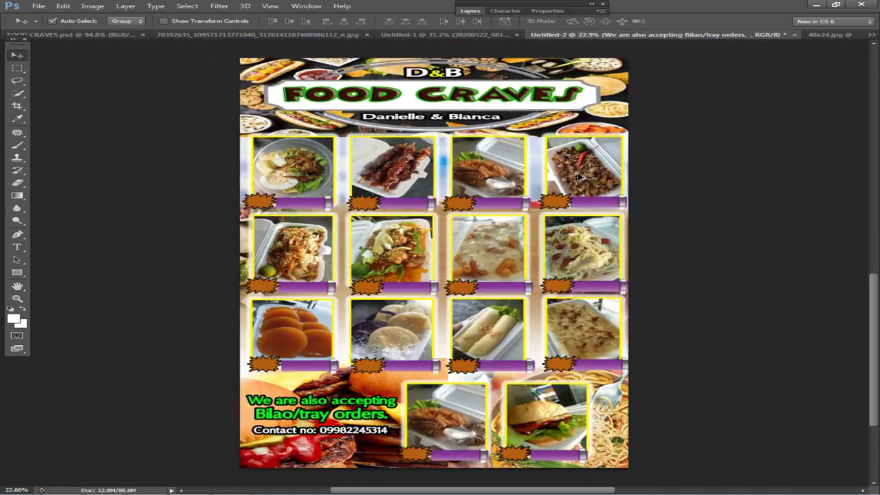
scroll(579, 178, "up", 1)
scroll(318, 260, "up", 2)
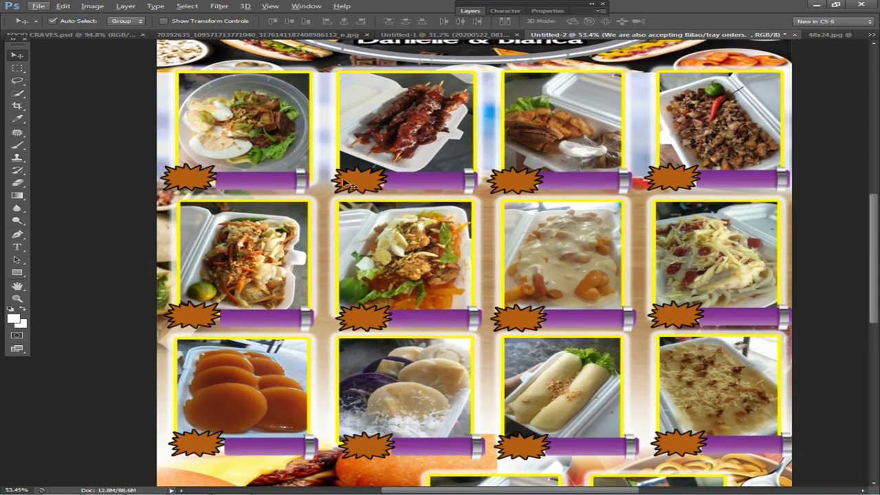
scroll(288, 308, "down", 2)
scroll(257, 407, "up", 1)
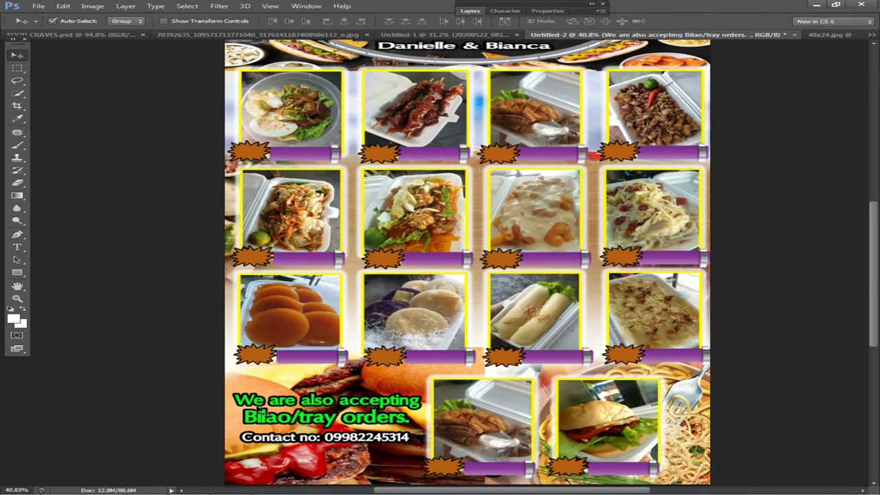
left_click_drag(302, 453, 350, 175)
scroll(352, 173, "up", 2)
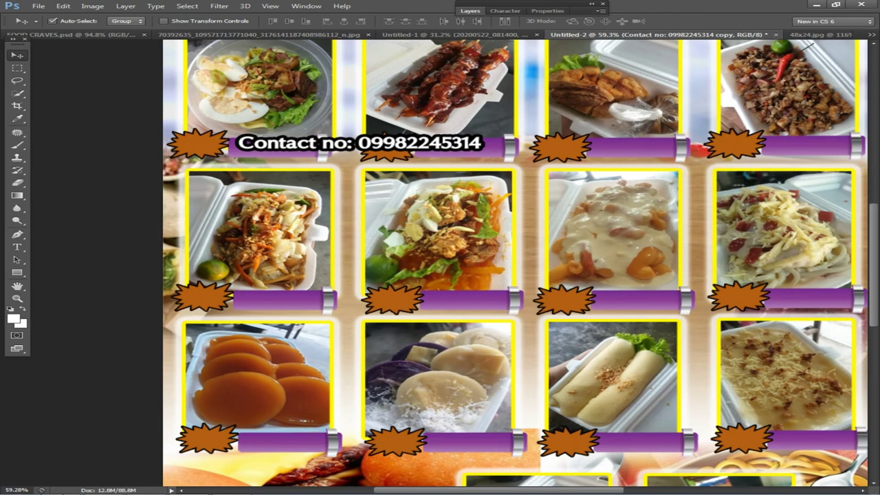
Examine the poster's photo rows, empty label banners and order text from the header down to the lower edge
scroll(454, 306, "down", 2)
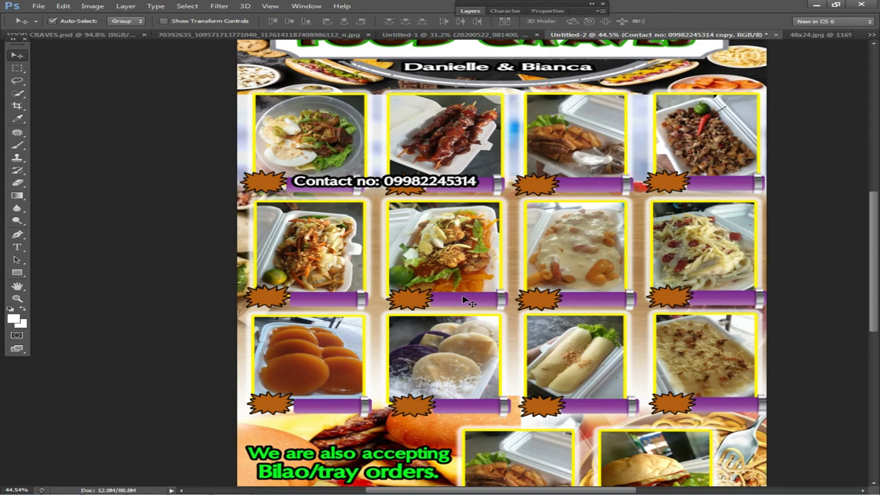
scroll(467, 301, "down", 4)
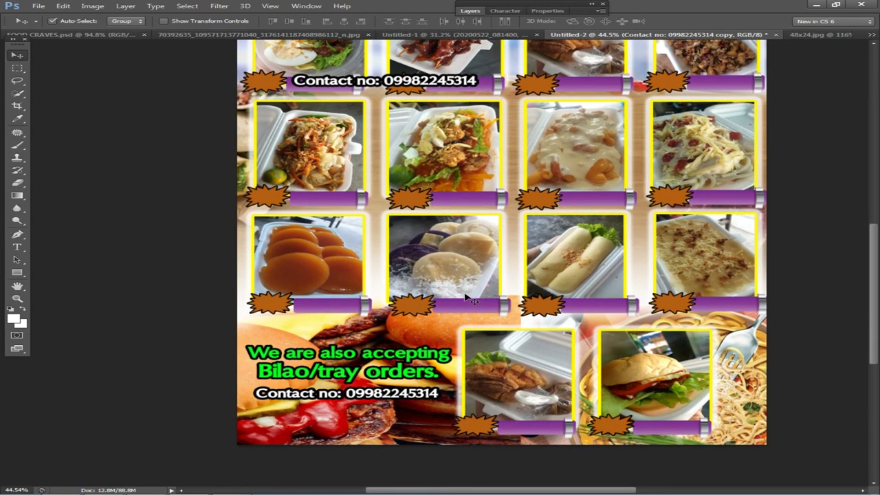
scroll(467, 301, "up", 3)
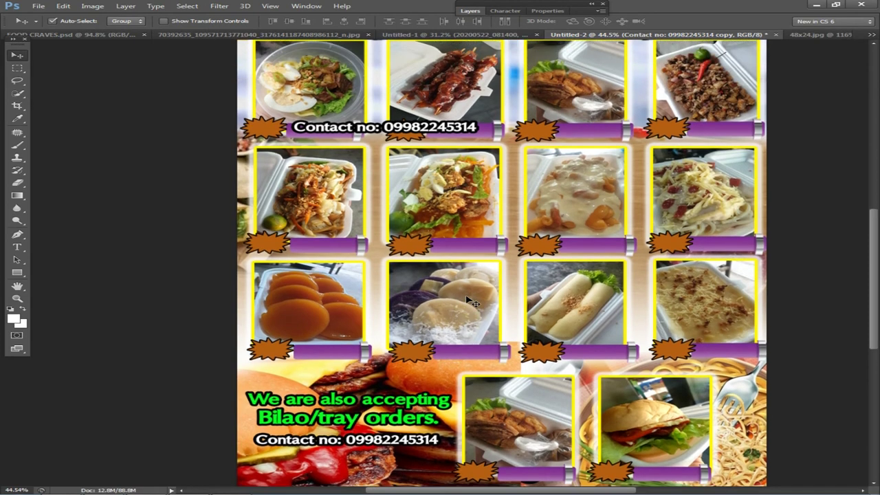
scroll(468, 303, "up", 3)
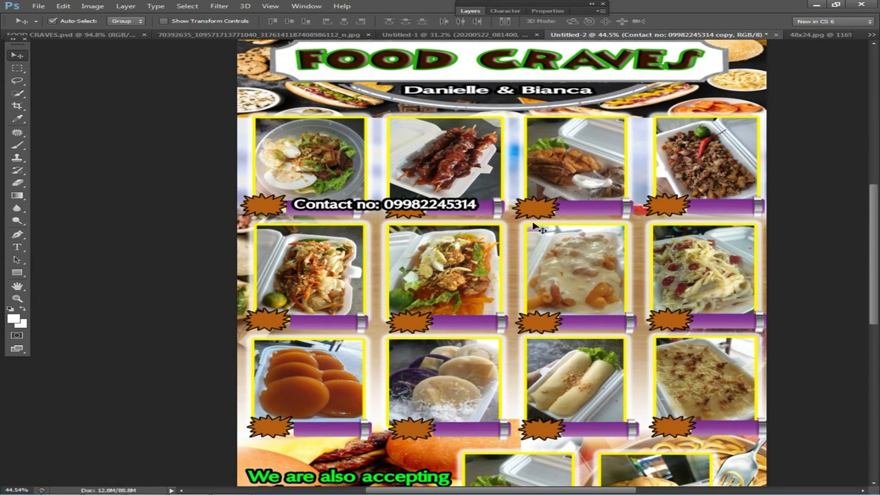
scroll(561, 207, "down", 1)
scroll(516, 261, "down", 1)
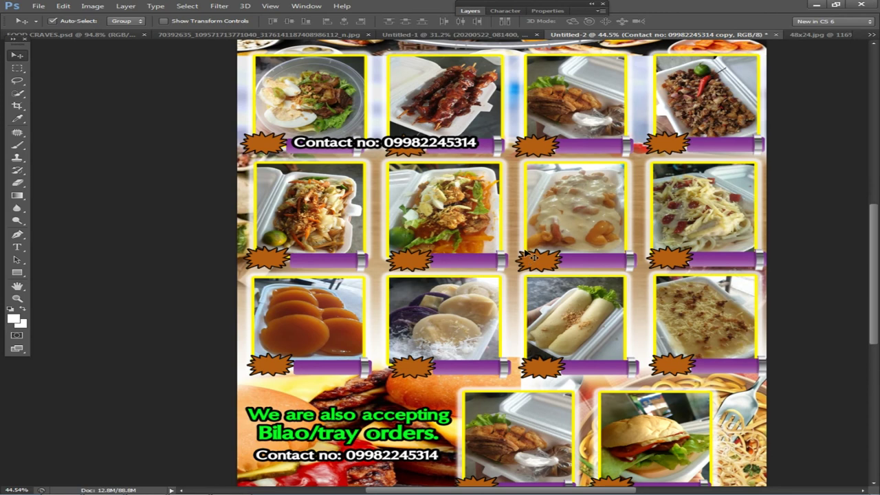
scroll(545, 244, "down", 1)
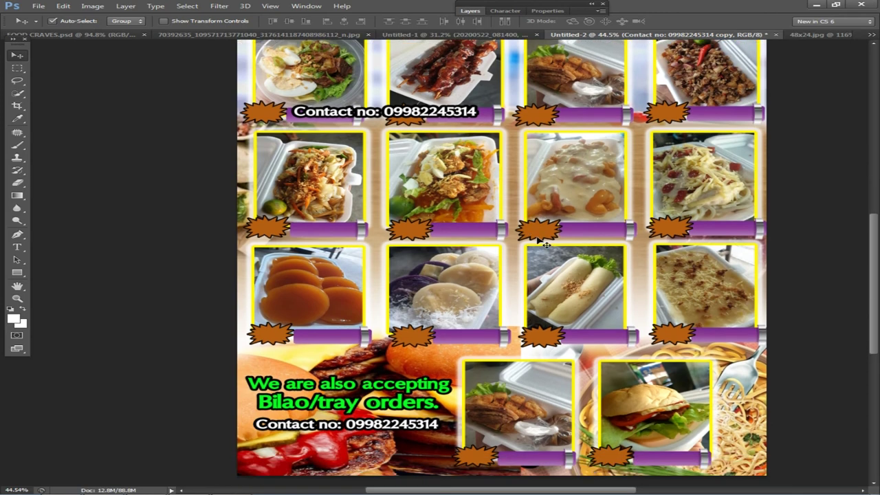
scroll(543, 244, "down", 1)
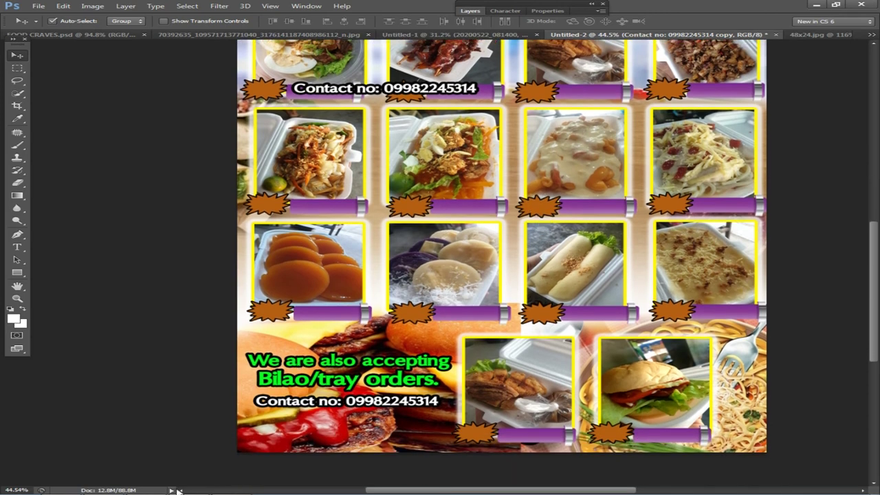
mouse_move(176, 492)
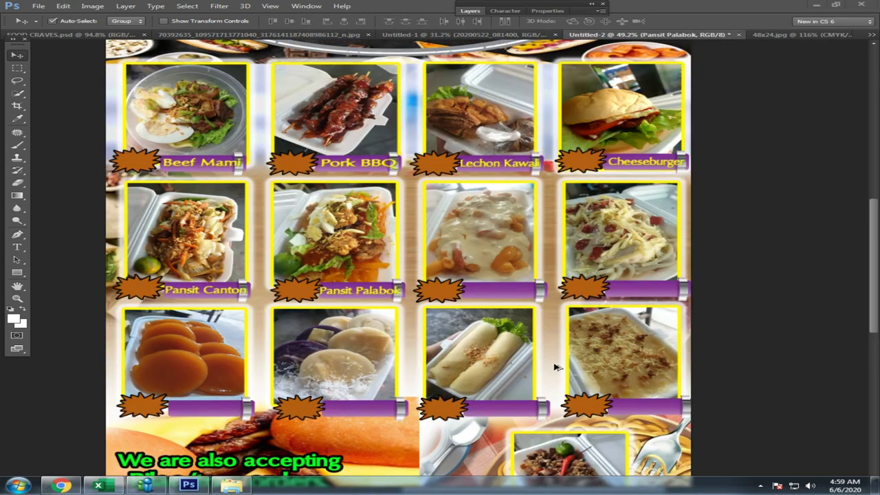
Duplicate the Pansit Palabok label onto the banner of the second row's third photo and change its text to "Baked Mac"
right_click(356, 294)
left_click(363, 299)
left_click_drag(359, 297, 490, 300, "alt")
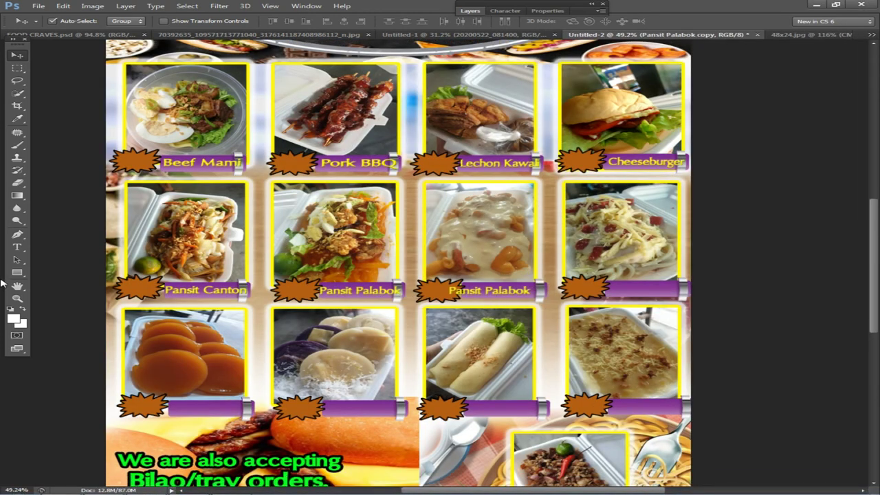
left_click(17, 247)
triple_click(500, 289)
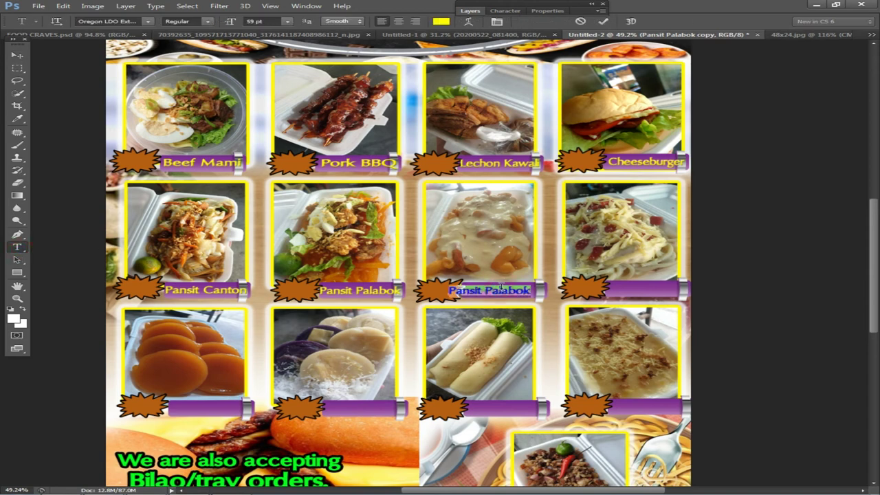
type("Baked Mac")
left_click(17, 55)
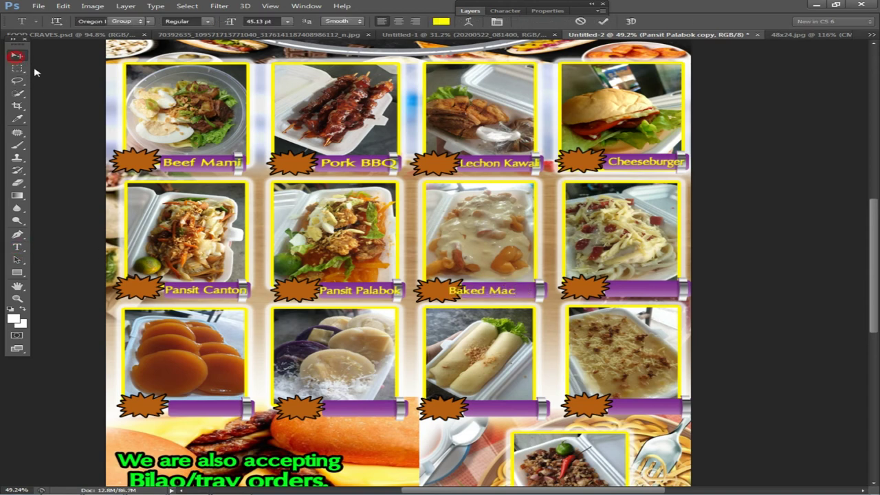
Nudge the Baked Mac label to the right so it sits clear of the starburst on its banner
key("Right")
key("Right")
key("Right")
key("Right")
key("Right")
key("Right")
key("Right")
key("Right")
key("Right")
key("Right")
key("Right")
key("Right")
key("Right")
key("Right")
key("Right")
key("Right")
key("Right")
key("Right")
key("Right")
key("Right")
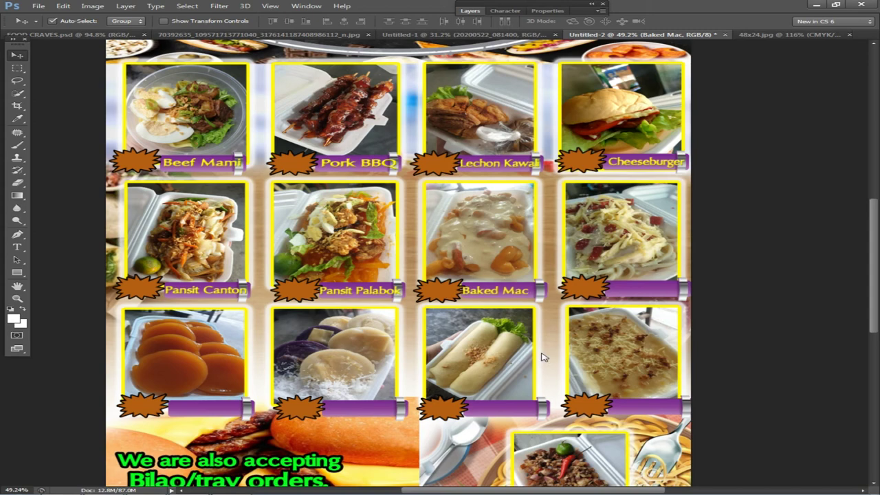
Switch to Chrome and copy the dish name "Creamy Carbonara" from the client's menu list in the chat
left_click(66, 483)
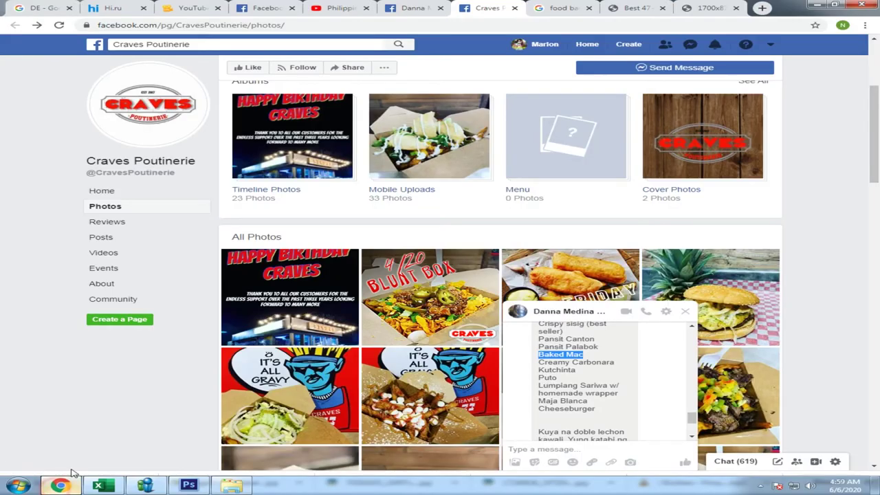
left_click(689, 47)
left_click(564, 83)
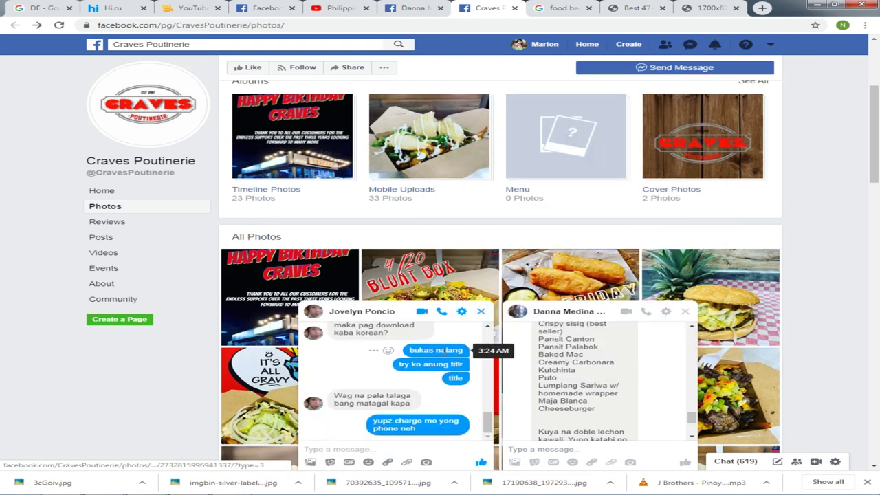
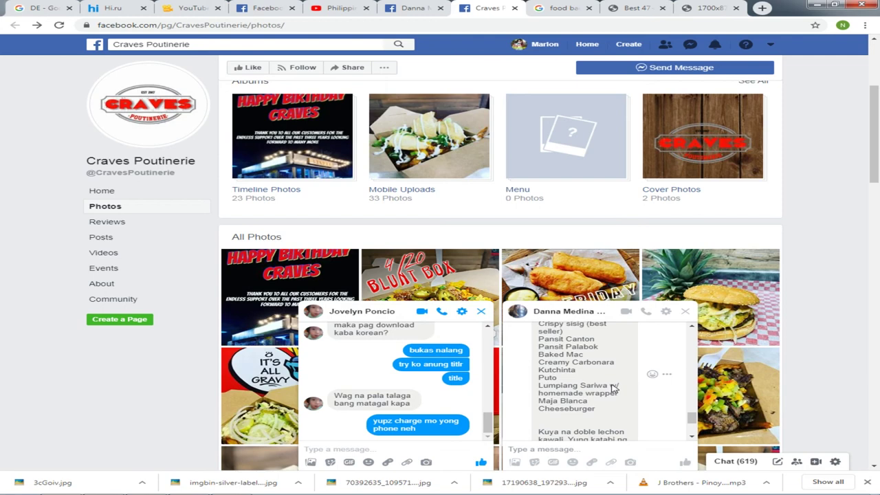
left_click_drag(611, 361, 543, 370)
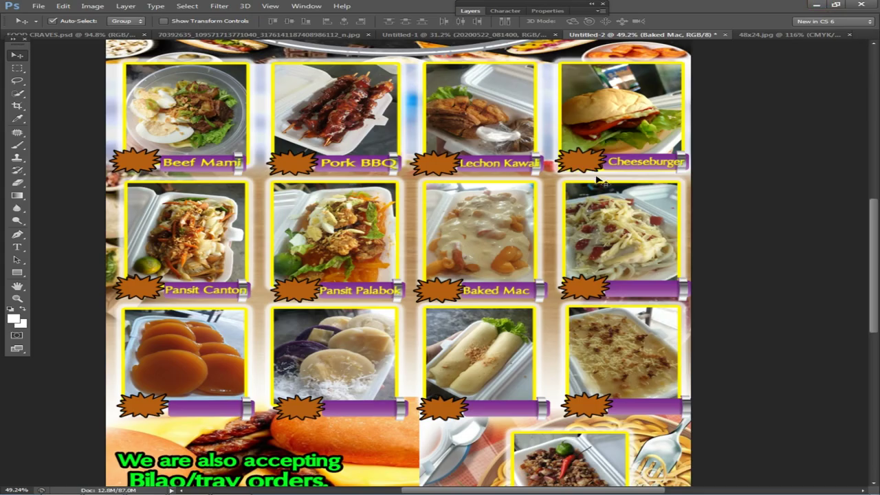
Back in Photoshop, duplicate the Baked Mac label onto the banner of the second row's fourth photo
scroll(578, 325, "up", 1)
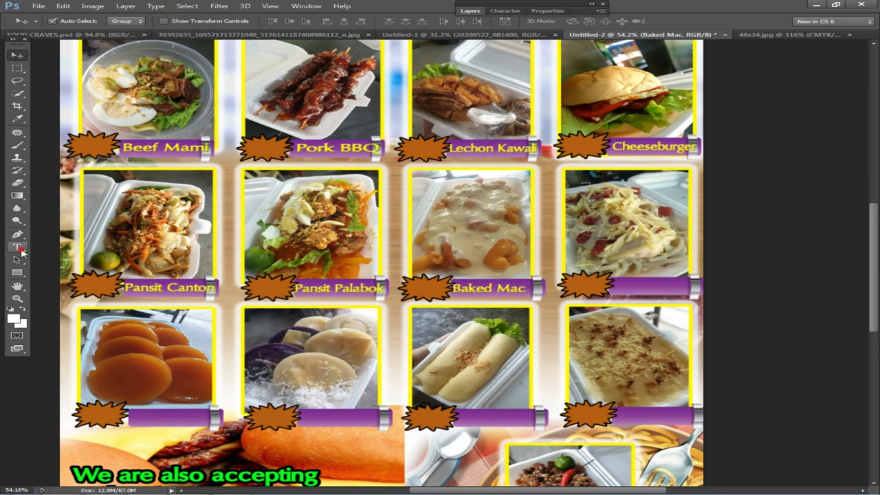
left_click(17, 246)
scroll(582, 251, "up", 2)
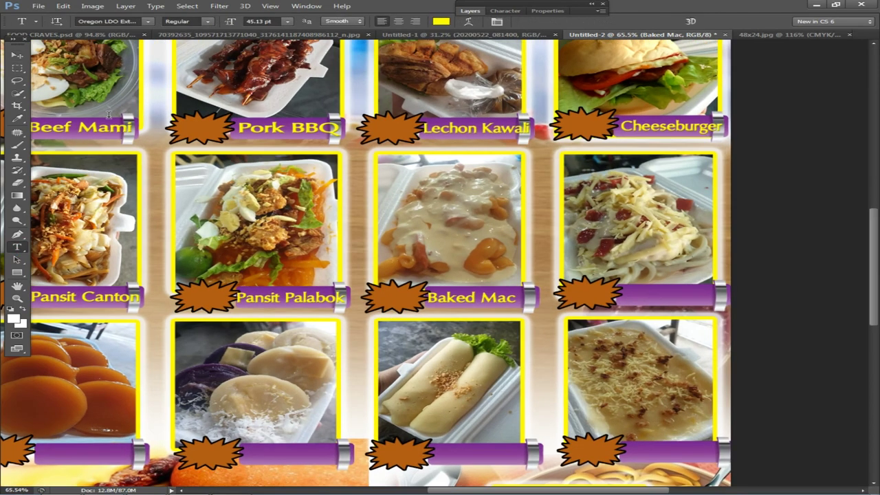
left_click(15, 57)
scroll(420, 247, "up", 3)
right_click(474, 314)
left_click(485, 323)
left_click_drag(479, 316, 818, 319, "alt")
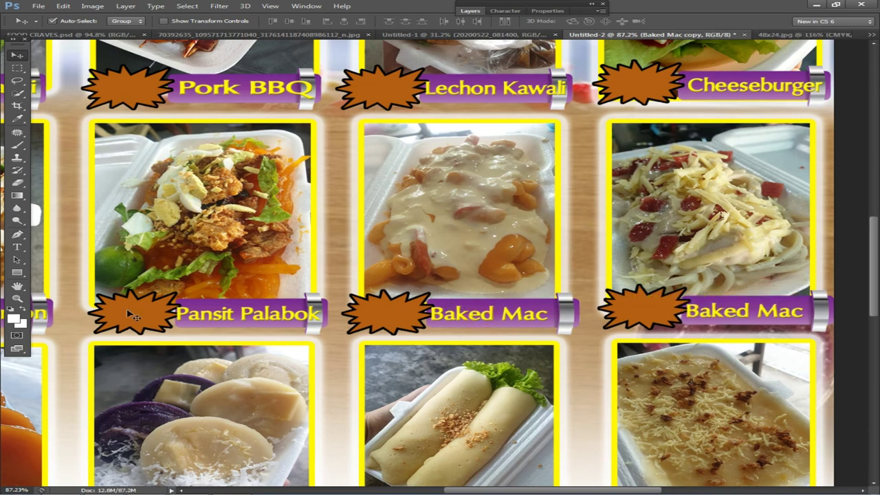
Replace the duplicated label's text with "Creamy Carbonara"
left_click(17, 246)
left_click(708, 307)
key("ctrl+a")
type("Creamy Carbo")
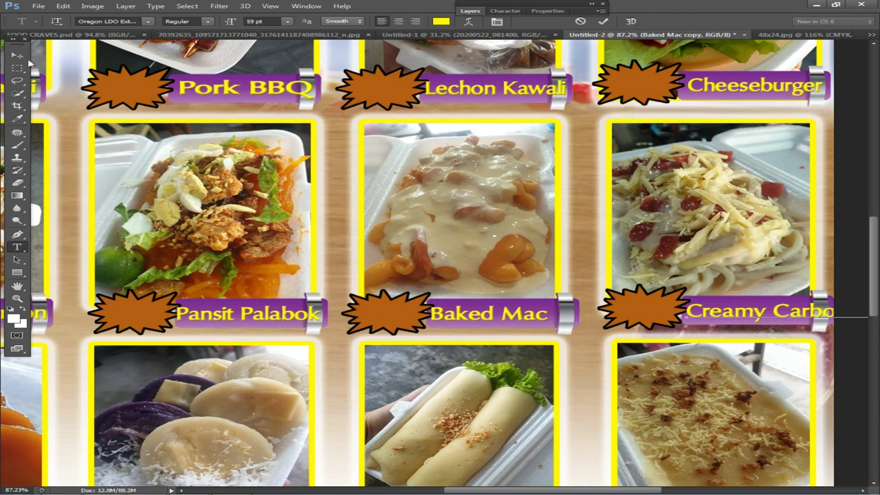
left_click(17, 55)
Squeeze the Creamy Carbonara label horizontally with Free Transform so it fits within its purple banner
scroll(467, 199, "up", 2)
left_click_drag(801, 338, 487, 308)
key("ctrl+t")
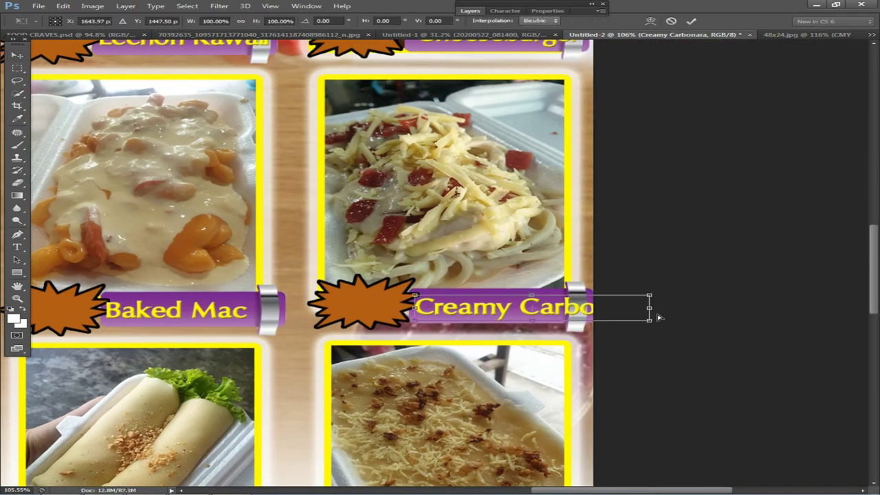
left_click_drag(648, 308, 587, 314)
key("Return")
scroll(479, 327, "up", 3)
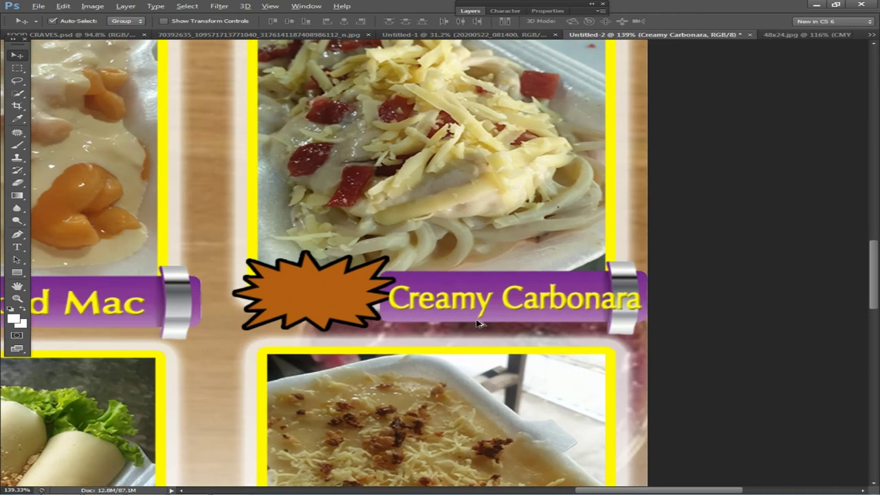
scroll(479, 323, "down", 4)
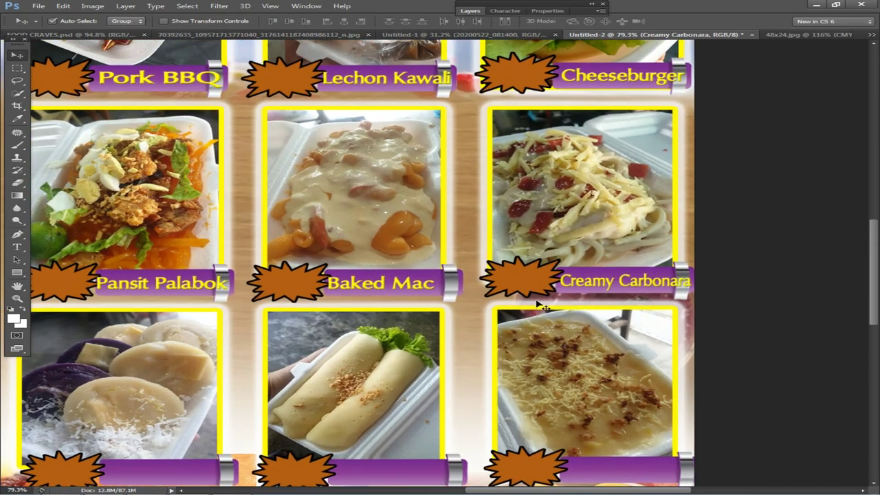
Shift the orange starburst beside the Creamy Carbonara label slightly to the left
right_click(523, 285)
left_click(530, 291)
left_click_drag(531, 293, 505, 282)
right_click(515, 282)
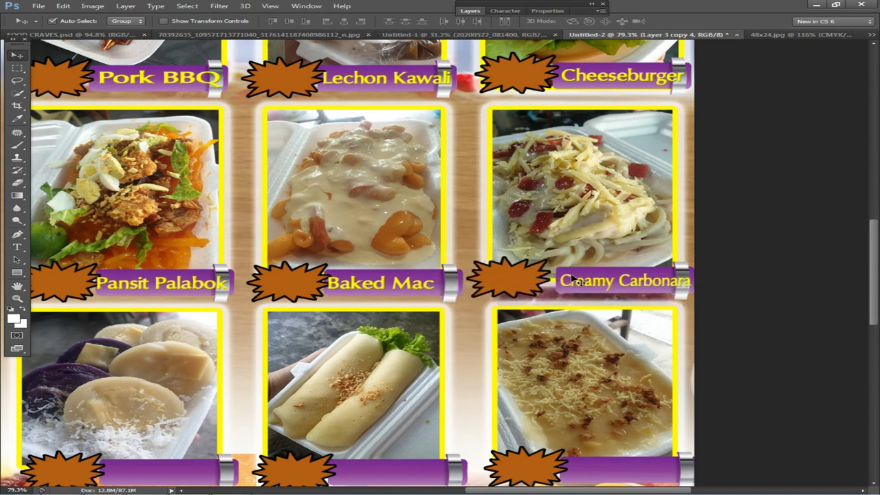
Move the Creamy Carbonara text left so it starts beside the orange starburst
right_click(572, 278)
right_click(593, 266)
left_click(596, 273)
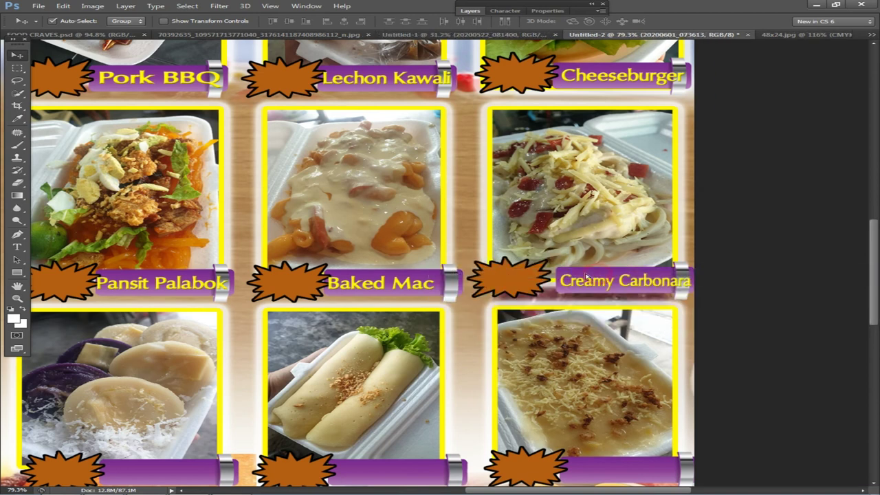
left_click(586, 277)
right_click(595, 274)
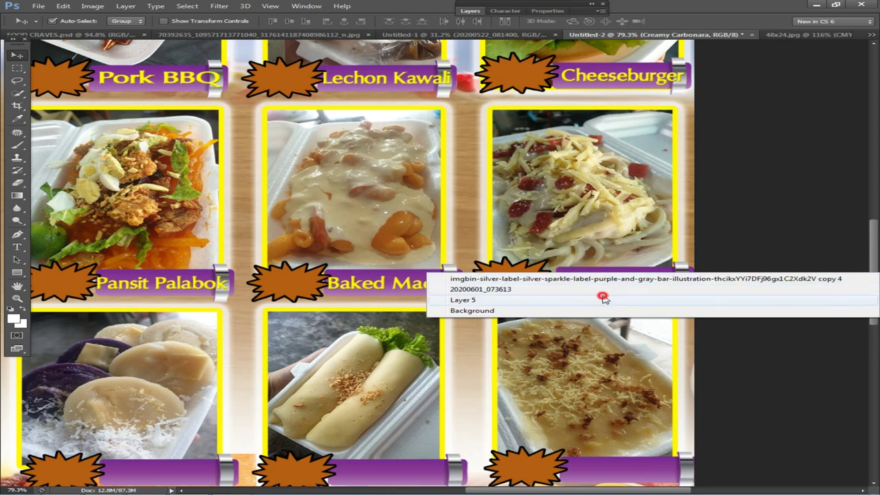
left_click(602, 299)
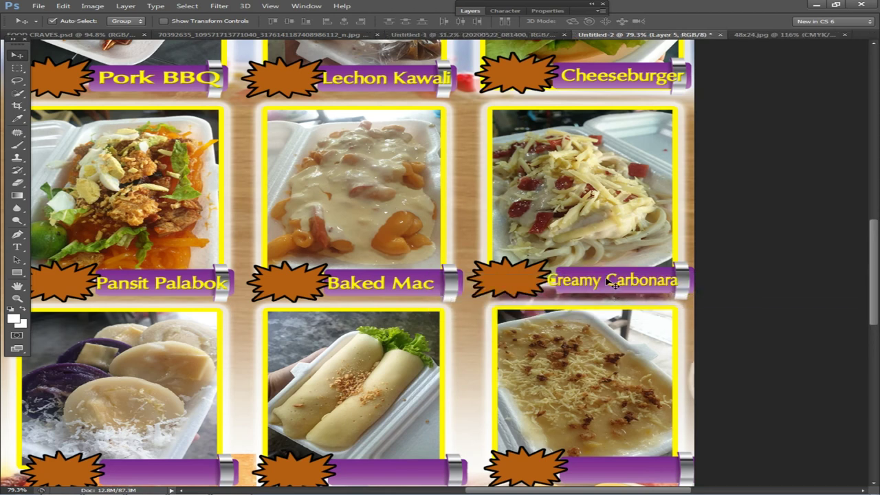
Nudge the purple banner behind Creamy Carbonara left to sit under its text
right_click(609, 279)
left_click(606, 275)
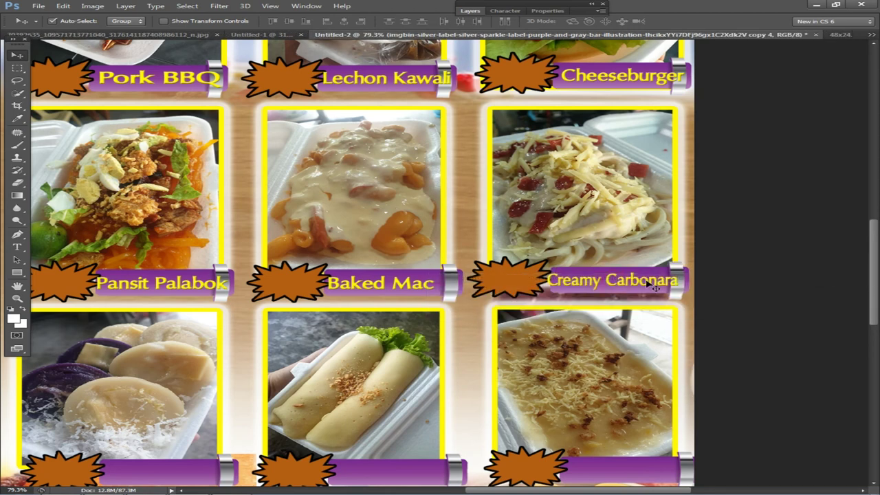
key("Left")
key("Left")
key("Left")
key("Left")
key("Left")
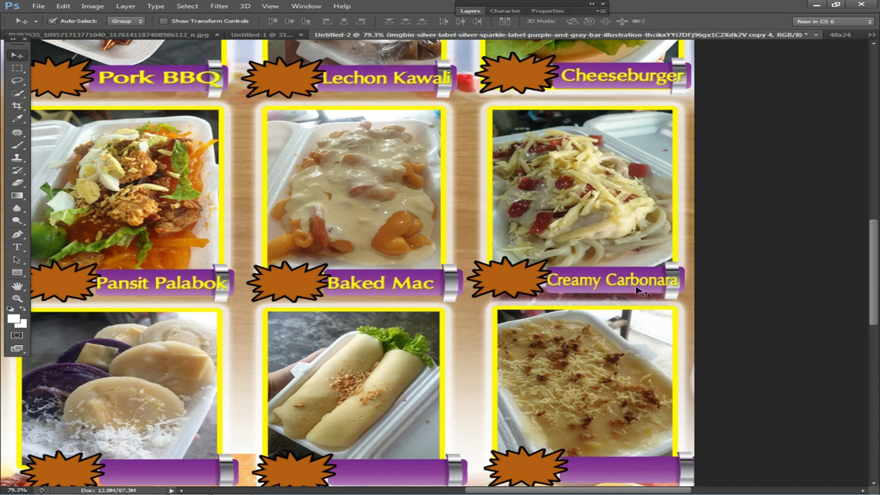
Duplicate the Pansit Canton label onto the purple banner of the third row's first photo
scroll(438, 265, "down", 5)
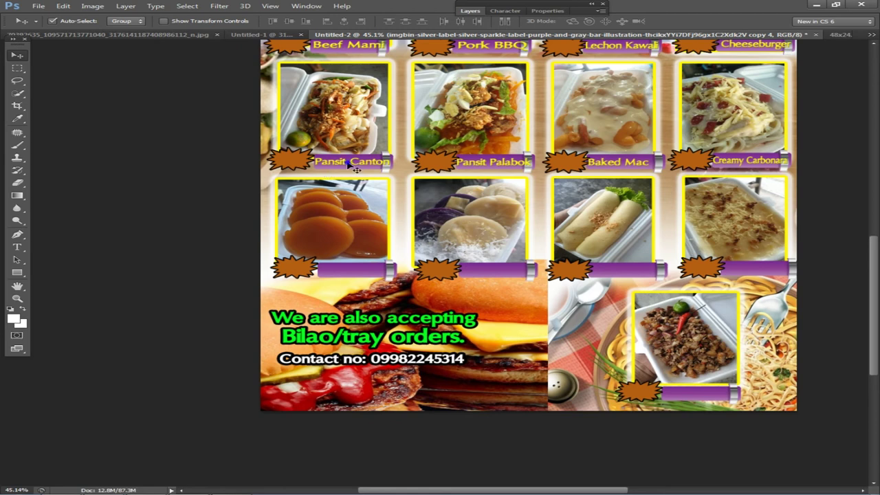
left_click_drag(357, 169, 391, 274)
scroll(353, 270, "up", 5)
key("Right")
key("Right")
key("Right")
Switch to Chrome and copy the dish name "Kutchinta" from the client's menu list in the chat
key("alt+Tab")
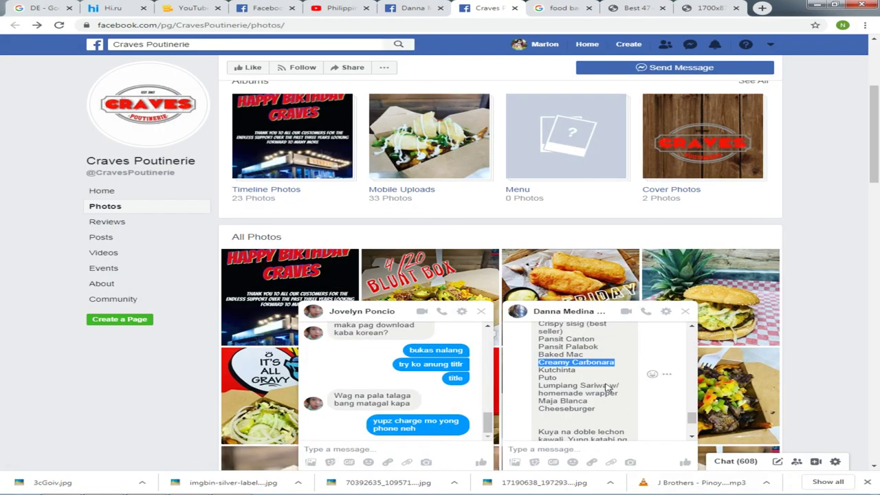
left_click_drag(585, 372, 538, 371)
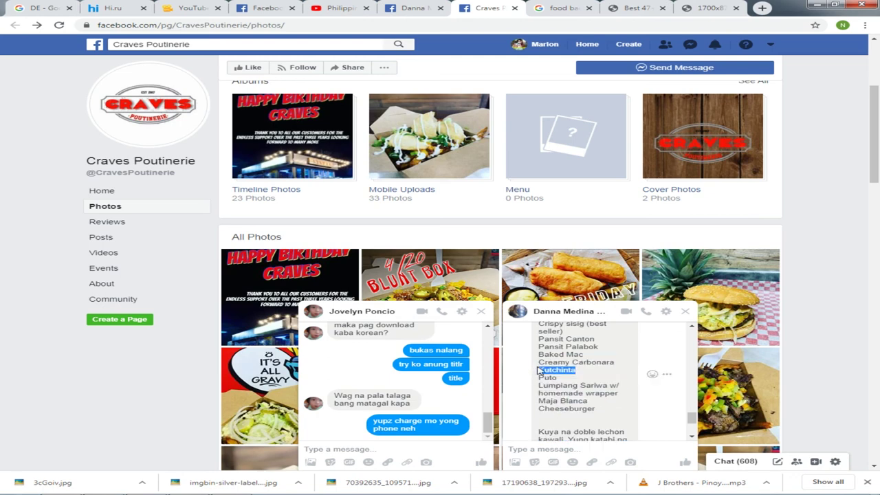
key("alt+Tab")
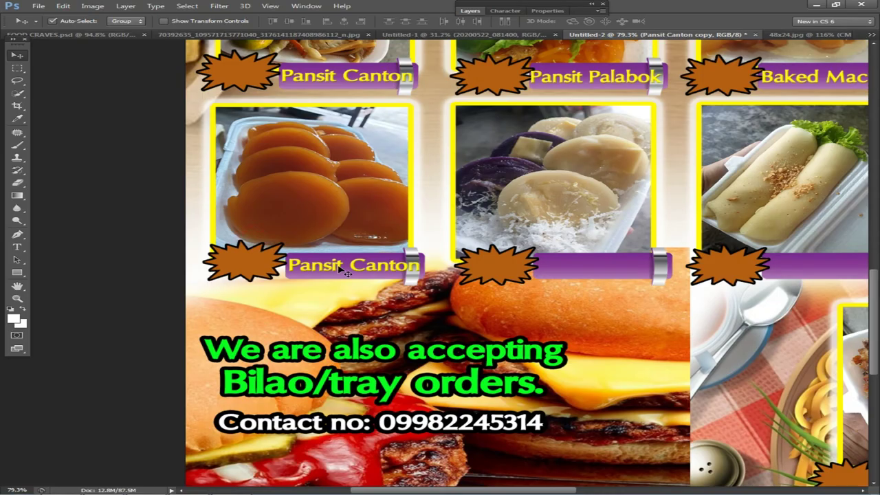
Replace the duplicated Pansit Canton label's text in the third row with "Kutchinta"
left_click(18, 247)
left_click(323, 265)
key("ctrl+a")
key("ctrl+v")
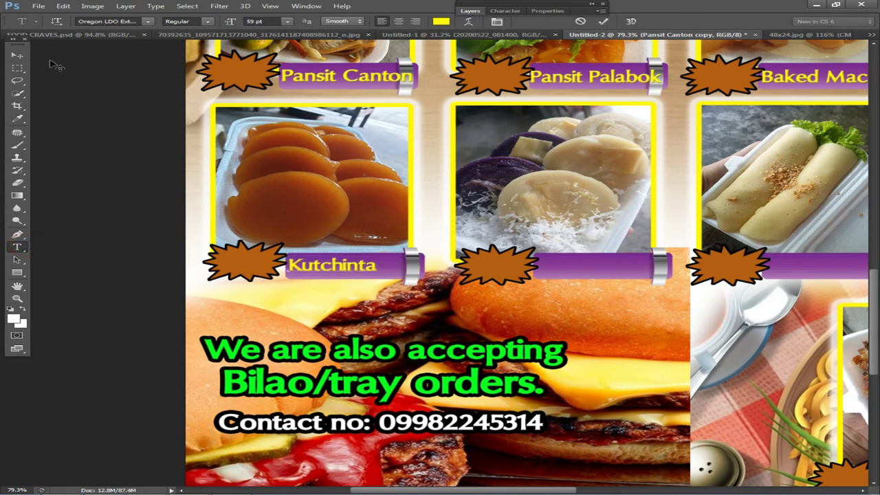
left_click(17, 55)
Widen the Kutchinta label with Free Transform and place it within its purple banner
key("ctrl+t")
mouse_move(383, 266)
left_mouse_down()
mouse_move(405, 268)
mouse_move(389, 270)
left_mouse_up()
key("Return")
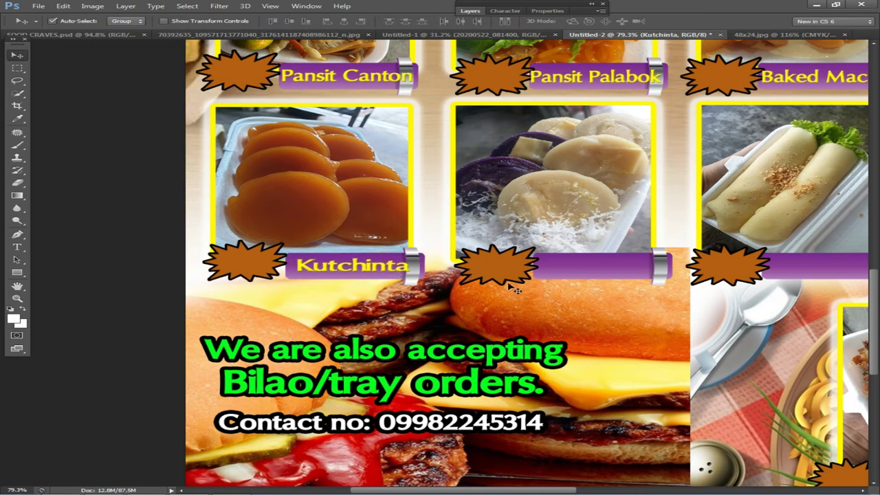
Copy "Puto" from the chat in Chrome, and back in Photoshop duplicate the Kutchinta label onto the third row's second banner
key("alt+Tab")
key("alt+Tab")
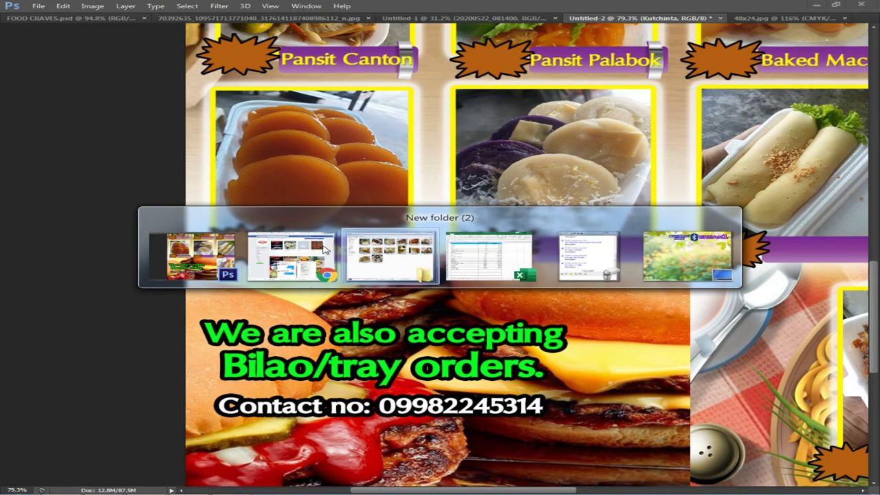
left_click(306, 250)
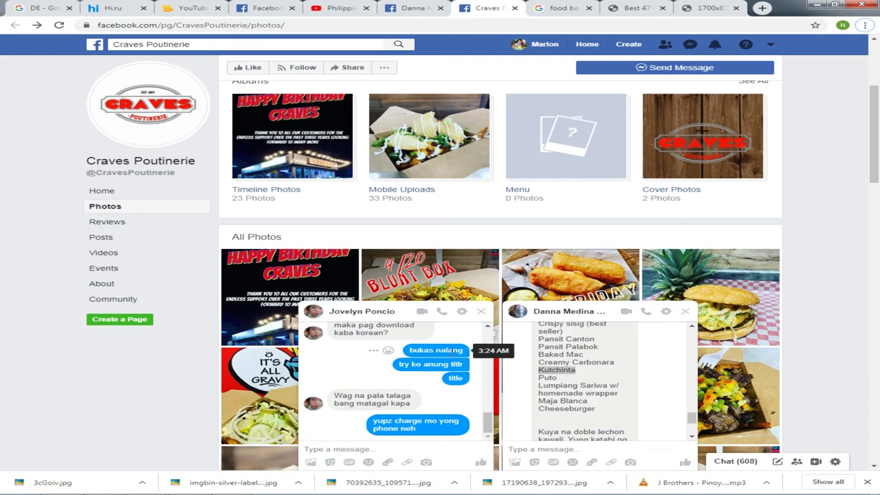
left_click_drag(560, 382, 536, 380)
left_click(816, 5)
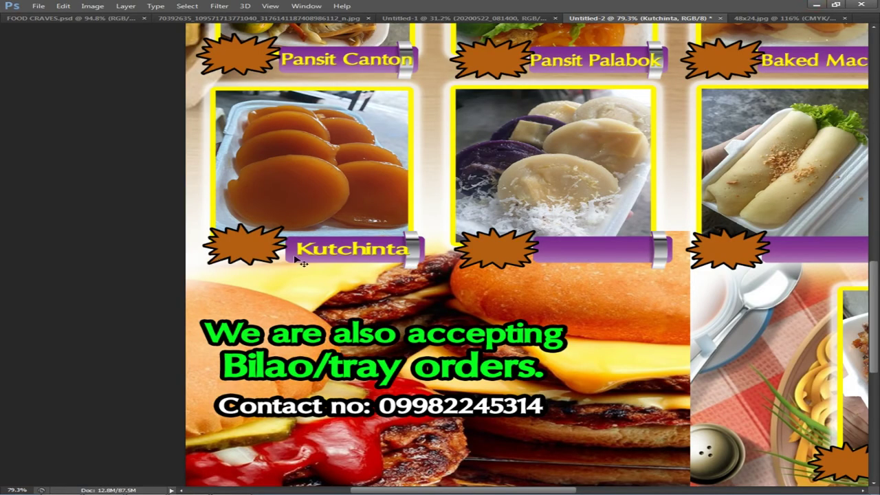
left_click_drag(357, 254, 599, 253)
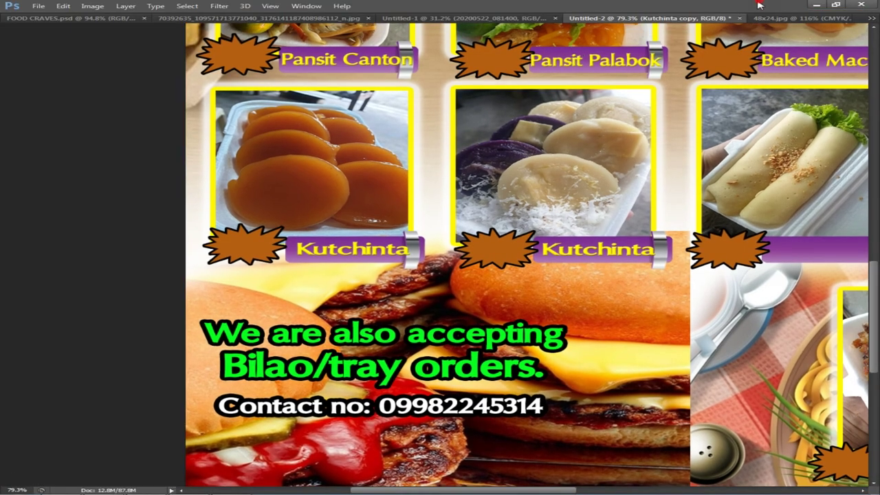
Switch the Photoshop workspace to Essentials
double_click(759, 5)
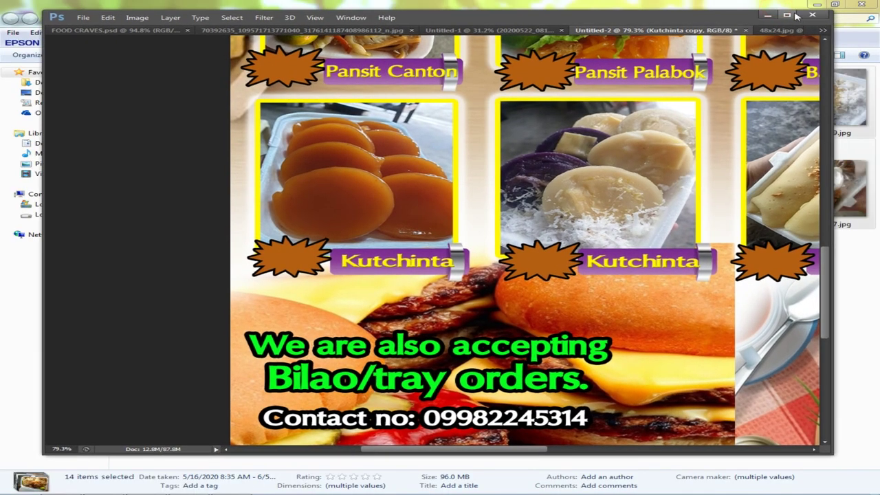
double_click(789, 10)
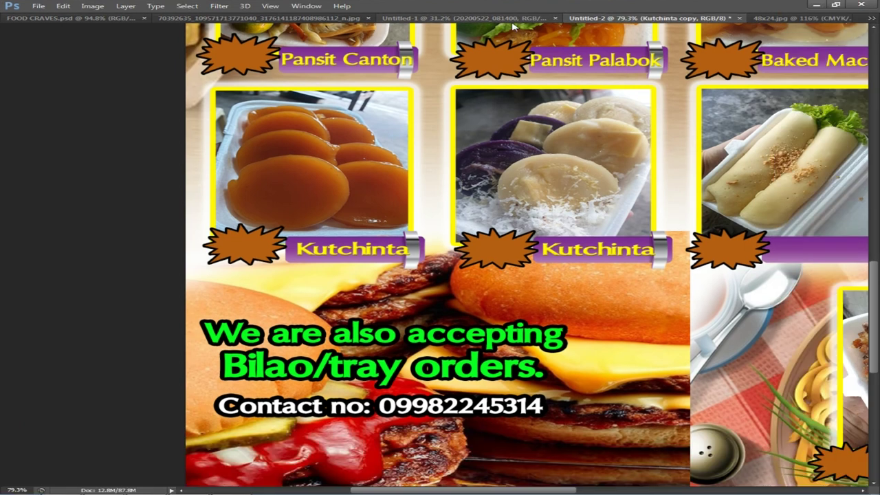
left_click(306, 6)
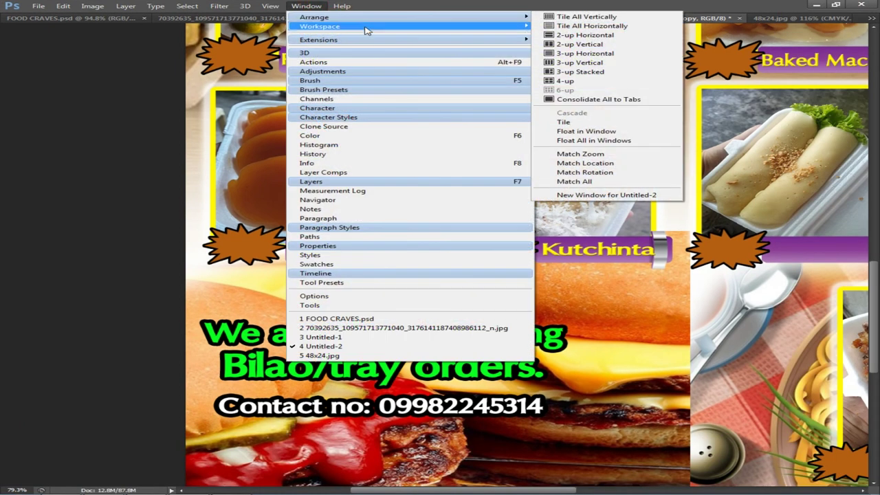
left_click(604, 25)
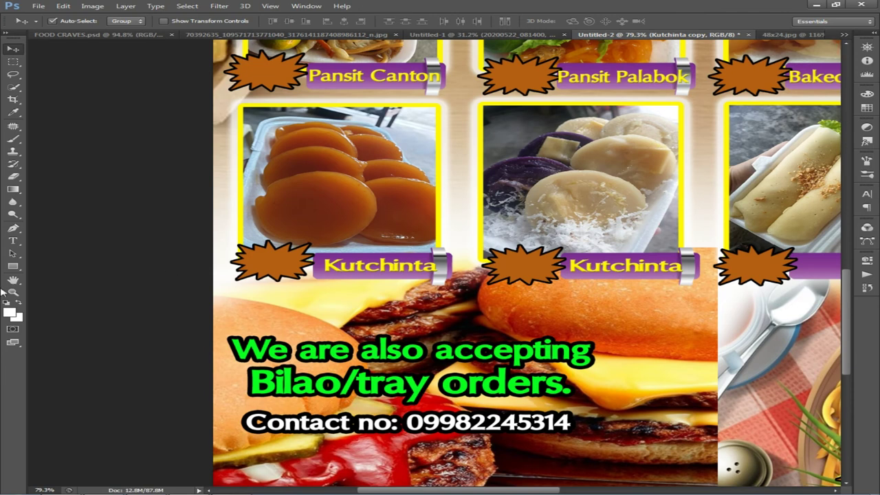
Replace the second banner's duplicated Kutchinta text with "Puto" and centre it on the banner
left_click(12, 241)
left_click(672, 264)
key("ctrl+a")
type("Puto")
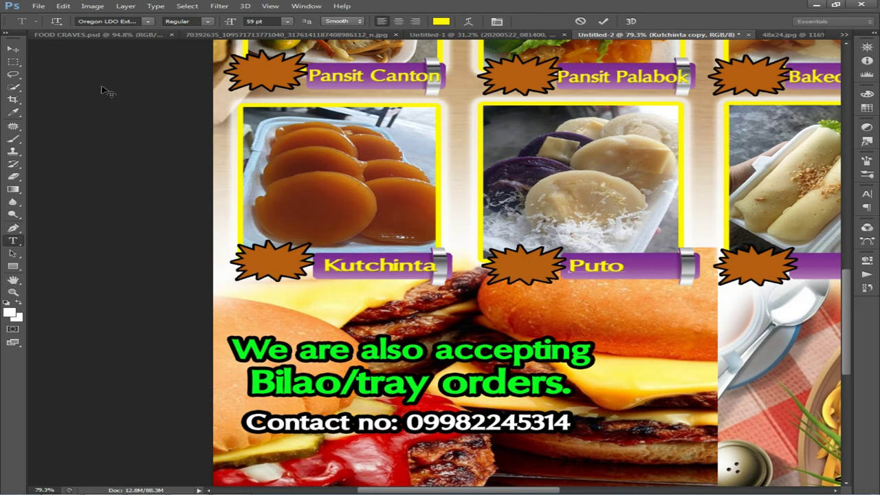
left_click(13, 49)
left_click_drag(591, 268, 613, 270)
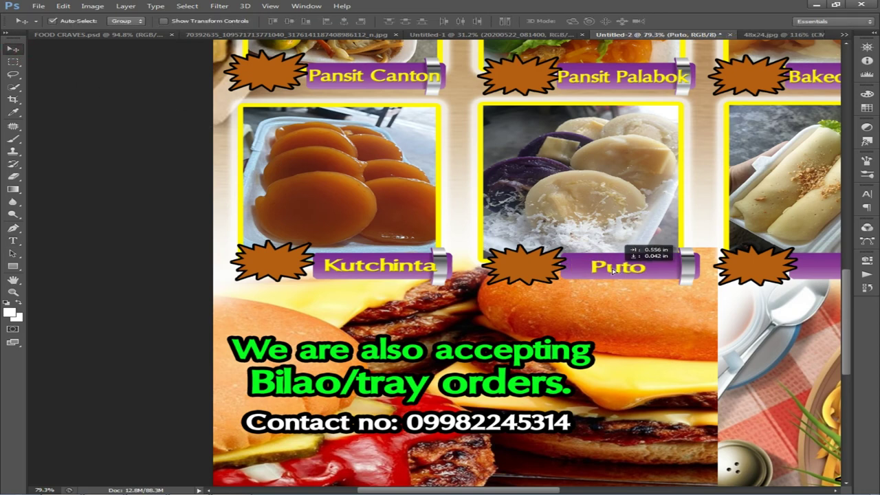
Duplicate the Puto label onto the purple banner of the third row's third photo
scroll(613, 270, "down", 2)
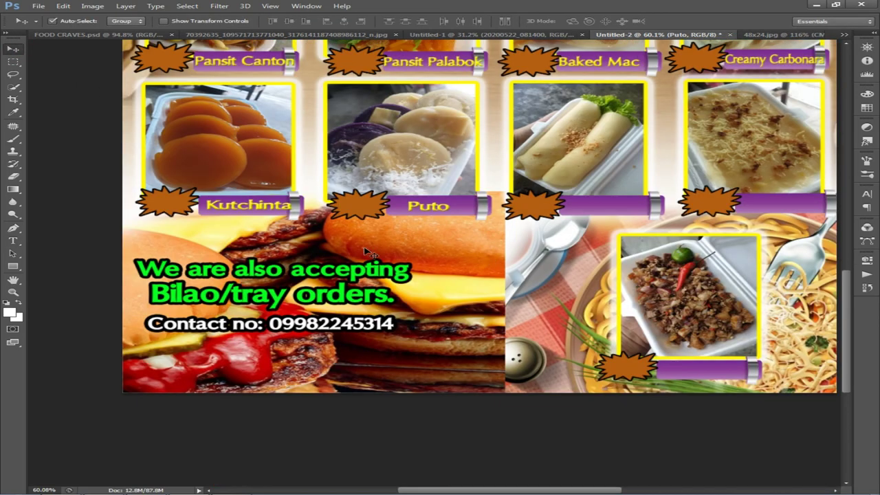
scroll(369, 251, "up", 2)
left_click_drag(440, 196, 697, 204)
Switch to Chrome and copy the dish name "Lumpiang Sariwa w/ homemade wrapper" from the client's menu list
key("alt+Tab")
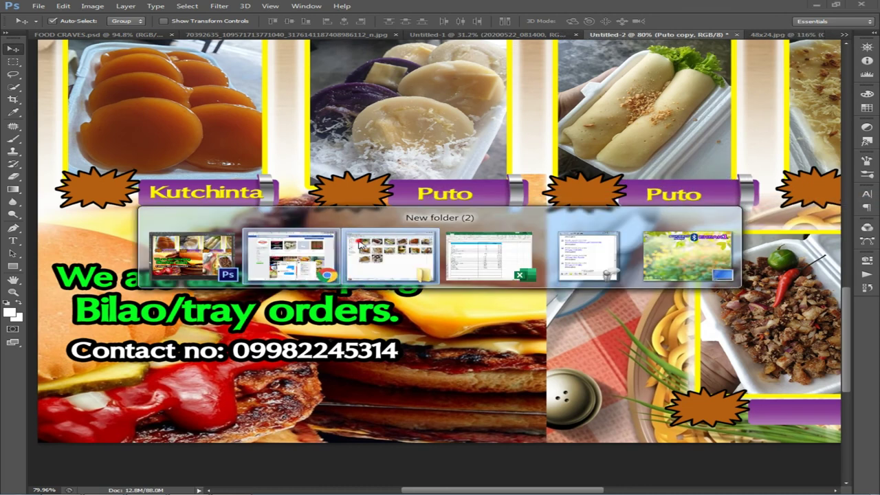
key("alt+Tab")
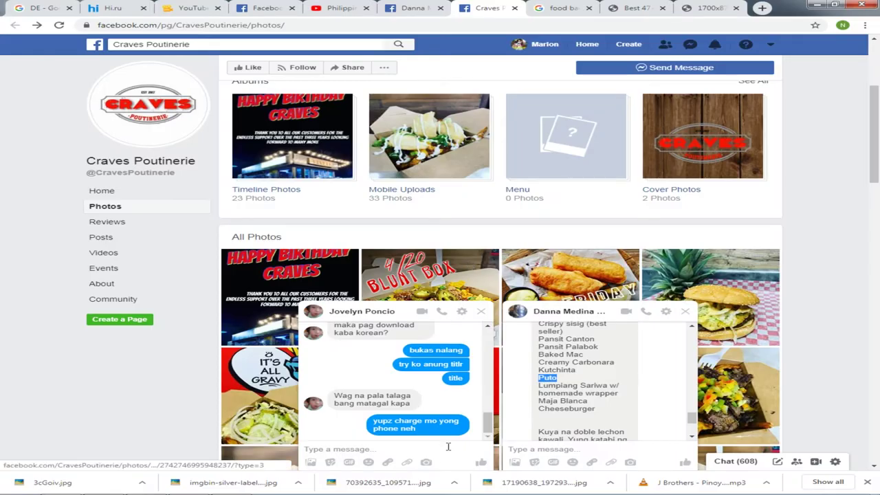
left_click_drag(536, 385, 616, 395)
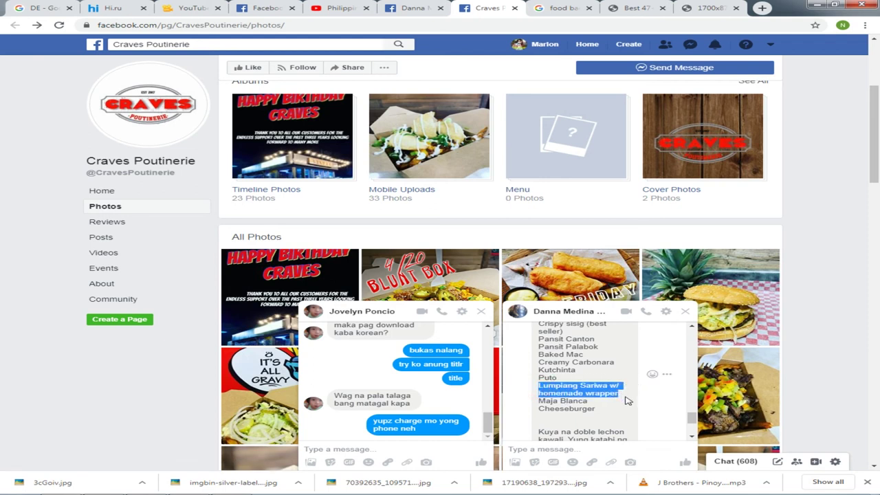
key("alt+Tab")
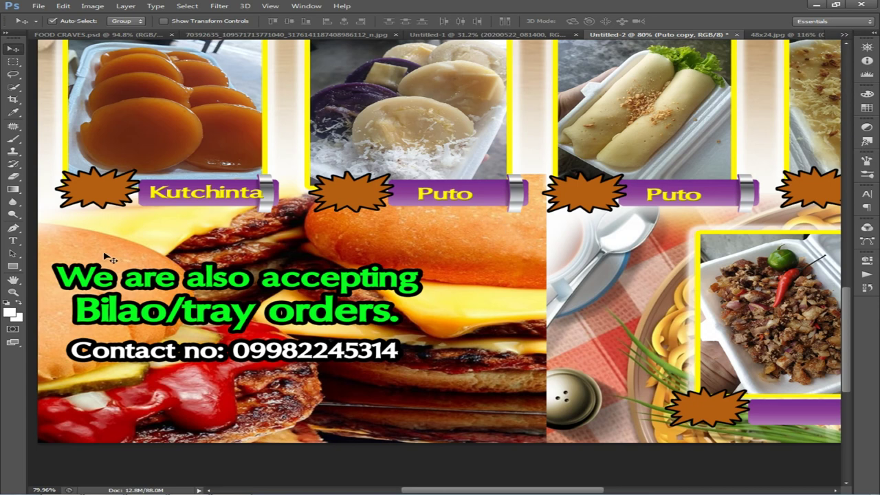
In Photoshop, replace the duplicated Puto text with "Lumpiang Sariwa w/ homemade wrapper", broken onto a second line before "w/"
left_click(12, 240)
double_click(679, 195)
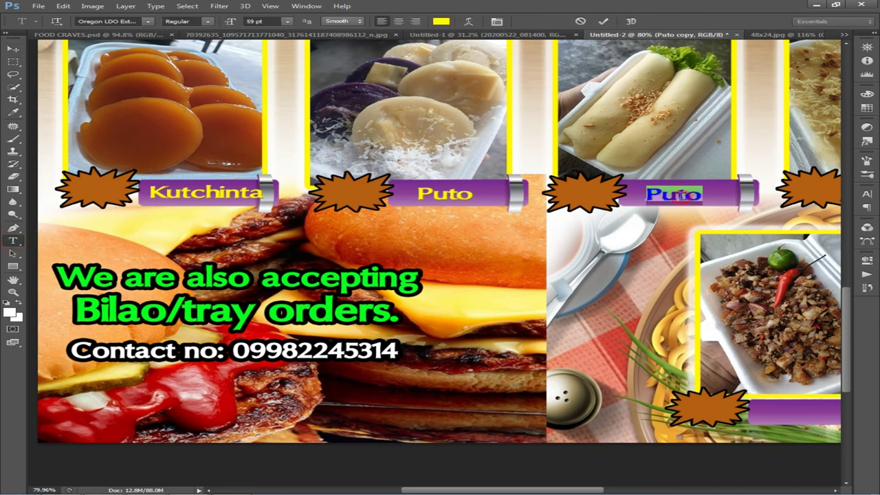
type("Lumpiang Sariwa w/ homemade wrappe")
left_click_drag(771, 262, 629, 297)
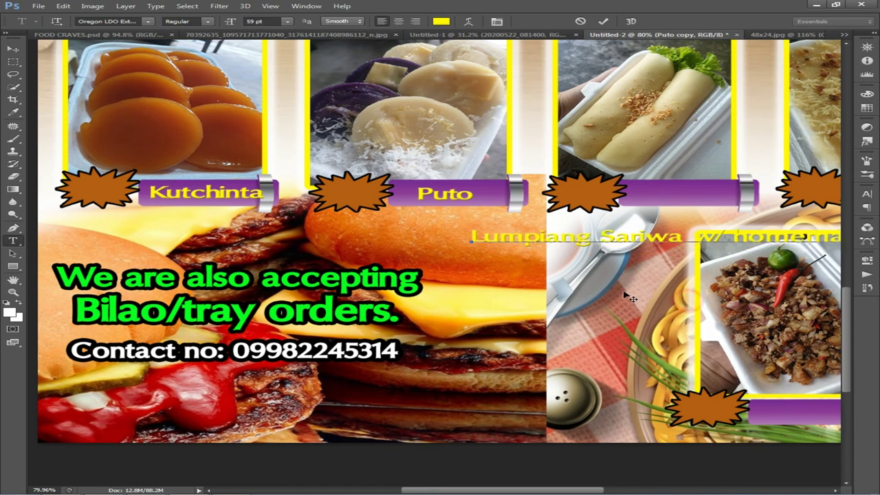
left_click(692, 235)
key("Return")
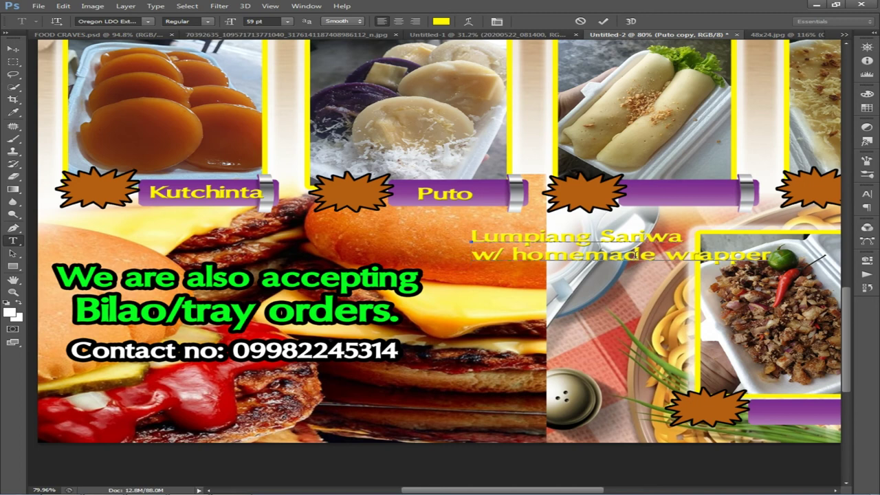
Scale the Lumpiang Sariwa label down to about 48% with Free Transform and move it onto the third photo's purple banner
left_click(13, 49)
key("ctrl+t")
left_click_drag(772, 268, 615, 260)
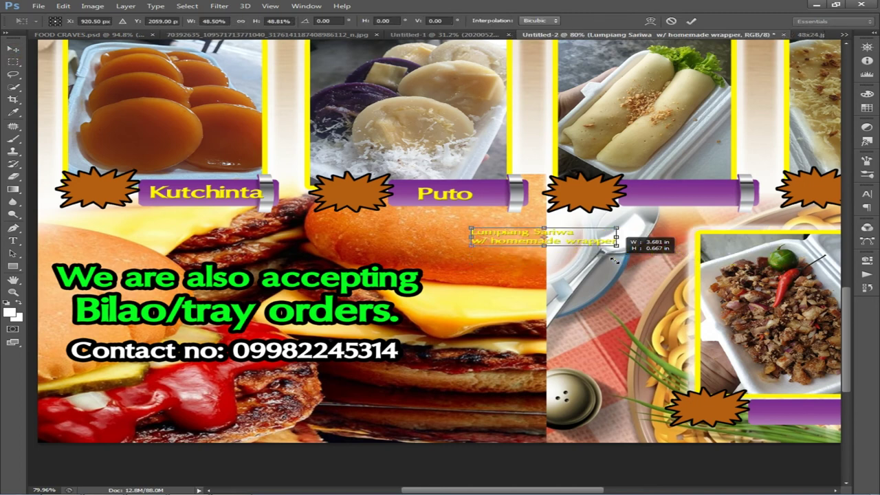
scroll(566, 244, "up", 2)
left_click_drag(535, 236, 640, 201)
key("ctrl+z")
left_click_drag(520, 232, 710, 174)
scroll(710, 175, "up", 6)
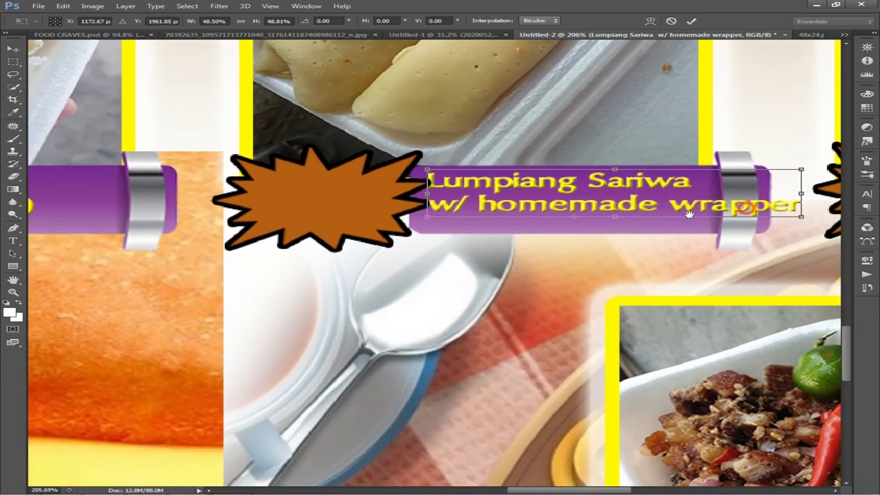
Narrow the Lumpiang Sariwa label to fit its banner's width and stretch it taller to fill the banner's height
left_click_drag(795, 194, 757, 194)
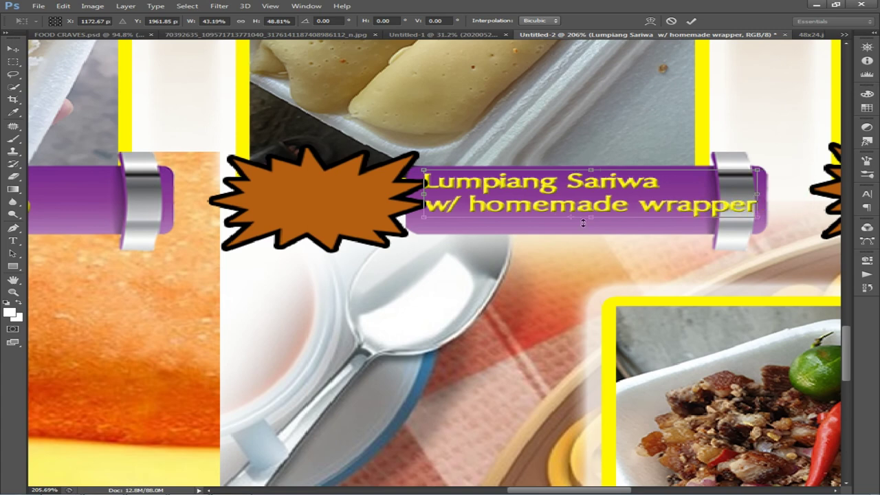
left_click_drag(585, 219, 585, 232)
mouse_move(756, 197)
left_mouse_down()
mouse_move(768, 198)
mouse_move(760, 200)
left_mouse_up()
key("Return")
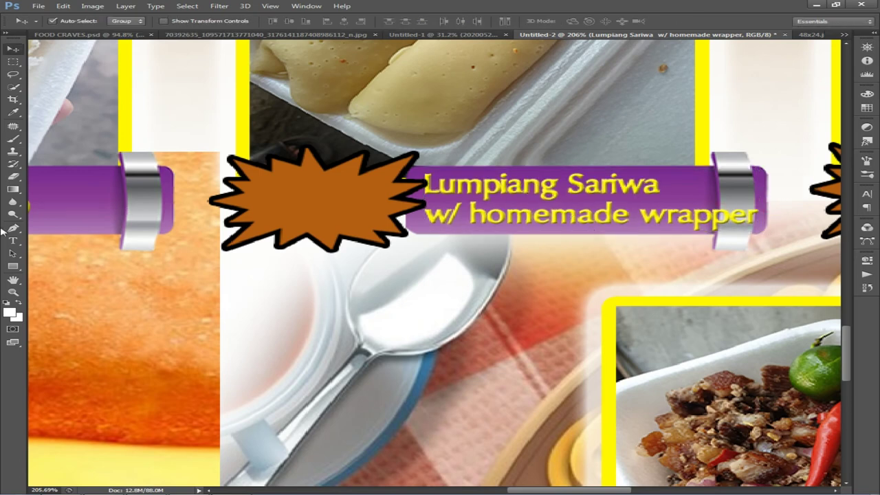
Center-align the two lines of the Lumpiang Sariwa label and reposition it on its purple banner
left_click(13, 239)
left_click(473, 200)
key("ctrl+a")
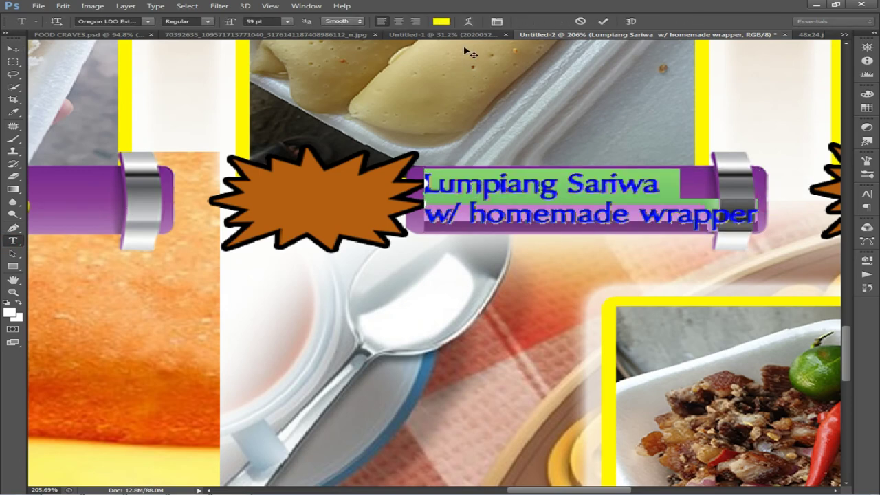
left_click(404, 23)
left_click(13, 49)
left_click_drag(505, 207, 659, 215)
scroll(703, 192, "down", 5)
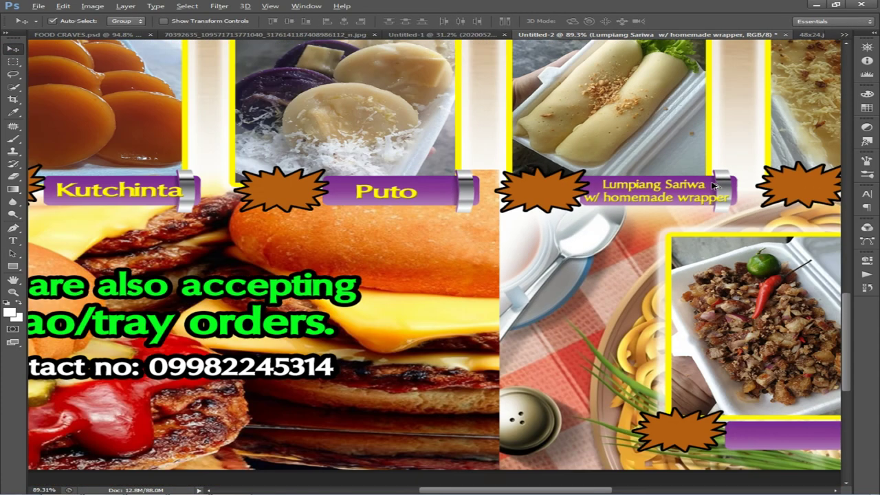
key("Up")
key("Right")
key("Right")
key("Right")
key("Right")
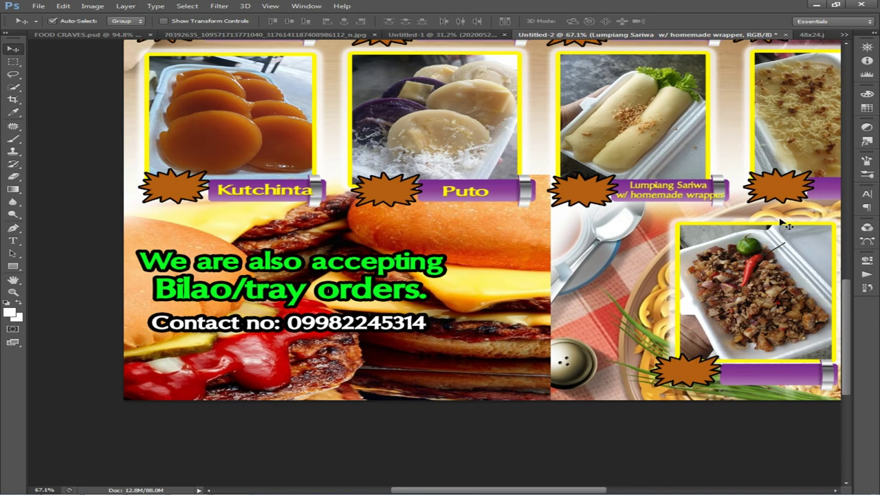
Duplicate the Pansit Palabok label onto the empty banner of the fourth photo in the third row
scroll(691, 195, "up", 3)
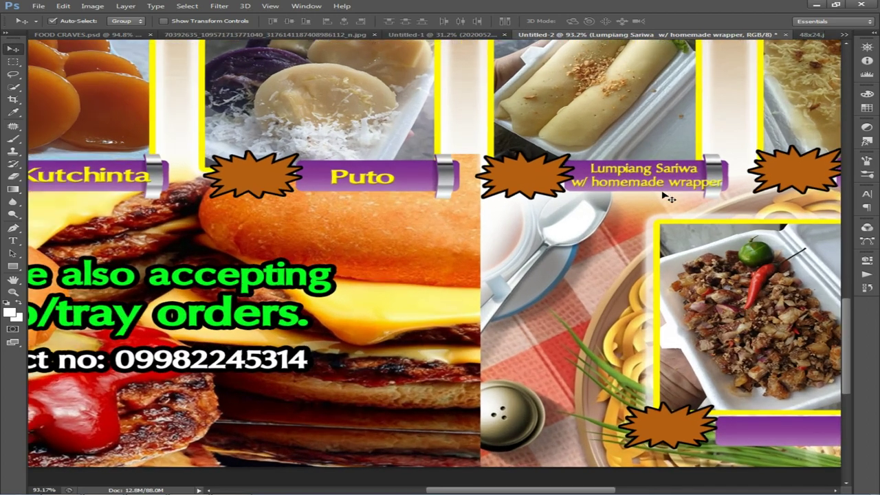
scroll(735, 197, "down", 2)
scroll(596, 199, "up", 1)
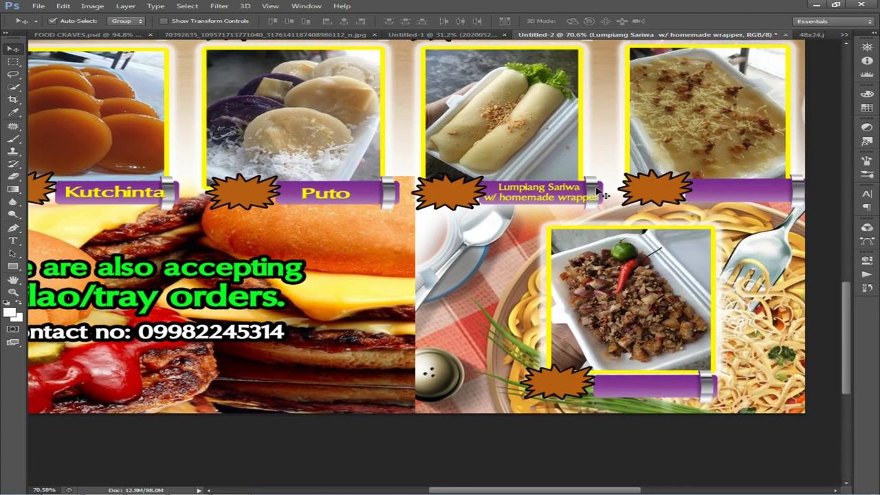
scroll(598, 195, "down", 2)
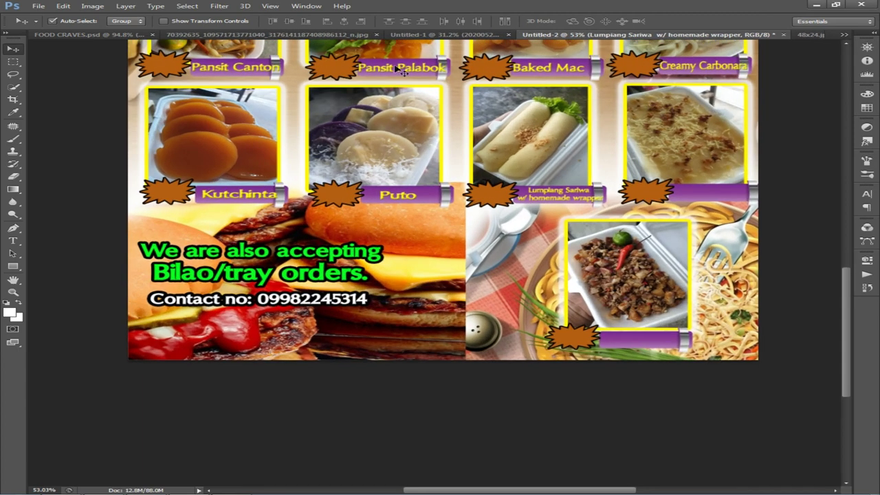
left_click_drag(402, 71, 716, 197)
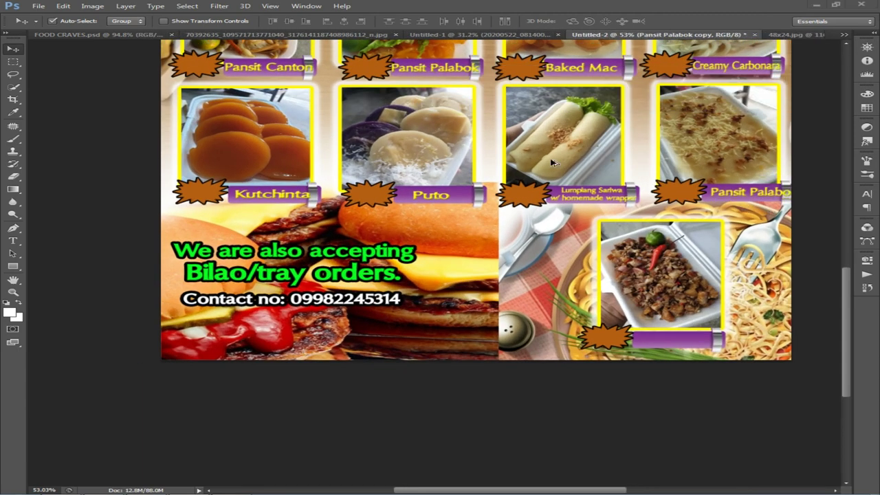
Switch to Chrome and copy the dish name "Maja Blanca" from the client's menu list
key("alt+Tab")
left_click(298, 263)
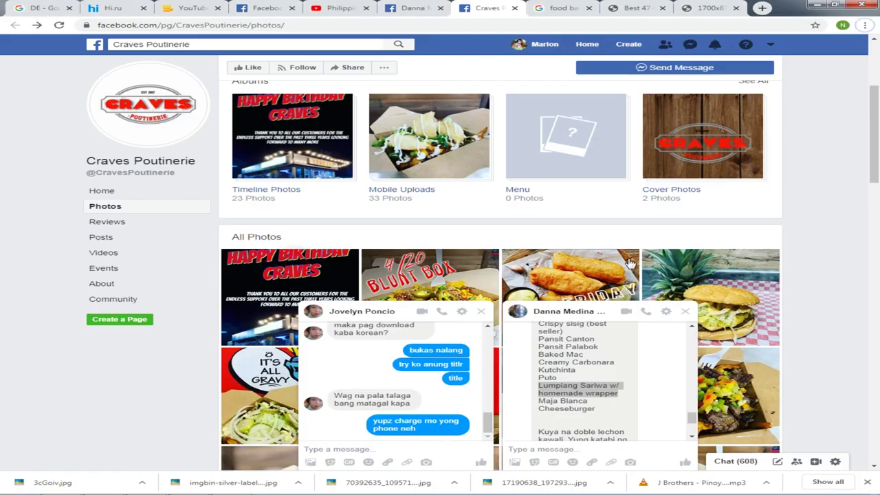
left_click_drag(596, 404, 538, 406)
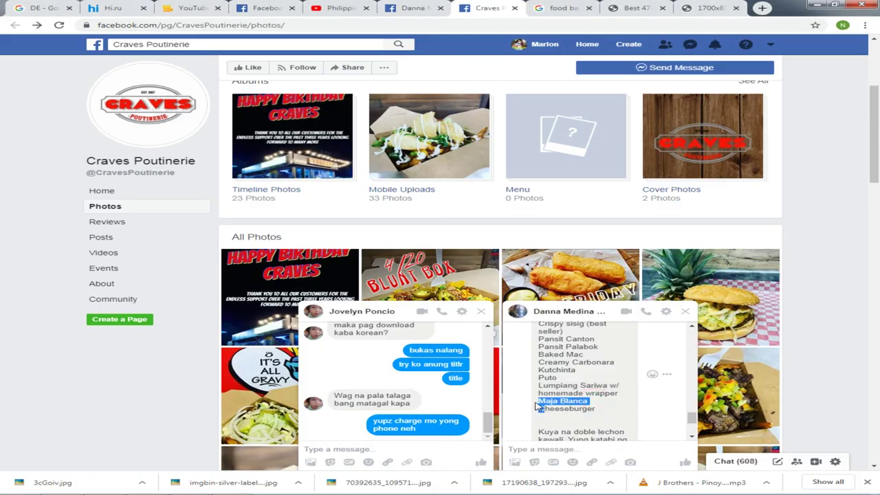
left_click_drag(610, 404, 541, 407)
key("ctrl+c")
In Photoshop, replace the duplicated Pansit Palabok text with "Maja Blanca"
key("alt+Tab")
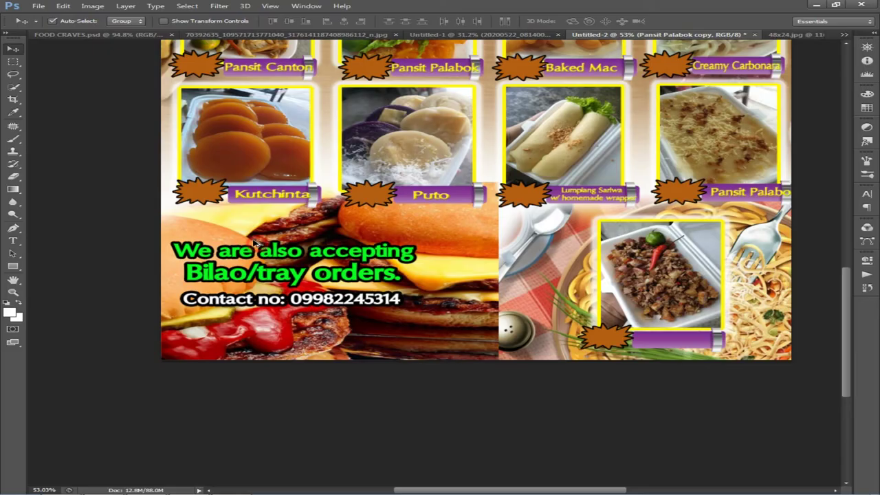
left_click(19, 239)
scroll(639, 181, "up", 7)
left_click_drag(732, 211, 665, 228)
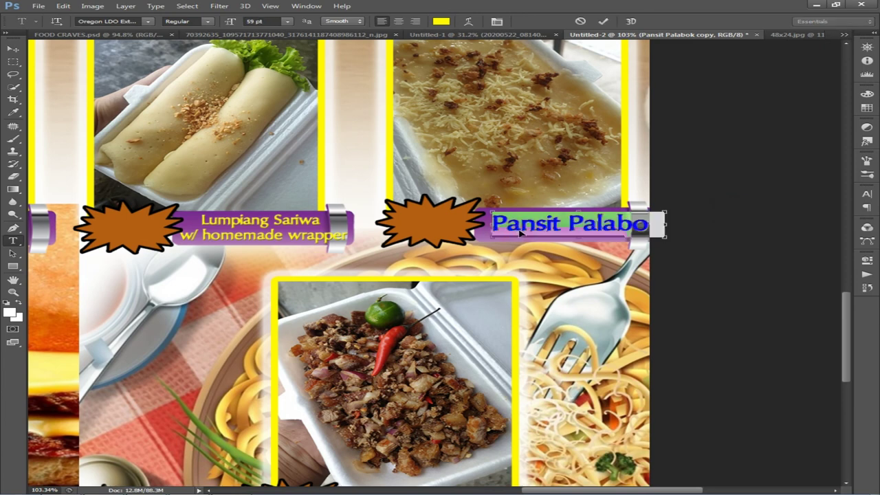
key("ctrl+v")
left_click(13, 49)
Shift the starburst and purple banner of the Maja Blanca photo slightly left and align them with the label
key("ctrl+t")
key("Return")
right_click(408, 219)
left_click(430, 226)
left_click_drag(439, 206, 427, 206)
right_click(555, 211)
left_click(567, 216)
mouse_move(569, 214)
left_mouse_down()
mouse_move(544, 216)
mouse_move(571, 218)
mouse_move(566, 231)
left_mouse_up()
right_click(575, 225)
left_click(567, 228)
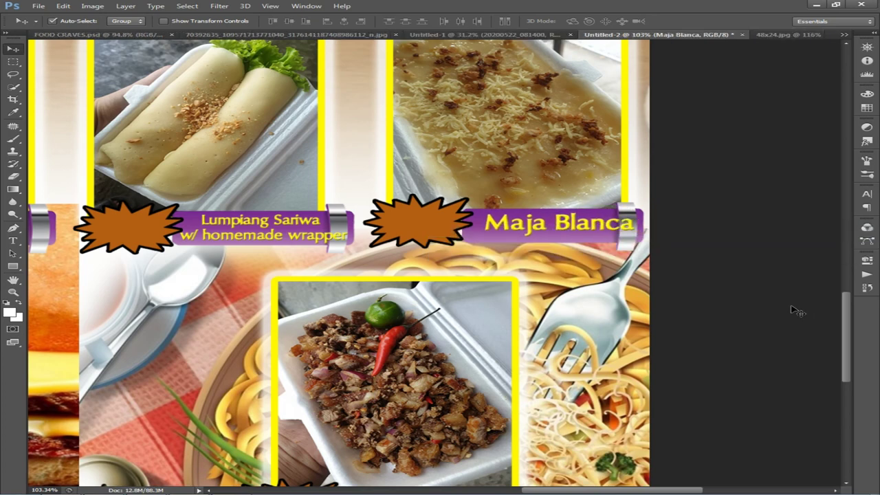
Review the poster's overall layout and the arrangement of the photos in its lower rows
scroll(748, 271, "down", 5)
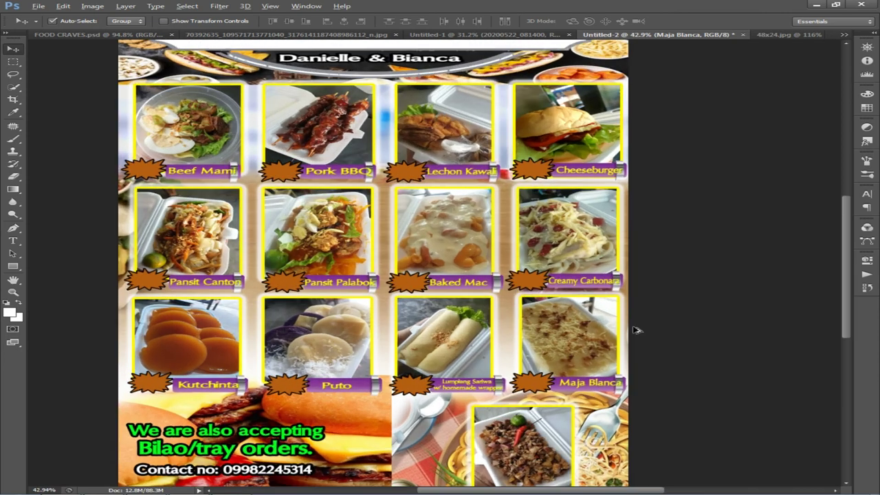
scroll(636, 330, "up", 3)
left_click_drag(562, 331, 671, 199)
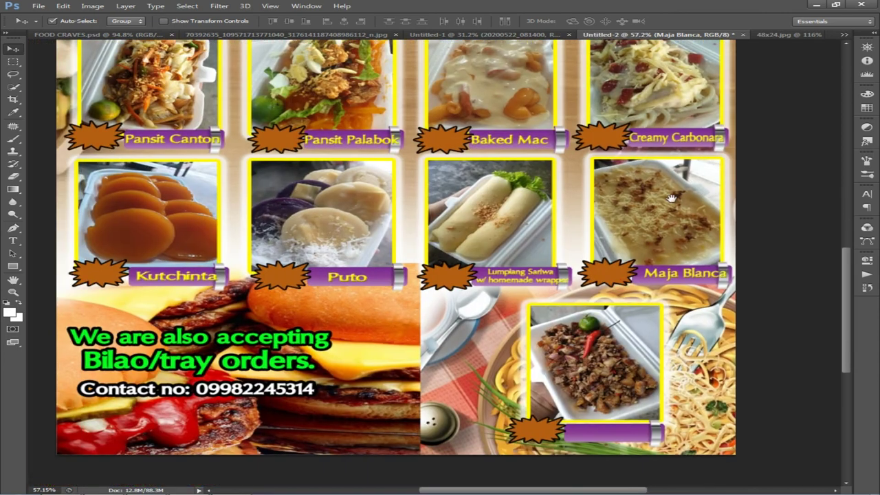
right_click(351, 285)
left_click(371, 279)
scroll(504, 314, "down", 3)
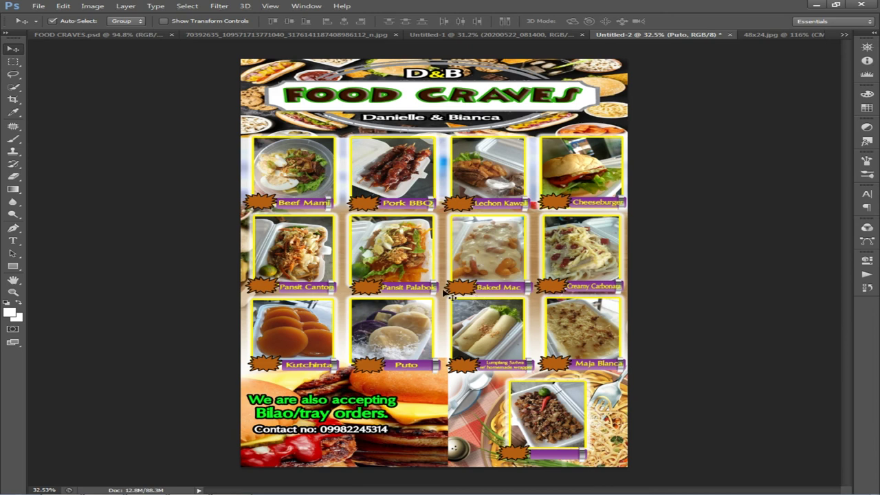
scroll(677, 347, "up", 1)
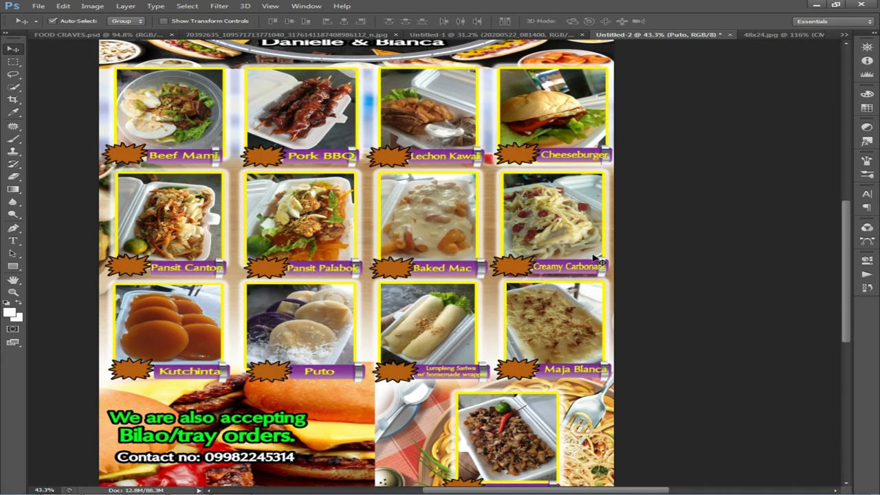
Move the Lumpiang Sariwa photo from the third row down to the bottom row, beside the sisig photo
scroll(561, 345, "up", 1)
left_click_drag(528, 376, 553, 260)
left_click_drag(486, 205, 454, 305)
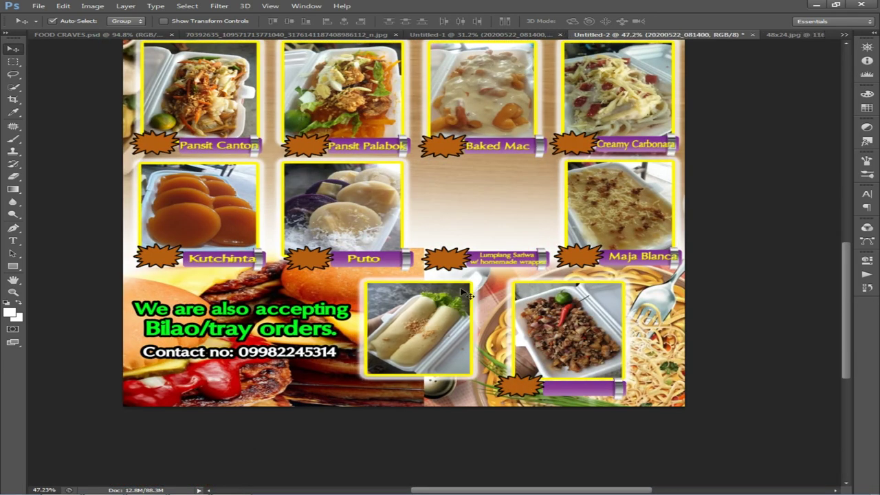
scroll(475, 310, "up", 1)
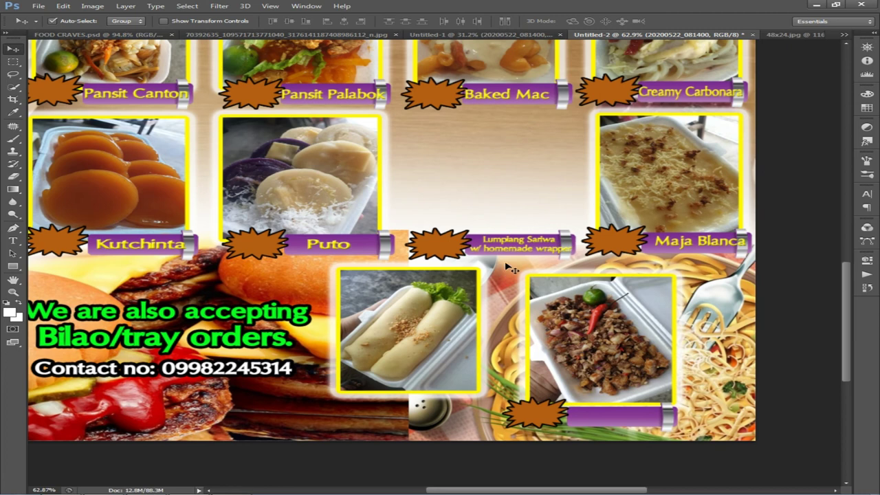
Move the Lumpiang Sariwa label below its relocated photo and enlarge it to about 137% with Free Transform
left_click_drag(514, 250, 338, 458)
key("ctrl+t")
left_click_drag(404, 432, 439, 436)
left_click_drag(387, 417, 415, 421)
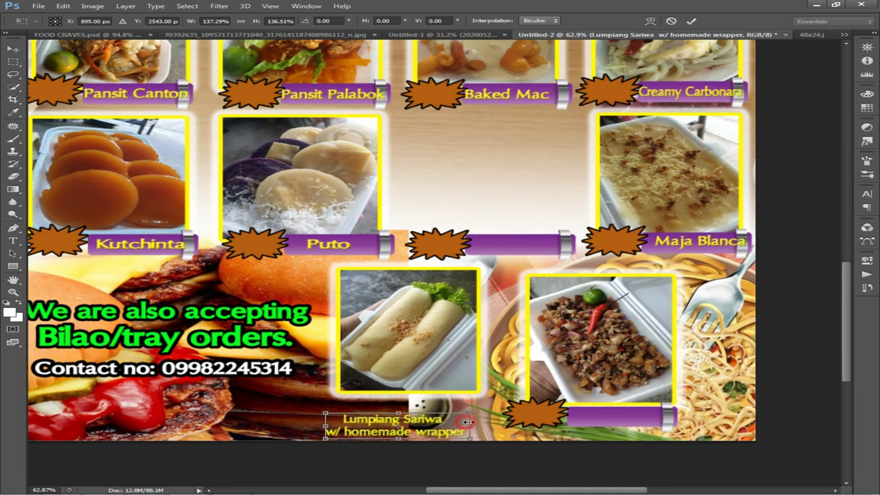
key("Return")
Move the purple banner behind the relocated Lumpiang Sariwa label and scale it to fit the text
left_click(520, 245)
left_click_drag(409, 402, 485, 422)
key("ctrl+t")
key("Return")
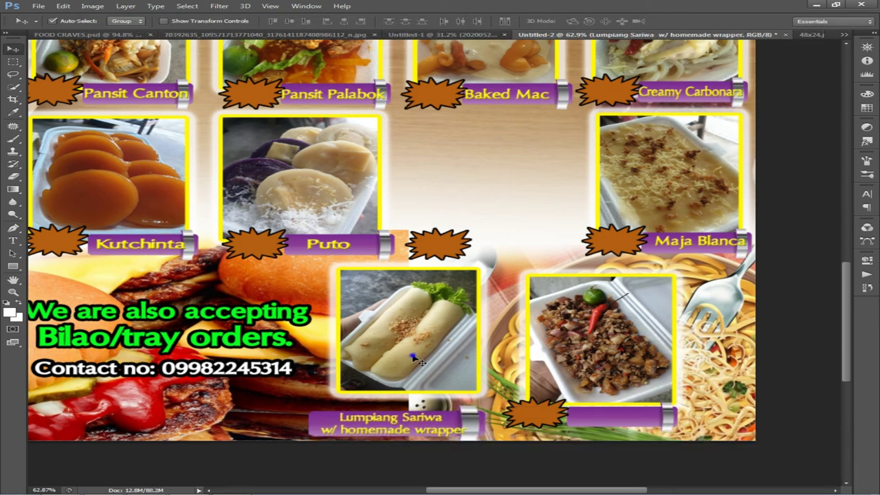
Lower the Lumpiang Sariwa photo and nudge it so that it sits just above its banner
left_click_drag(421, 358, 414, 370)
key("Up")
key("Up")
key("Up")
key("Up")
key("Up")
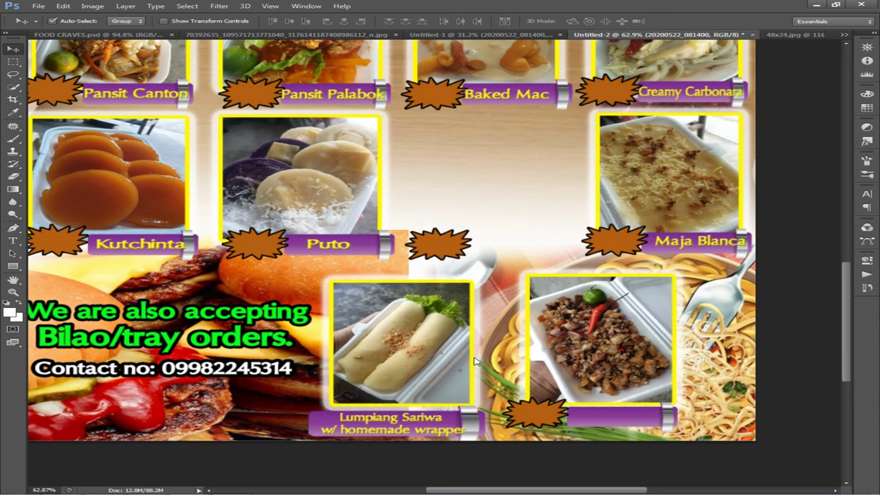
Duplicate the leftover third-row starburst onto the left end of the Lumpiang Sariwa banner and delete the original
right_click(435, 253)
left_click(450, 255)
left_click_drag(441, 248, 308, 416, "alt")
scroll(371, 377, "down", 3)
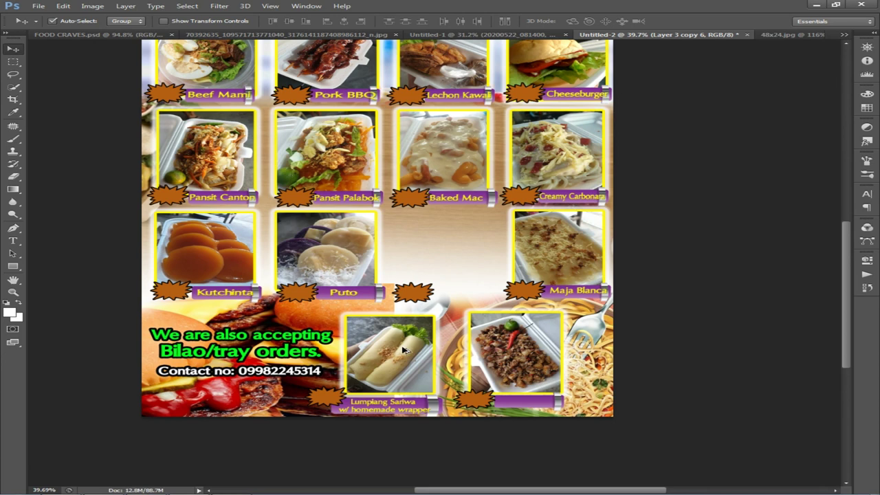
scroll(406, 339, "up", 1)
right_click(425, 288)
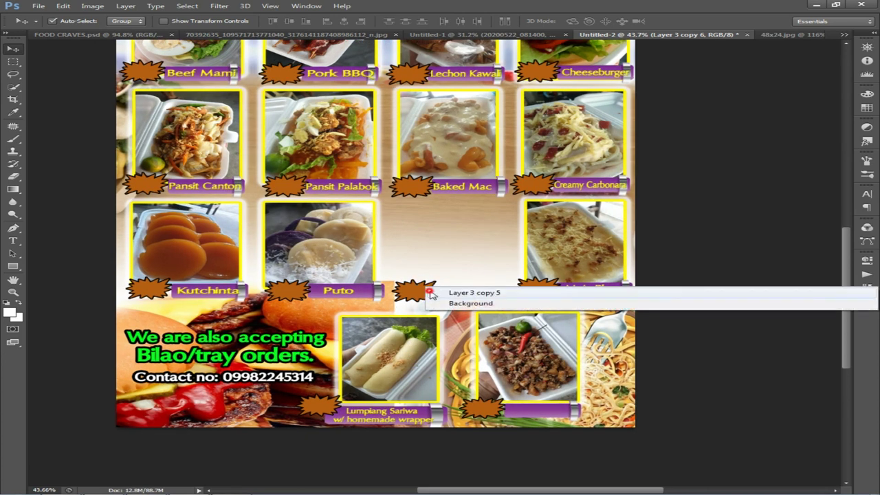
left_click(465, 293)
key("Delete")
Move the Maja Blanca photo together with its banner, starburst and label about 3.2 in left into the gap
left_click_drag(552, 237, 596, 252)
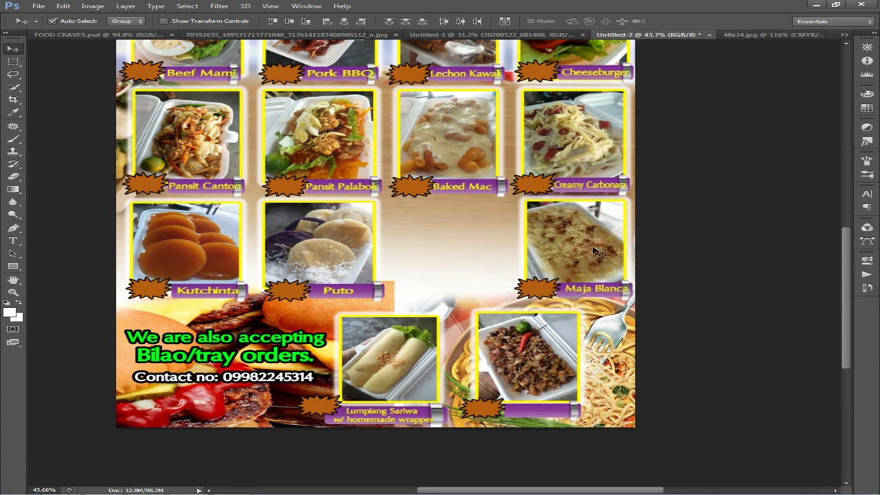
left_click_drag(540, 254, 475, 263)
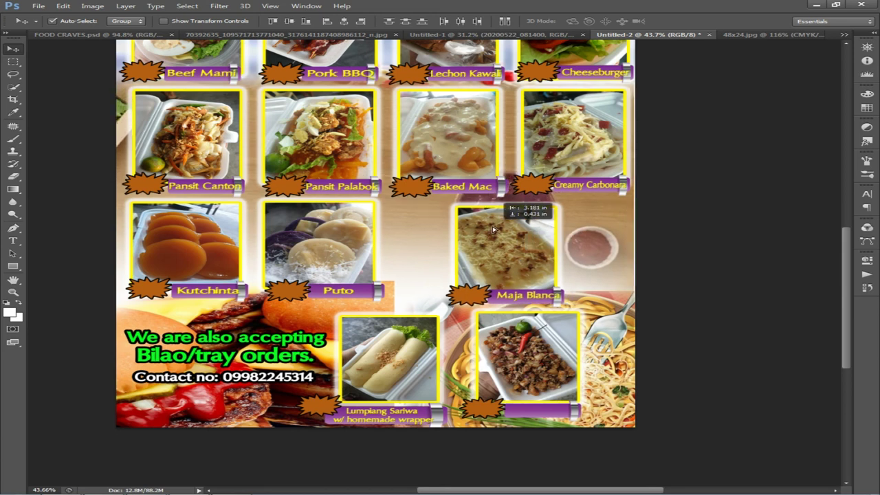
scroll(496, 229, "down", 3)
left_click_drag(200, 172, 262, 298)
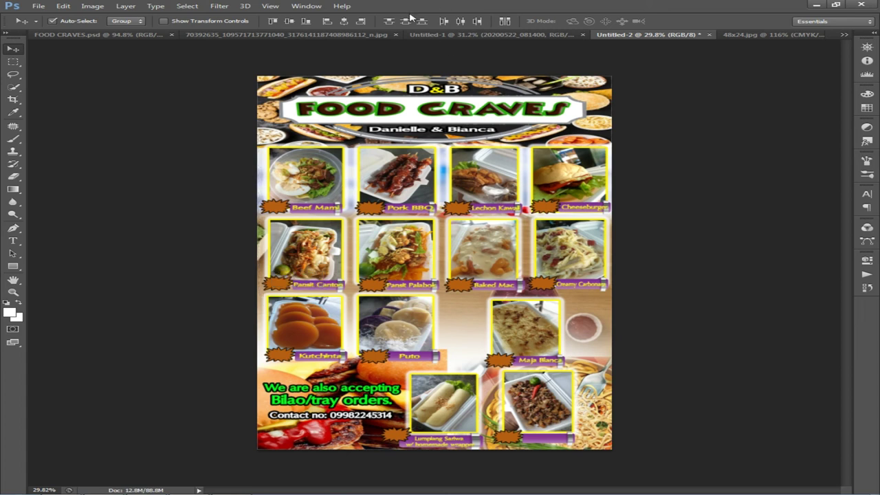
Switch the workspace to New in CS 6 and collapse the floating Layers panel
left_click(831, 21)
left_click(821, 39)
left_click(470, 11)
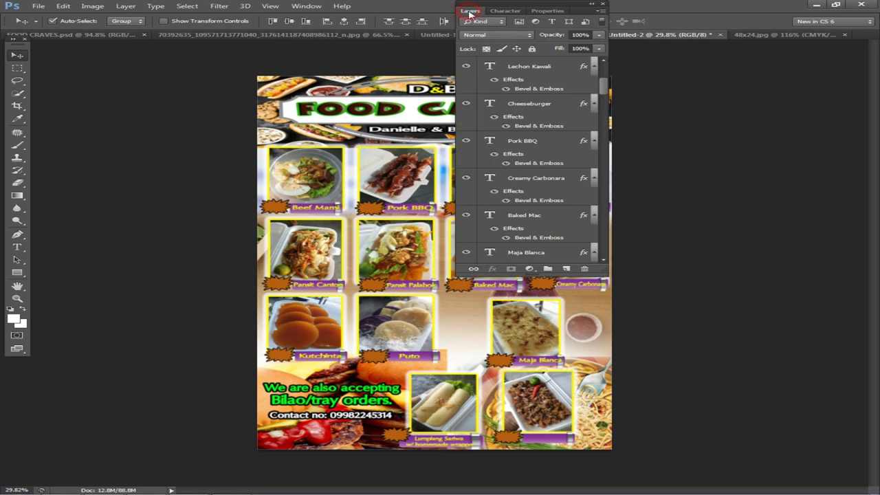
left_click(474, 11)
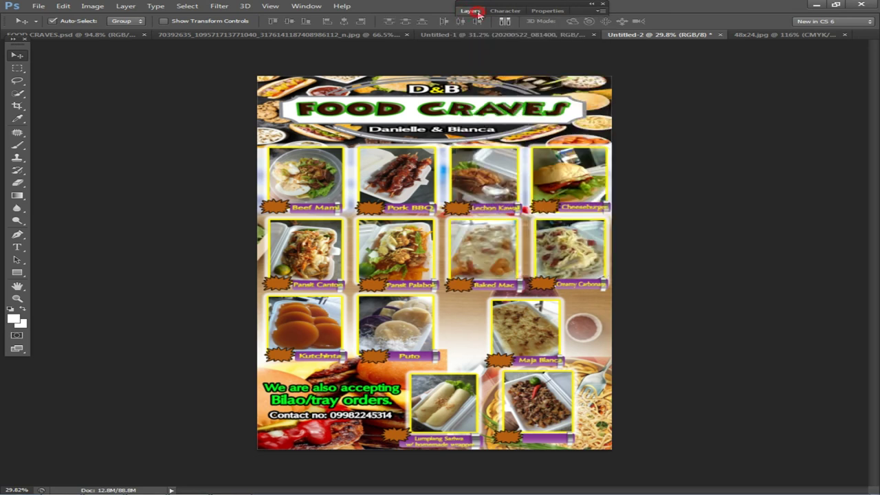
Move the Kutchinta and Puto photos with their banners, starbursts and labels right, closer to Maja Blanca
left_click_drag(506, 345, 501, 327)
key("ctrl+z")
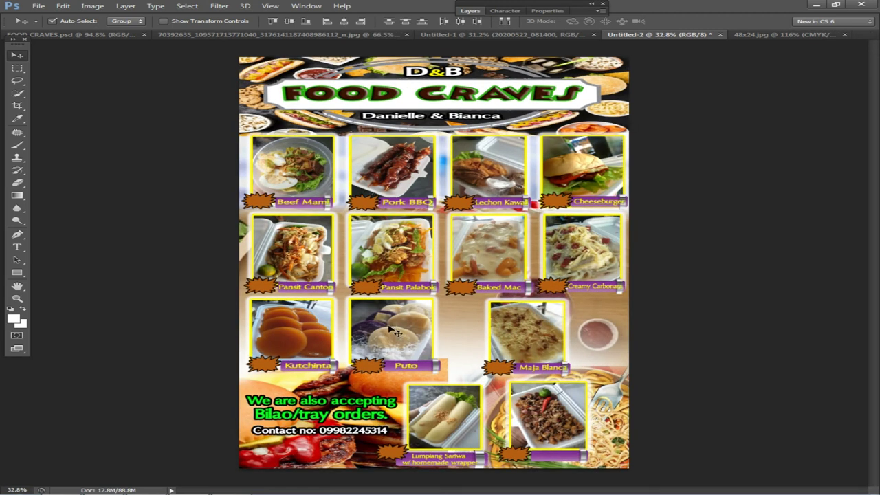
left_click(388, 326)
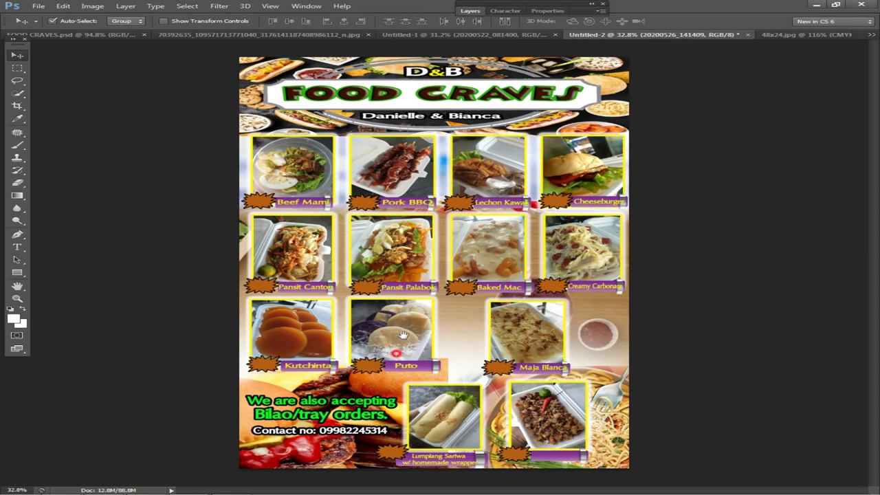
scroll(431, 338, "up", 3)
left_click_drag(331, 351, 414, 233)
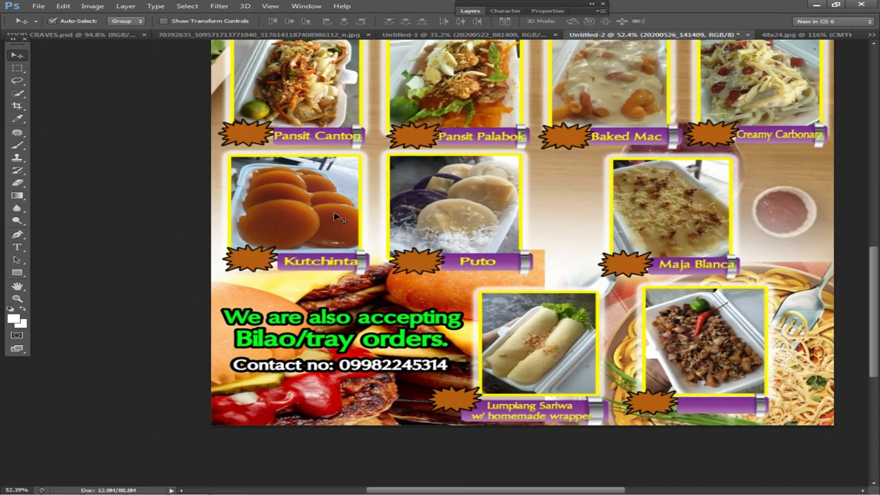
left_click_drag(470, 256, 527, 259)
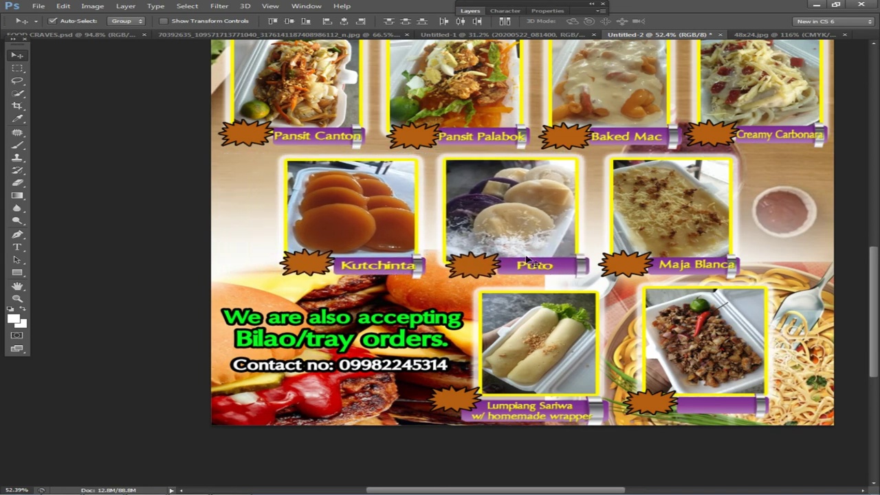
Shift the Maja Blanca set right to widen its gap, and move the Puto set slightly right to match
left_click_drag(819, 268, 619, 208)
left_click_drag(692, 254, 715, 253)
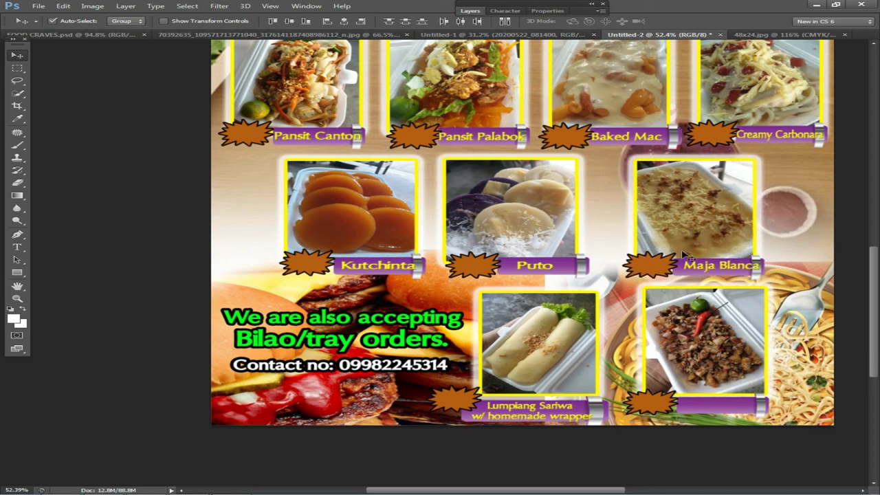
mouse_move(458, 249)
left_mouse_down()
mouse_move(485, 249)
mouse_move(470, 252)
left_mouse_up()
key("Right")
key("Right")
key("Right")
key("Right")
Move the Kutchinta set slightly left and the Maja Blanca set farther right to even out the third row
left_click_drag(777, 263, 359, 257)
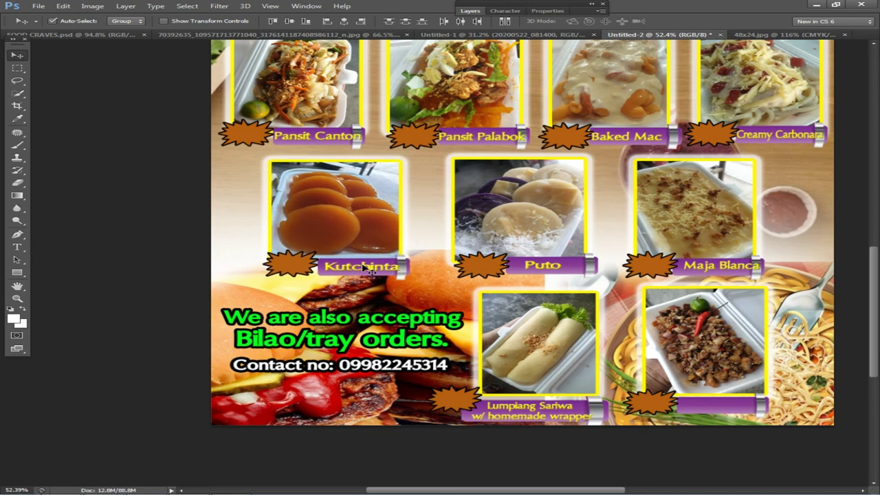
left_click_drag(708, 251, 727, 255)
scroll(639, 267, "down", 2)
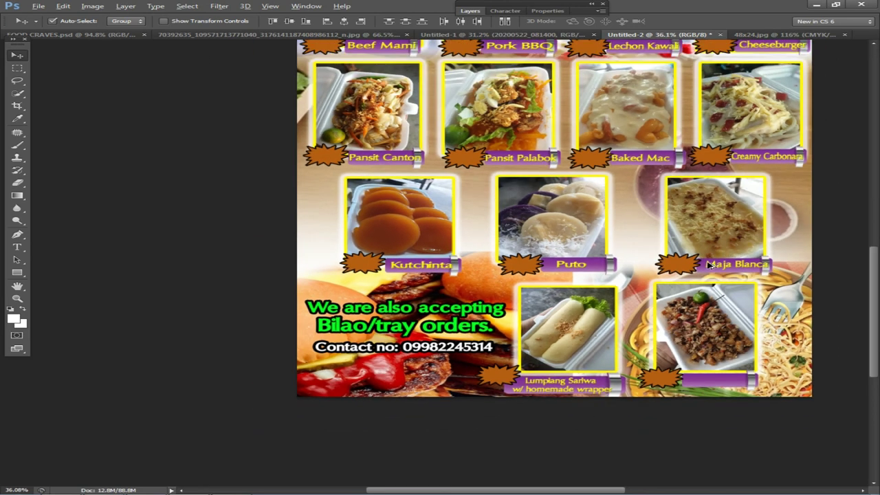
Nudge the Puto set and the bottom-row Lumpiang Sariwa and sisig sets slightly right to even out their spacing
left_click_drag(540, 250, 544, 248)
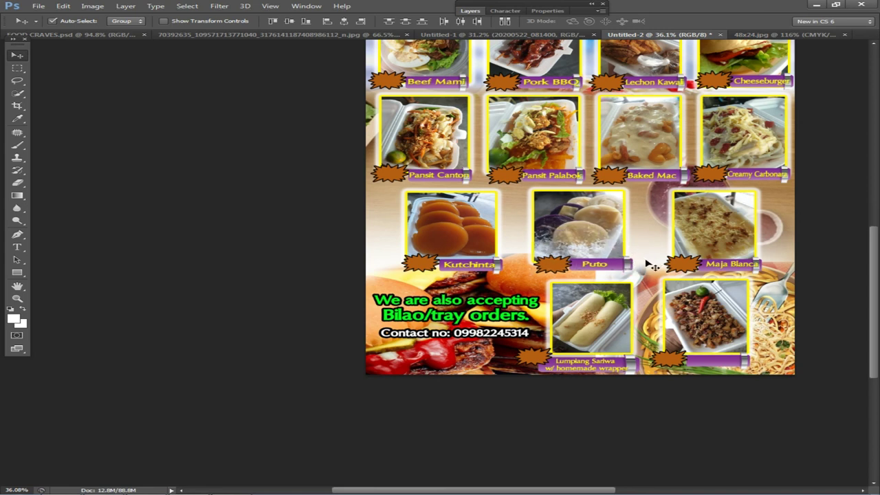
left_click_drag(792, 383, 586, 312)
key("Right")
key("Right")
key("Right")
key("Right")
key("Right")
key("Right")
key("Right")
key("Right")
key("Right")
key("Right")
key("Right")
key("Right")
key("Right")
key("Right")
key("Right")
key("Right")
key("Right")
key("Right")
key("Right")
key("Right")
key("Right")
key("Right")
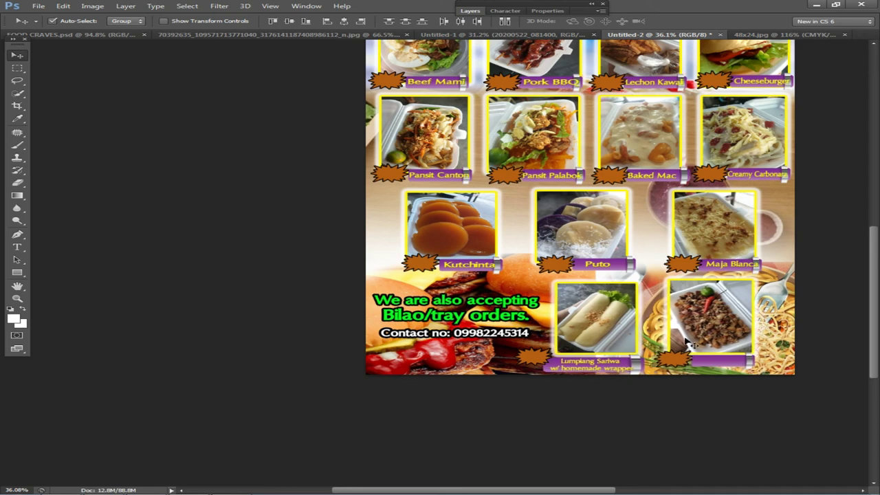
Nudge the sisig photo with its blank banner and starburst slightly farther right and down
left_click_drag(776, 380, 670, 305)
key("Right")
key("Right")
key("Right")
key("Right")
key("Right")
key("Right")
key("Right")
key("Right")
key("Down")
key("Down")
key("Down")
key("Down")
key("Down")
Move the Kutchinta, Puto and Maja Blanca sets left and slightly down to line up beneath Pansit Canton, Pansit Palabok and Baked Mac
scroll(726, 344, "up", 2)
scroll(736, 348, "up", 3)
left_click_drag(734, 388, 721, 338)
scroll(696, 246, "down", 4)
scroll(712, 187, "up", 1)
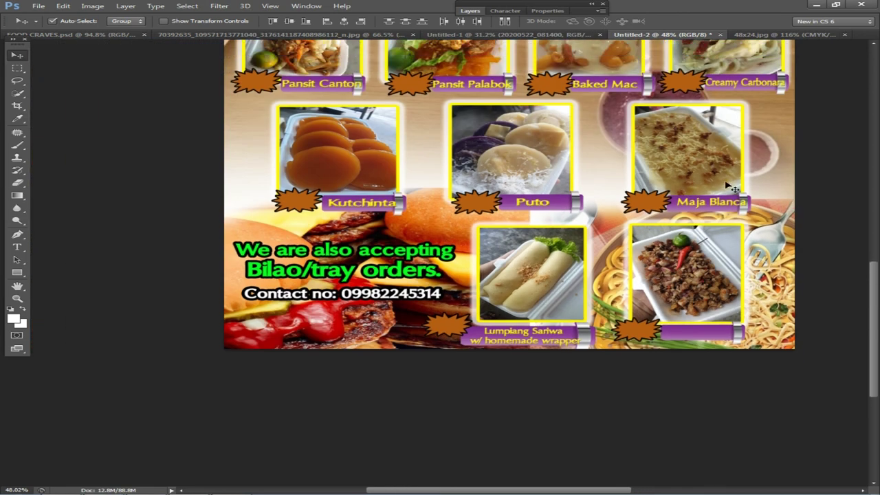
left_click_drag(323, 148, 286, 147)
left_click_drag(777, 216, 458, 152)
key("Down")
key("Down")
key("Down")
key("Down")
key("Down")
key("Down")
left_click_drag(722, 210, 572, 159)
Move the sisig photo up and right into the space beside Maja Blanca and enlarge it to reach the poster's right edge
left_click_drag(694, 273, 723, 220)
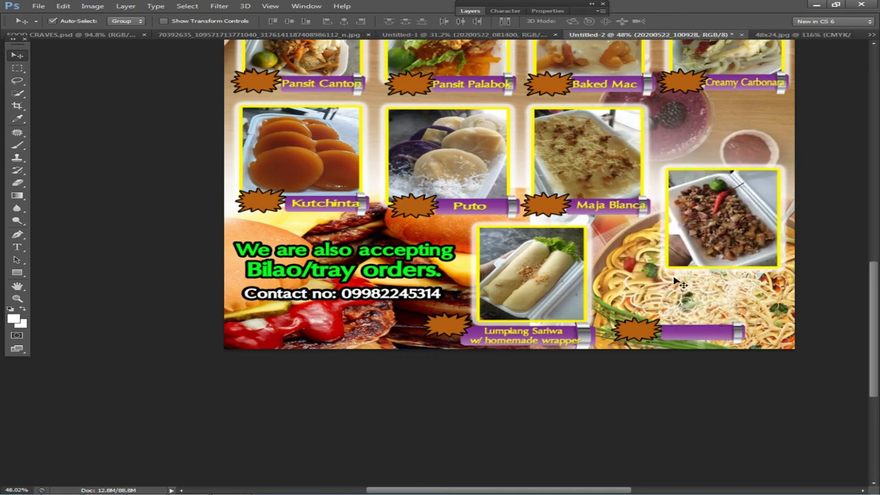
key("ctrl+t")
left_click_drag(666, 267, 640, 298)
left_click_drag(747, 253, 763, 256)
key("Return")
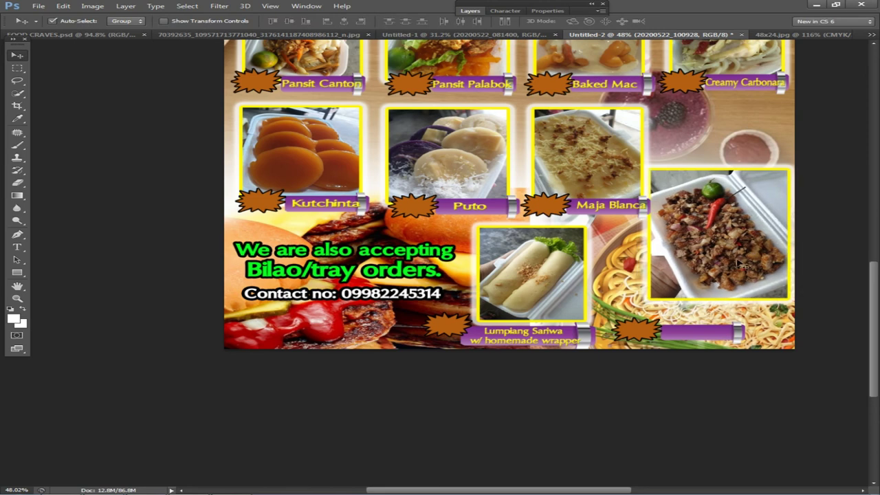
Place the blank banner and starburst along the enlarged sisig photo's lower edge and enlarge the starburst
right_click(696, 332)
left_click(711, 336)
left_click_drag(710, 336, 739, 307)
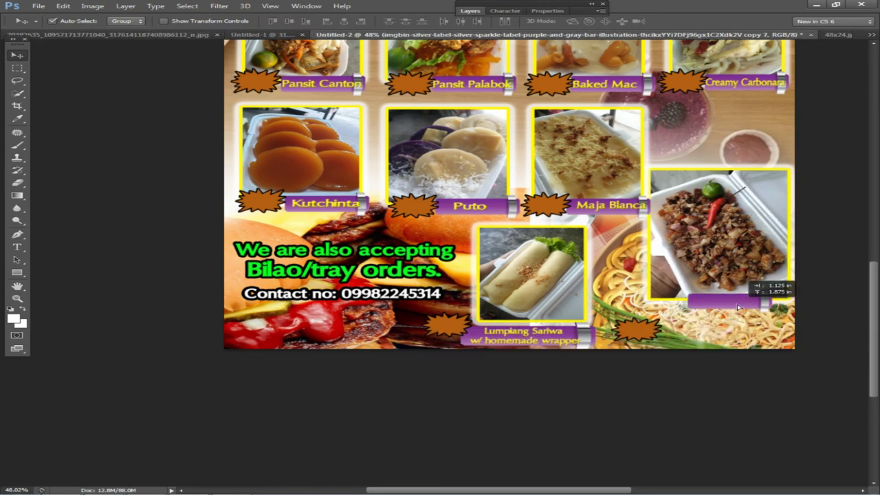
scroll(742, 311, "up", 3)
left_click_drag(590, 351, 608, 289)
key("ctrl+t")
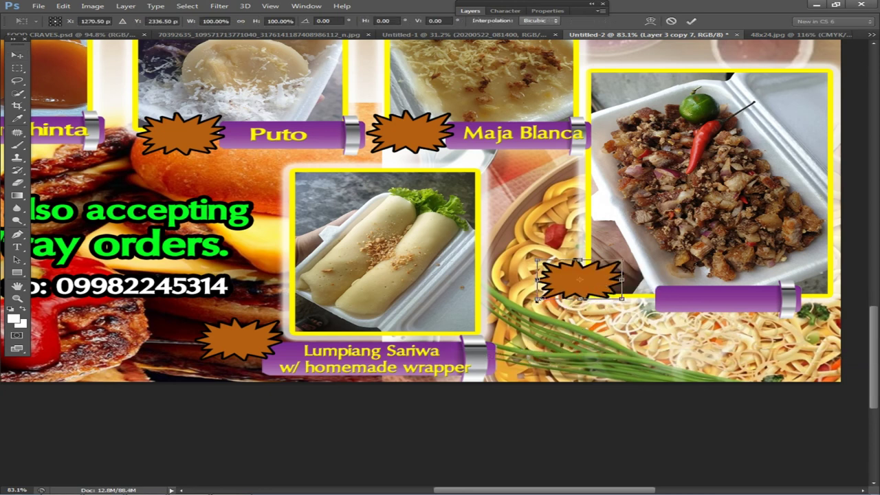
left_click_drag(536, 299, 521, 317)
key("Return")
Shift the blank banner left next to the starburst and scale it up to about 143%
right_click(697, 294)
left_click(713, 300)
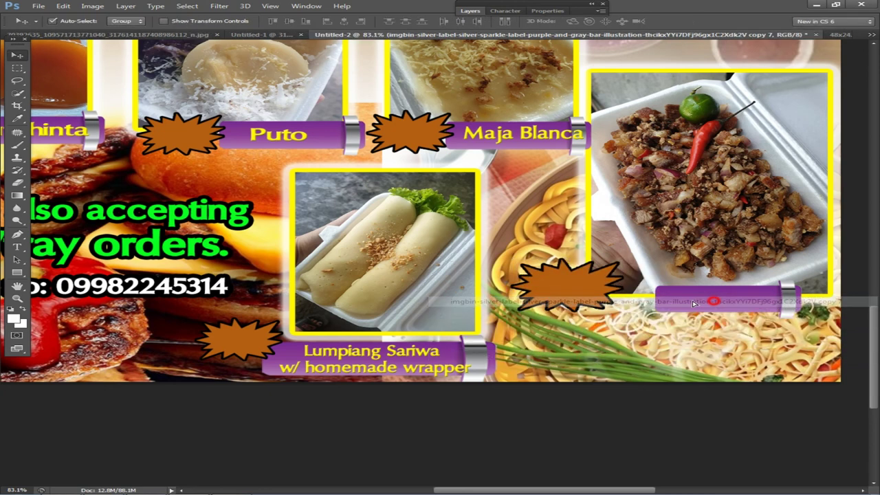
left_click_drag(723, 302, 691, 305)
key("ctrl+t")
left_click_drag(771, 319, 834, 333)
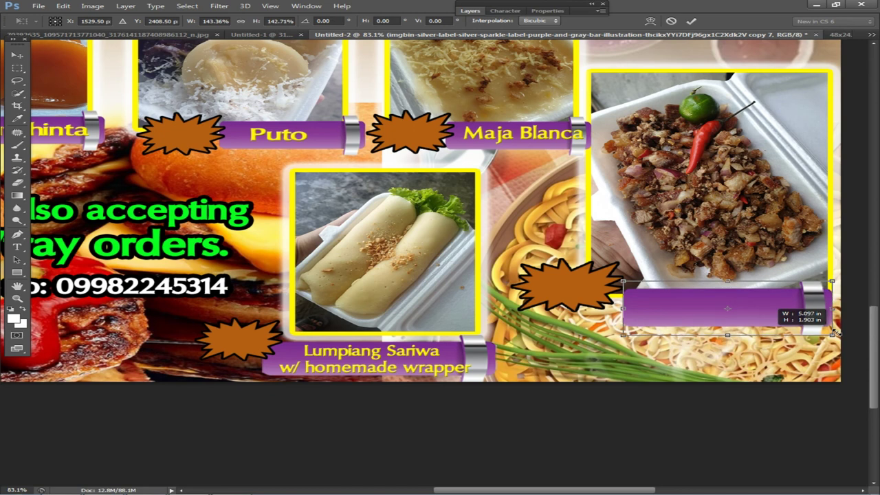
key("Return")
Duplicate the Maja Blanca text label onto the enlarged blank banner below the sisig photo
scroll(760, 330, "down", 2)
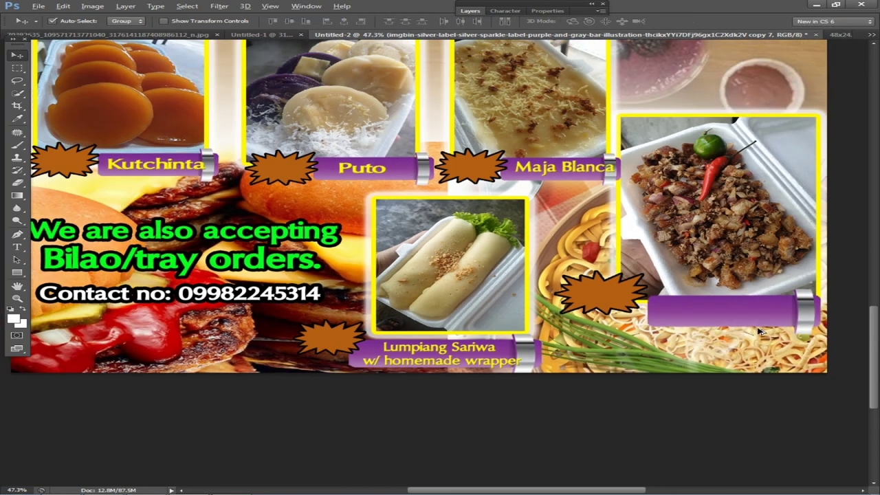
scroll(735, 314, "down", 4)
scroll(631, 264, "up", 4)
left_click_drag(627, 291, 749, 396)
scroll(749, 395, "up", 2)
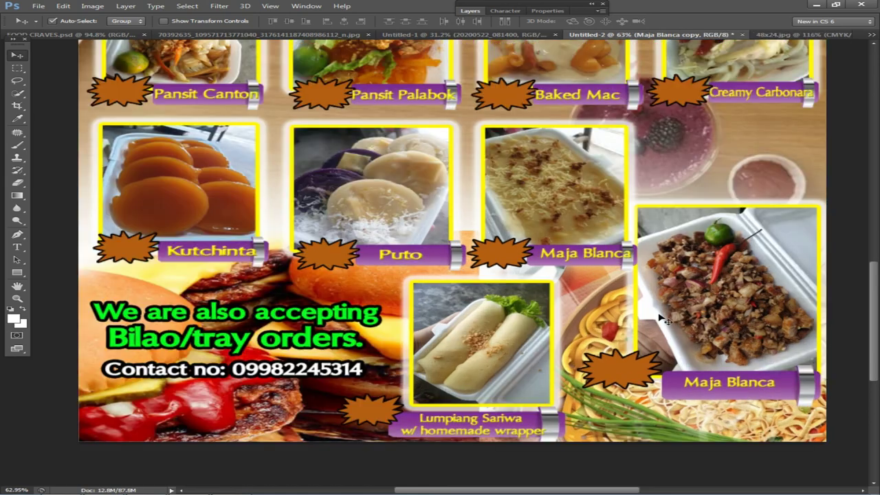
Switch to Chrome and copy the dish name "Crispy sisig" from the client's menu list in the chat
key("alt+Tab")
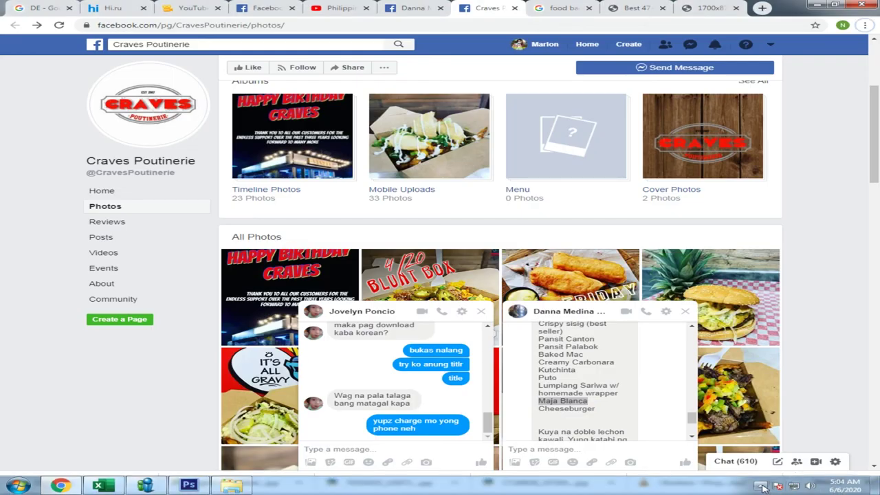
left_click(762, 486)
left_click(736, 488)
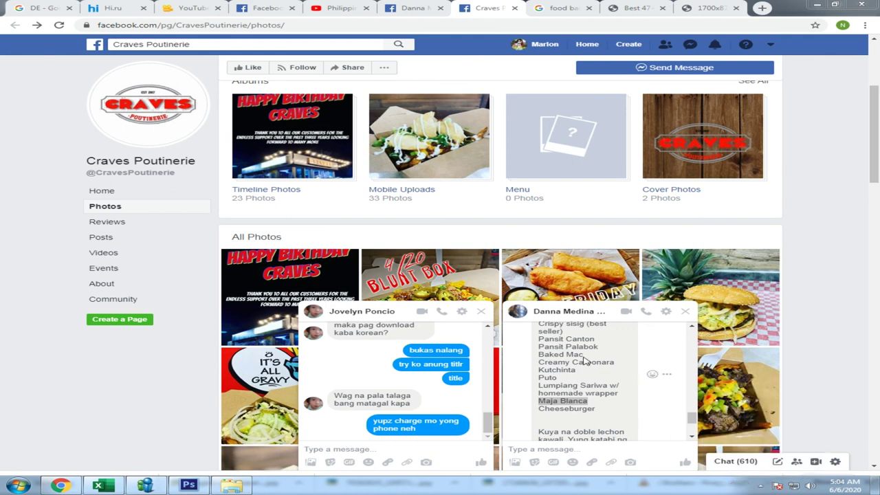
left_click_drag(539, 327, 585, 417)
Return to Photoshop and replace the duplicated label's text with "Crispy sisig"
key("alt+Tab")
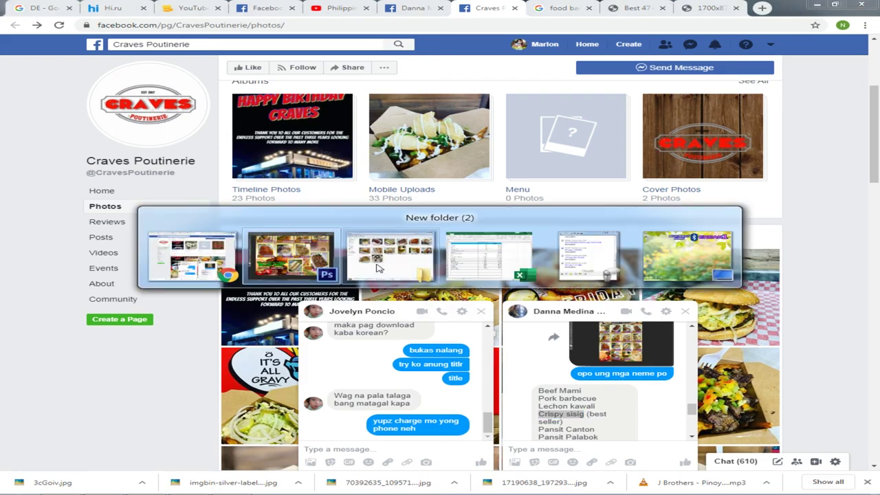
left_click(316, 262)
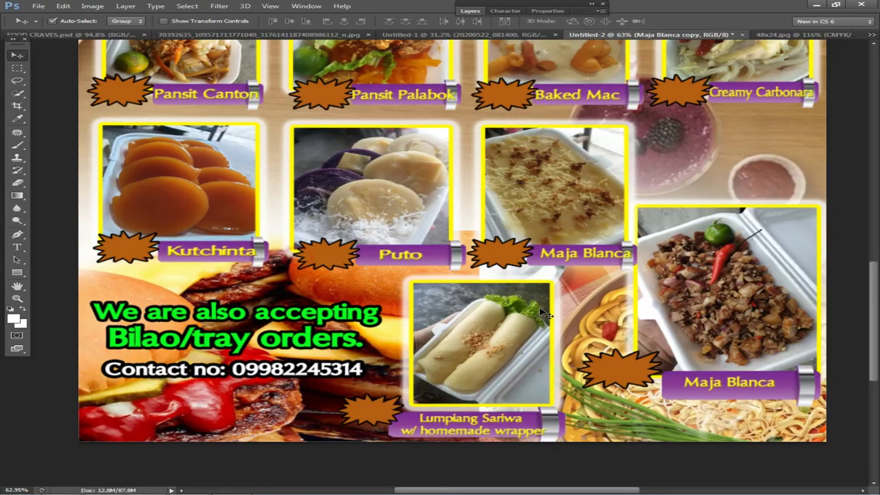
left_click(19, 248)
double_click(715, 384)
left_click(762, 382)
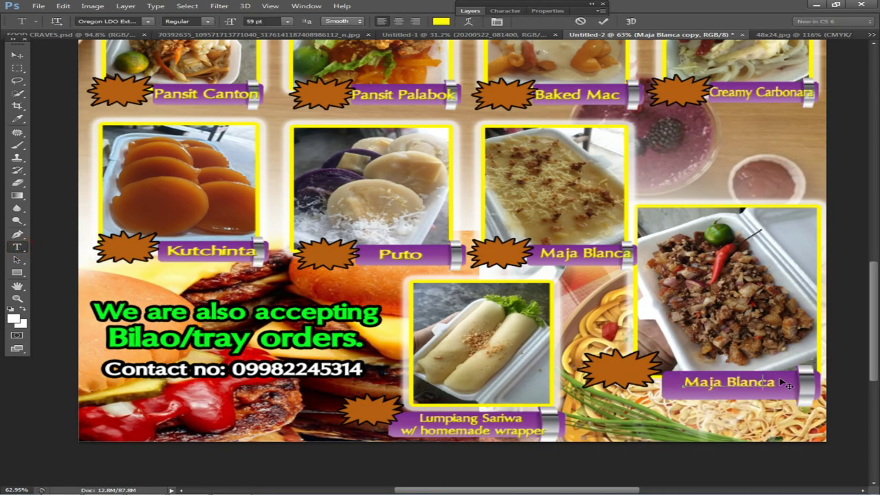
left_click(19, 56)
Move the Crispy sisig label left on its banner and scale it up to about 147%
scroll(734, 371, "up", 3)
left_click_drag(744, 386, 662, 349)
key("ctrl+t")
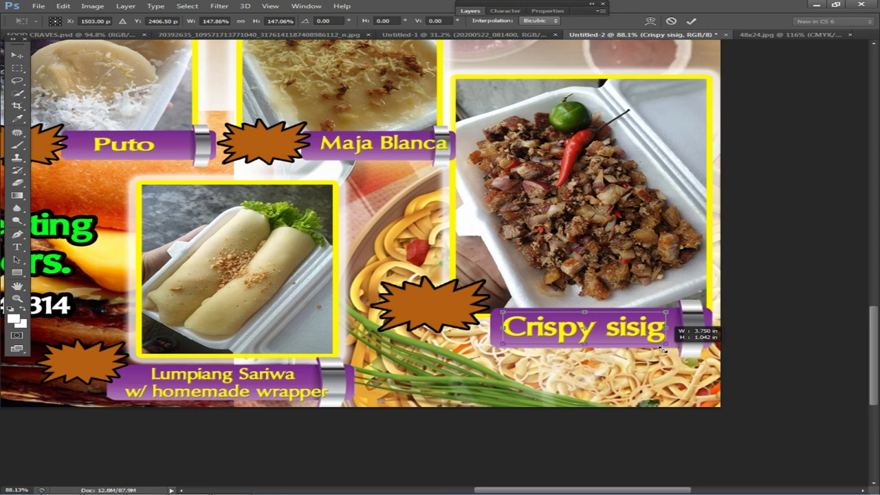
key("Return")
scroll(659, 351, "down", 3)
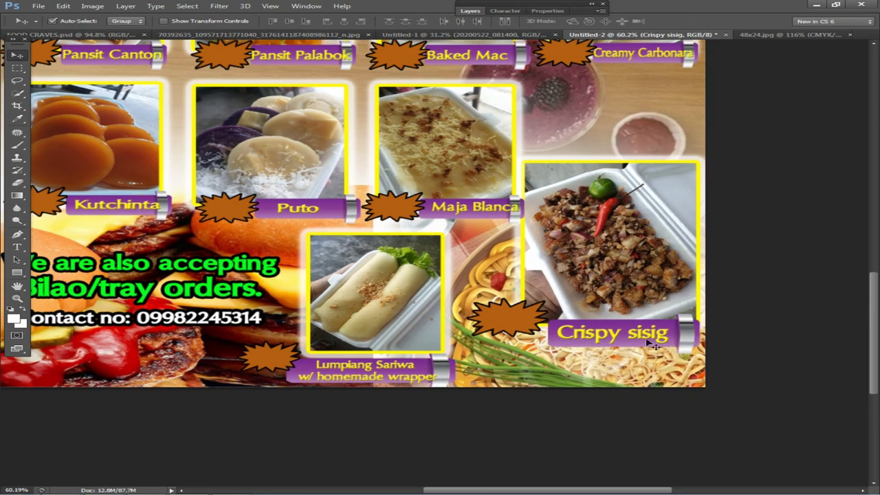
Switch to the Google Images search in Chrome and search for "best seller"
key("alt+Tab")
left_click(292, 255)
left_click(562, 8)
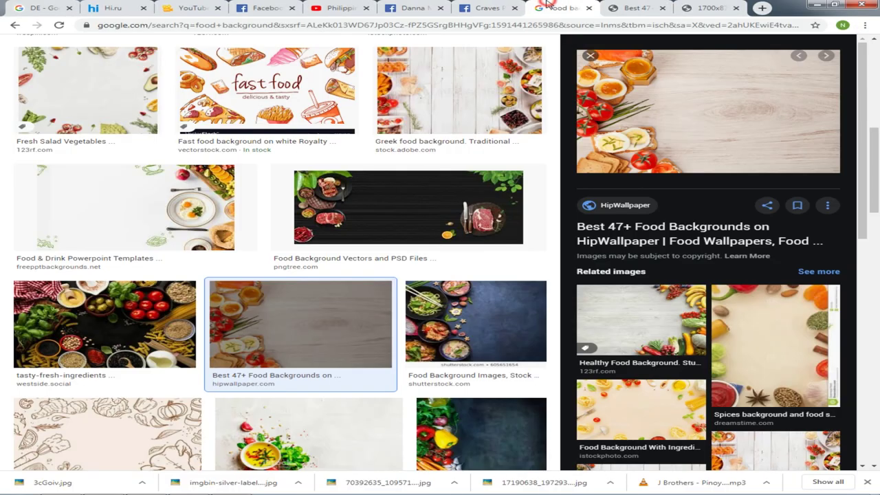
scroll(291, 47, "up", 6)
left_click_drag(245, 57, 3, 62)
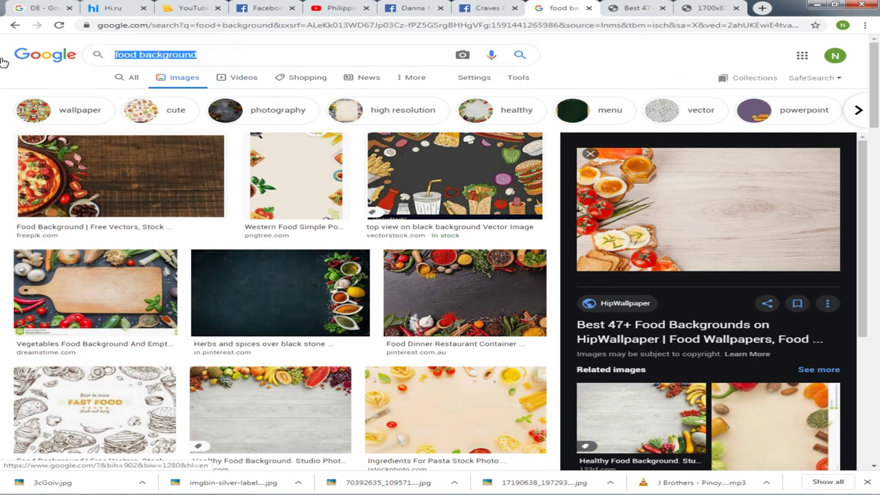
type("best se")
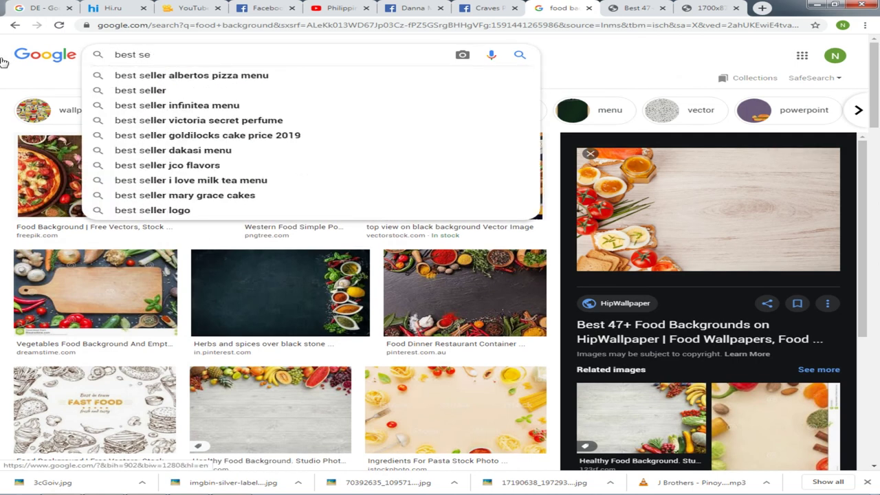
type("ller")
key("Return")
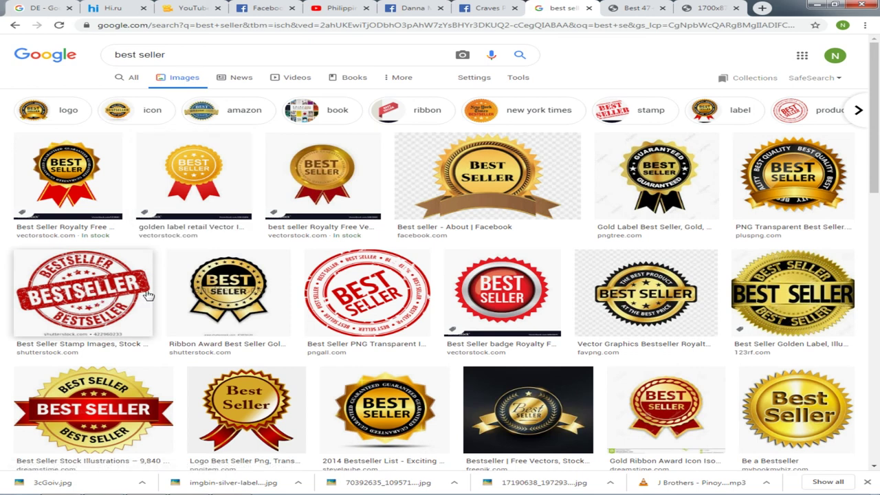
Look through the best seller image results for a suitable badge and preview the red and blue sticker design
scroll(167, 266, "down", 4)
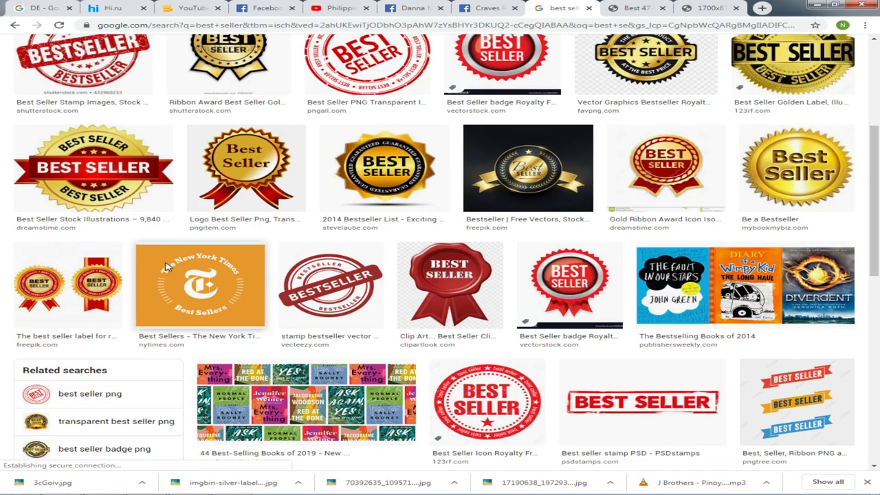
scroll(167, 266, "down", 3)
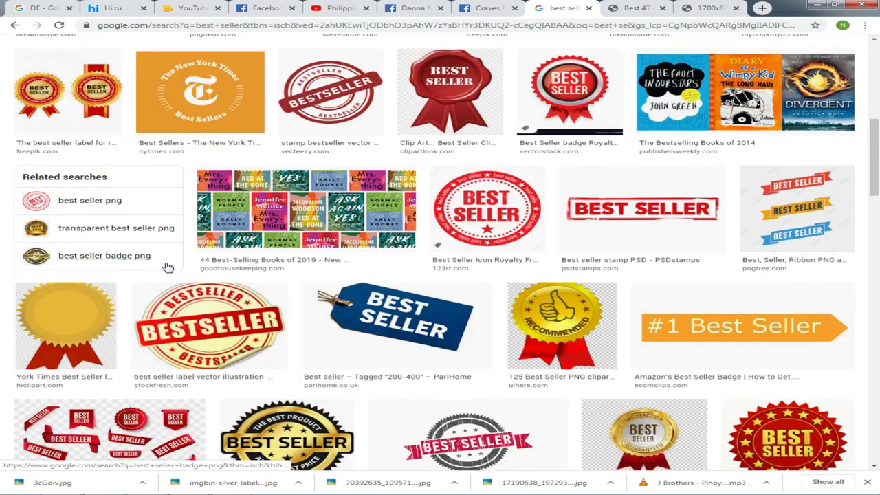
scroll(167, 267, "down", 2)
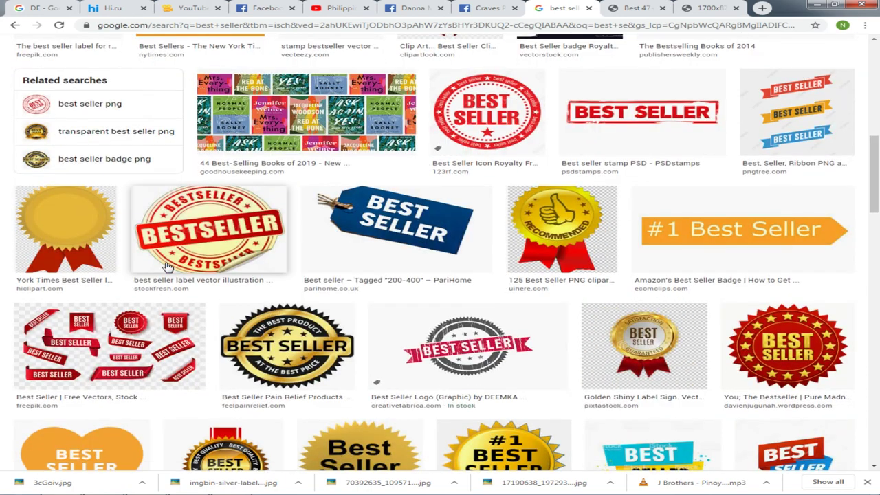
scroll(167, 267, "down", 2)
scroll(167, 266, "down", 2)
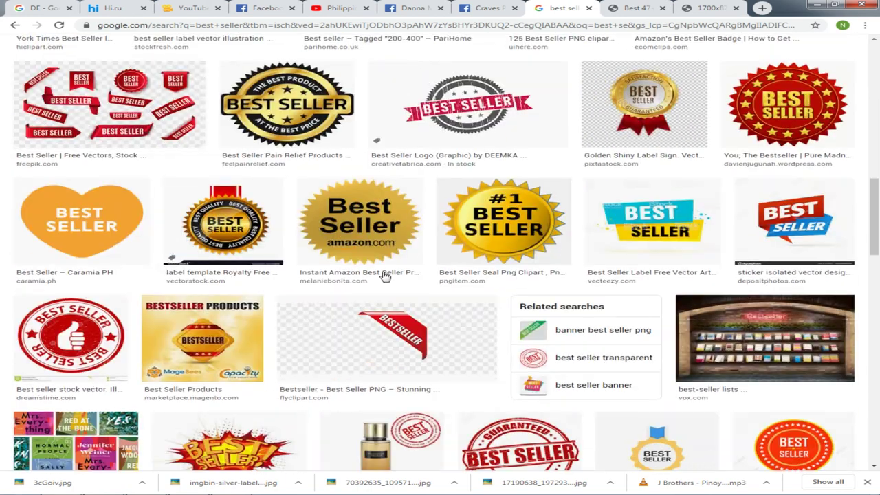
scroll(653, 230, "up", 10)
scroll(652, 234, "down", 10)
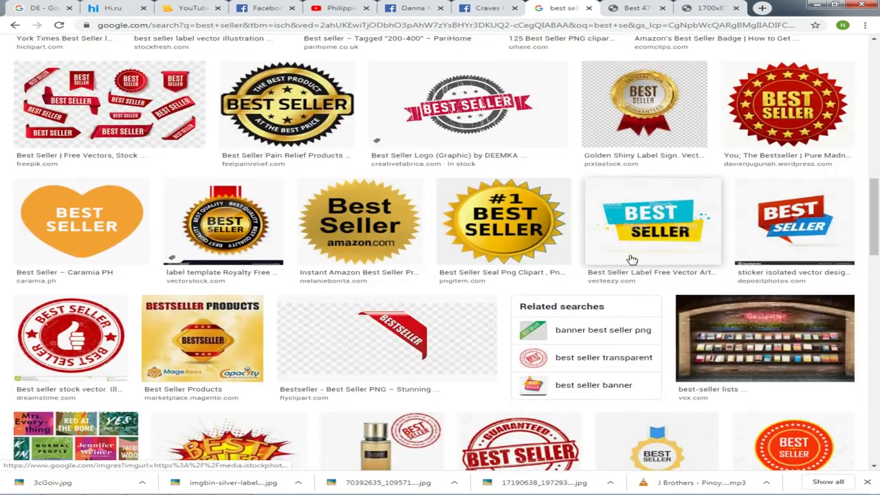
left_click(787, 217)
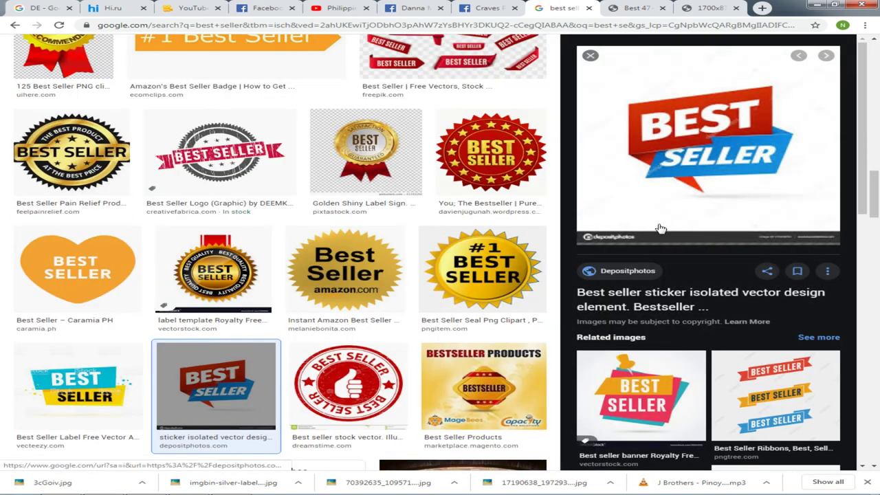
Preview the orange and pink pushpin Best Seller banner from the related images and copy its image
left_click(644, 358)
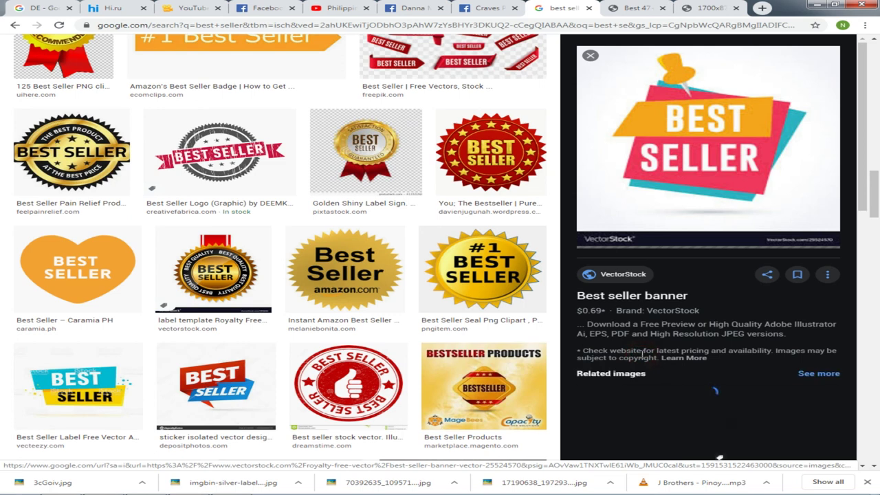
right_click(687, 145)
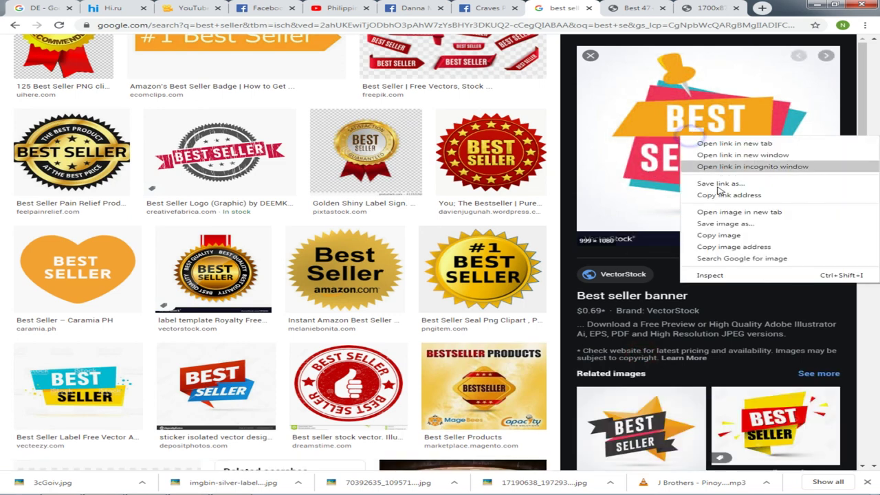
left_click(735, 233)
key("alt+Tab")
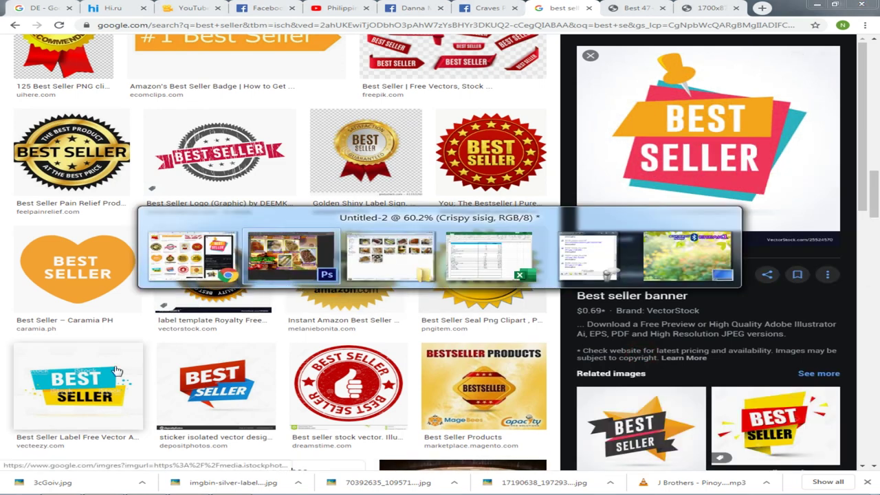
Preview the teal-yellow and red-blue Best Seller labels and look through more image results for a suitable badge
left_click(77, 385)
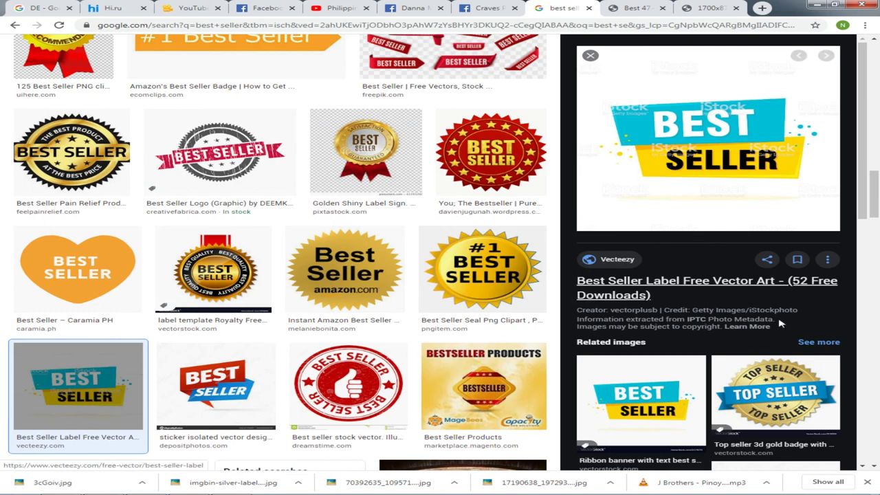
left_click(258, 384)
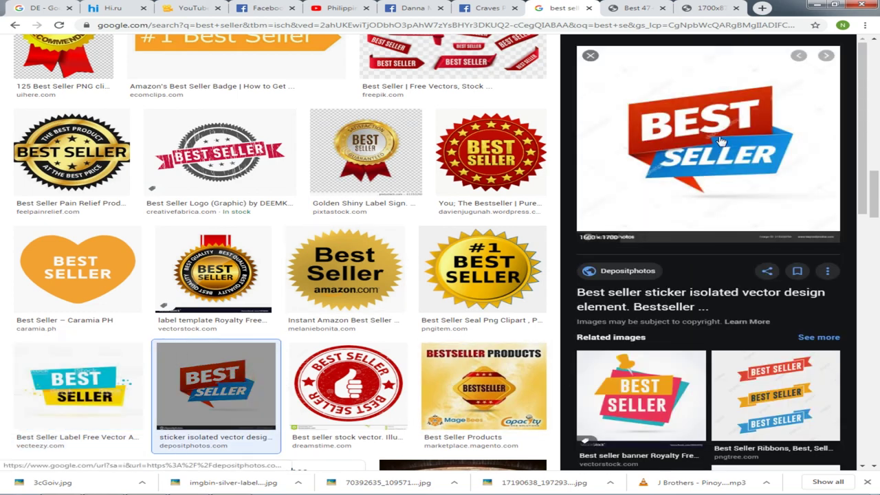
scroll(682, 180, "up", 3)
scroll(444, 329, "down", 6)
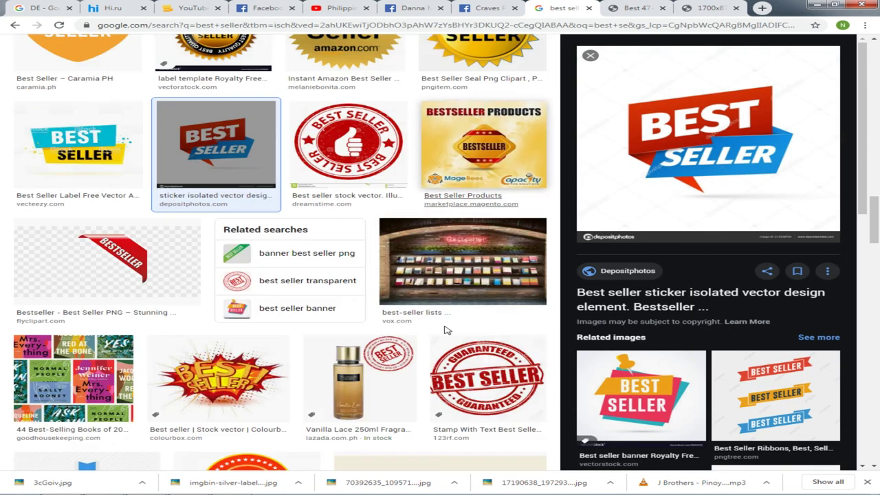
scroll(444, 329, "down", 7)
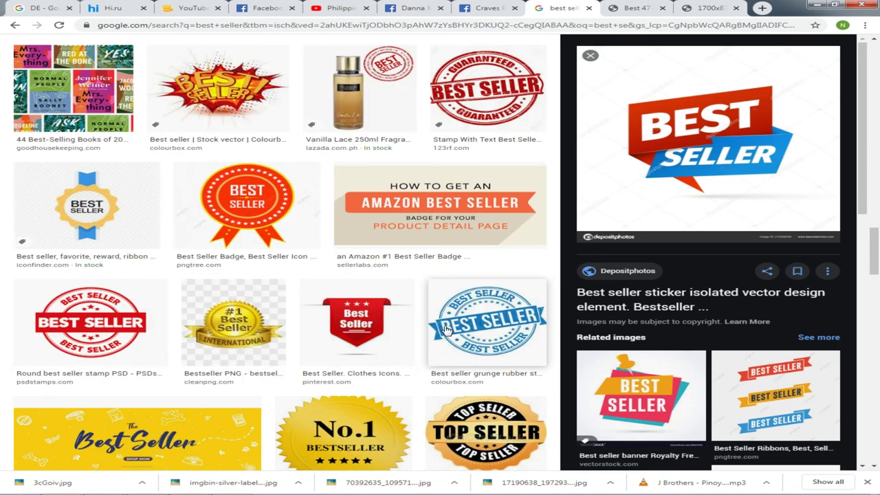
scroll(444, 331, "down", 4)
scroll(804, 366, "down", 4)
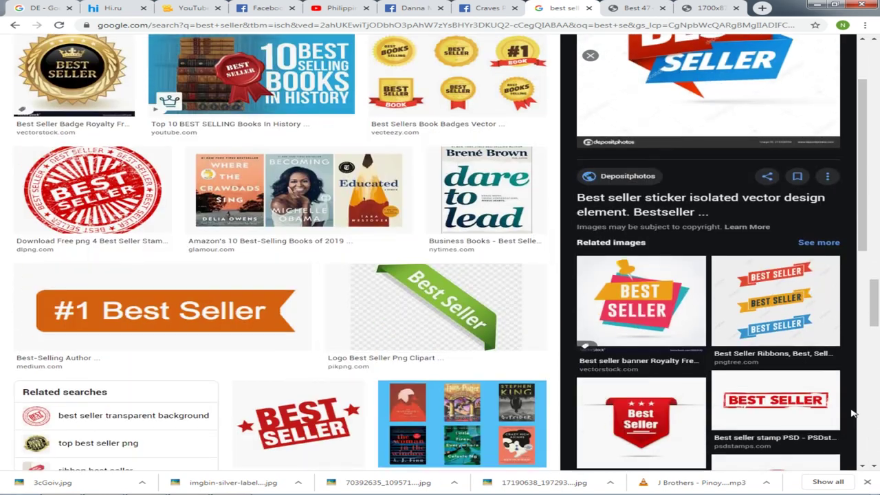
scroll(804, 366, "down", 2)
Save the red Best Seller PNG with two stars and place it in the Photoshop poster just below the Crispy sisig label
left_click(640, 251)
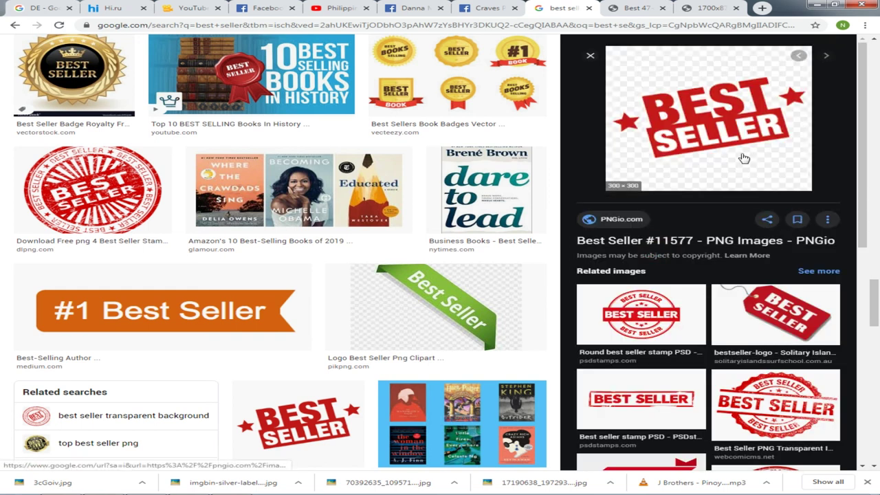
right_click(732, 118)
left_click(733, 211)
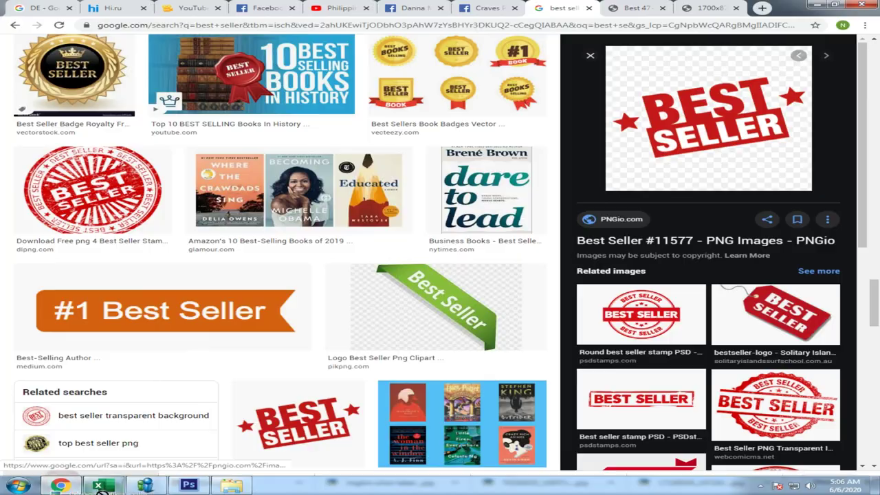
left_click(190, 487)
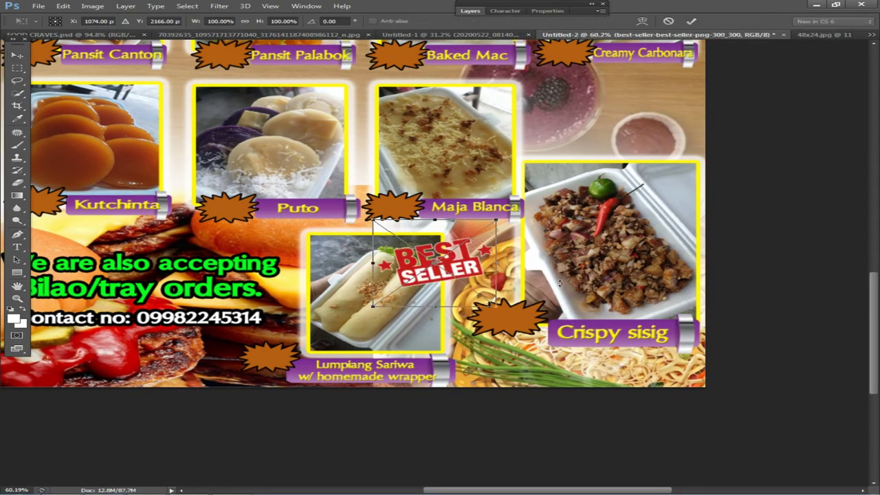
left_click_drag(426, 261, 593, 367)
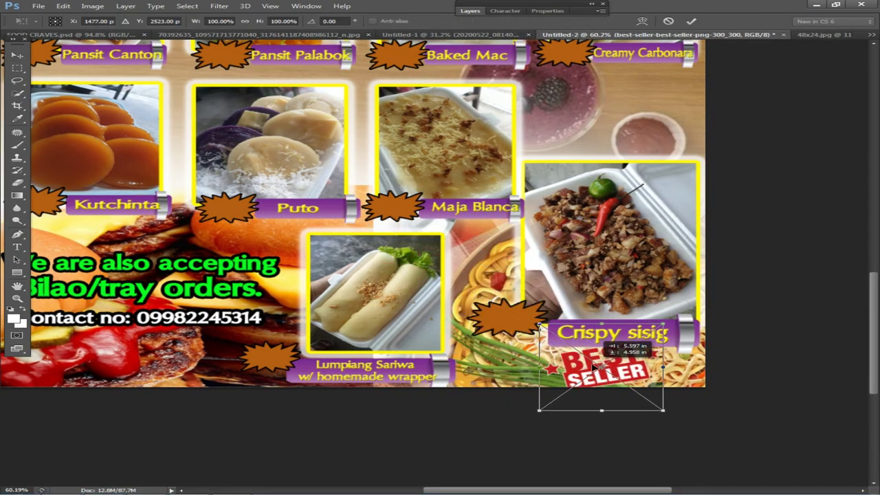
key("Return")
Move the Best Seller badge up onto the Crispy sisig photo and shift the label banner down below the photo's frame
scroll(681, 354, "up", 5)
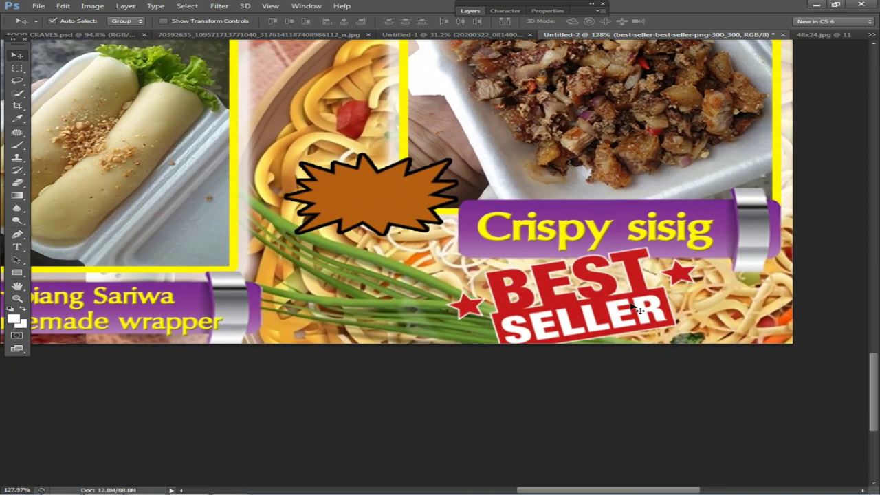
left_click_drag(632, 307, 718, 180)
left_click_drag(762, 261, 615, 236)
key("ctrl+z")
left_click_drag(661, 301, 605, 277)
Scale the Crispy sisig banner and its text up slightly, extending them toward the lower left
key("ctrl+t")
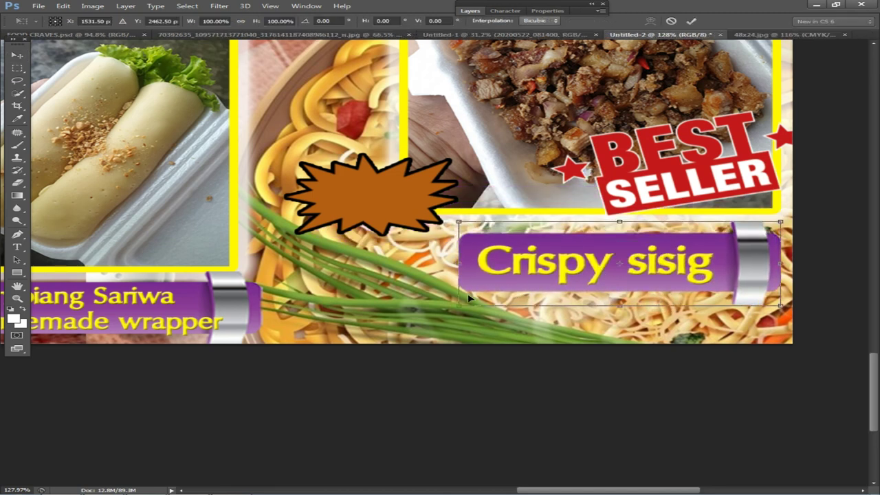
left_click_drag(454, 309, 425, 320)
key("Return")
Move the Best Seller badge to just above the Crispy sisig label and enlarge it slightly
left_click_drag(688, 180, 622, 209)
key("ctrl+t")
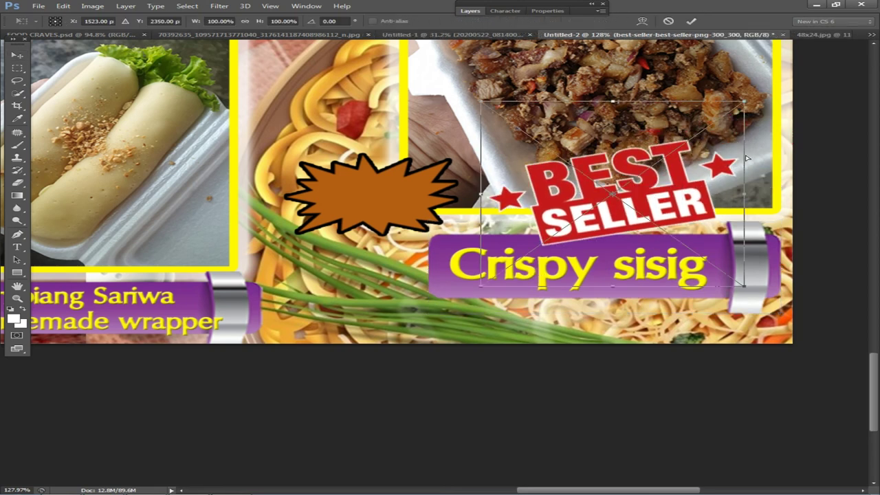
left_click_drag(744, 101, 769, 83)
left_click_drag(723, 173, 722, 190)
key("Return")
Move the orange starburst against the Crispy sisig banner's left end and shift the Best Seller badge slightly right
left_click_drag(777, 310, 477, 292)
left_click_drag(406, 200, 438, 234)
mouse_move(641, 205)
left_mouse_down()
mouse_move(649, 219)
mouse_move(672, 216)
mouse_move(652, 211)
left_mouse_up()
scroll(695, 198, "down", 3)
scroll(746, 182, "down", 5)
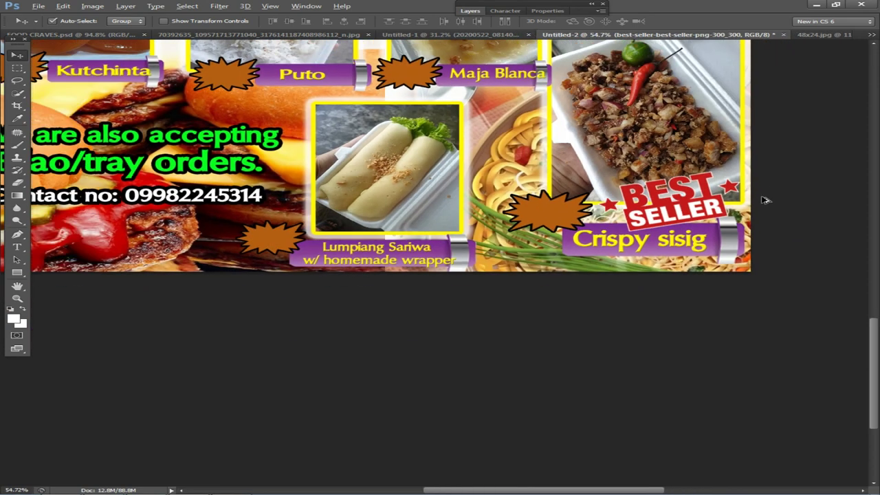
Stretch the Crispy sisig photo taller and wider, and move it left so its frame fits inside the poster
scroll(408, 396, "up", 4)
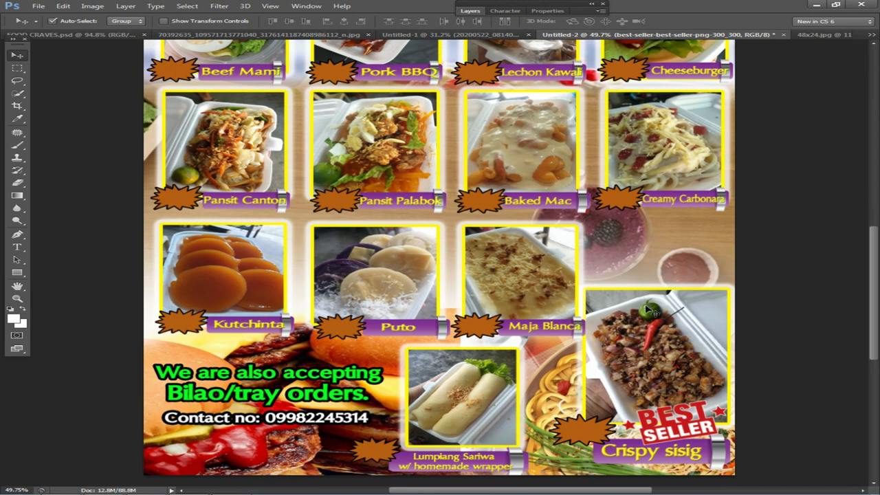
left_click(651, 311)
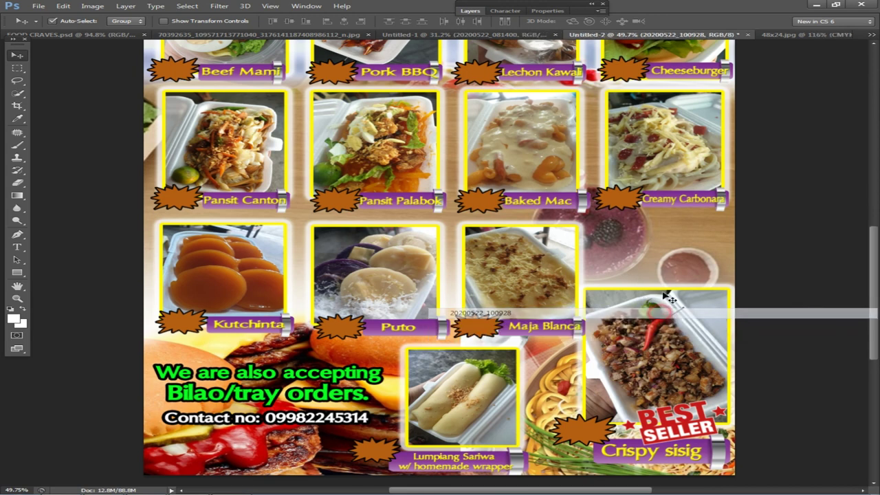
key("ctrl+t")
left_click_drag(658, 290, 663, 253)
left_click_drag(728, 341, 752, 341)
double_click(663, 328)
left_click_drag(663, 327, 645, 323)
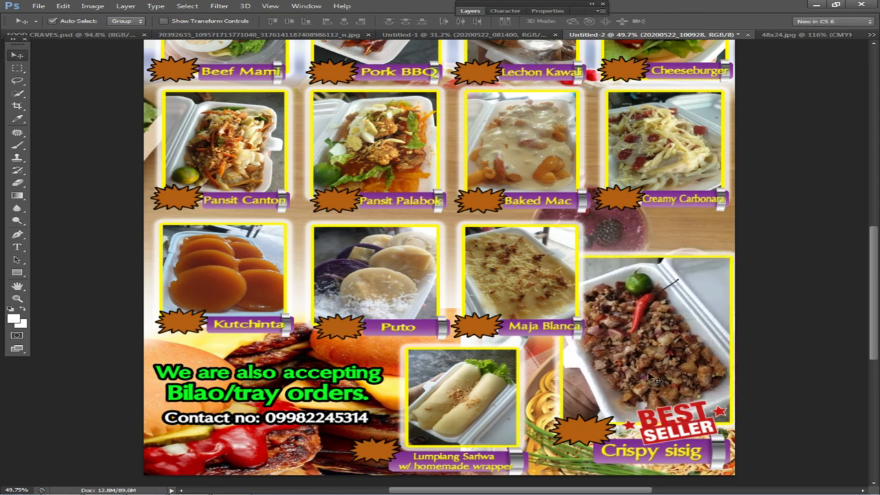
Enlarge the Crispy sisig photo further to about 18.6% width and 19.5% height, and shift it slightly up and left
key("ctrl+t")
left_click_drag(558, 423, 553, 431)
left_click_drag(729, 258, 743, 242)
key("Return")
mouse_move(690, 317)
left_mouse_down()
mouse_move(674, 302)
mouse_move(679, 309)
left_mouse_up()
Select the Puto and Maja Blanca items together with the Crispy sisig photo and nudge them left
scroll(691, 387, "up", 4)
right_click(627, 250)
left_click(643, 267)
scroll(574, 273, "down", 4)
scroll(574, 273, "down", 1)
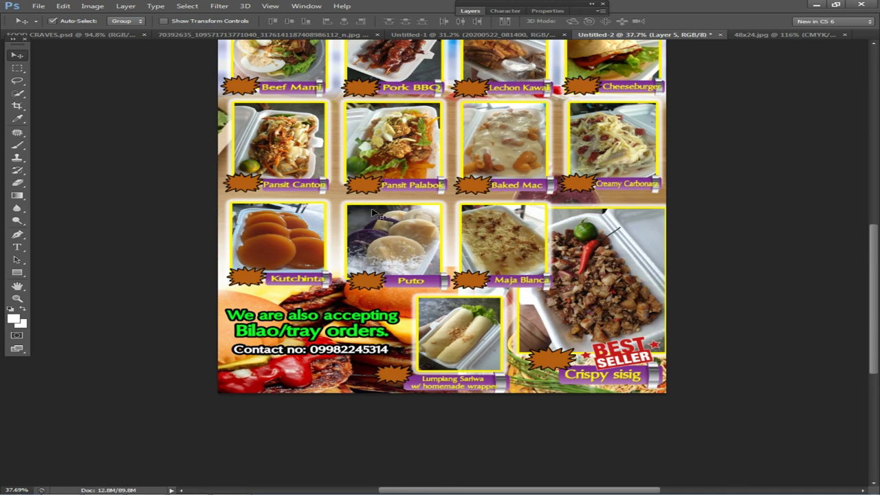
left_click_drag(342, 198, 532, 272)
left_click_drag(340, 199, 532, 287)
key("shift+Left")
key("shift+Left")
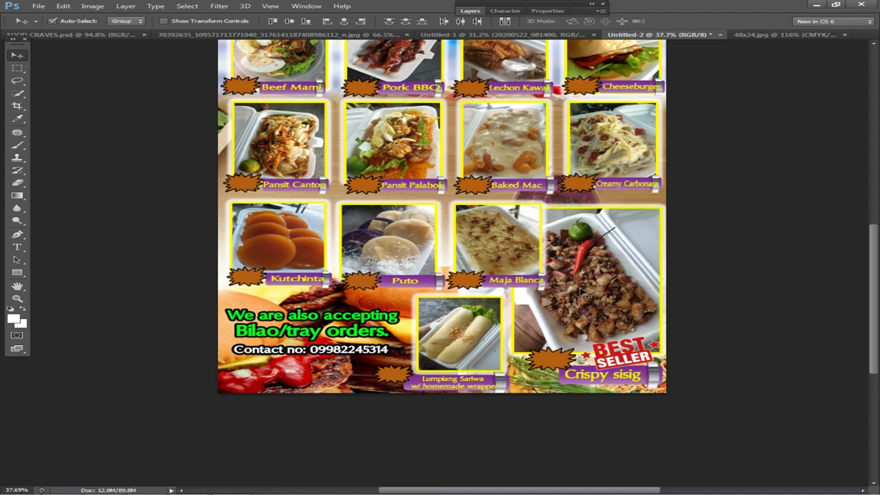
Select the Crispy sisig photo and nudge it back toward the poster's right edge
key("Right")
key("Right")
key("Right")
left_click_drag(715, 321, 603, 238)
key("Right")
key("Right")
key("Right")
key("Right")
key("Right")
key("Right")
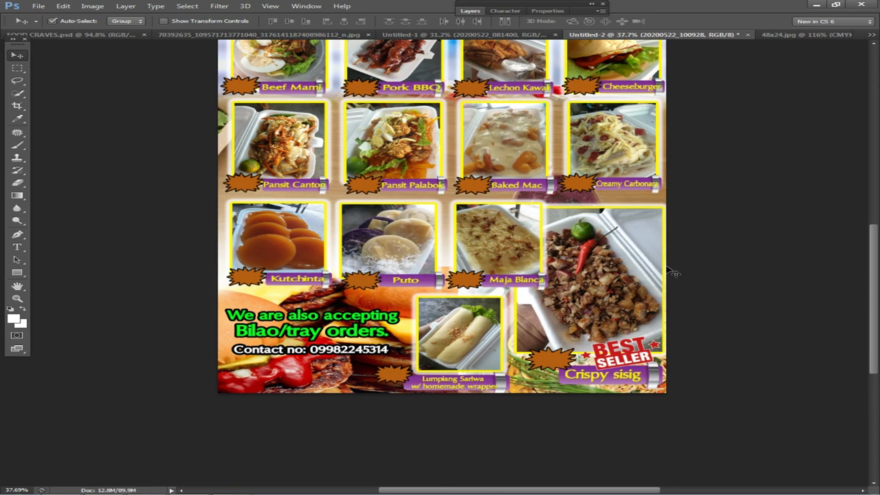
Shift the Crispy sisig photo slightly down and to the right
right_click(623, 254)
left_click(624, 254)
scroll(591, 264, "up", 4)
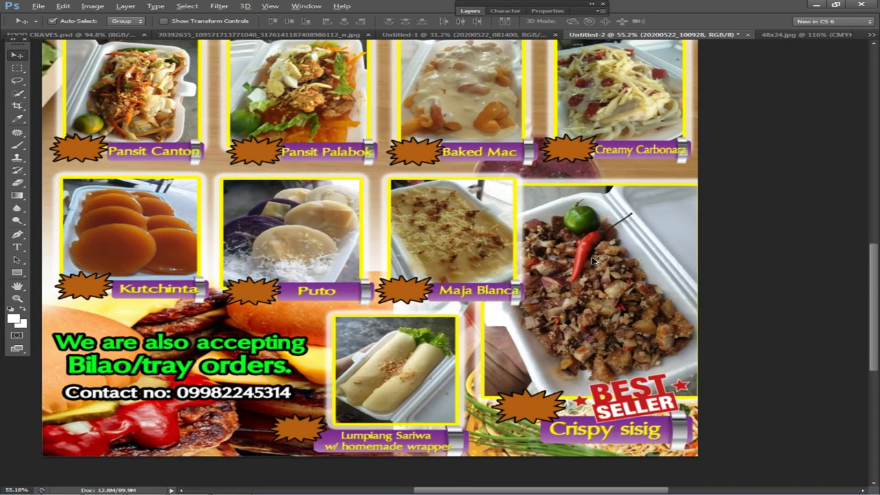
left_click(581, 280)
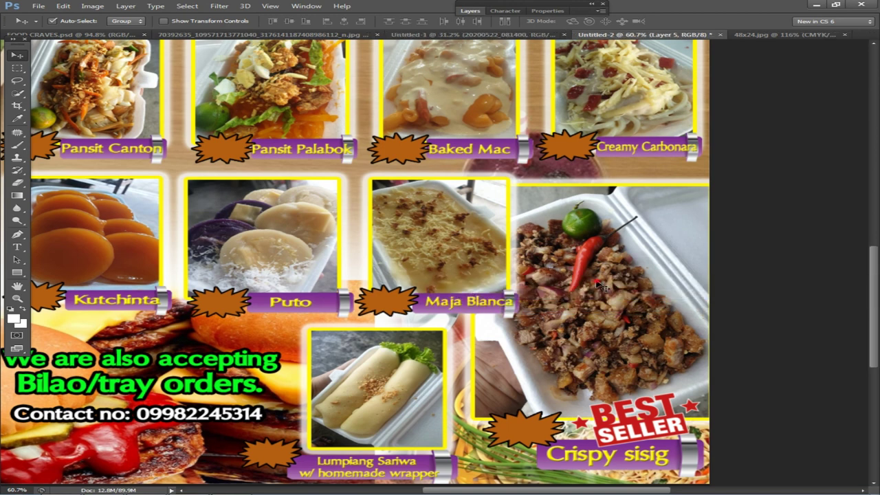
left_click_drag(603, 297, 607, 302)
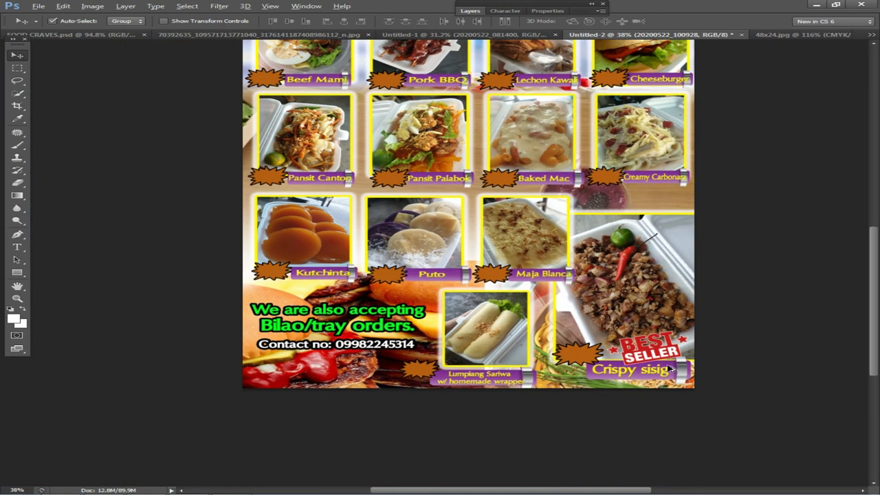
Scale the Crispy sisig photo down slightly from its upper-left corner
scroll(672, 364, "up", 4)
scroll(667, 355, "down", 4)
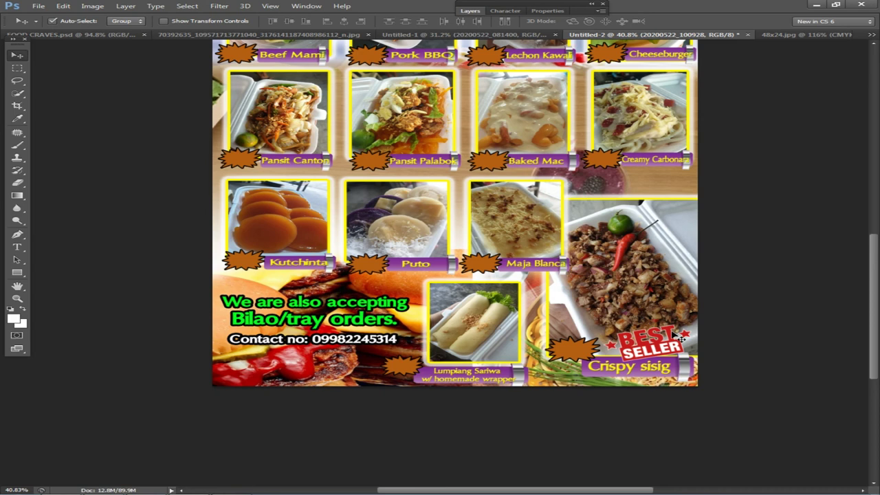
scroll(670, 332, "up", 2)
key("ctrl+t")
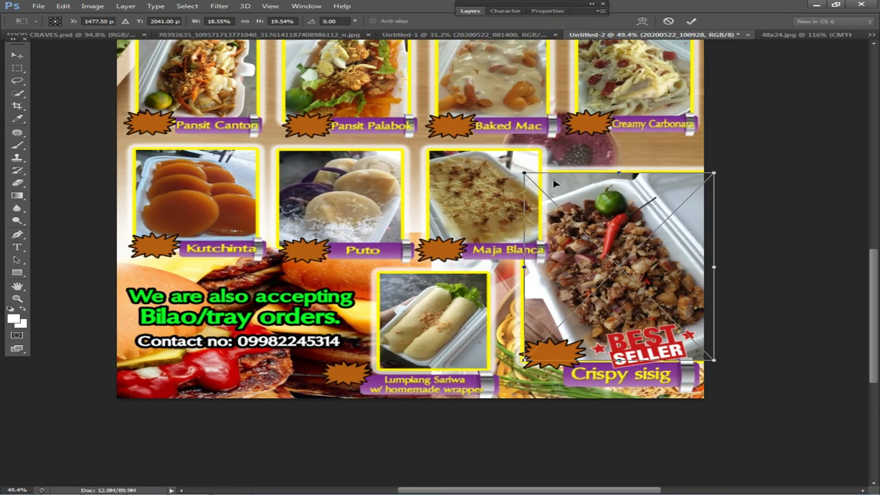
left_click_drag(519, 174, 543, 177)
key("Return")
Try to move the Creamy Carbonara photo, starburst and label slightly lower
scroll(656, 135, "up", 1)
left_click_drag(736, 155, 584, 81)
left_click_drag(598, 165, 602, 180)
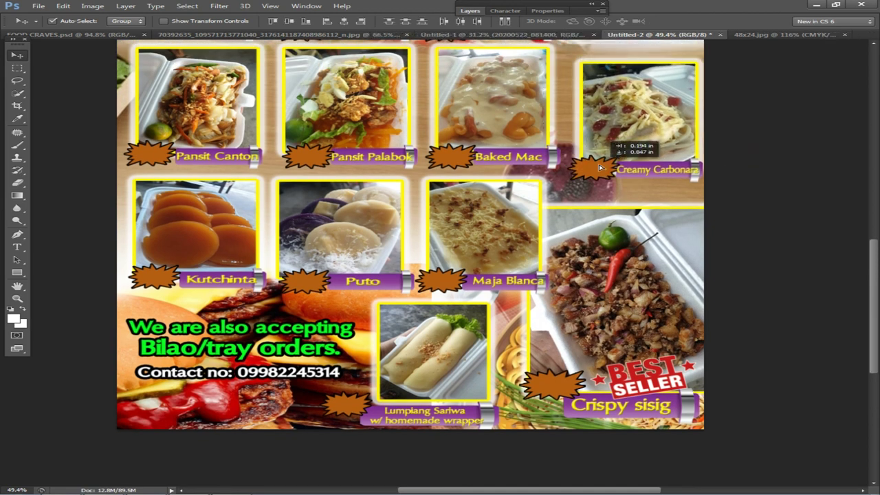
scroll(752, 204, "up", 5)
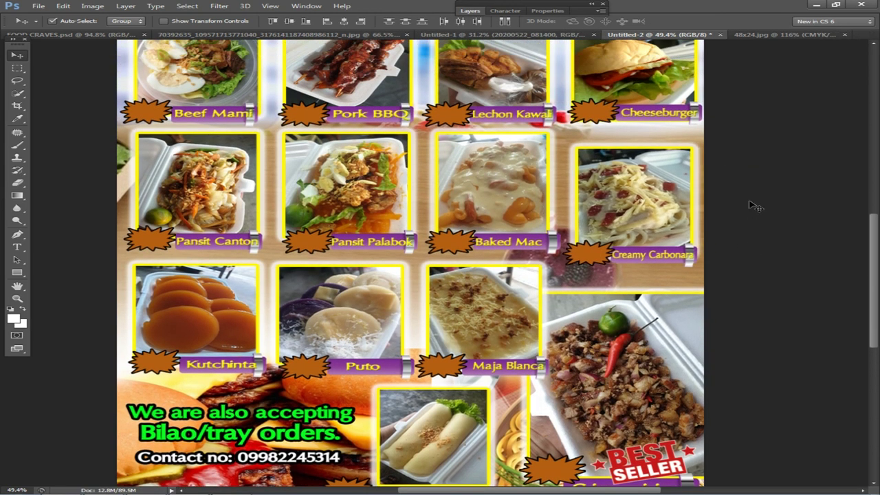
scroll(763, 199, "up", 6)
left_click(724, 227)
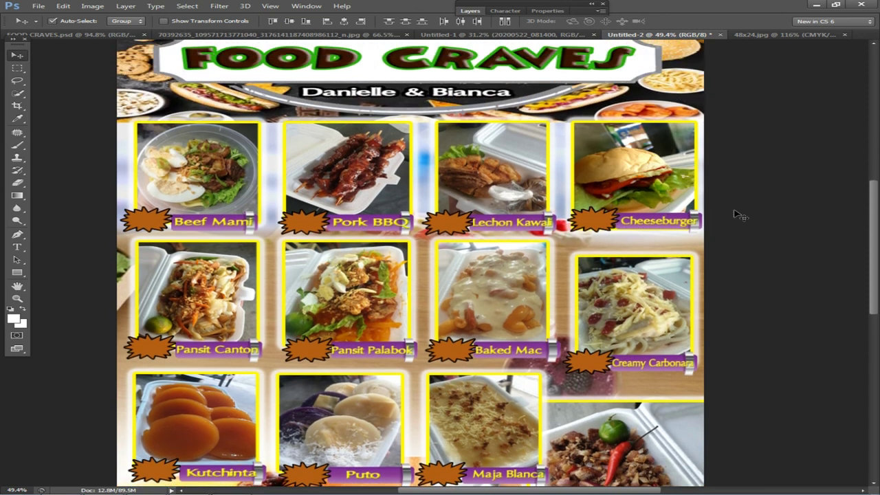
key("ctrl+z")
Try to move the Crispy sisig photo higher on the poster
scroll(756, 200, "down", 7)
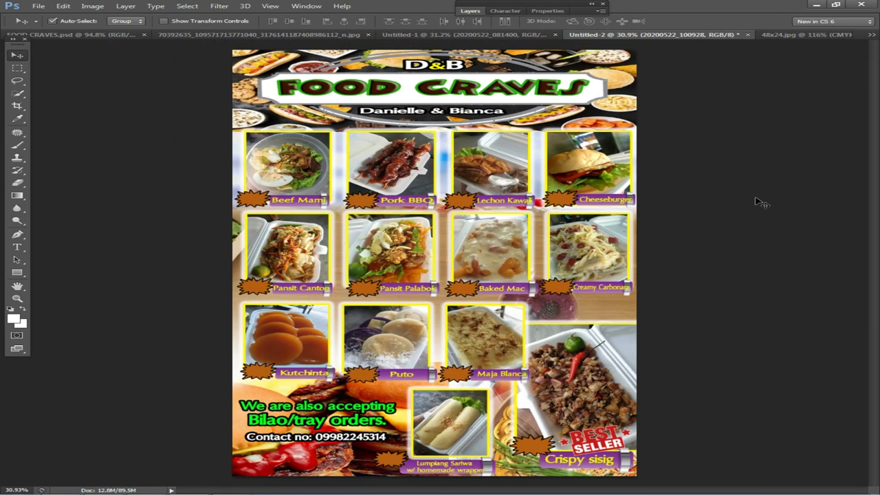
scroll(671, 294, "up", 6)
scroll(673, 297, "down", 3)
scroll(648, 337, "up", 3)
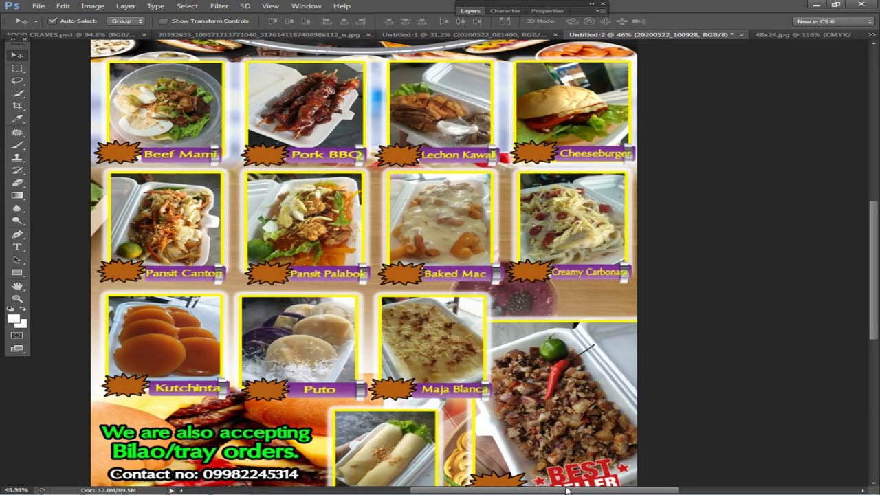
left_click_drag(580, 357, 579, 301)
key("ctrl+z")
Switch to Chrome and look through the best seller image results for an alternative badge design
key("alt+Tab")
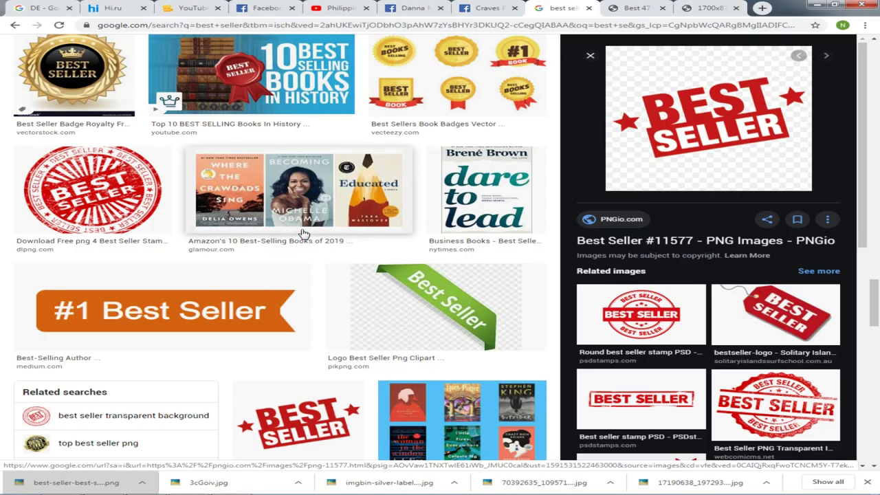
scroll(709, 285, "down", 5)
scroll(176, 402, "down", 10)
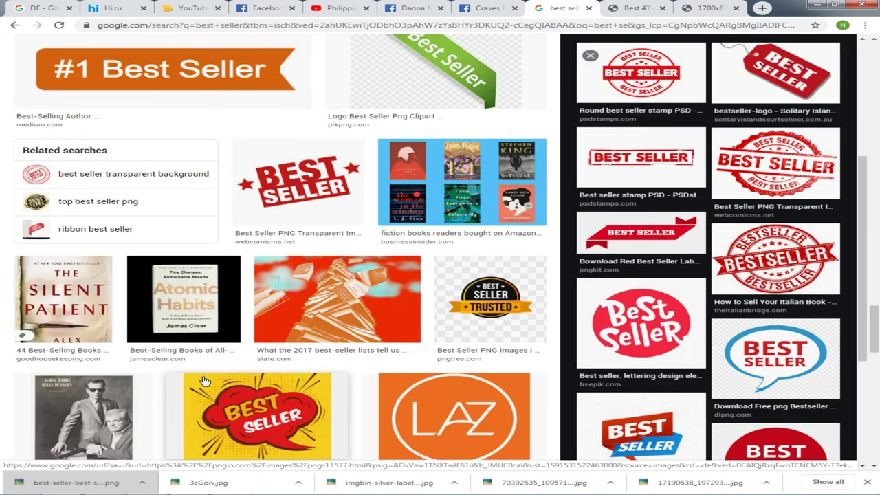
scroll(227, 351, "down", 2)
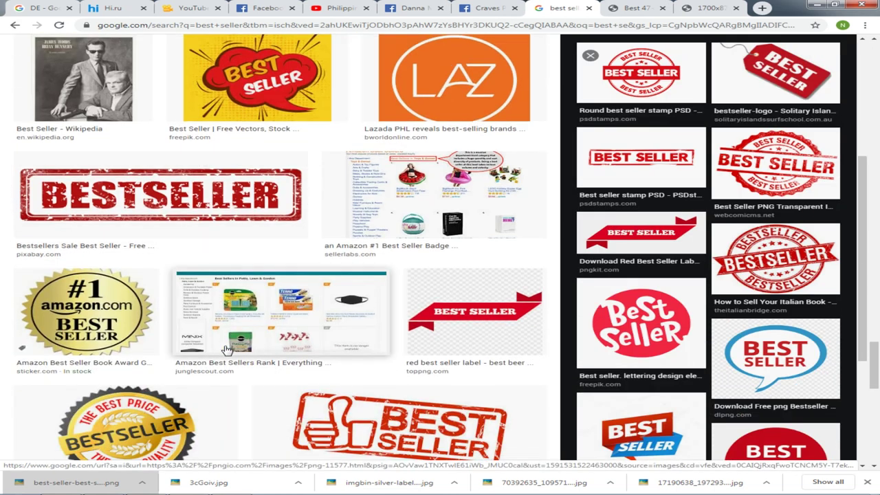
scroll(226, 350, "down", 2)
scroll(227, 351, "down", 9)
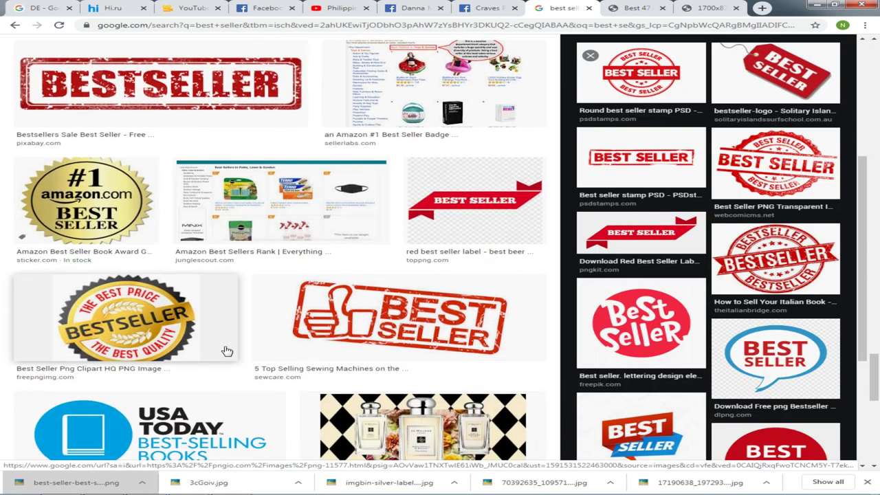
scroll(226, 350, "down", 4)
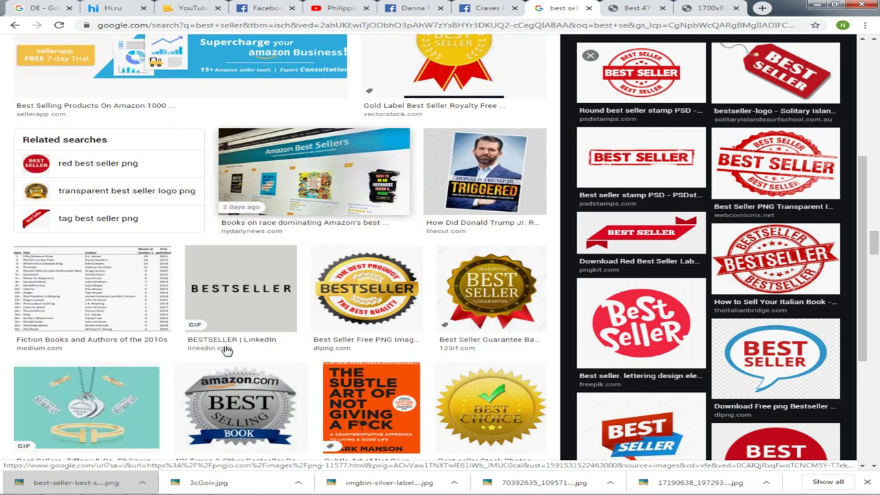
scroll(235, 340, "down", 5)
scroll(708, 261, "down", 4)
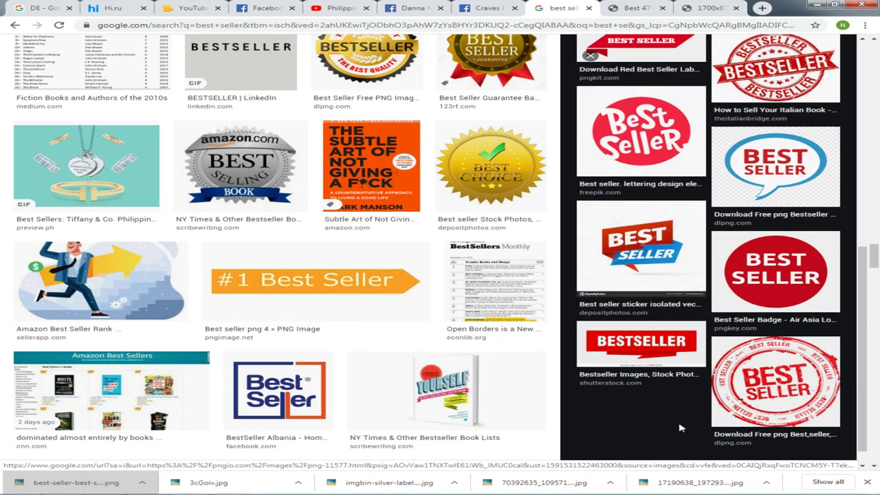
left_click(817, 5)
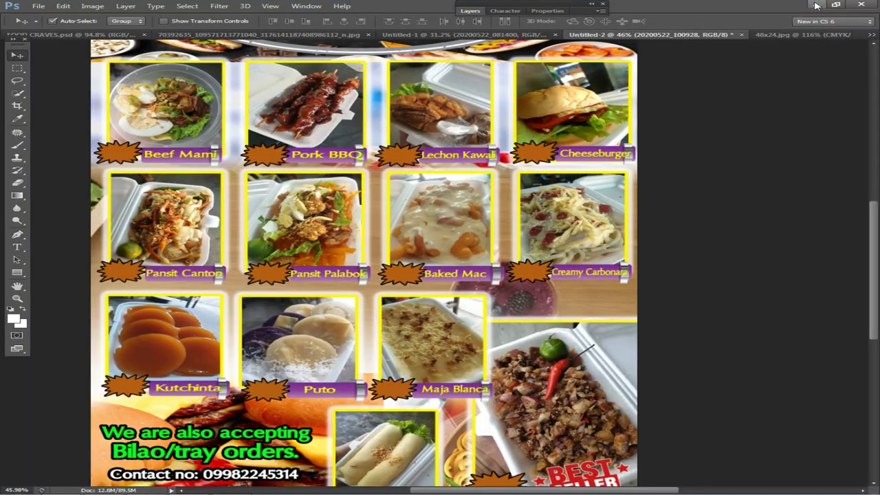
Review the Crispy sisig area of the poster, return to Chrome and preview CleanPNG's red thumbs-up Best Seller banner
scroll(677, 250, "down", 3)
scroll(651, 342, "up", 4)
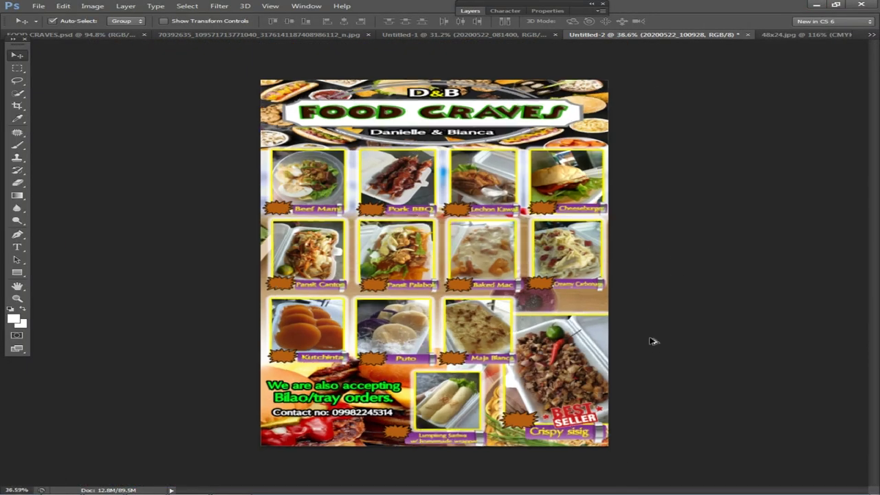
scroll(574, 338, "up", 2)
left_click_drag(575, 340, 538, 216)
key("alt+Tab")
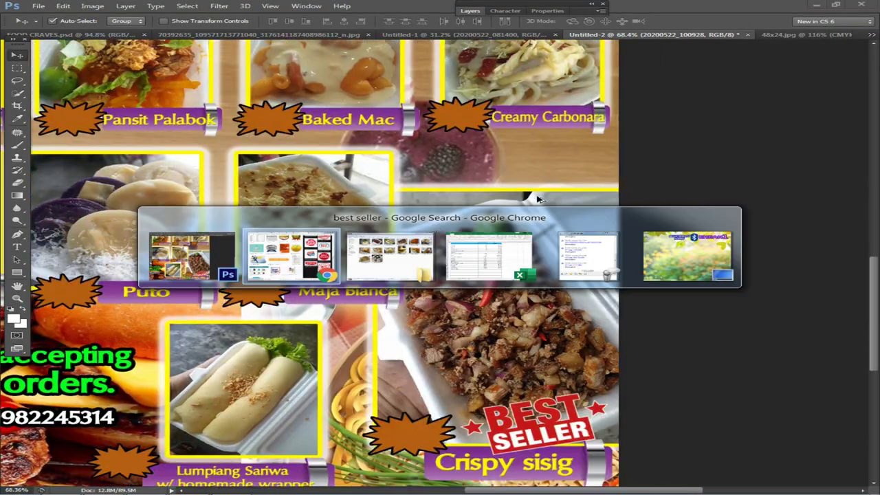
left_click(254, 249)
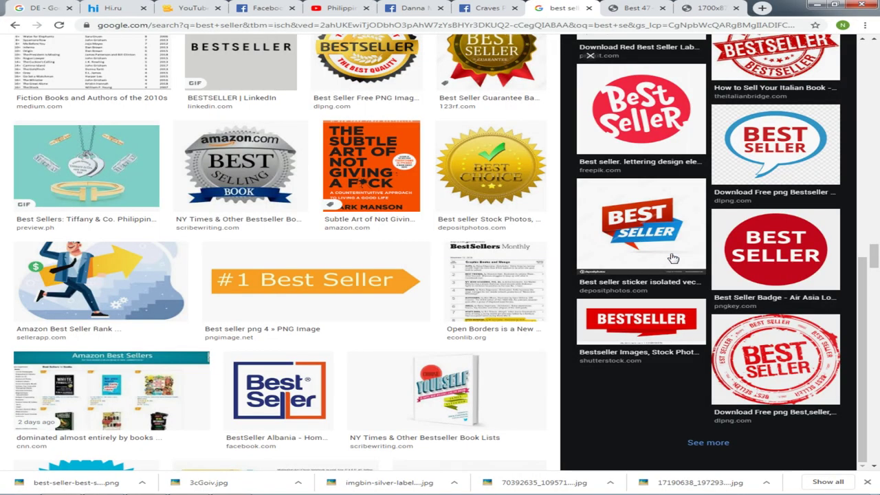
left_click(672, 352)
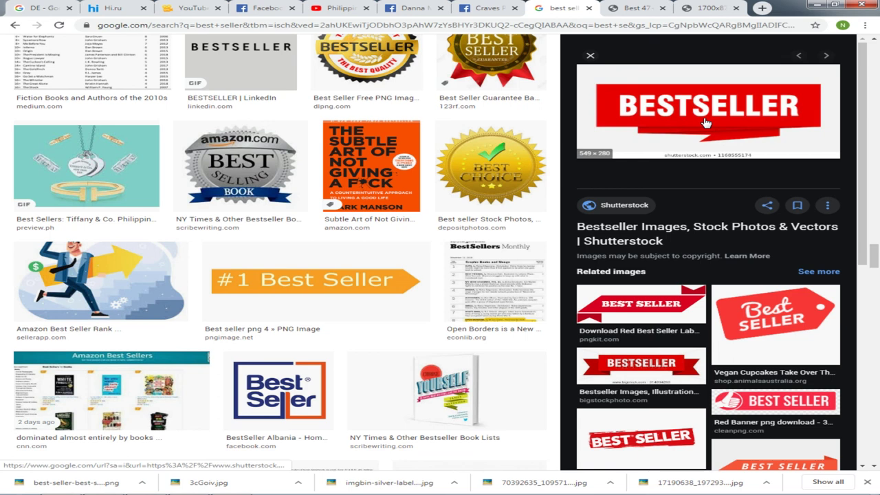
left_click(769, 396)
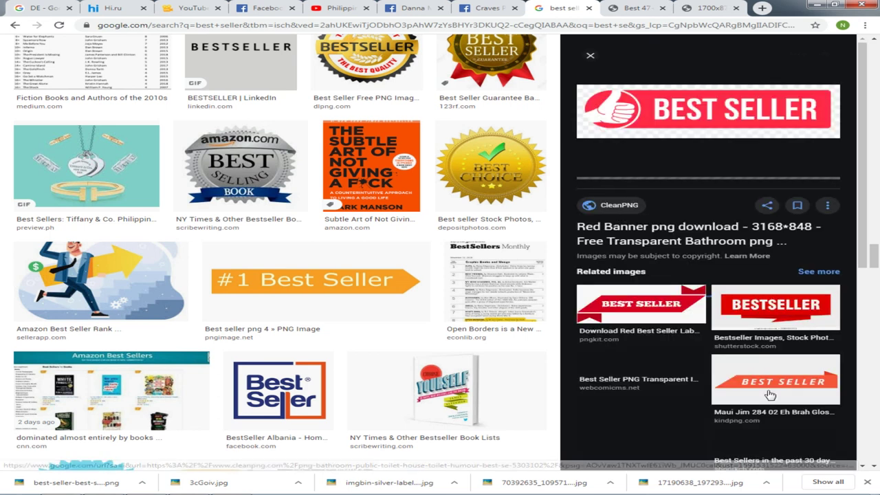
Save the previewed thumbs-up Best Seller banner to the Desktop as images.png
right_click(691, 132)
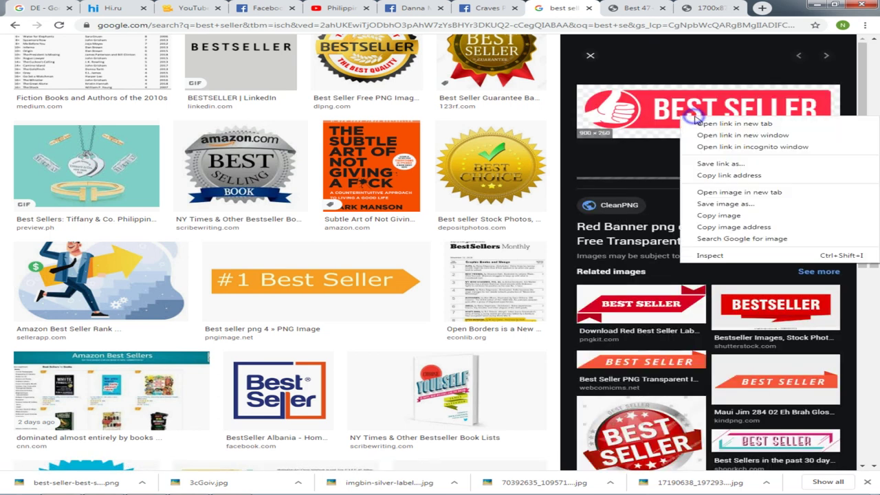
left_click(749, 214)
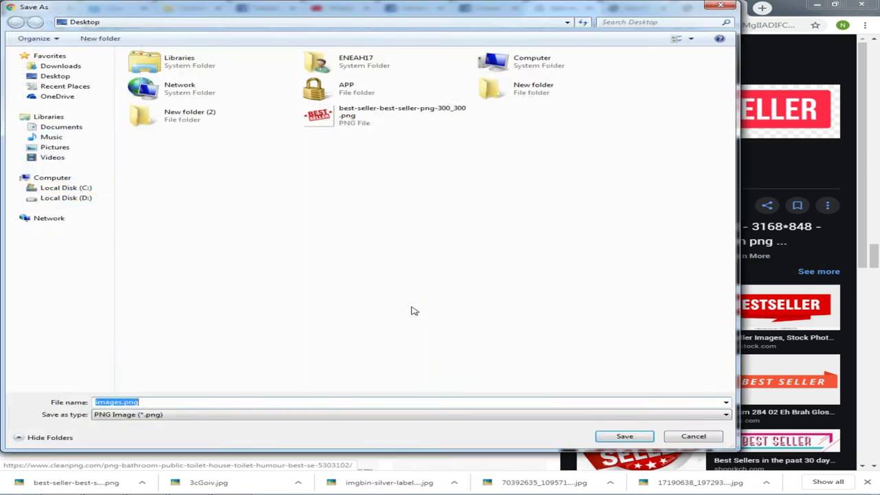
key("Return")
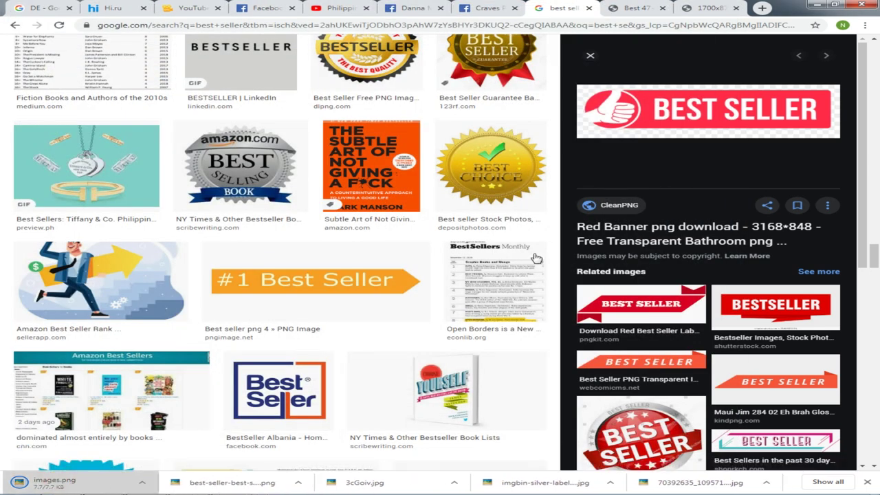
Preview the red Best Seller ribbon from Pixta and go back to the thumbs-up banner
left_click(526, 409)
right_click(680, 110)
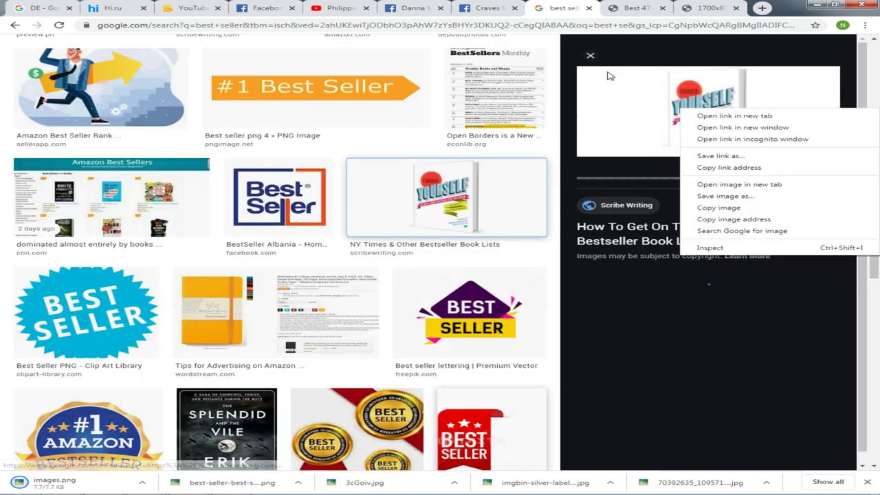
left_click(516, 394)
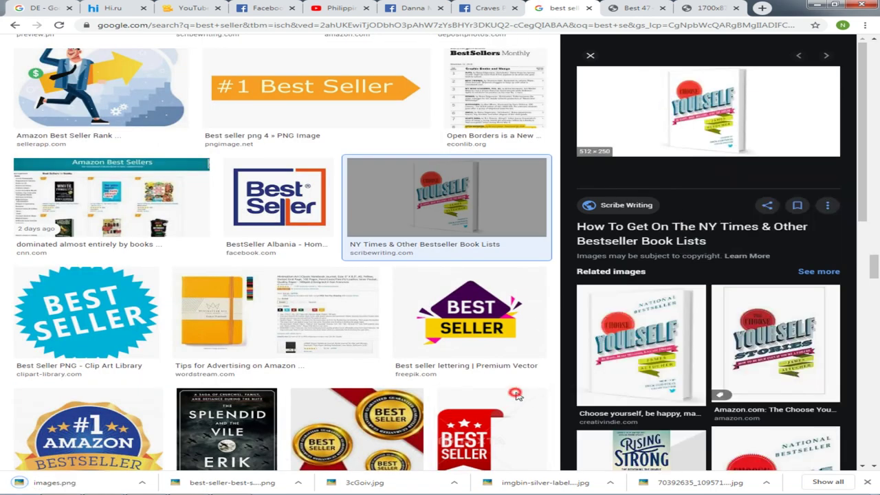
left_click(481, 426)
scroll(481, 275, "up", 10)
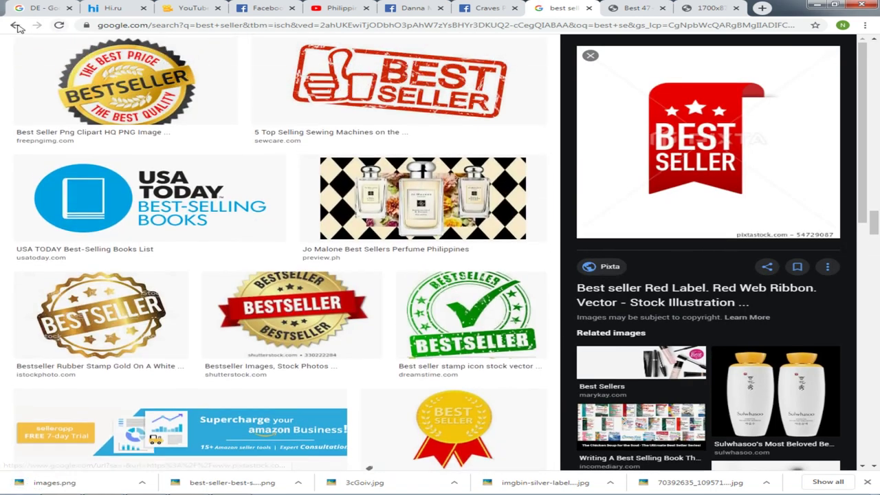
left_click(15, 26)
left_click(15, 26)
Save the CleanPNG thumbs-up banner again under its suggested kisspng file name
right_click(671, 116)
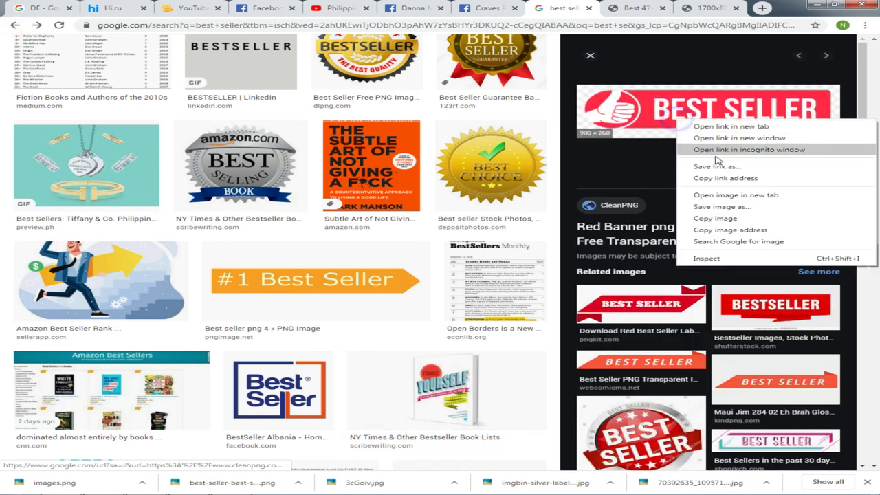
left_click(727, 209)
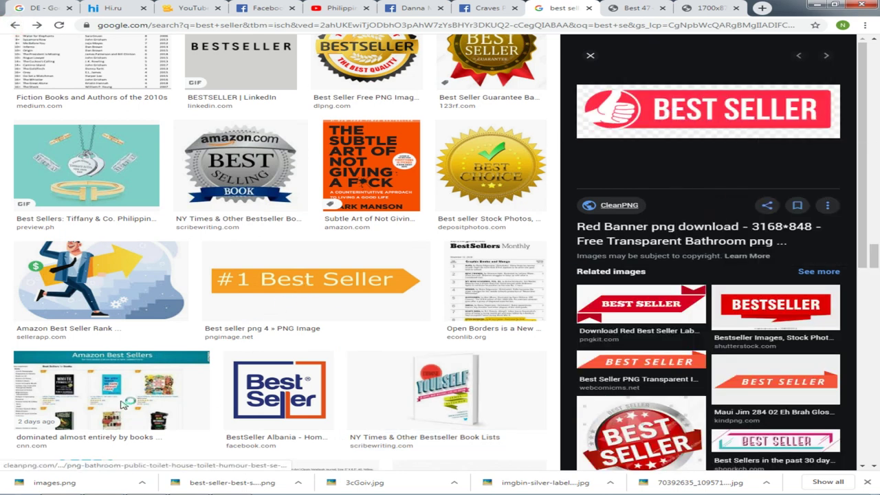
key("Return")
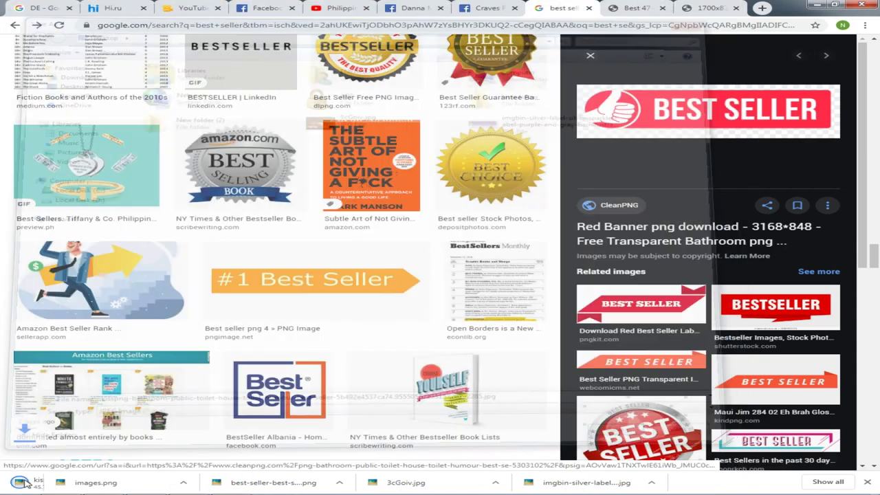
Switch to Photoshop and place the saved thumbs-up Best Seller banner, scaled down, at the top of the Crispy sisig photo
mouse_move(45, 486)
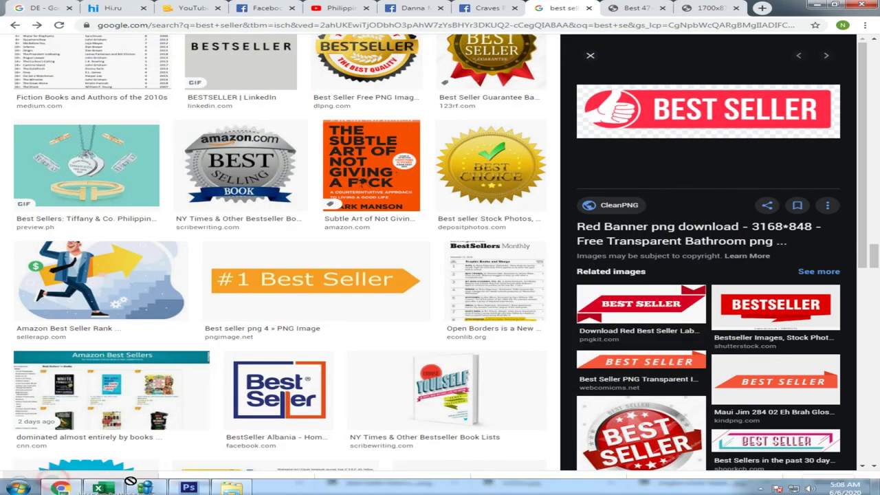
left_click(188, 486)
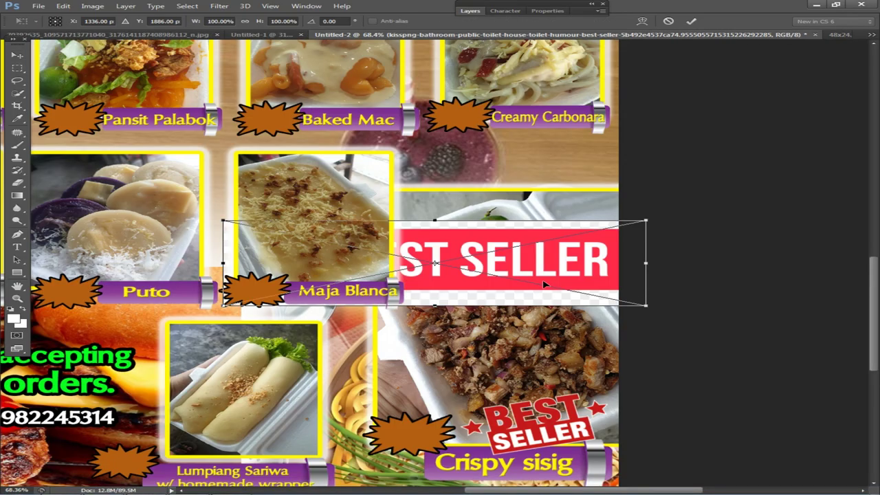
left_click_drag(224, 304, 449, 259)
left_click_drag(514, 234, 493, 197)
key("Return")
Try to remove the checkered background from the thumbs-up Best Seller banner with the Magic Eraser tool
left_click(18, 235)
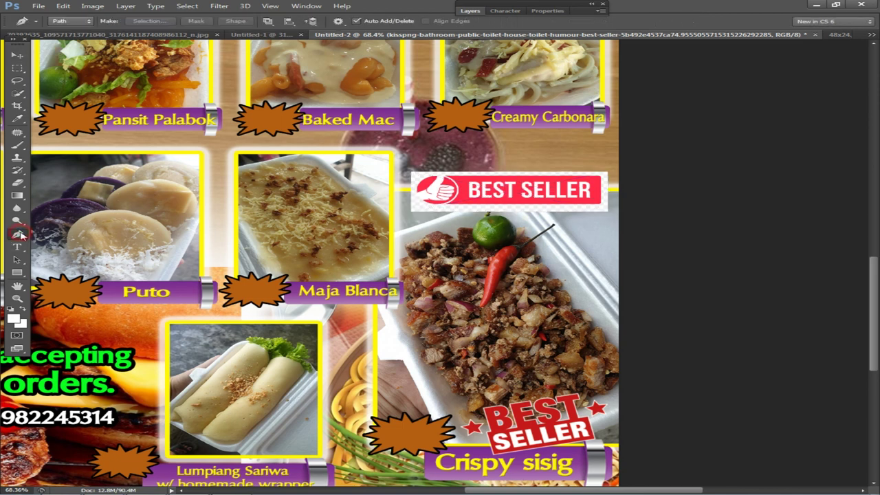
right_click(19, 184)
left_click(50, 199)
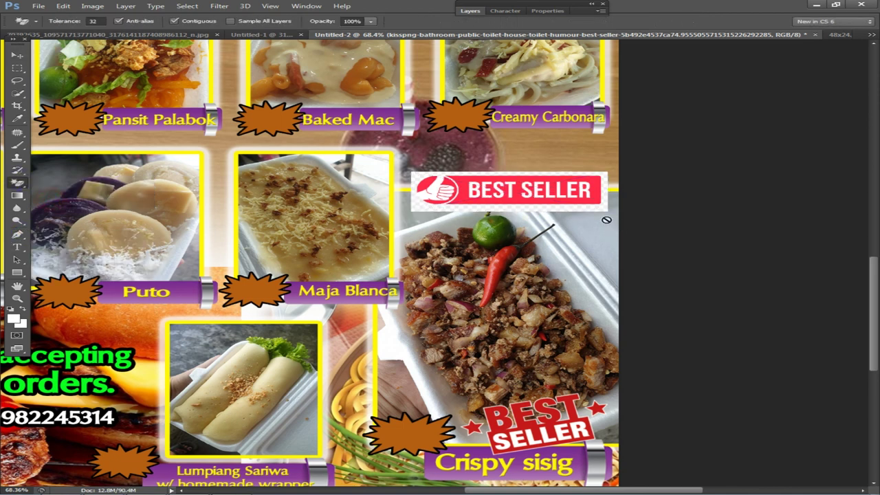
left_click(585, 209)
left_click(451, 192)
left_click(570, 211)
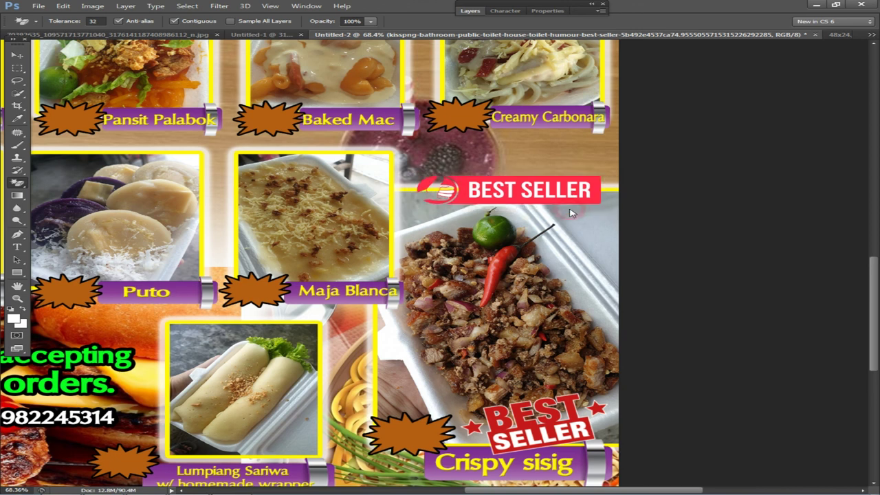
key("ctrl+z")
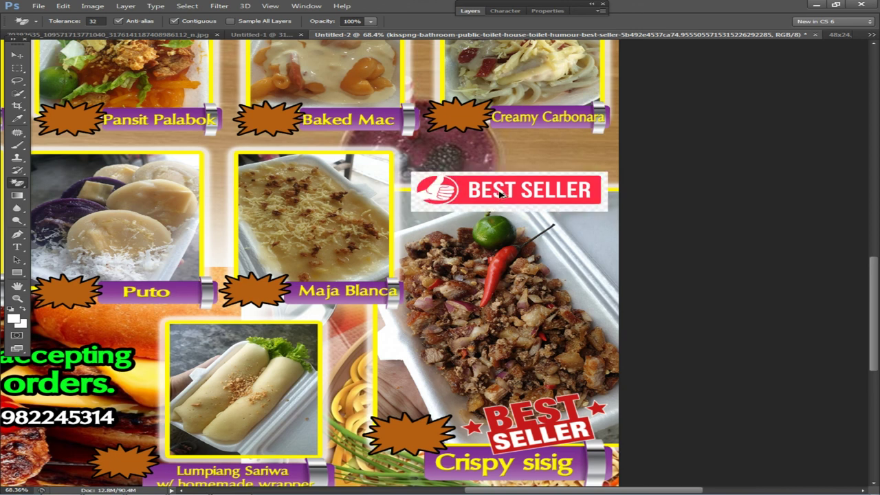
Delete the thumbs-up Best Seller banner above the Crispy sisig photo from the poster
scroll(507, 191, "down", 7)
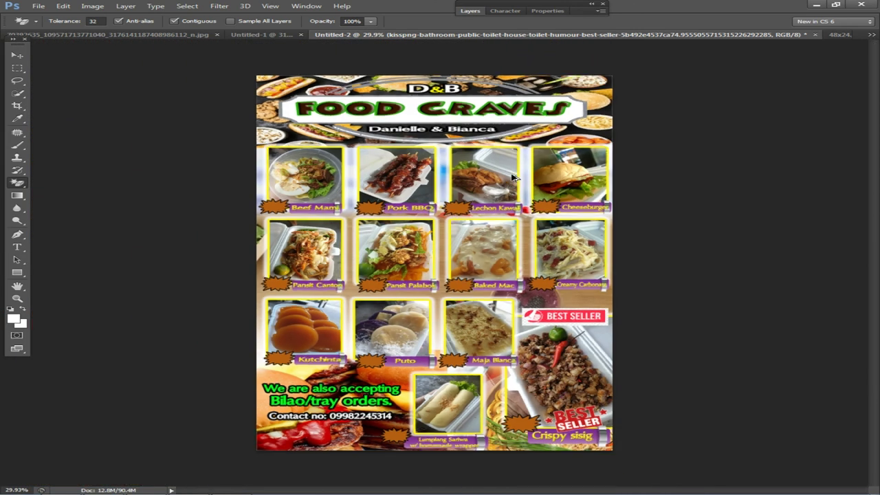
scroll(514, 177, "up", 3)
scroll(514, 177, "up", 1)
left_click(17, 55)
scroll(652, 241, "up", 4)
left_click_drag(632, 387, 586, 126)
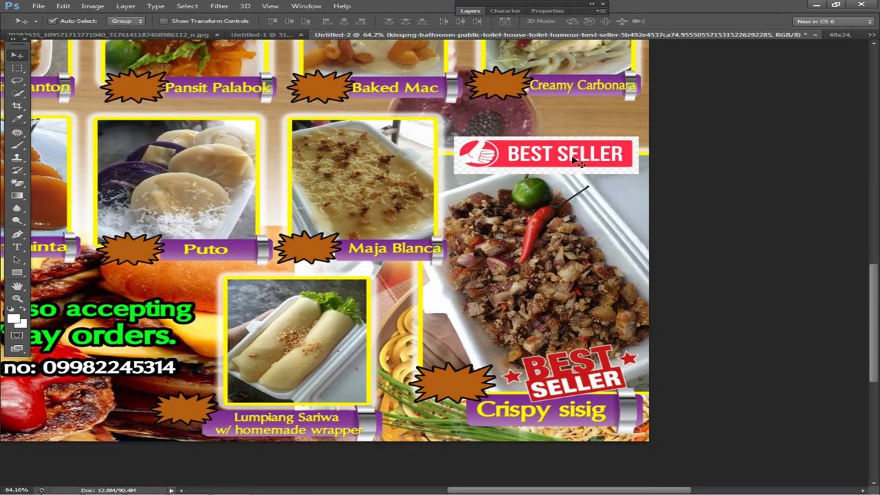
key("Delete")
right_click(512, 143)
left_click(521, 145)
Examine the overall poster layout and its lower part around the Crispy sisig photo and the tray orders text
scroll(677, 160, "down", 1)
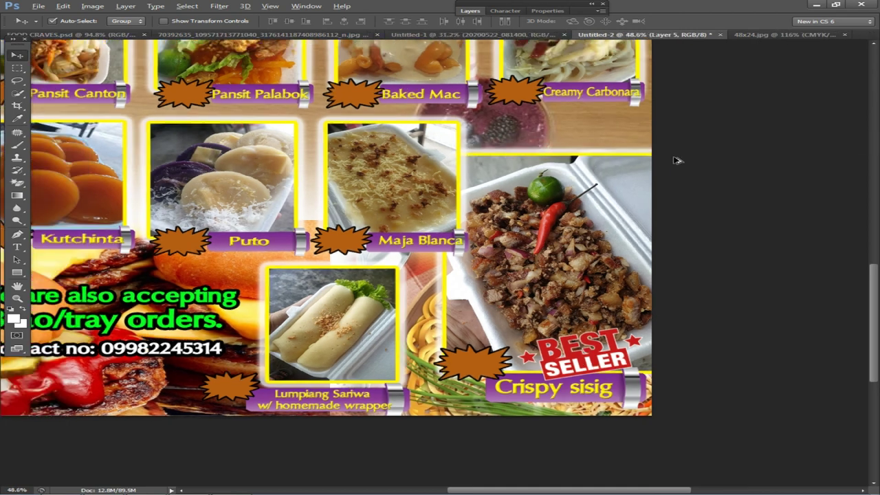
scroll(677, 160, "down", 2)
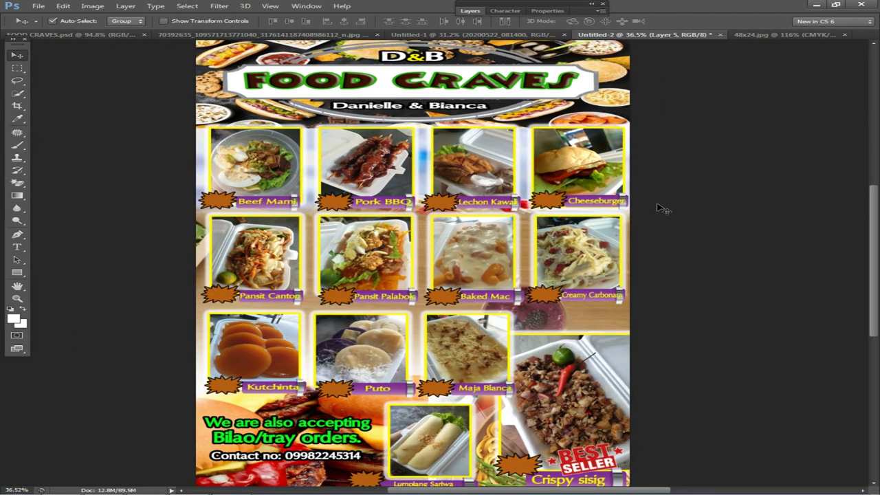
scroll(661, 207, "down", 5)
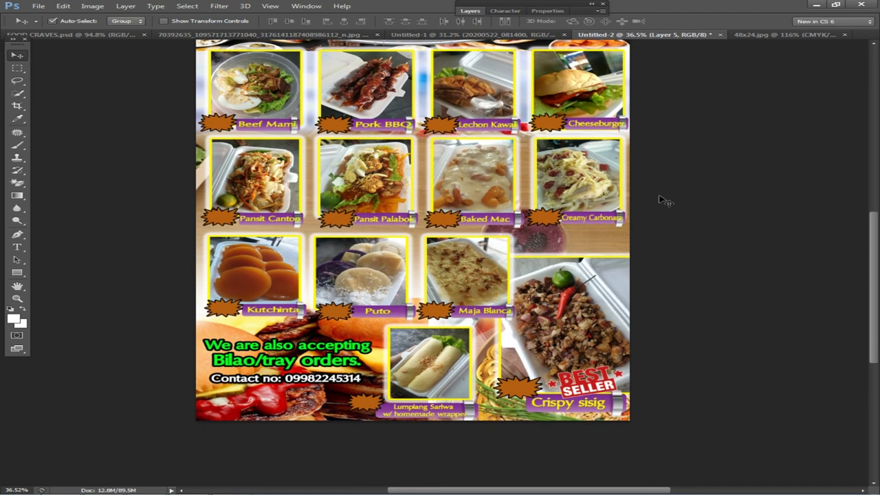
scroll(664, 201, "down", 2)
scroll(663, 201, "down", 2)
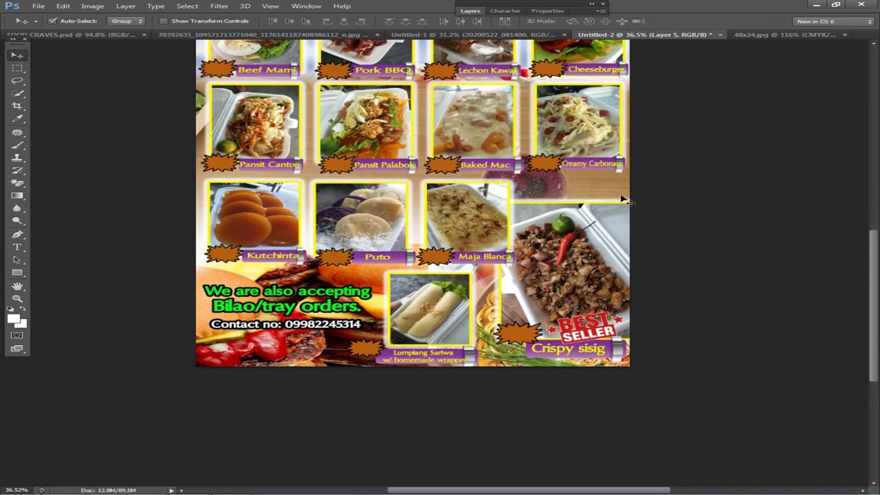
scroll(502, 188, "up", 3)
scroll(494, 177, "down", 2)
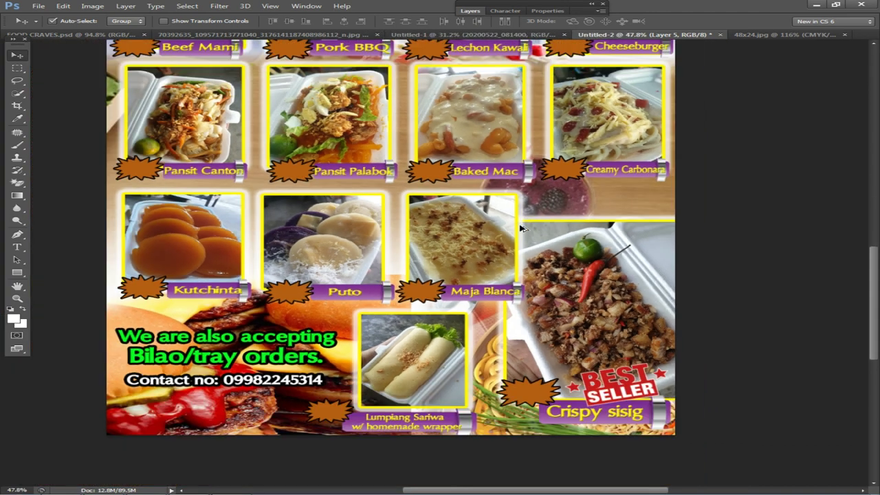
left_click_drag(418, 198, 486, 104)
left_click_drag(608, 250, 608, 202)
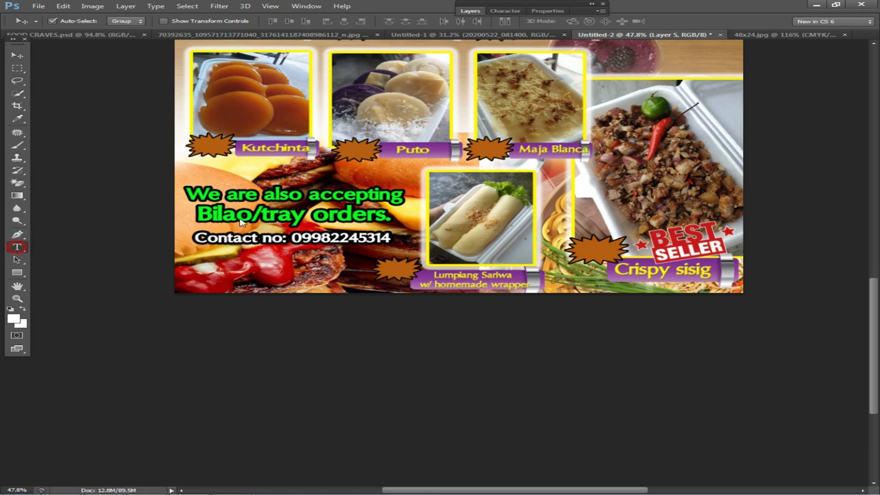
Capitalize "Tray" in the "Bilao/tray orders." text and widen the letter tracking around its slash, using 120 for the "o"
left_click(275, 216)
key("BackSpace")
type("T")
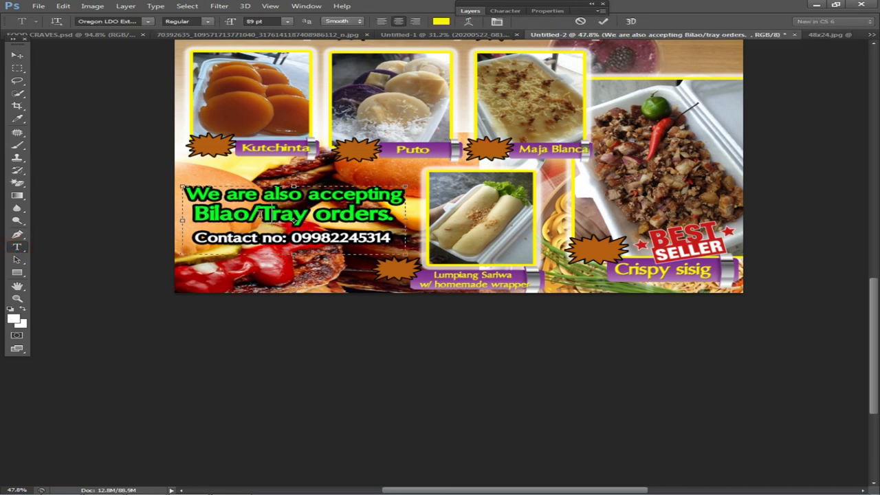
left_click(514, 11)
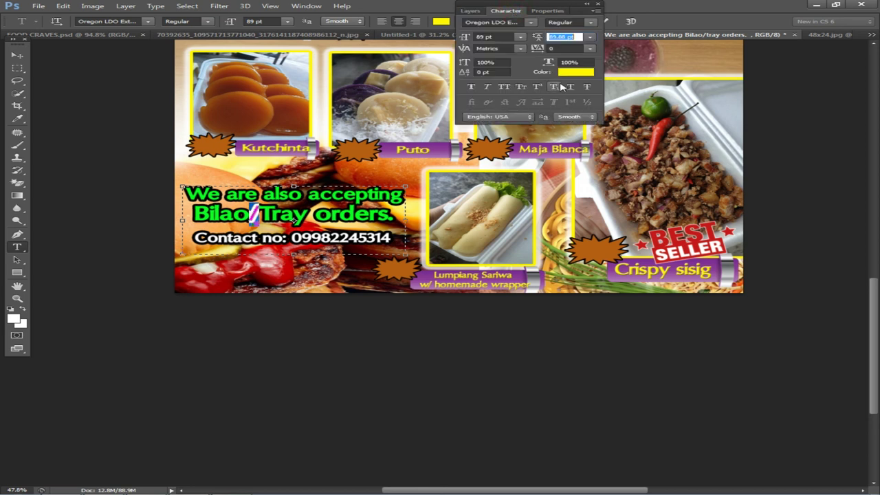
scroll(564, 51, "up", 5)
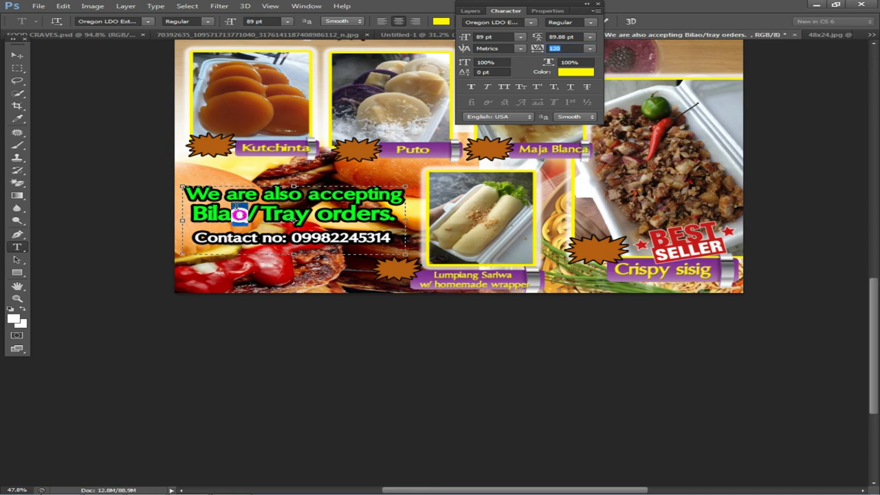
left_click(17, 56)
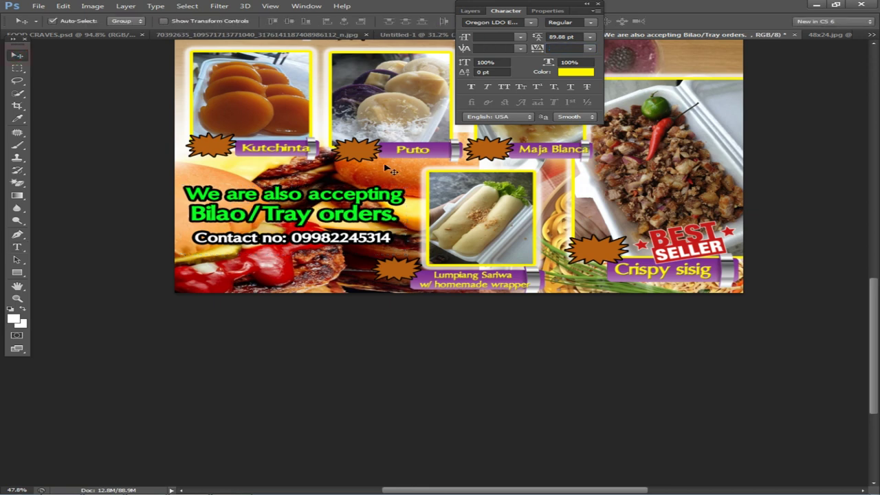
Save the whole poster as the Photoshop document Untitled-2.psd in the Logo folder
key("ctrl+0")
left_click_drag(410, 402, 445, 162)
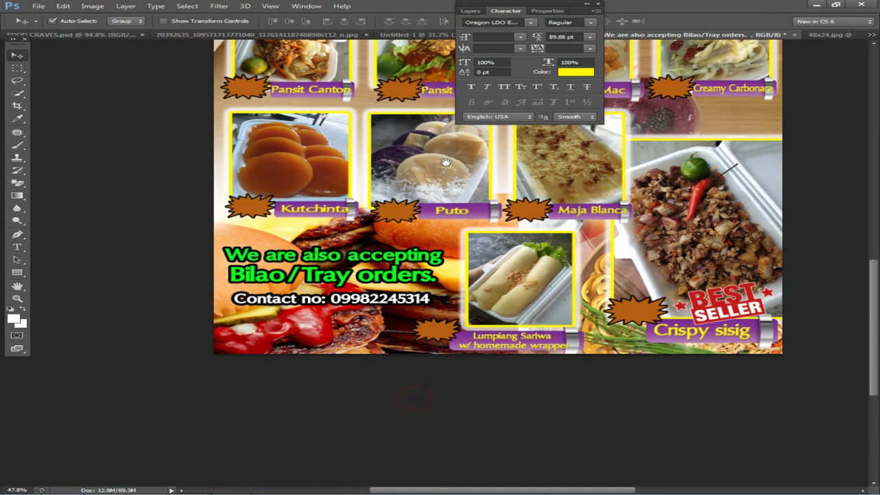
key("ctrl+0")
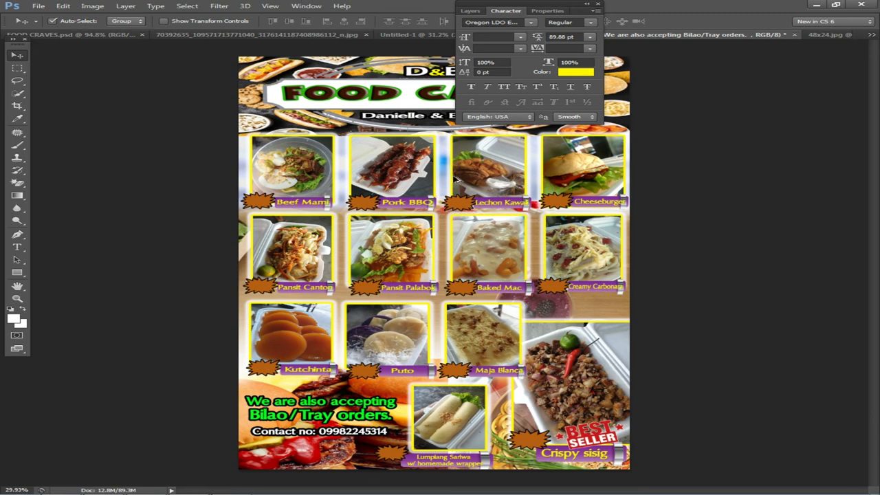
scroll(454, 179, "down", 1)
left_click(35, 10)
left_click(58, 122)
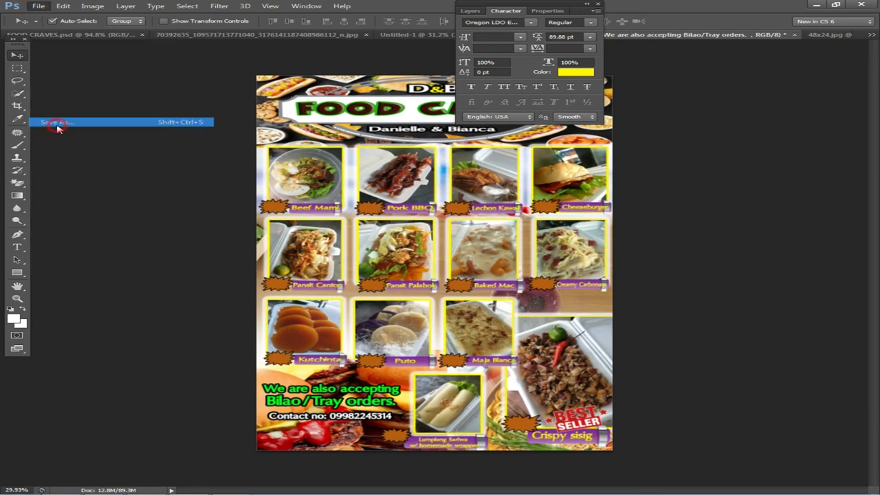
key("Return")
key("Return")
Save a JPEG copy of the Untitled-2 poster in the Logo folder
left_click(34, 8)
left_click(48, 122)
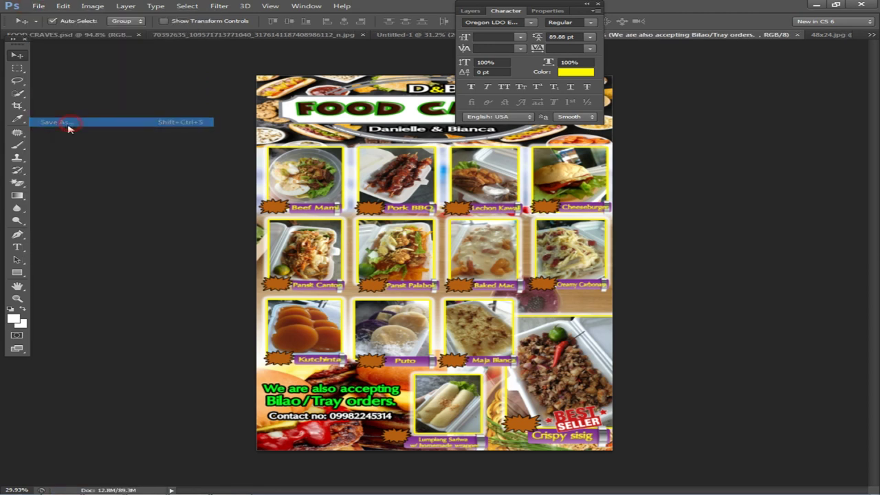
left_click(390, 285)
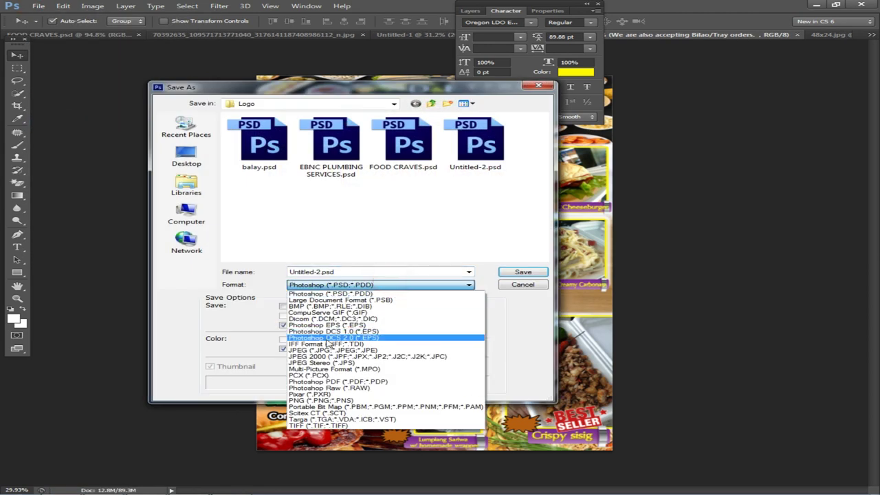
left_click(344, 352)
key("Return")
key("Return")
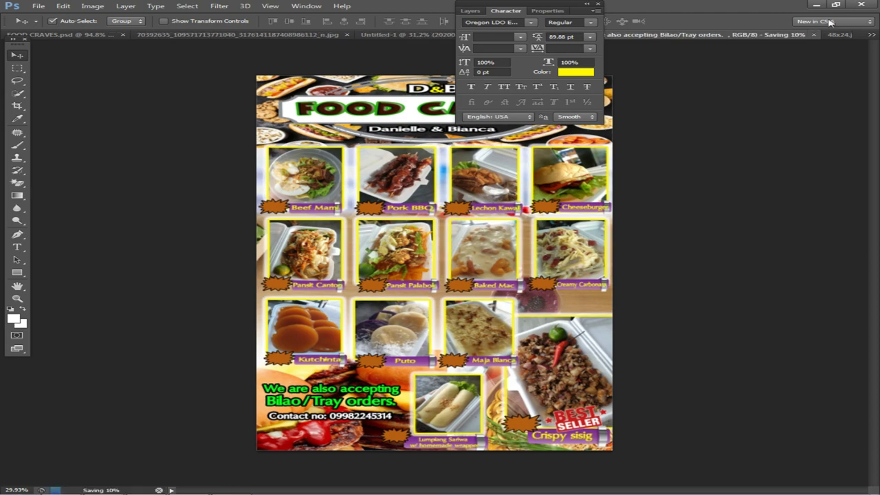
Clear Photoshop, the browser and the photo folder window off the desktop and refresh the desktop
left_click(817, 6)
left_click(817, 5)
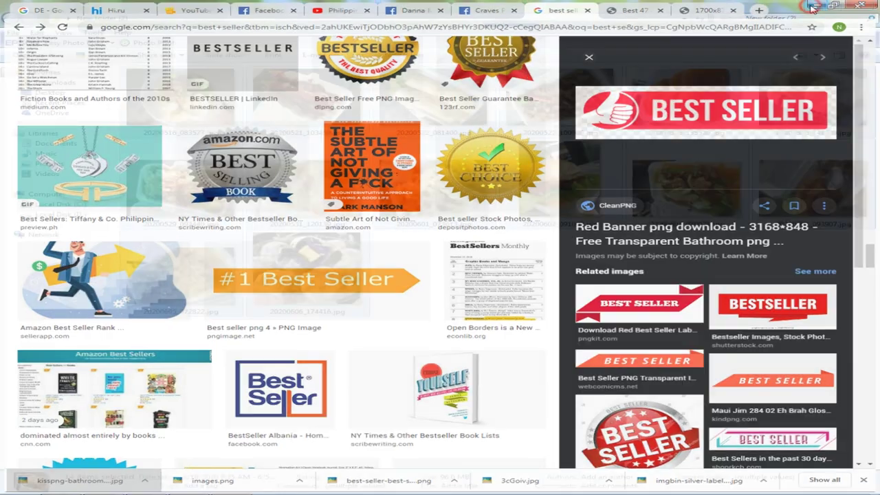
left_click(863, 6)
right_click(240, 197)
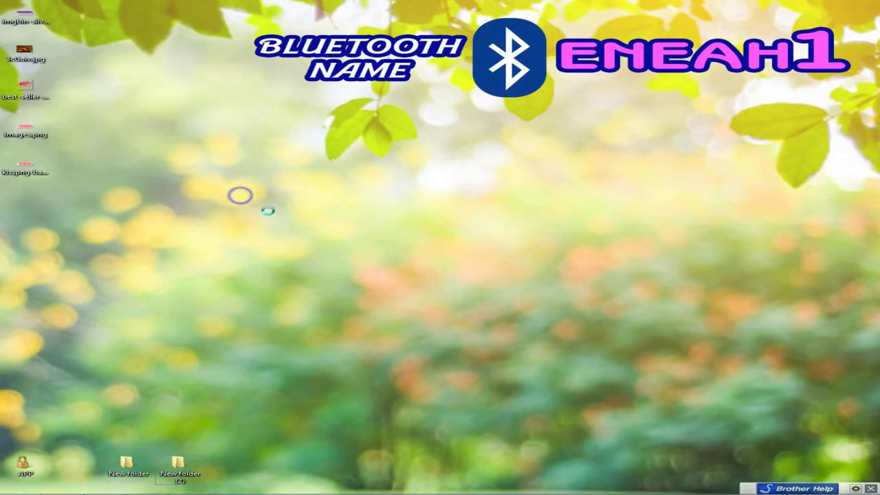
left_click(278, 223)
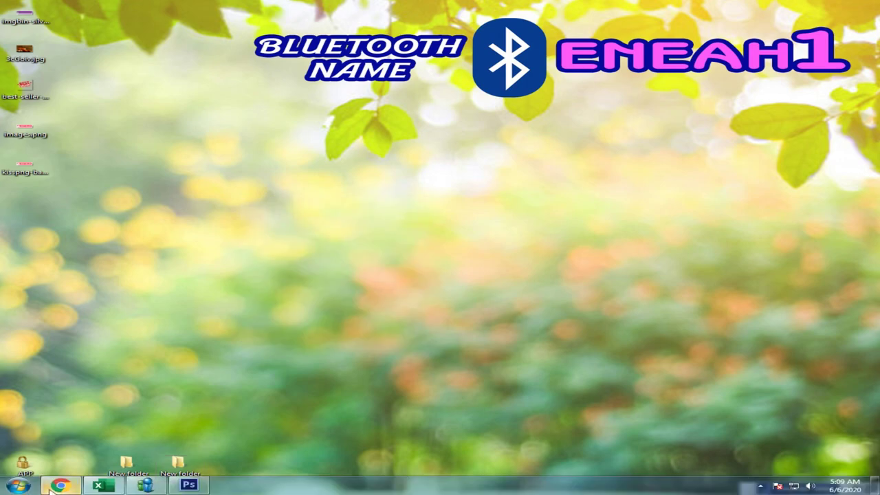
Switch to Chrome, go to the customer's Facebook chat, close the other chat window, and return to Photoshop
left_click(59, 485)
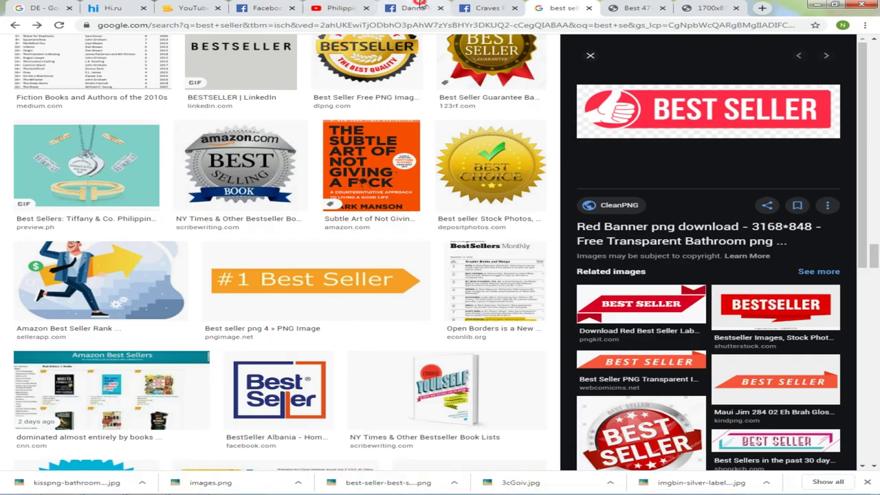
left_click(412, 8)
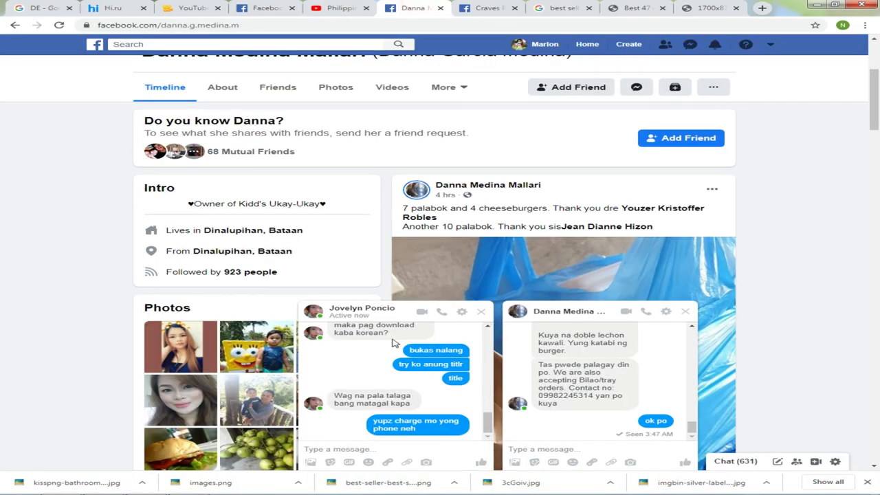
left_click(480, 311)
left_click(606, 466)
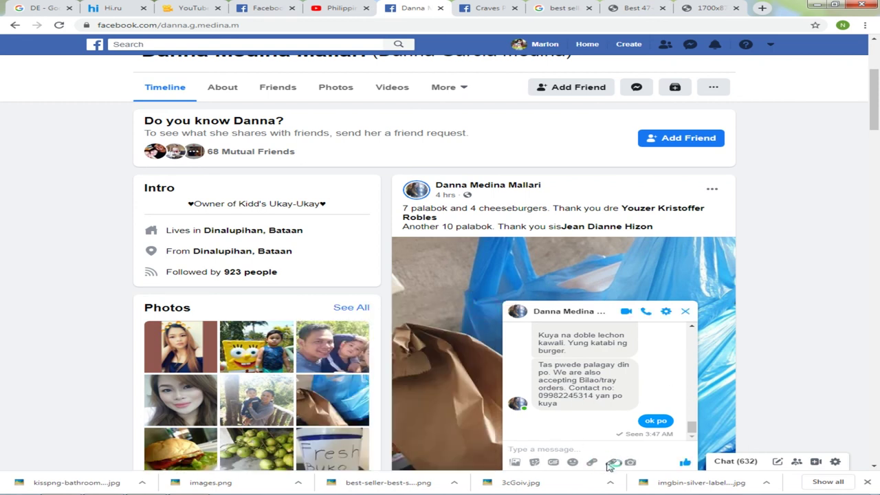
key("alt+Tab")
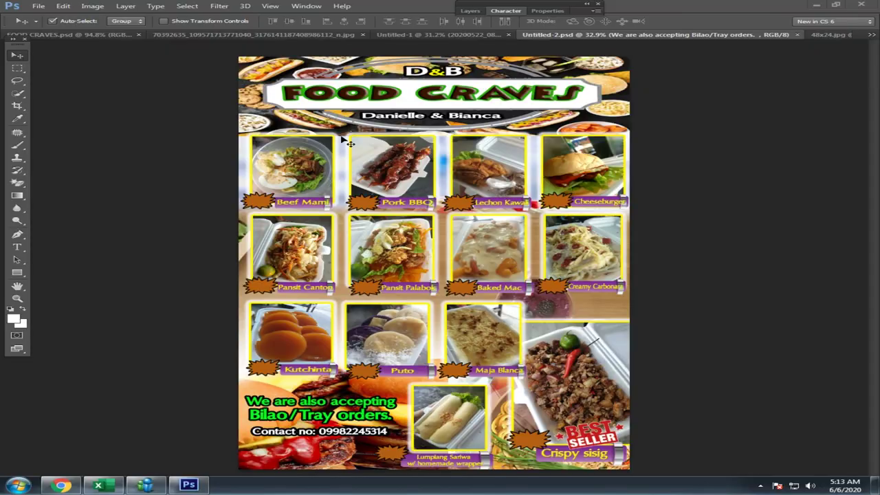
left_click(38, 6)
left_click(35, 24)
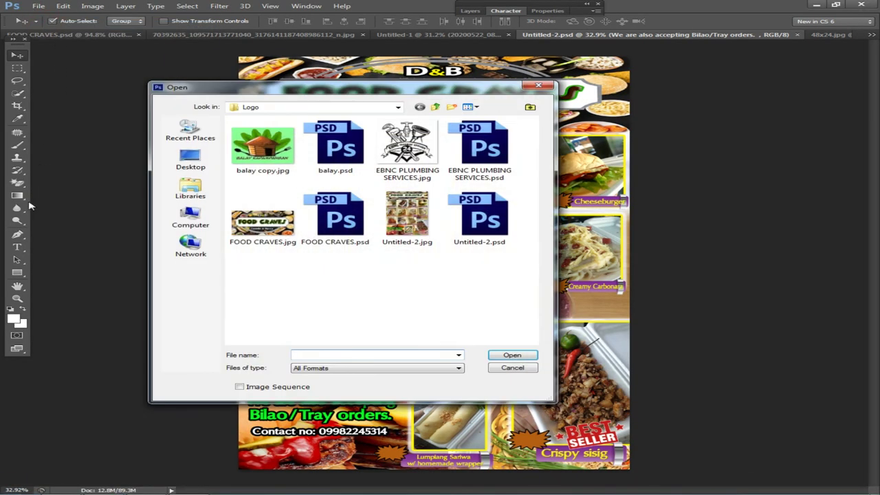
key("Escape")
Add the yellow text "THANK FOR WATCHING" over the Pansit Canton photo
left_click(19, 246)
left_click(303, 251)
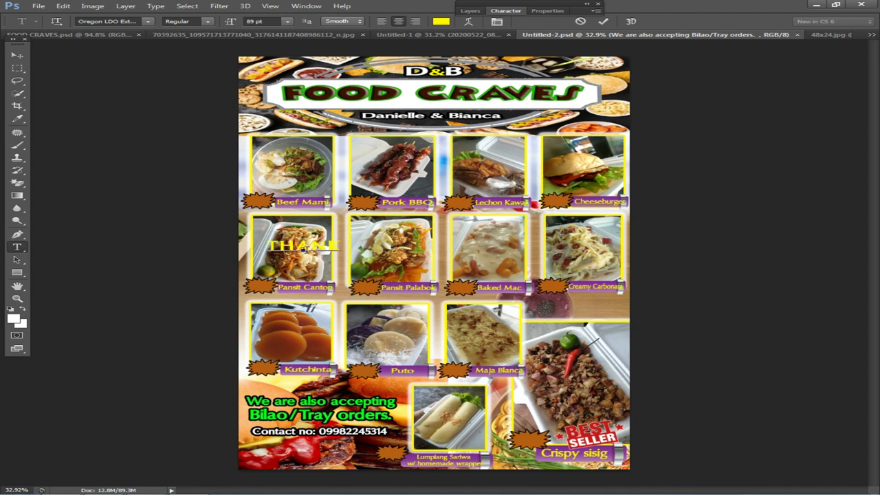
type("THANK FOR")
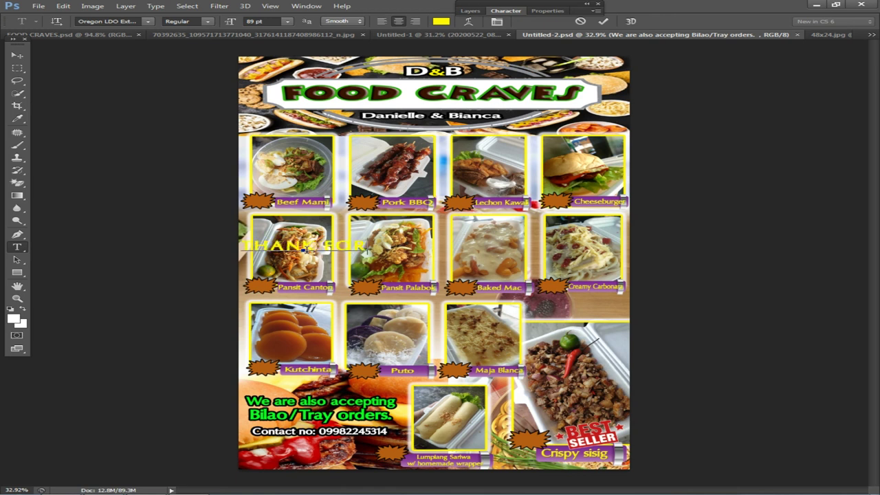
type(" WATCHING")
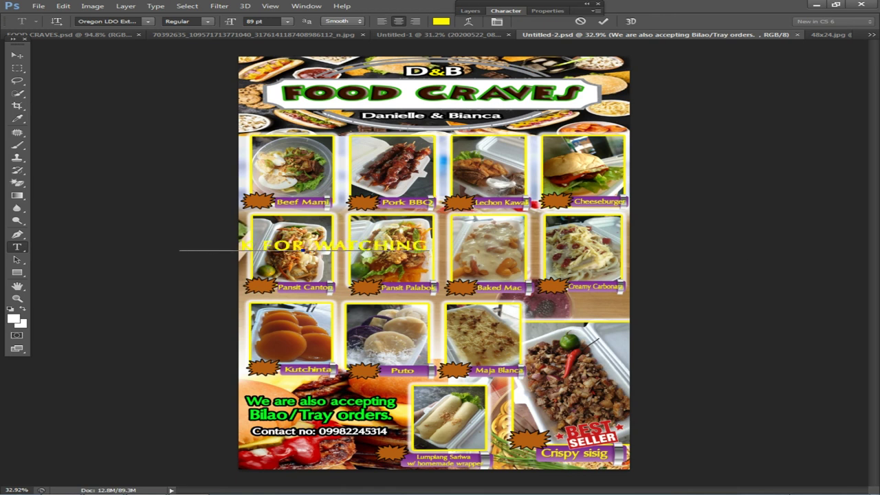
left_click(24, 50)
Enlarge the "THANK FOR WATCHING" text and rotate it to rise diagonally across the full width of the poster
key("ctrl+t")
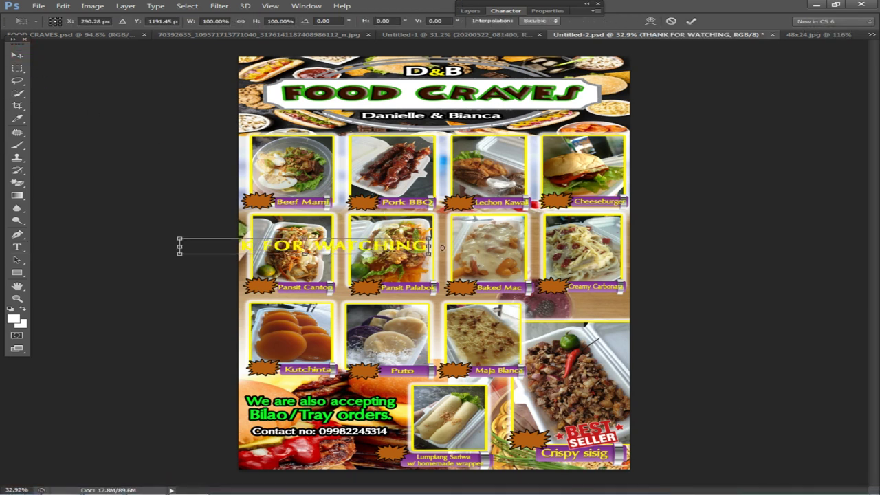
left_click_drag(430, 255, 546, 317)
left_click_drag(656, 274, 608, 133)
left_click_drag(468, 209, 523, 216)
left_click_drag(568, 177, 612, 162)
key("Return")
Give the "THANK FOR WATCHING" text a thick black outside stroke
left_click(469, 11)
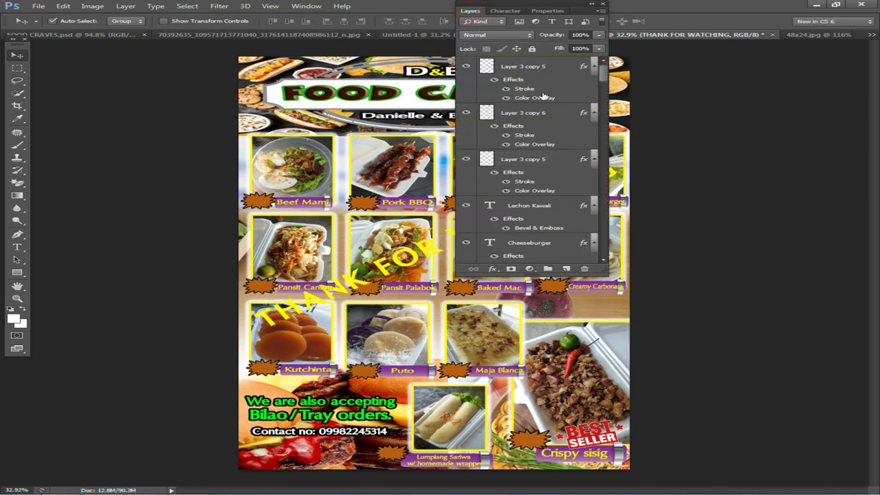
right_click(381, 265)
left_click(399, 272)
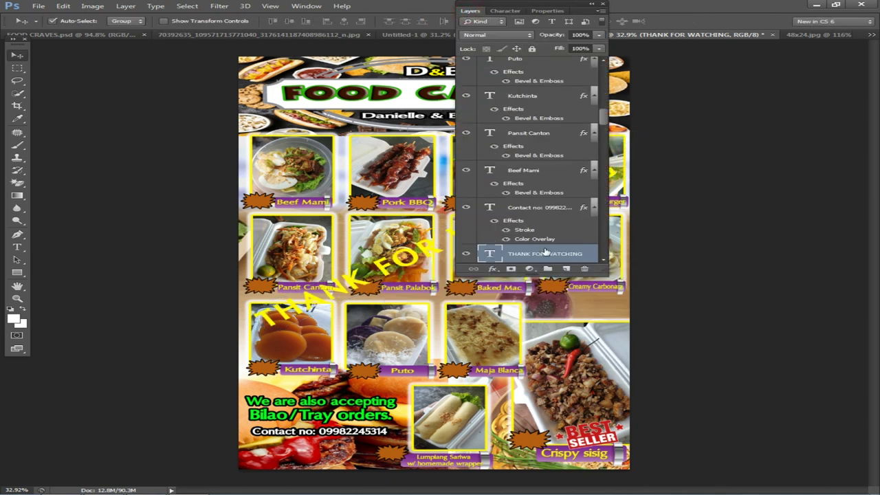
double_click(569, 252)
left_click(374, 298)
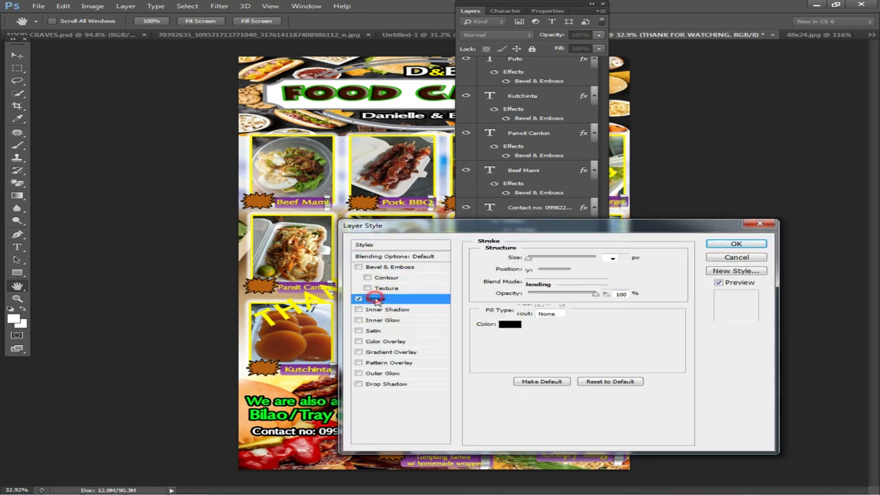
left_click_drag(538, 259, 549, 262)
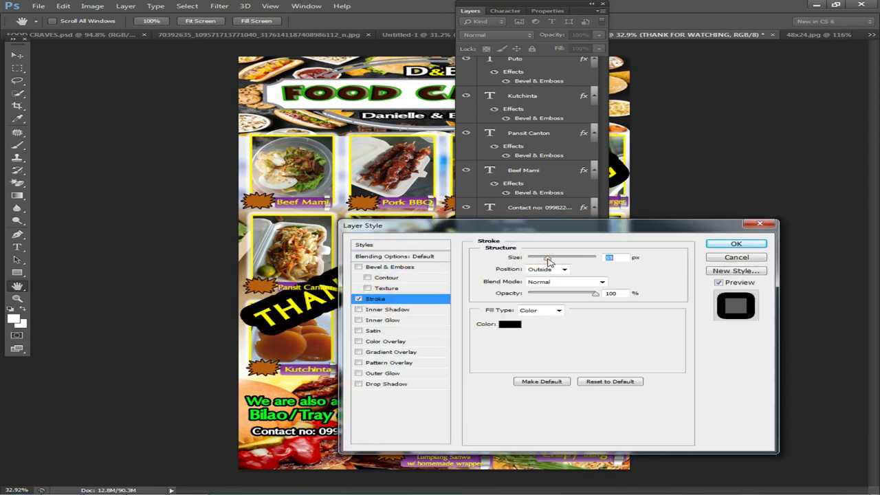
left_click(735, 245)
left_click(479, 13)
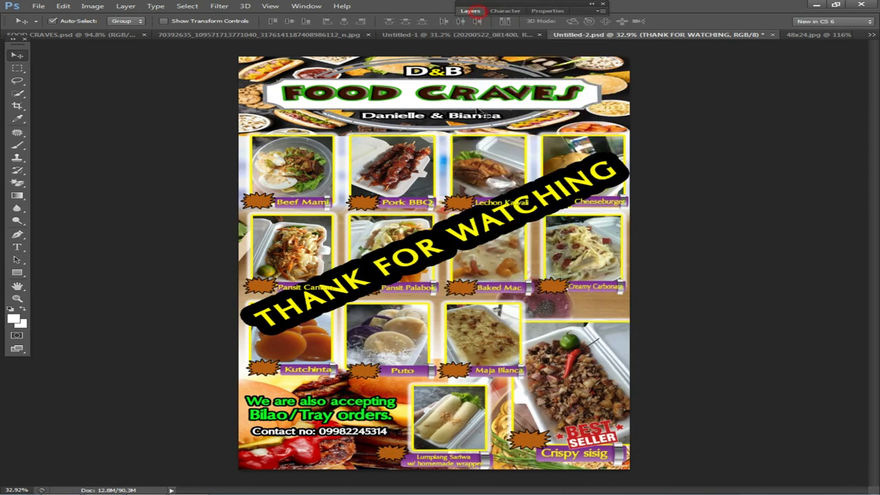
Bring the "THANK FOR WATCHING" text layer to the front, above the dish photos and labels
left_click(135, 7)
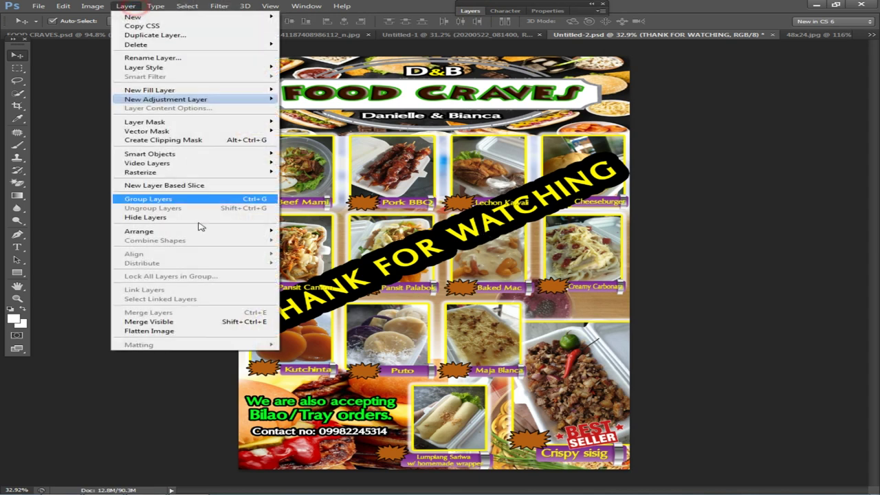
mouse_move(227, 230)
left_click(324, 230)
Duplicate the diagonal "THANK FOR WATCHING" text below the original and change the copy's wording to "GODBLESS"
left_click_drag(412, 258, 405, 341, "alt")
left_click(20, 249)
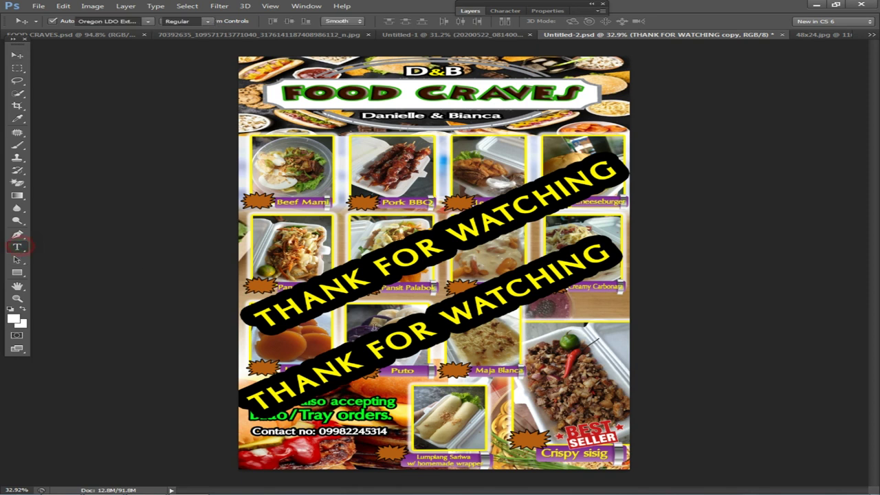
left_click(392, 342)
key("ctrl+a")
type("GODBLESS")
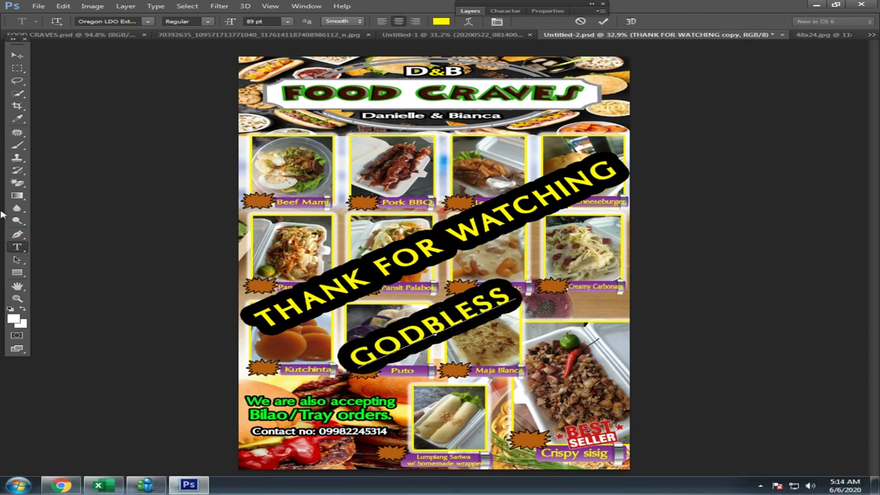
left_click(30, 55)
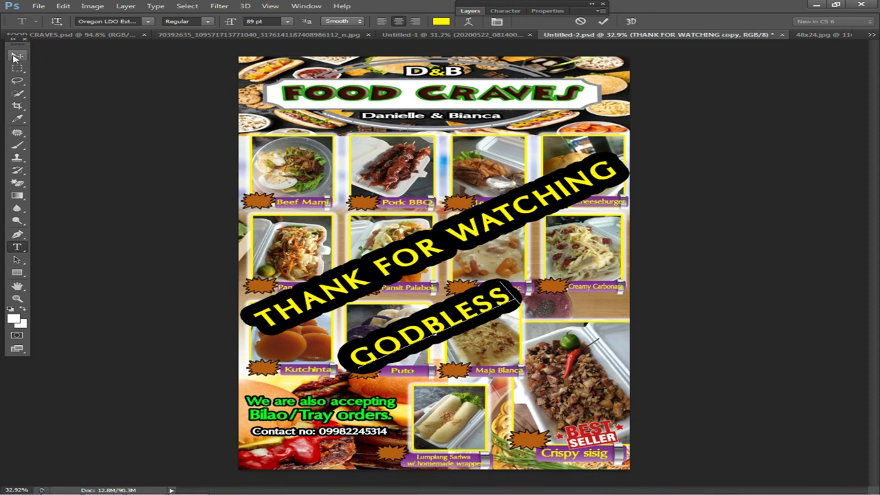